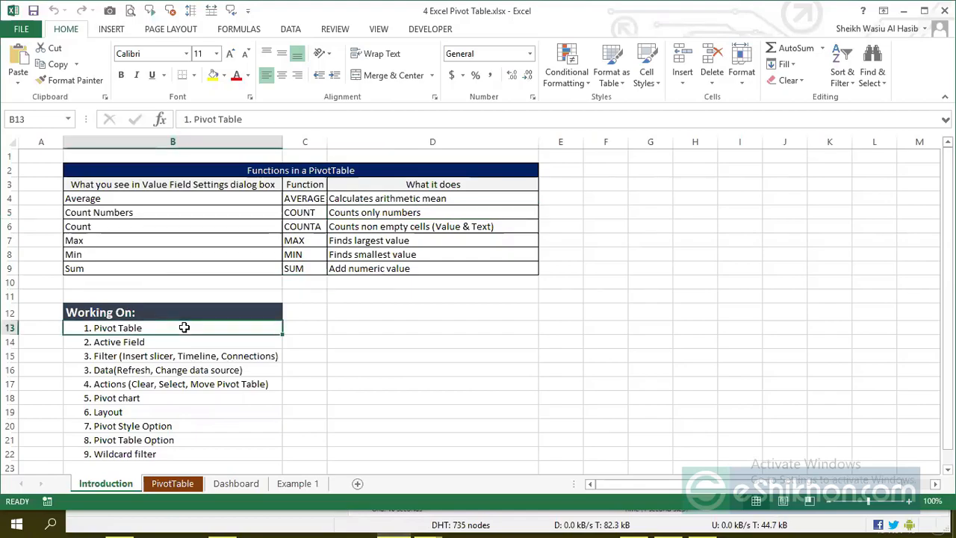
{"action": "left_click", "coordinate": [118, 30]}
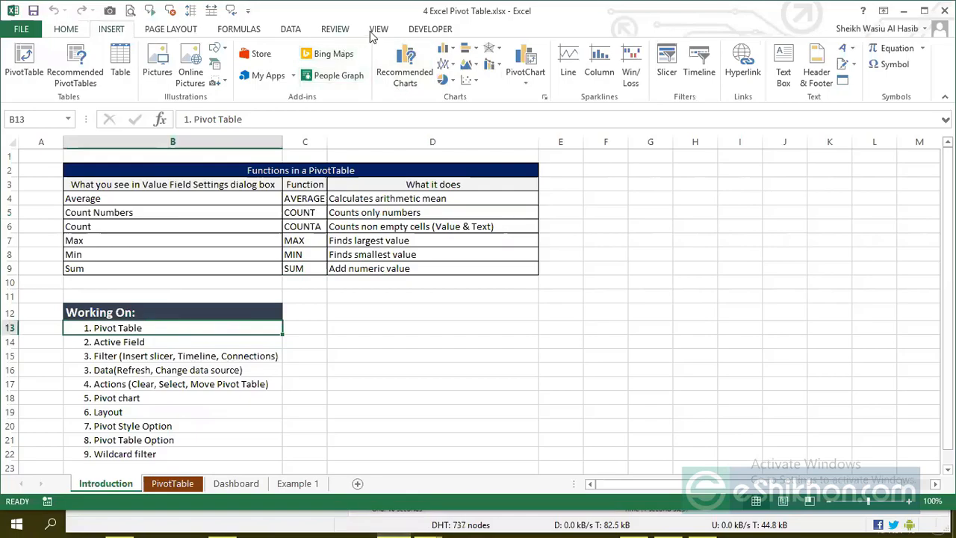
{"action": "left_click", "coordinate": [159, 30]}
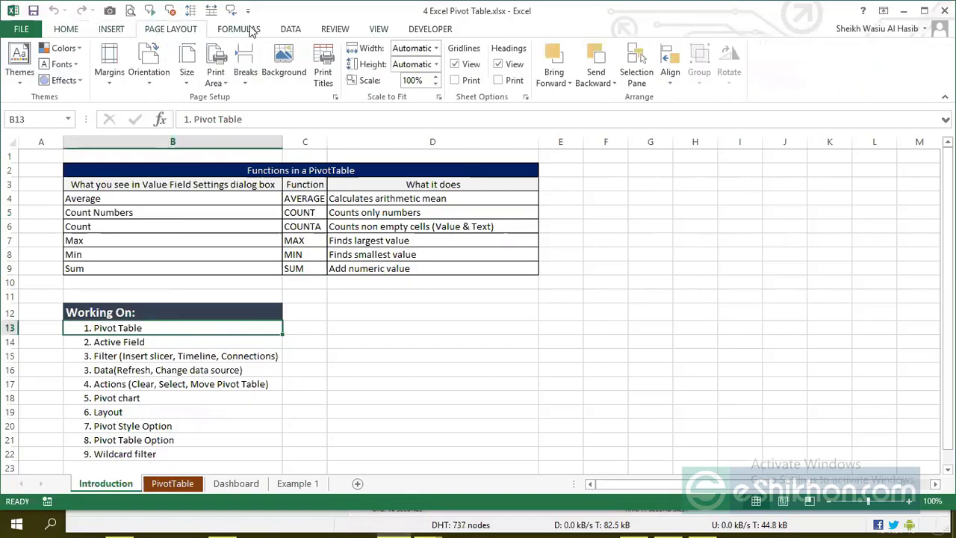
{"action": "left_click", "coordinate": [253, 31]}
{"action": "left_click", "coordinate": [255, 203]}
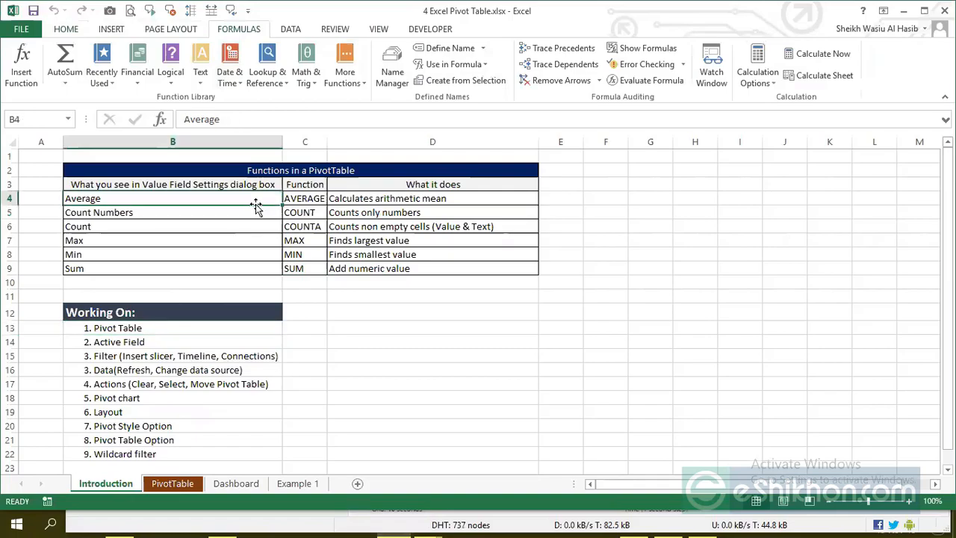
Copy the entire sales data table, from the Date header through the BDT column, on the PivotTable sheet.
{"action": "left_click", "coordinate": [172, 483]}
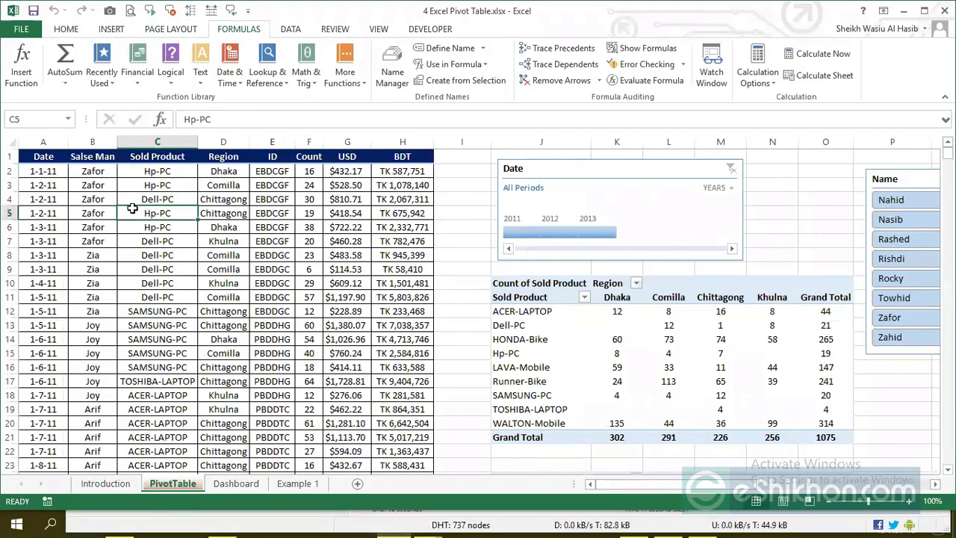
{"action": "key", "text": "ctrl+Up"}
{"action": "key", "text": "ctrl+Left"}
{"action": "key", "text": "ctrl+shift+Right"}
{"action": "key", "text": "ctrl+shift+Down"}
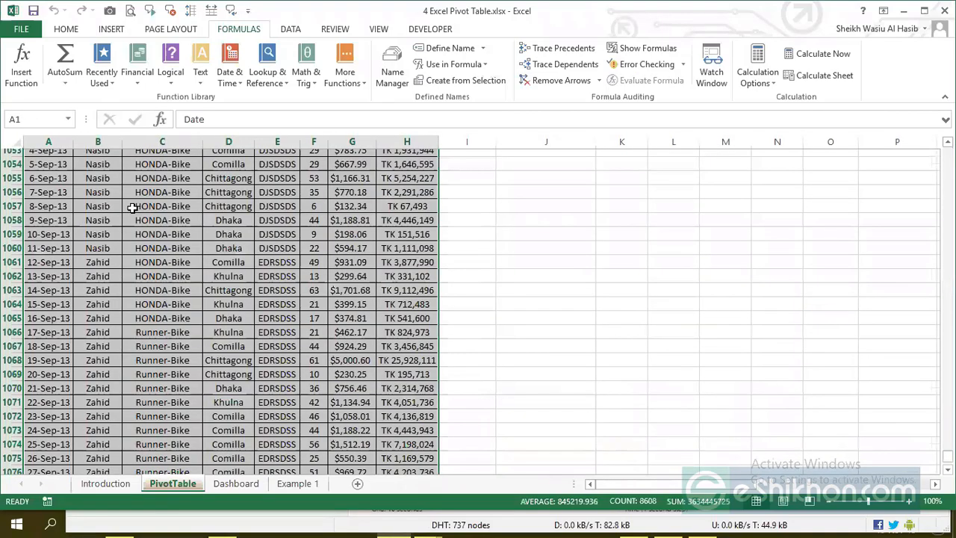
{"action": "key", "text": "ctrl+c"}
{"action": "key", "text": "ctrl+Home"}
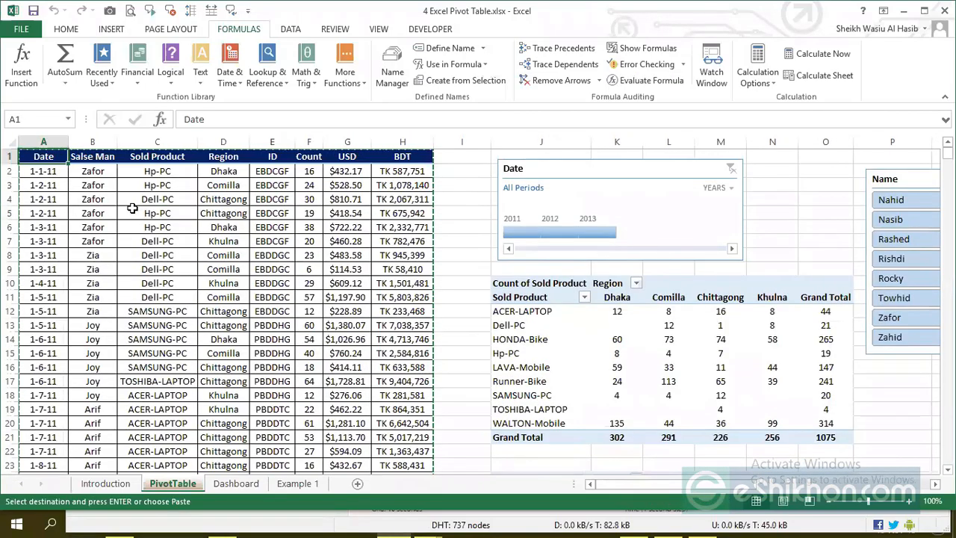
Create a new blank workbook, paste the copied sales table at cell B2, and maximize the workbook window.
{"action": "key", "text": "ctrl+n"}
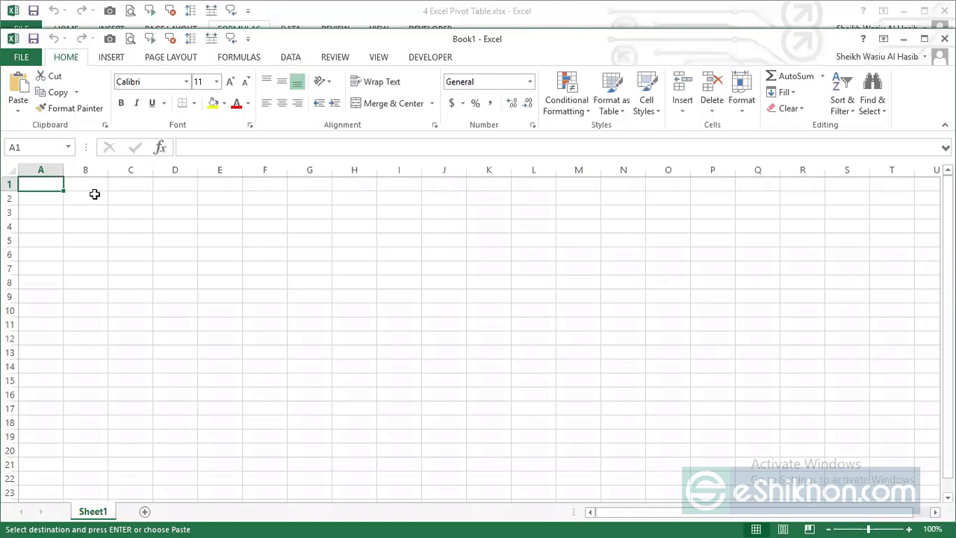
{"action": "left_click", "coordinate": [93, 198]}
{"action": "key", "text": "ctrl+v"}
{"action": "left_click", "coordinate": [924, 38]}
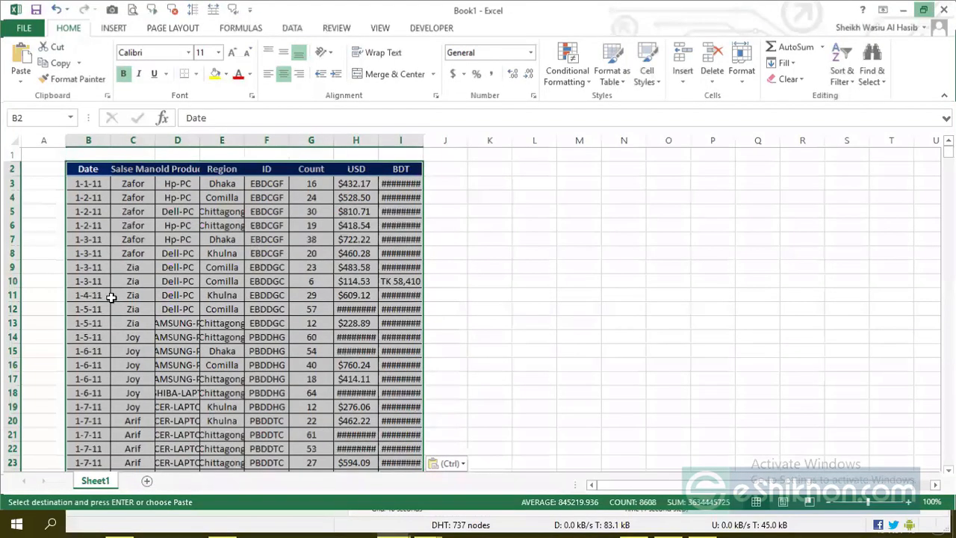
Auto-fit the widths of all columns in the new sheet so the pasted data fits.
{"action": "left_click", "coordinate": [217, 212]}
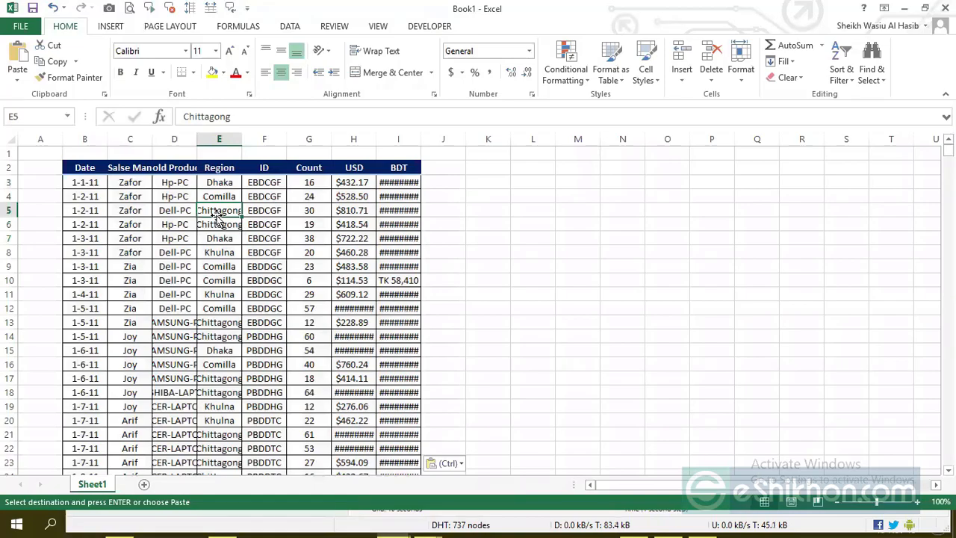
{"action": "left_click", "coordinate": [9, 140]}
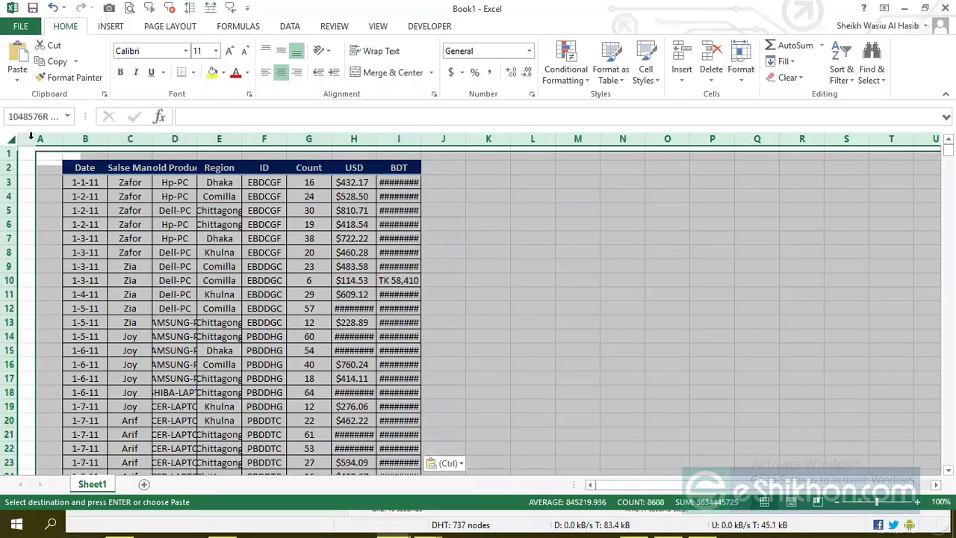
{"action": "left_click", "coordinate": [223, 192]}
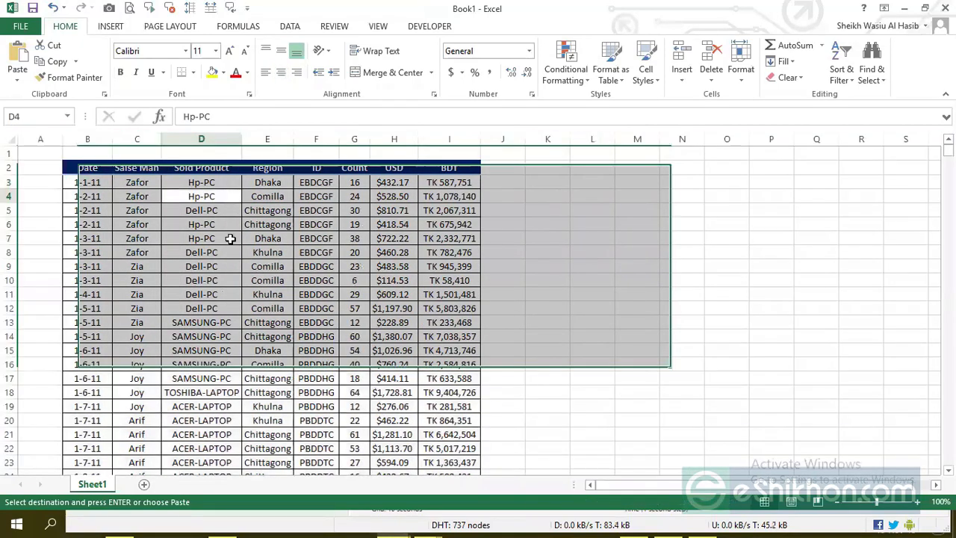
Examine the pasted table's fields: Salse Man, Sold Product, Region, ID, Count, USD and BDT.
{"action": "left_click", "coordinate": [134, 180]}
{"action": "left_click", "coordinate": [134, 166]}
{"action": "left_click", "coordinate": [214, 167]}
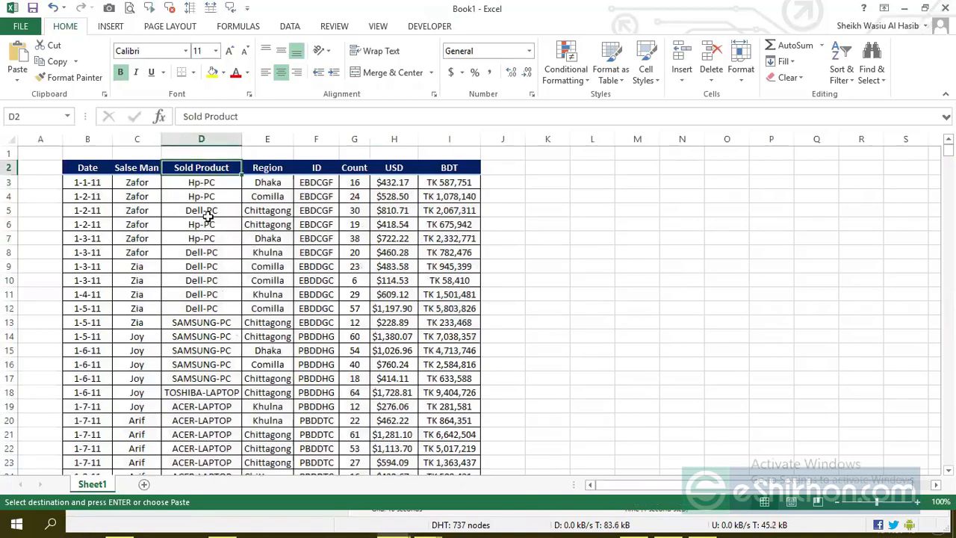
{"action": "left_click", "coordinate": [204, 214]}
{"action": "left_click", "coordinate": [213, 180]}
{"action": "left_click", "coordinate": [207, 211]}
{"action": "left_click", "coordinate": [224, 235]}
{"action": "left_click", "coordinate": [262, 169]}
{"action": "left_click", "coordinate": [316, 184]}
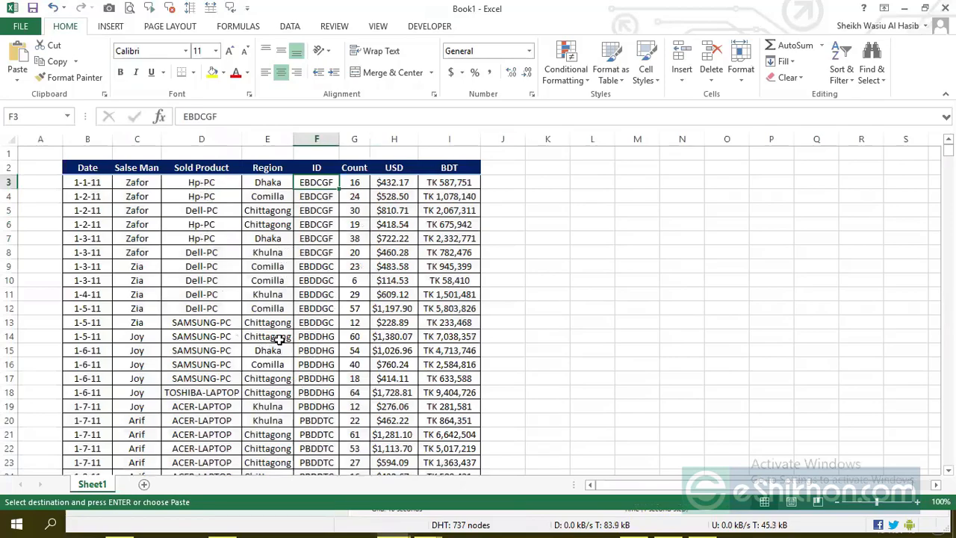
{"action": "left_click", "coordinate": [315, 336]}
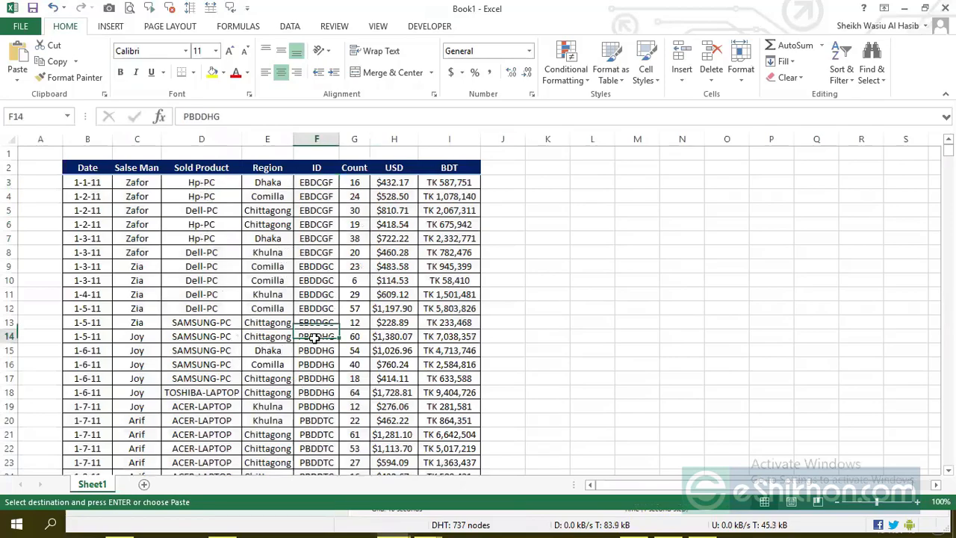
{"action": "left_click", "coordinate": [357, 182]}
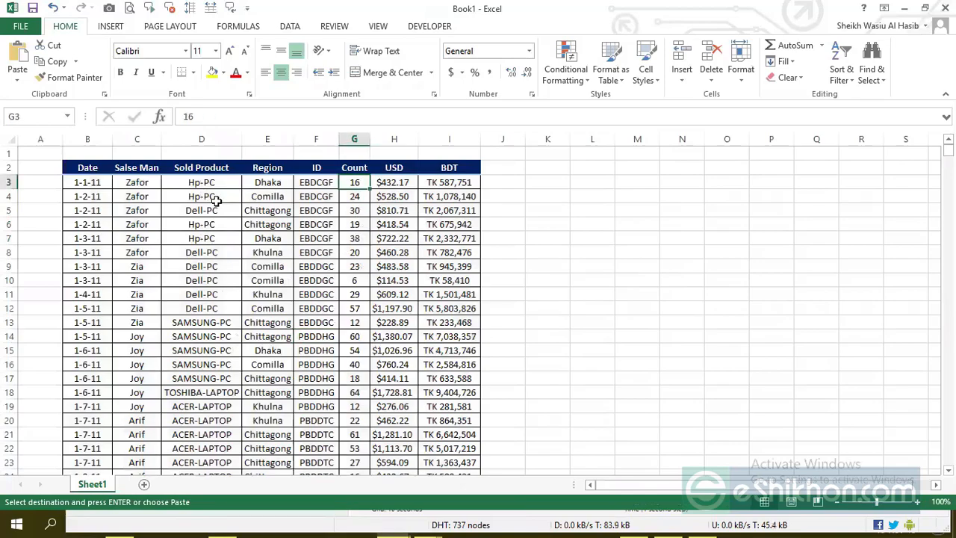
{"action": "left_click", "coordinate": [191, 186]}
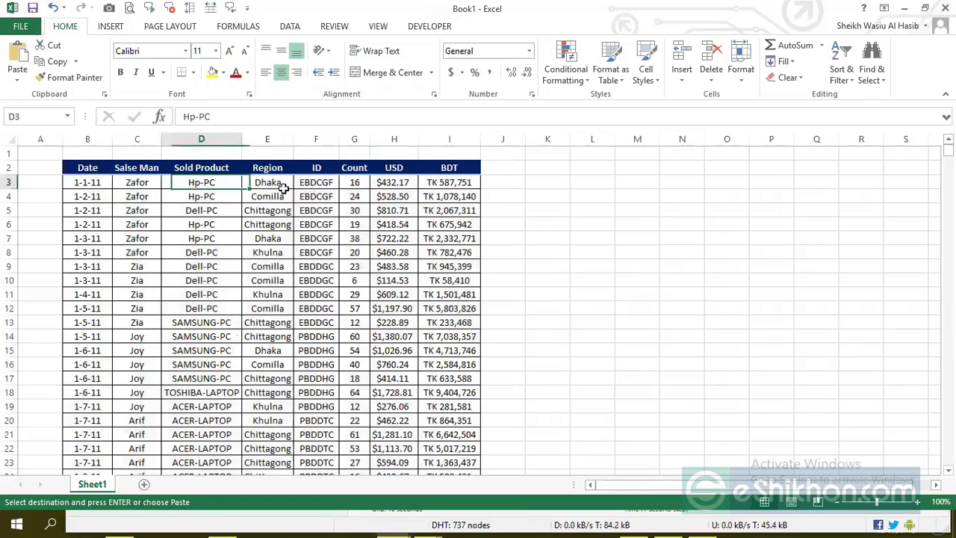
{"action": "left_click", "coordinate": [388, 185]}
{"action": "left_click", "coordinate": [452, 183]}
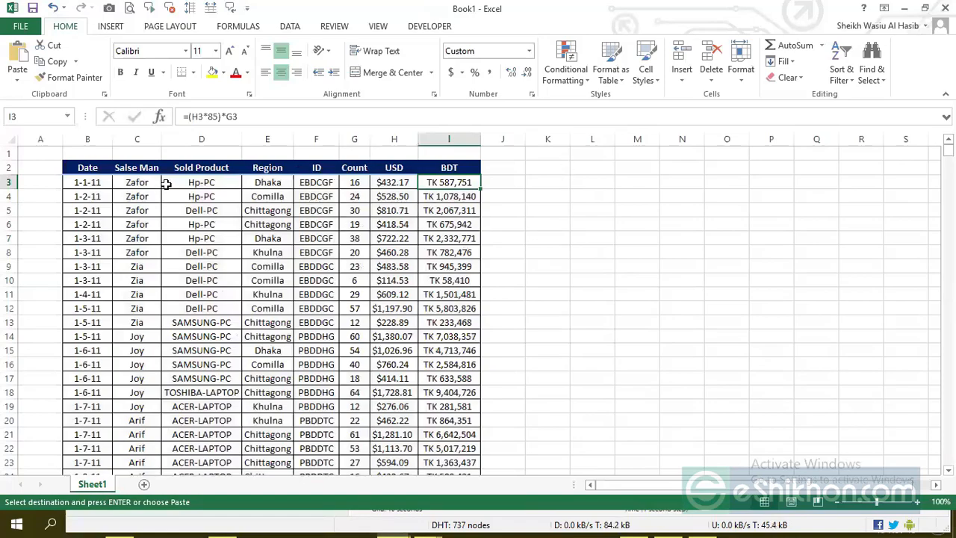
Review the first salesman's records and the whole Salse Man, Sold Product, Region and Count columns.
{"action": "left_click", "coordinate": [128, 185]}
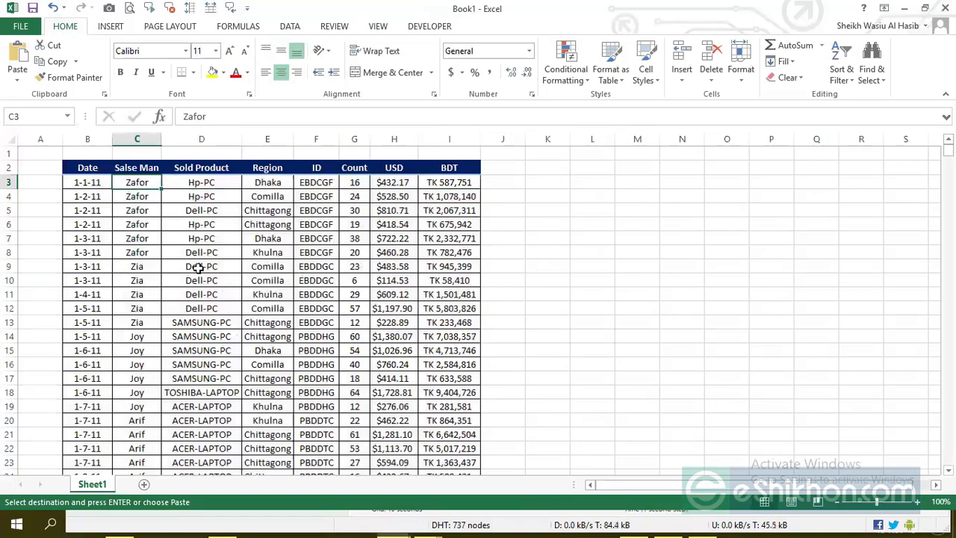
{"action": "left_click_drag", "start_coordinate": [137, 183], "coordinate": [133, 249]}
{"action": "left_click", "coordinate": [200, 183]}
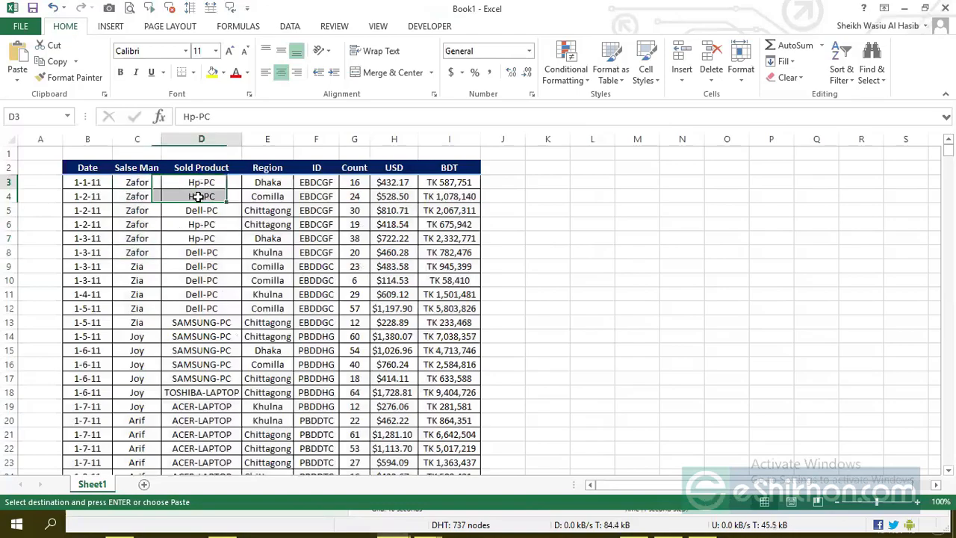
{"action": "left_click_drag", "start_coordinate": [201, 182], "coordinate": [218, 248]}
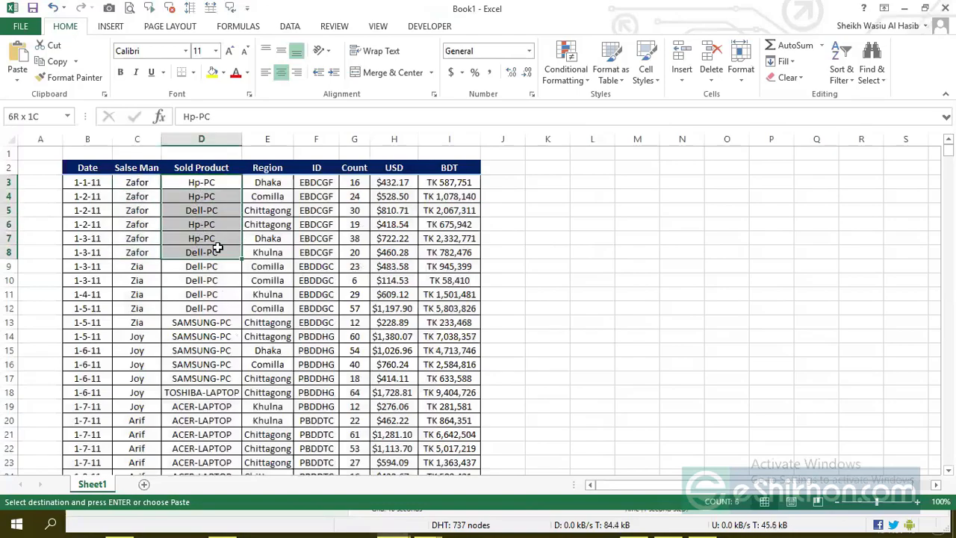
{"action": "left_click", "coordinate": [352, 181]}
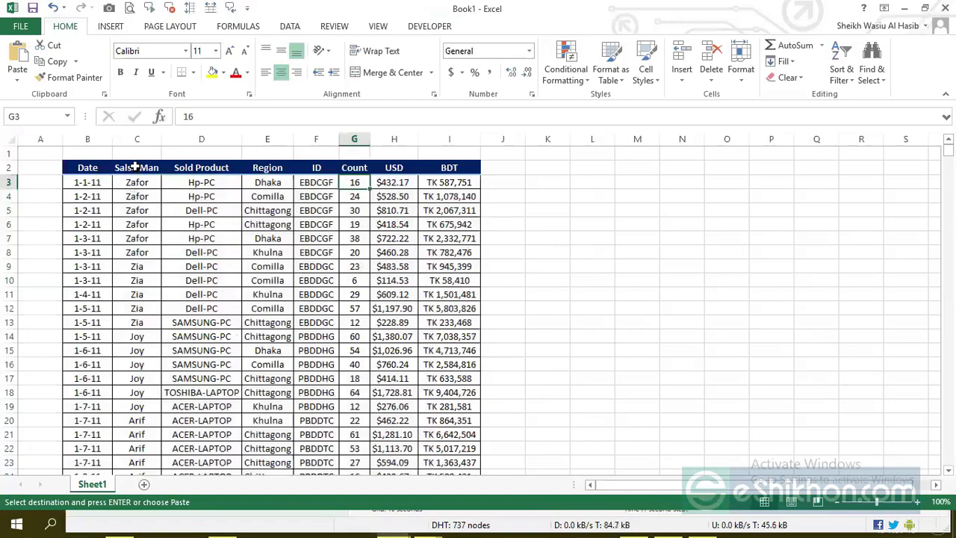
{"action": "left_click", "coordinate": [142, 210]}
{"action": "left_click", "coordinate": [147, 139]}
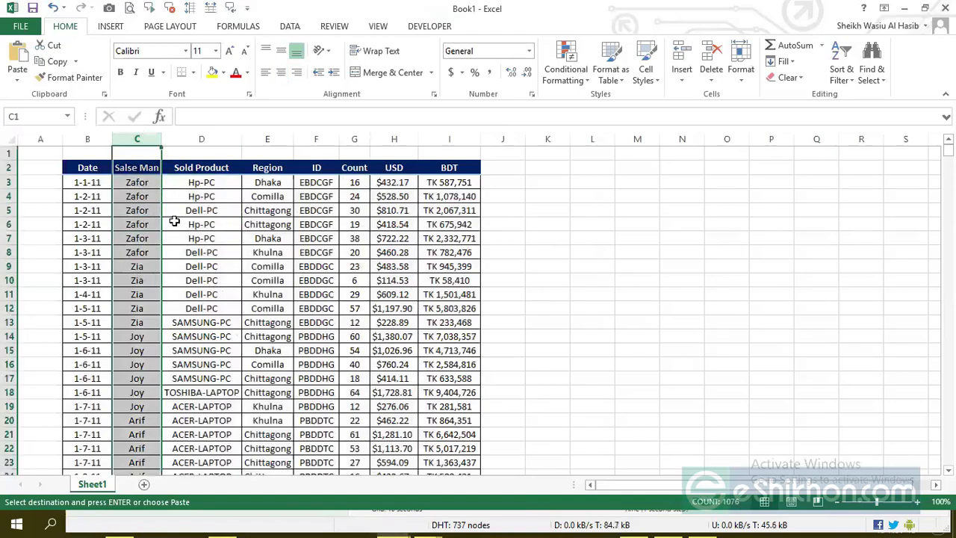
{"action": "left_click", "coordinate": [202, 138]}
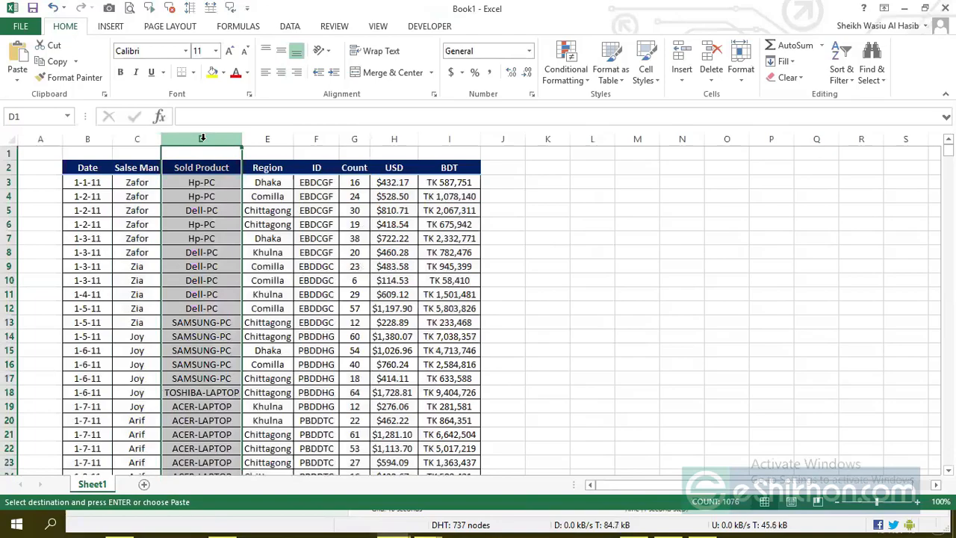
{"action": "left_click", "coordinate": [129, 135]}
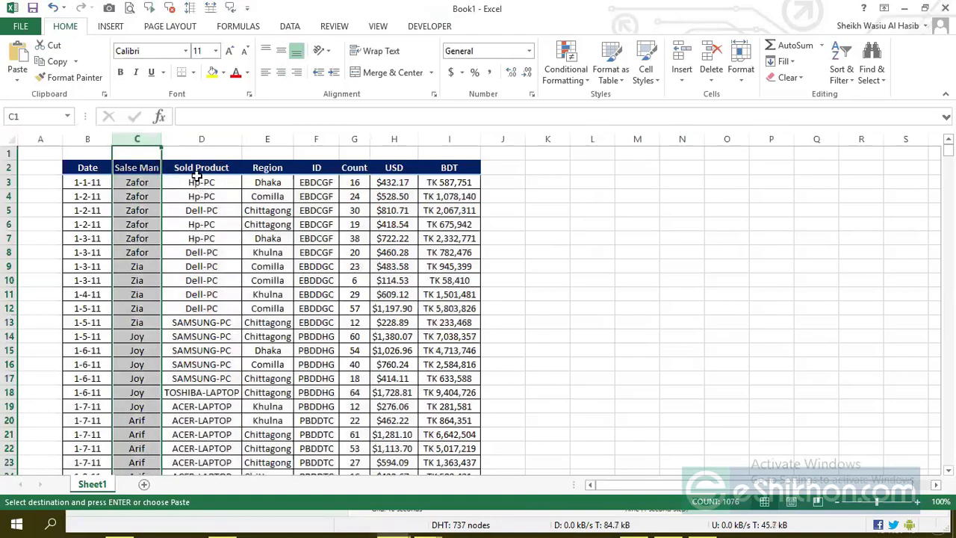
{"action": "left_click", "coordinate": [201, 138]}
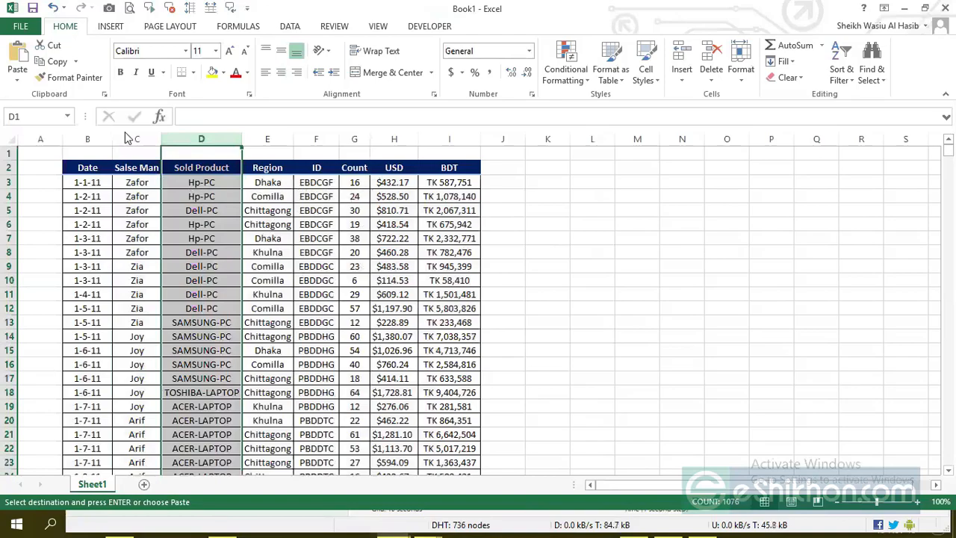
{"action": "left_click", "coordinate": [221, 133]}
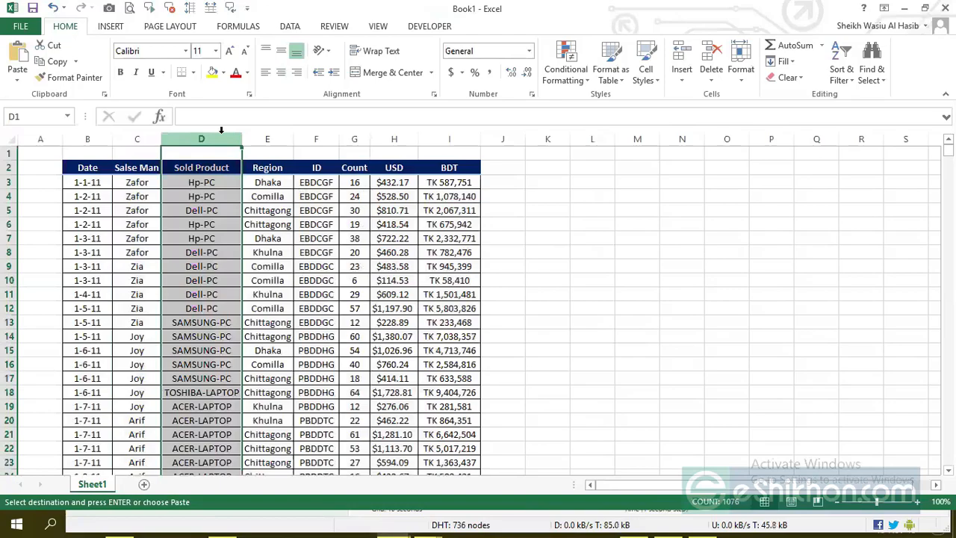
{"action": "left_click", "coordinate": [276, 135]}
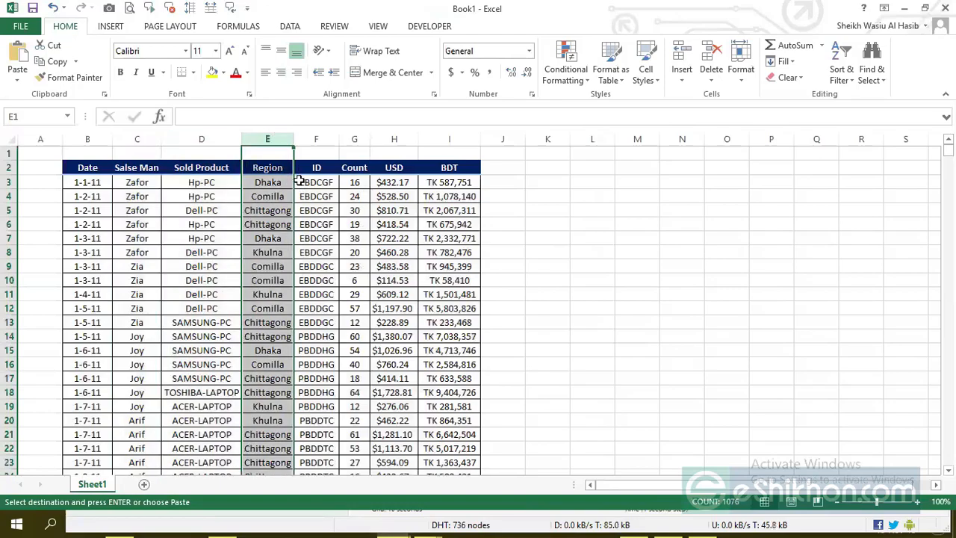
{"action": "left_click", "coordinate": [351, 137]}
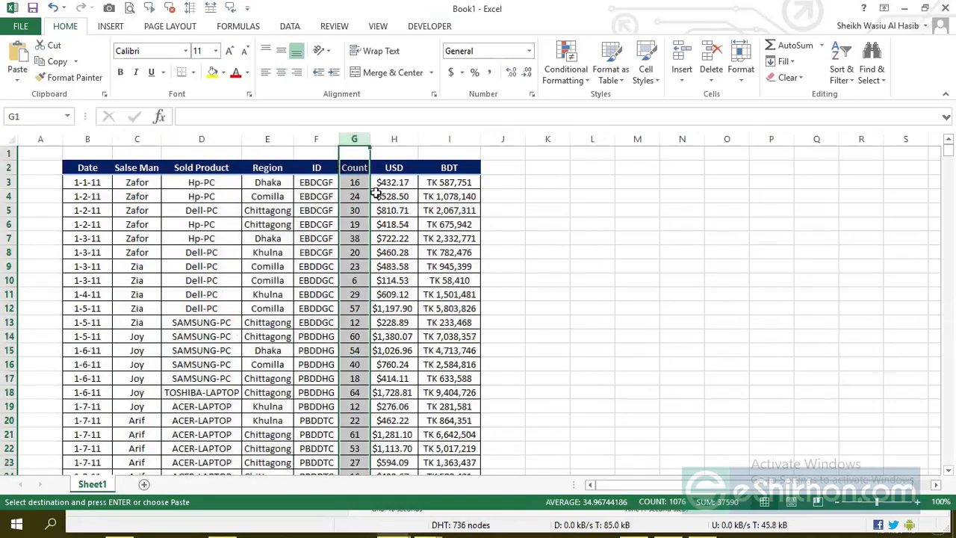
Compare the region, sold product and count entries row by row in the first four records.
{"action": "left_click", "coordinate": [356, 184]}
{"action": "left_click", "coordinate": [271, 198]}
{"action": "left_click", "coordinate": [353, 198]}
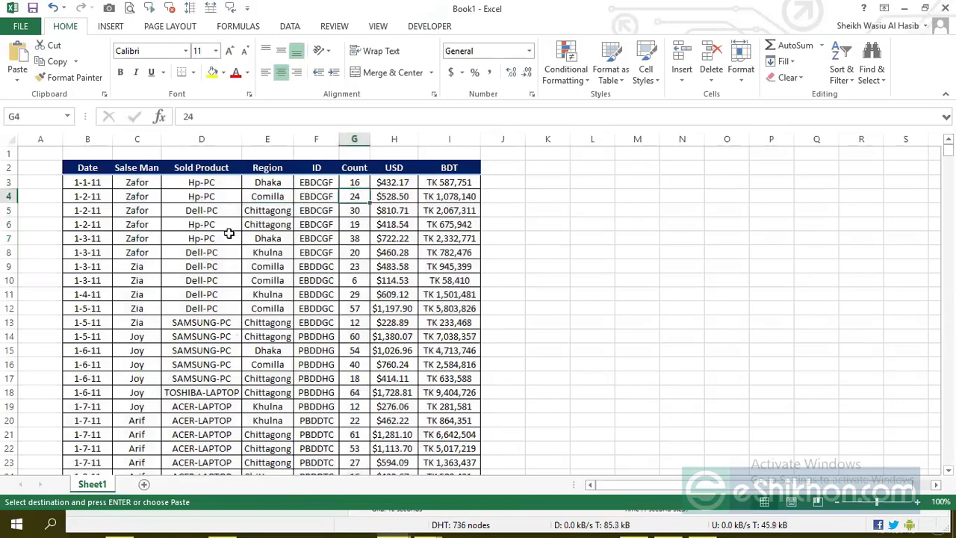
{"action": "left_click", "coordinate": [263, 212]}
{"action": "left_click", "coordinate": [355, 212]}
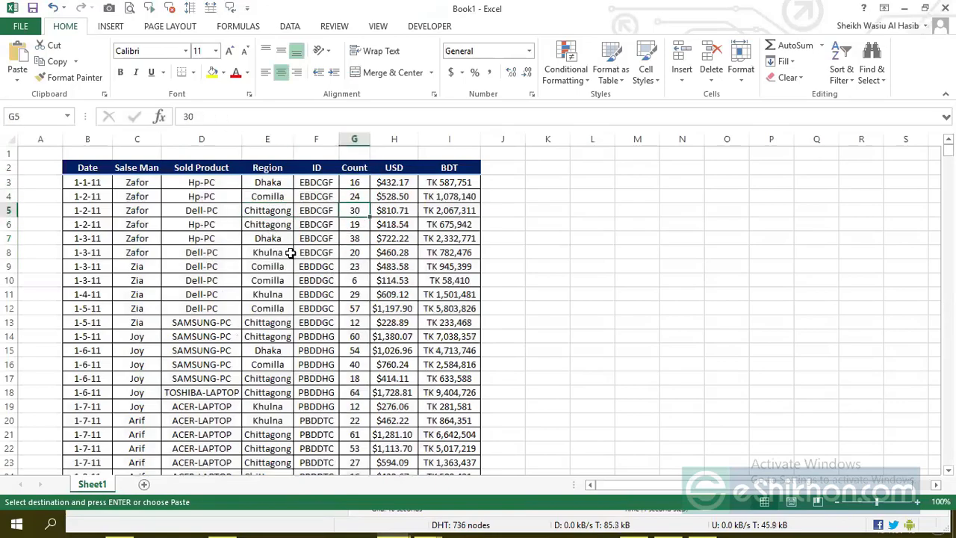
{"action": "left_click", "coordinate": [273, 225]}
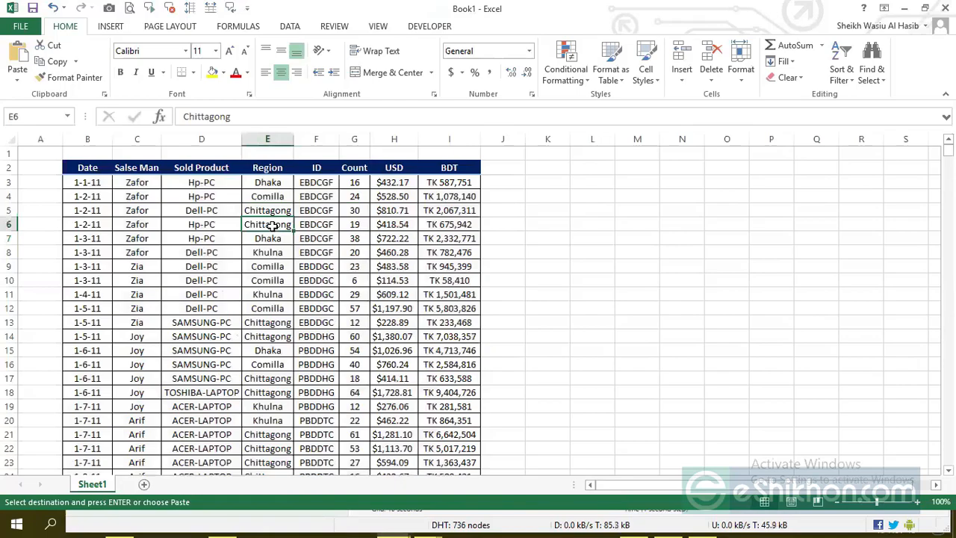
{"action": "left_click", "coordinate": [191, 223]}
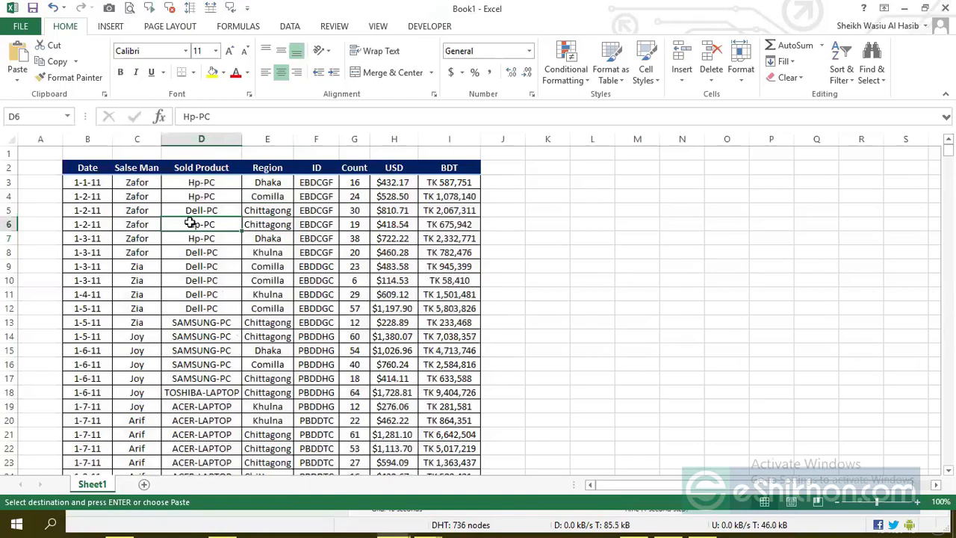
Start a PivotTable from the sales table, using Sheet1!$B$2:$I$1077 as its source range.
{"action": "left_click", "coordinate": [232, 192]}
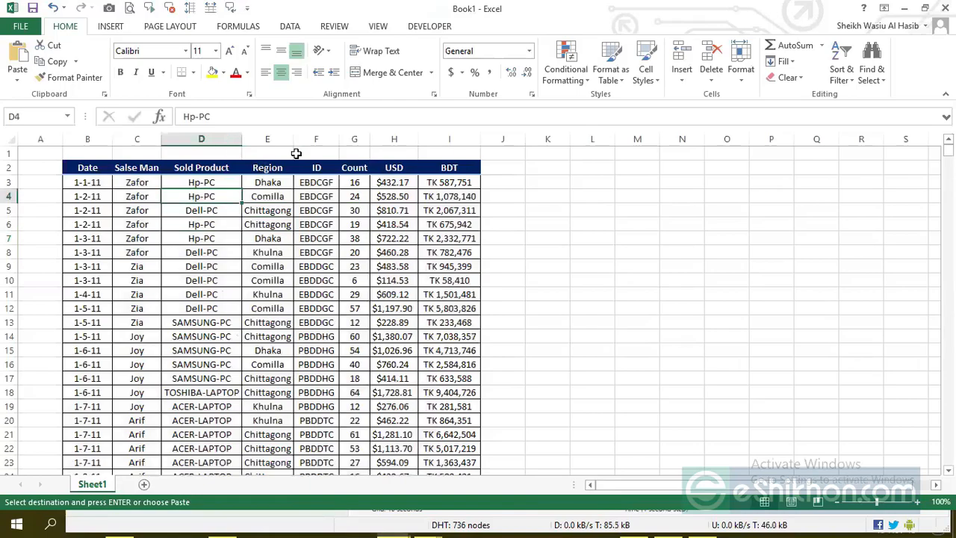
{"action": "left_click", "coordinate": [215, 211]}
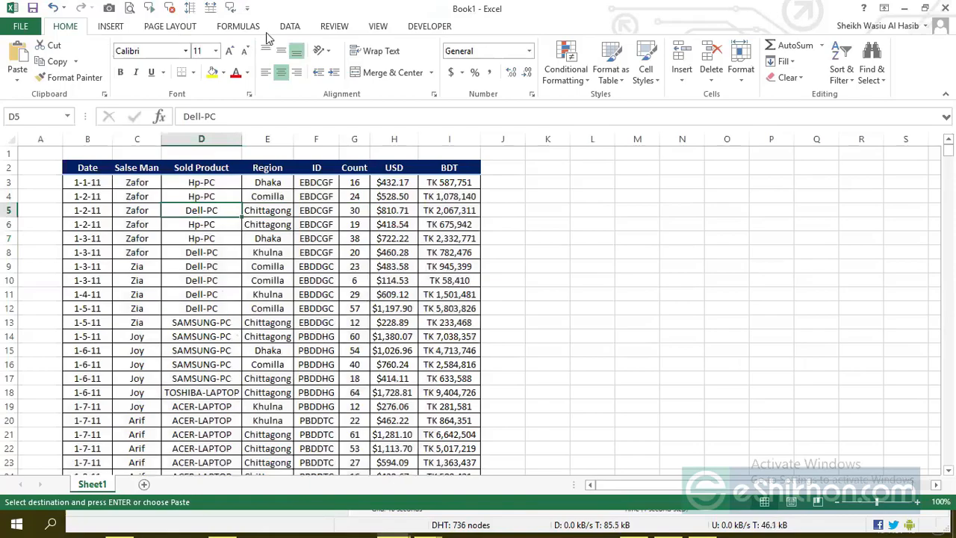
{"action": "left_click", "coordinate": [290, 27]}
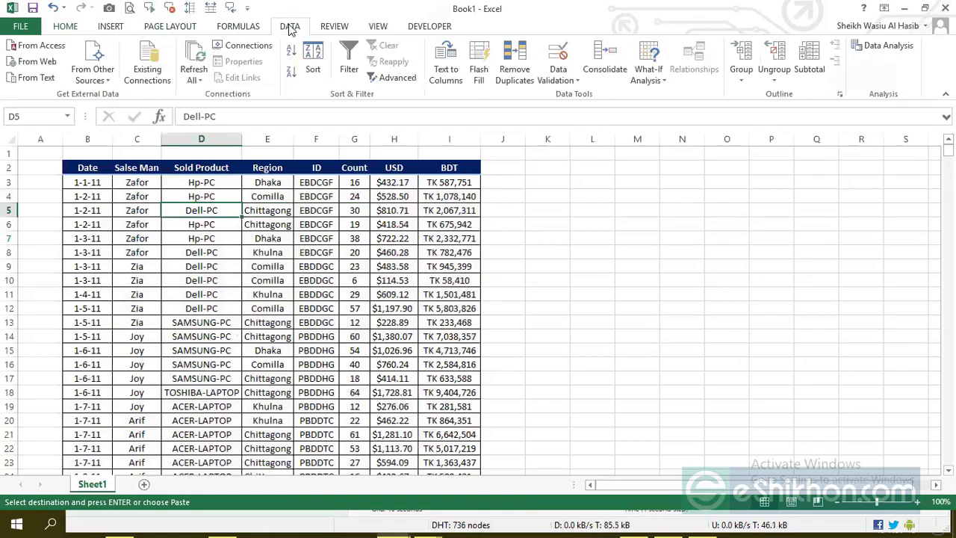
{"action": "left_click", "coordinate": [188, 29]}
{"action": "left_click", "coordinate": [124, 28]}
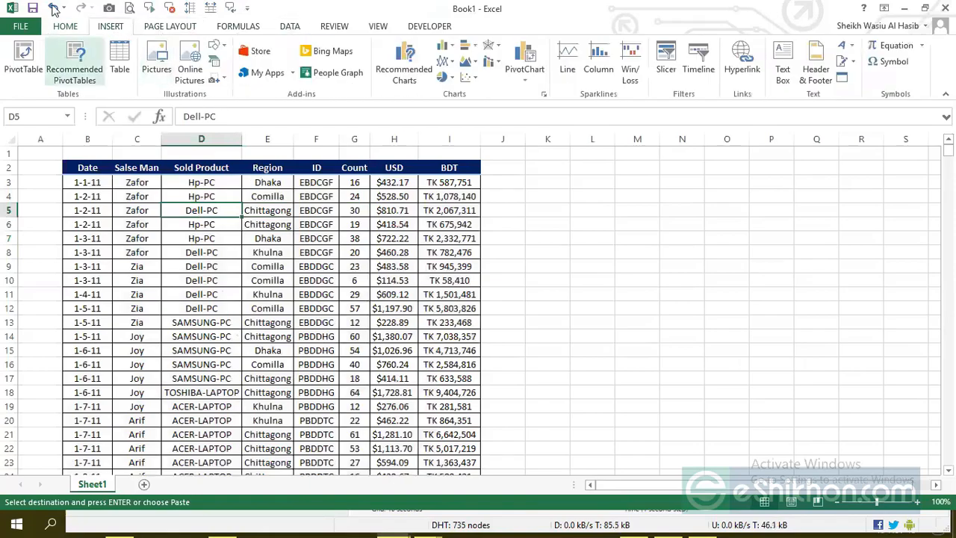
{"action": "left_click", "coordinate": [30, 71]}
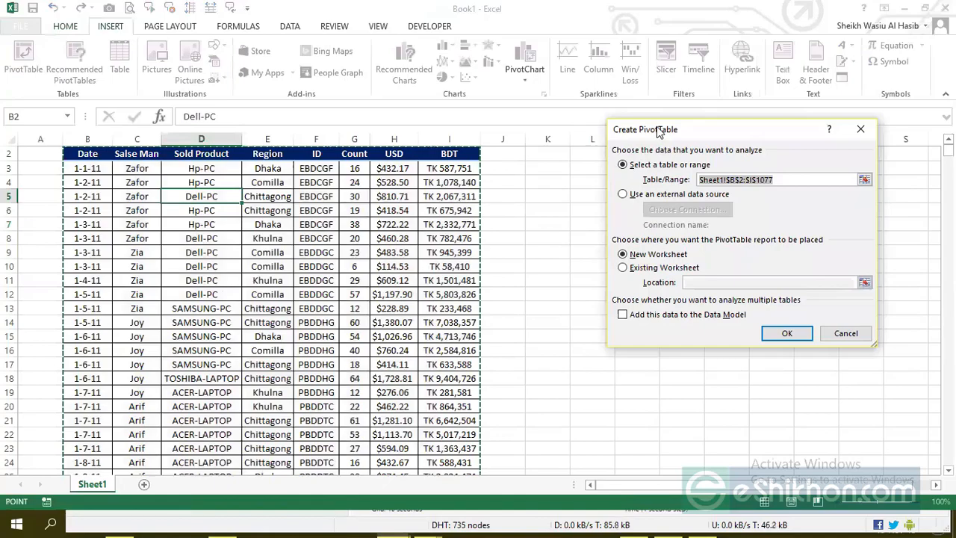
{"action": "left_click_drag", "start_coordinate": [657, 129], "coordinate": [555, 171]}
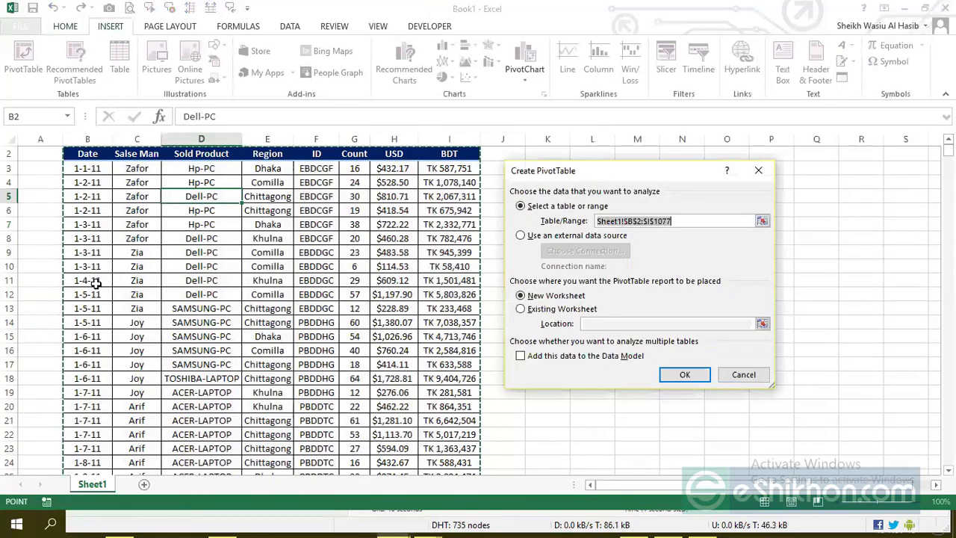
{"action": "left_click_drag", "start_coordinate": [576, 174], "coordinate": [326, 185]}
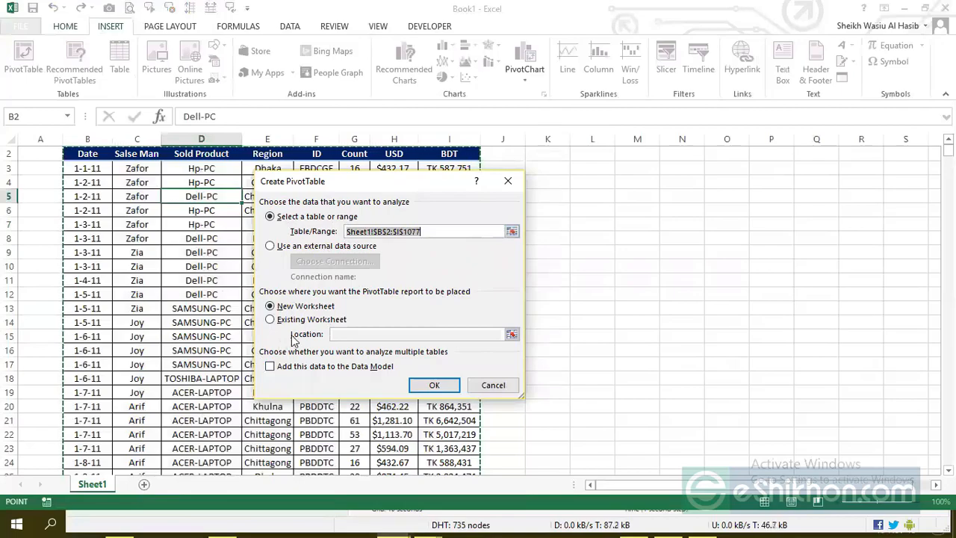
Place the PivotTable on the existing worksheet at Sheet1 cell M4 and create it.
{"action": "left_click", "coordinate": [286, 327]}
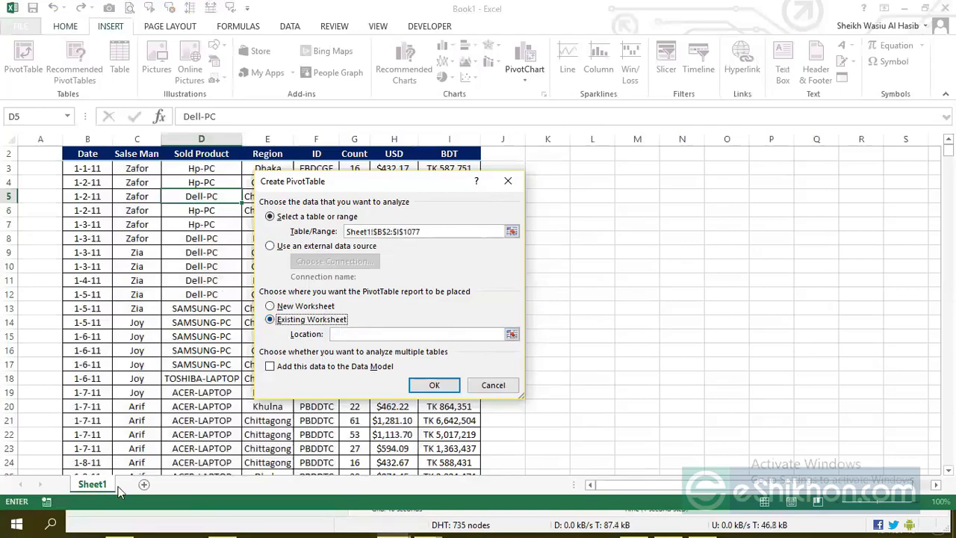
{"action": "left_click", "coordinate": [511, 334]}
{"action": "left_click", "coordinate": [630, 187]}
{"action": "key", "text": "Return"}
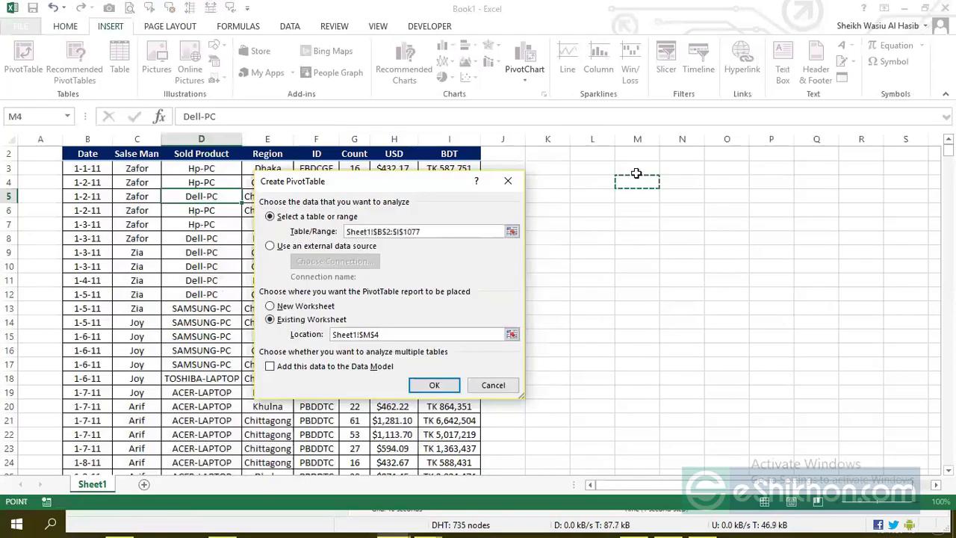
{"action": "key", "text": "Return"}
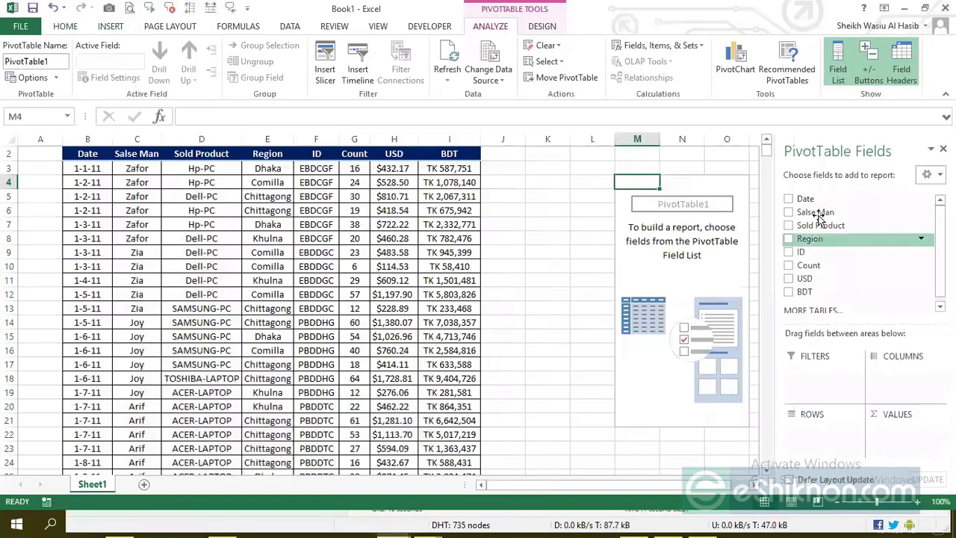
Compare the salesman entries with their Count values in the source table, including rows 3 and 9.
{"action": "left_click", "coordinate": [139, 172]}
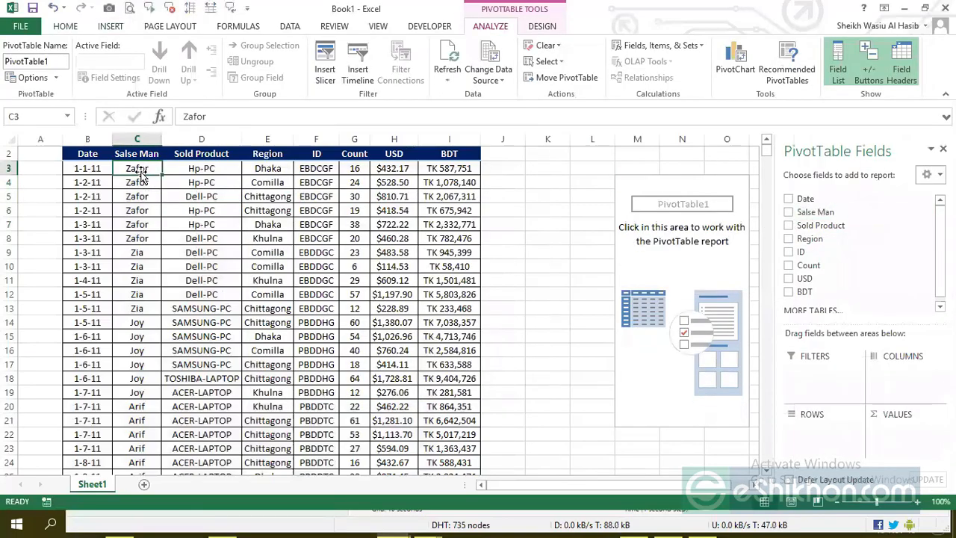
{"action": "left_click", "coordinate": [137, 138]}
{"action": "left_click", "coordinate": [361, 139]}
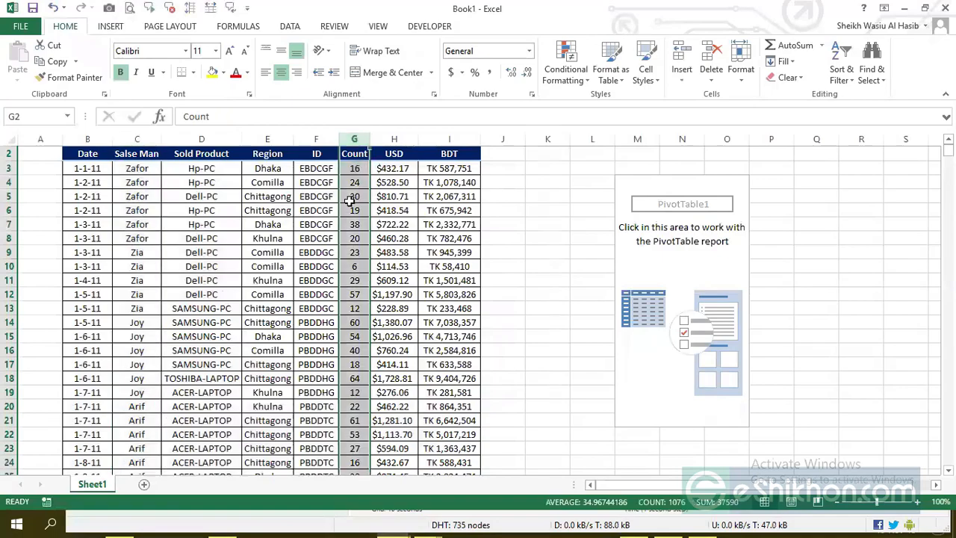
{"action": "left_click", "coordinate": [350, 198]}
{"action": "left_click", "coordinate": [136, 170]}
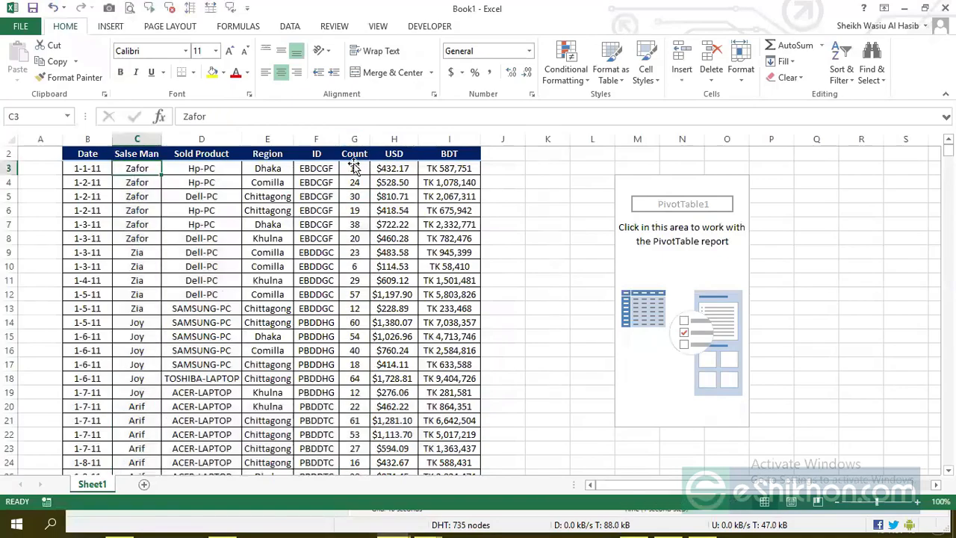
{"action": "left_click", "coordinate": [354, 168]}
{"action": "left_click", "coordinate": [134, 255]}
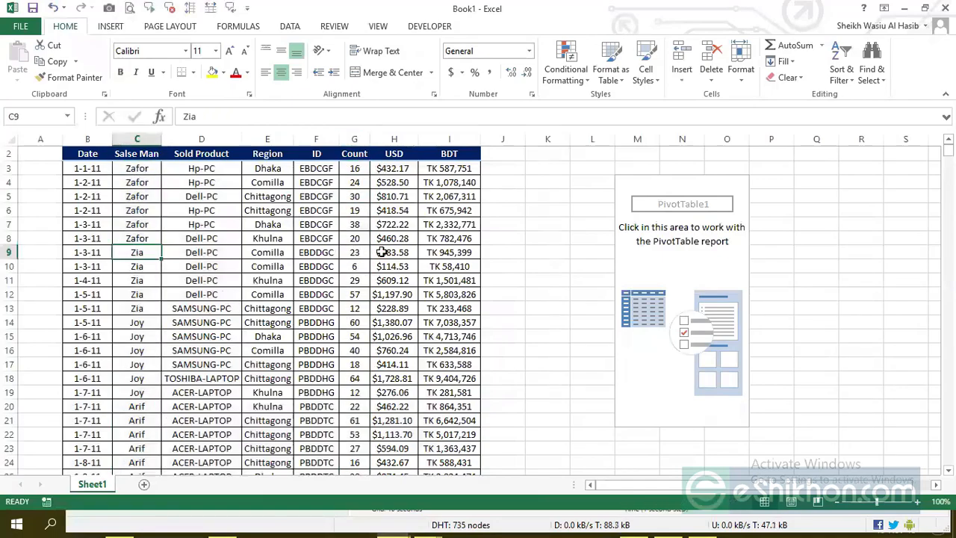
{"action": "left_click", "coordinate": [350, 256]}
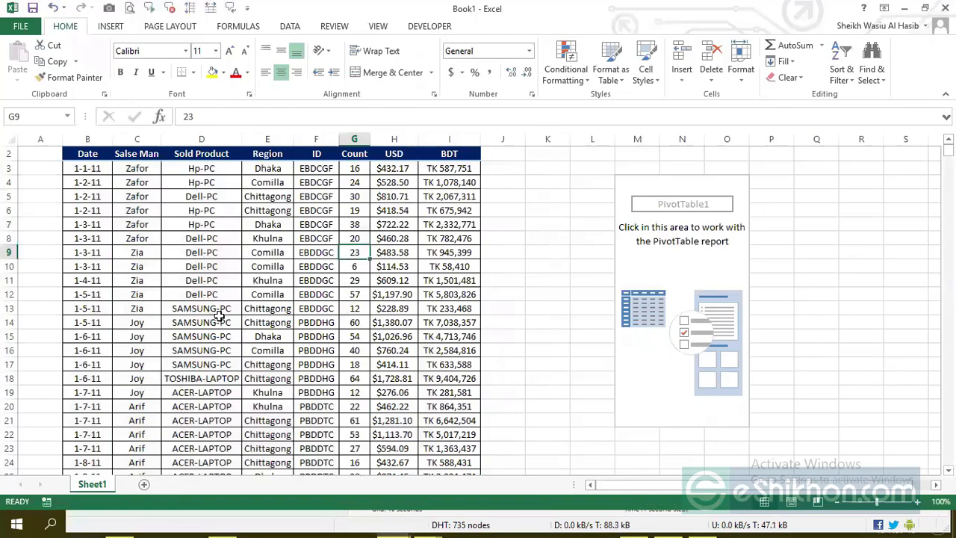
Examine the empty PivotTable's field areas and the cells K3:O3 above it where column headings would run.
{"action": "left_click", "coordinate": [683, 227]}
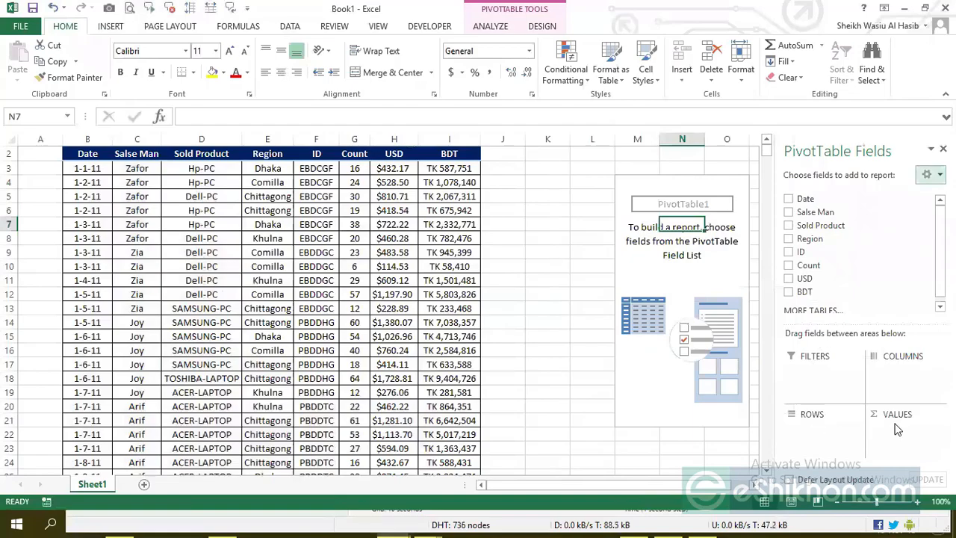
{"action": "left_click", "coordinate": [535, 165]}
{"action": "left_click", "coordinate": [602, 166]}
{"action": "left_click", "coordinate": [638, 165]}
{"action": "left_click", "coordinate": [691, 166]}
{"action": "left_click", "coordinate": [732, 165]}
{"action": "left_click", "coordinate": [776, 166]}
{"action": "left_click", "coordinate": [558, 169]}
{"action": "left_click_drag", "start_coordinate": [608, 171], "coordinate": [732, 167]}
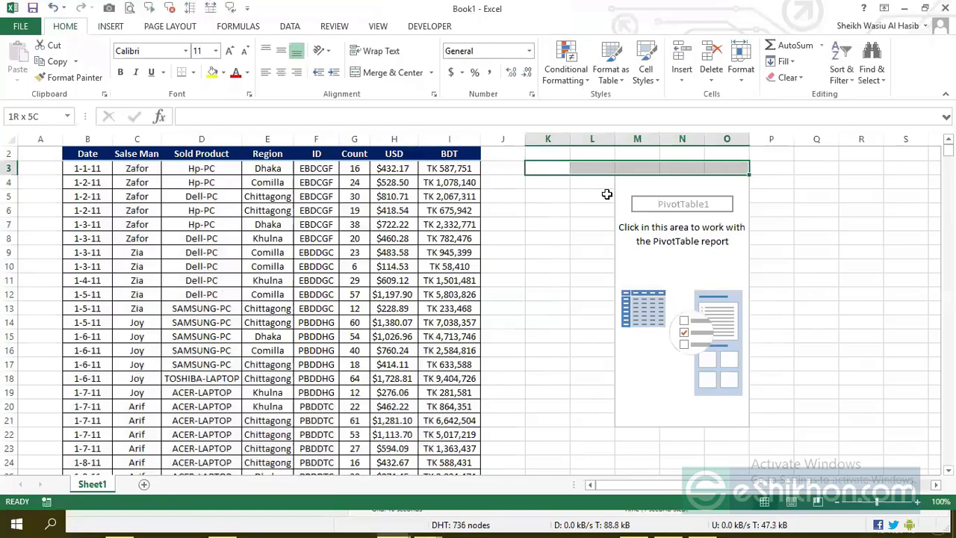
Compare the source headers in B2:I2 with the PivotTable's available fields and its row and column directions.
{"action": "left_click", "coordinate": [689, 266]}
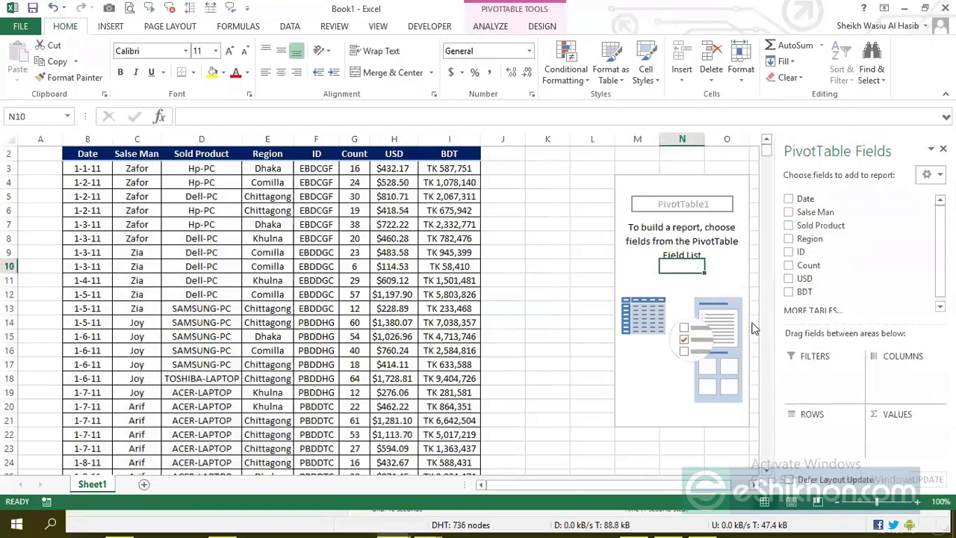
{"action": "left_click_drag", "start_coordinate": [576, 169], "coordinate": [733, 167]}
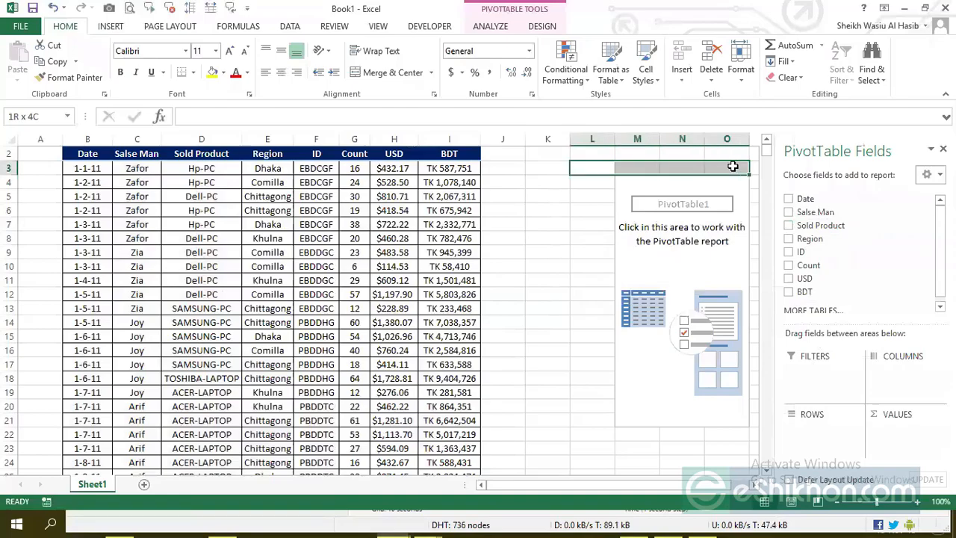
{"action": "left_click", "coordinate": [710, 266]}
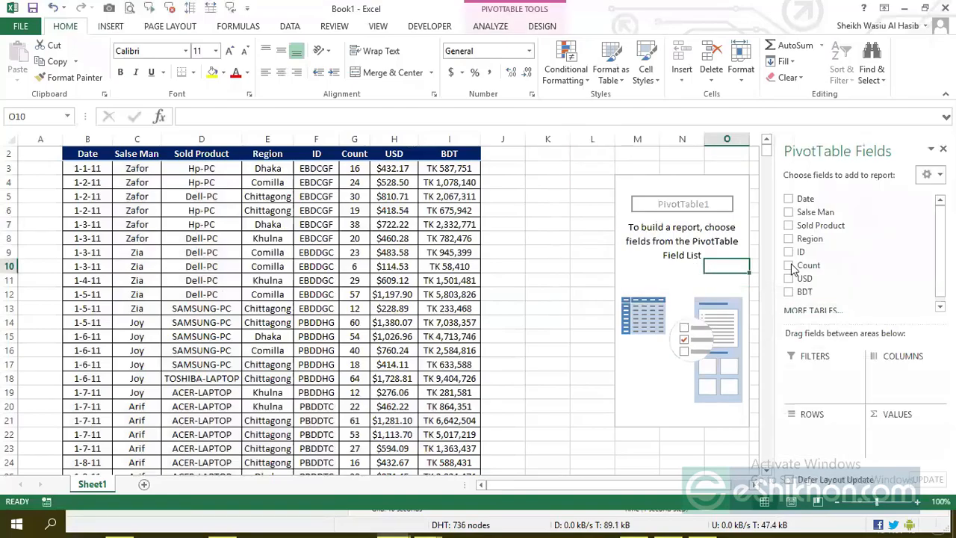
{"action": "left_click_drag", "start_coordinate": [552, 201], "coordinate": [550, 252]}
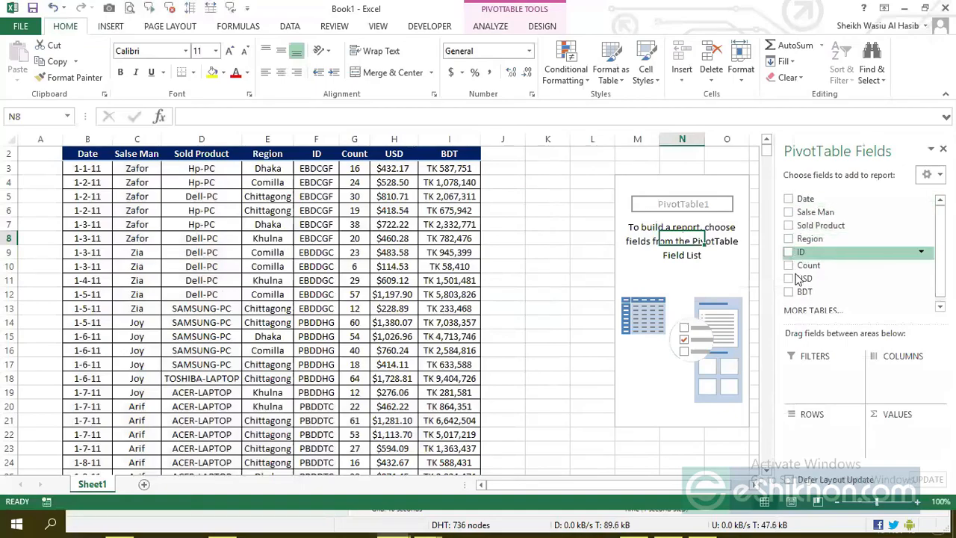
{"action": "left_click_drag", "start_coordinate": [86, 153], "coordinate": [447, 153]}
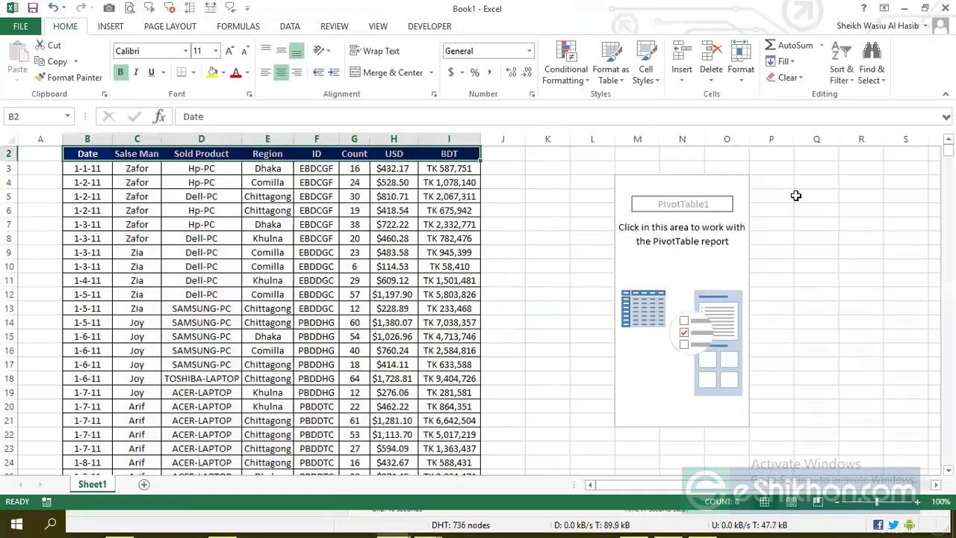
{"action": "left_click", "coordinate": [701, 263]}
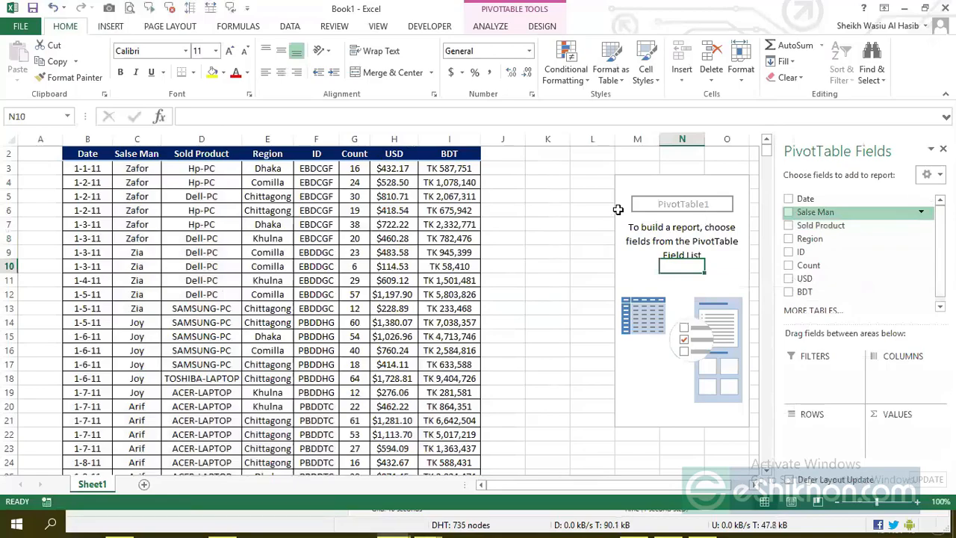
{"action": "left_click_drag", "start_coordinate": [559, 181], "coordinate": [562, 295]}
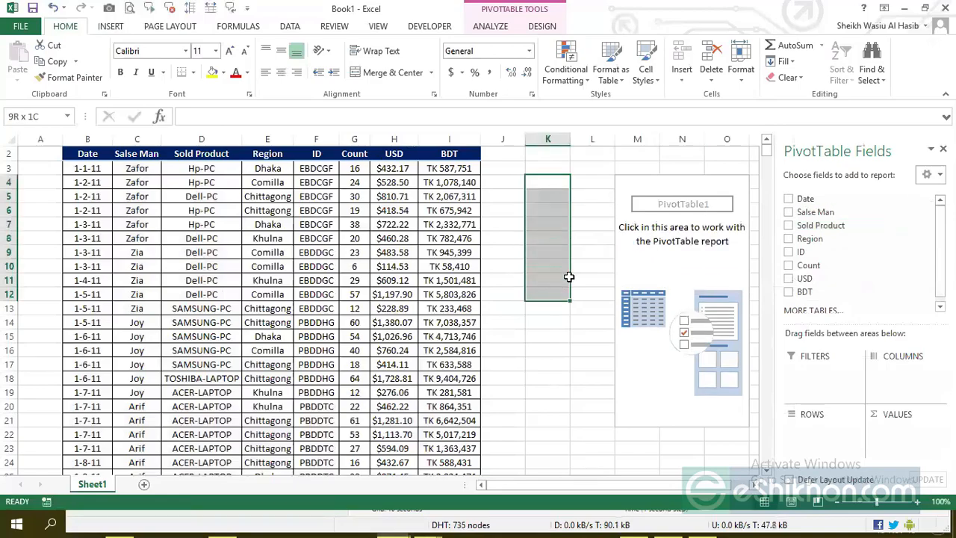
Add the Salse Man field to the PivotTable's rows and look over the resulting row labels.
{"action": "left_click", "coordinate": [639, 207]}
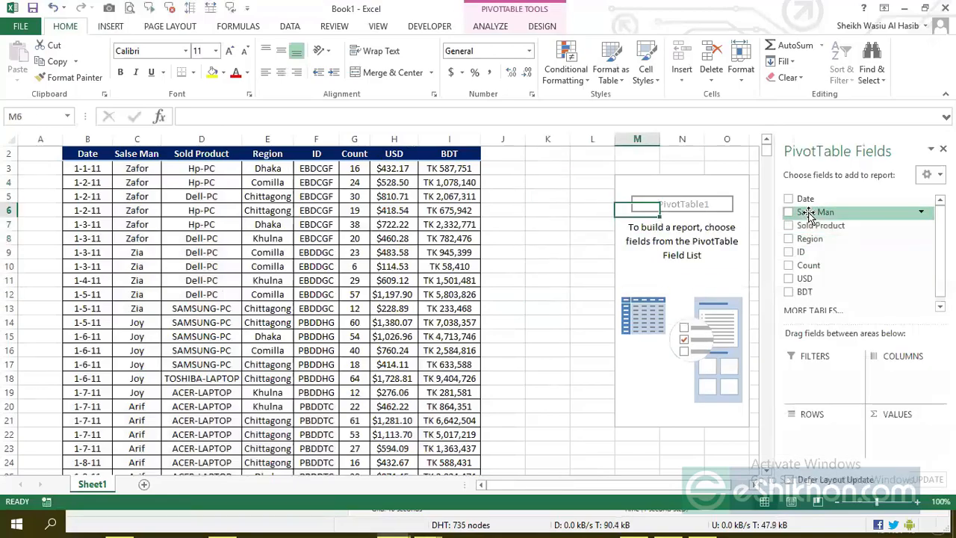
{"action": "left_click_drag", "start_coordinate": [809, 215], "coordinate": [812, 430]}
{"action": "key", "text": "Up"}
{"action": "left_click_drag", "start_coordinate": [649, 253], "coordinate": [644, 380]}
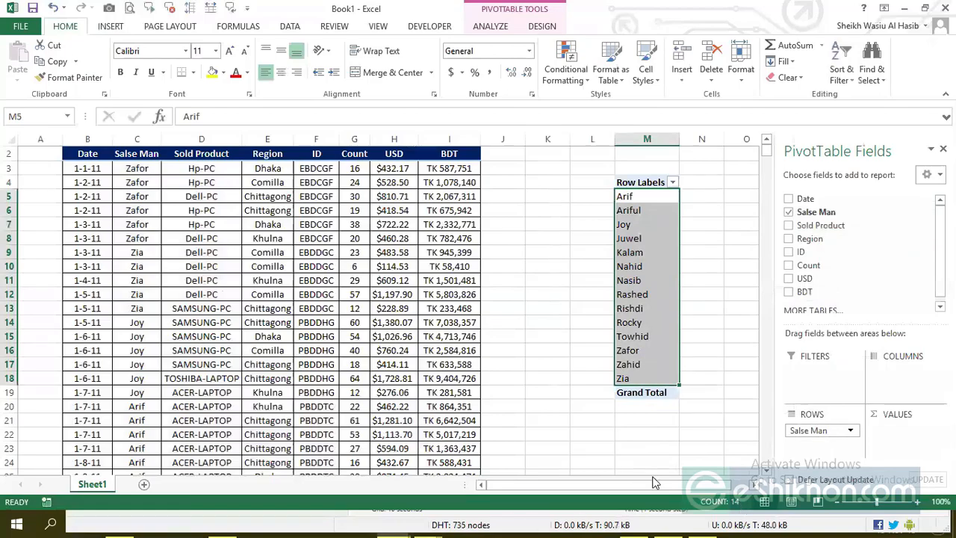
{"action": "left_click", "coordinate": [755, 484]}
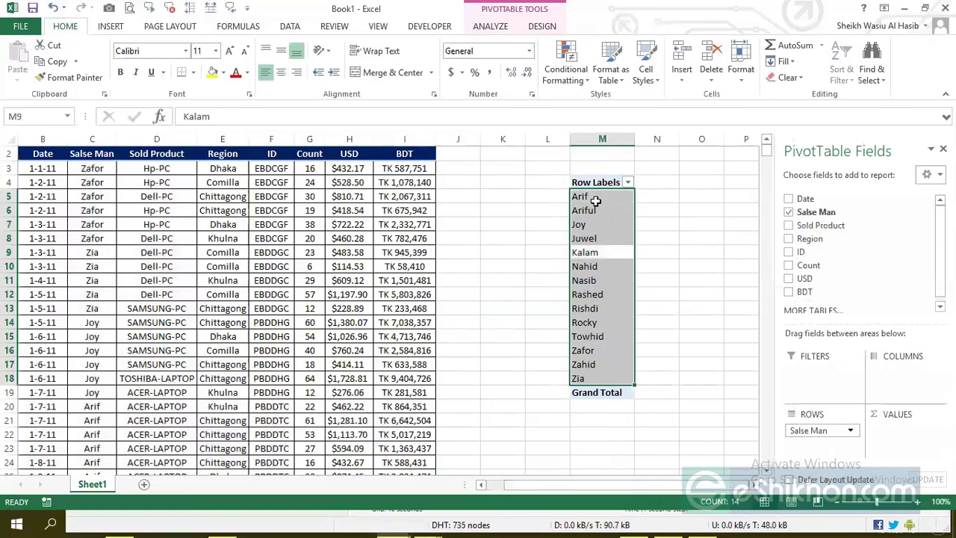
{"action": "left_click", "coordinate": [620, 196]}
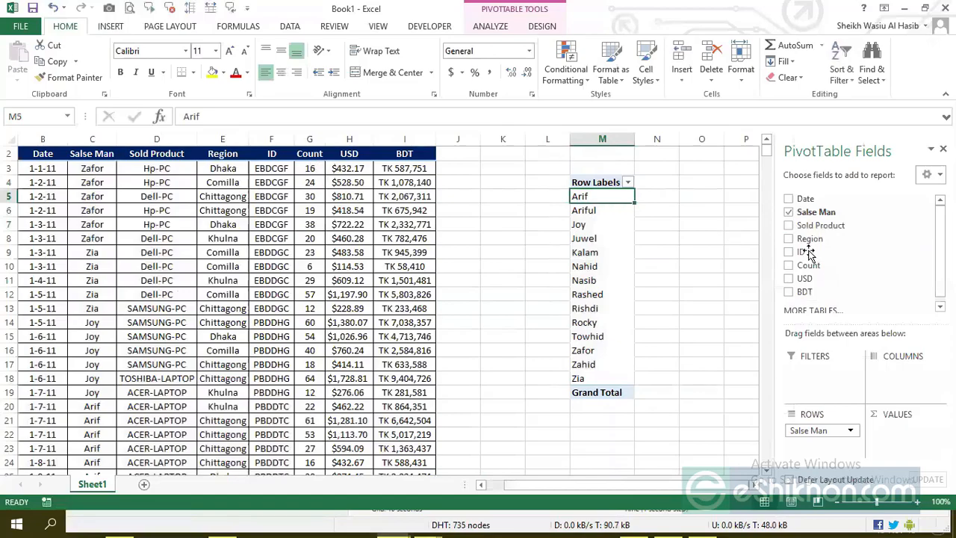
{"action": "left_click_drag", "start_coordinate": [940, 251], "coordinate": [941, 255]}
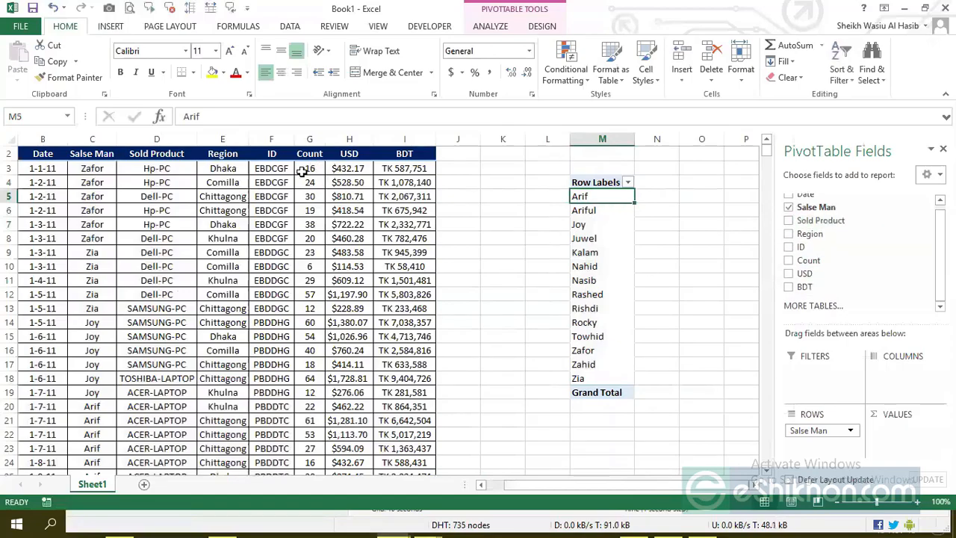
Compare the source table's Count column with the salesmen listed in the PivotTable.
{"action": "left_click", "coordinate": [311, 138]}
{"action": "left_click", "coordinate": [313, 155]}
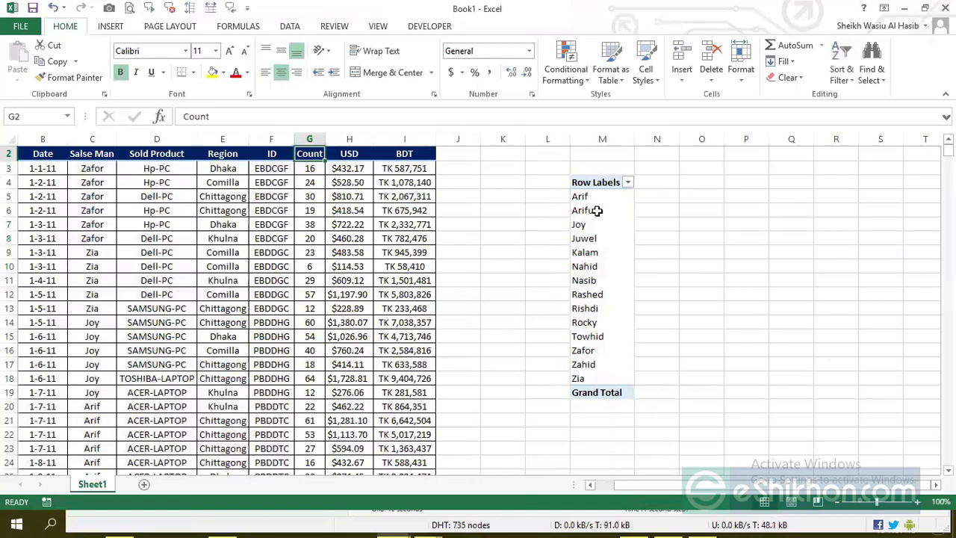
{"action": "left_click", "coordinate": [597, 211]}
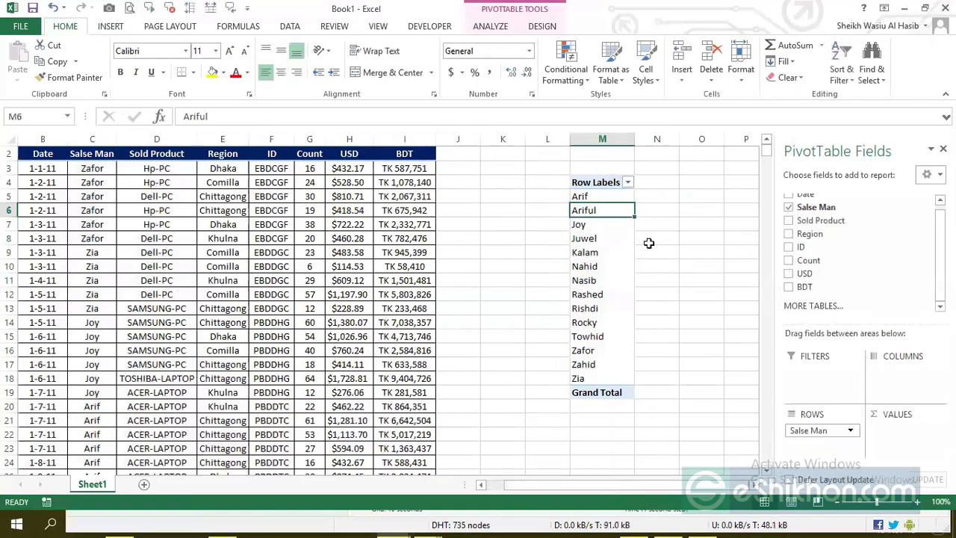
{"action": "left_click", "coordinate": [601, 240]}
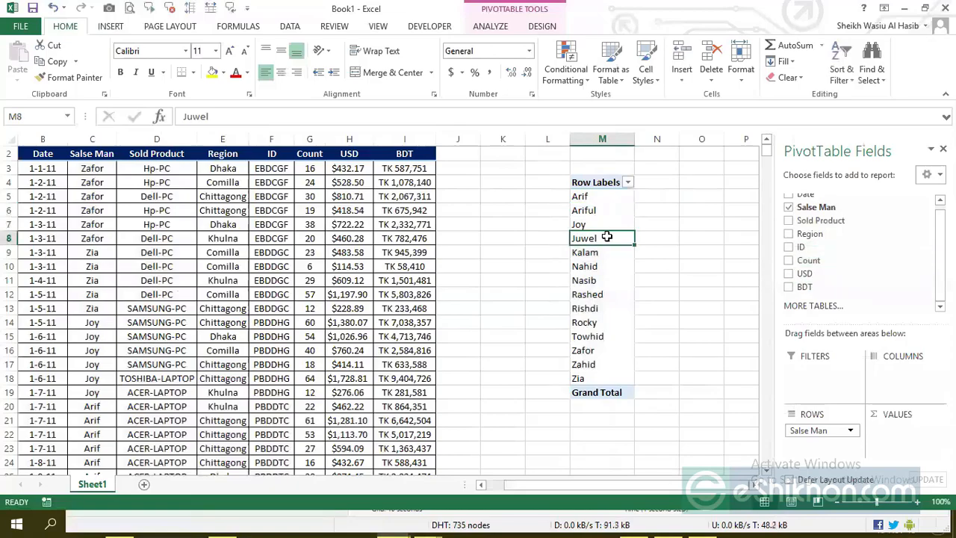
Undo adding Salse Man to the rows and reselect a cell in the empty PivotTable.
{"action": "key", "text": "ctrl+z"}
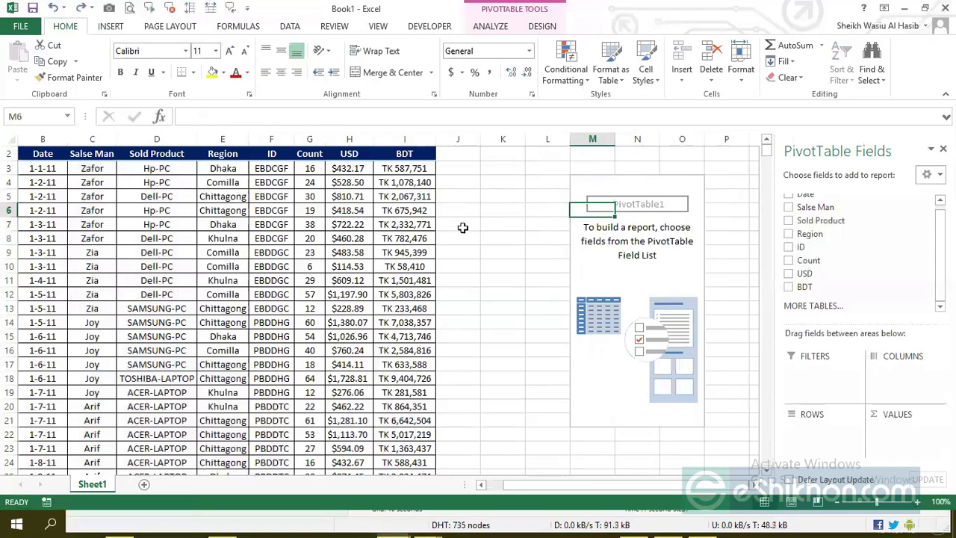
{"action": "left_click", "coordinate": [595, 181]}
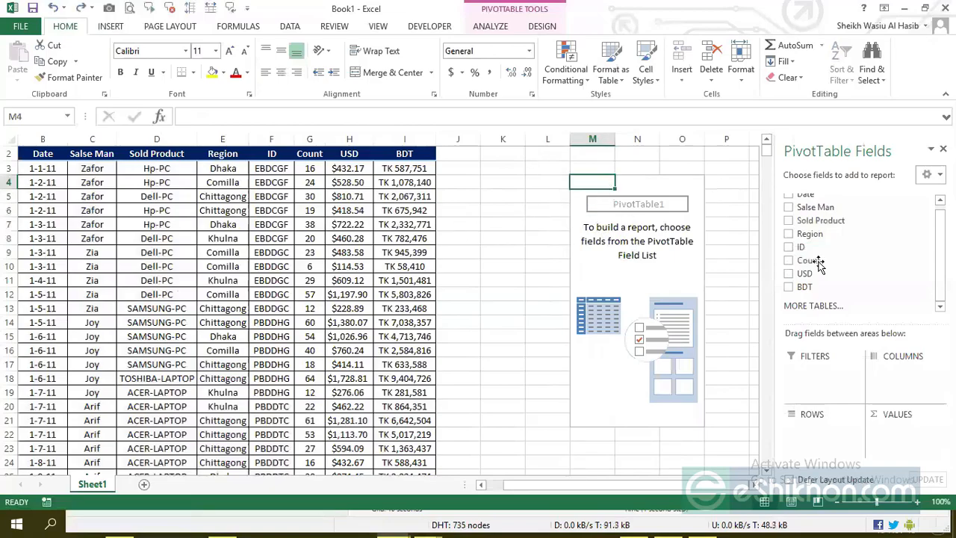
{"action": "left_click_drag", "start_coordinate": [581, 184], "coordinate": [672, 417]}
{"action": "left_click", "coordinate": [609, 251]}
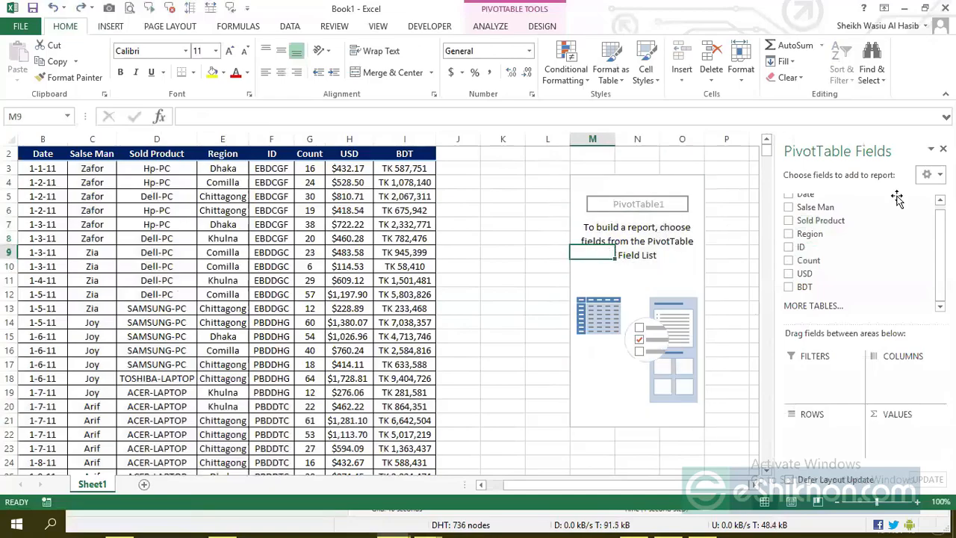
Add the Salse Man field to the rows of the empty PivotTable.
{"action": "left_click", "coordinate": [444, 239]}
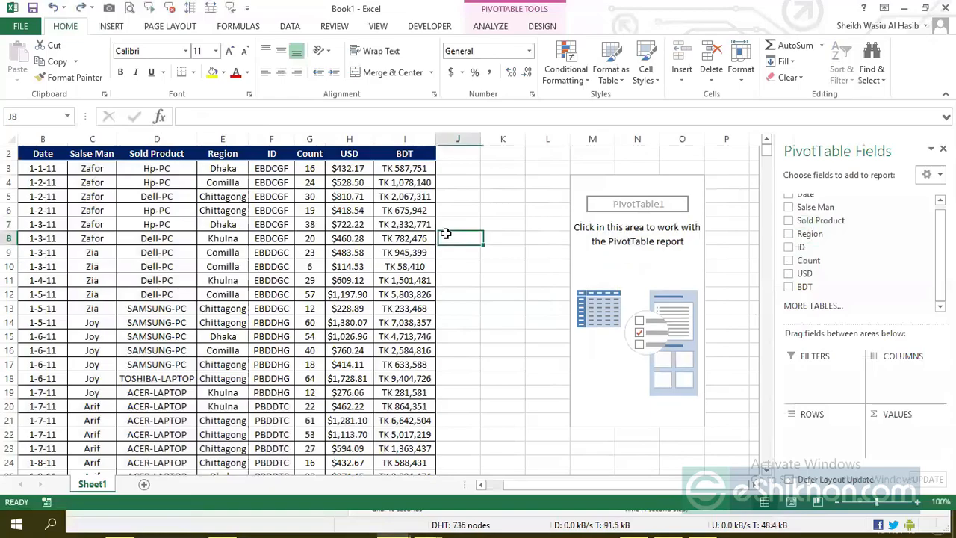
{"action": "left_click", "coordinate": [597, 240]}
{"action": "scroll", "coordinate": [822, 222], "scroll_direction": "up", "scroll_amount": 1}
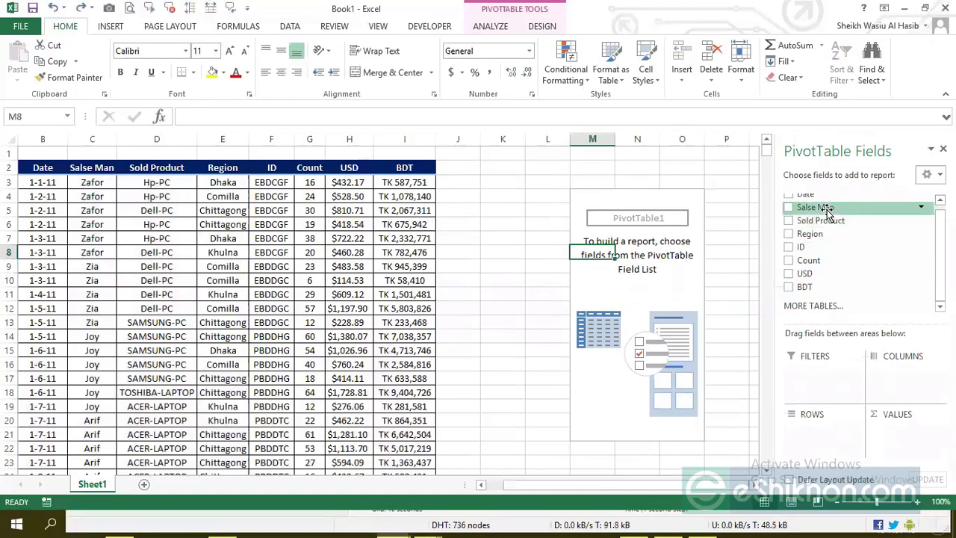
{"action": "scroll", "coordinate": [859, 216], "scroll_direction": "up", "scroll_amount": 1}
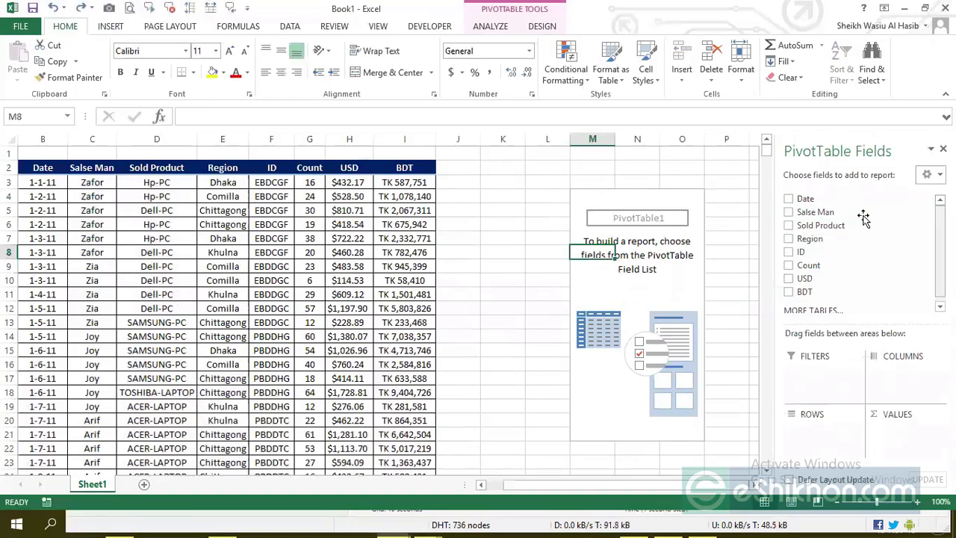
{"action": "left_click_drag", "start_coordinate": [822, 216], "coordinate": [812, 435]}
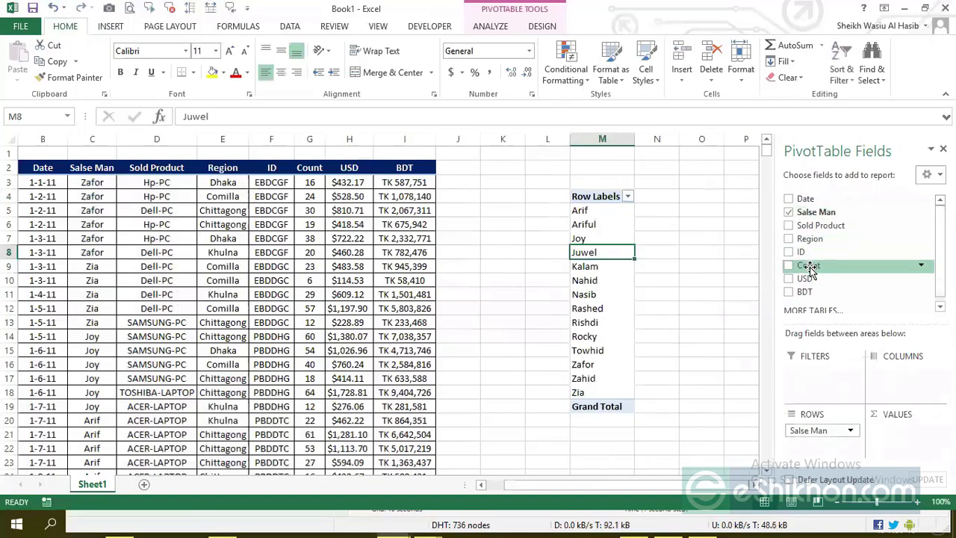
Add the Count field to the PivotTable's values and compare the first salesman's sum with the source Count column.
{"action": "left_click_drag", "start_coordinate": [310, 180], "coordinate": [309, 282]}
{"action": "left_click", "coordinate": [594, 281]}
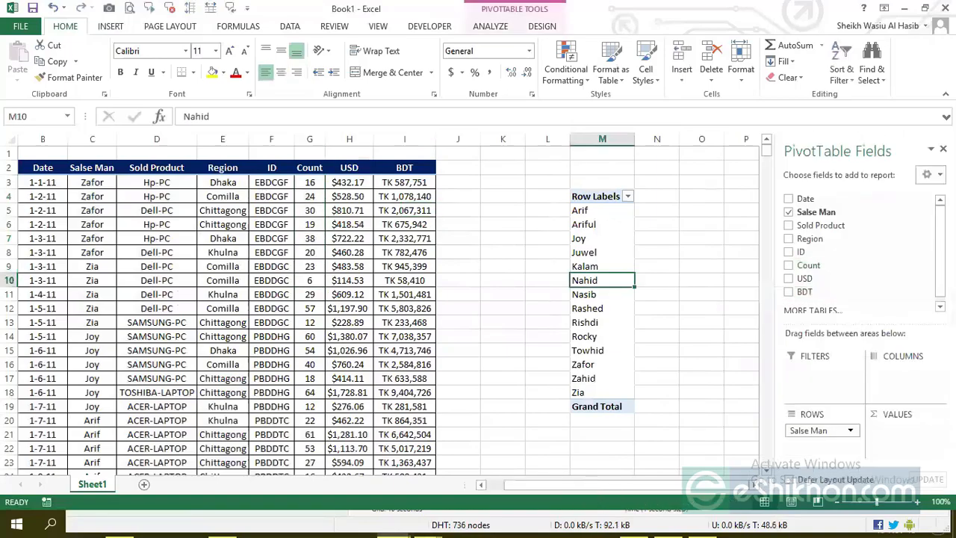
{"action": "left_click_drag", "start_coordinate": [822, 268], "coordinate": [725, 307]}
{"action": "left_click", "coordinate": [307, 133]}
{"action": "left_click_drag", "start_coordinate": [310, 183], "coordinate": [308, 336]}
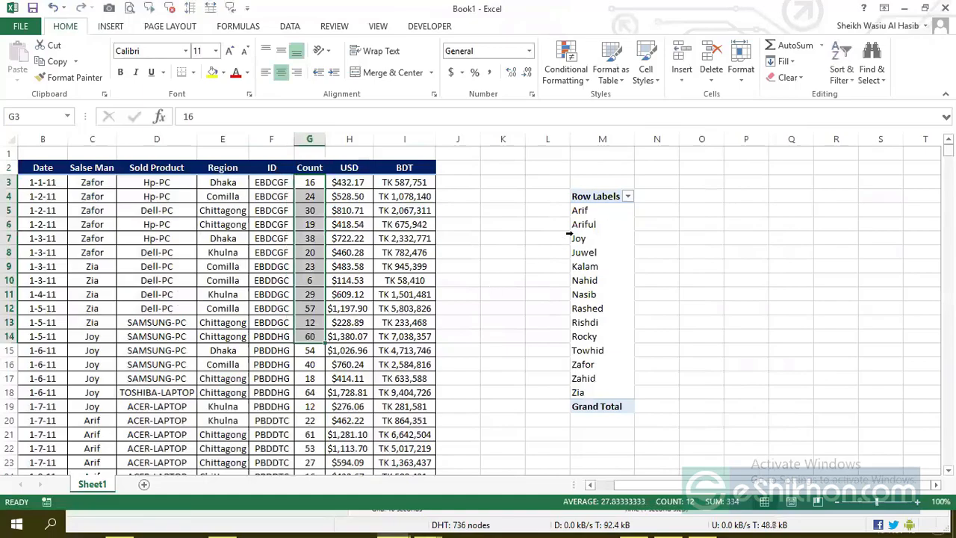
{"action": "left_click", "coordinate": [602, 217]}
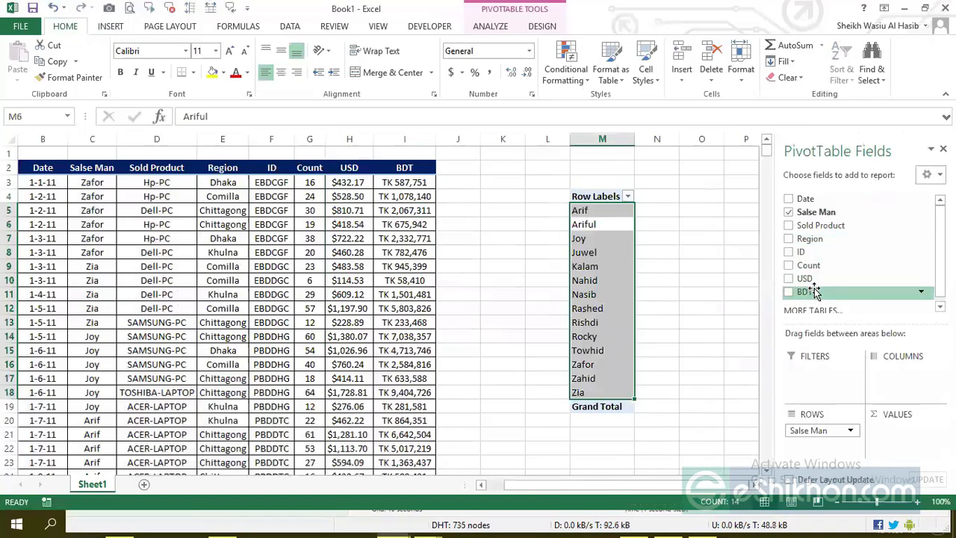
{"action": "left_click_drag", "start_coordinate": [817, 275], "coordinate": [889, 435]}
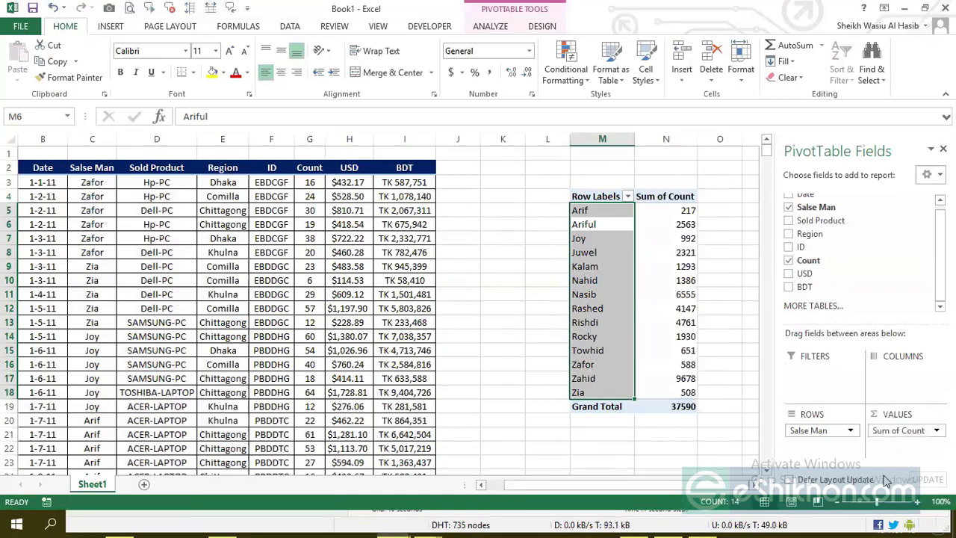
{"action": "left_click_drag", "start_coordinate": [310, 182], "coordinate": [312, 326]}
{"action": "left_click", "coordinate": [592, 211]}
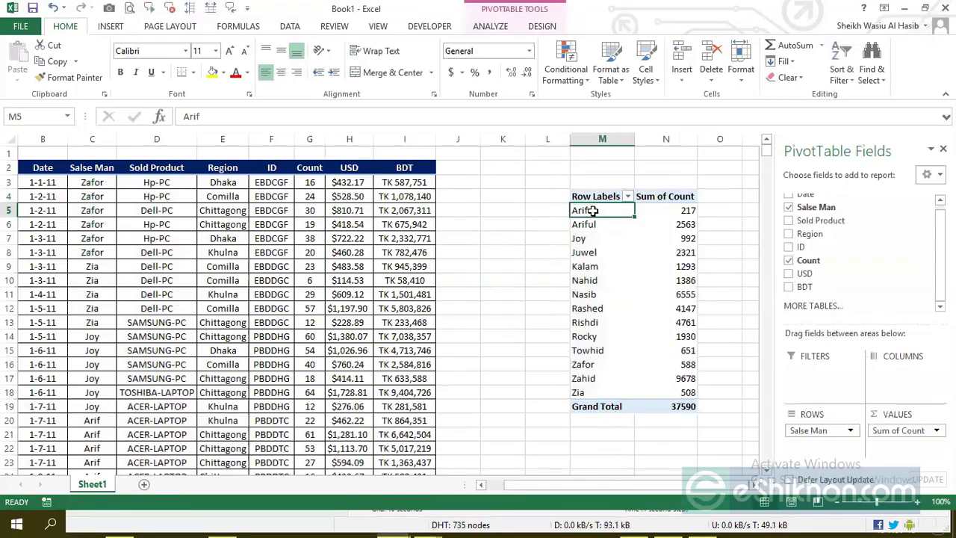
{"action": "left_click", "coordinate": [673, 212]}
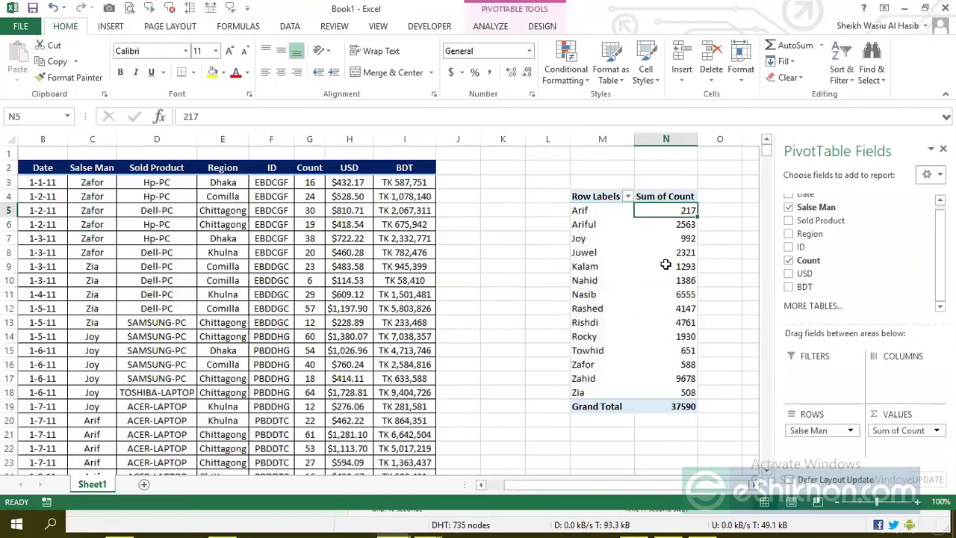
Sort the PivotTable by Sum of Count from largest to smallest, and again from smallest to largest.
{"action": "left_click", "coordinate": [299, 31]}
{"action": "left_click", "coordinate": [684, 239]}
{"action": "left_click", "coordinate": [688, 213]}
{"action": "right_click", "coordinate": [688, 213]}
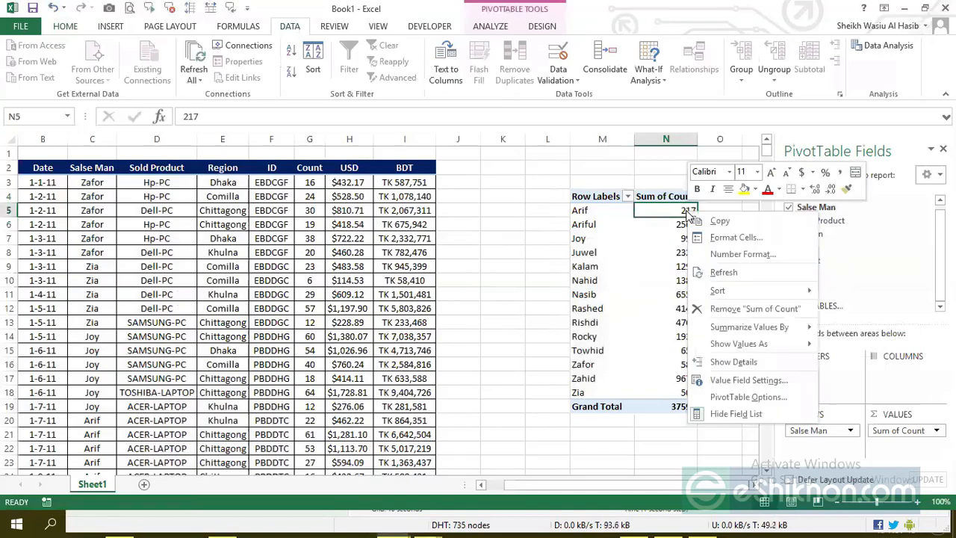
{"action": "left_click", "coordinate": [677, 211]}
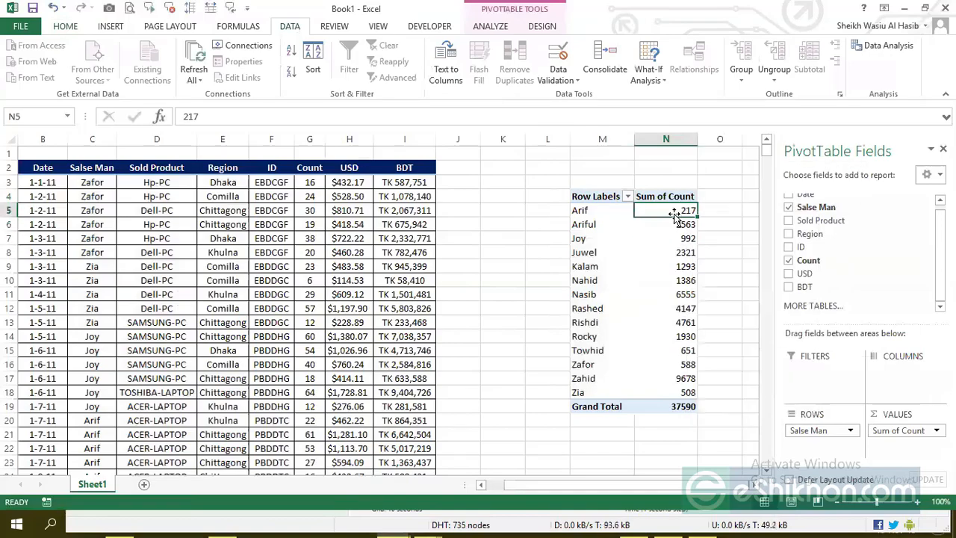
{"action": "left_click", "coordinate": [667, 239]}
{"action": "left_click", "coordinate": [683, 211]}
{"action": "left_click", "coordinate": [291, 71]}
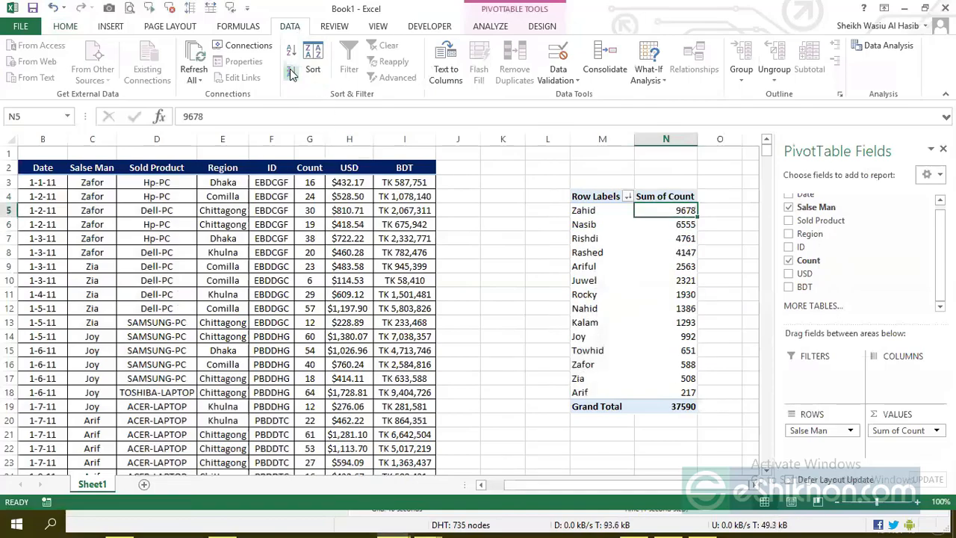
{"action": "left_click", "coordinate": [291, 51]}
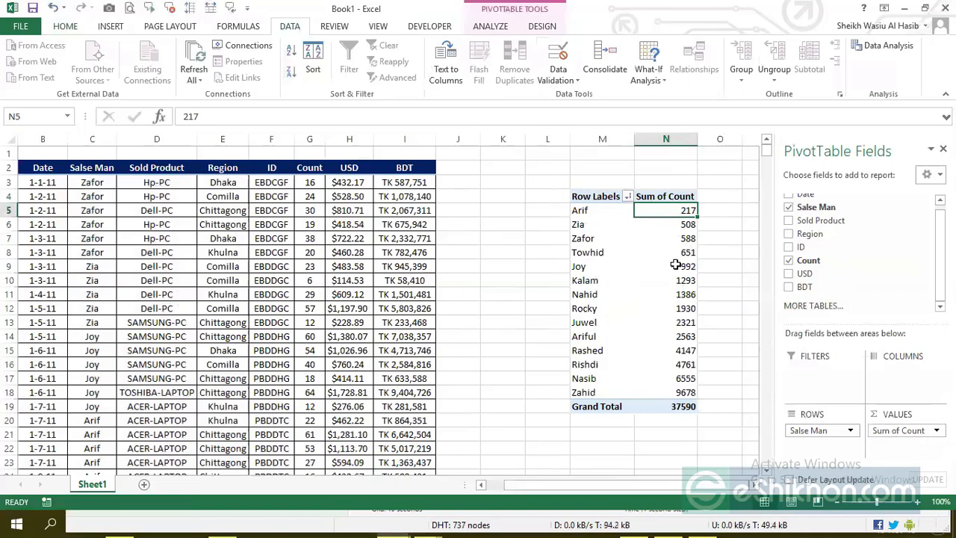
Replace Count with Sold Product in the PivotTable's values and compare it with the source Sold Product column.
{"action": "left_click", "coordinate": [851, 260]}
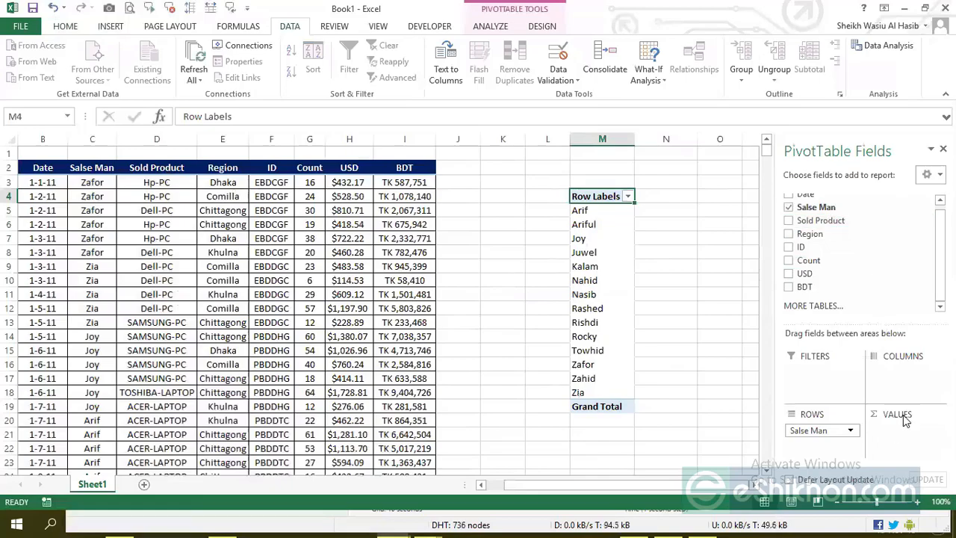
{"action": "left_click_drag", "start_coordinate": [836, 220], "coordinate": [895, 449]}
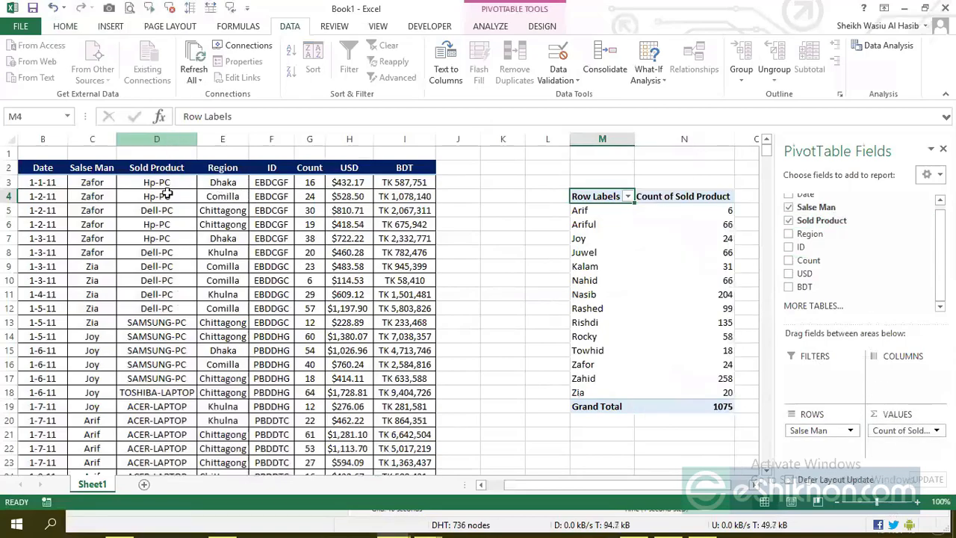
{"action": "left_click", "coordinate": [173, 139]}
{"action": "left_click", "coordinate": [157, 184]}
{"action": "left_click", "coordinate": [162, 222]}
{"action": "left_click_drag", "start_coordinate": [162, 182], "coordinate": [175, 307]}
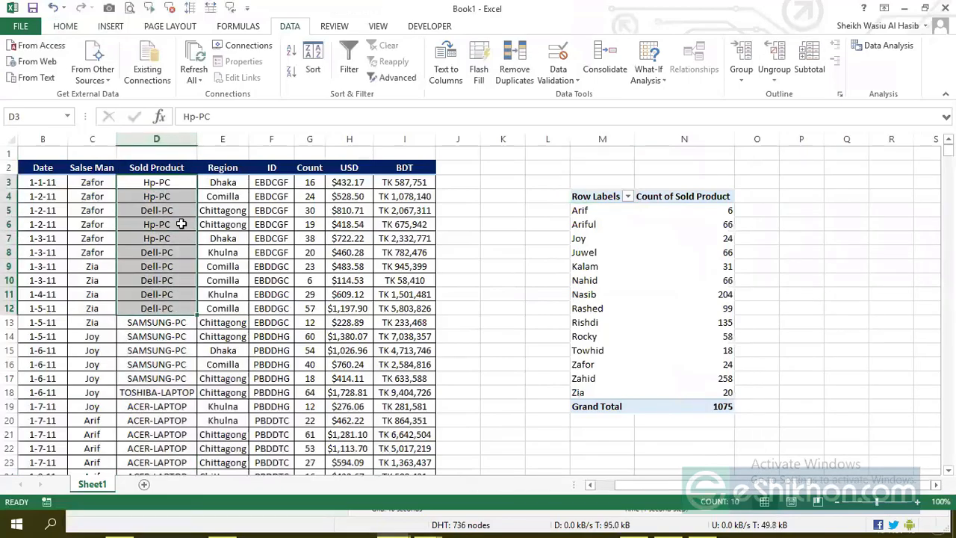
{"action": "left_click", "coordinate": [586, 280]}
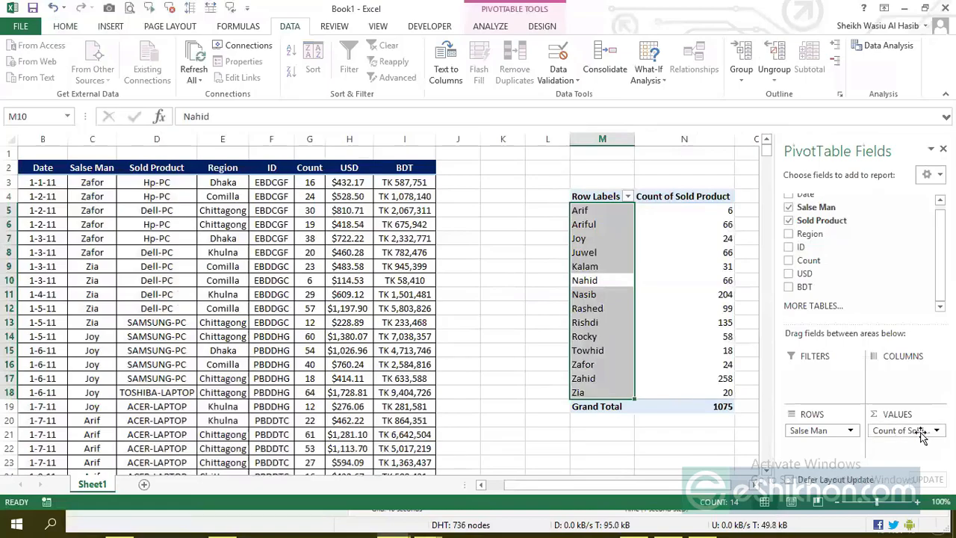
Remove Sold Product from the PivotTable and add the Count field to its values.
{"action": "left_click", "coordinate": [918, 432]}
{"action": "left_click", "coordinate": [790, 220]}
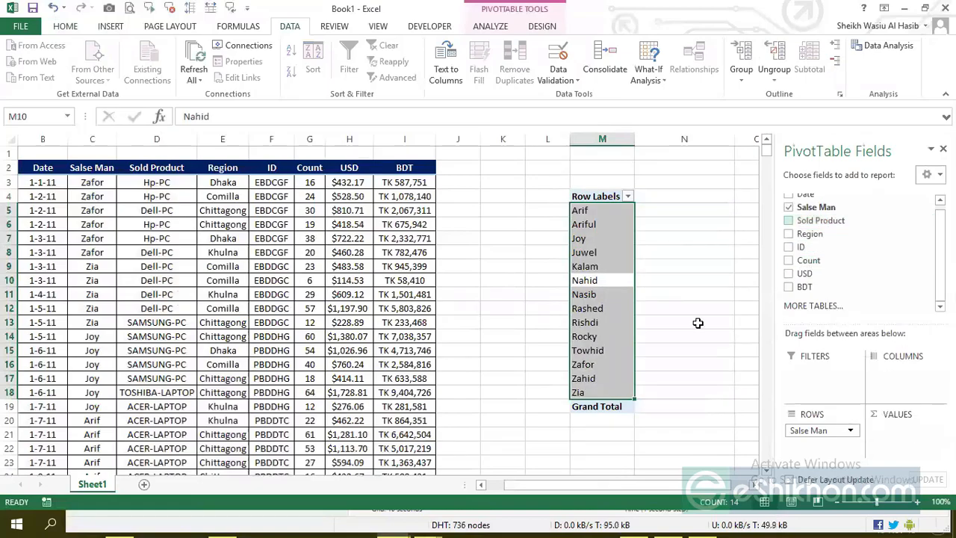
{"action": "left_click_drag", "start_coordinate": [636, 483], "coordinate": [683, 448]}
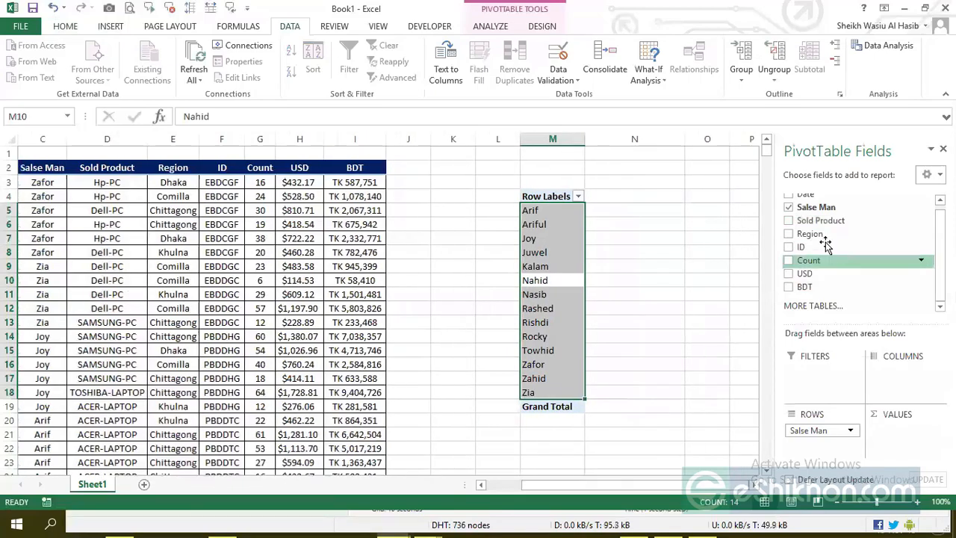
{"action": "left_click_drag", "start_coordinate": [806, 260], "coordinate": [907, 447]}
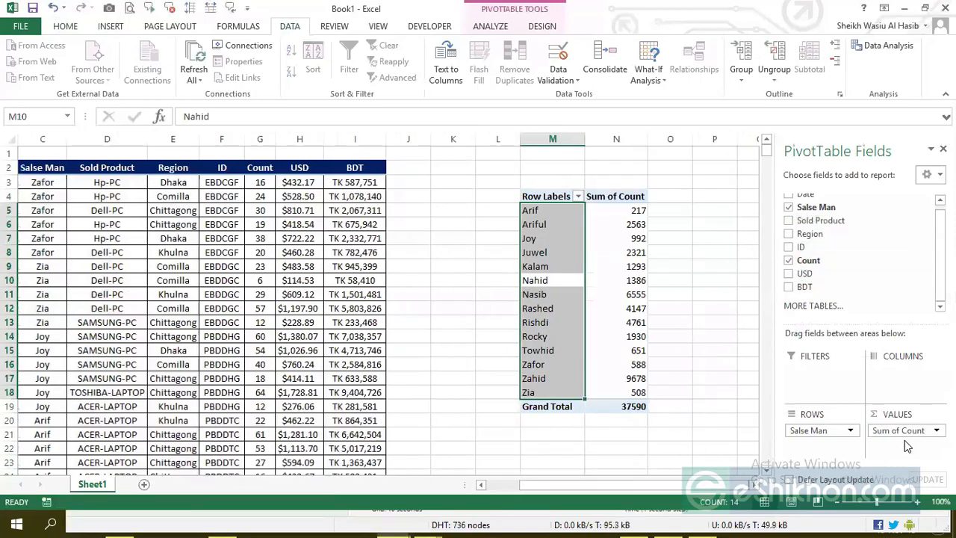
Compare the PivotTable's first Sum of Count entries with the source Count values in G3:G8.
{"action": "left_click_drag", "start_coordinate": [638, 213], "coordinate": [600, 225]}
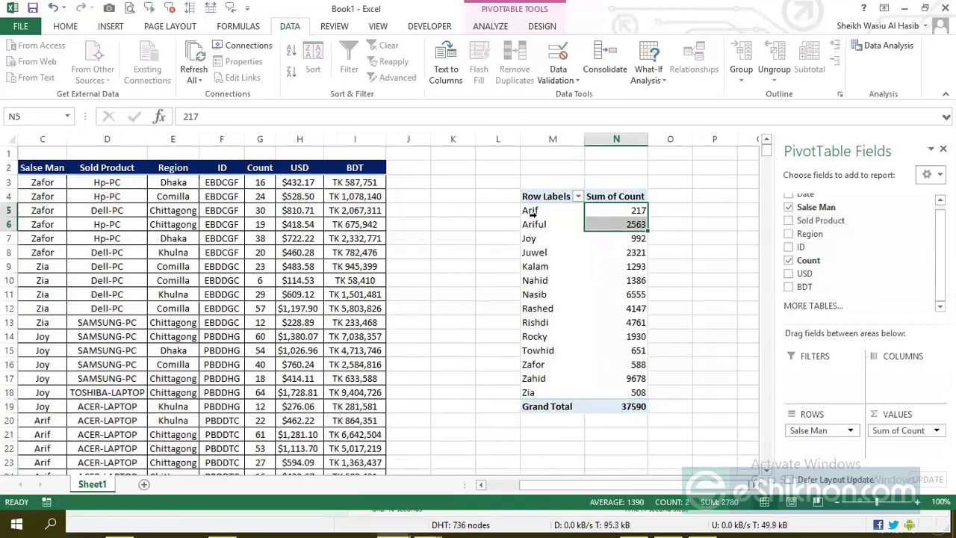
{"action": "left_click", "coordinate": [530, 212]}
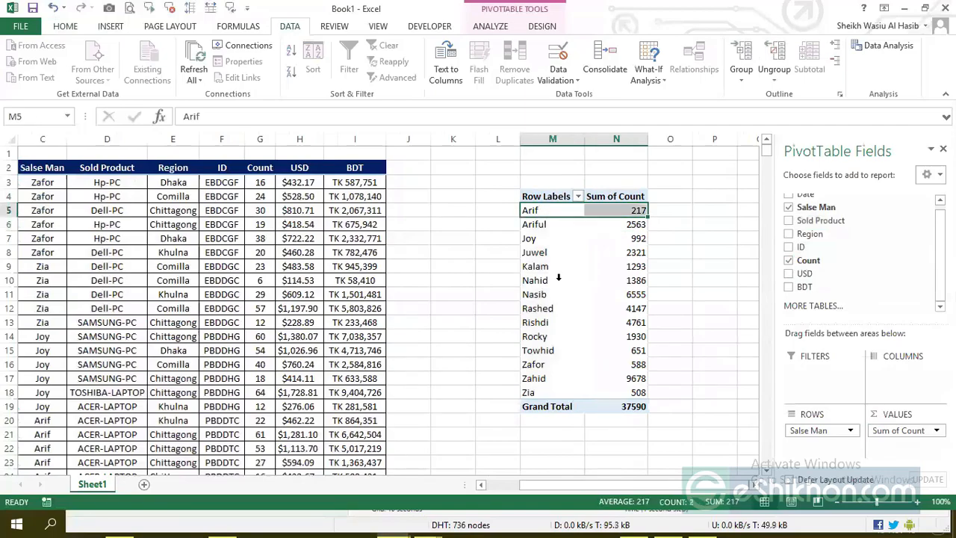
{"action": "left_click", "coordinate": [44, 184]}
{"action": "left_click_drag", "start_coordinate": [253, 181], "coordinate": [260, 253]}
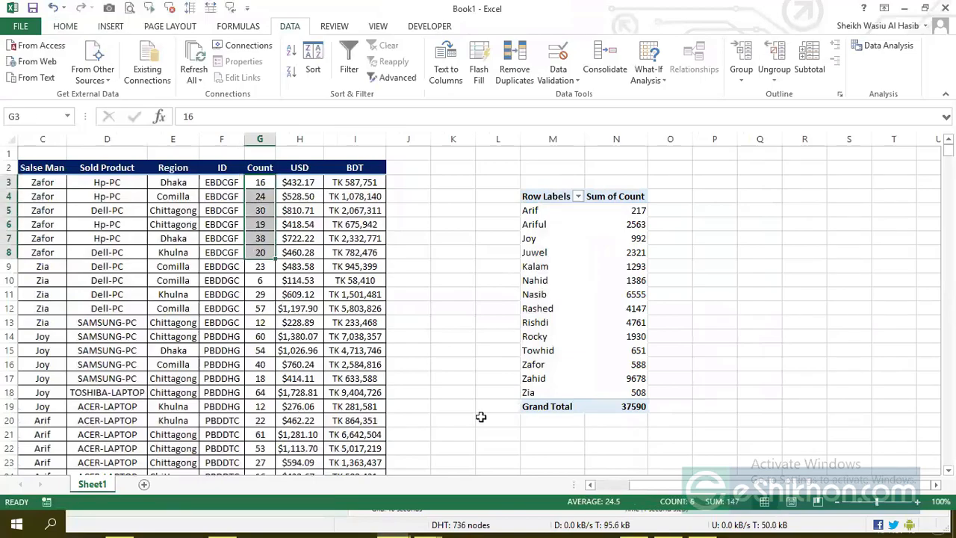
Bring up the µTorrent window behind the workbook and close it.
{"action": "left_click", "coordinate": [924, 7]}
{"action": "left_click", "coordinate": [925, 38]}
{"action": "left_click", "coordinate": [600, 521]}
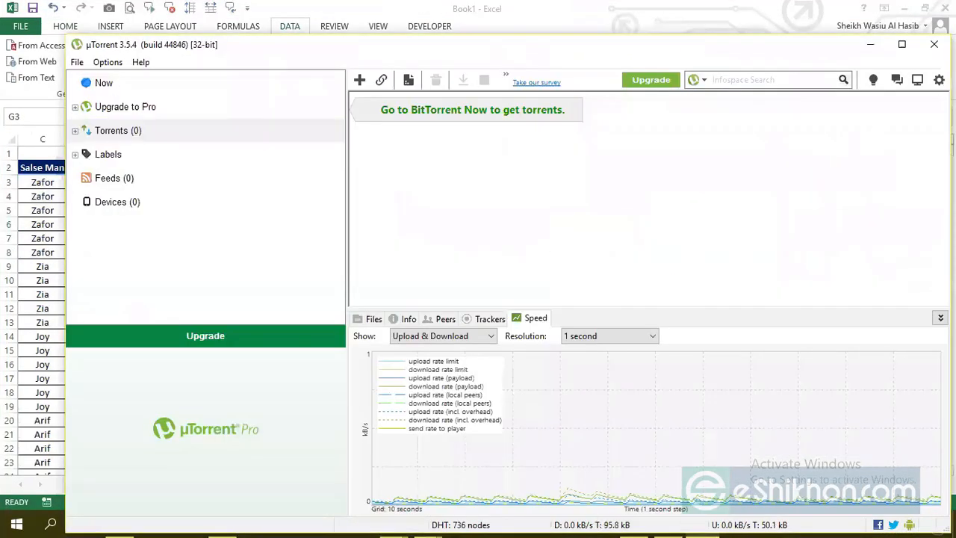
{"action": "left_click", "coordinate": [934, 45]}
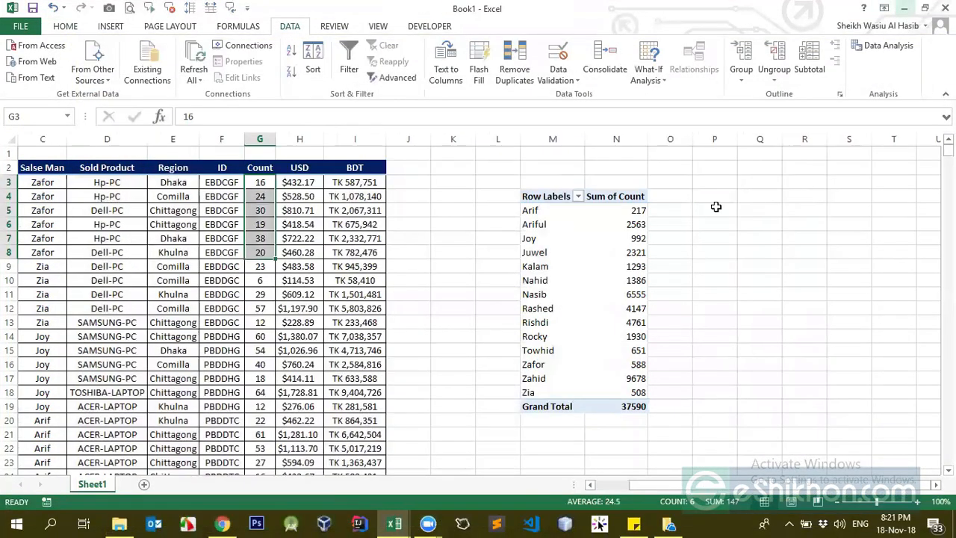
Check the total of G3:G8 against the Sum of Count for the salesman in row 16 of the PivotTable.
{"action": "left_click", "coordinate": [636, 294]}
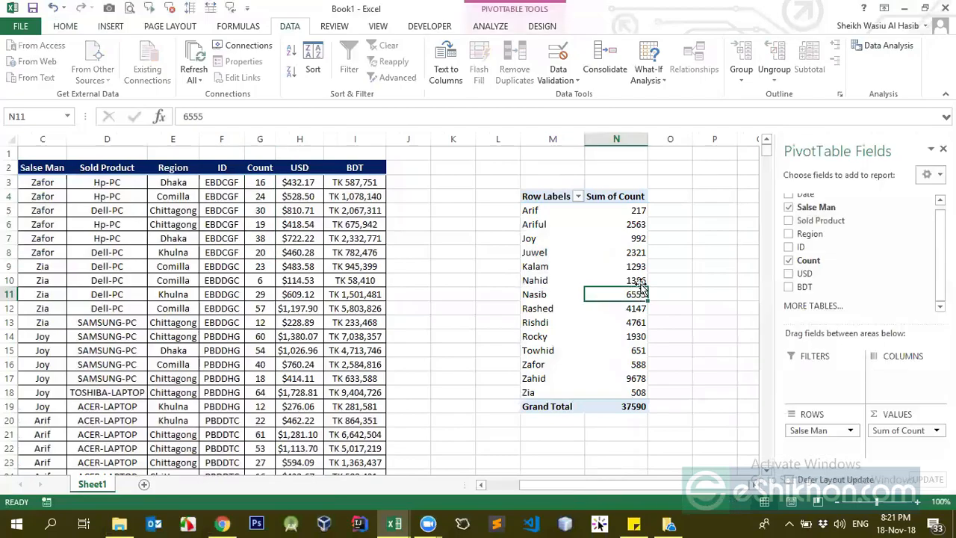
{"action": "left_click_drag", "start_coordinate": [262, 184], "coordinate": [260, 252]}
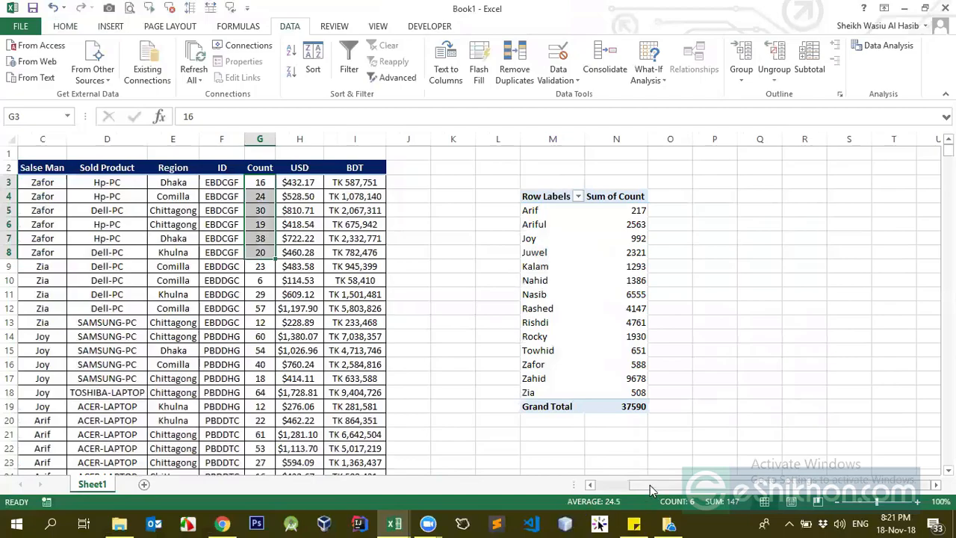
{"action": "scroll", "coordinate": [650, 485], "scroll_direction": "left", "scroll_amount": 2}
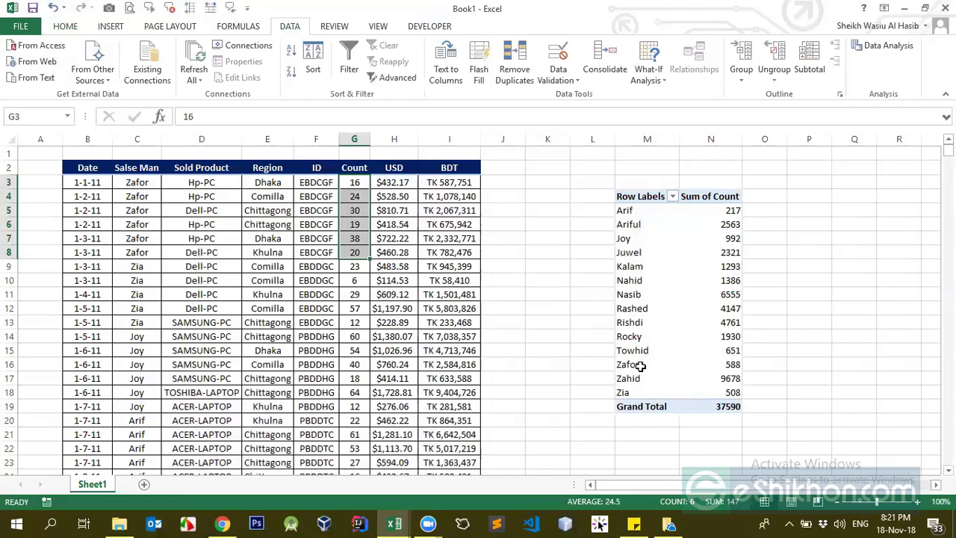
{"action": "left_click", "coordinate": [638, 366]}
{"action": "mouse_move", "coordinate": [729, 364]}
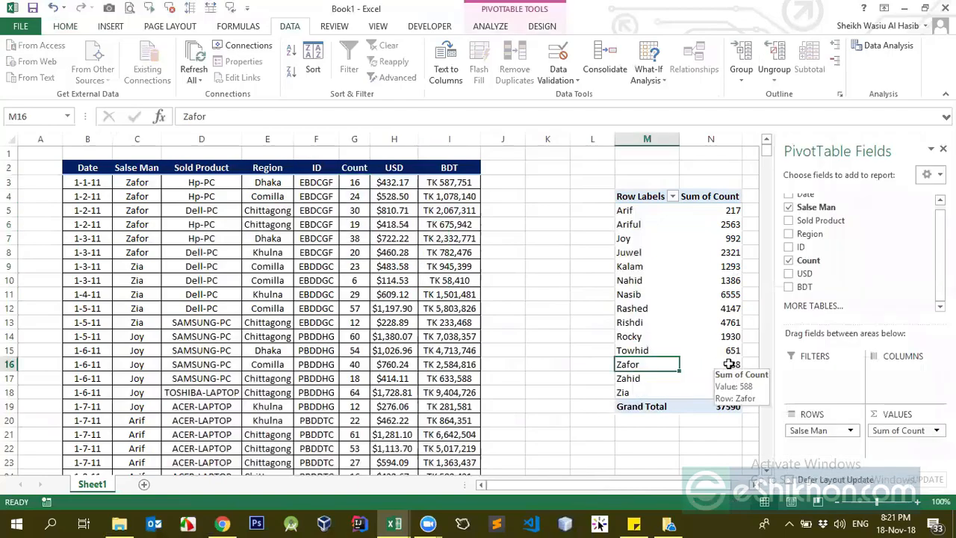
Look over the source table's Region column and turn on filtering for the header row B2:I2.
{"action": "left_click", "coordinate": [254, 183]}
{"action": "left_click", "coordinate": [275, 166]}
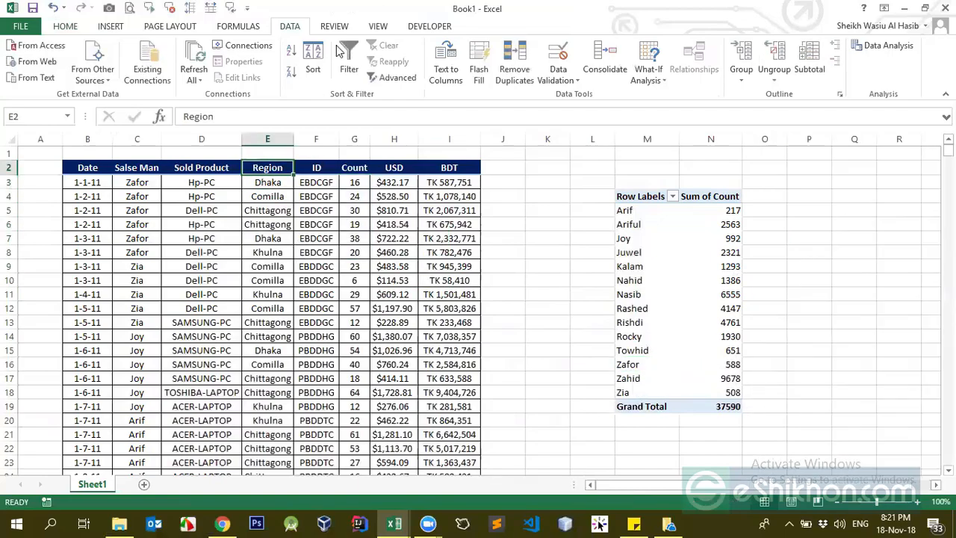
{"action": "left_click", "coordinate": [268, 211]}
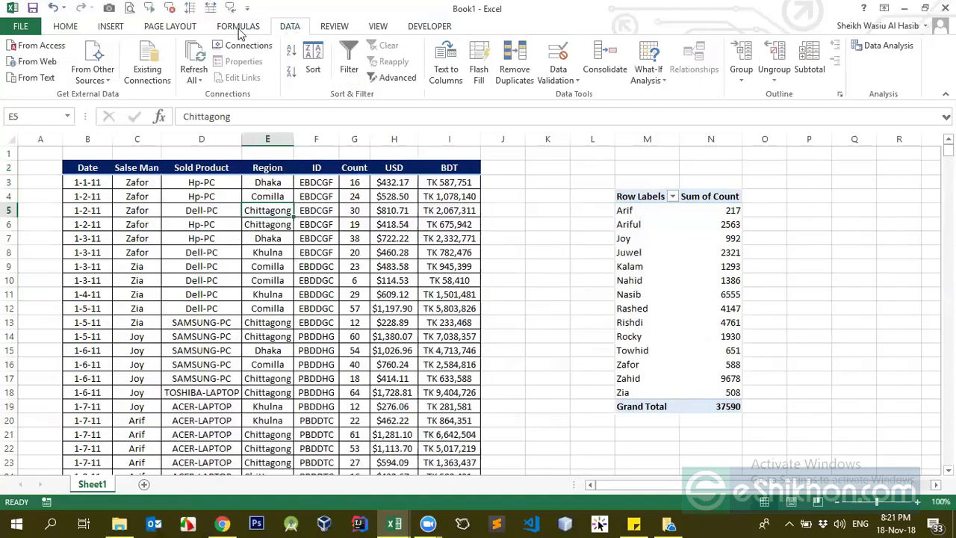
{"action": "left_click", "coordinate": [262, 173]}
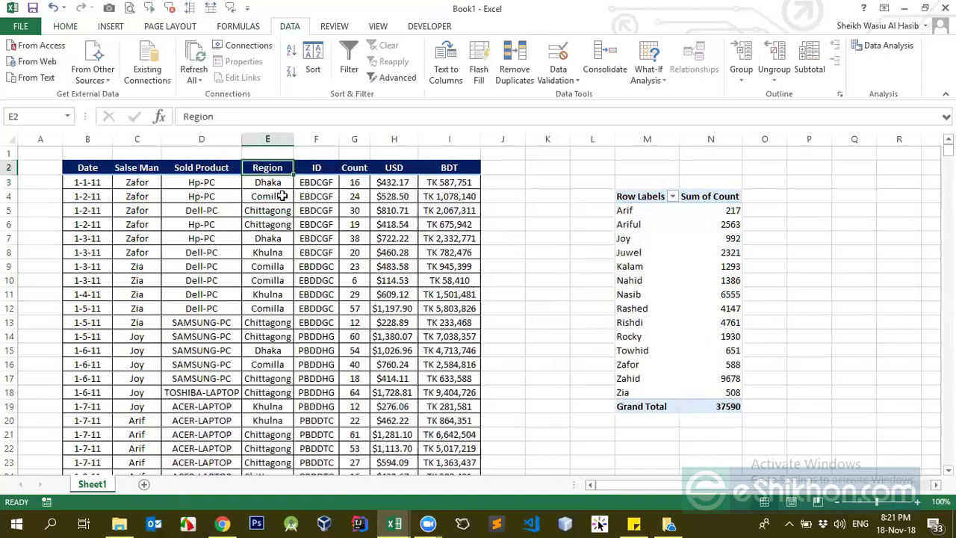
{"action": "left_click", "coordinate": [319, 202]}
{"action": "left_click", "coordinate": [274, 179]}
{"action": "left_click", "coordinate": [270, 307]}
{"action": "left_click", "coordinate": [348, 240]}
{"action": "left_click", "coordinate": [237, 224]}
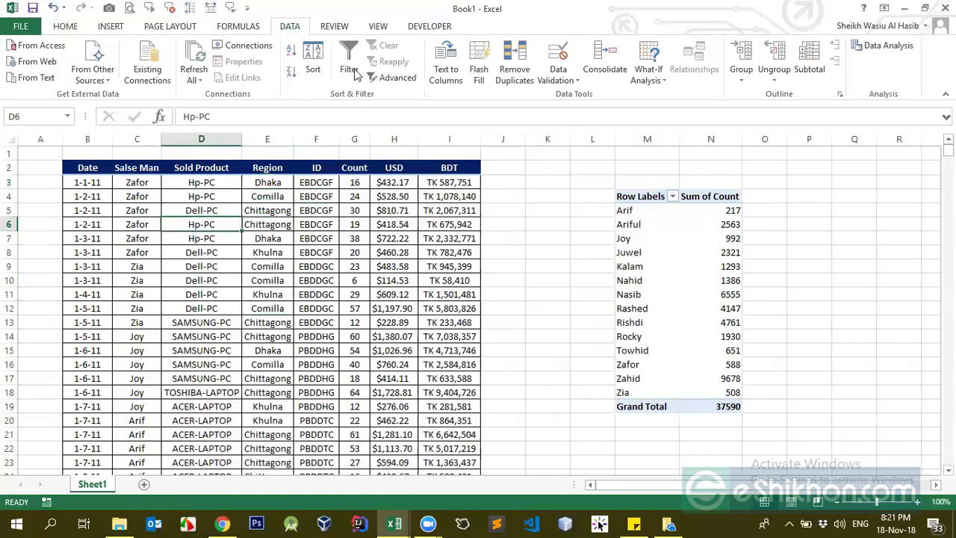
{"action": "left_click", "coordinate": [349, 60]}
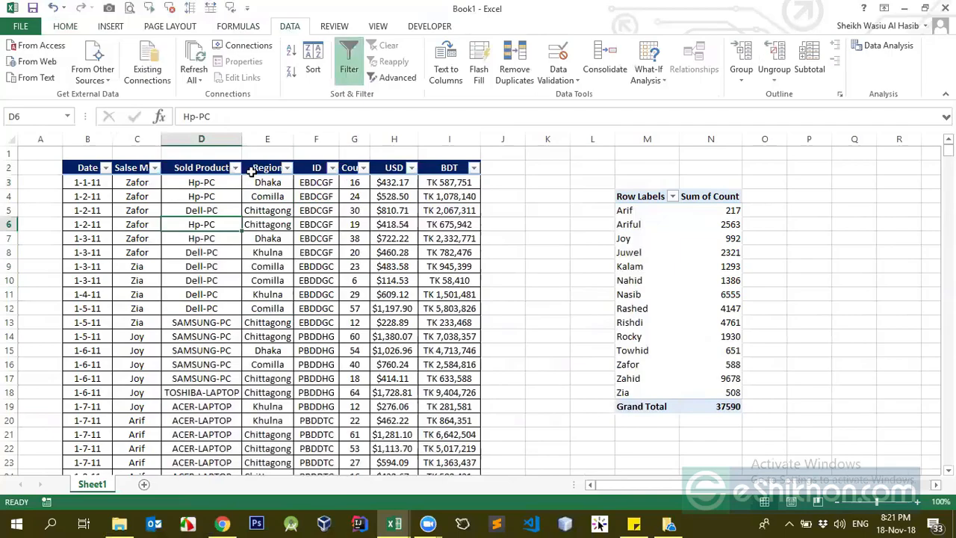
{"action": "left_click", "coordinate": [287, 168]}
{"action": "left_click", "coordinate": [286, 169]}
{"action": "left_click", "coordinate": [155, 169]}
{"action": "left_click", "coordinate": [56, 289]}
{"action": "left_click", "coordinate": [235, 169]}
{"action": "left_click", "coordinate": [235, 168]}
{"action": "left_click", "coordinate": [121, 286]}
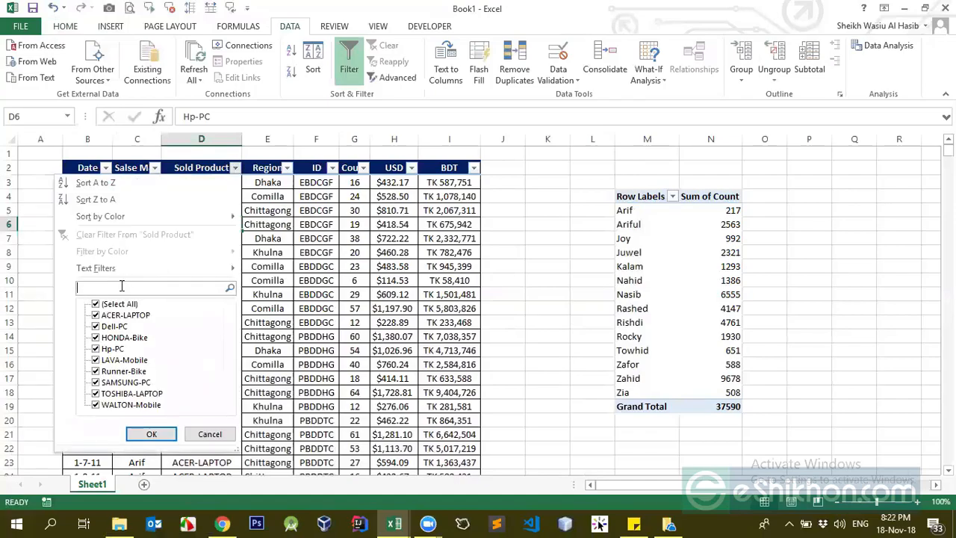
{"action": "type", "text": "zaf"}
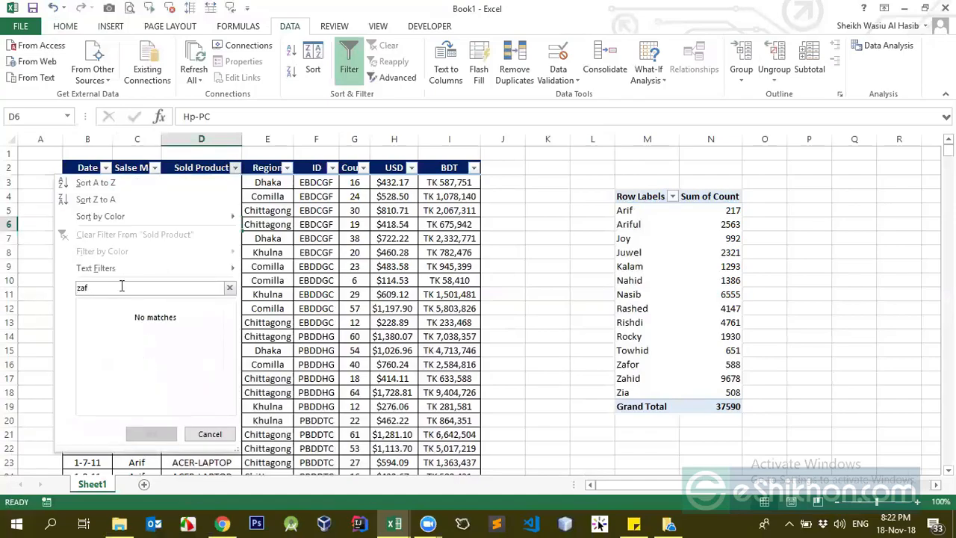
{"action": "key", "text": "BackSpace"}
{"action": "key", "text": "BackSpace"}
{"action": "key", "text": "BackSpace"}
{"action": "type", "text": "jaf"}
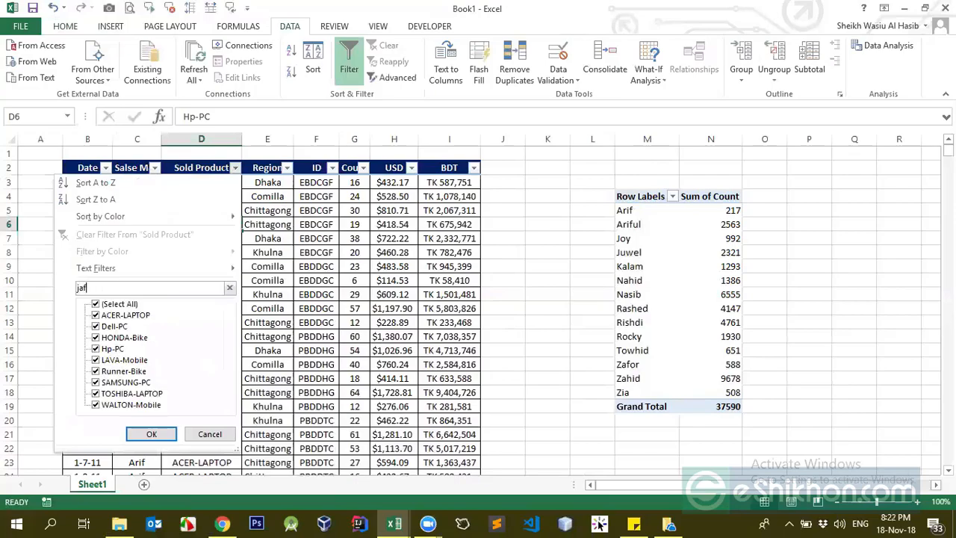
{"action": "key", "text": "BackSpace"}
{"action": "key", "text": "BackSpace"}
{"action": "key", "text": "BackSpace"}
{"action": "key", "text": "Escape"}
{"action": "left_click", "coordinate": [200, 169]}
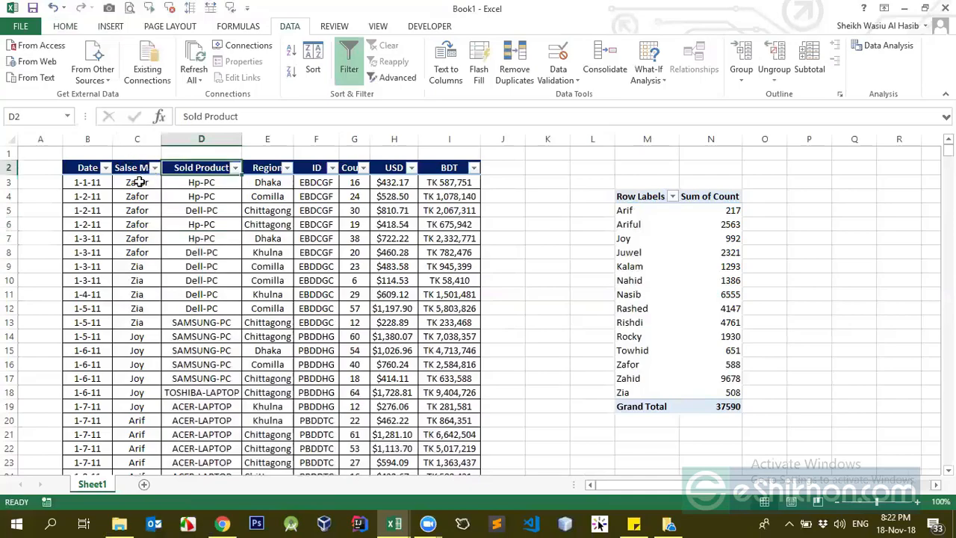
{"action": "left_click", "coordinate": [144, 168]}
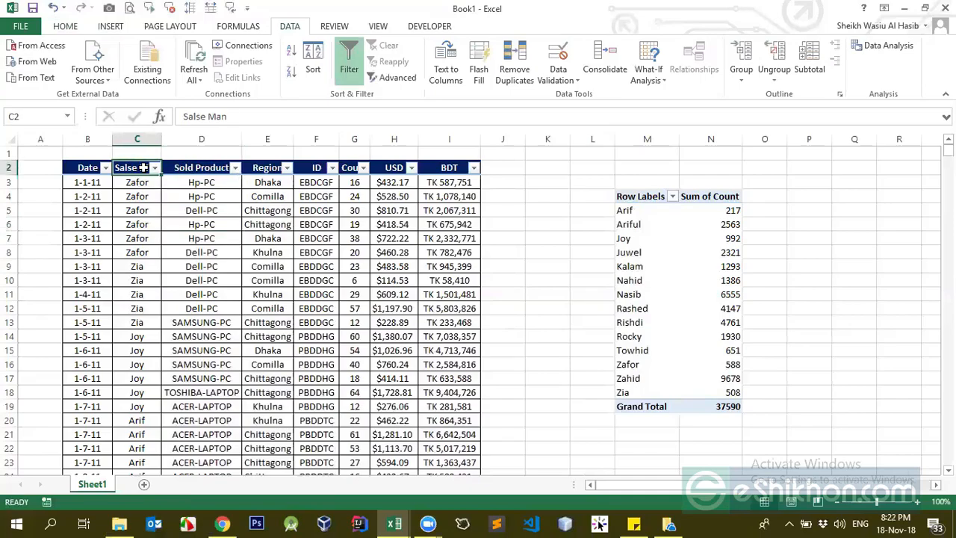
{"action": "left_click", "coordinate": [154, 168]}
{"action": "left_click", "coordinate": [108, 286]}
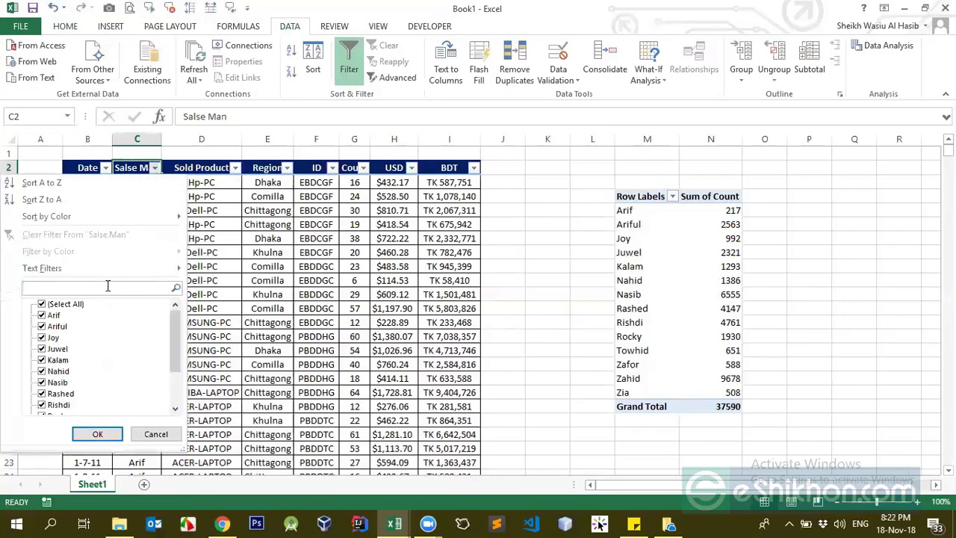
{"action": "left_click", "coordinate": [155, 167]}
{"action": "left_click", "coordinate": [155, 167]}
{"action": "left_click", "coordinate": [236, 167]}
{"action": "key", "text": "Escape"}
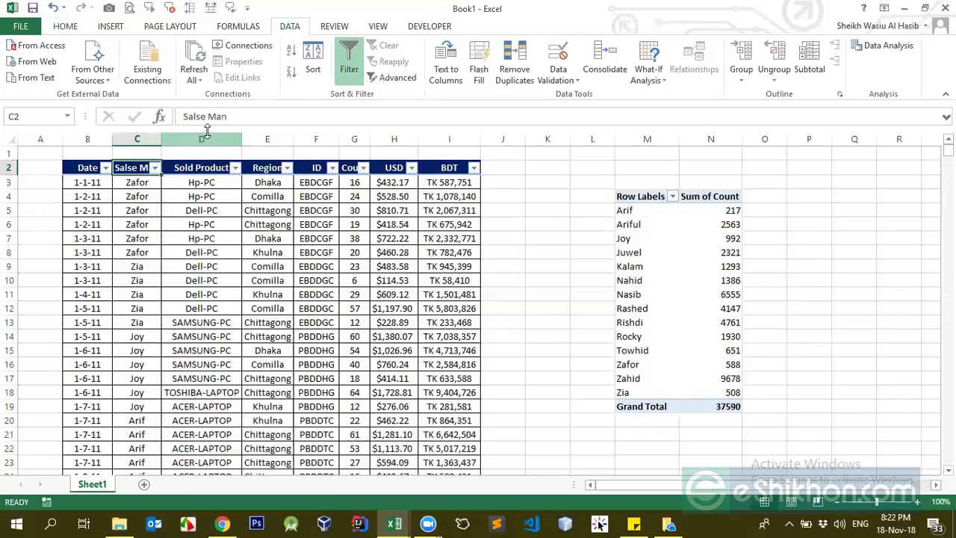
{"action": "left_click", "coordinate": [207, 139]}
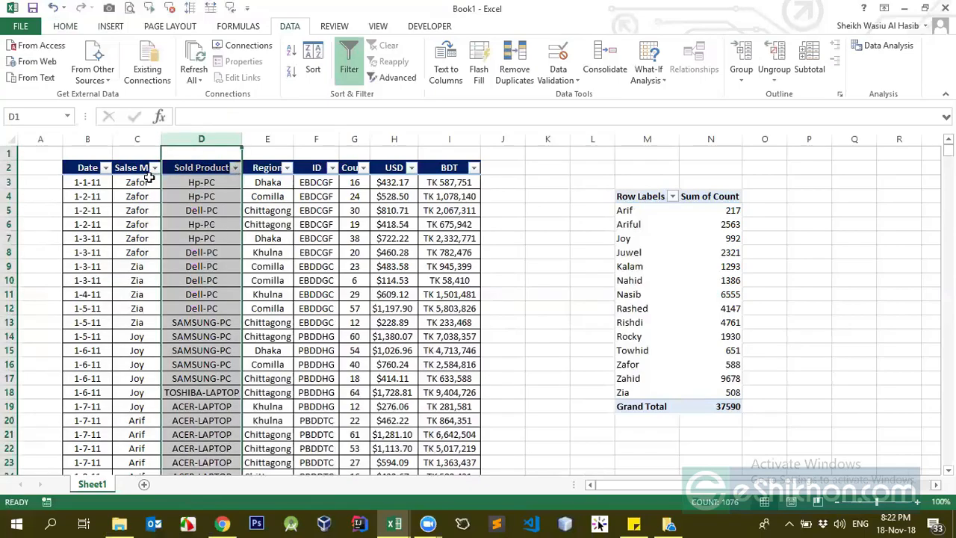
Filter the sales table's Salse Man column to the salesman listed in row 3.
{"action": "left_click", "coordinate": [152, 210]}
{"action": "left_click", "coordinate": [154, 168]}
{"action": "left_click", "coordinate": [92, 285]}
{"action": "type", "text": "z"}
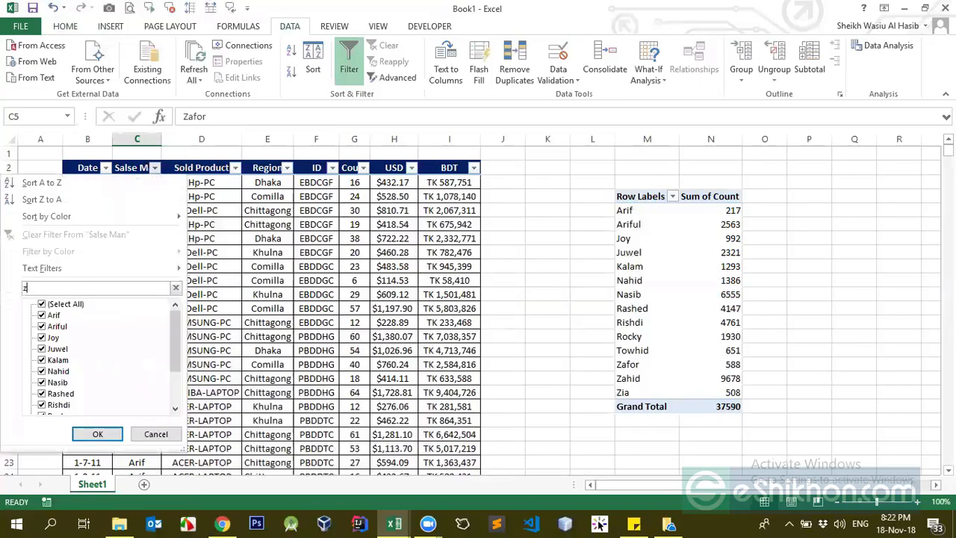
{"action": "type", "text": "afor"}
{"action": "key", "text": "Return"}
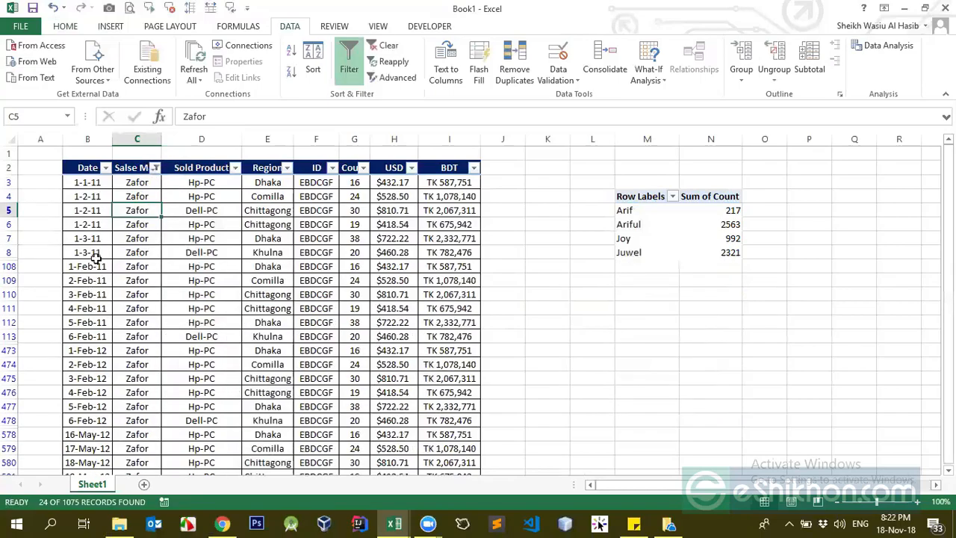
Check the total of the filtered salesman's Count values, from G3 down to the last visible row.
{"action": "left_click", "coordinate": [151, 183]}
{"action": "key", "text": "ctrl+shift+Down"}
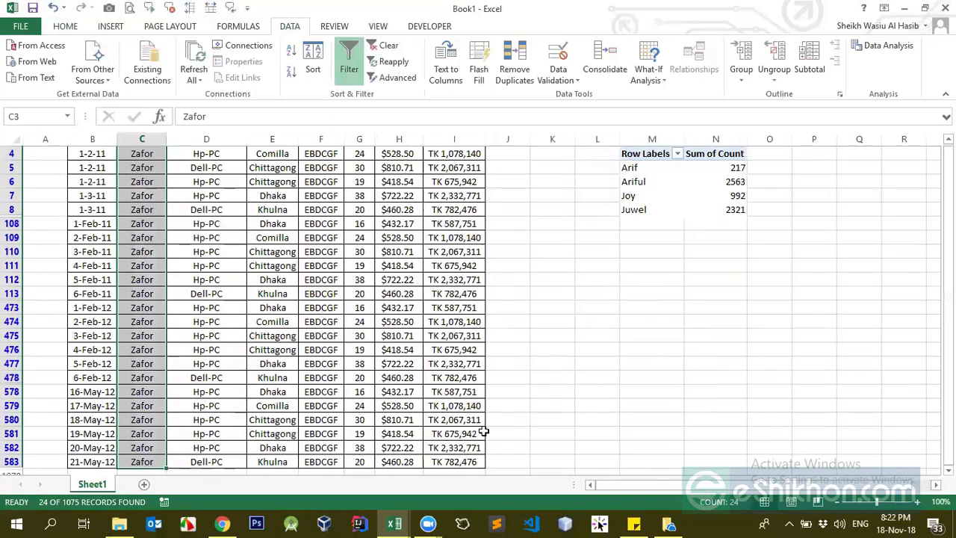
{"action": "scroll", "coordinate": [384, 309], "scroll_direction": "up", "scroll_amount": 1}
{"action": "left_click", "coordinate": [356, 180]}
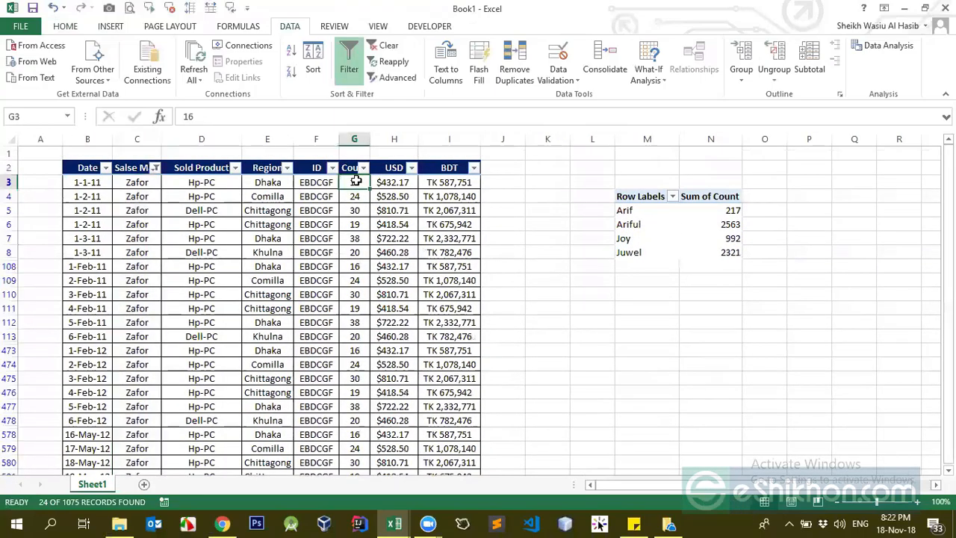
{"action": "scroll", "coordinate": [356, 181], "scroll_direction": "down", "scroll_amount": 1}
{"action": "scroll", "coordinate": [356, 181], "scroll_direction": "up", "scroll_amount": 1}
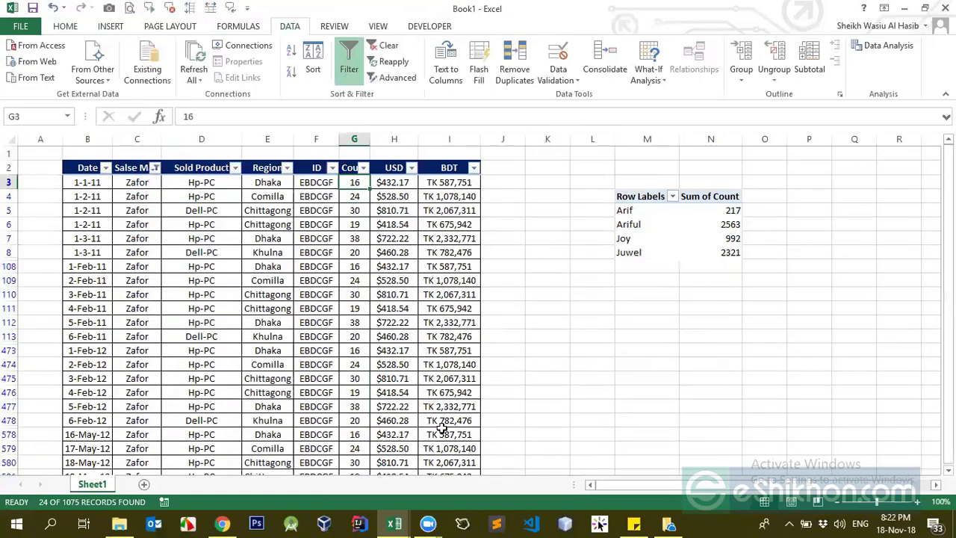
{"action": "key", "text": "ctrl+shift+Down"}
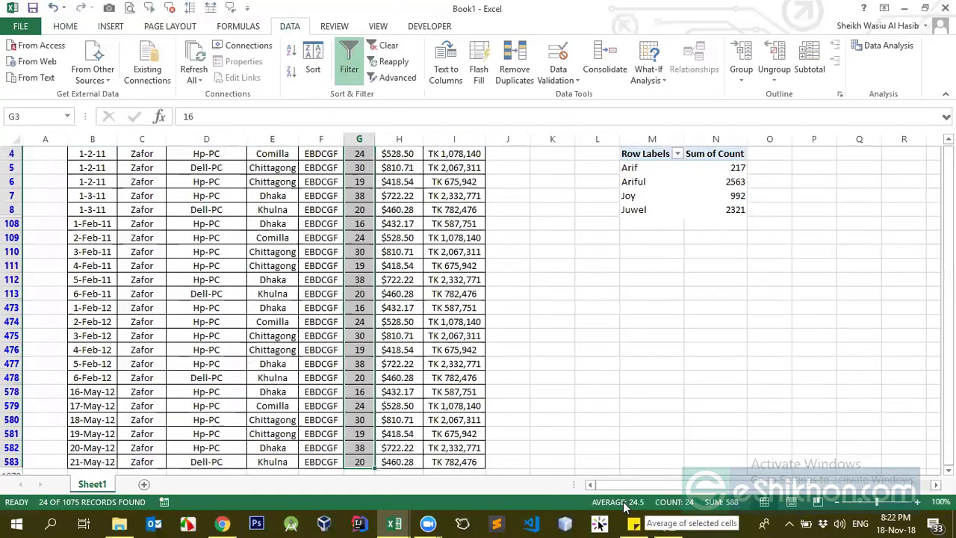
{"action": "scroll", "coordinate": [622, 382], "scroll_direction": "up", "scroll_amount": 1}
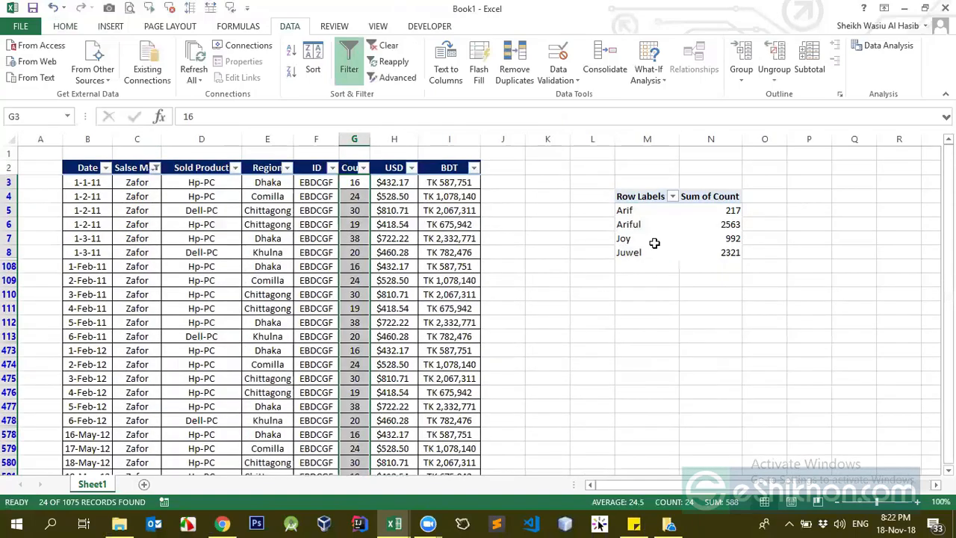
Examine the PivotTable entries beside the filtered sales table and the row numbers of the filtered records.
{"action": "left_click", "coordinate": [644, 225]}
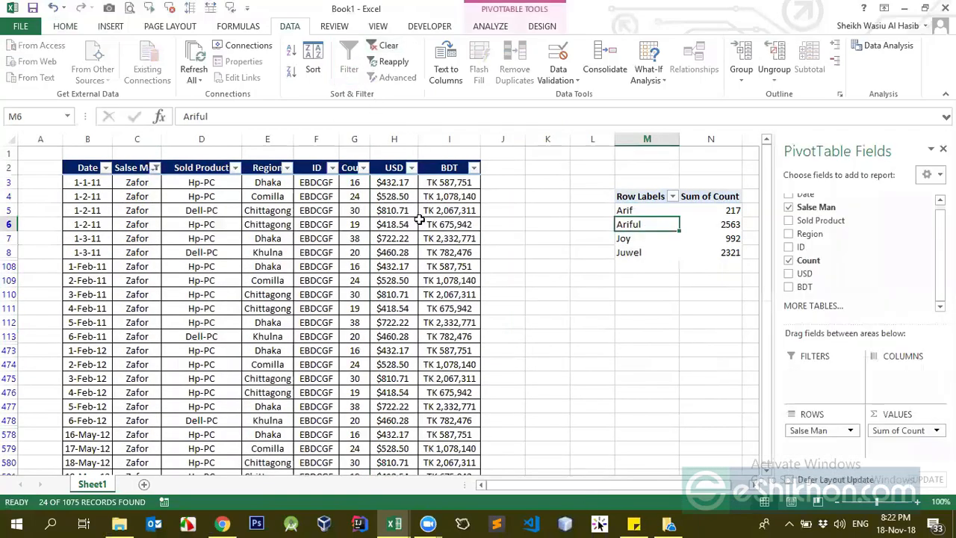
{"action": "left_click", "coordinate": [429, 223]}
{"action": "left_click", "coordinate": [428, 170]}
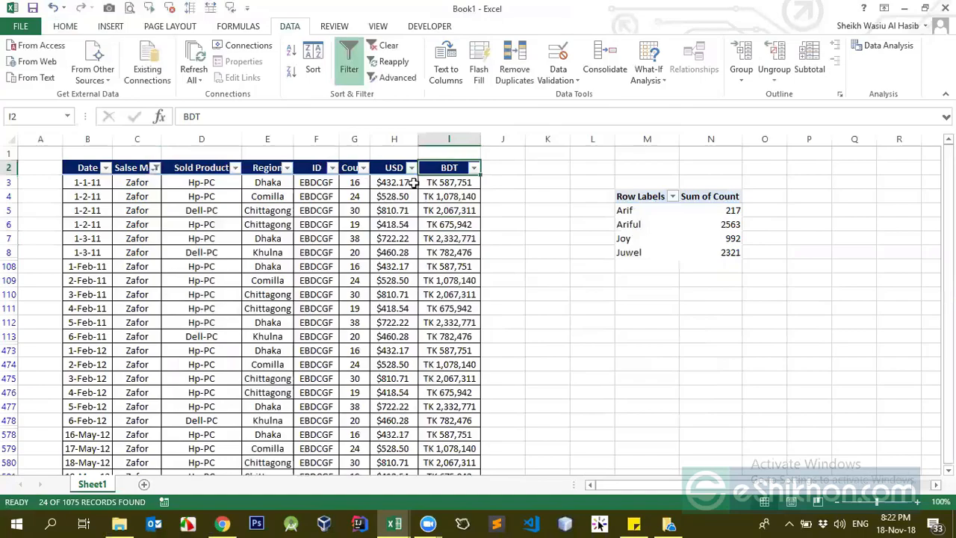
{"action": "left_click_drag", "start_coordinate": [644, 212], "coordinate": [702, 252]}
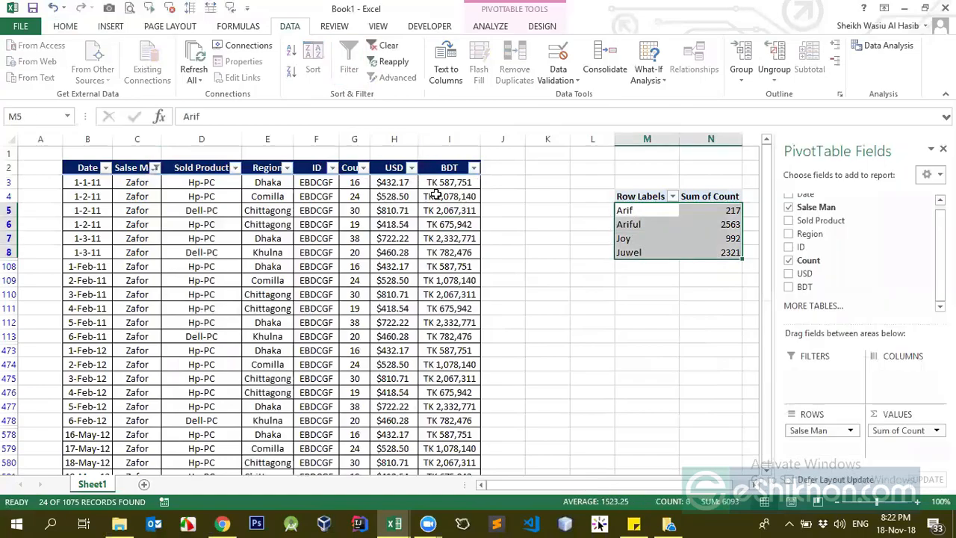
{"action": "left_click", "coordinate": [132, 193]}
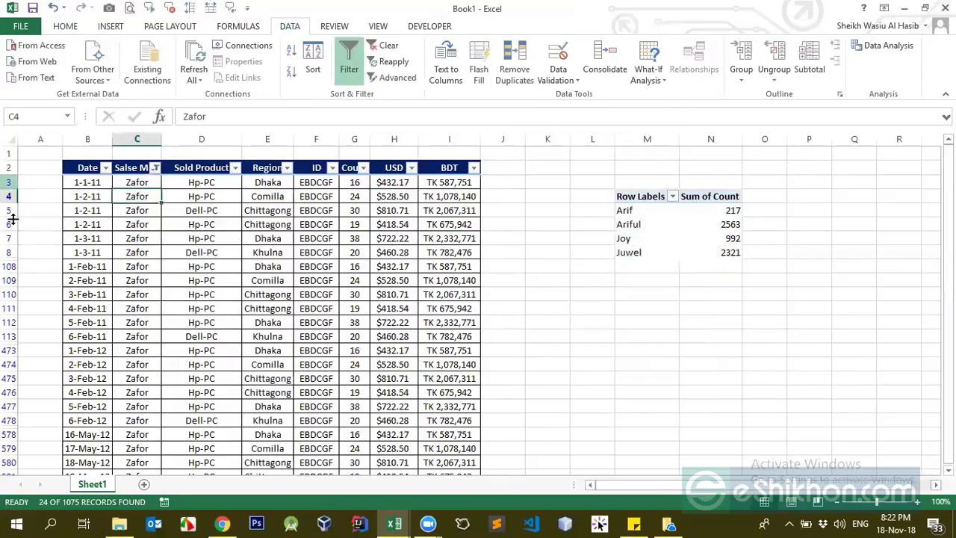
{"action": "left_click", "coordinate": [9, 266]}
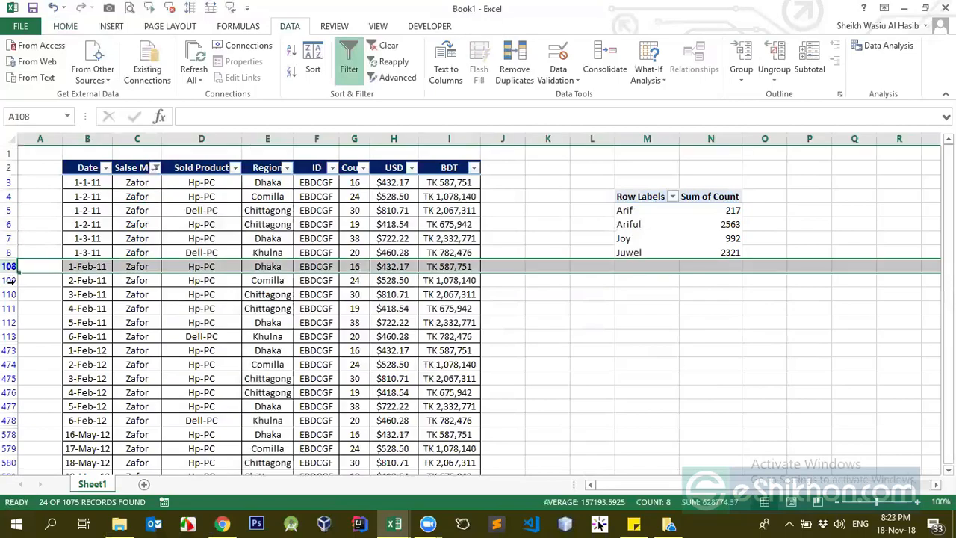
{"action": "left_click", "coordinate": [10, 281]}
{"action": "left_click", "coordinate": [10, 295]}
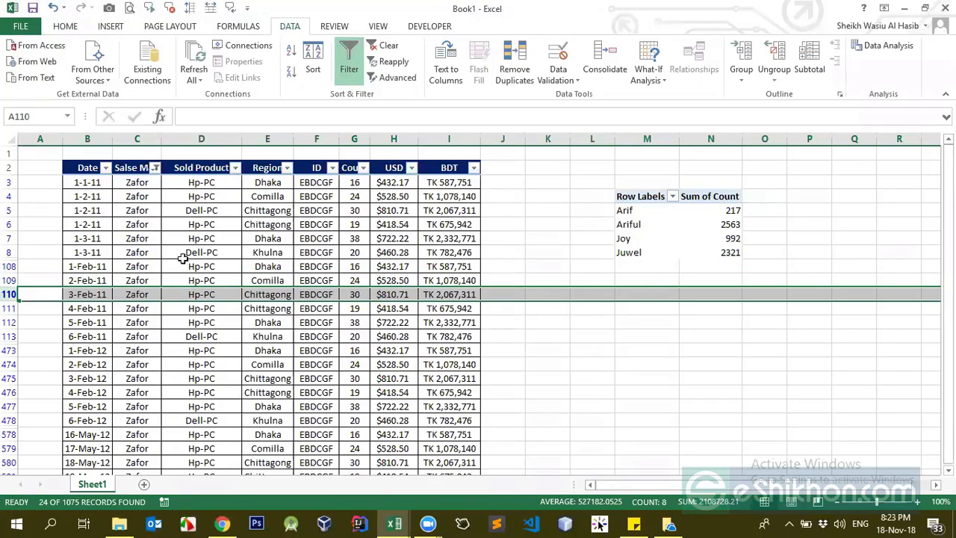
Look through the filtered salesman's records across the Salse Man, Sold Product and Region columns.
{"action": "left_click", "coordinate": [234, 222]}
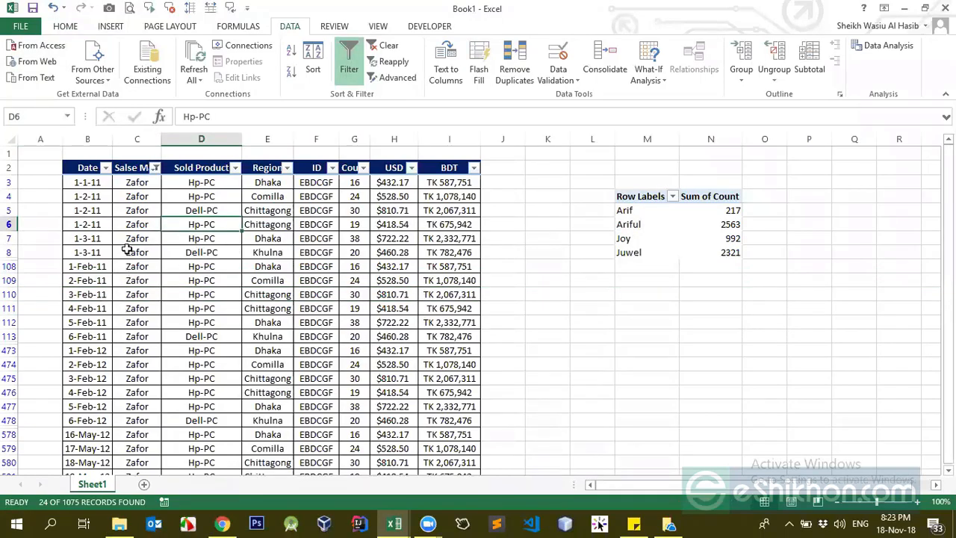
{"action": "left_click", "coordinate": [132, 195]}
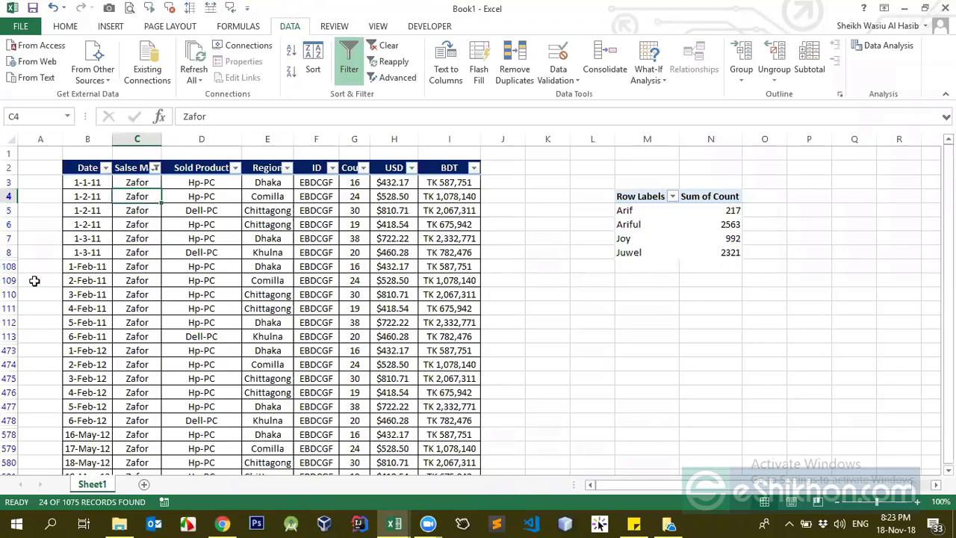
{"action": "left_click", "coordinate": [128, 227]}
{"action": "scroll", "coordinate": [161, 255], "scroll_direction": "down", "scroll_amount": 3}
{"action": "scroll", "coordinate": [161, 256], "scroll_direction": "up", "scroll_amount": 3}
{"action": "left_click_drag", "start_coordinate": [124, 183], "coordinate": [224, 365]}
{"action": "left_click", "coordinate": [291, 215]}
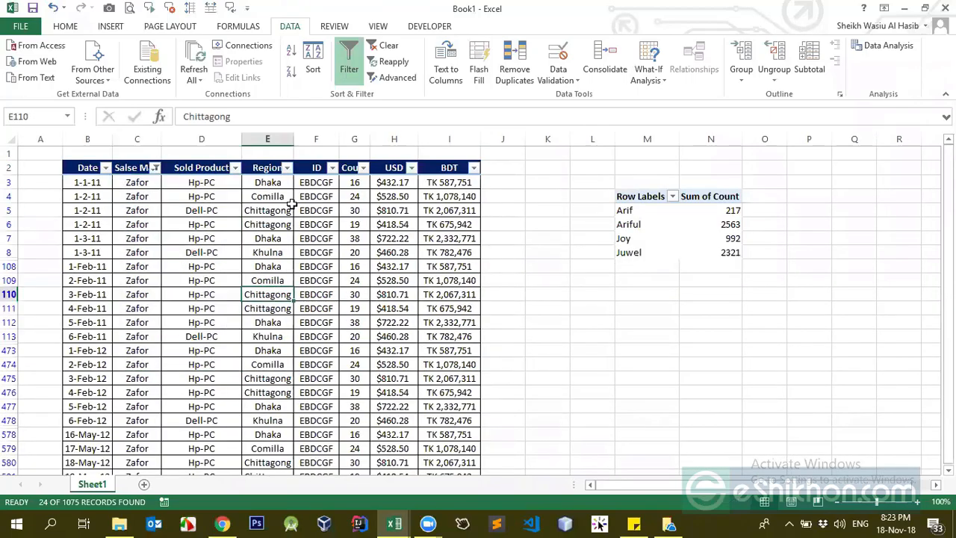
Turn off filtering on the sales table's header row.
{"action": "left_click", "coordinate": [266, 170]}
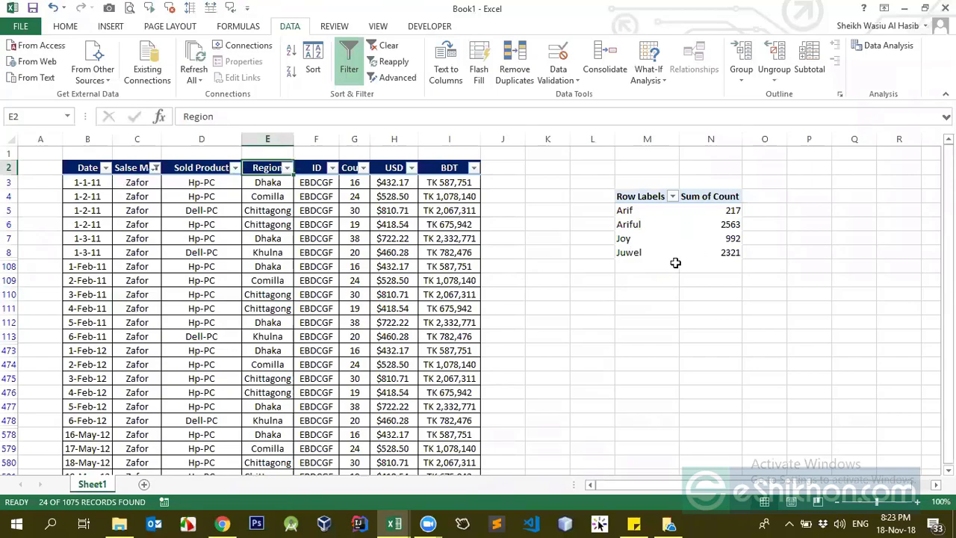
{"action": "left_click", "coordinate": [321, 169]}
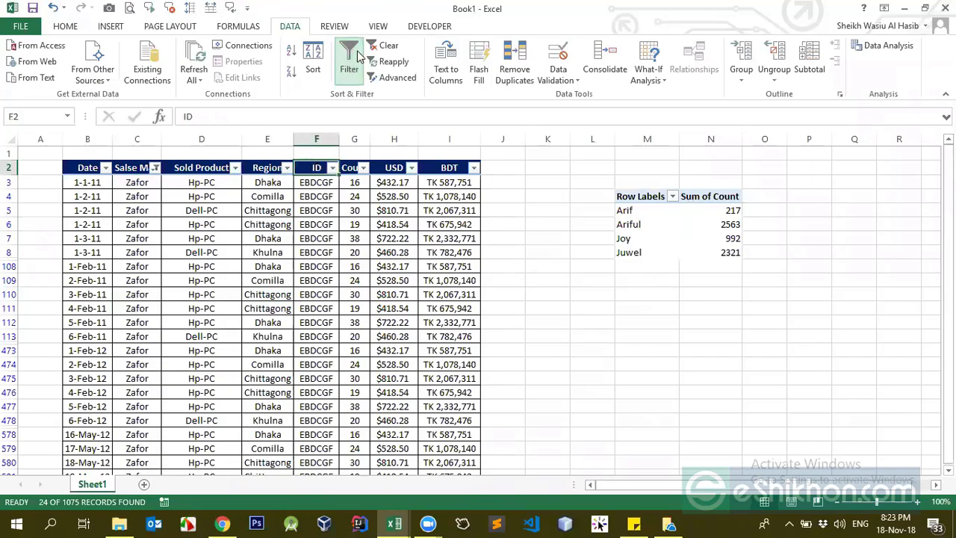
{"action": "left_click", "coordinate": [349, 75]}
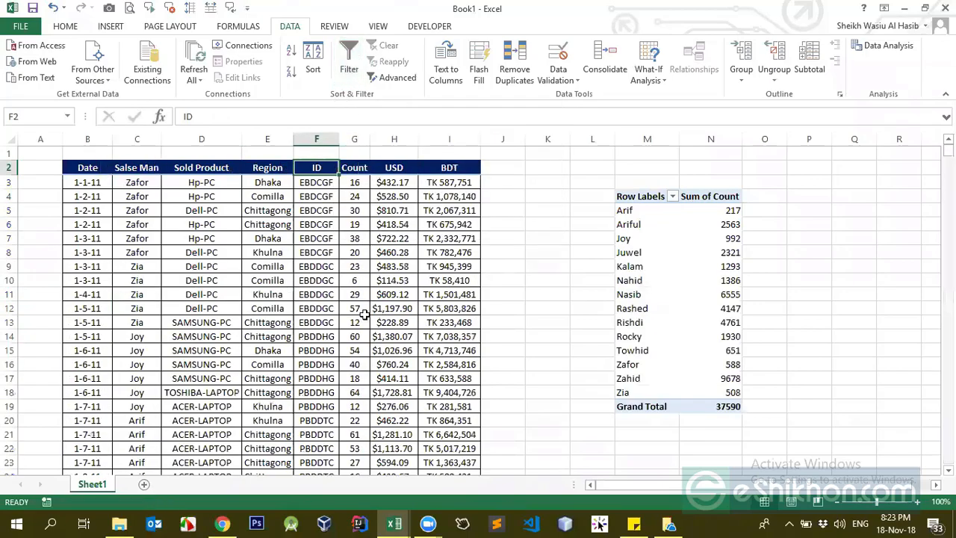
Compare the PivotTable's Sum of Count entries with the source table's USD and Count columns.
{"action": "left_click", "coordinate": [688, 249]}
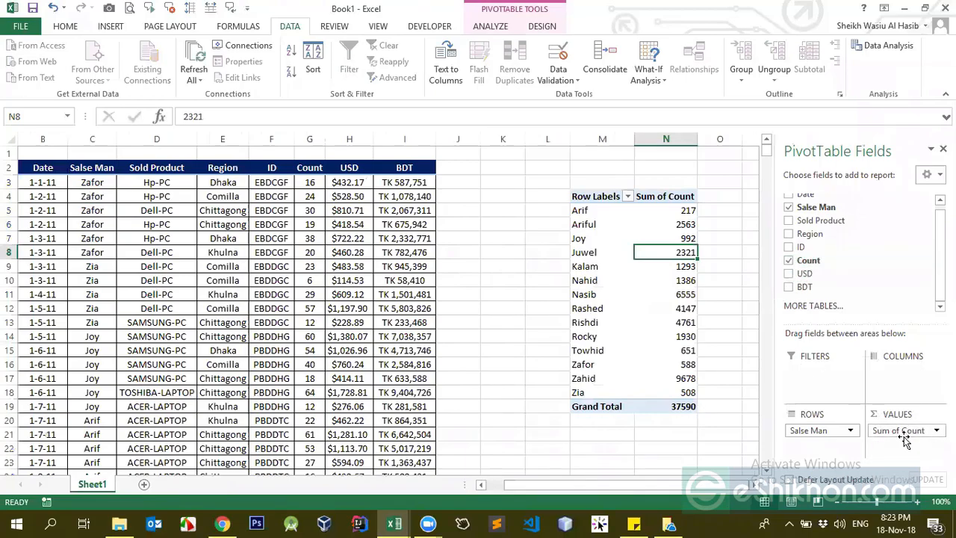
{"action": "left_click", "coordinate": [359, 139]}
{"action": "left_click_drag", "start_coordinate": [346, 195], "coordinate": [345, 328]}
{"action": "left_click", "coordinate": [347, 241]}
{"action": "left_click", "coordinate": [641, 297]}
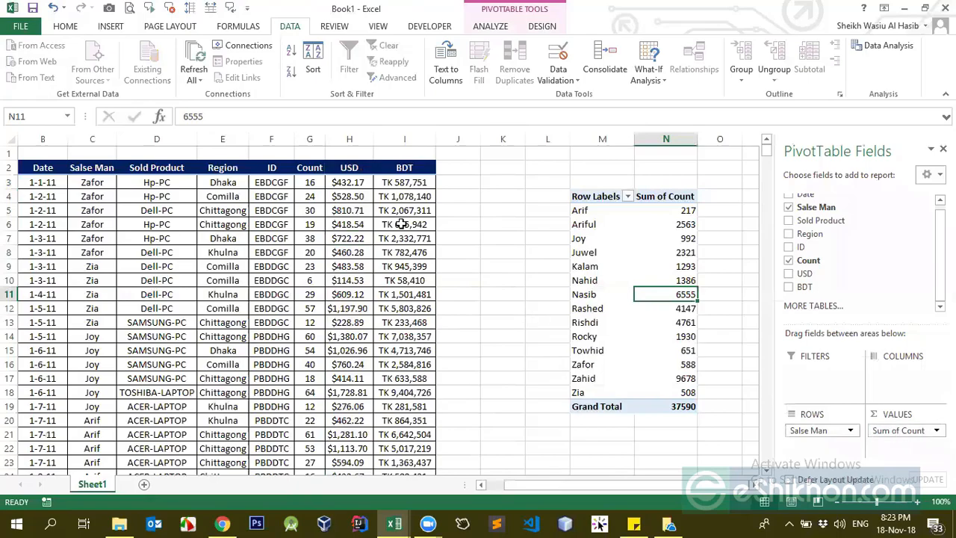
{"action": "left_click_drag", "start_coordinate": [312, 183], "coordinate": [316, 314]}
{"action": "left_click", "coordinate": [646, 278]}
{"action": "mouse_move", "coordinate": [679, 243]}
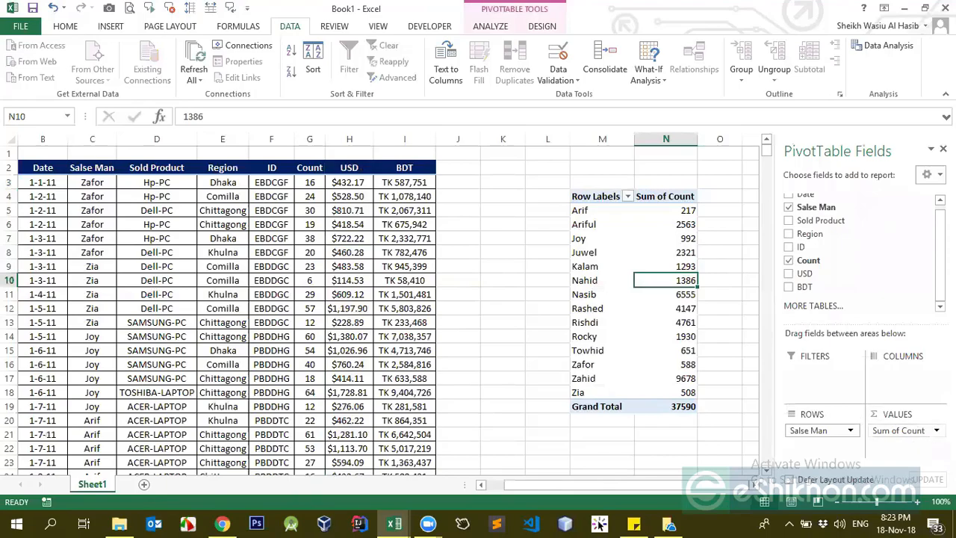
Change the PivotTable's Count value field to be summarized by Average instead of Sum.
{"action": "left_click", "coordinate": [915, 430]}
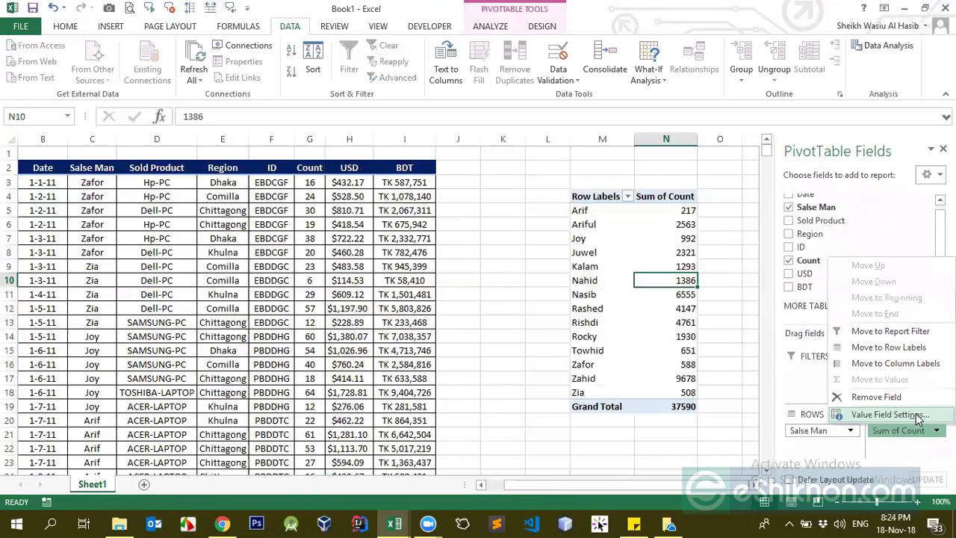
{"action": "left_click", "coordinate": [919, 420]}
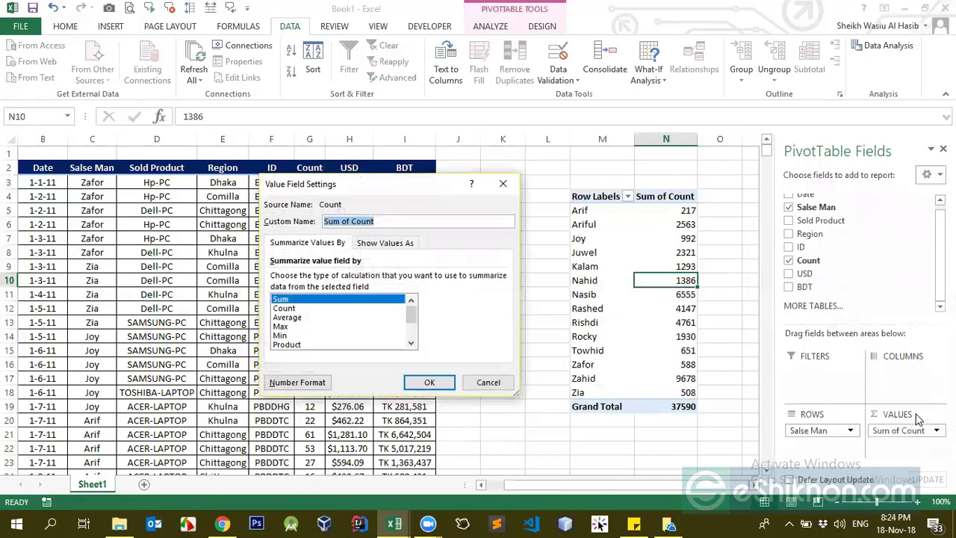
{"action": "left_click", "coordinate": [285, 318]}
{"action": "left_click", "coordinate": [285, 318]}
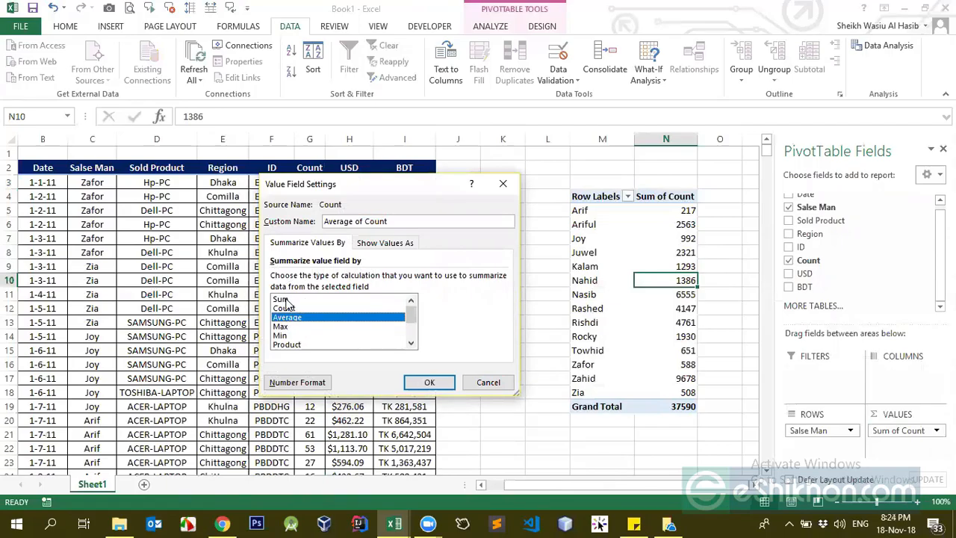
{"action": "left_click", "coordinate": [283, 299]}
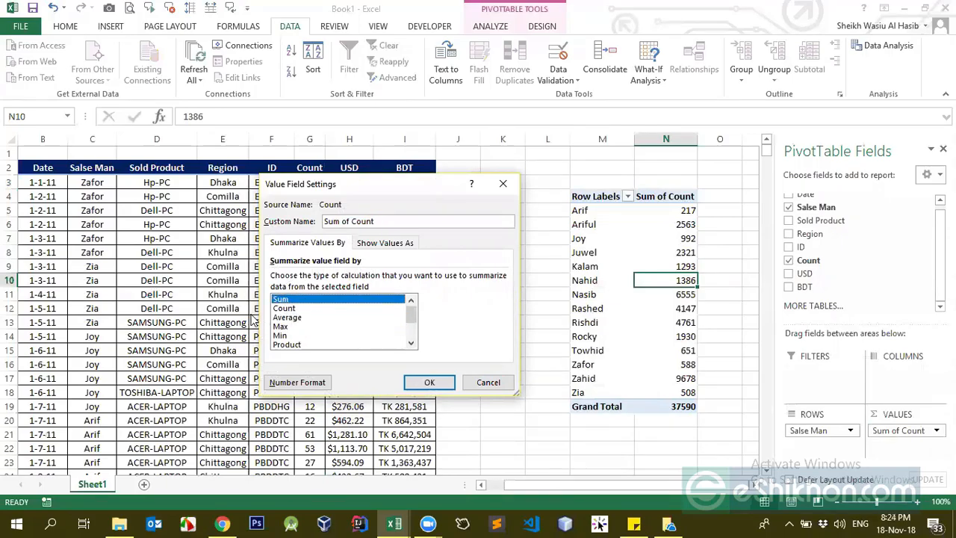
{"action": "left_click", "coordinate": [302, 318]}
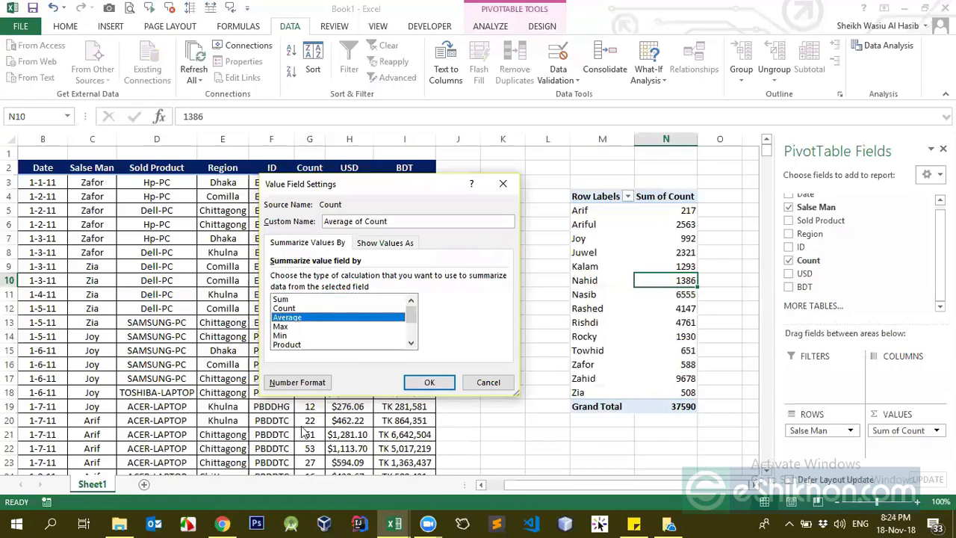
{"action": "left_click", "coordinate": [426, 383]}
Reduce the Average of Count values, including the grand total, to zero decimal places.
{"action": "left_click", "coordinate": [681, 213]}
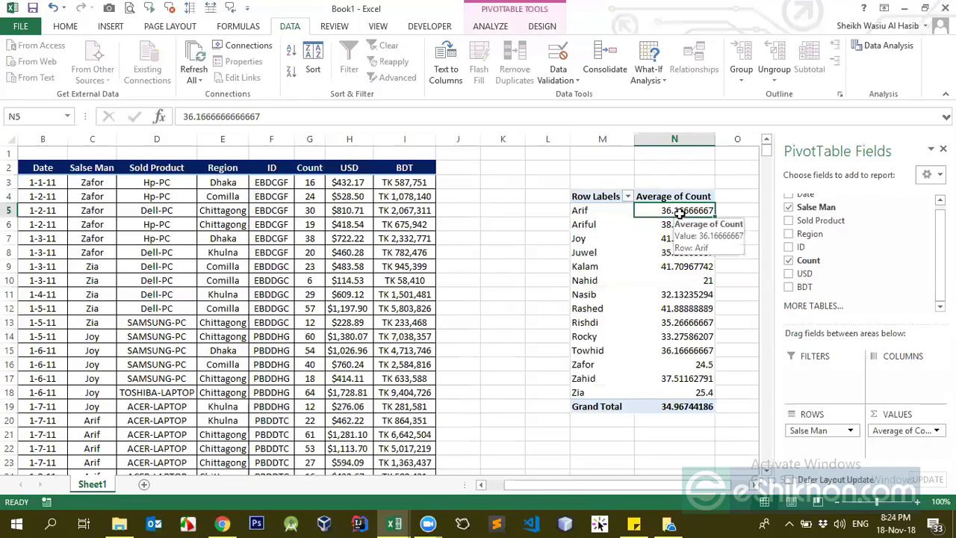
{"action": "left_click_drag", "start_coordinate": [681, 210], "coordinate": [686, 409]}
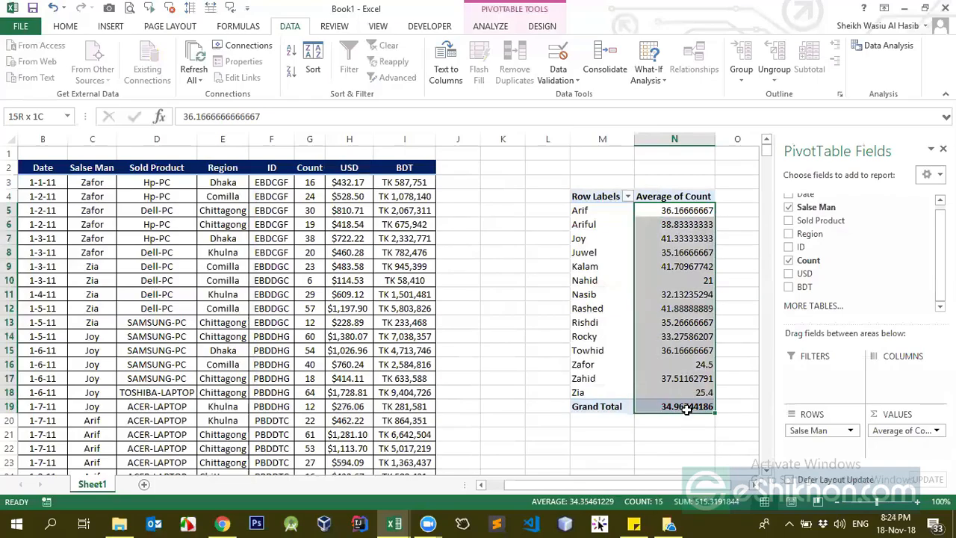
{"action": "left_click", "coordinate": [65, 26]}
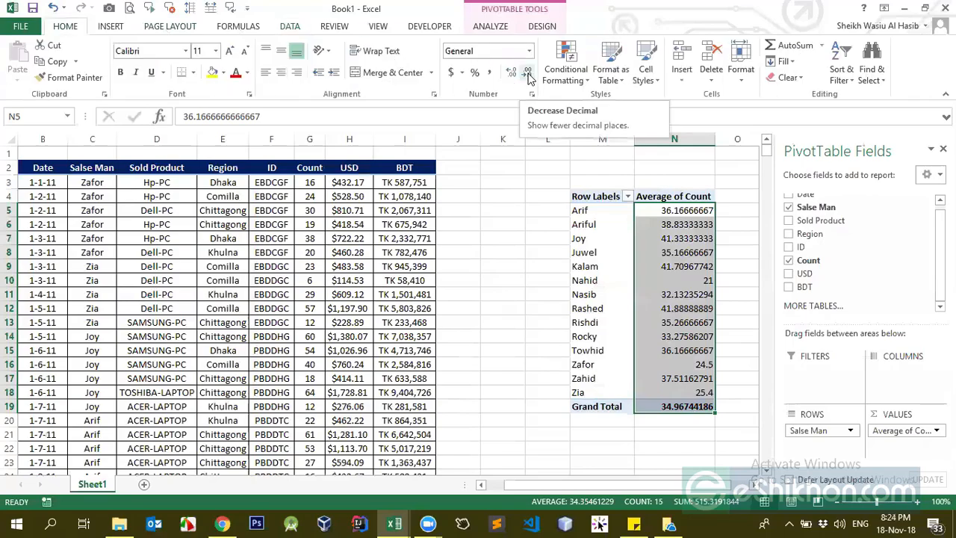
{"action": "left_click", "coordinate": [529, 74]}
{"action": "left_click", "coordinate": [528, 75]}
{"action": "left_click", "coordinate": [528, 74]}
{"action": "left_click", "coordinate": [528, 74]}
{"action": "left_click", "coordinate": [528, 75]}
{"action": "left_click", "coordinate": [529, 75]}
{"action": "left_click", "coordinate": [528, 75]}
{"action": "left_click", "coordinate": [528, 75]}
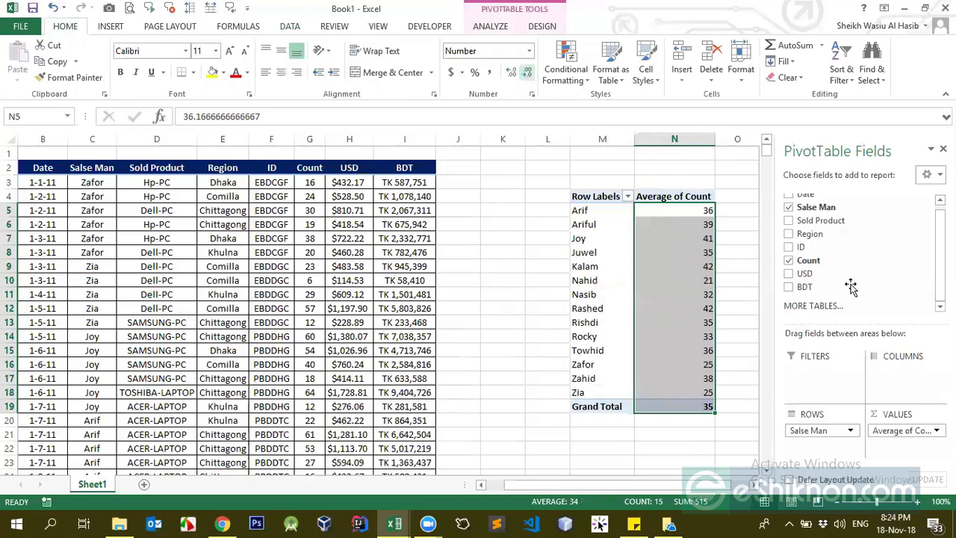
Set the PivotTable's Count value field to be summarized by Count.
{"action": "left_click", "coordinate": [651, 363]}
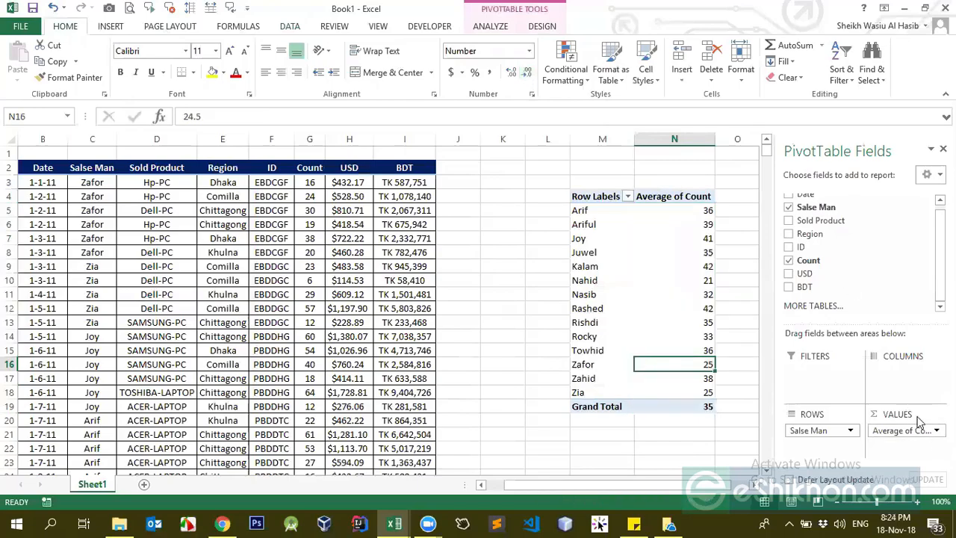
{"action": "left_click", "coordinate": [936, 430]}
{"action": "left_click", "coordinate": [893, 412]}
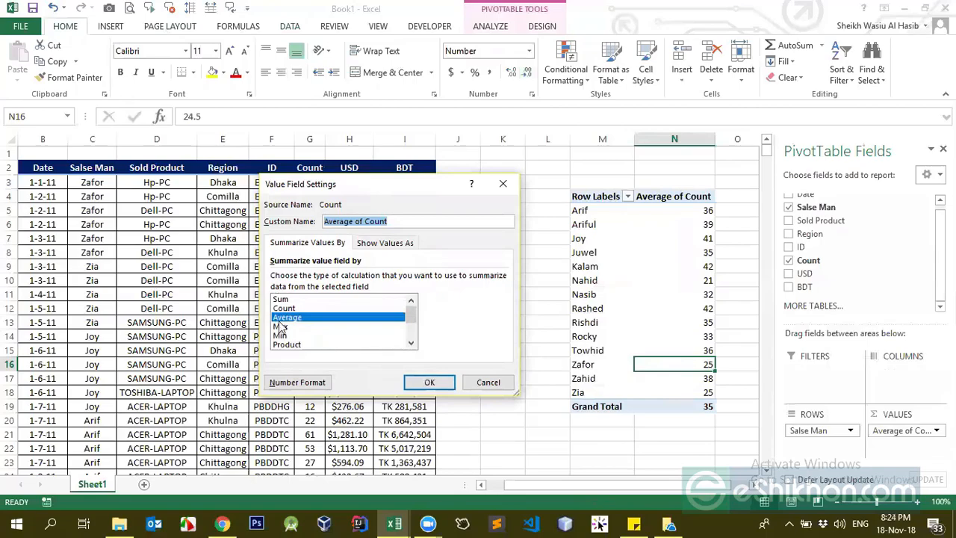
{"action": "left_click", "coordinate": [284, 309]}
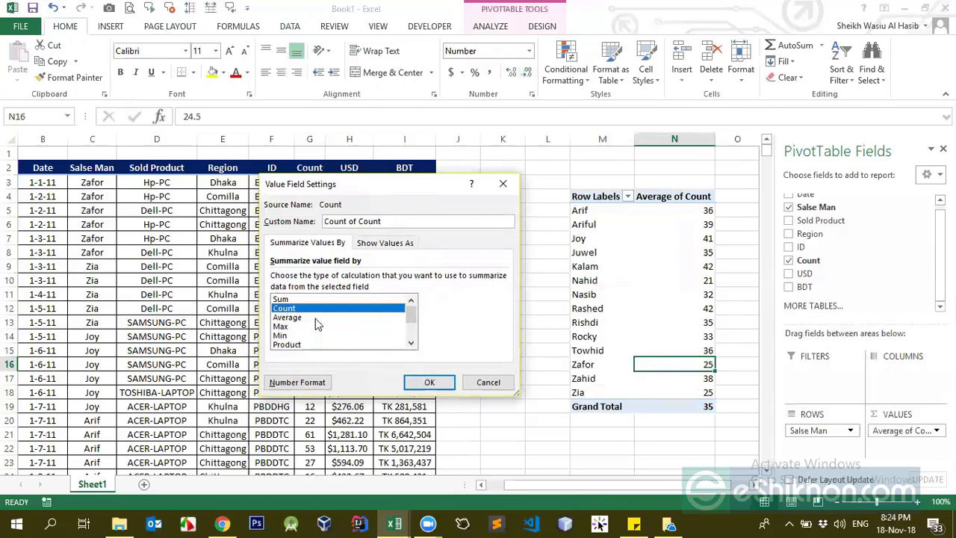
{"action": "left_click", "coordinate": [420, 384]}
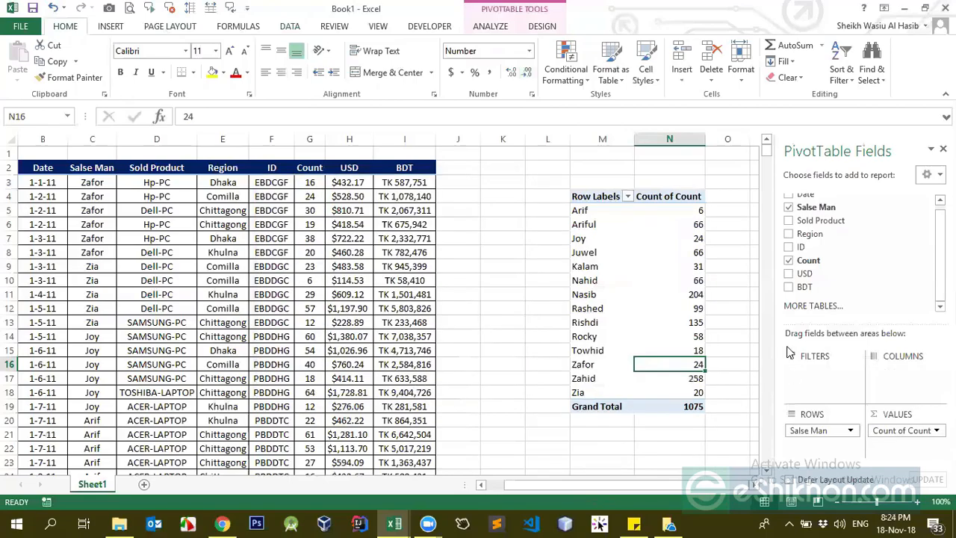
Look over the Count of Count values and compare them with the record entries in the source table's ID column.
{"action": "left_click_drag", "start_coordinate": [698, 210], "coordinate": [698, 406]}
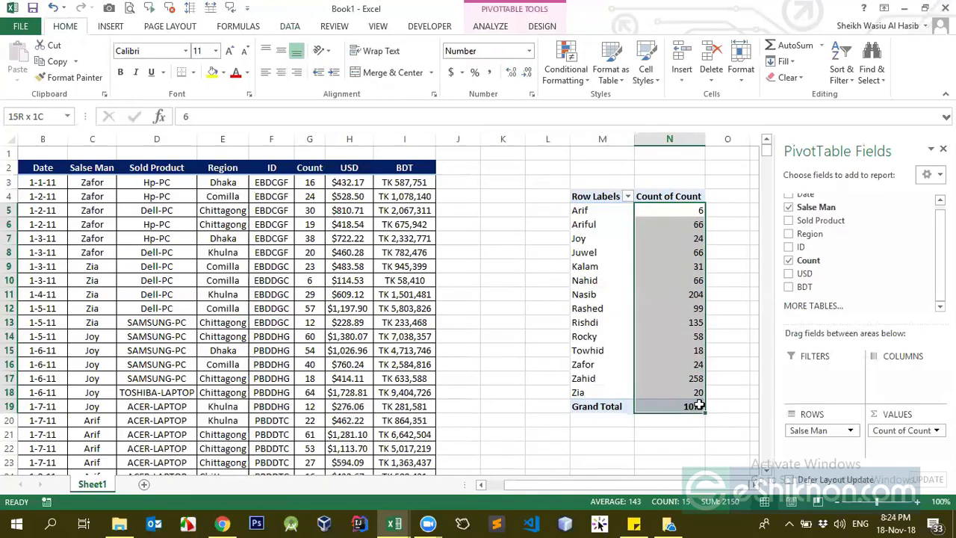
{"action": "left_click", "coordinate": [926, 430]}
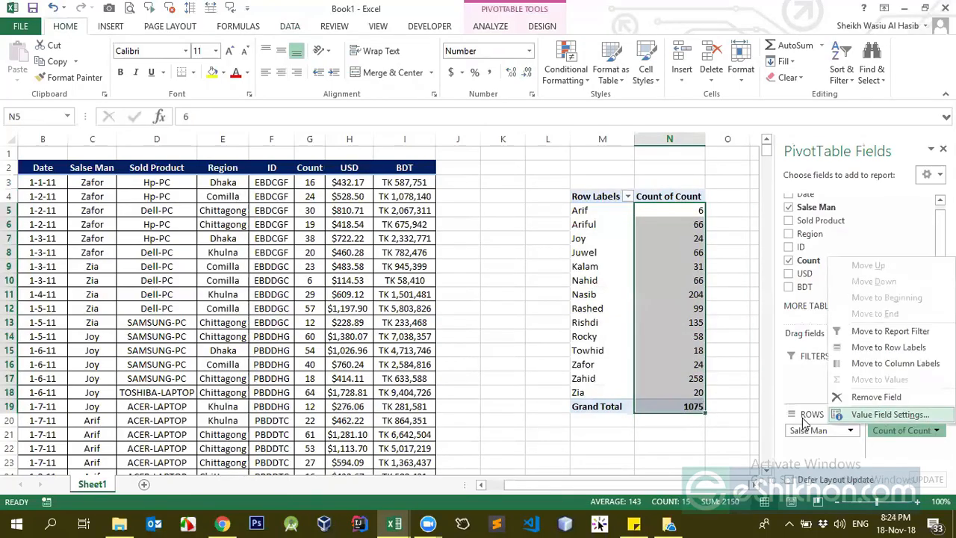
{"action": "left_click", "coordinate": [348, 252]}
{"action": "left_click", "coordinate": [265, 184]}
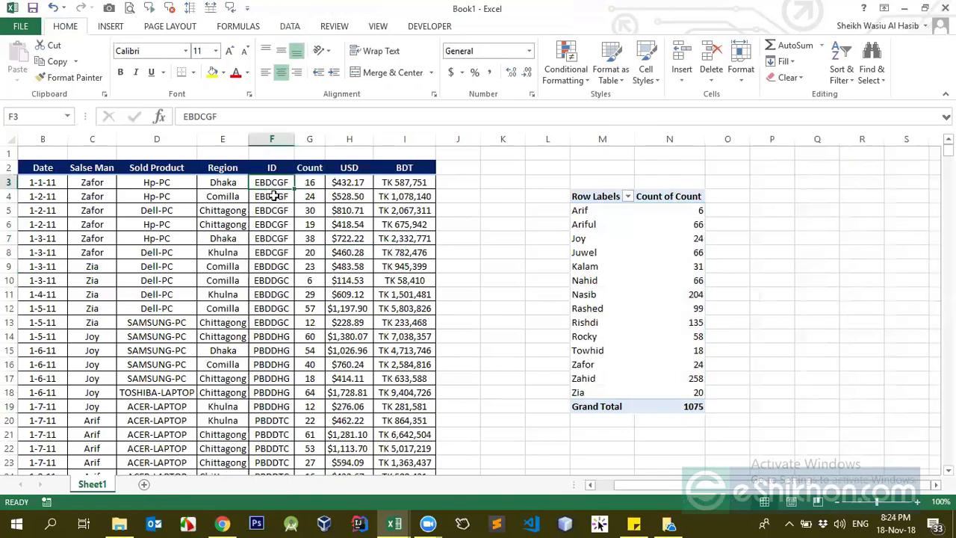
{"action": "left_click", "coordinate": [272, 211]}
Remove the Count field from the PivotTable's values, leaving only Salse Man as rows.
{"action": "left_click", "coordinate": [699, 294]}
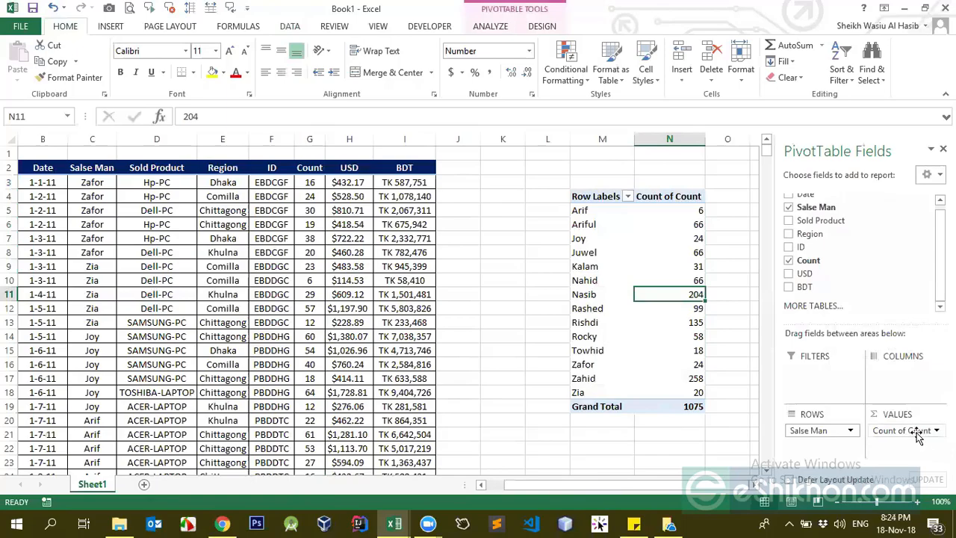
{"action": "left_click_drag", "start_coordinate": [917, 436], "coordinate": [820, 351]}
{"action": "left_click", "coordinate": [789, 261]}
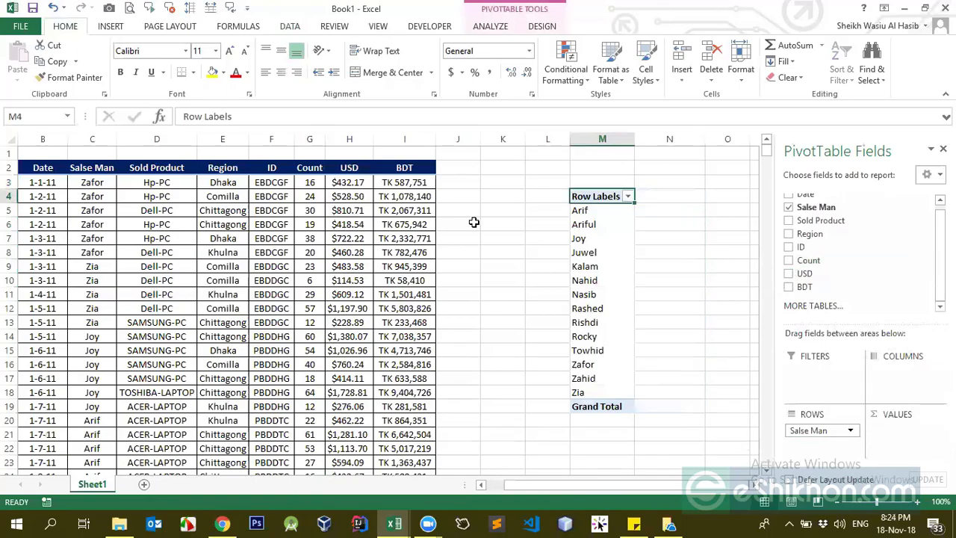
Examine the source table's Region, ID, USD, Count and Sold Product columns beside the PivotTable's salesman list.
{"action": "left_click", "coordinate": [603, 240]}
{"action": "left_click", "coordinate": [223, 224]}
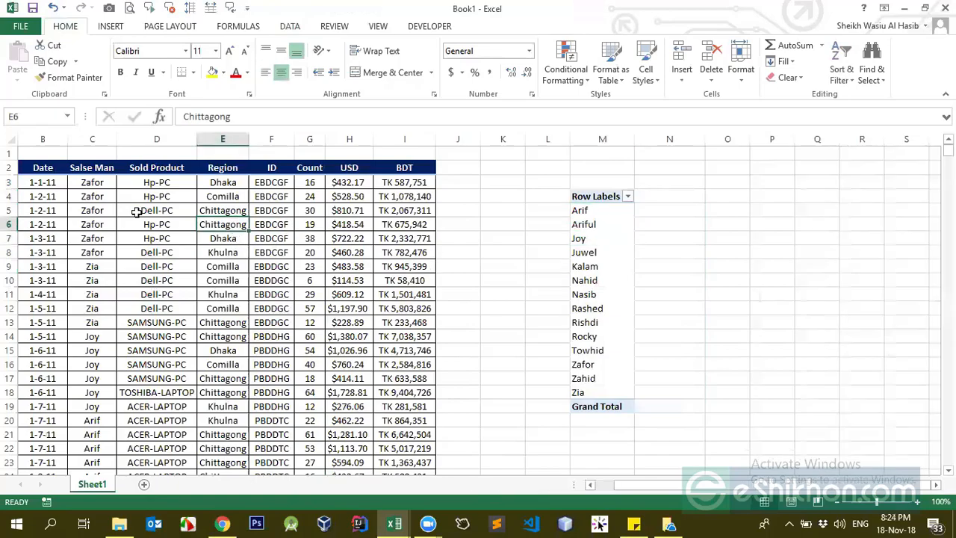
{"action": "left_click", "coordinate": [222, 182]}
{"action": "left_click", "coordinate": [577, 238]}
{"action": "left_click_drag", "start_coordinate": [661, 196], "coordinate": [400, 197]}
{"action": "left_click_drag", "start_coordinate": [755, 485], "coordinate": [579, 489]}
{"action": "left_click", "coordinate": [273, 180]}
{"action": "left_click", "coordinate": [351, 182]}
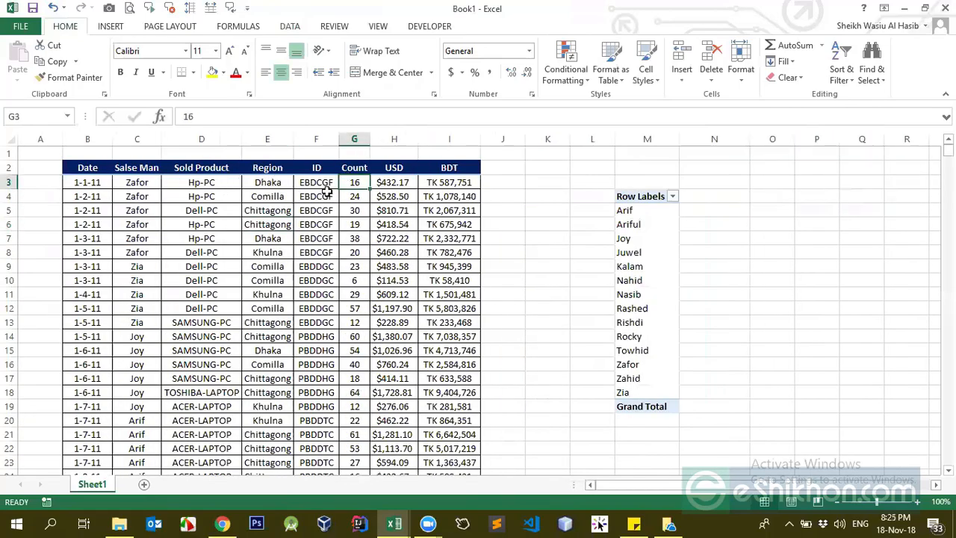
{"action": "left_click", "coordinate": [672, 243]}
{"action": "left_click", "coordinate": [191, 196]}
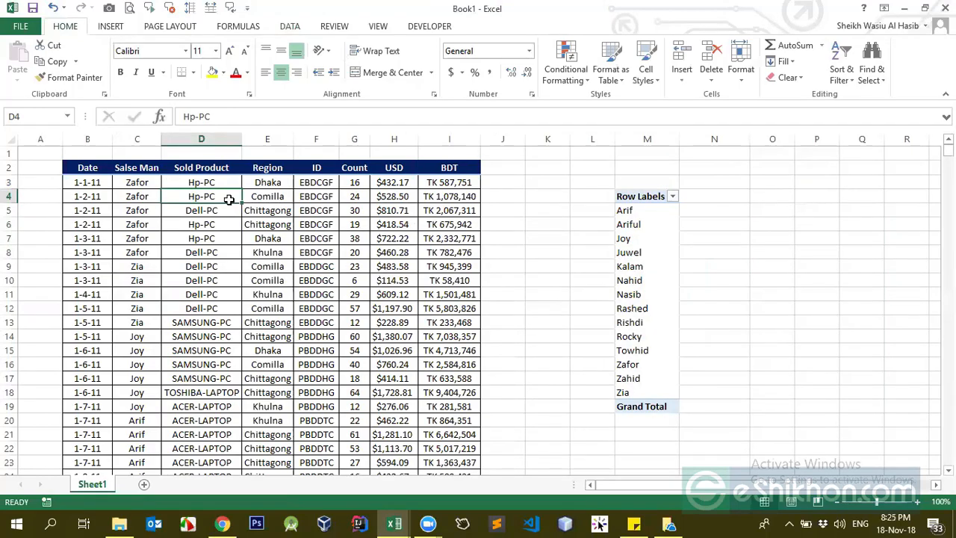
{"action": "left_click", "coordinate": [648, 238]}
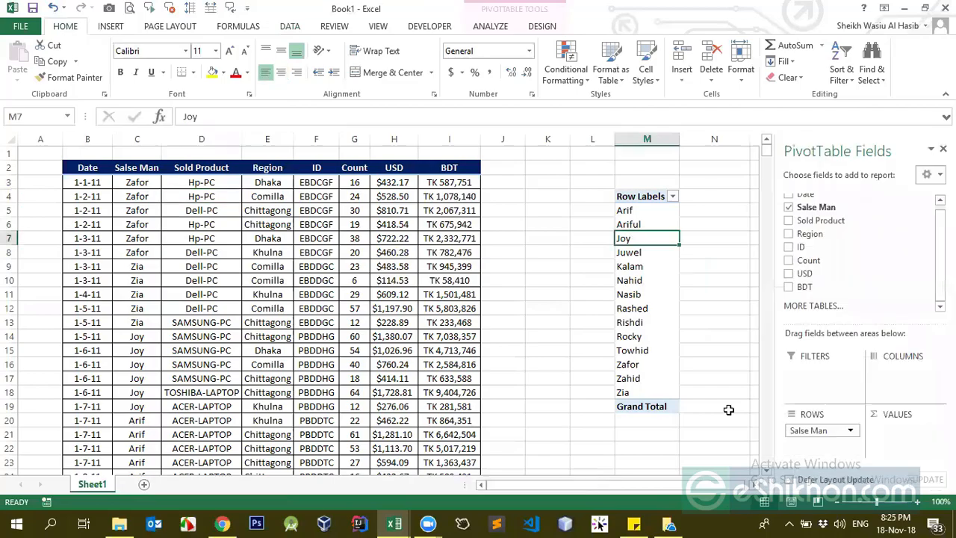
Add the Sold Product field to the PivotTable as columns, keeping Salse Man in the rows.
{"action": "left_click_drag", "start_coordinate": [712, 485], "coordinate": [730, 483]}
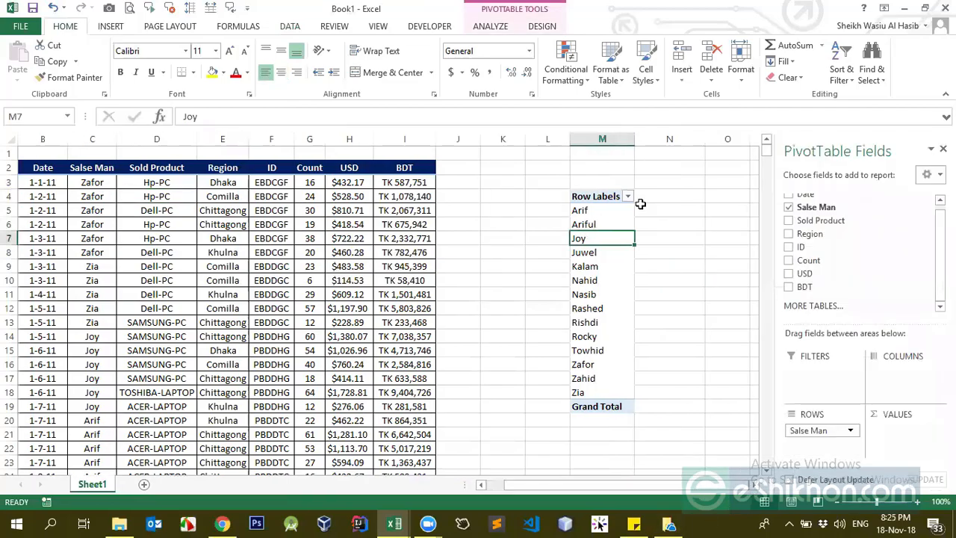
{"action": "left_click", "coordinate": [789, 222]}
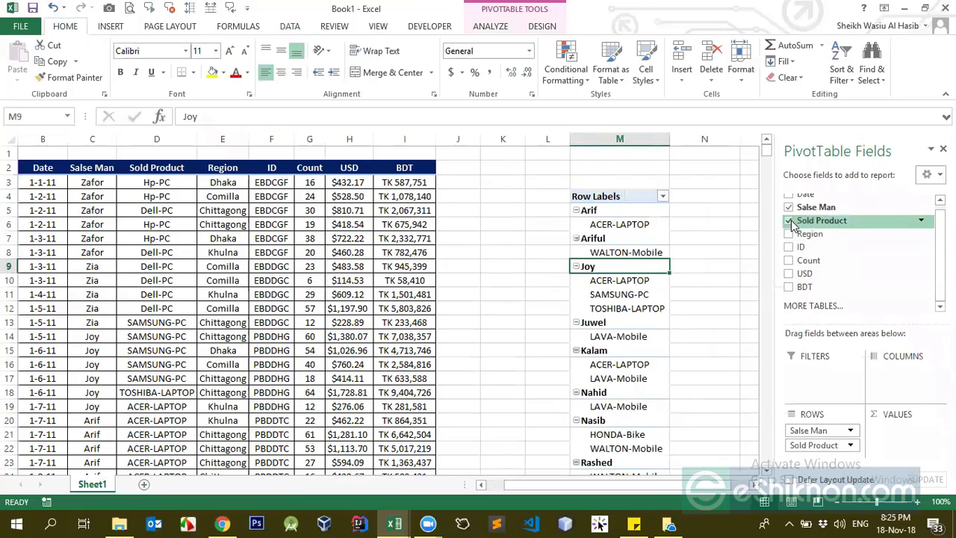
{"action": "left_click", "coordinate": [789, 222]}
{"action": "left_click_drag", "start_coordinate": [818, 228], "coordinate": [905, 381]}
Compare the PivotTable's product column headings with the entries in the source table's Sold Product column.
{"action": "left_click_drag", "start_coordinate": [585, 485], "coordinate": [735, 487]}
{"action": "left_click_drag", "start_coordinate": [164, 215], "coordinate": [660, 206]}
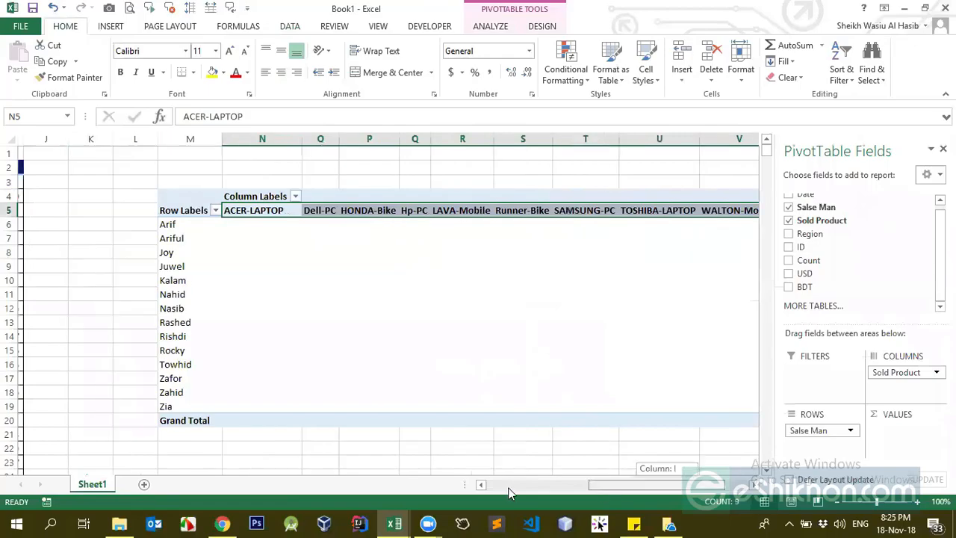
{"action": "left_click", "coordinate": [510, 485]}
{"action": "left_click", "coordinate": [206, 168]}
{"action": "left_click_drag", "start_coordinate": [201, 182], "coordinate": [201, 365]}
{"action": "left_click_drag", "start_coordinate": [703, 487], "coordinate": [800, 487]}
{"action": "left_click", "coordinate": [490, 255]}
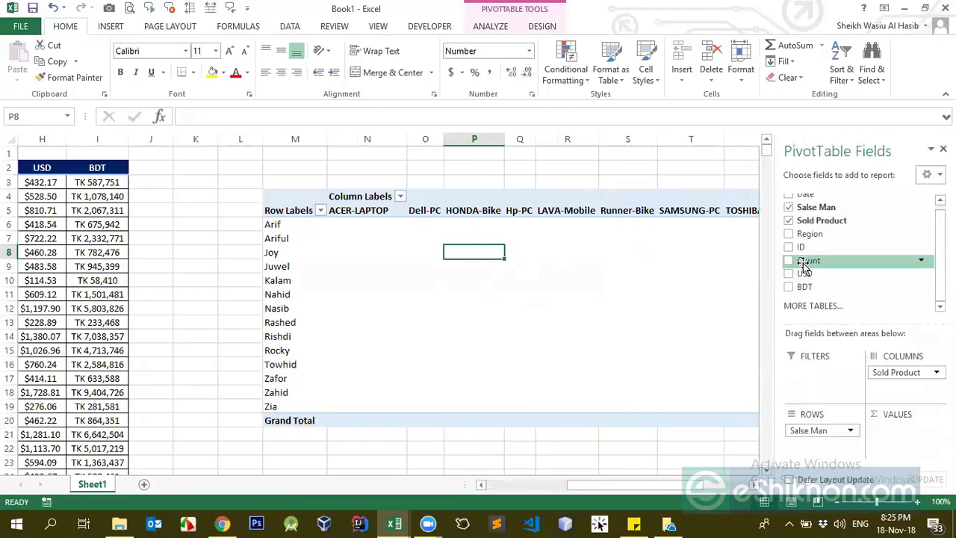
Read the first two source records across the Salse Man, Sold Product and Count columns.
{"action": "left_click_drag", "start_coordinate": [627, 486], "coordinate": [478, 488]}
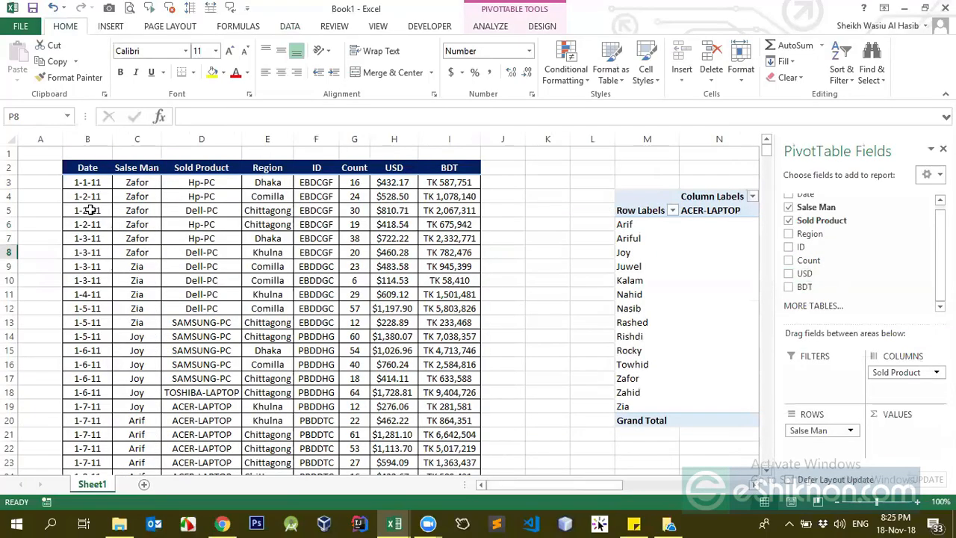
{"action": "left_click", "coordinate": [129, 183]}
{"action": "left_click", "coordinate": [195, 182]}
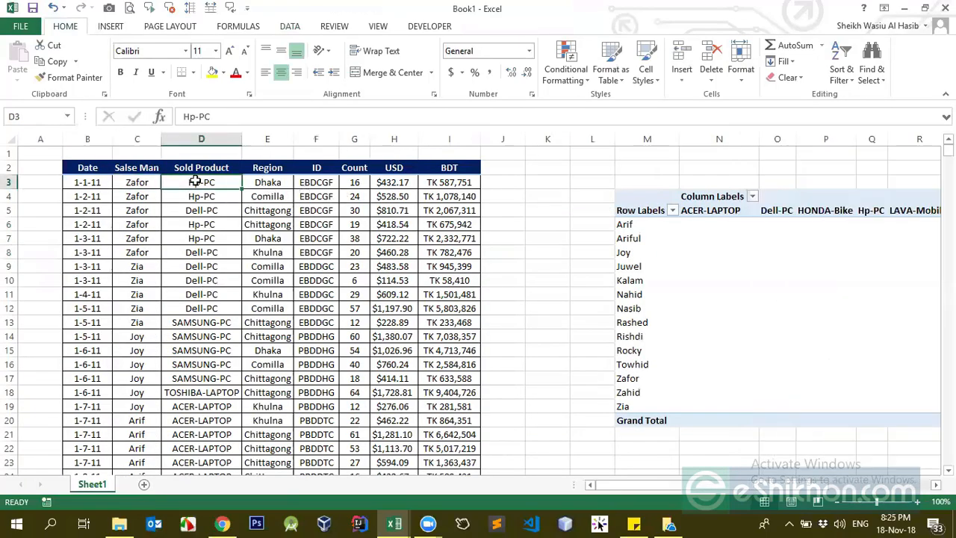
{"action": "left_click", "coordinate": [361, 185]}
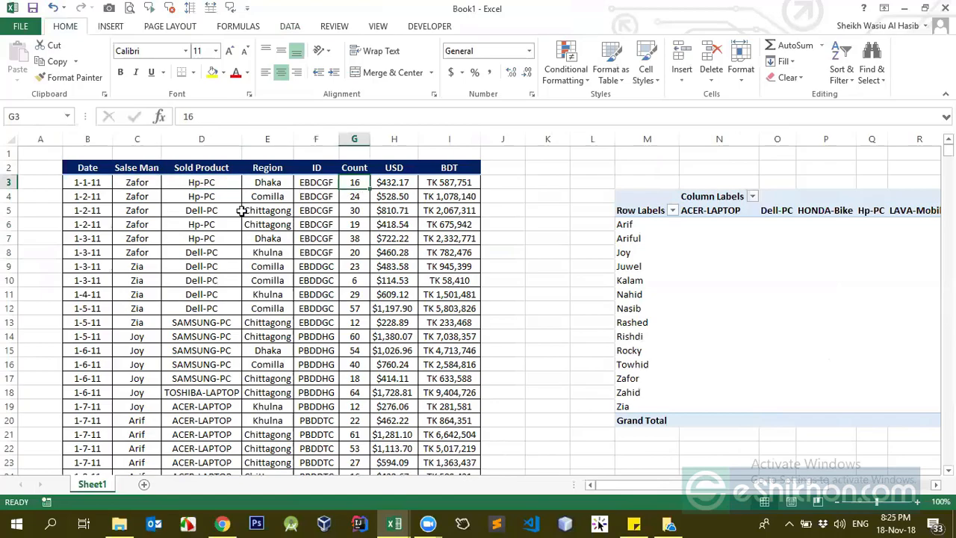
{"action": "left_click", "coordinate": [144, 196]}
{"action": "left_click", "coordinate": [212, 195]}
{"action": "left_click", "coordinate": [359, 195]}
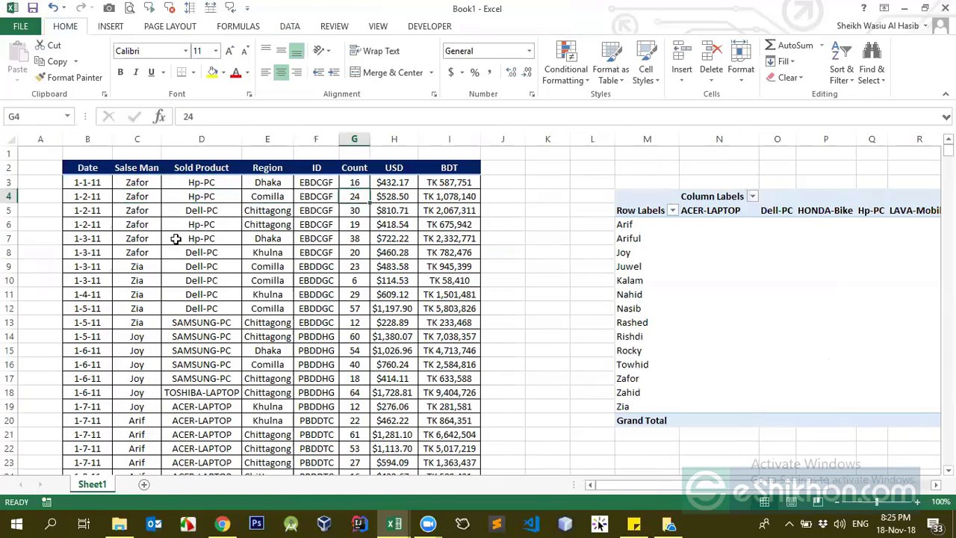
Check the Sold Product and Region entries of the first salesman's records down to row 7.
{"action": "left_click", "coordinate": [124, 228]}
{"action": "left_click", "coordinate": [181, 211]}
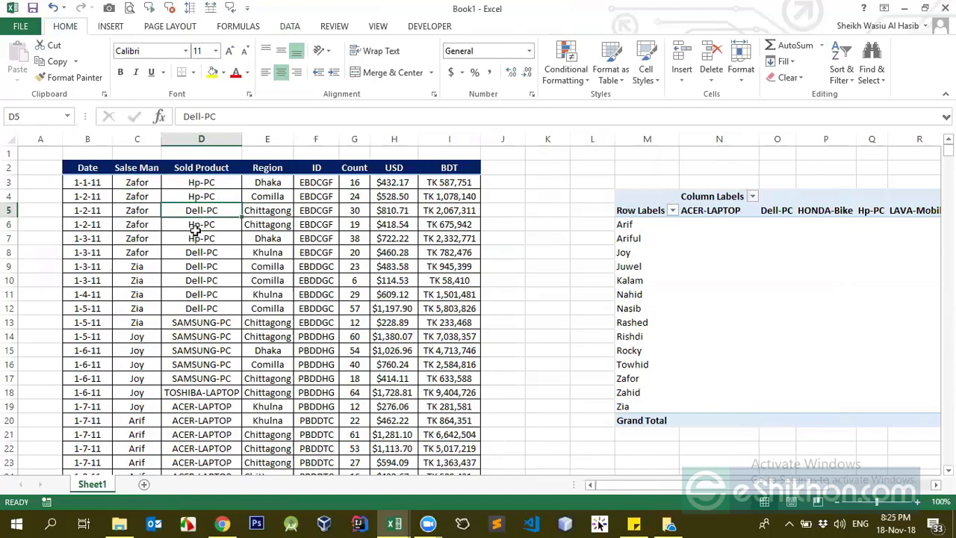
{"action": "left_click", "coordinate": [195, 223]}
{"action": "left_click", "coordinate": [193, 240]}
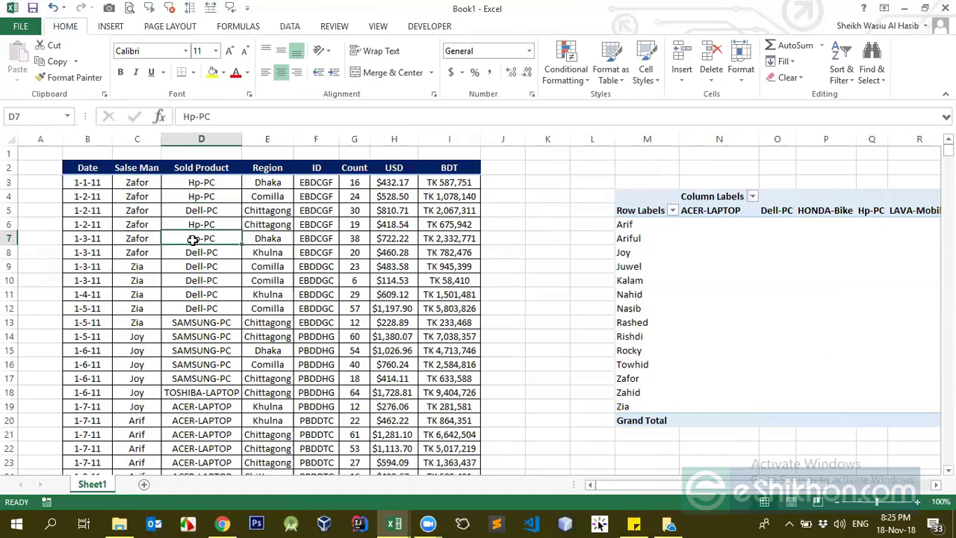
{"action": "left_click", "coordinate": [273, 184]}
{"action": "left_click", "coordinate": [271, 223]}
{"action": "left_click", "coordinate": [266, 240]}
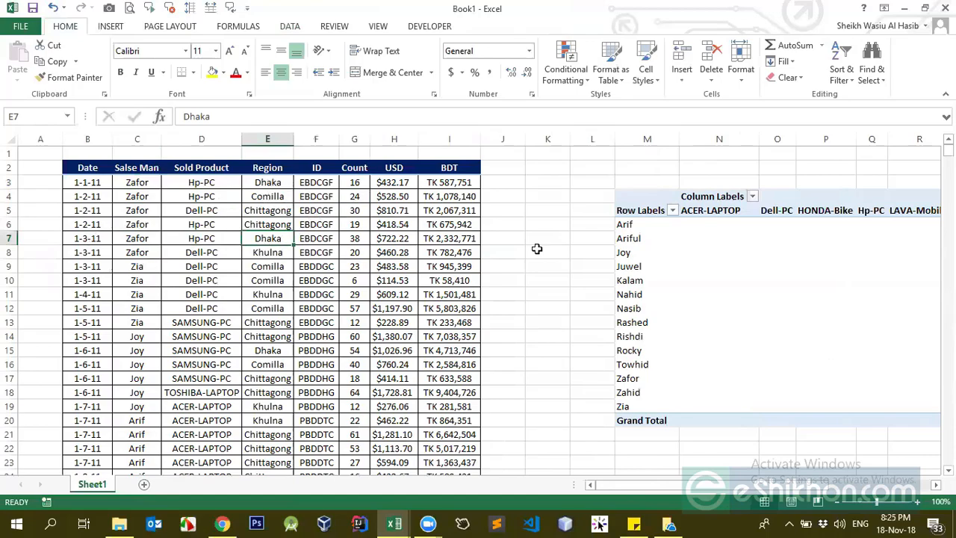
Add the Count field to the PivotTable's values to total each salesman's sales per product.
{"action": "left_click", "coordinate": [661, 272]}
{"action": "left_click_drag", "start_coordinate": [624, 485], "coordinate": [740, 493]}
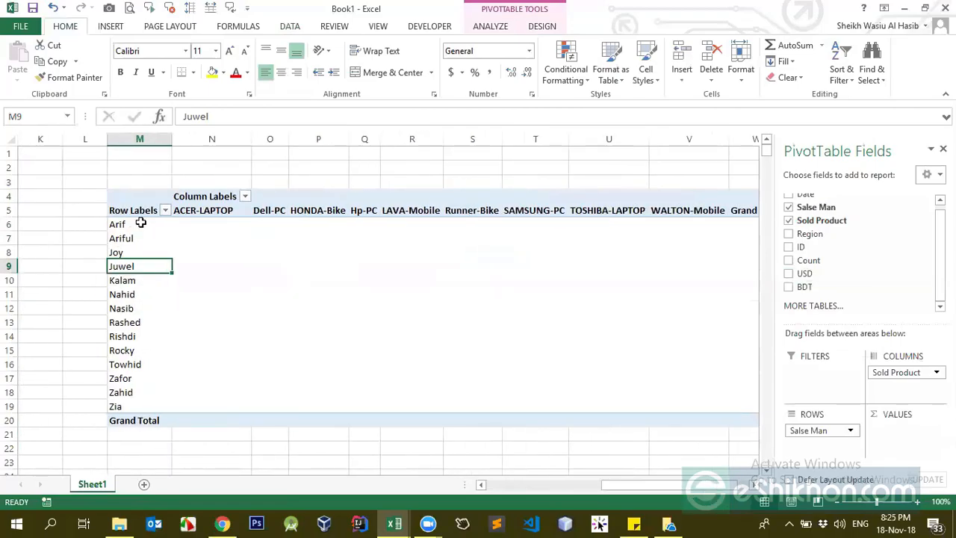
{"action": "left_click_drag", "start_coordinate": [810, 260], "coordinate": [899, 434]}
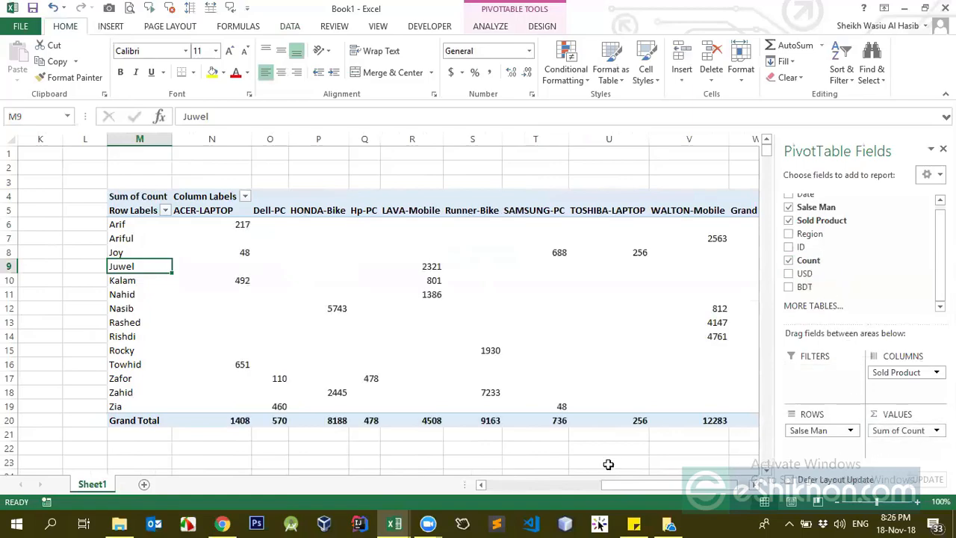
Check the source table's Count entries in rows 3 to 7.
{"action": "left_click_drag", "start_coordinate": [634, 488], "coordinate": [557, 487]}
{"action": "left_click", "coordinate": [209, 183]}
{"action": "left_click_drag", "start_coordinate": [210, 183], "coordinate": [208, 238]}
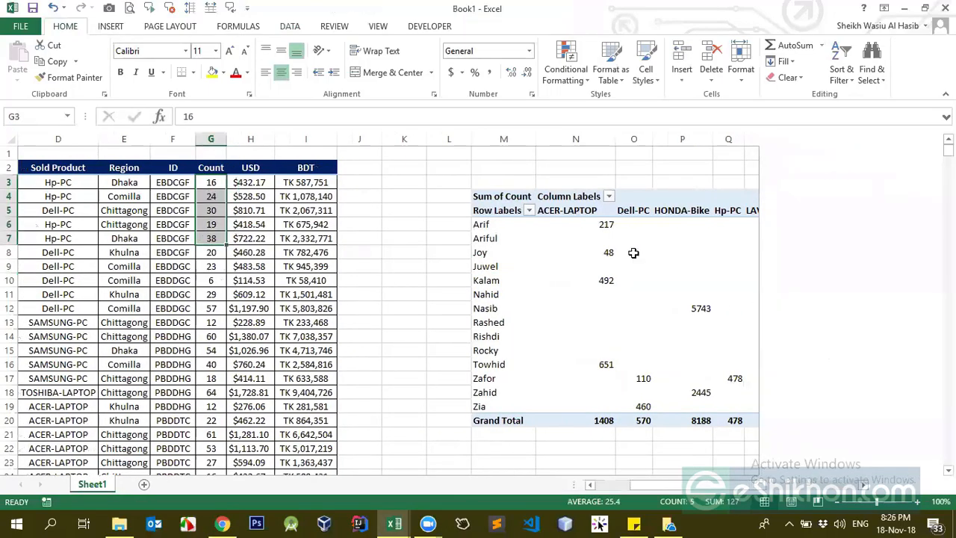
Examine the PivotTable's Row Labels heading, its first product heading and the salesman names beneath it.
{"action": "left_click", "coordinate": [573, 211]}
{"action": "left_click", "coordinate": [497, 212]}
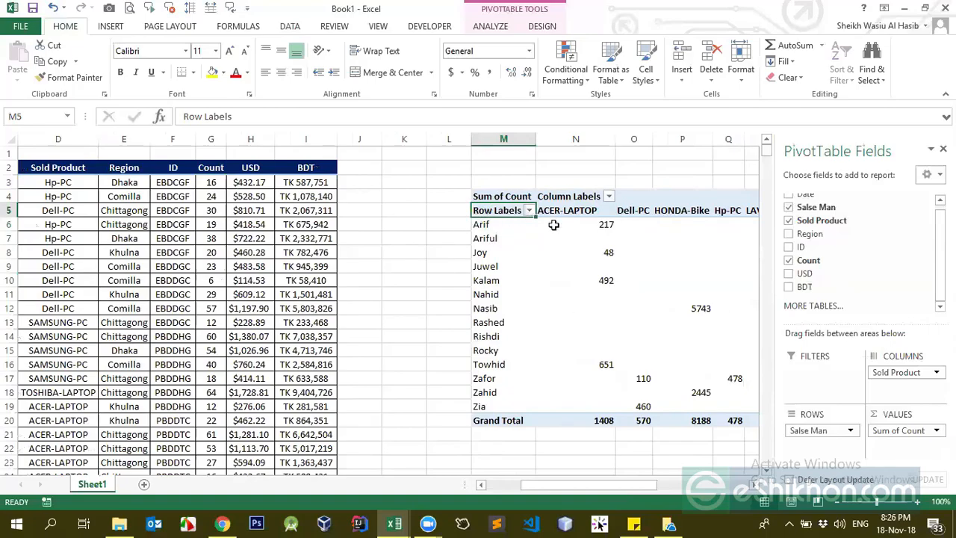
{"action": "left_click_drag", "start_coordinate": [494, 224], "coordinate": [484, 407]}
{"action": "left_click", "coordinate": [499, 210]}
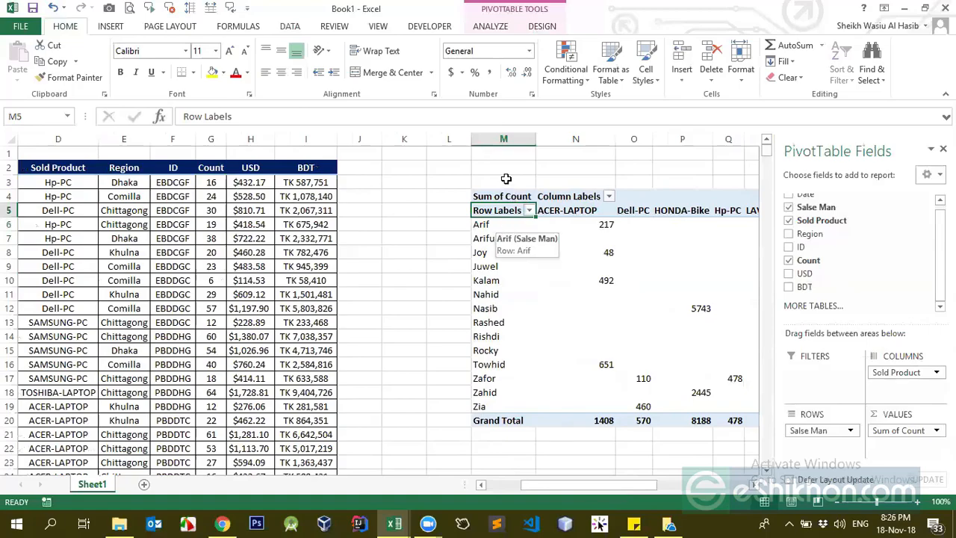
Show the PivotTable report in Tabular Form.
{"action": "left_click", "coordinate": [552, 216]}
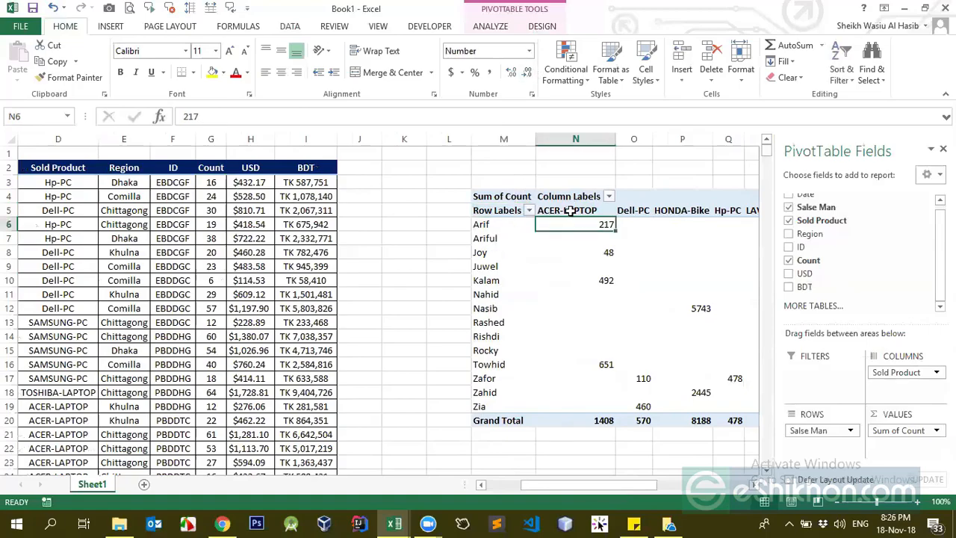
{"action": "left_click", "coordinate": [487, 28]}
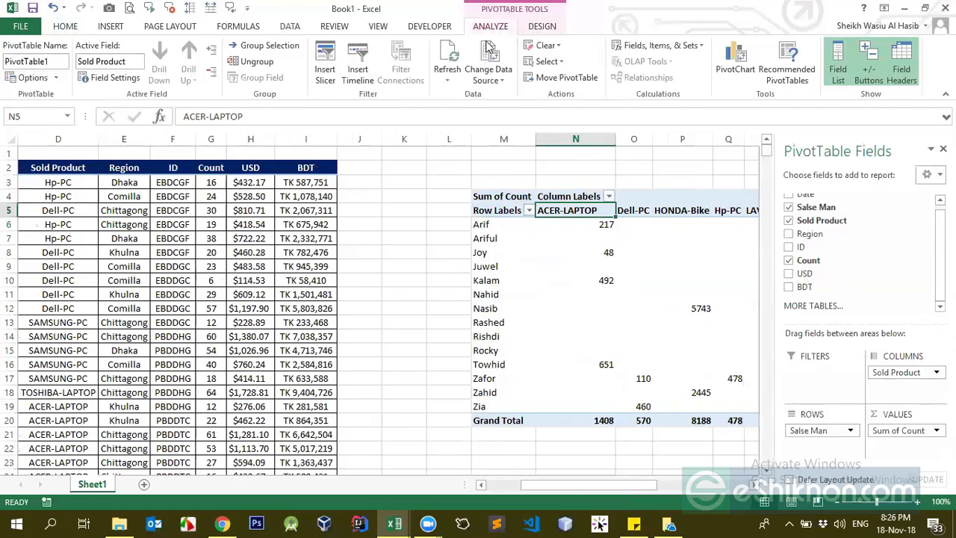
{"action": "left_click", "coordinate": [539, 27]}
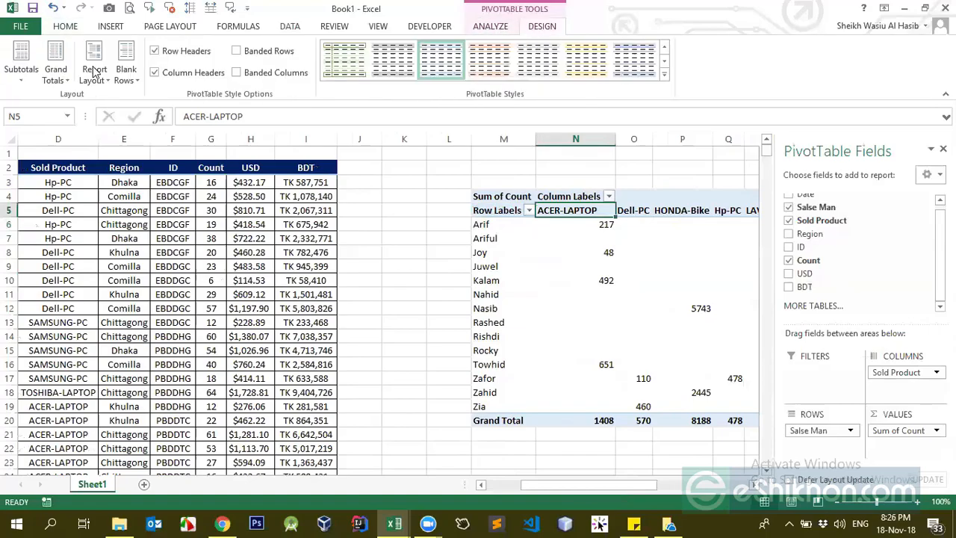
{"action": "left_click", "coordinate": [51, 80]}
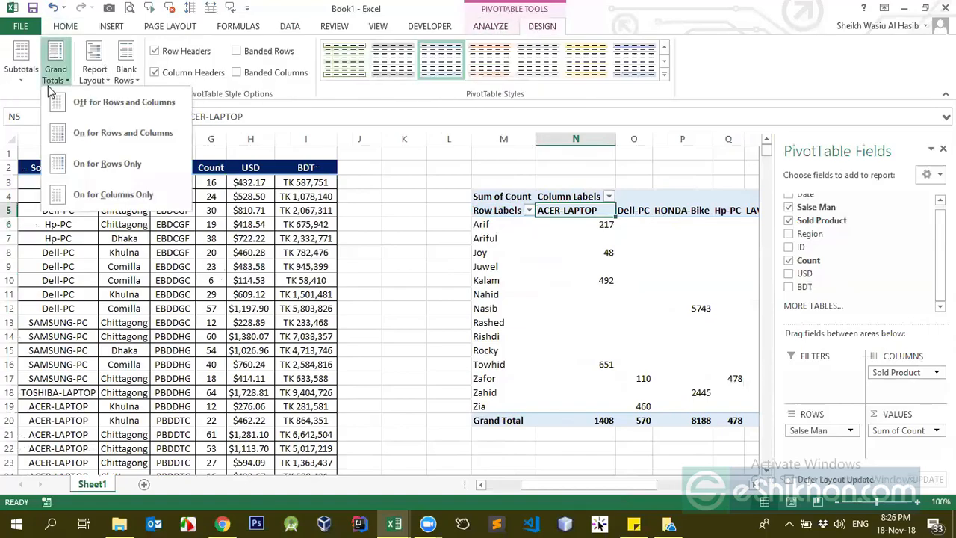
{"action": "left_click", "coordinate": [94, 78]}
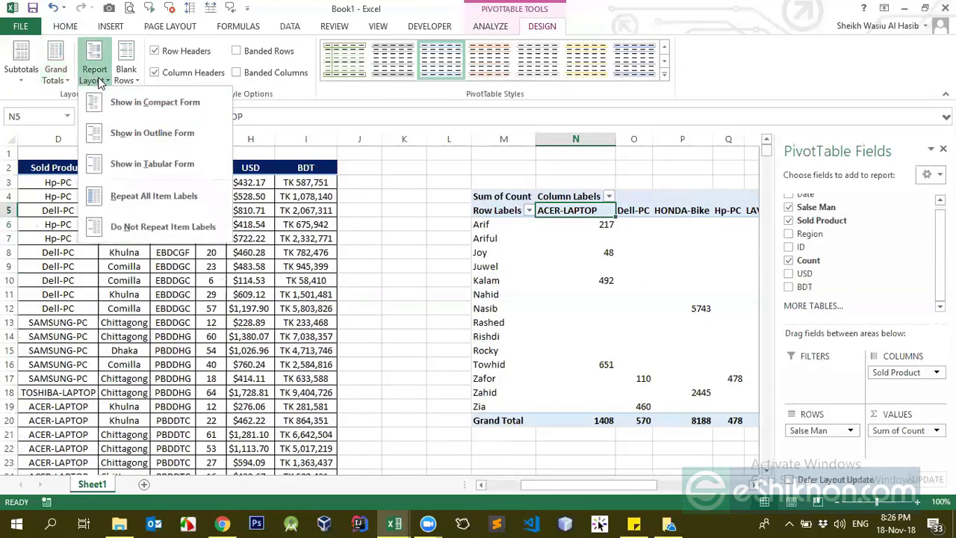
{"action": "left_click", "coordinate": [117, 166]}
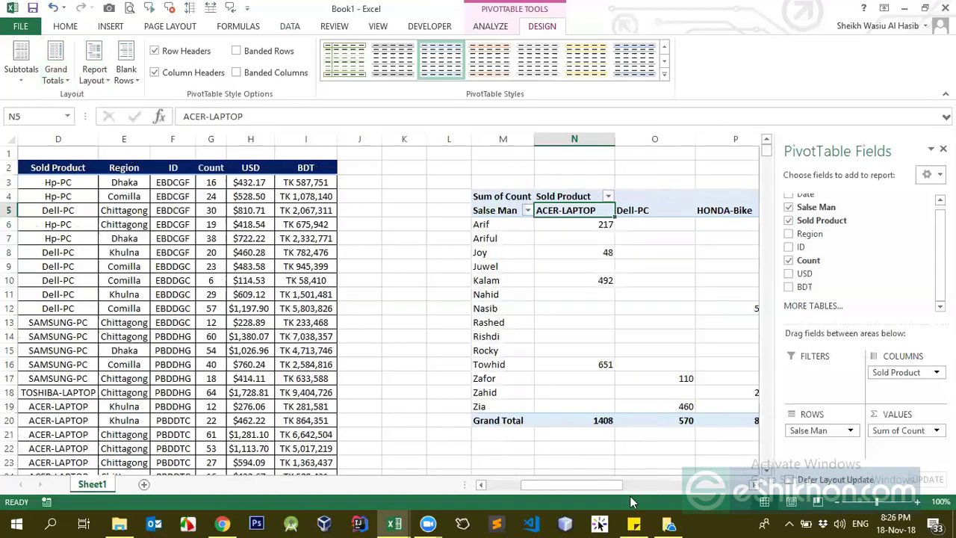
Compare the PivotTable's Salse Man heading and list of salesmen with the source table's Salse Man column.
{"action": "left_click_drag", "start_coordinate": [616, 488], "coordinate": [624, 487]}
{"action": "left_click", "coordinate": [417, 210]}
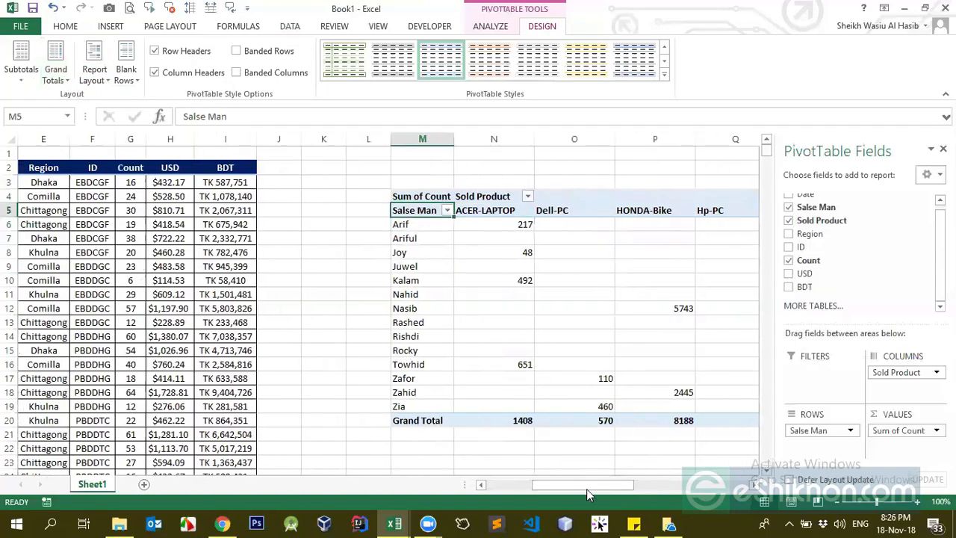
{"action": "left_click_drag", "start_coordinate": [554, 487], "coordinate": [539, 486]}
{"action": "left_click", "coordinate": [135, 165]}
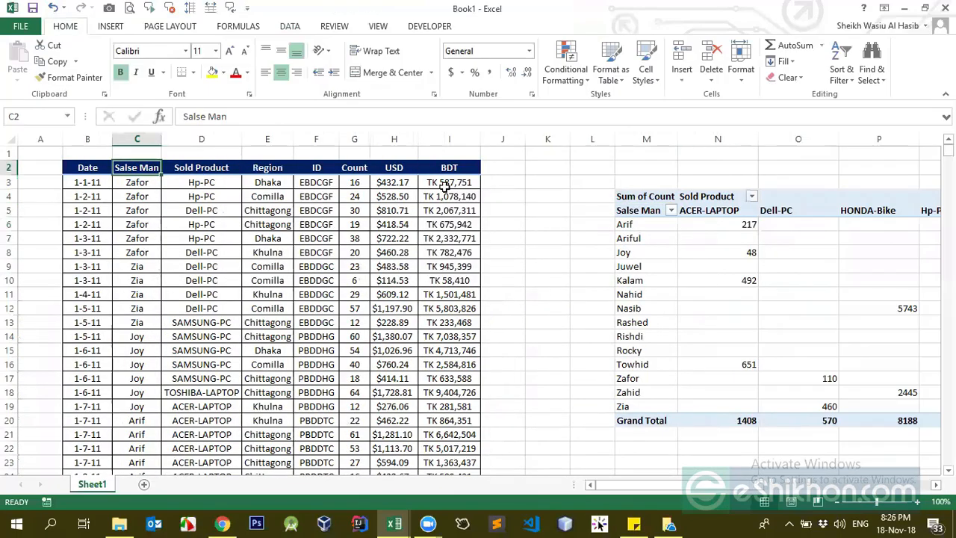
{"action": "left_click_drag", "start_coordinate": [647, 224], "coordinate": [647, 407]}
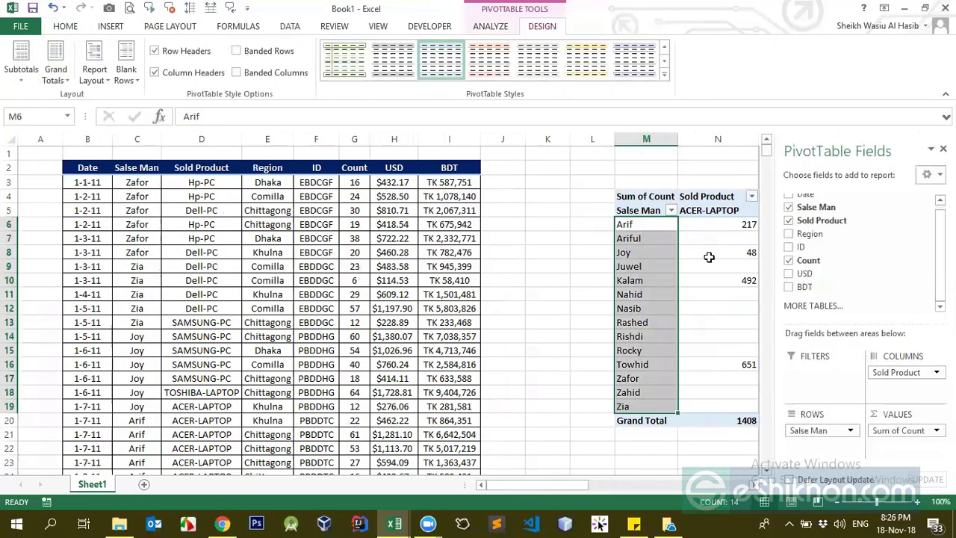
Review the product headings under Sold Product, from ACER-LAPTOP across to WALTON-Mobile.
{"action": "left_click", "coordinate": [710, 212]}
{"action": "left_click_drag", "start_coordinate": [571, 487], "coordinate": [661, 485]}
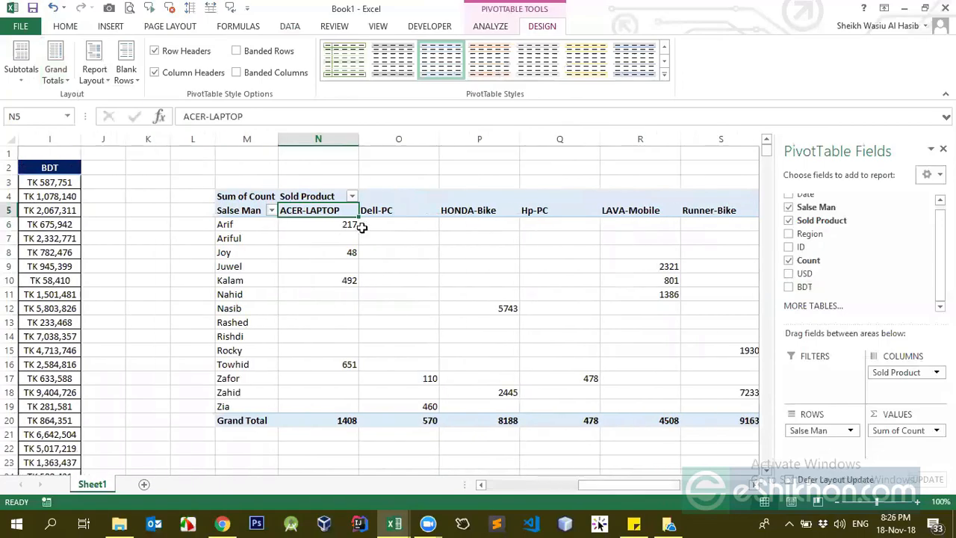
{"action": "left_click_drag", "start_coordinate": [310, 211], "coordinate": [450, 212]}
{"action": "left_click", "coordinate": [308, 192]}
{"action": "left_click", "coordinate": [300, 199]}
{"action": "left_click_drag", "start_coordinate": [325, 215], "coordinate": [581, 214]}
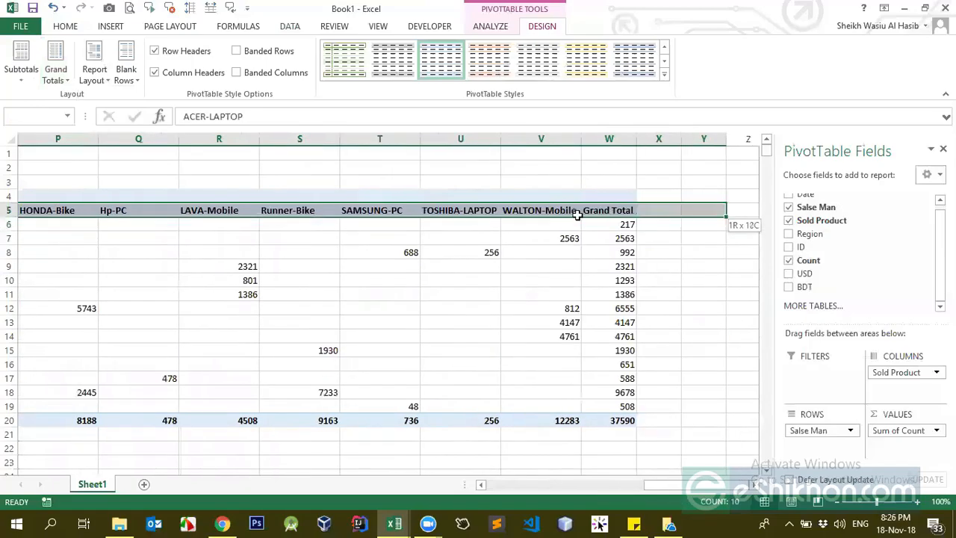
{"action": "left_click_drag", "start_coordinate": [695, 490], "coordinate": [598, 489]}
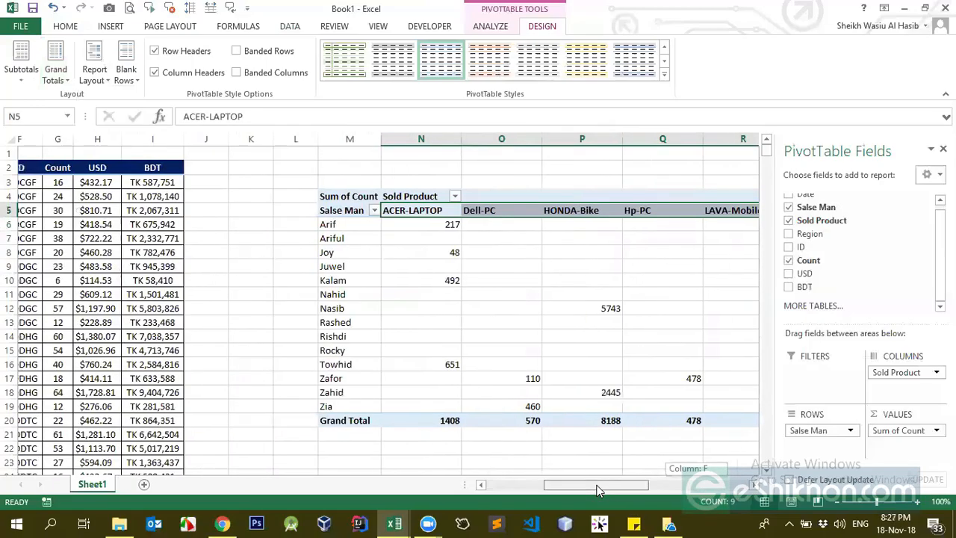
{"action": "left_click", "coordinate": [425, 252]}
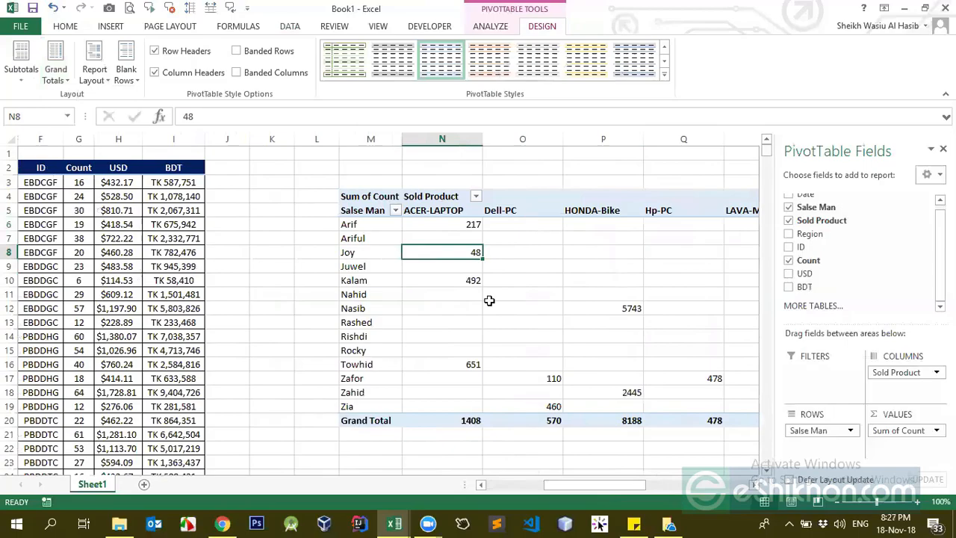
{"action": "left_click_drag", "start_coordinate": [469, 213], "coordinate": [614, 210]}
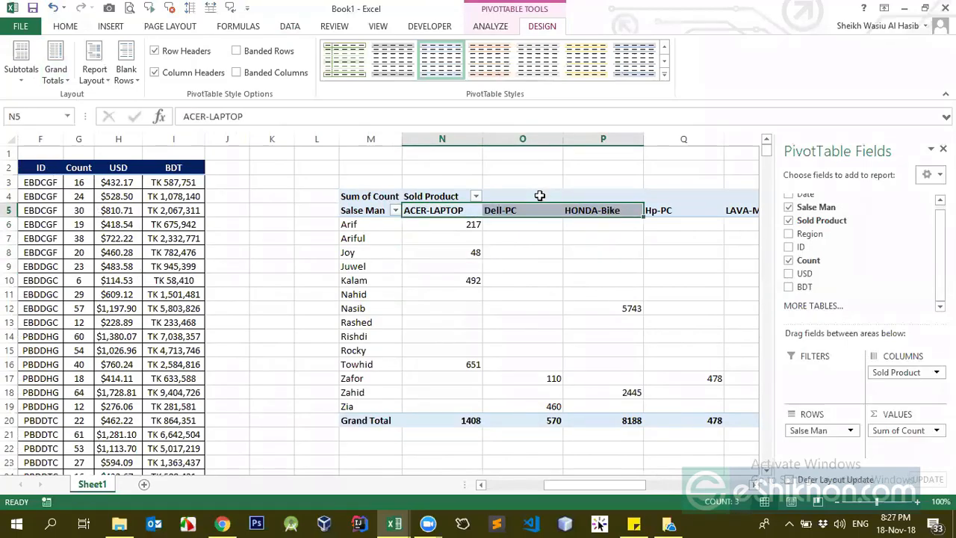
Apply the dark blue style from the first row of the Medium PivotTable styles.
{"action": "left_click", "coordinate": [540, 196]}
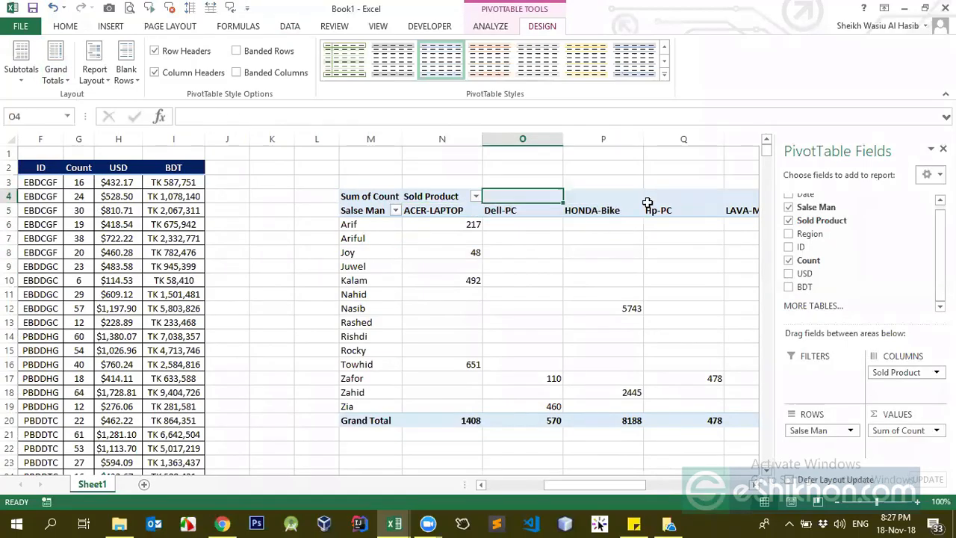
{"action": "left_click", "coordinate": [667, 76]}
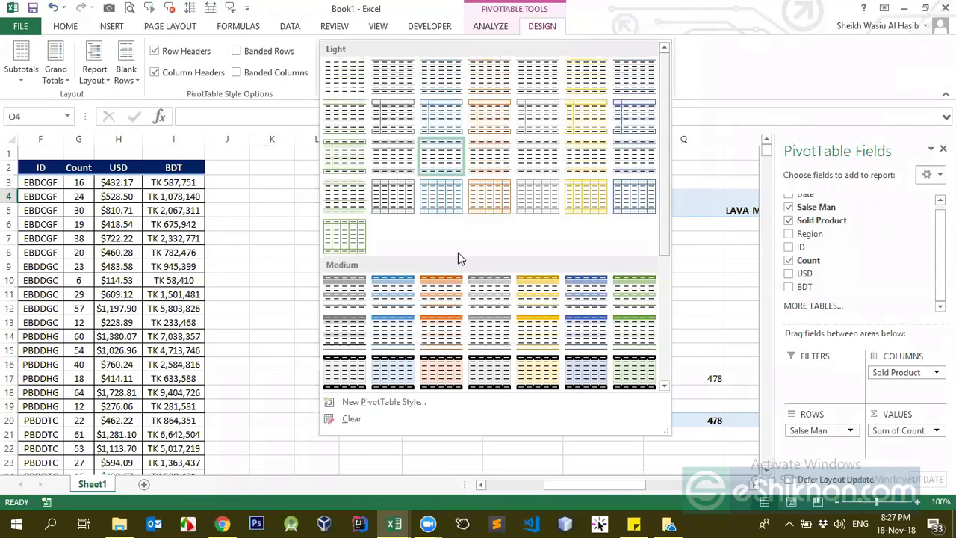
{"action": "scroll", "coordinate": [457, 258], "scroll_direction": "down", "scroll_amount": 3}
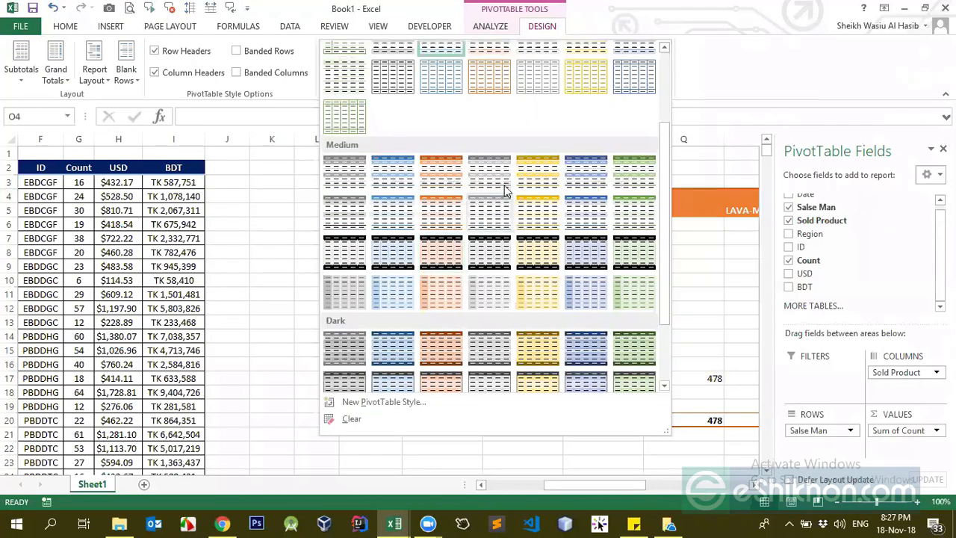
{"action": "left_click", "coordinate": [593, 180]}
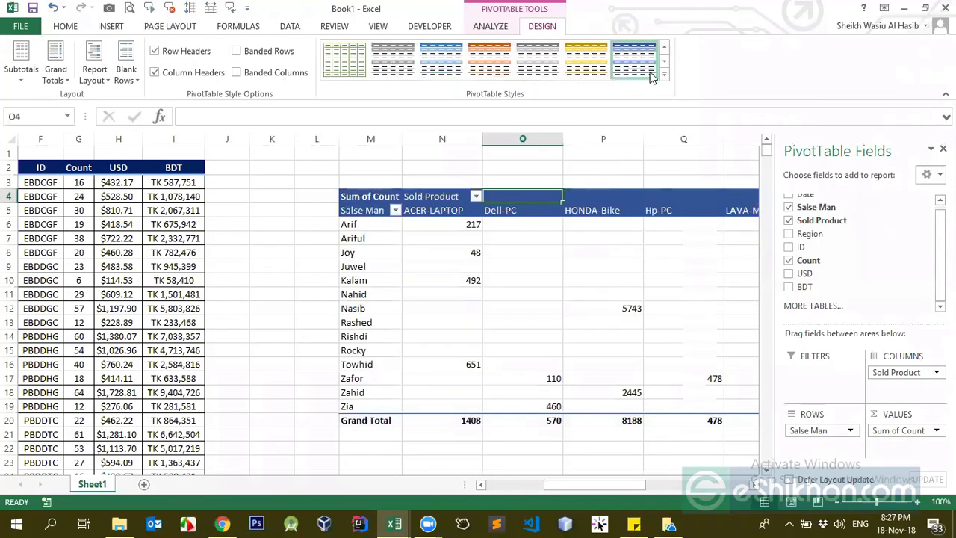
Inspect the PivotTable's Grand Total column for the salesmen and its Grand Total row for the products.
{"action": "left_click_drag", "start_coordinate": [623, 484], "coordinate": [727, 485]}
{"action": "left_click_drag", "start_coordinate": [704, 225], "coordinate": [700, 364]}
{"action": "left_click", "coordinate": [677, 203]}
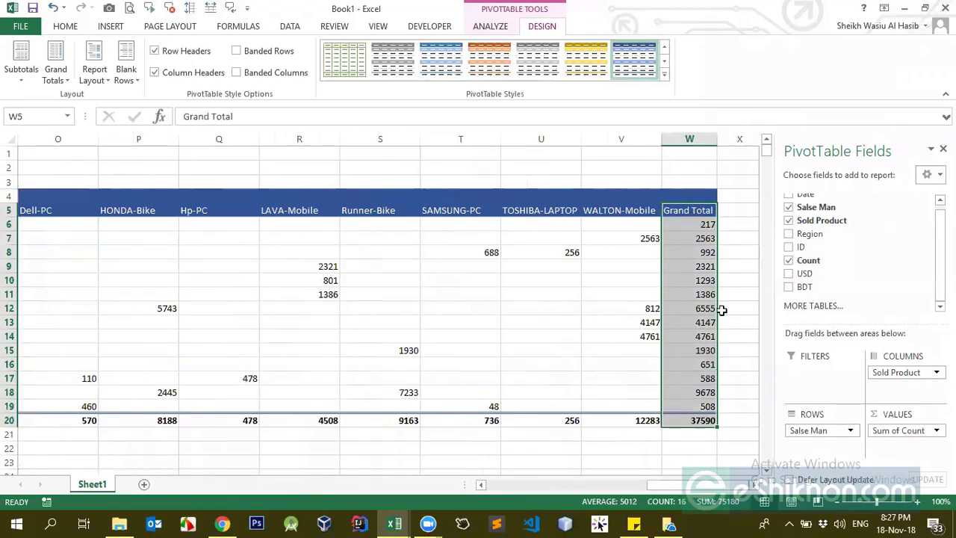
{"action": "left_click_drag", "start_coordinate": [590, 488], "coordinate": [436, 472]}
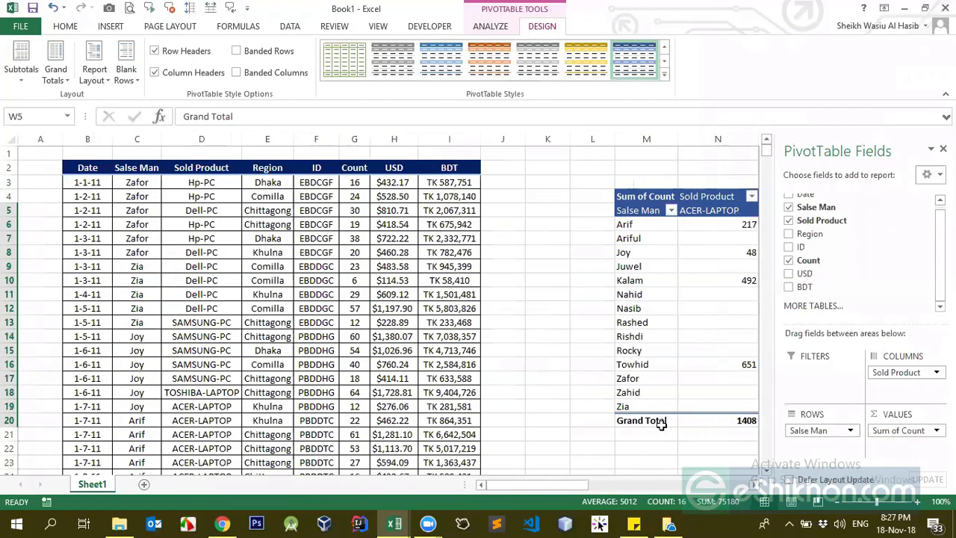
{"action": "left_click_drag", "start_coordinate": [661, 424], "coordinate": [732, 423]}
{"action": "left_click_drag", "start_coordinate": [562, 486], "coordinate": [706, 485]}
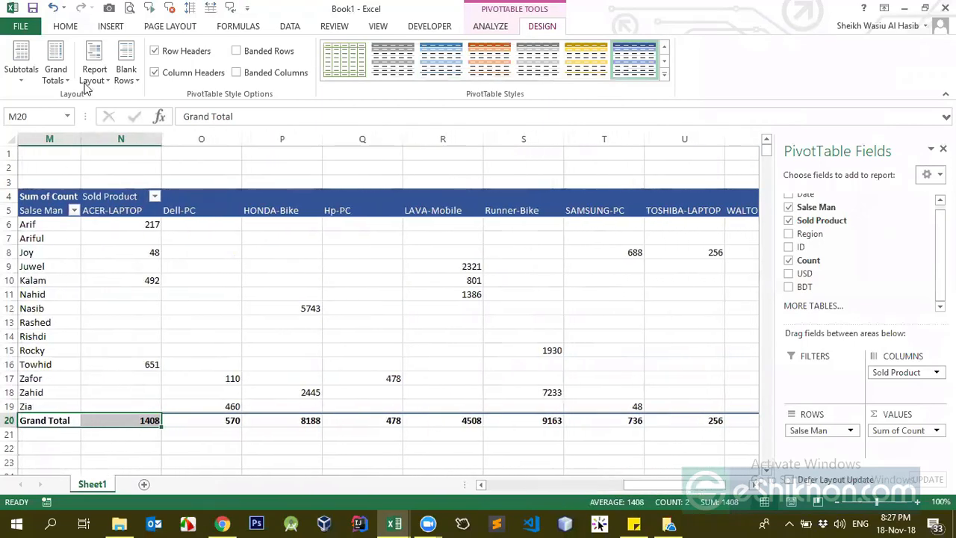
Turn off the PivotTable's grand totals for both rows and columns.
{"action": "left_click", "coordinate": [89, 86]}
{"action": "left_click", "coordinate": [63, 87]}
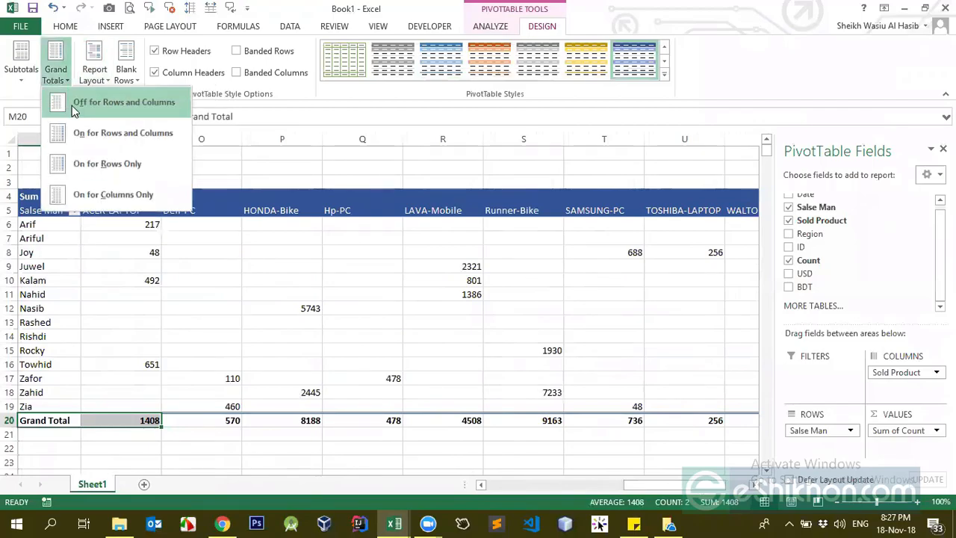
{"action": "left_click", "coordinate": [72, 105]}
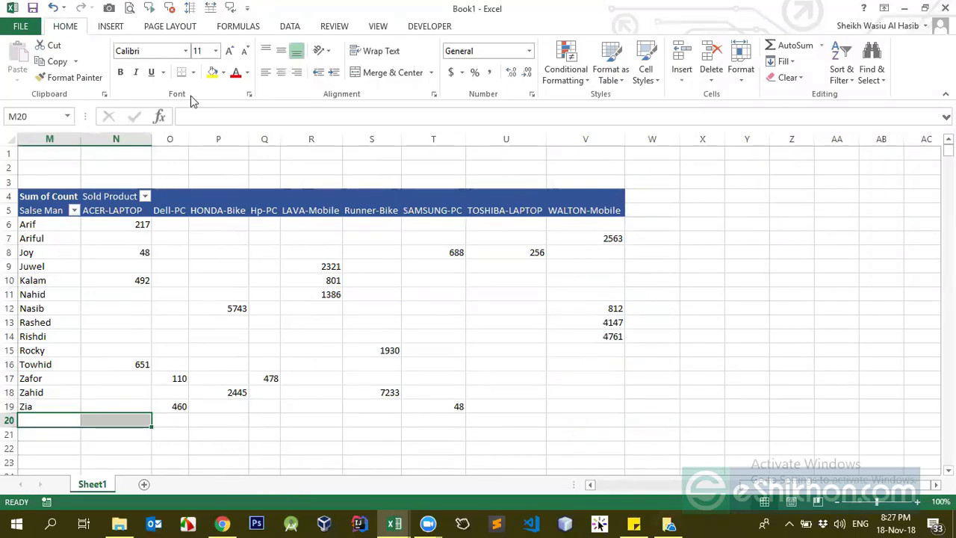
Turn the PivotTable's grand totals back on for both rows and columns.
{"action": "left_click", "coordinate": [302, 323]}
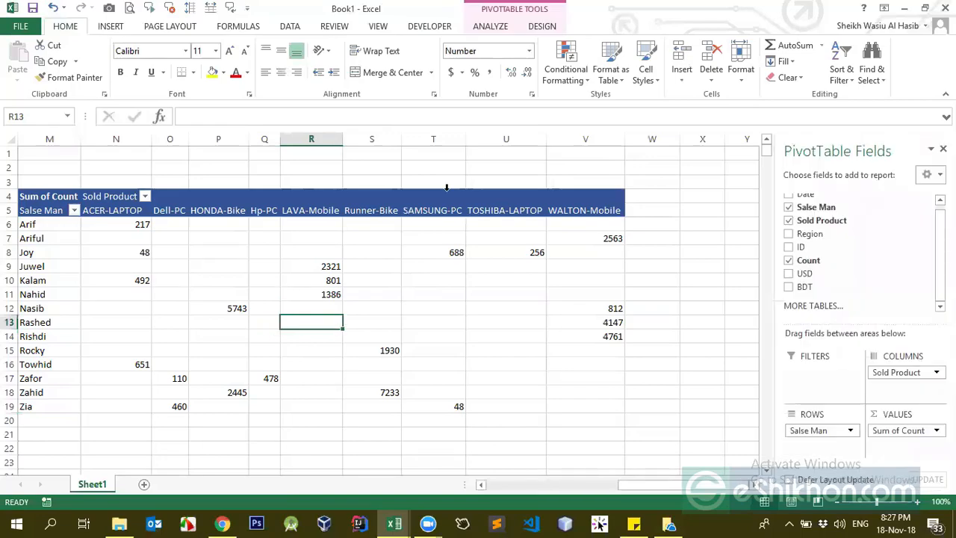
{"action": "left_click", "coordinate": [45, 309]}
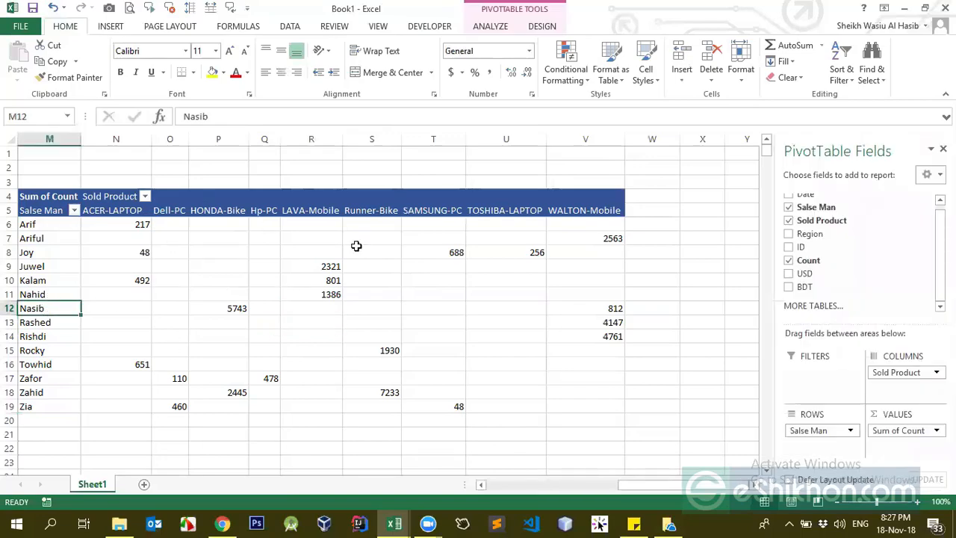
{"action": "left_click", "coordinate": [542, 26]}
{"action": "left_click", "coordinate": [56, 73]}
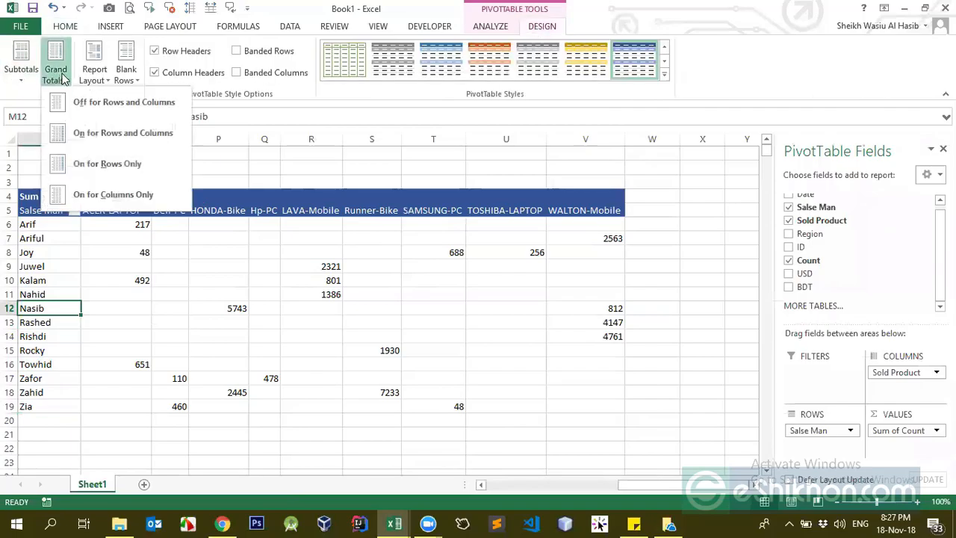
{"action": "left_click", "coordinate": [89, 140]}
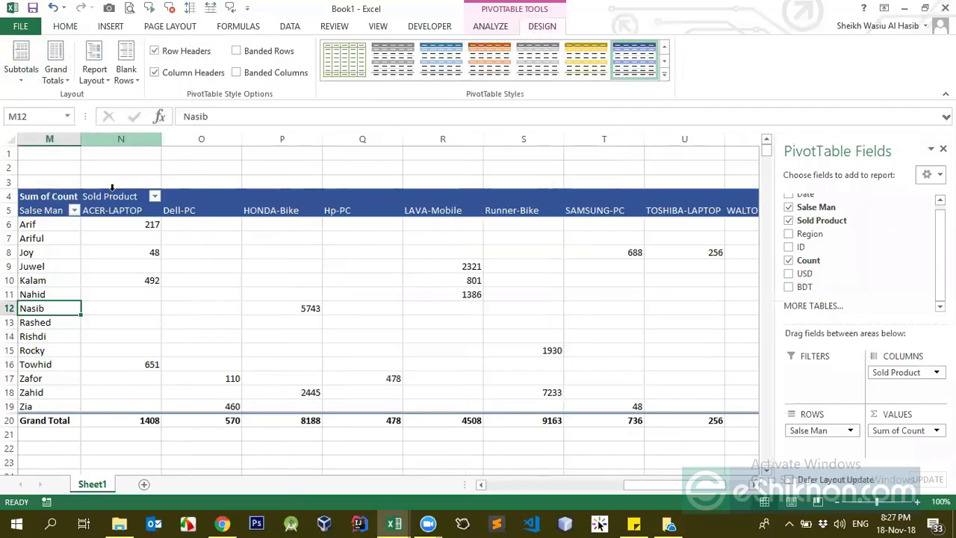
Trace how the first salesman's row and the ACER-LAPTOP column add up to their grand totals.
{"action": "left_click", "coordinate": [43, 422]}
{"action": "left_click_drag", "start_coordinate": [629, 492], "coordinate": [652, 491]}
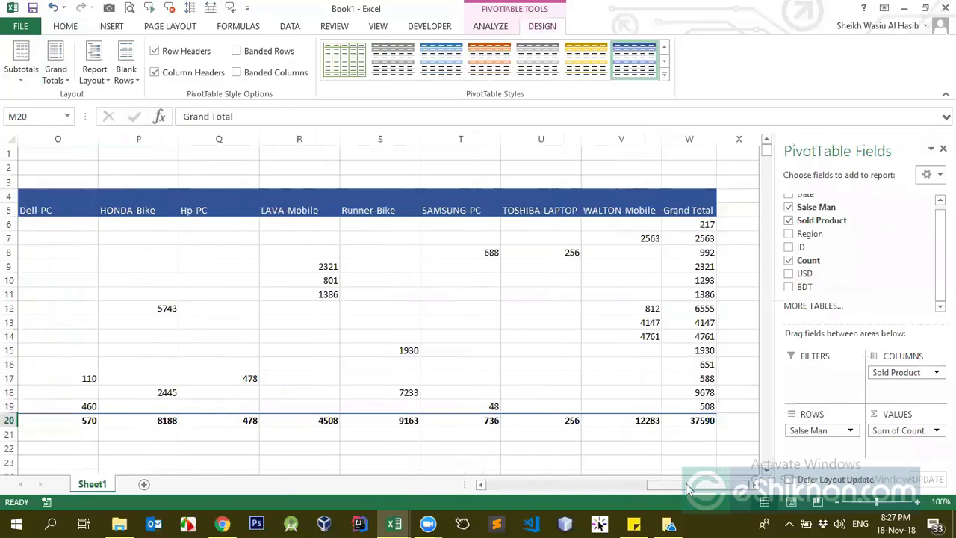
{"action": "left_click", "coordinate": [687, 224]}
{"action": "left_click_drag", "start_coordinate": [432, 235], "coordinate": [171, 223]}
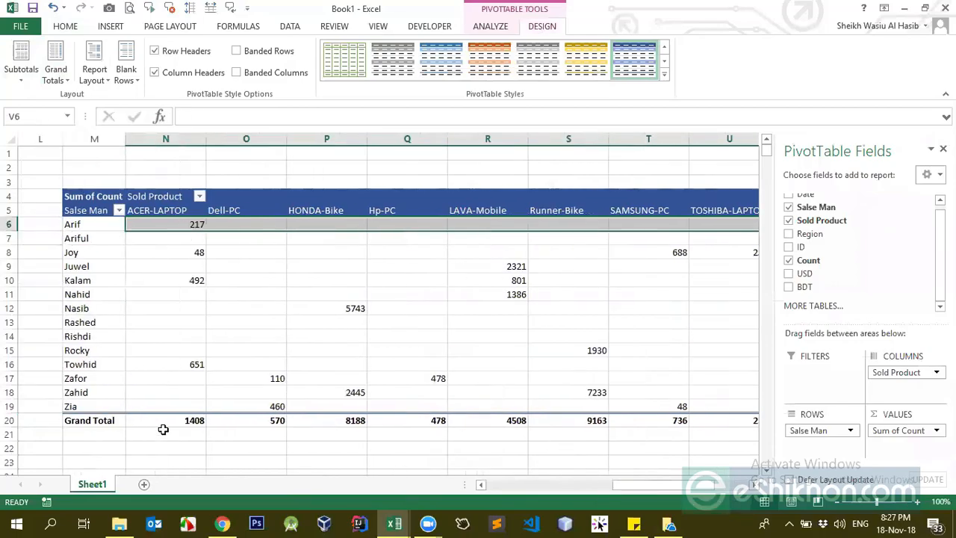
{"action": "left_click", "coordinate": [187, 424]}
{"action": "left_click_drag", "start_coordinate": [195, 228], "coordinate": [185, 404]}
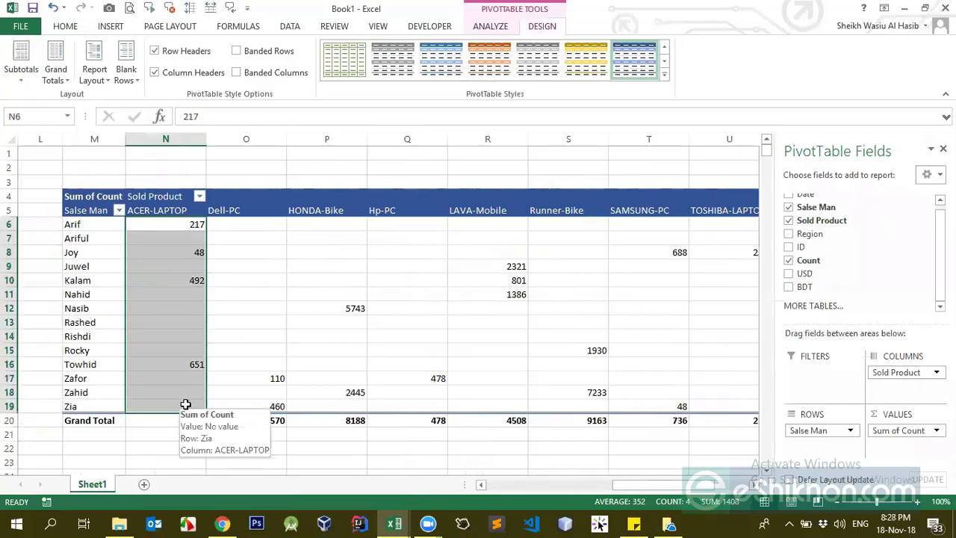
Toggle the PivotTable's row header formatting off and back on, and enable banded rows.
{"action": "left_click", "coordinate": [99, 241]}
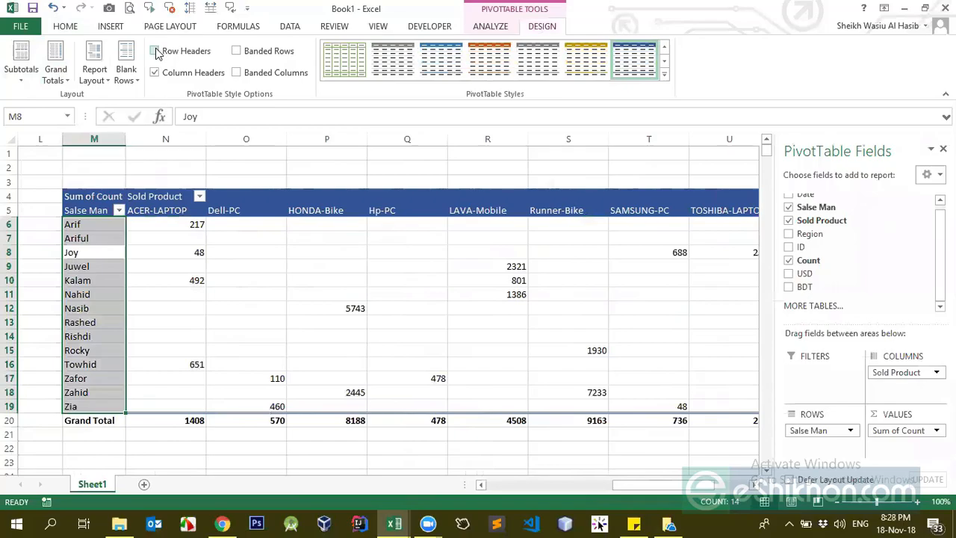
{"action": "left_click", "coordinate": [155, 51]}
{"action": "left_click", "coordinate": [155, 51]}
{"action": "left_click", "coordinate": [236, 50]}
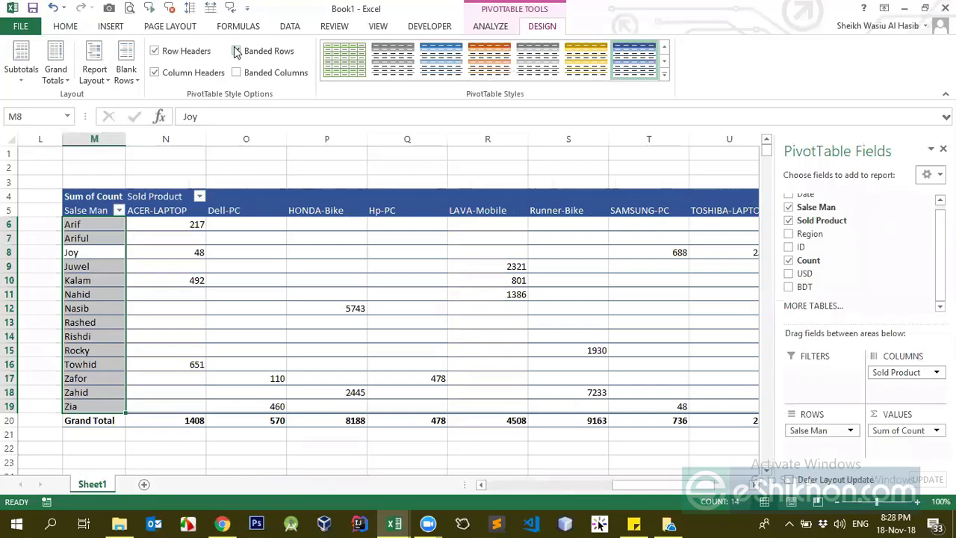
Switch off the PivotTable's row header formatting, toggle banded rows off and back on, and inspect the row banding.
{"action": "left_click", "coordinate": [236, 51]}
{"action": "left_click", "coordinate": [155, 50]}
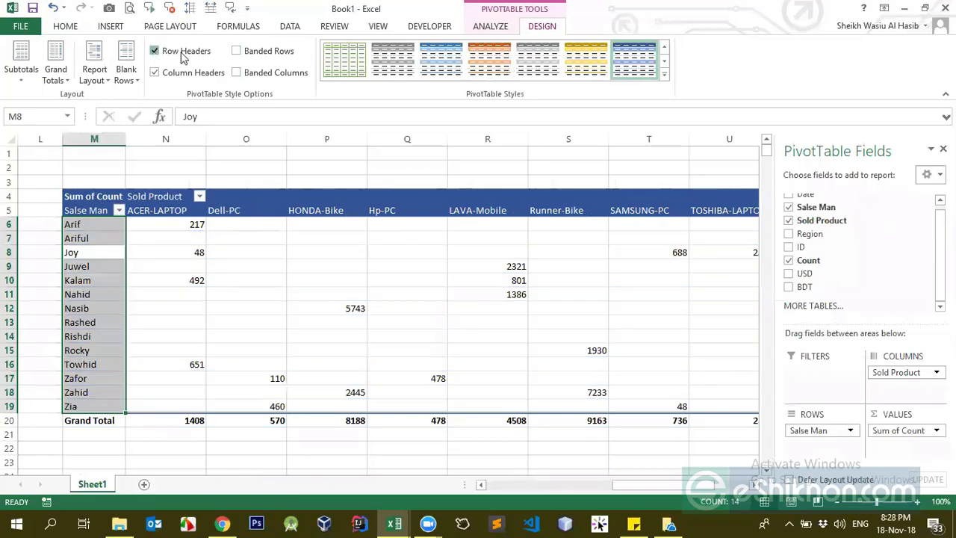
{"action": "left_click", "coordinate": [236, 51]}
{"action": "left_click_drag", "start_coordinate": [198, 252], "coordinate": [434, 252]}
{"action": "left_click_drag", "start_coordinate": [112, 308], "coordinate": [309, 310]}
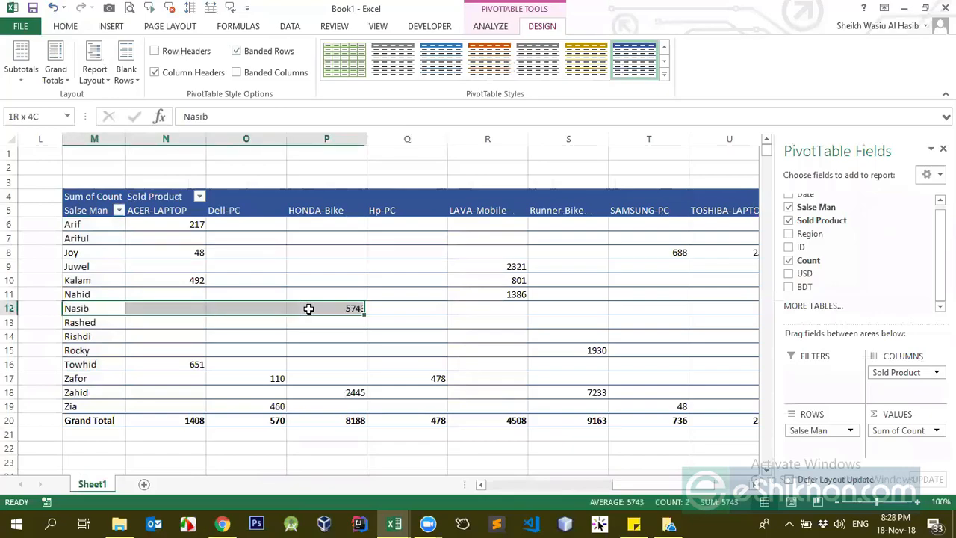
Replace the PivotTable's banded rows with banded columns and inspect the banding along the Hp-PC column.
{"action": "left_click", "coordinate": [236, 50]}
{"action": "left_click", "coordinate": [237, 72]}
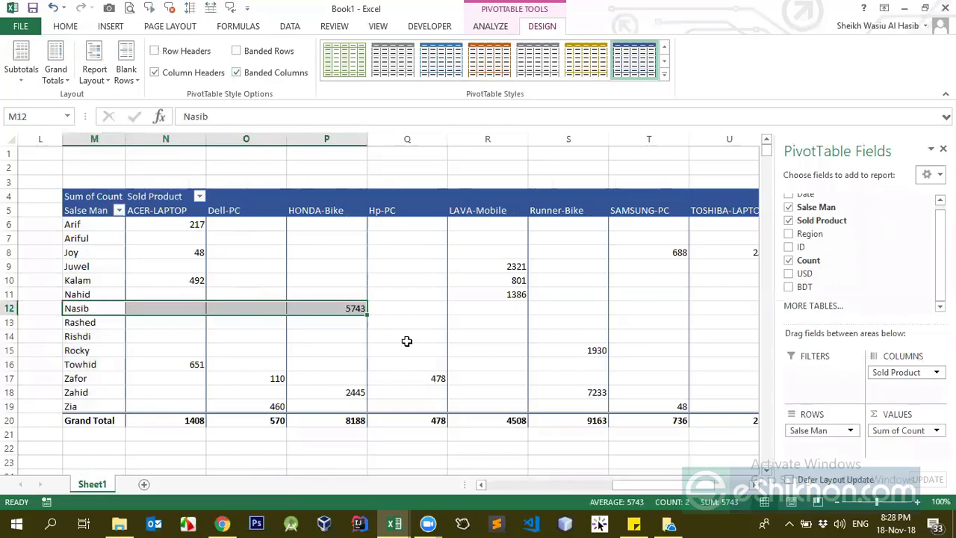
{"action": "left_click_drag", "start_coordinate": [404, 239], "coordinate": [413, 396]}
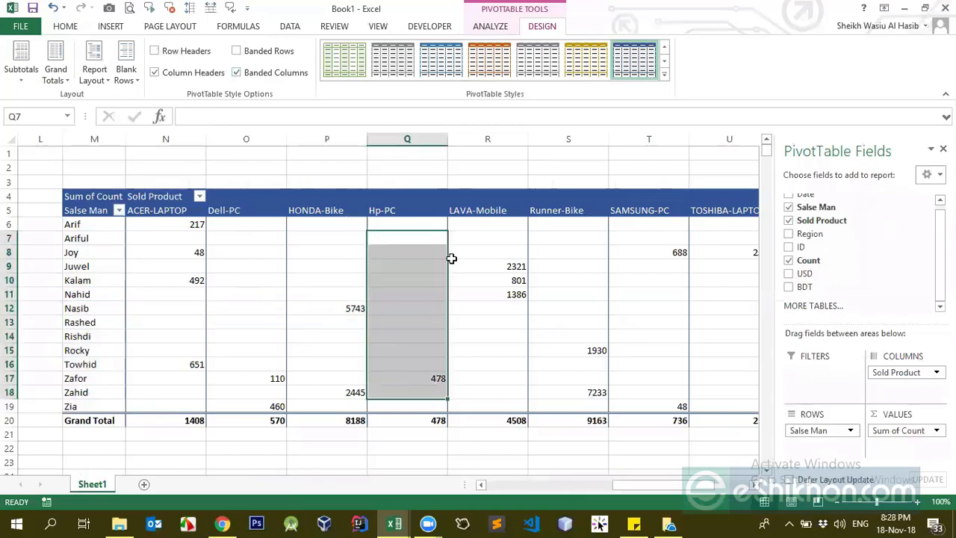
Remove the banded columns, toggle column header formatting off and back on, and re-enable row header formatting.
{"action": "left_click", "coordinate": [236, 72]}
{"action": "left_click", "coordinate": [154, 73]}
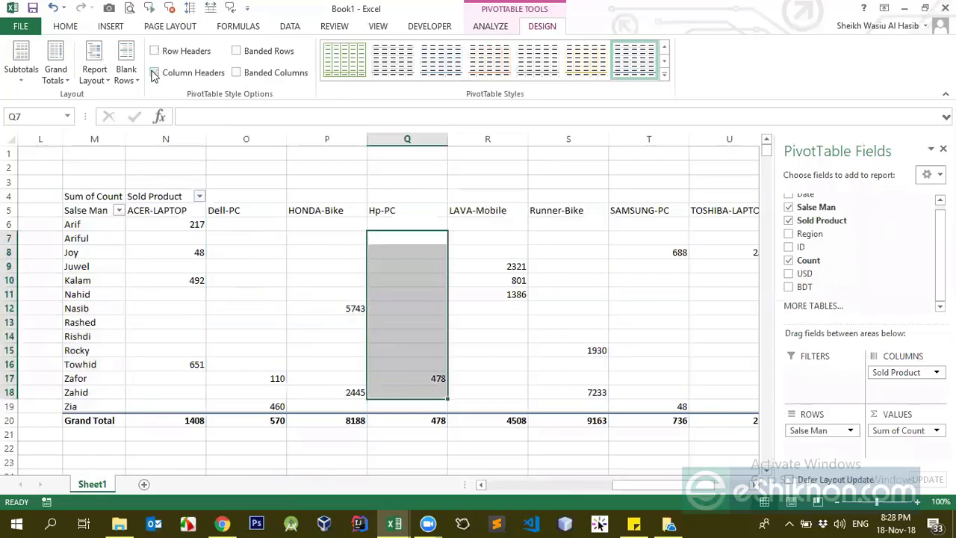
{"action": "left_click", "coordinate": [154, 73]}
{"action": "left_click", "coordinate": [154, 51]}
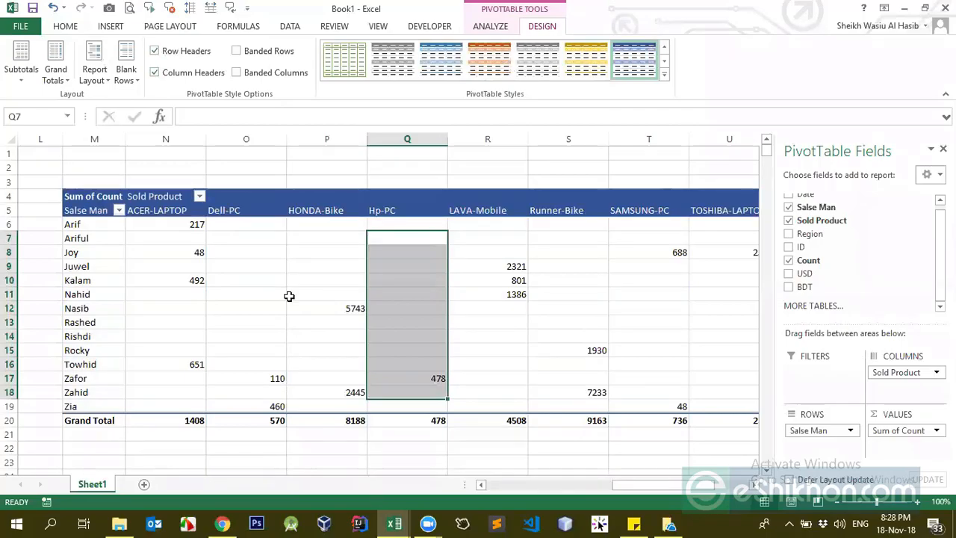
{"action": "left_click", "coordinate": [290, 297]}
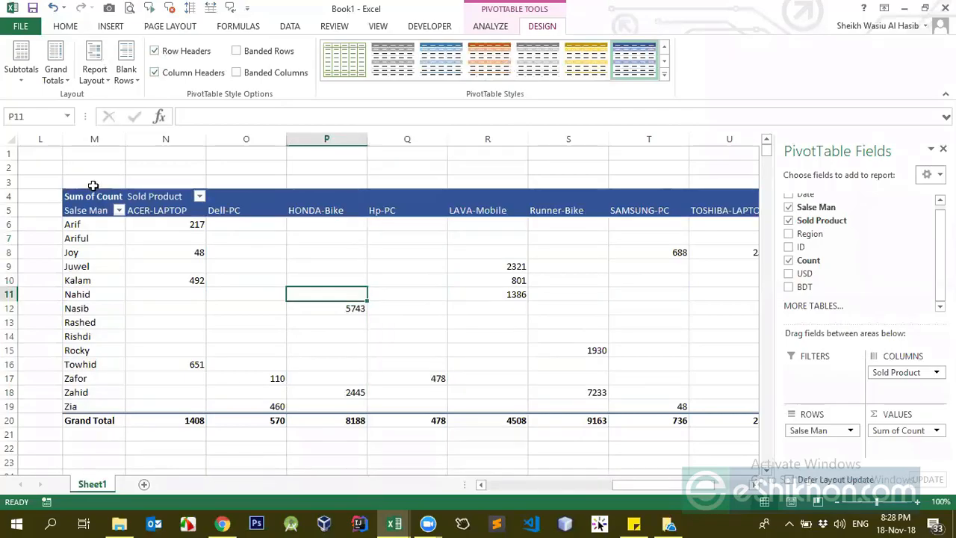
{"action": "left_click", "coordinate": [26, 77]}
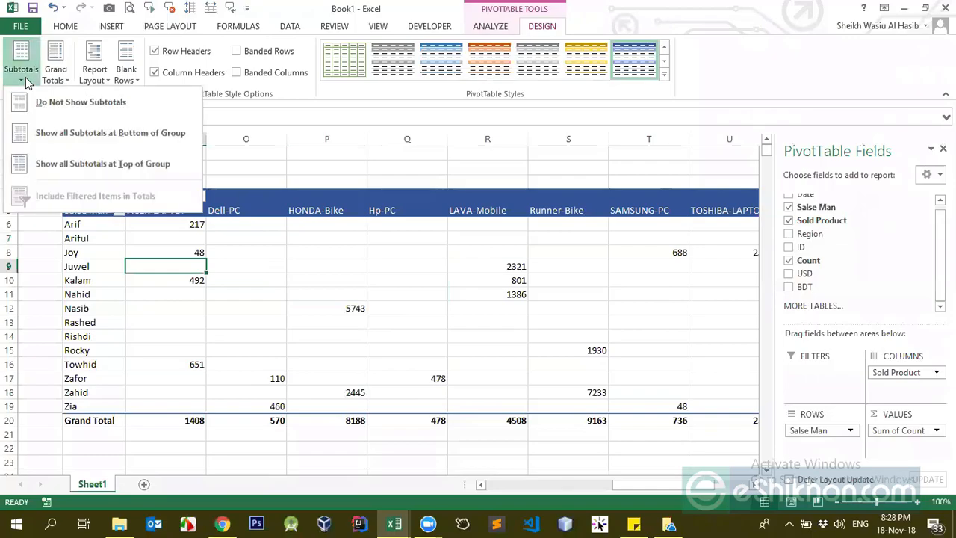
{"action": "left_click", "coordinate": [59, 79]}
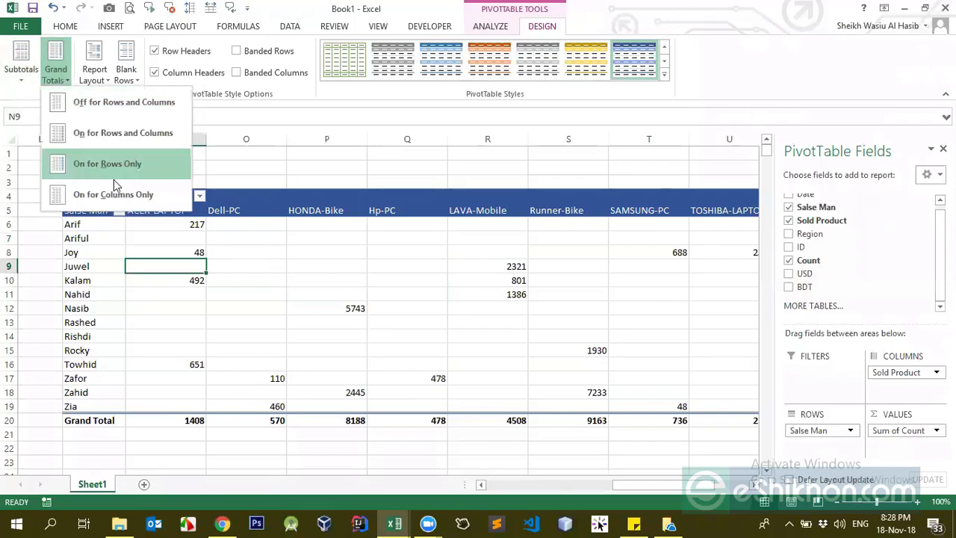
{"action": "left_click", "coordinate": [499, 28]}
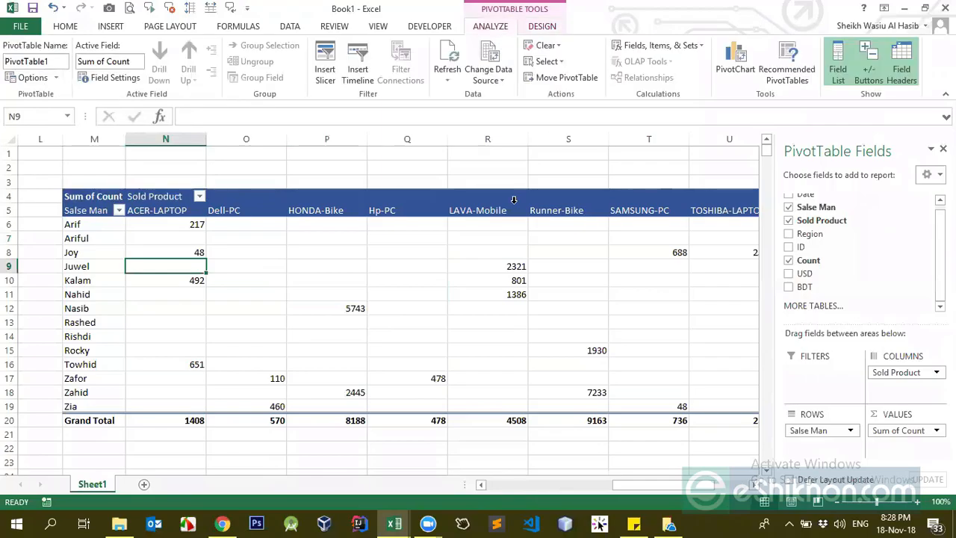
{"action": "left_click_drag", "start_coordinate": [638, 490], "coordinate": [462, 502]}
{"action": "left_click_drag", "start_coordinate": [709, 482], "coordinate": [598, 482]}
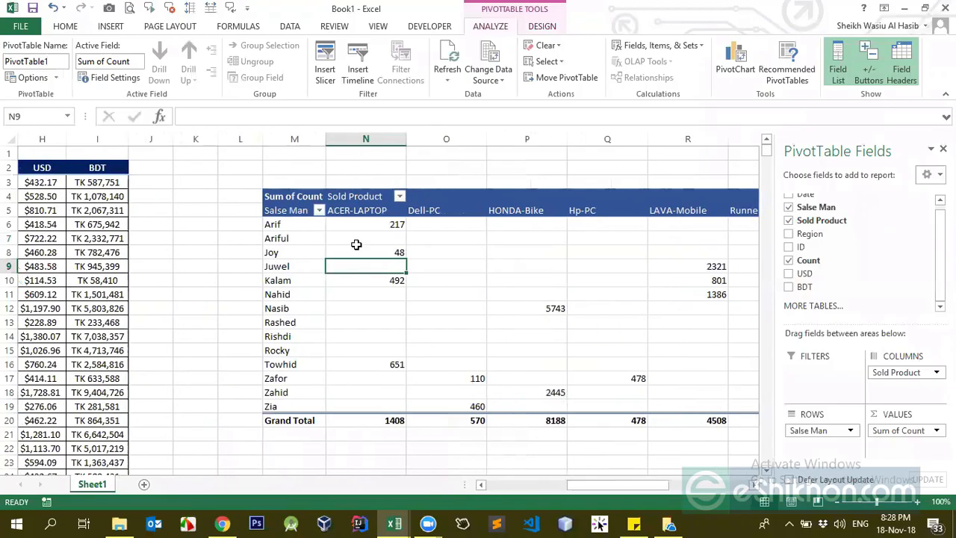
{"action": "left_click", "coordinate": [319, 211]}
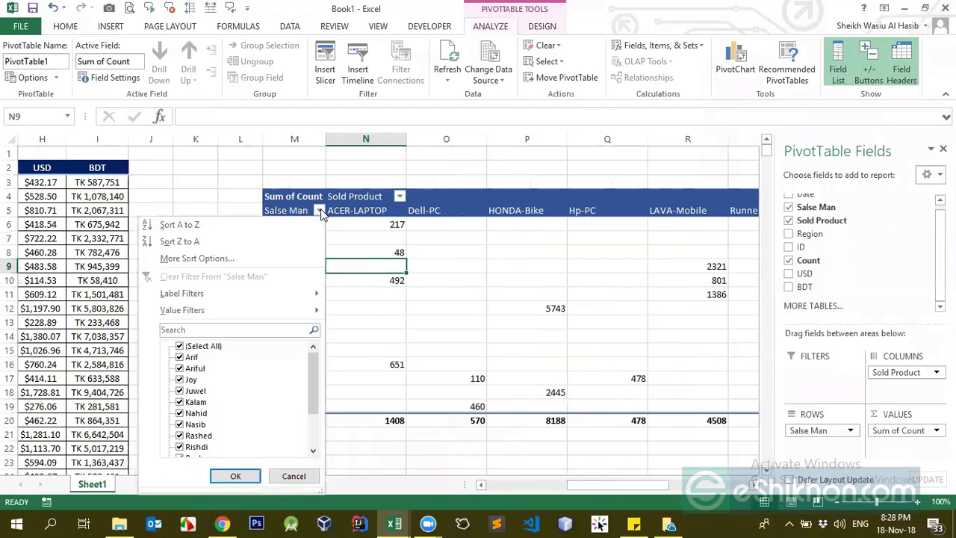
{"action": "left_click", "coordinate": [319, 211]}
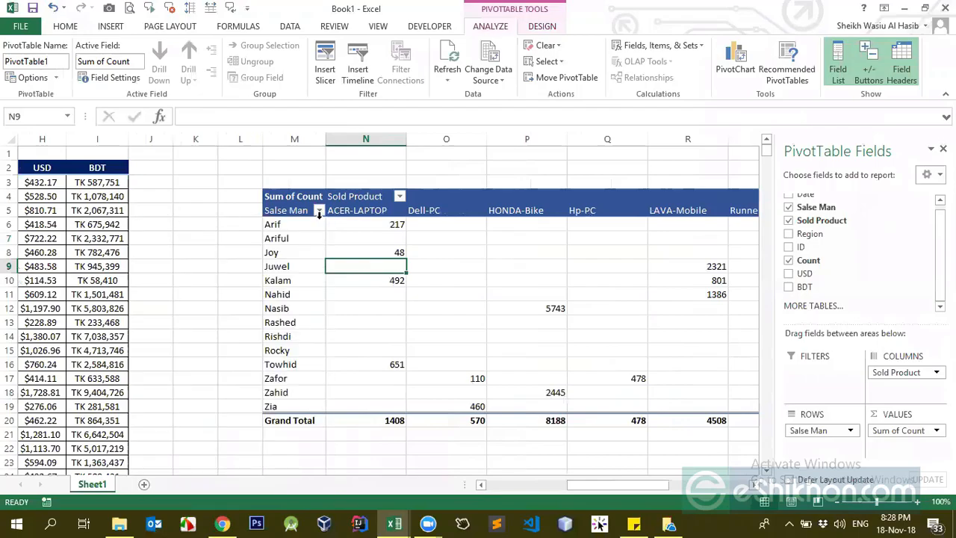
Filter the Sold Product field to only Hp-PC, look at the matching salesman, and undo the filter.
{"action": "left_click", "coordinate": [400, 197]}
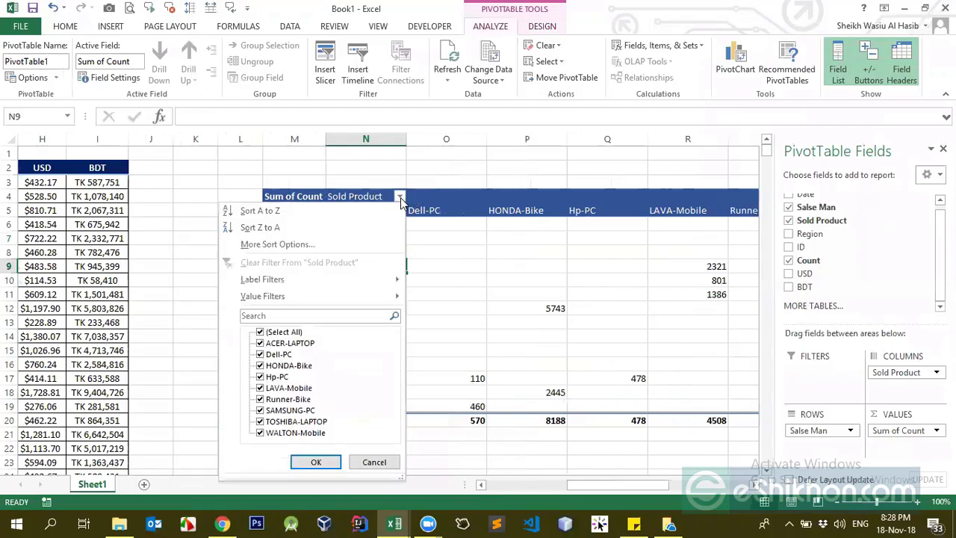
{"action": "left_click", "coordinate": [401, 197]}
{"action": "left_click", "coordinate": [401, 197]}
{"action": "left_click", "coordinate": [263, 334]}
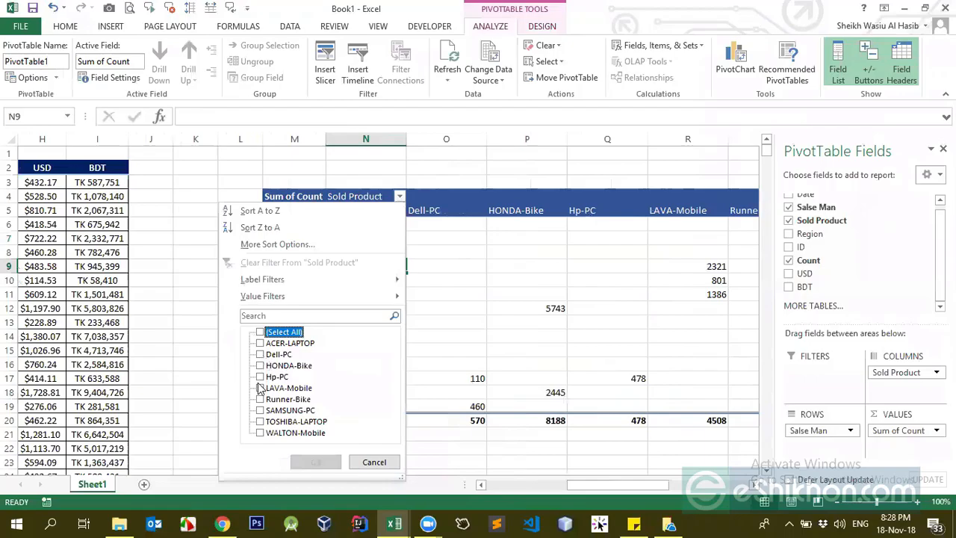
{"action": "left_click", "coordinate": [260, 377]}
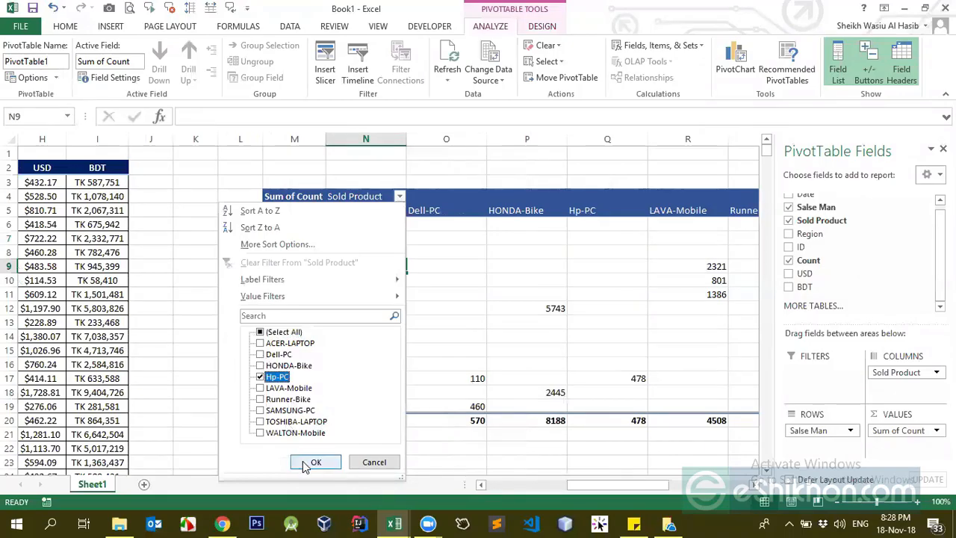
{"action": "left_click", "coordinate": [309, 462]}
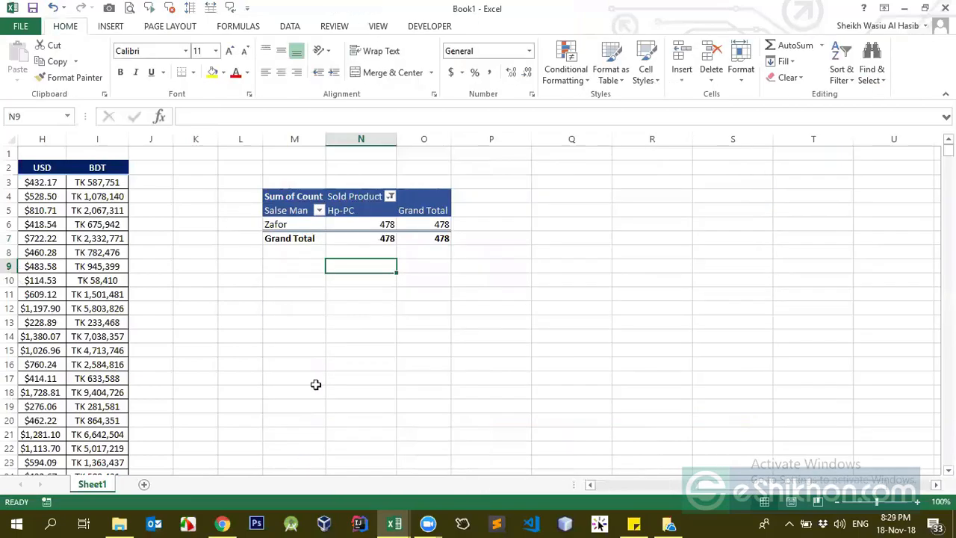
{"action": "left_click", "coordinate": [303, 224]}
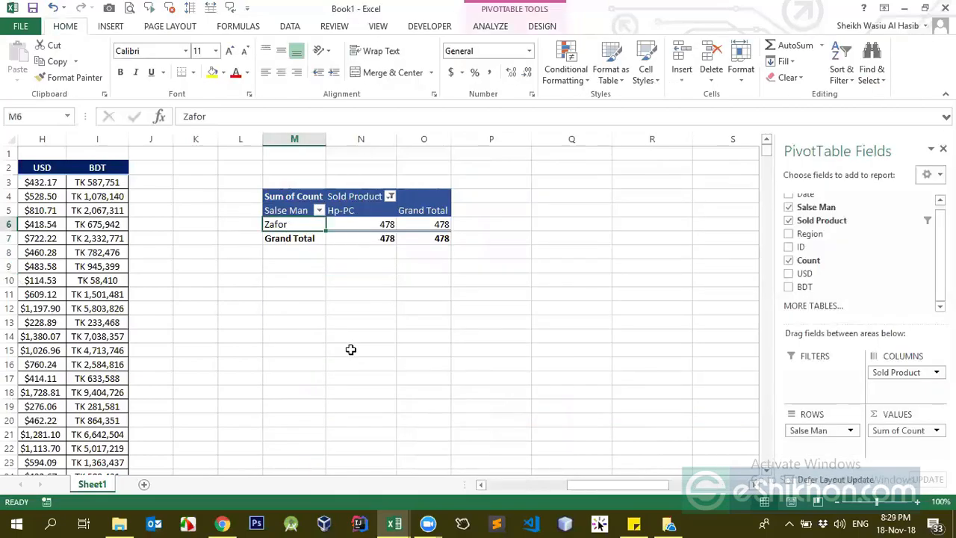
{"action": "key", "text": "ctrl+z"}
Filter the Sold Product field to only Dell-PC, look at its column, and undo the filter.
{"action": "left_click", "coordinate": [398, 196]}
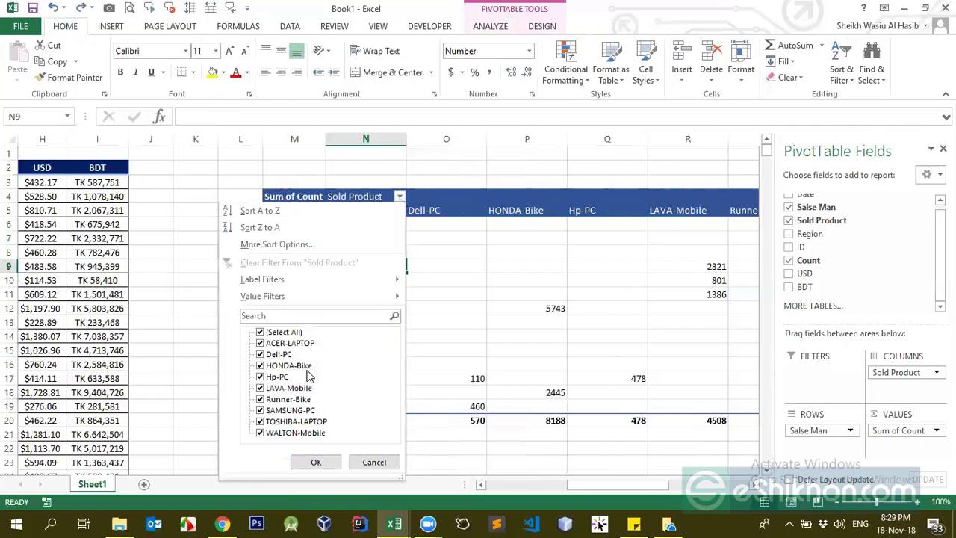
{"action": "left_click", "coordinate": [259, 333]}
{"action": "left_click", "coordinate": [260, 354]}
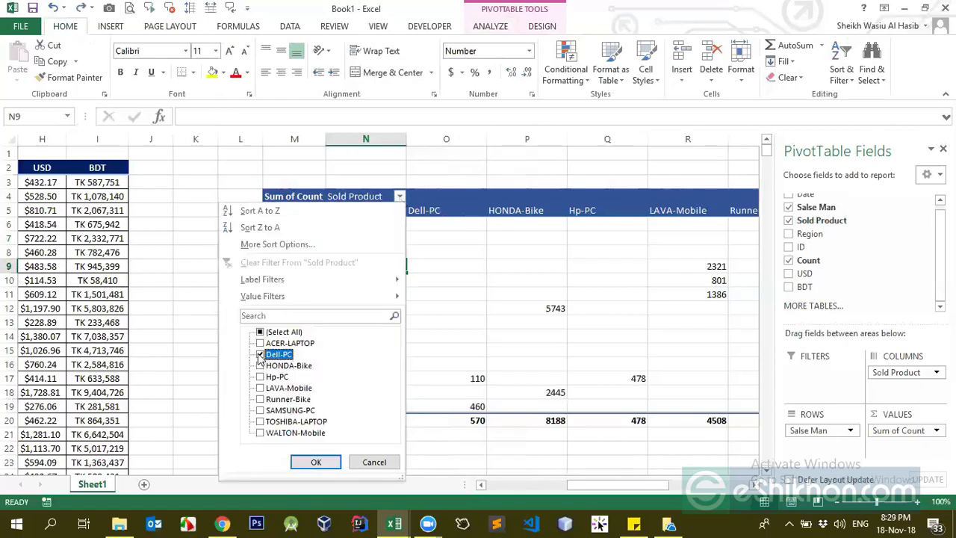
{"action": "left_click", "coordinate": [314, 462]}
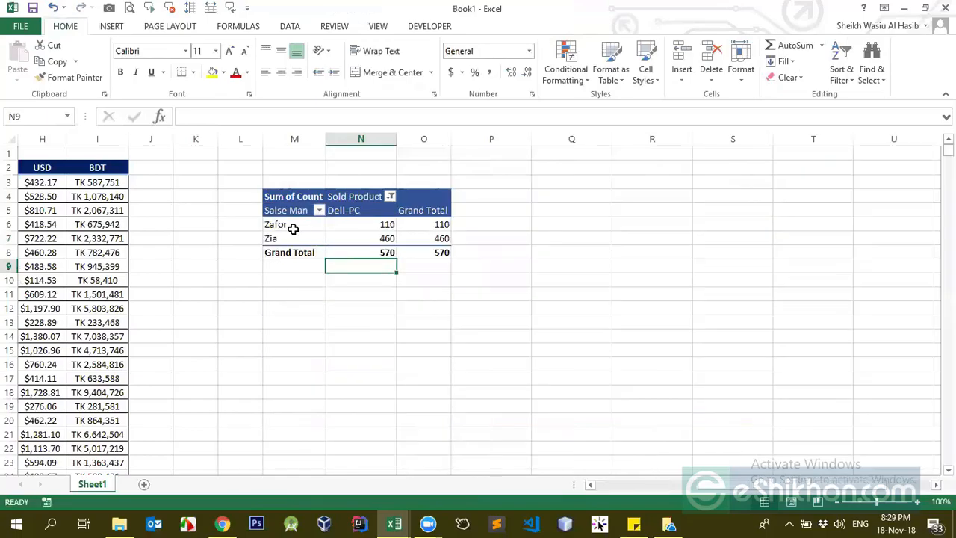
{"action": "left_click", "coordinate": [333, 204]}
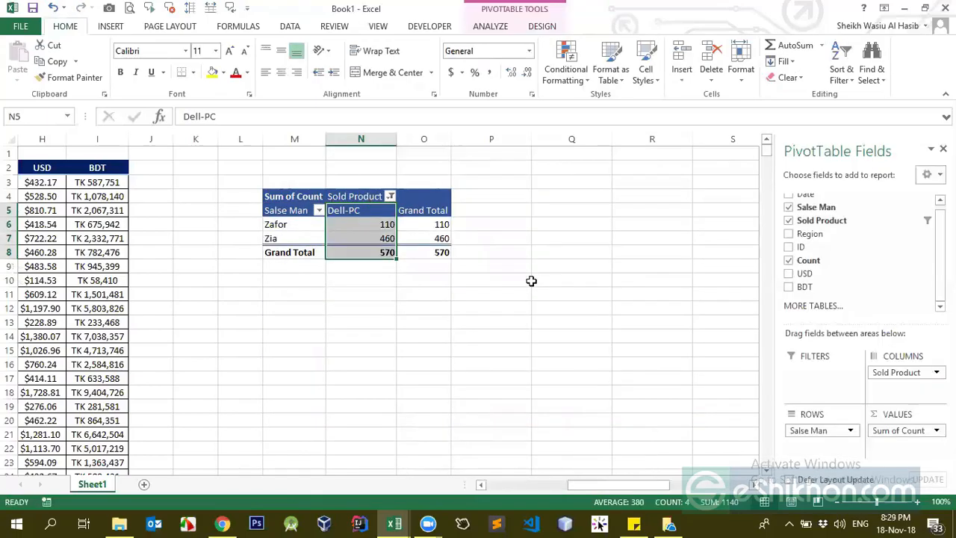
{"action": "key", "text": "ctrl+z"}
Try moving the Sold Product field from the PivotTable's columns to its report filters, and undo the move.
{"action": "left_click", "coordinate": [349, 203]}
{"action": "left_click", "coordinate": [353, 214]}
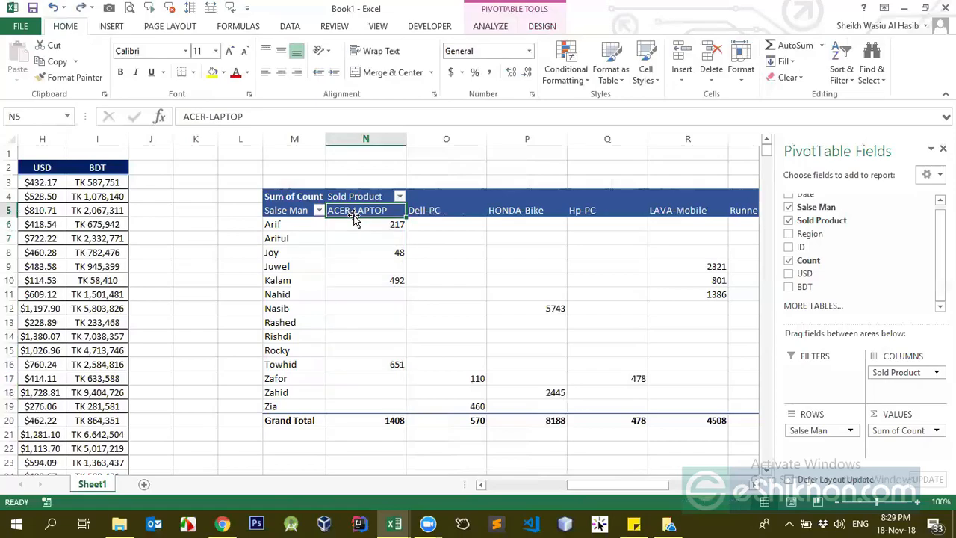
{"action": "left_click", "coordinate": [367, 186]}
{"action": "left_click", "coordinate": [363, 197]}
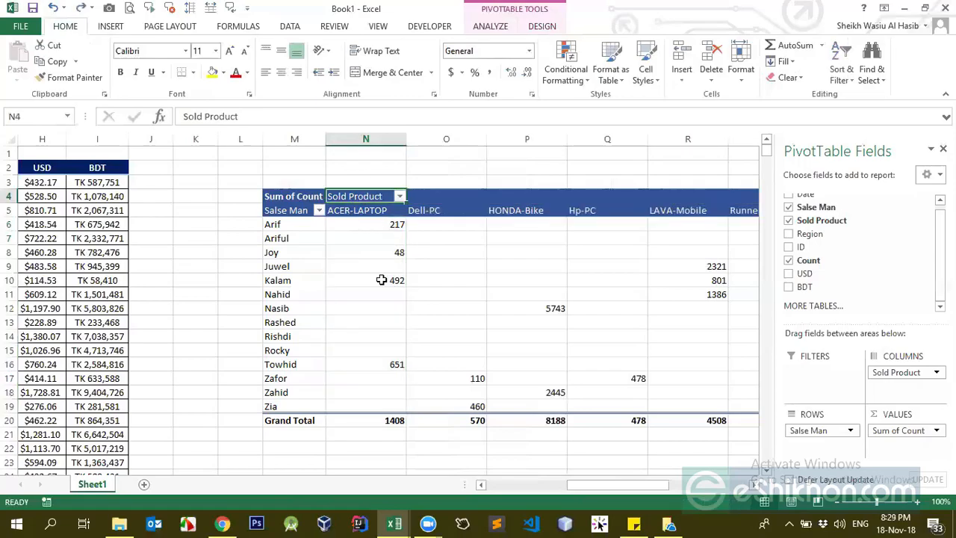
{"action": "left_click_drag", "start_coordinate": [940, 274], "coordinate": [940, 262]}
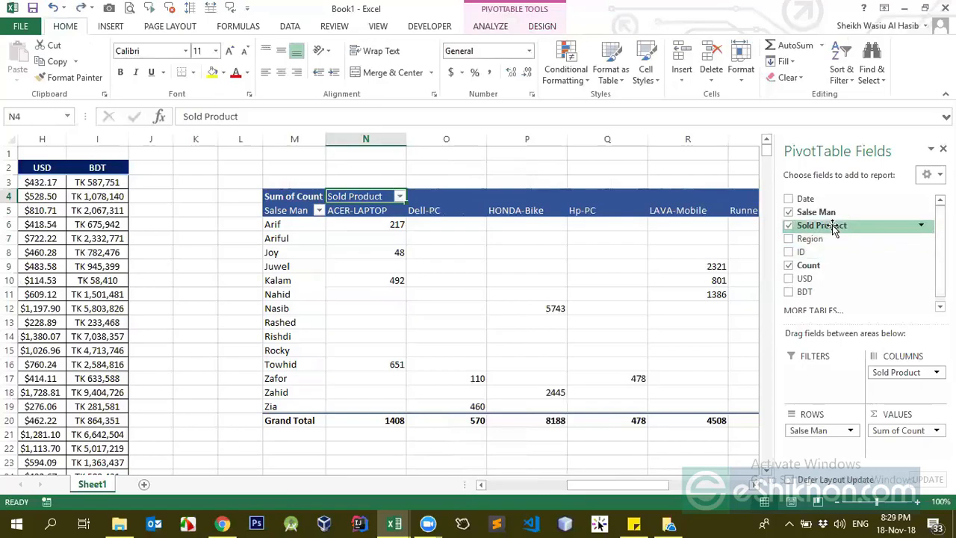
{"action": "left_click_drag", "start_coordinate": [833, 224], "coordinate": [827, 379]}
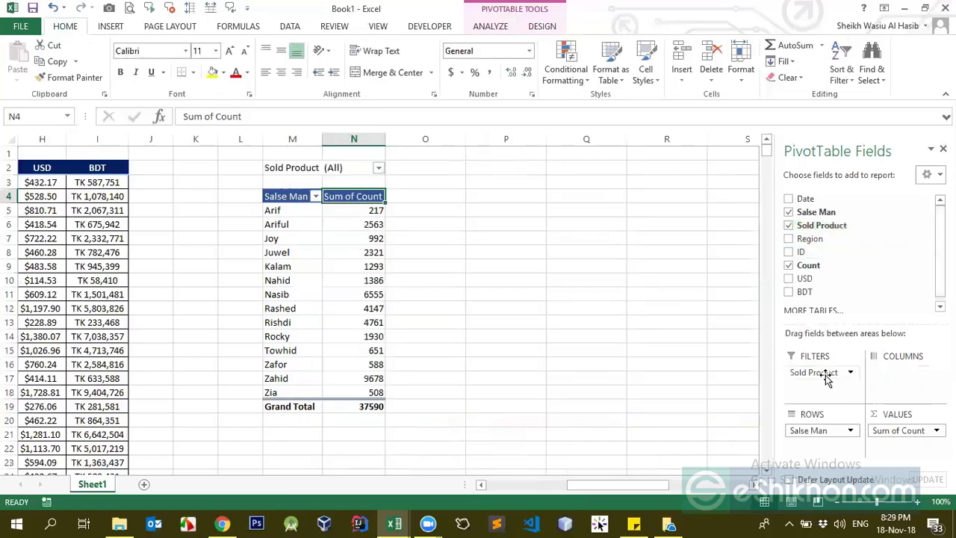
{"action": "key", "text": "ctrl+z"}
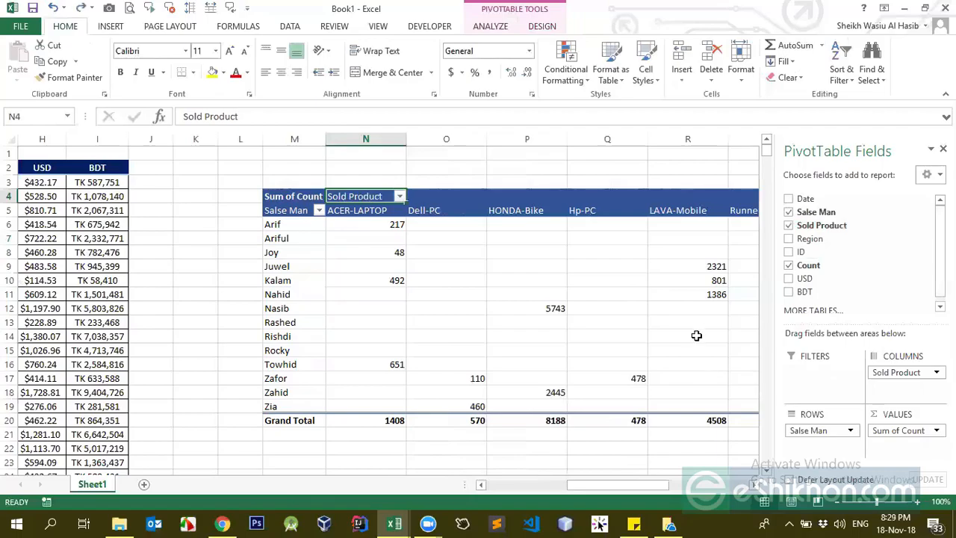
Add the Region field to the PivotTable as a report filter and compare it with the Sold Product filter list.
{"action": "left_click_drag", "start_coordinate": [819, 241], "coordinate": [811, 379]}
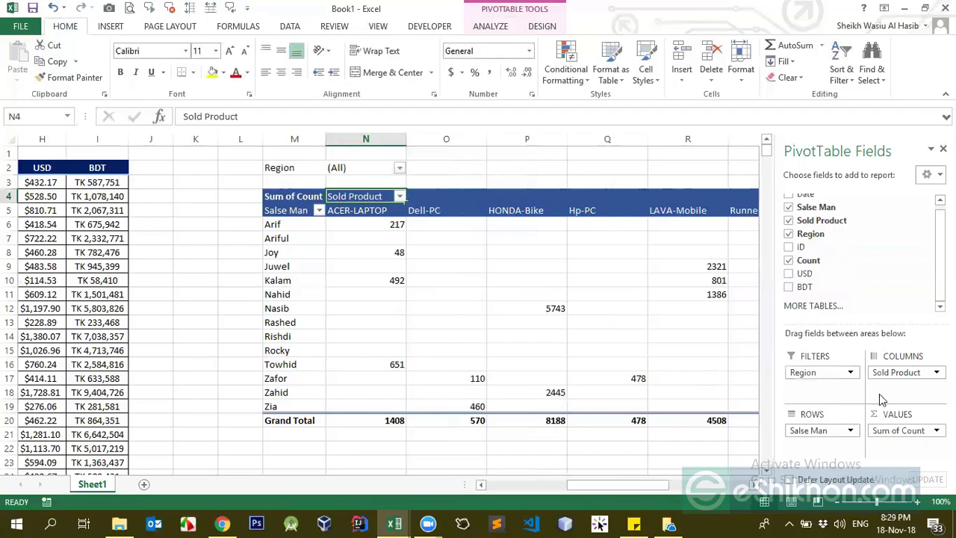
{"action": "left_click", "coordinate": [288, 169]}
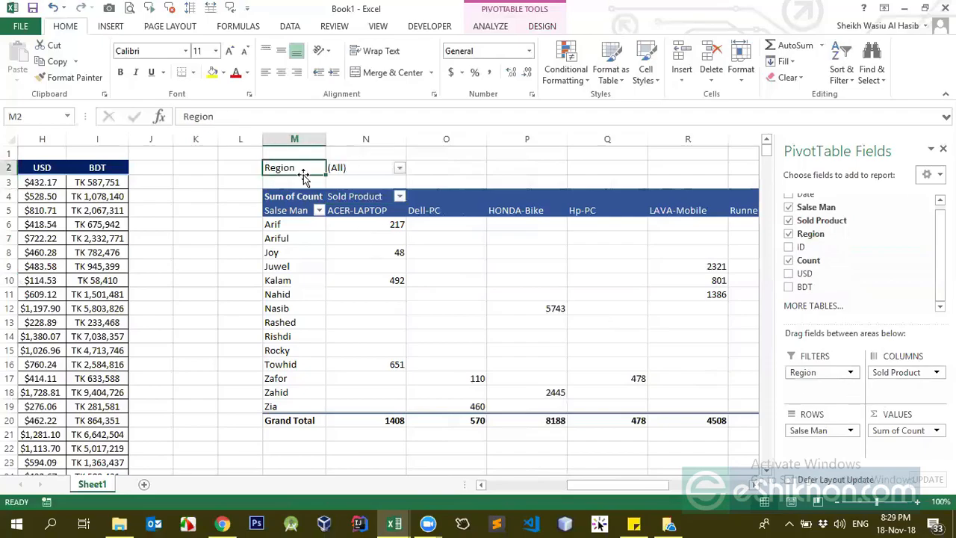
{"action": "left_click_drag", "start_coordinate": [305, 167], "coordinate": [353, 168]}
{"action": "left_click", "coordinate": [433, 166]}
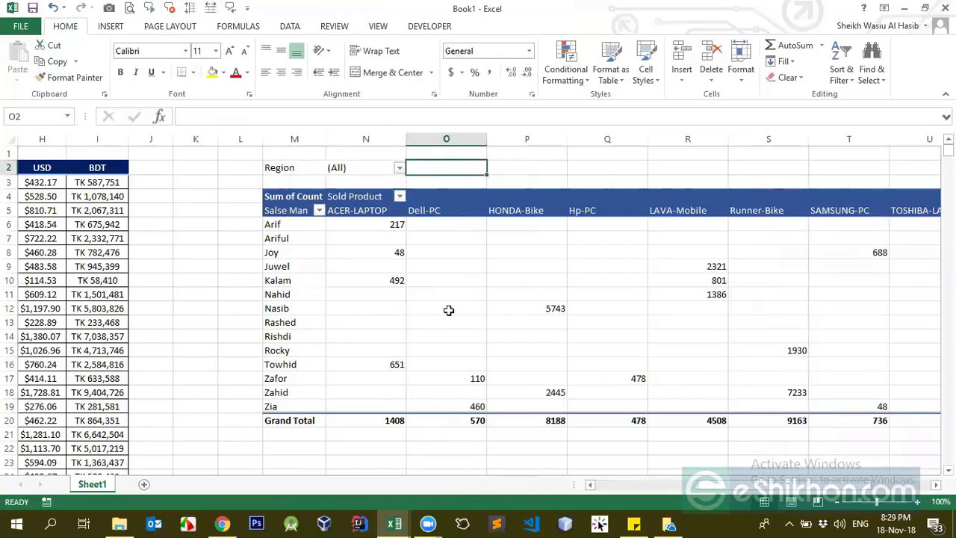
{"action": "left_click", "coordinate": [399, 196]}
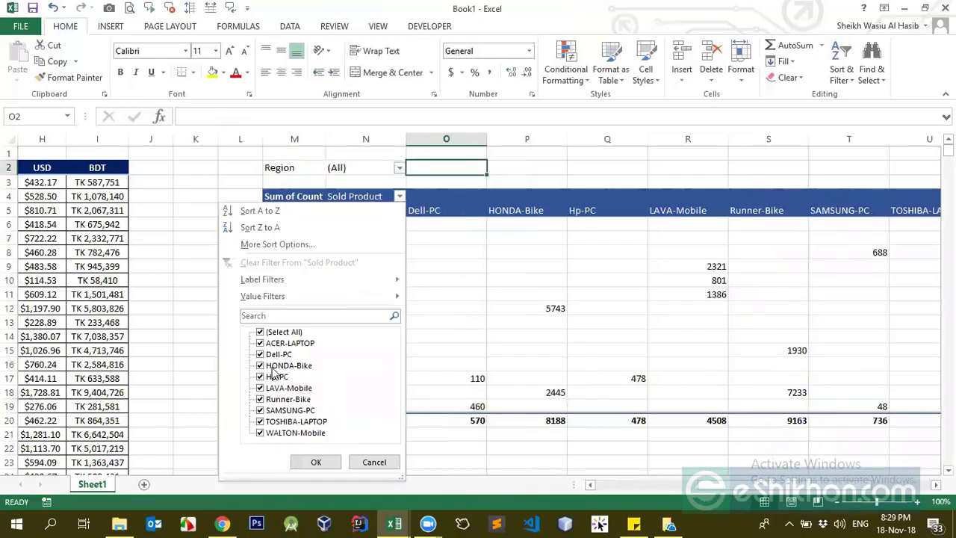
{"action": "left_click", "coordinate": [414, 172]}
Filter the PivotTable report by the Comilla region.
{"action": "left_click", "coordinate": [399, 170]}
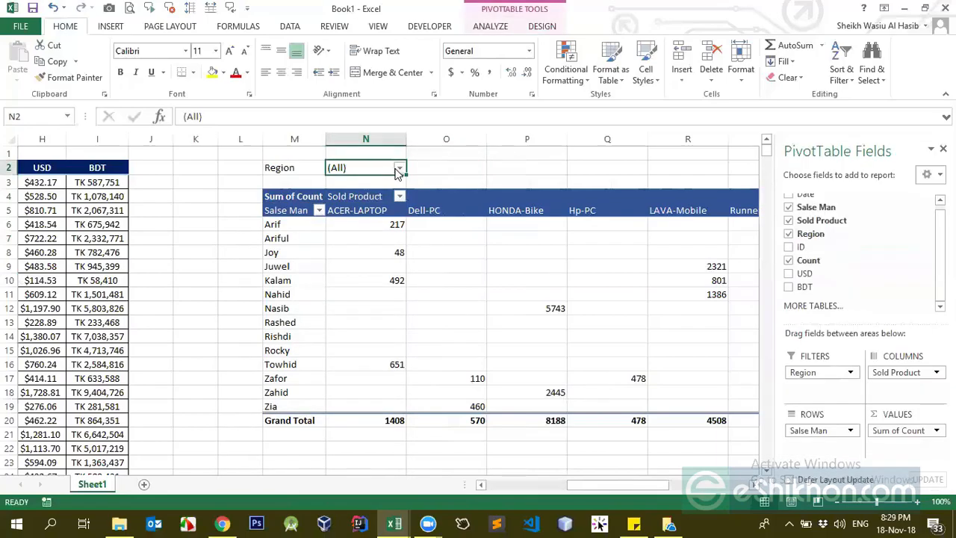
{"action": "left_click", "coordinate": [398, 170]}
{"action": "left_click", "coordinate": [278, 214]}
{"action": "left_click", "coordinate": [270, 234]}
{"action": "left_click", "coordinate": [278, 212]}
{"action": "left_click", "coordinate": [269, 235]}
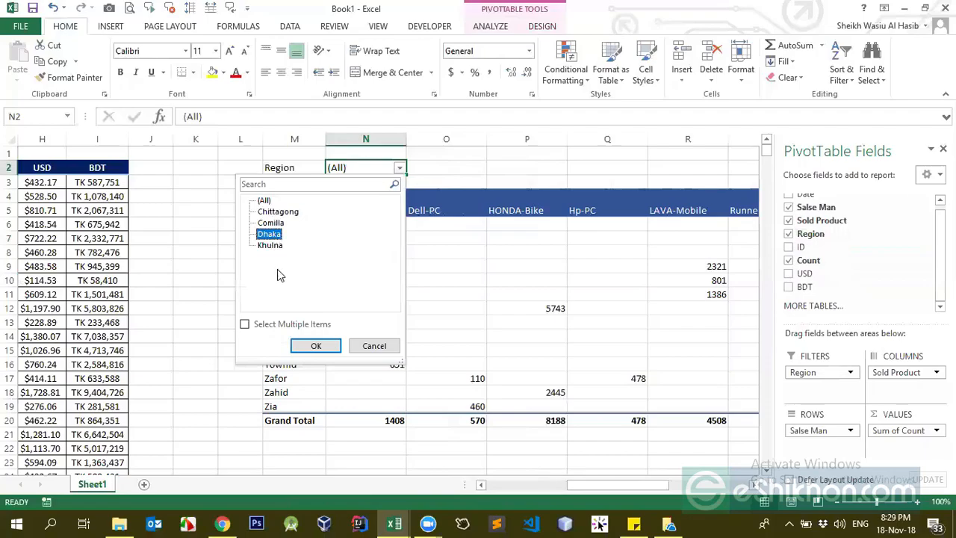
{"action": "left_click", "coordinate": [277, 212]}
{"action": "left_click", "coordinate": [271, 224]}
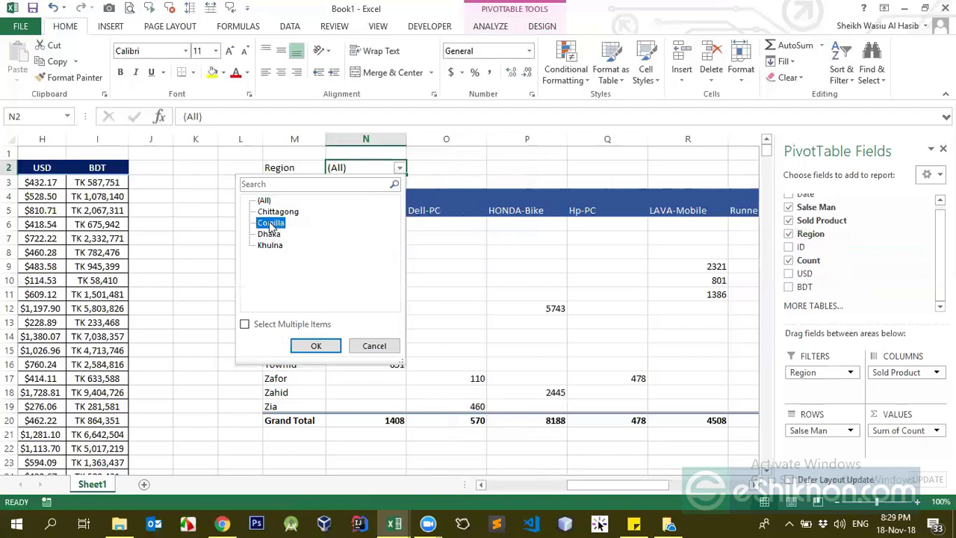
{"action": "left_click", "coordinate": [322, 347]}
{"action": "left_click", "coordinate": [271, 223]}
{"action": "left_click", "coordinate": [310, 346]}
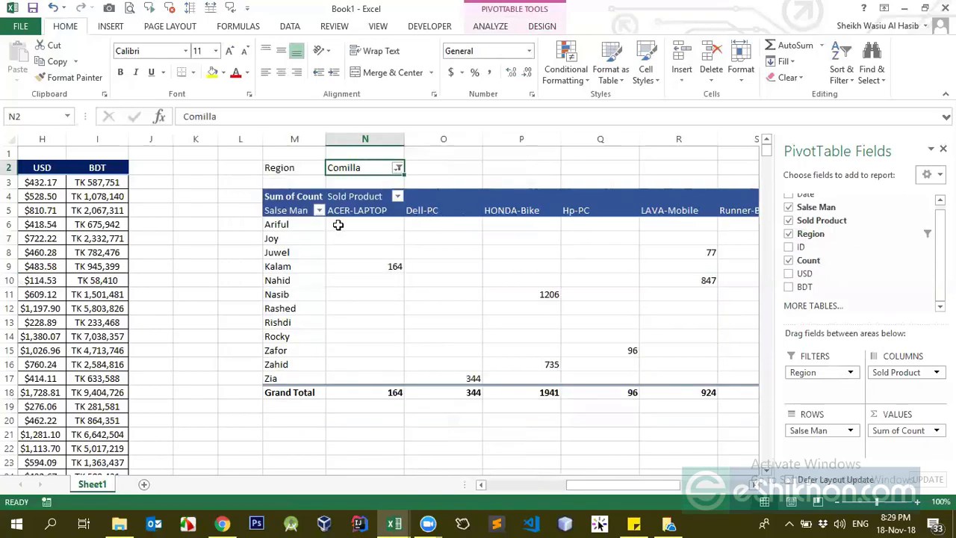
Filter the PivotTable report by the Chittagong region and look over its product counts.
{"action": "left_click", "coordinate": [398, 168]}
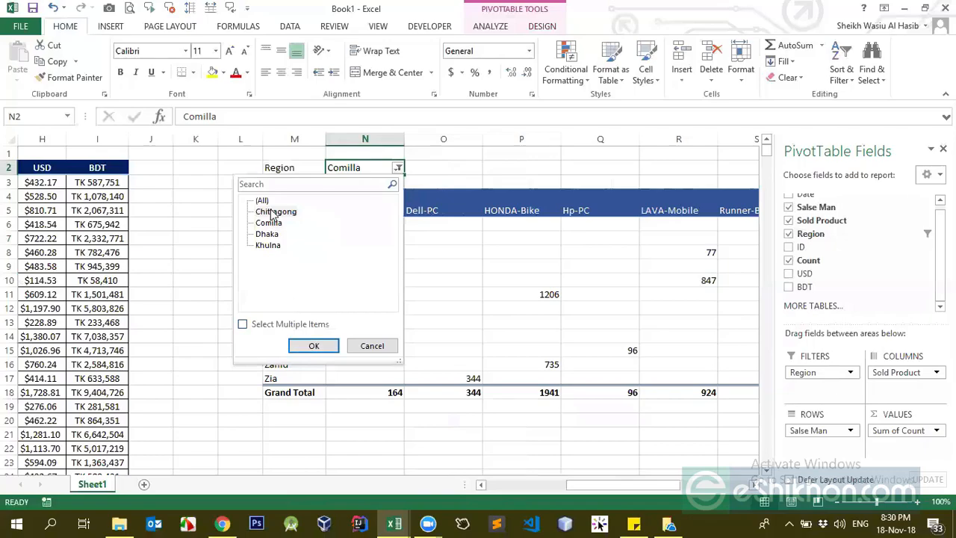
{"action": "left_click", "coordinate": [314, 346]}
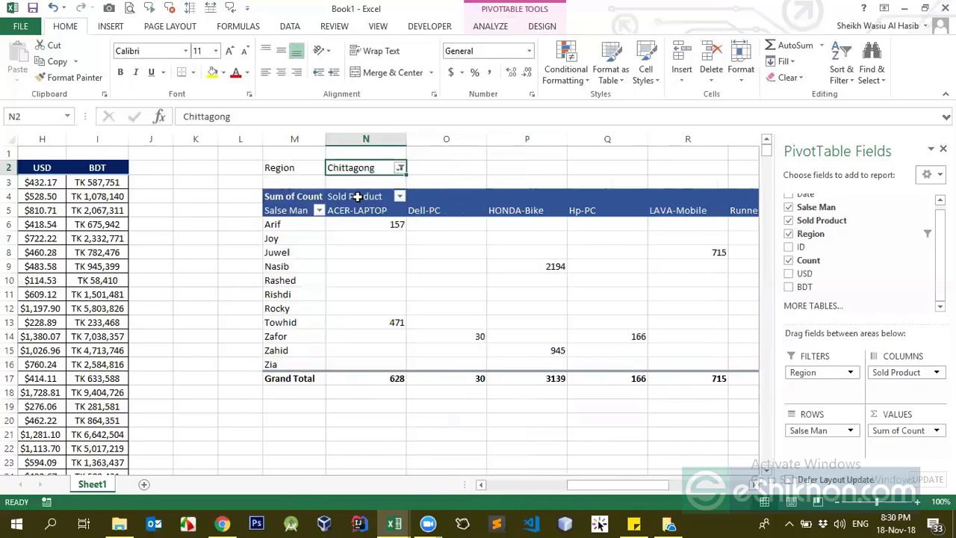
{"action": "left_click_drag", "start_coordinate": [354, 223], "coordinate": [698, 337]}
Reset the PivotTable's Region report filter to (All).
{"action": "left_click", "coordinate": [398, 168]}
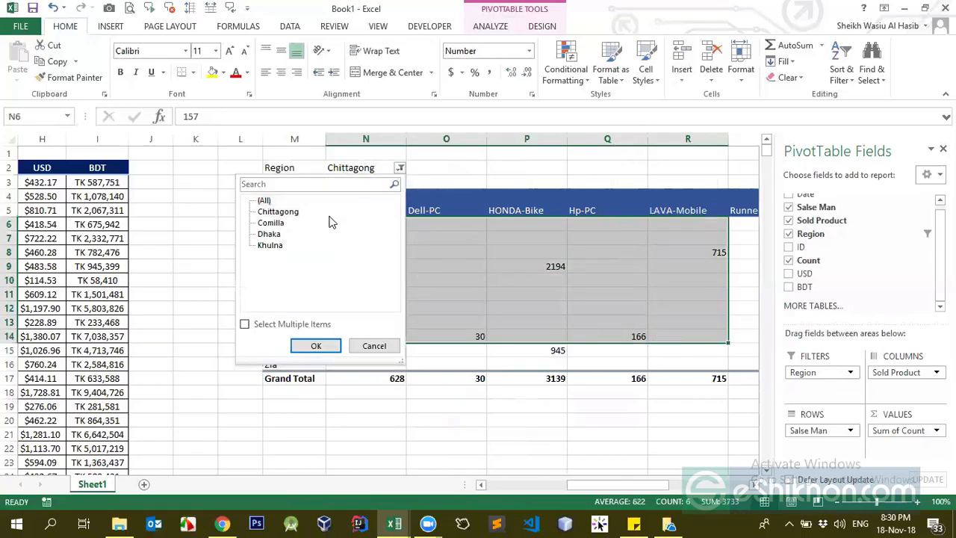
{"action": "left_click", "coordinate": [263, 202]}
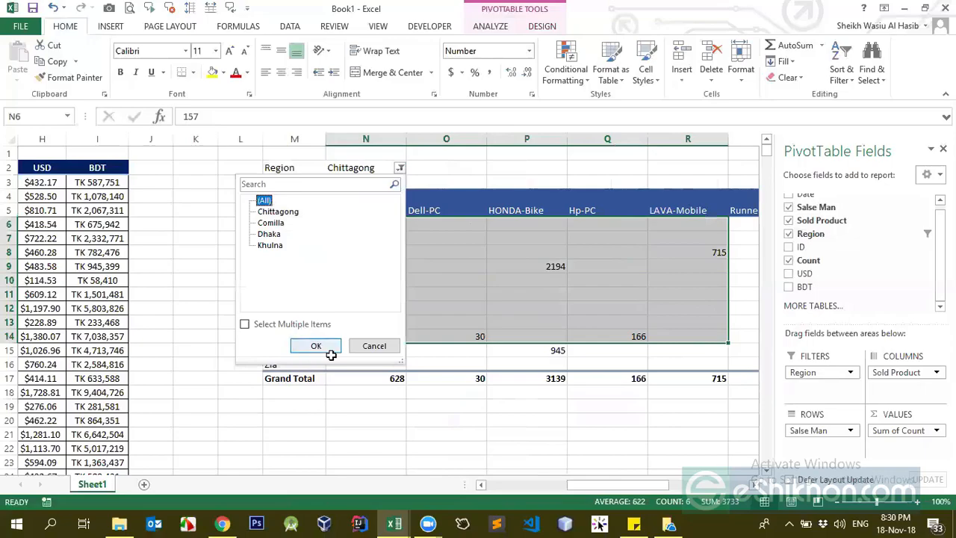
{"action": "left_click", "coordinate": [331, 351]}
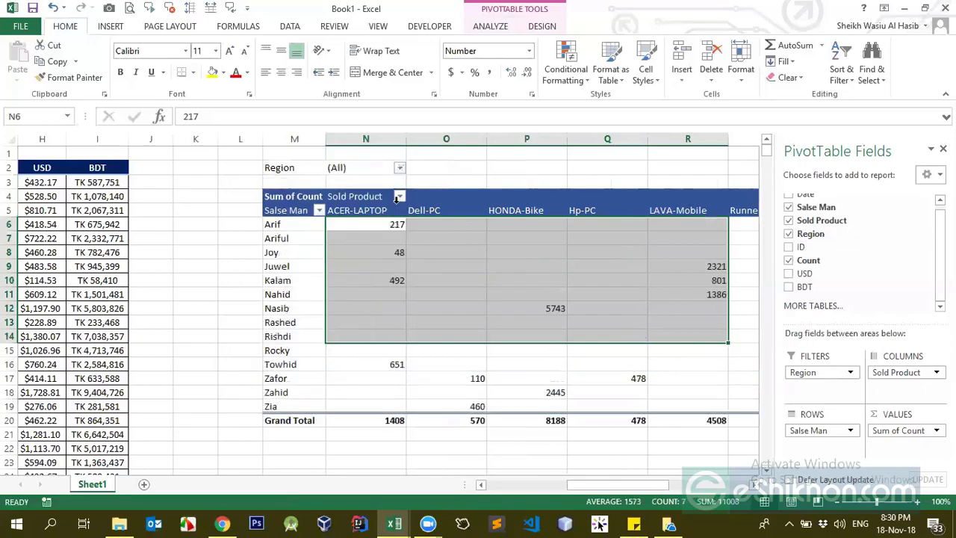
Try banded rows, banded columns and the column headers option on the PivotTable, and leave only Column Headers turned on.
{"action": "left_click", "coordinate": [349, 212]}
{"action": "left_click", "coordinate": [538, 28]}
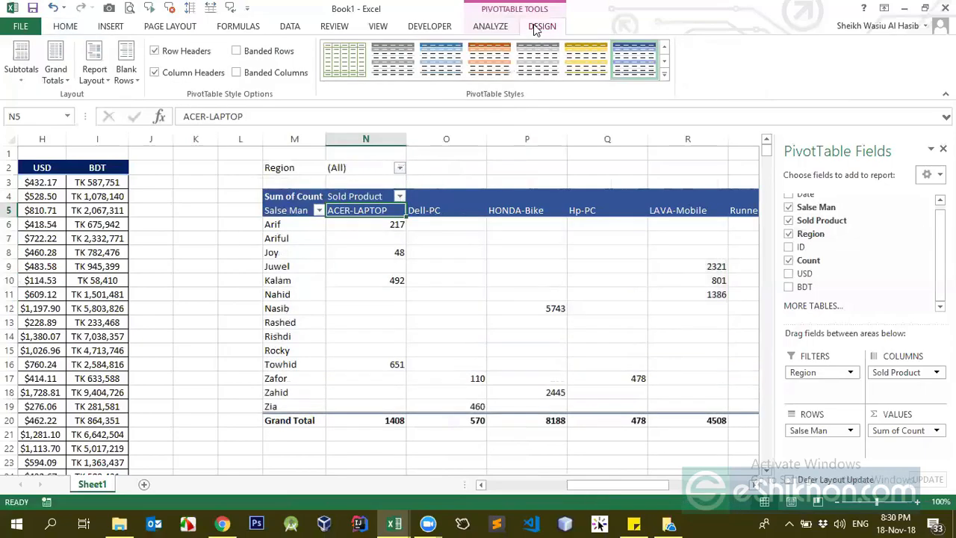
{"action": "left_click", "coordinate": [236, 51]}
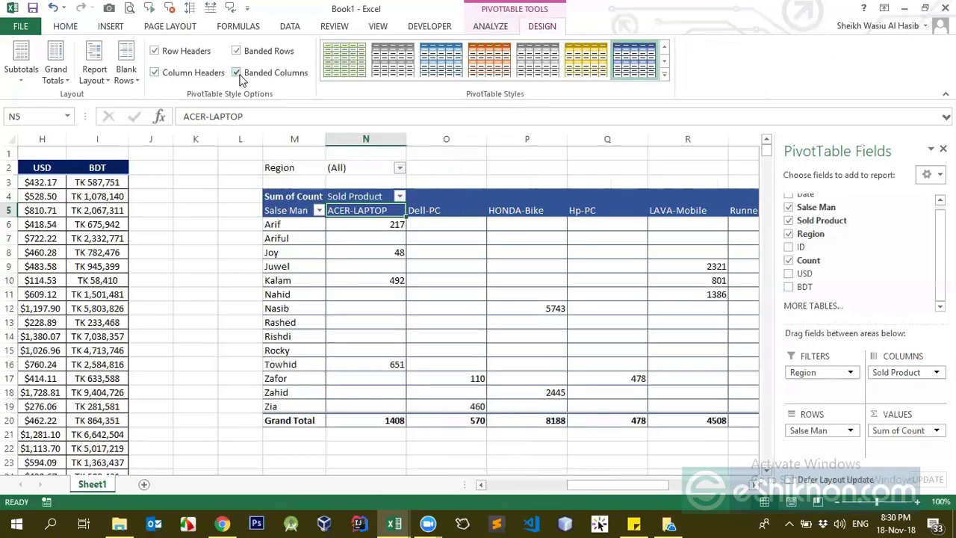
{"action": "left_click", "coordinate": [156, 73]}
{"action": "left_click", "coordinate": [156, 53]}
{"action": "left_click", "coordinate": [155, 72]}
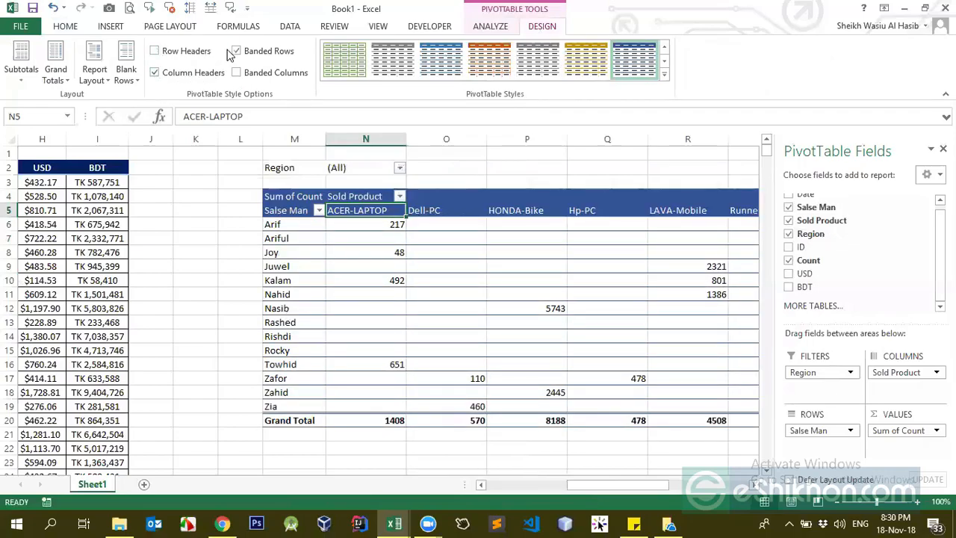
{"action": "left_click", "coordinate": [236, 73]}
{"action": "left_click", "coordinate": [237, 72]}
{"action": "left_click", "coordinate": [236, 50]}
Remove the Region field from the PivotTable's report filters.
{"action": "left_click", "coordinate": [424, 205]}
{"action": "left_click", "coordinate": [363, 214]}
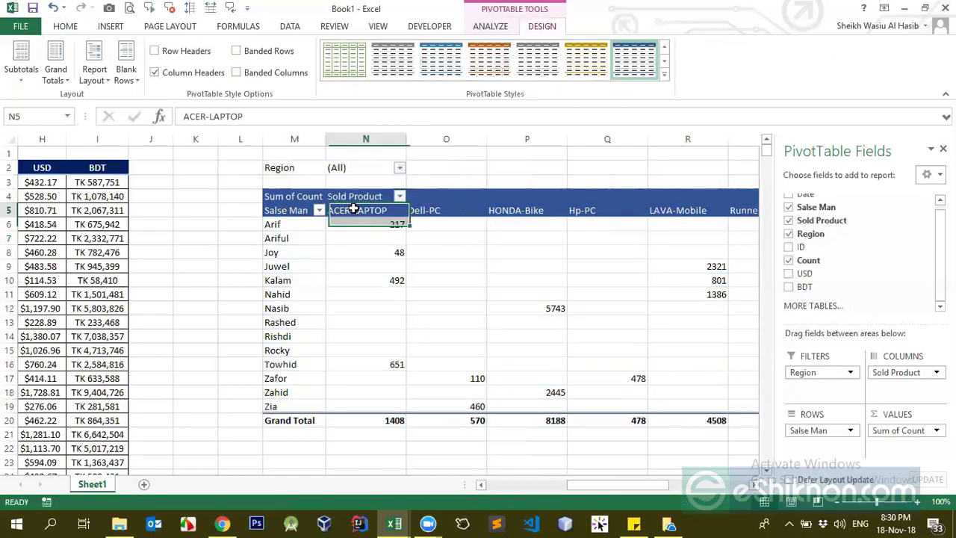
{"action": "left_click_drag", "start_coordinate": [828, 374], "coordinate": [865, 257]}
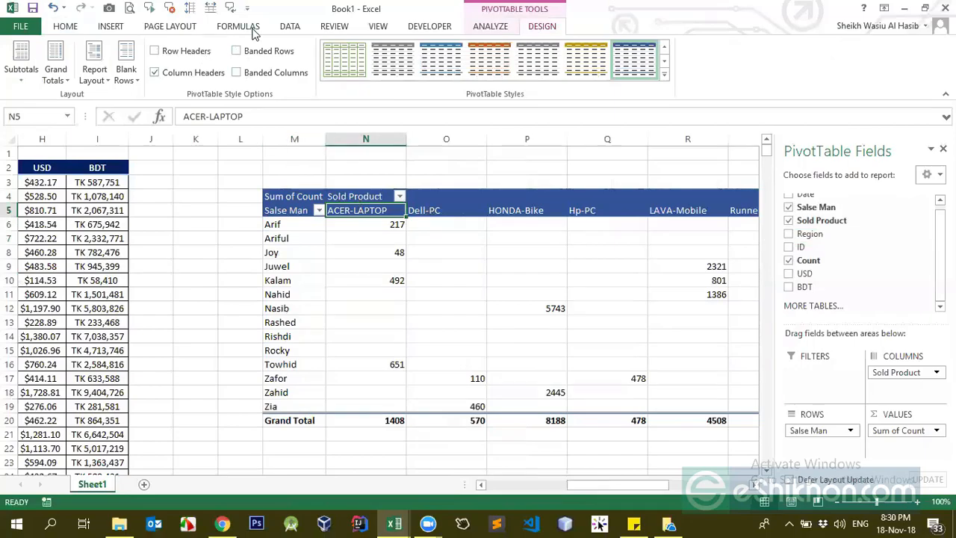
Compare the Analyze and Design tools offered with cells inside and outside the PivotTable, and examine the active field for different cells.
{"action": "left_click", "coordinate": [368, 249]}
{"action": "left_click", "coordinate": [491, 27]}
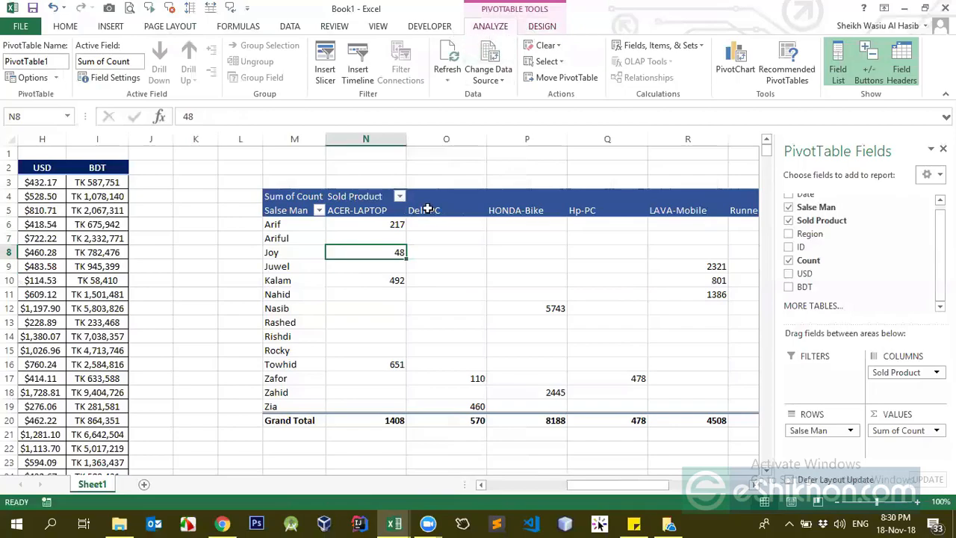
{"action": "left_click", "coordinate": [218, 242]}
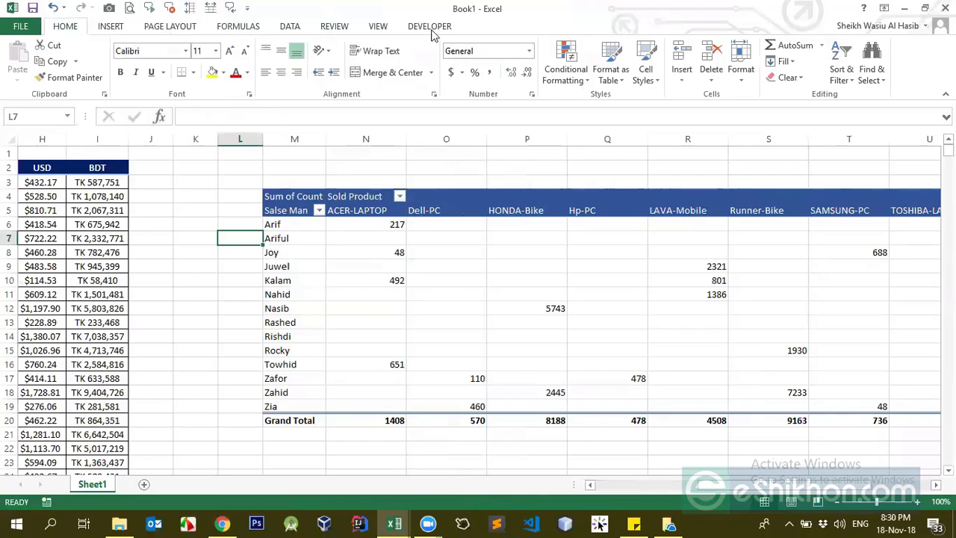
{"action": "left_click", "coordinate": [312, 239]}
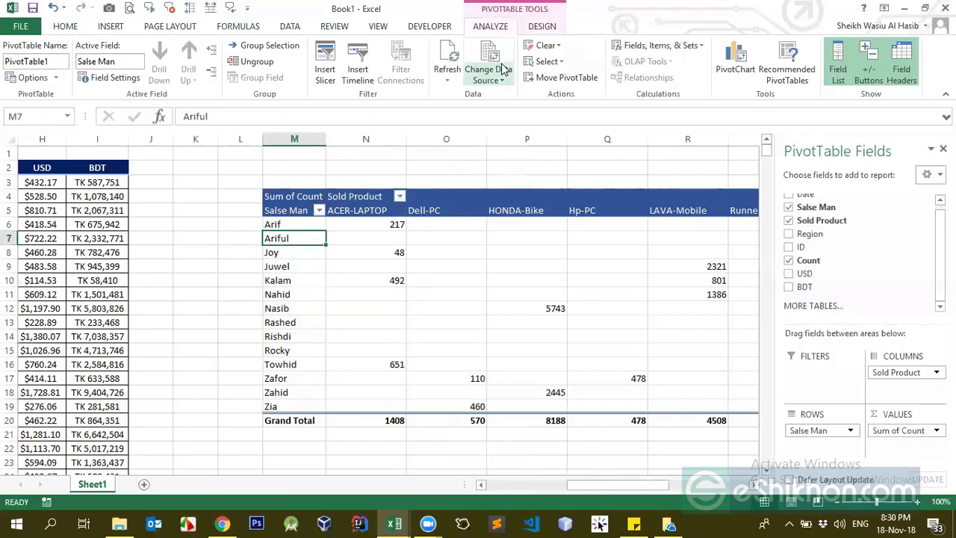
{"action": "left_click", "coordinate": [532, 28]}
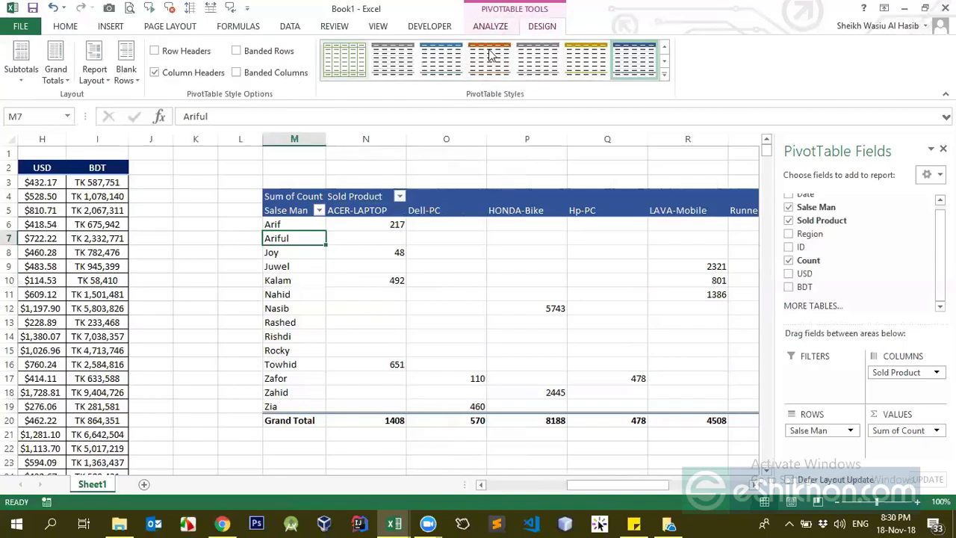
{"action": "left_click", "coordinate": [490, 27]}
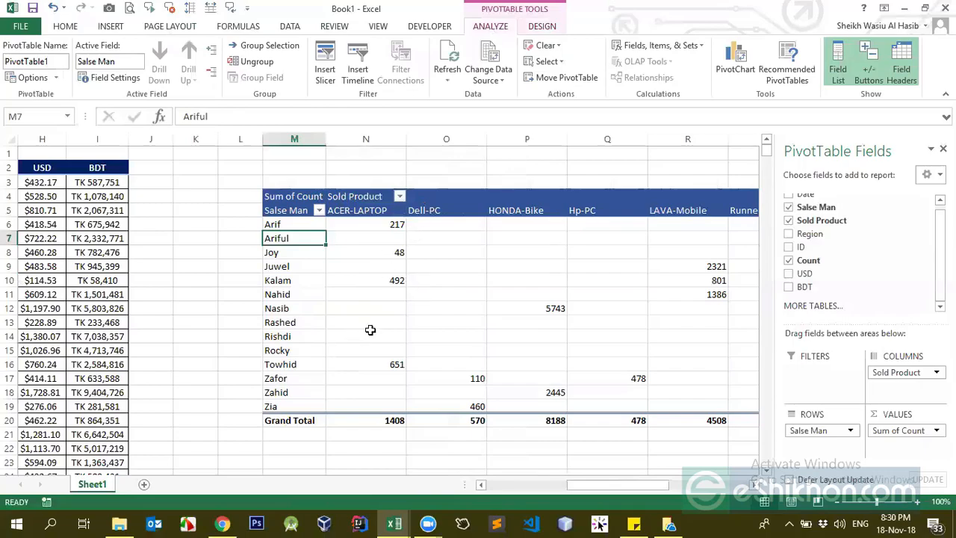
{"action": "left_click", "coordinate": [352, 210]}
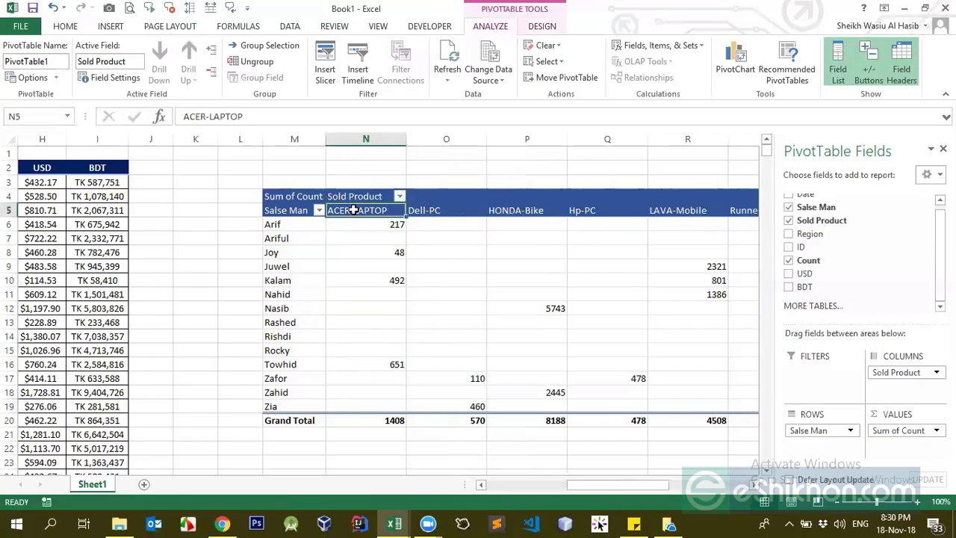
{"action": "left_click", "coordinate": [297, 197]}
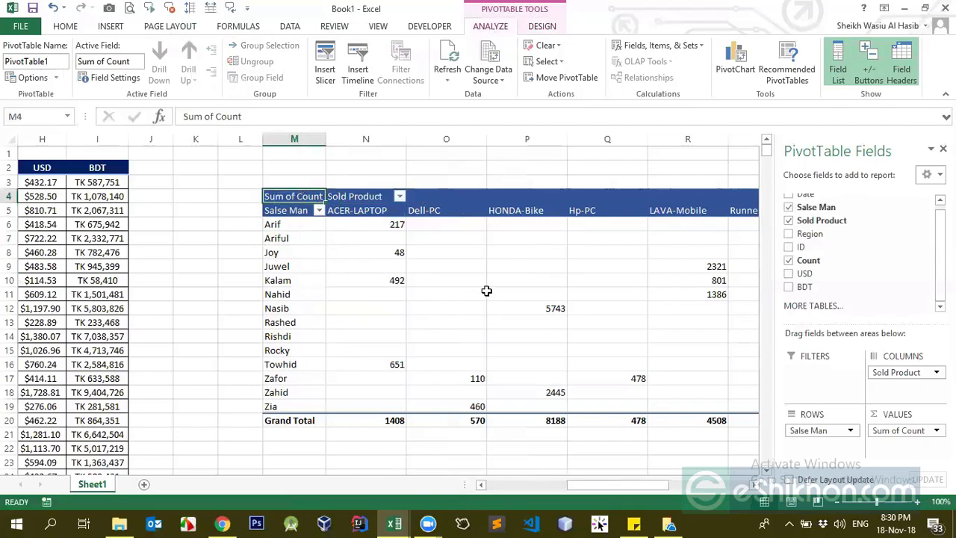
{"action": "mouse_move", "coordinate": [368, 230]}
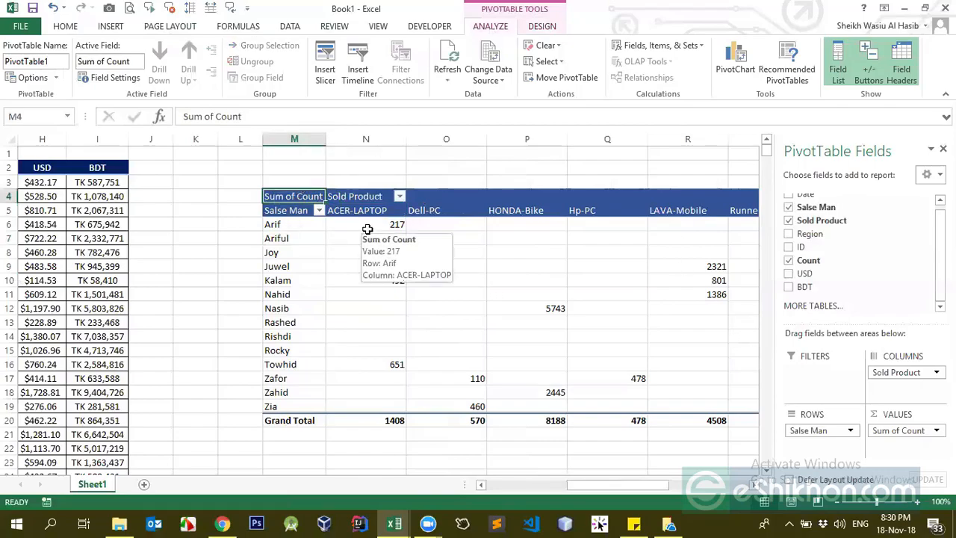
Rename the PivotTable as Test1.
{"action": "left_click", "coordinate": [284, 211]}
{"action": "left_click", "coordinate": [284, 193]}
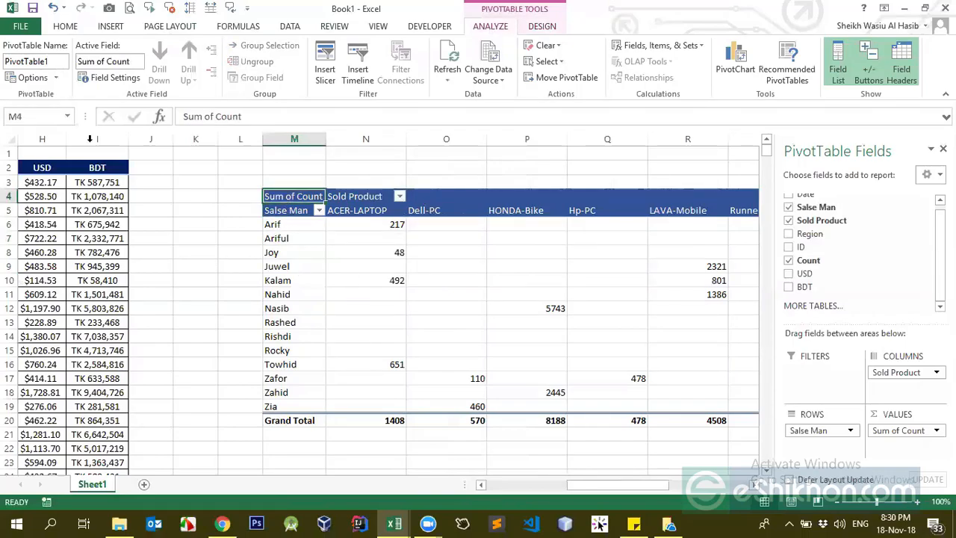
{"action": "double_click", "coordinate": [47, 62]}
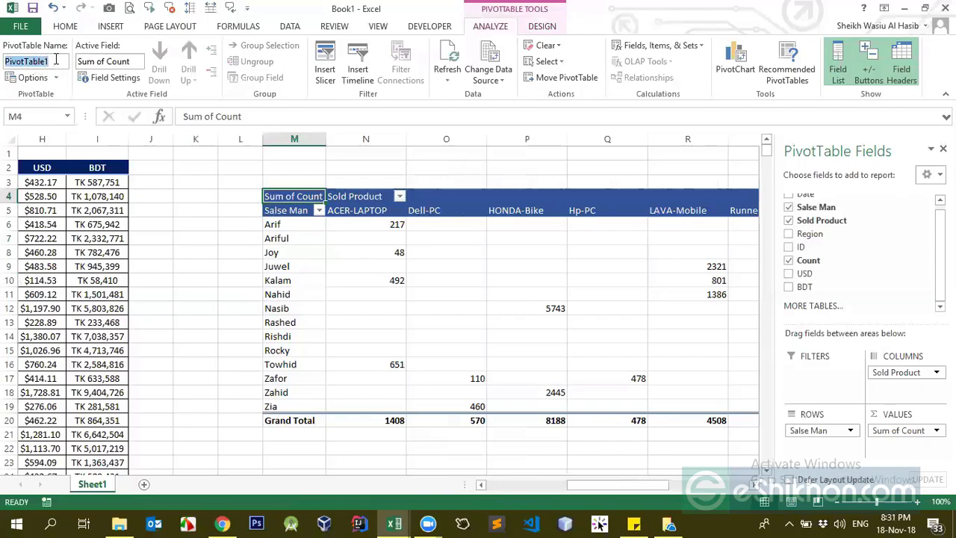
{"action": "type", "text": "Test1"}
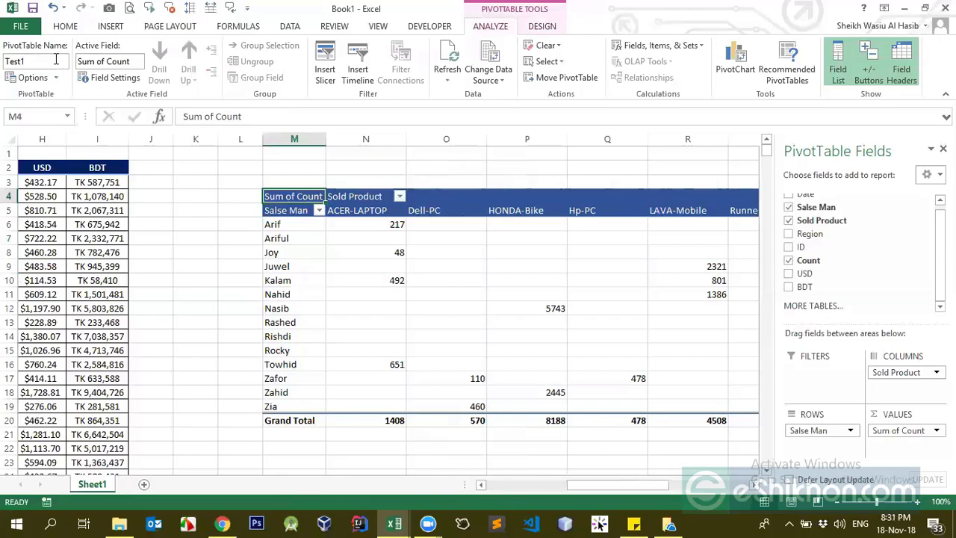
{"action": "left_click", "coordinate": [296, 210]}
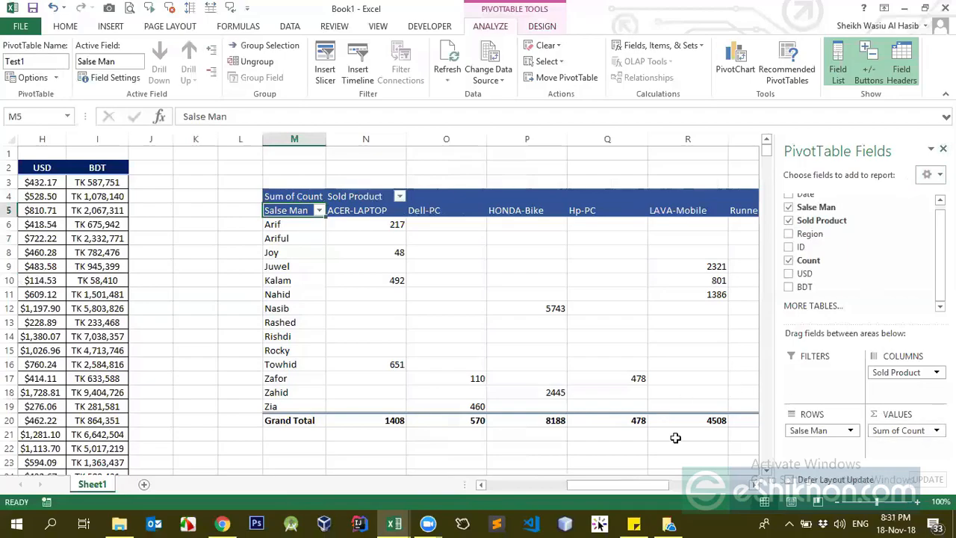
Hide the PivotTable field list, show it again, and close it to make room for the report.
{"action": "left_click_drag", "start_coordinate": [615, 481], "coordinate": [634, 481]}
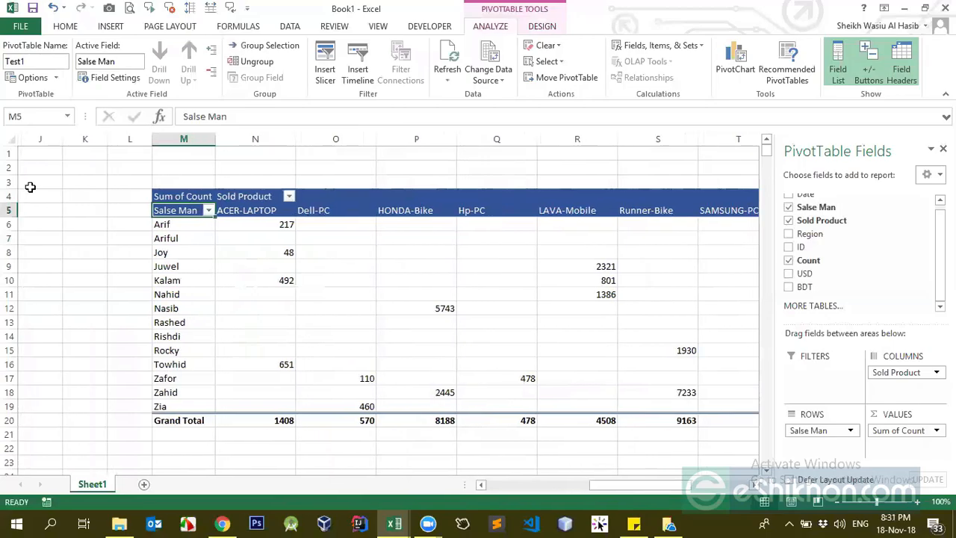
{"action": "left_click", "coordinate": [837, 63]}
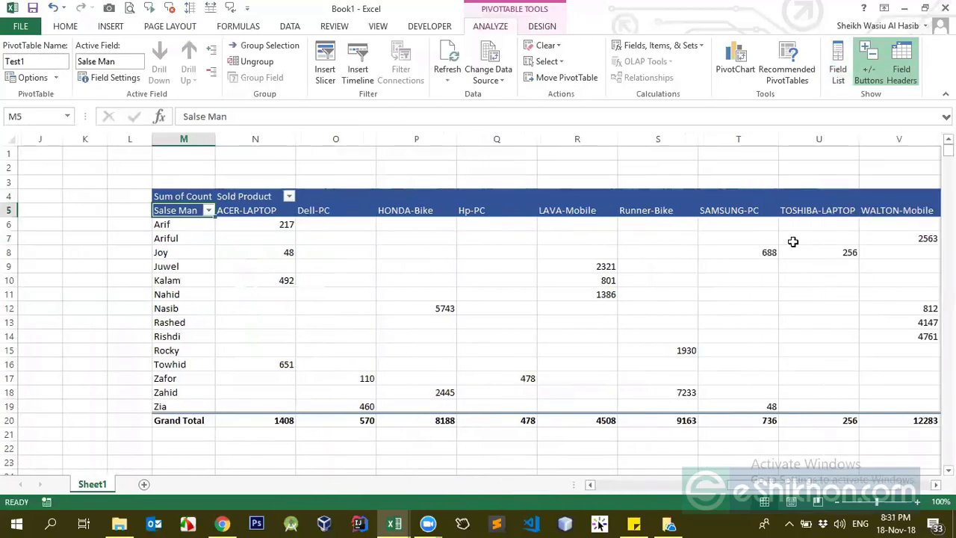
{"action": "right_click", "coordinate": [469, 215]}
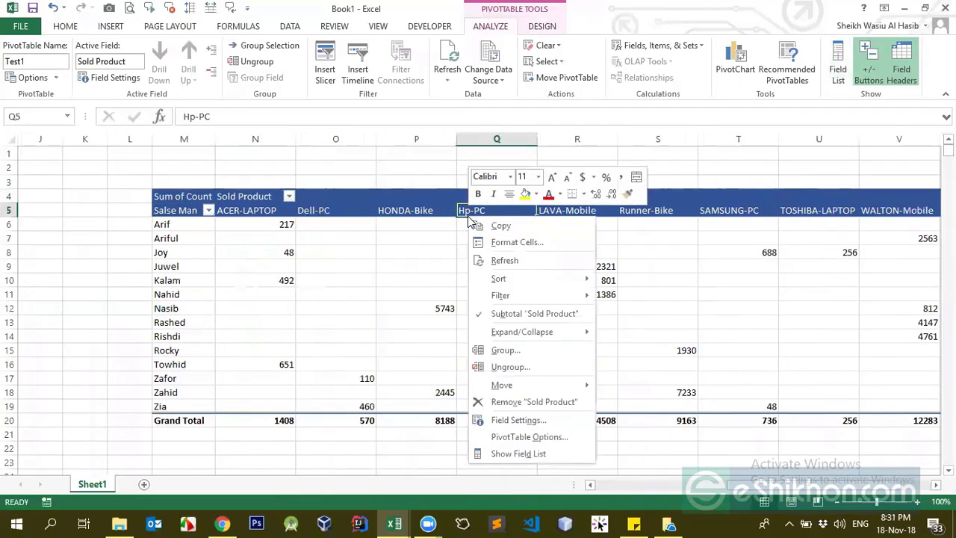
{"action": "left_click", "coordinate": [508, 455]}
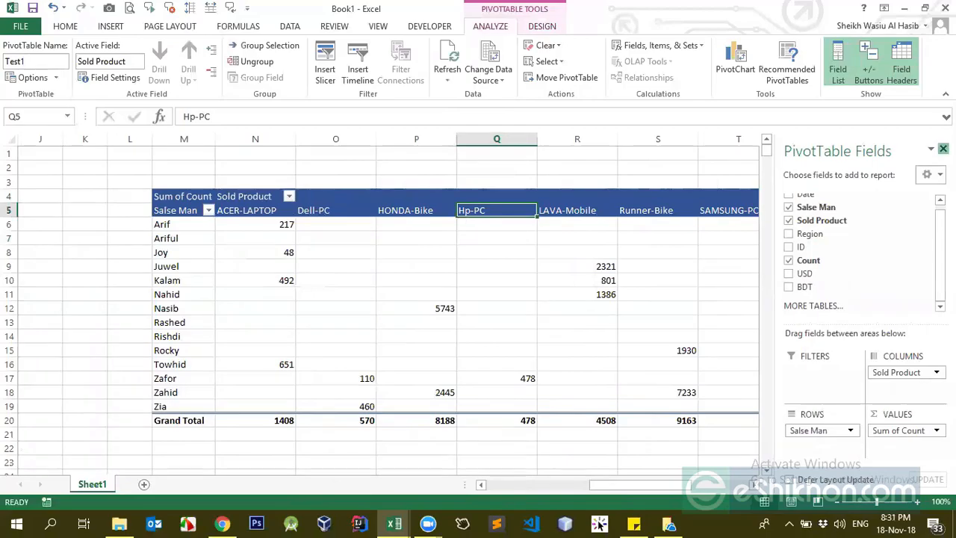
{"action": "left_click", "coordinate": [944, 148]}
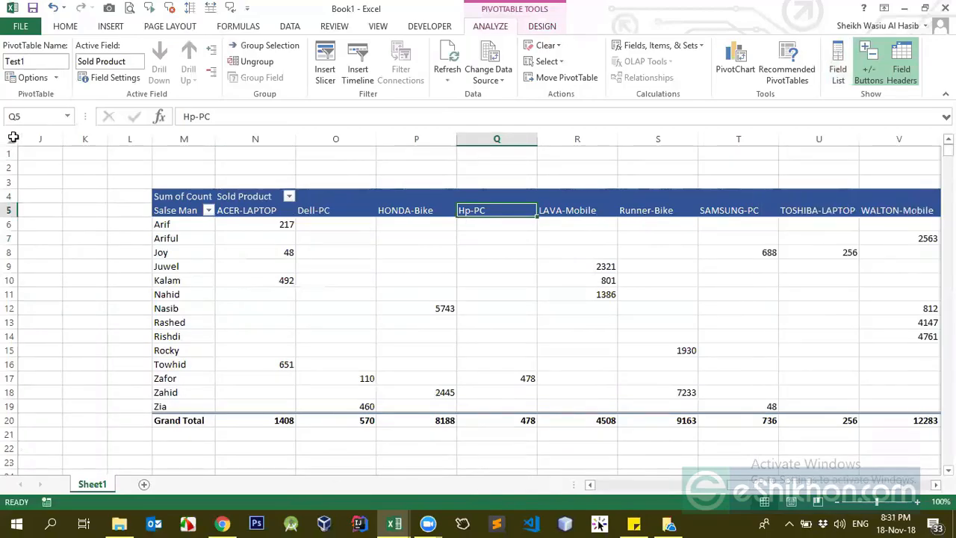
AutoFit the width of all worksheet columns and check the product headings from Dell-PC to Hp-PC.
{"action": "left_click", "coordinate": [384, 214]}
{"action": "left_click", "coordinate": [559, 203]}
{"action": "left_click", "coordinate": [523, 212]}
{"action": "left_click", "coordinate": [11, 139]}
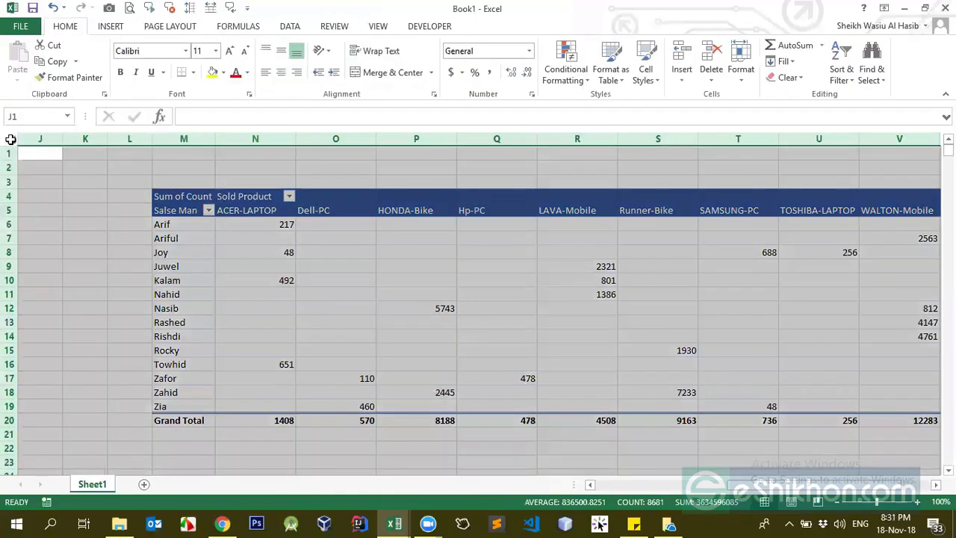
{"action": "double_click", "coordinate": [213, 141]}
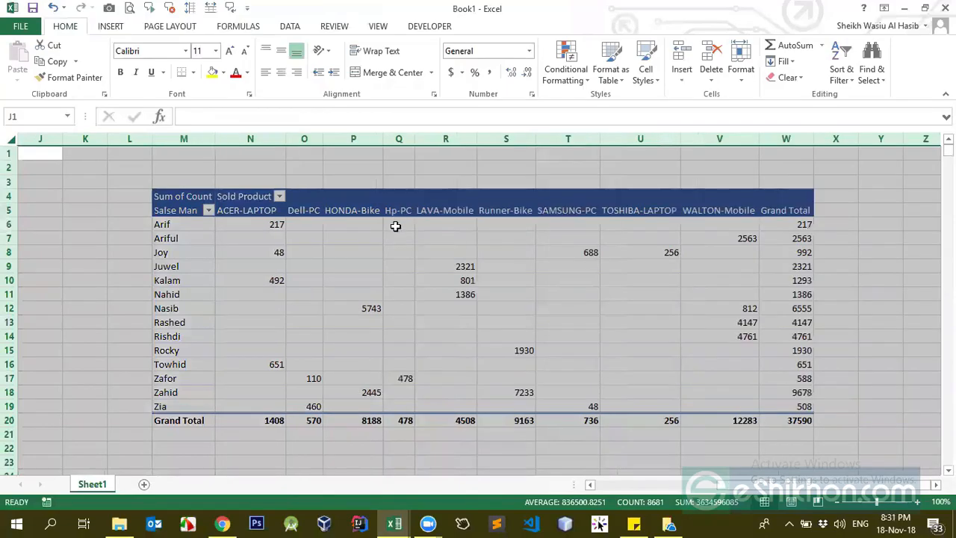
{"action": "left_click_drag", "start_coordinate": [315, 210], "coordinate": [396, 210]}
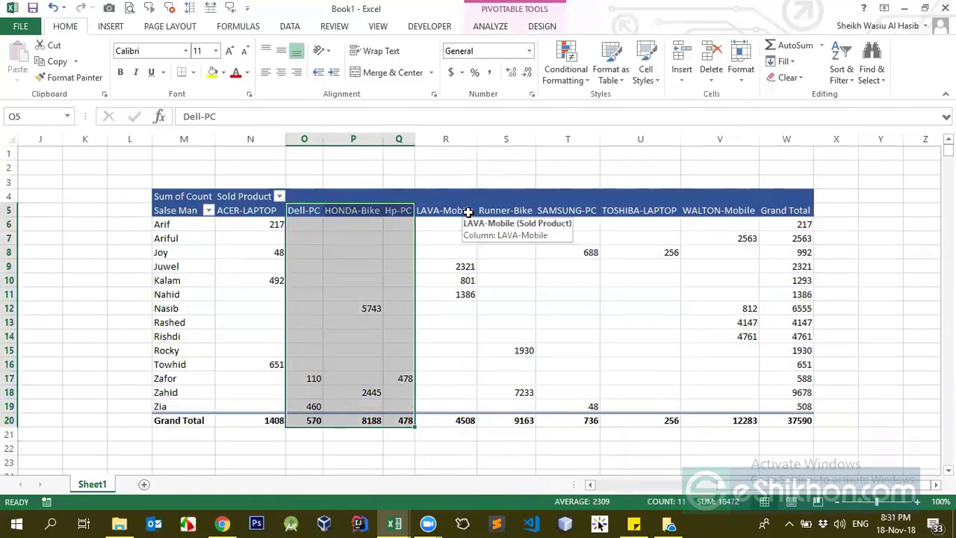
Center the PivotTable's values and grand totals in N6:W20 horizontally and vertically.
{"action": "left_click", "coordinate": [9, 140]}
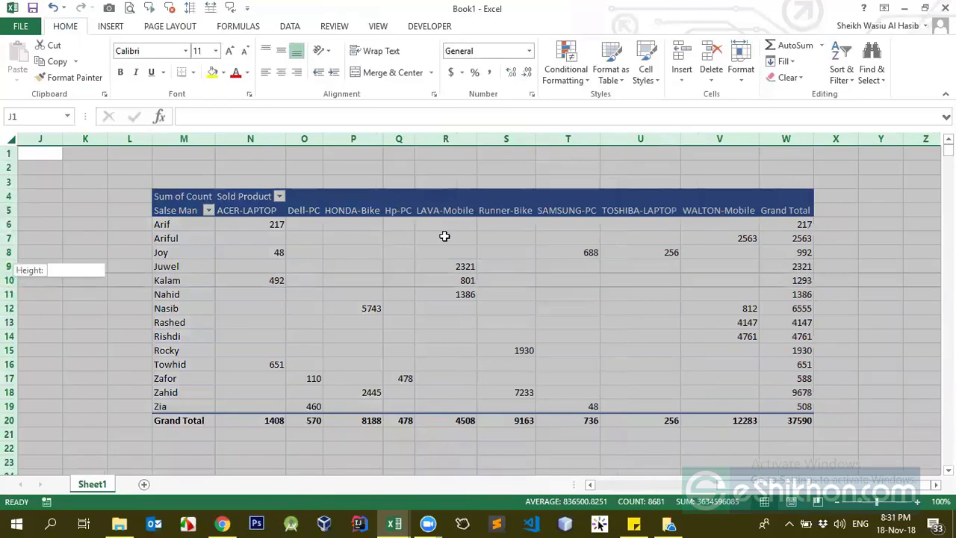
{"action": "left_click", "coordinate": [590, 267]}
{"action": "left_click_drag", "start_coordinate": [261, 224], "coordinate": [786, 420]}
{"action": "left_click", "coordinate": [281, 72]}
{"action": "left_click", "coordinate": [281, 50]}
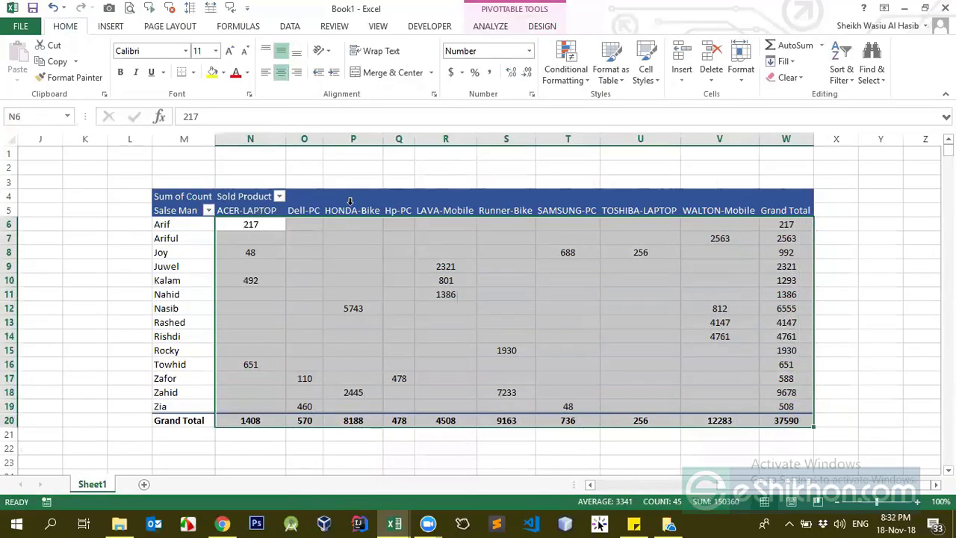
Insert slicers for the Region and Sold Product fields of the PivotTable.
{"action": "left_click", "coordinate": [365, 198]}
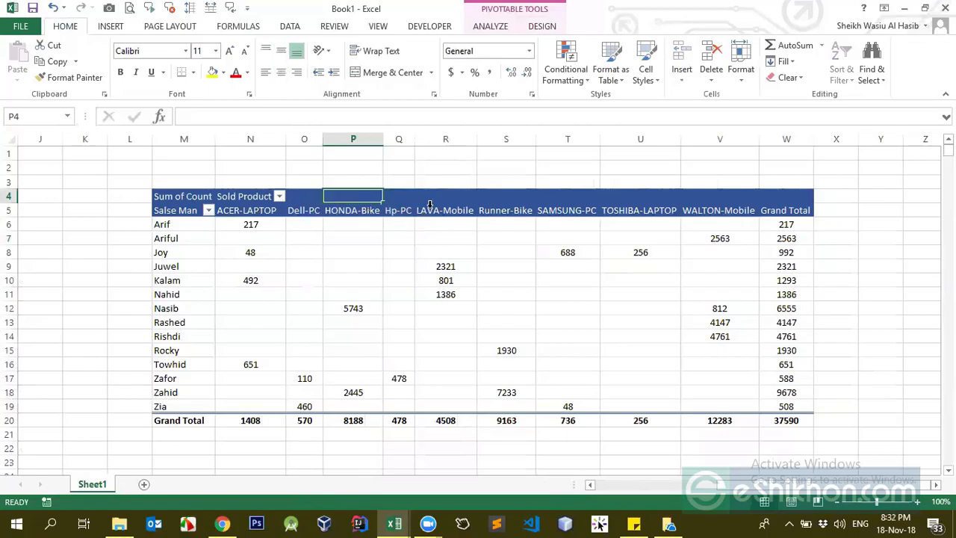
{"action": "left_click", "coordinate": [430, 203]}
{"action": "left_click", "coordinate": [372, 221]}
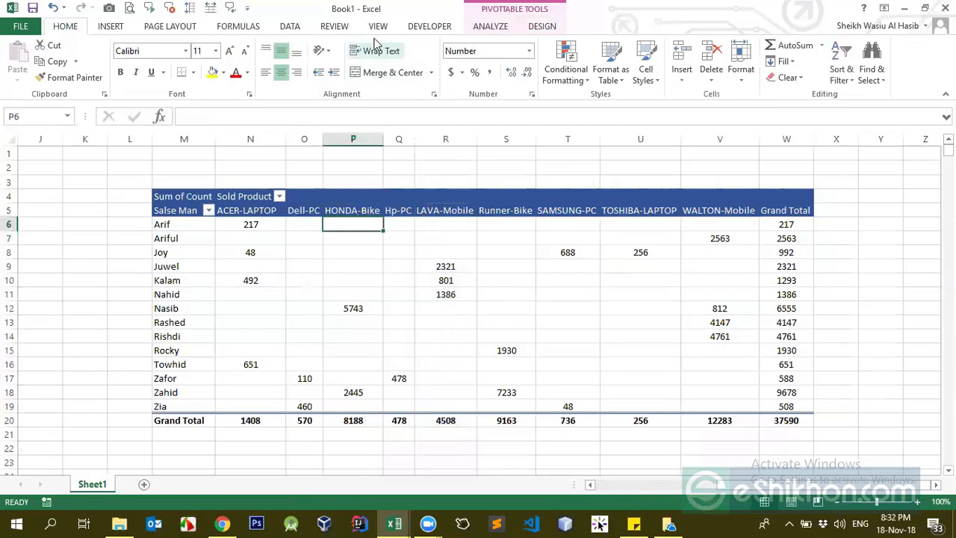
{"action": "left_click", "coordinate": [499, 31]}
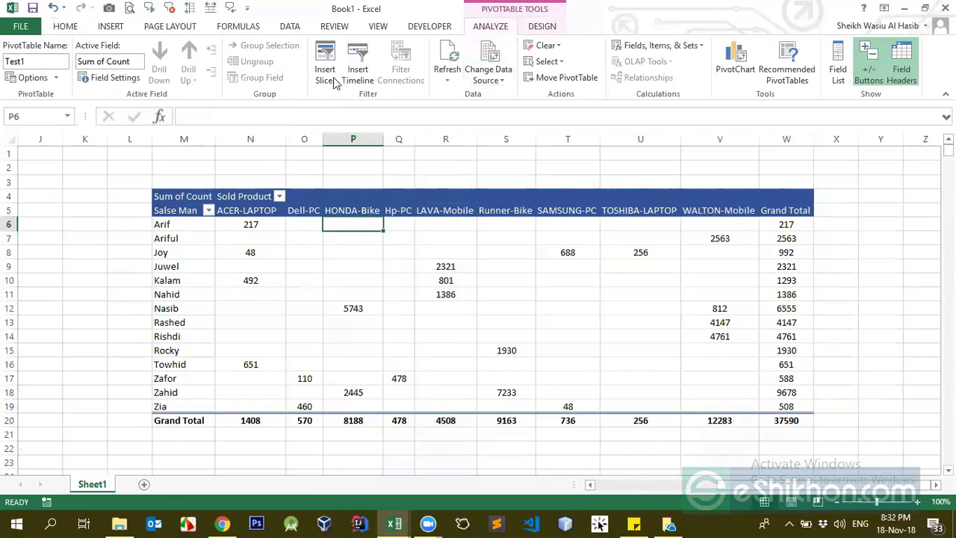
{"action": "left_click", "coordinate": [323, 74]}
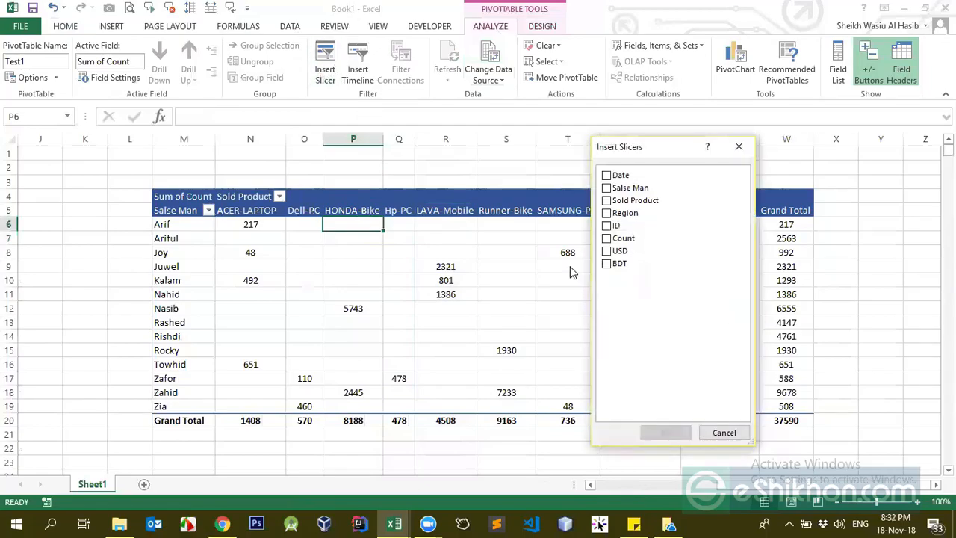
{"action": "left_click", "coordinate": [607, 214]}
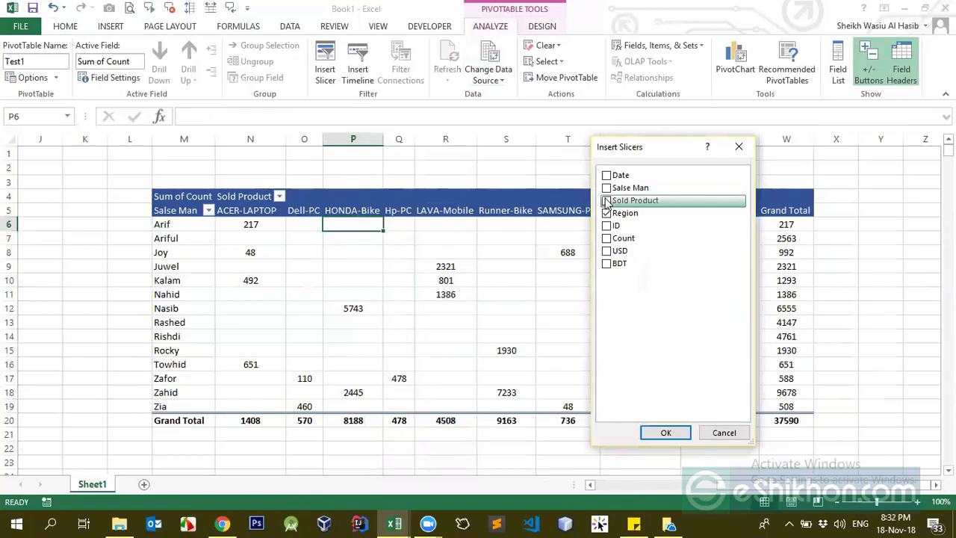
{"action": "left_click", "coordinate": [606, 201]}
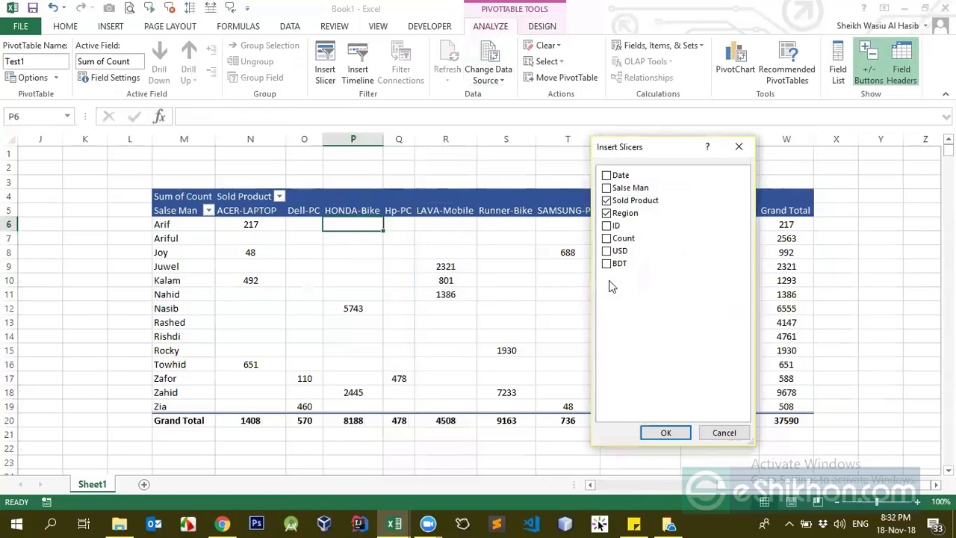
{"action": "left_click", "coordinate": [663, 431]}
Move the Region slicer over the source data's last columns, shorten it to fit its four regions, and place the Sold Product slicer directly beneath it.
{"action": "left_click_drag", "start_coordinate": [579, 251], "coordinate": [66, 196]}
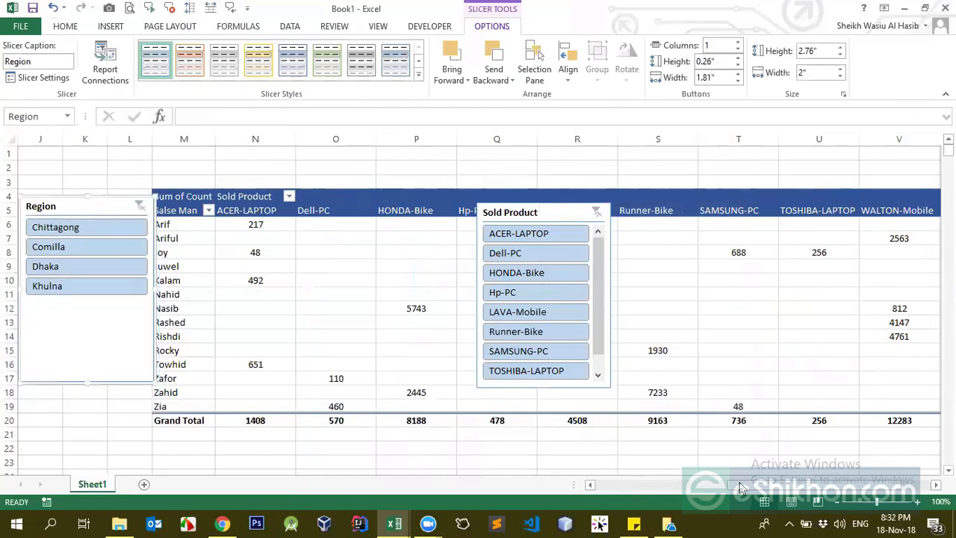
{"action": "left_click_drag", "start_coordinate": [741, 487], "coordinate": [696, 487]}
{"action": "left_click_drag", "start_coordinate": [253, 212], "coordinate": [185, 165]}
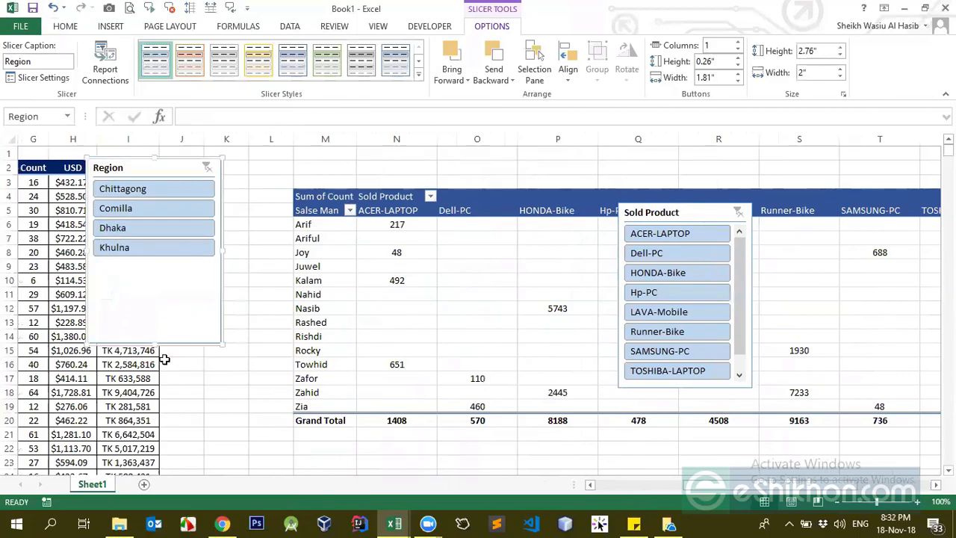
{"action": "left_click_drag", "start_coordinate": [155, 342], "coordinate": [156, 263]}
{"action": "left_click_drag", "start_coordinate": [667, 213], "coordinate": [133, 278]}
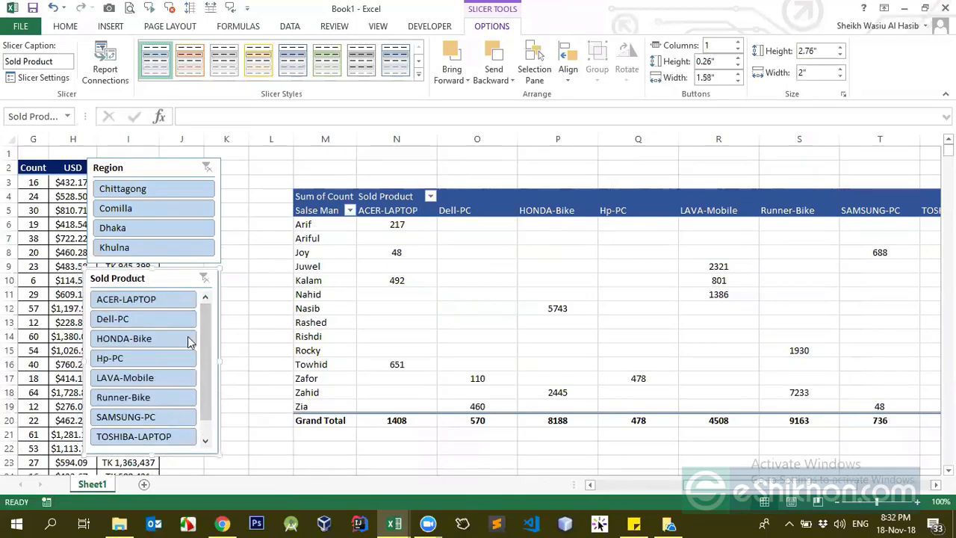
Filter the PivotTable by Comilla, Dhaka, Khulna and Chittagong one at a time with the Region slicer, return to Comilla, and clear the region filter.
{"action": "left_click", "coordinate": [137, 216]}
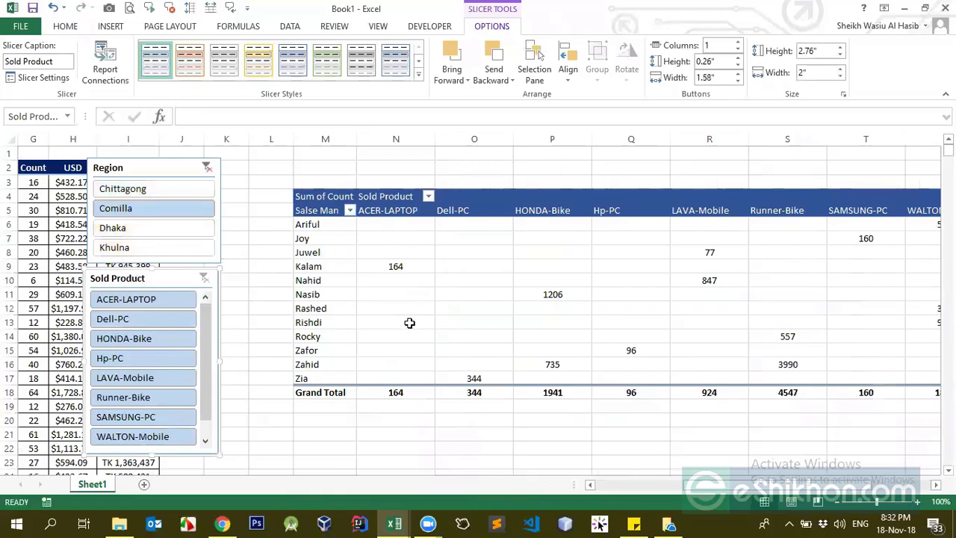
{"action": "left_click", "coordinate": [112, 232]}
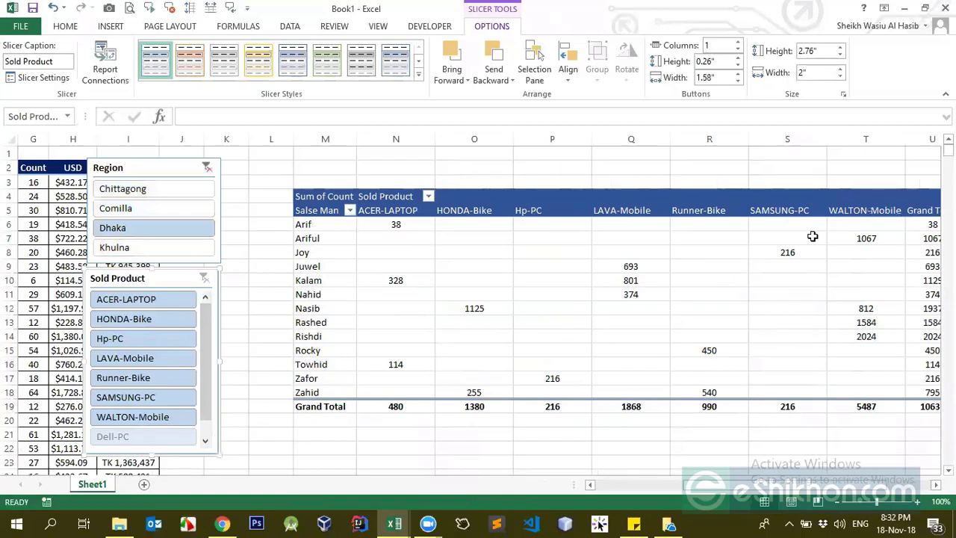
{"action": "left_click", "coordinate": [103, 251]}
{"action": "left_click", "coordinate": [157, 227]}
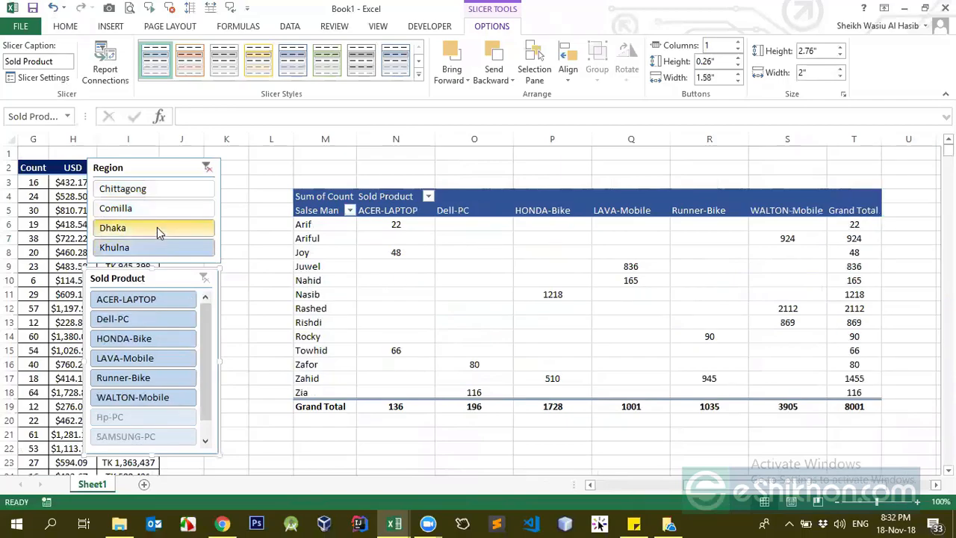
{"action": "left_click", "coordinate": [150, 191]}
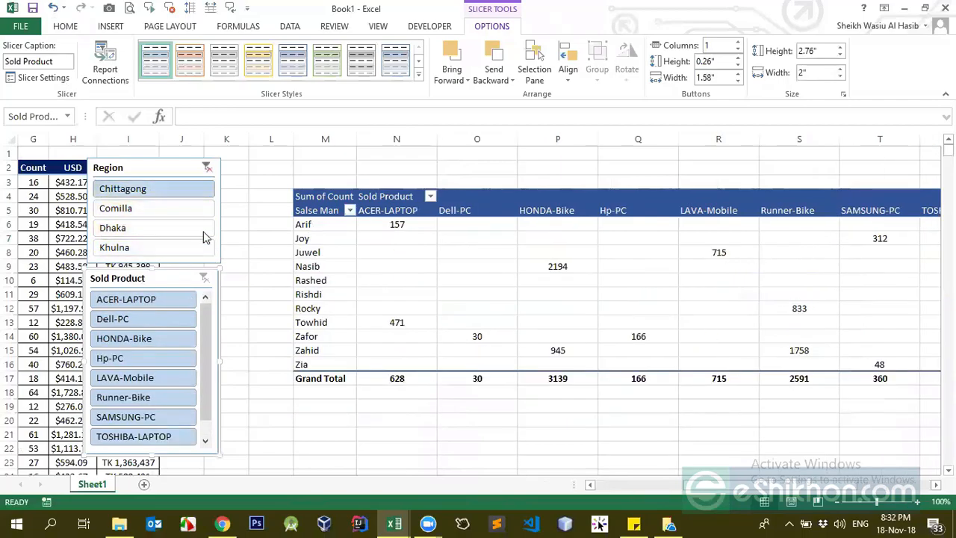
{"action": "left_click", "coordinate": [142, 211]}
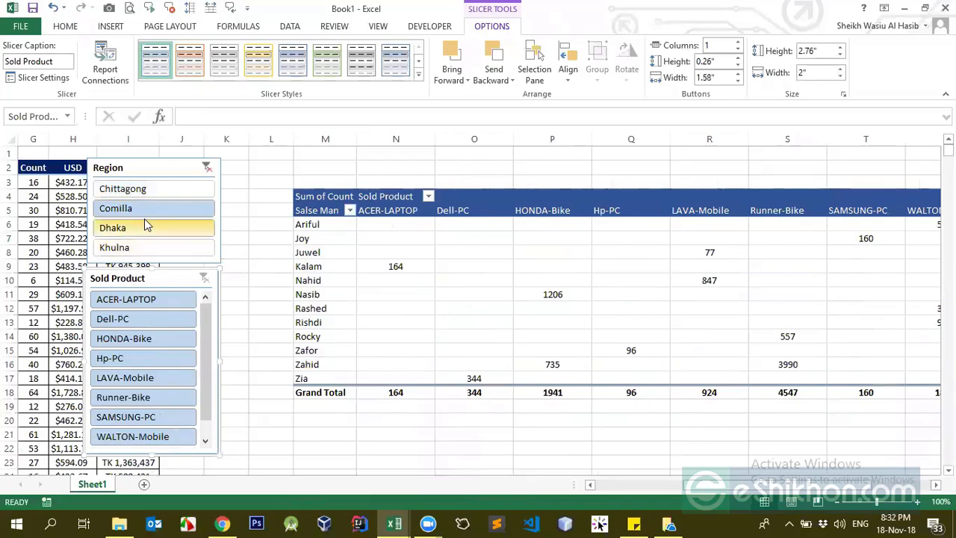
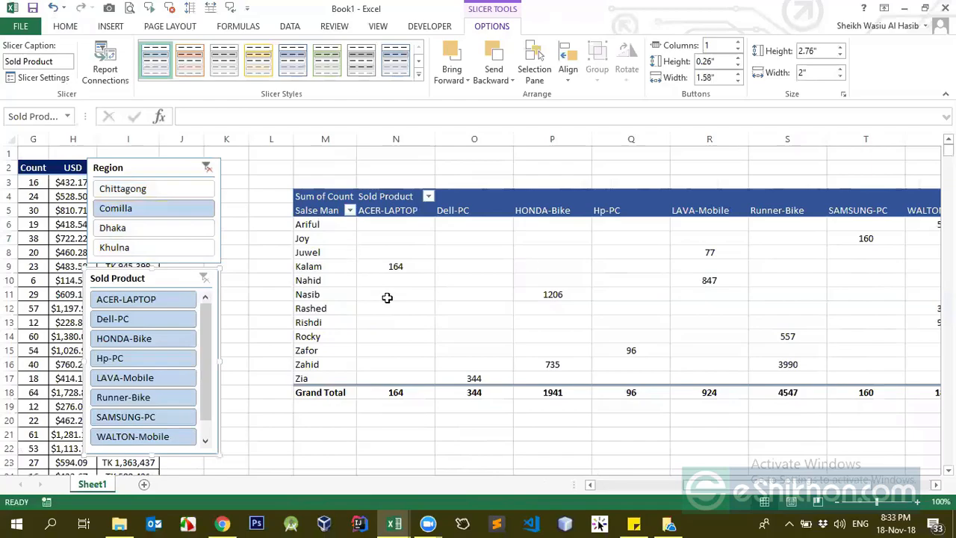
{"action": "left_click_drag", "start_coordinate": [713, 487], "coordinate": [687, 486]}
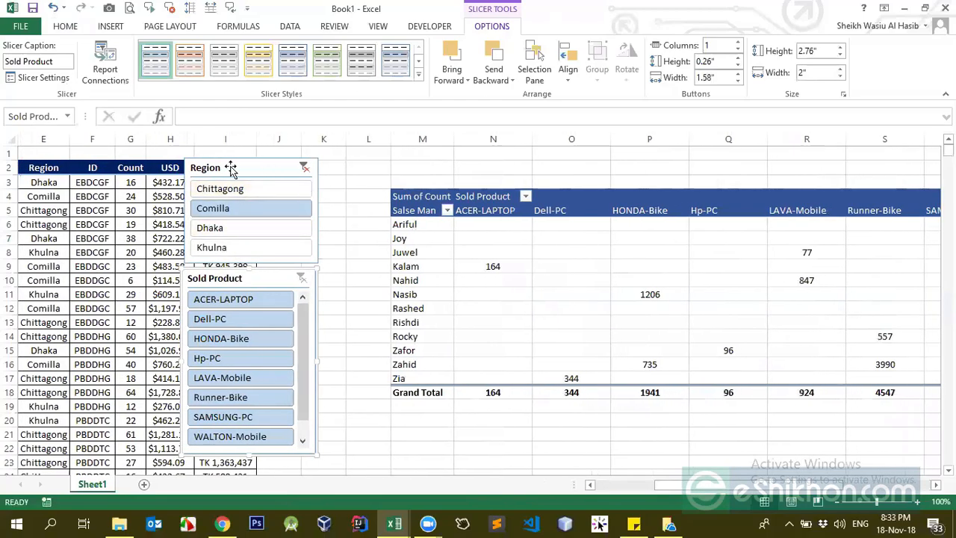
{"action": "left_click", "coordinate": [305, 169]}
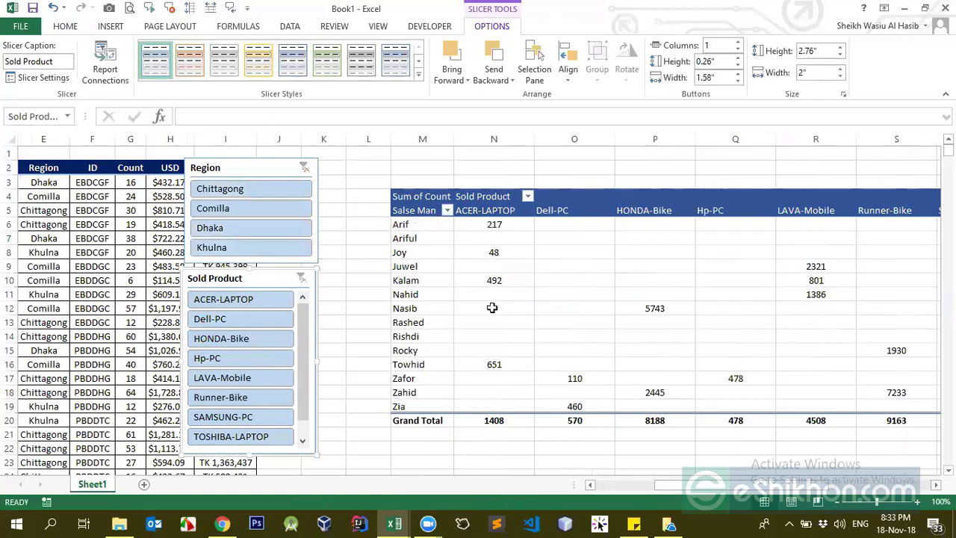
Filter the PivotTable by Dell-PC, Hp-PC and LAVA-Mobile one at a time with the Sold Product slicer and check the LAVA-Mobile values.
{"action": "left_click", "coordinate": [224, 319]}
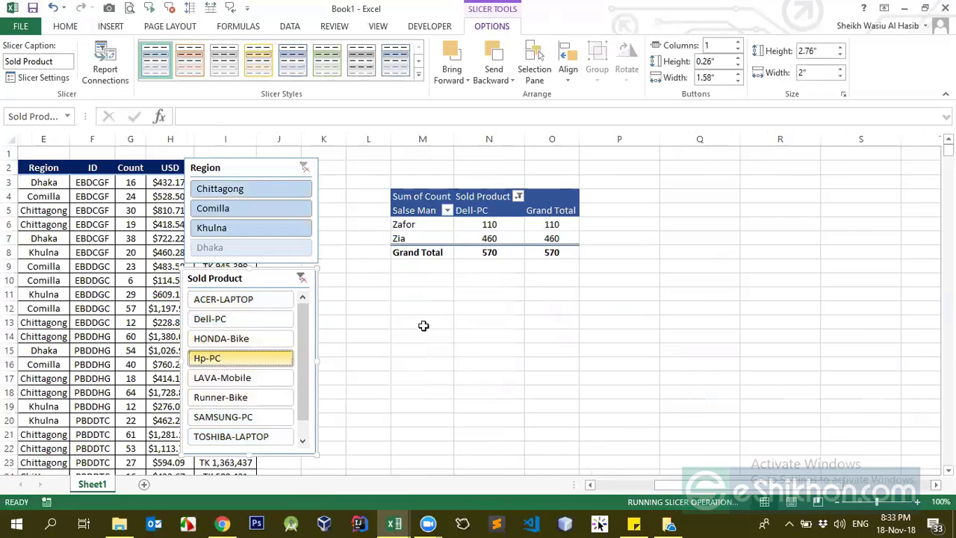
{"action": "left_click", "coordinate": [223, 358]}
{"action": "left_click", "coordinate": [220, 379]}
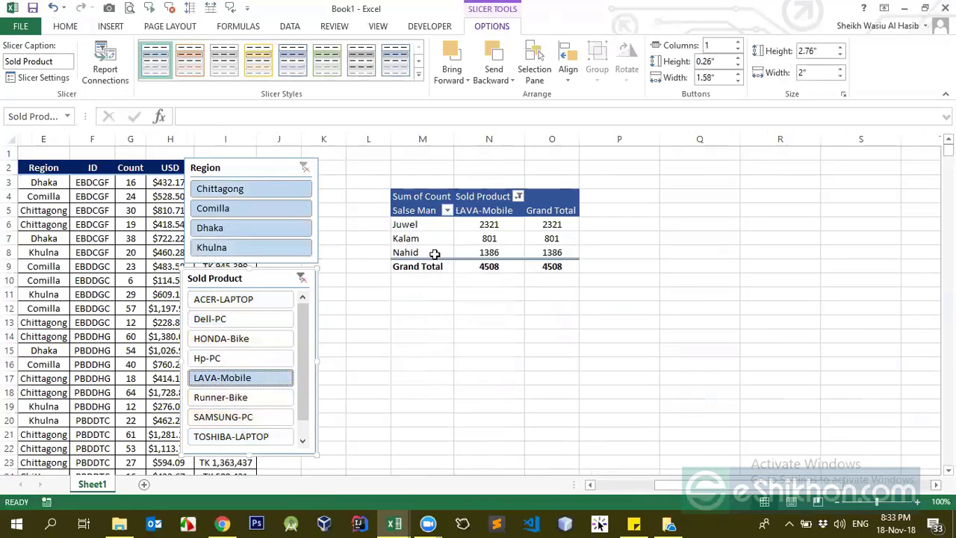
{"action": "left_click_drag", "start_coordinate": [487, 225], "coordinate": [489, 258]}
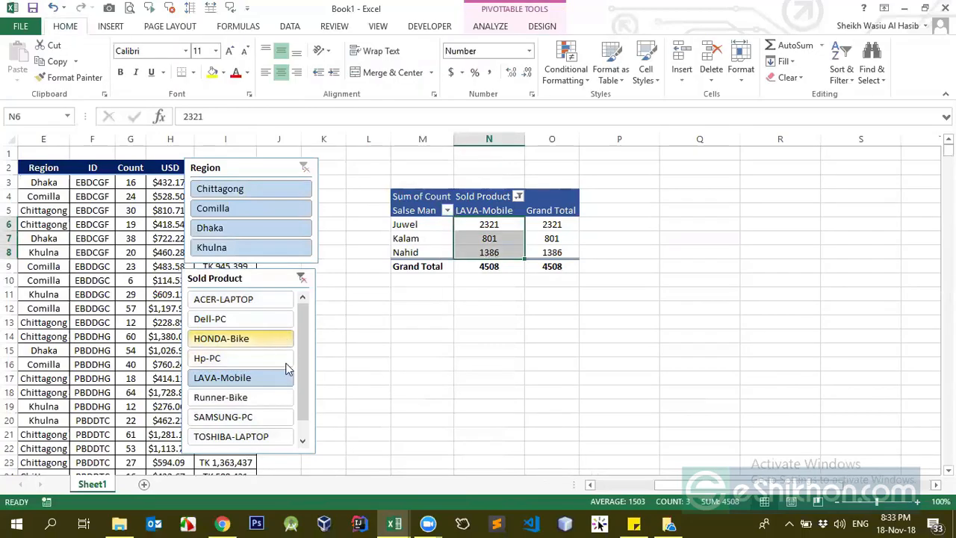
Add Hp-PC and Dell-PC to the LAVA-Mobile slicer selection, check the salesmen's values and grand totals, and clear the product filter.
{"action": "left_click", "coordinate": [242, 359], "text": "ctrl"}
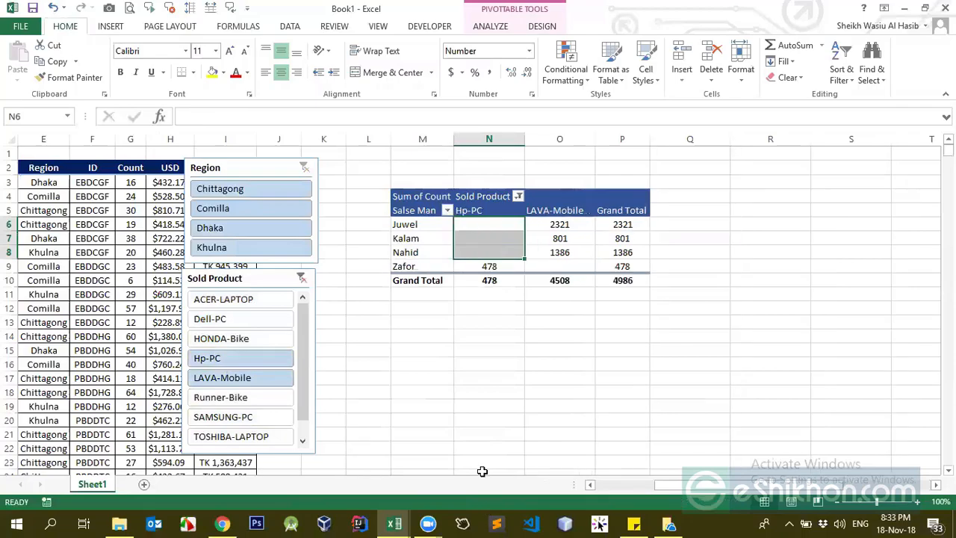
{"action": "left_click", "coordinate": [493, 349]}
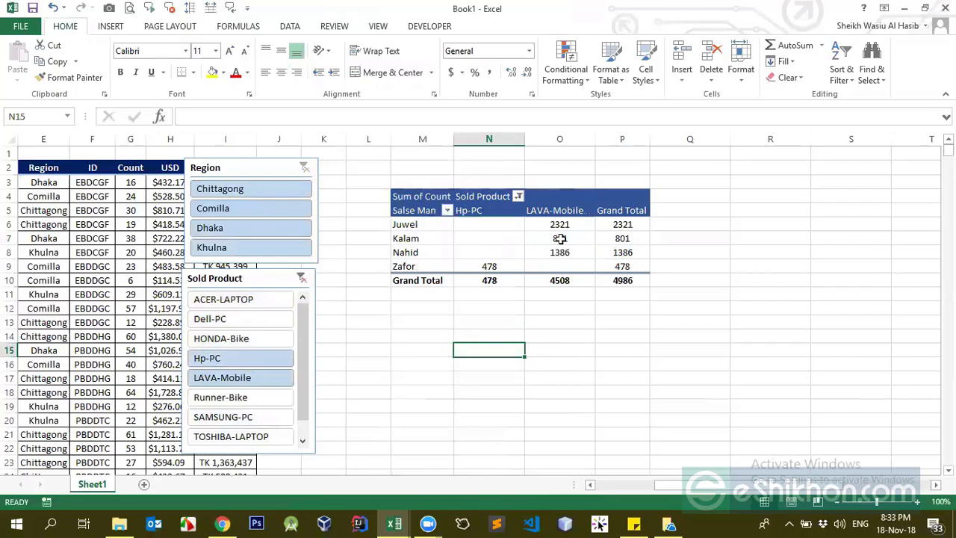
{"action": "left_click_drag", "start_coordinate": [560, 224], "coordinate": [560, 253]}
{"action": "left_click", "coordinate": [217, 318], "text": "ctrl"}
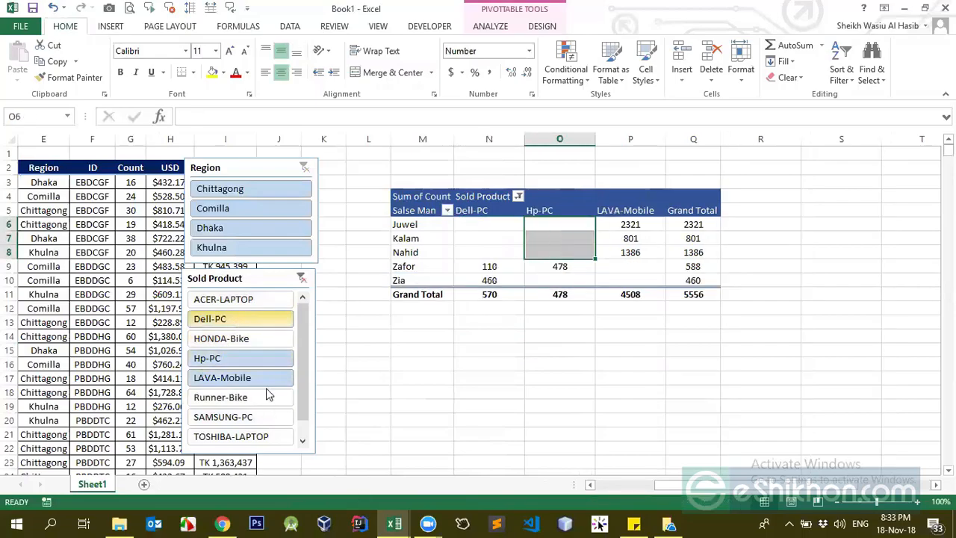
{"action": "left_click", "coordinate": [490, 255]}
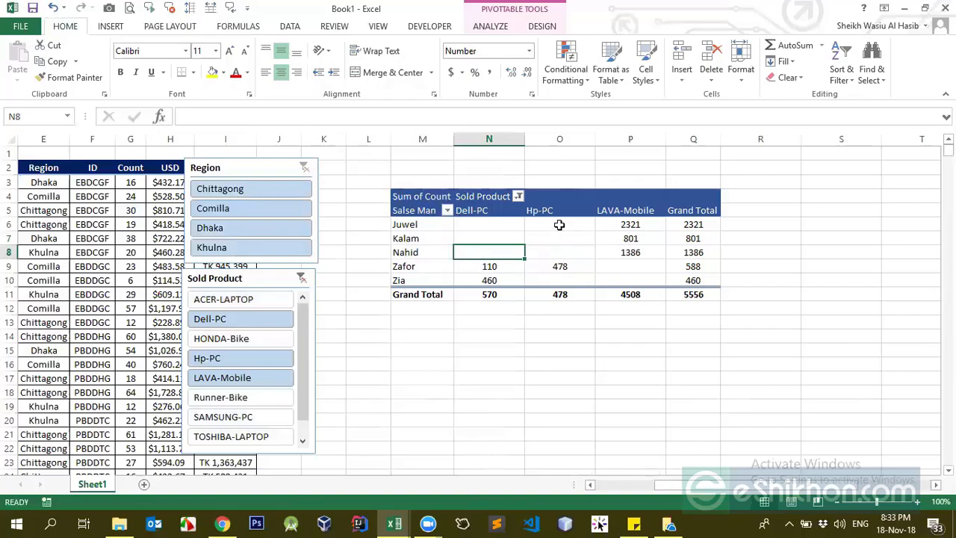
{"action": "left_click", "coordinate": [456, 267]}
{"action": "left_click_drag", "start_coordinate": [631, 226], "coordinate": [632, 254]}
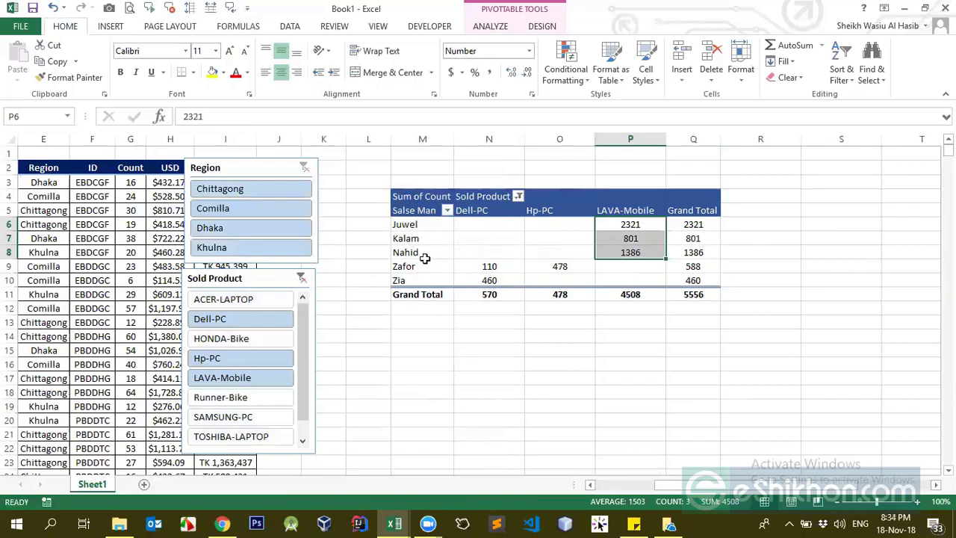
{"action": "left_click_drag", "start_coordinate": [693, 224], "coordinate": [693, 280]}
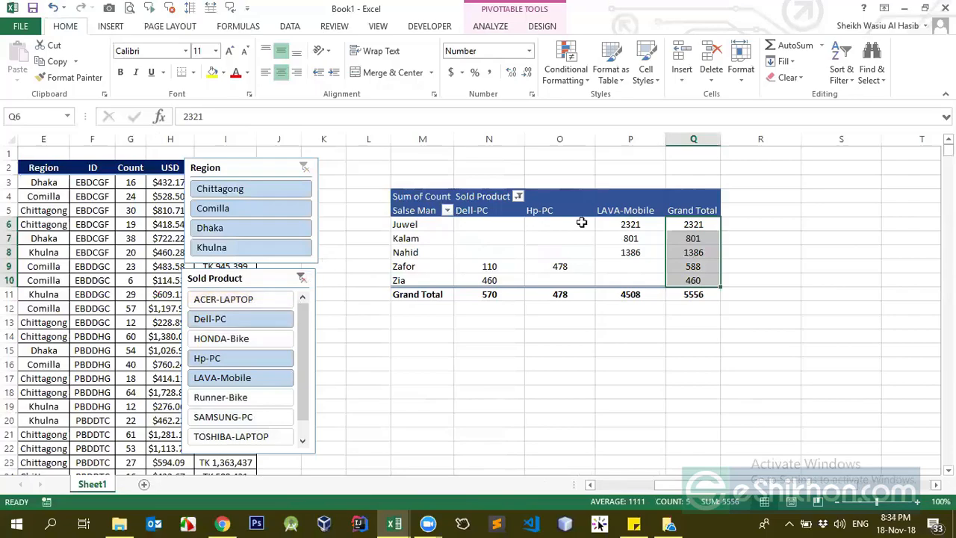
{"action": "left_click", "coordinate": [301, 279]}
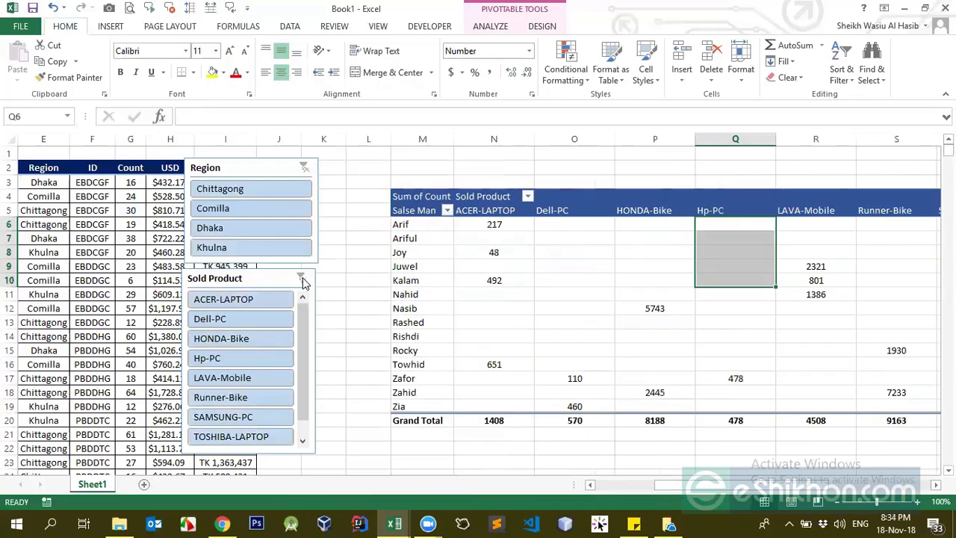
Filter the PivotTable to HONDA-Bike alone with the Sold Product slicer and clear that filter.
{"action": "left_click_drag", "start_coordinate": [302, 353], "coordinate": [300, 275]}
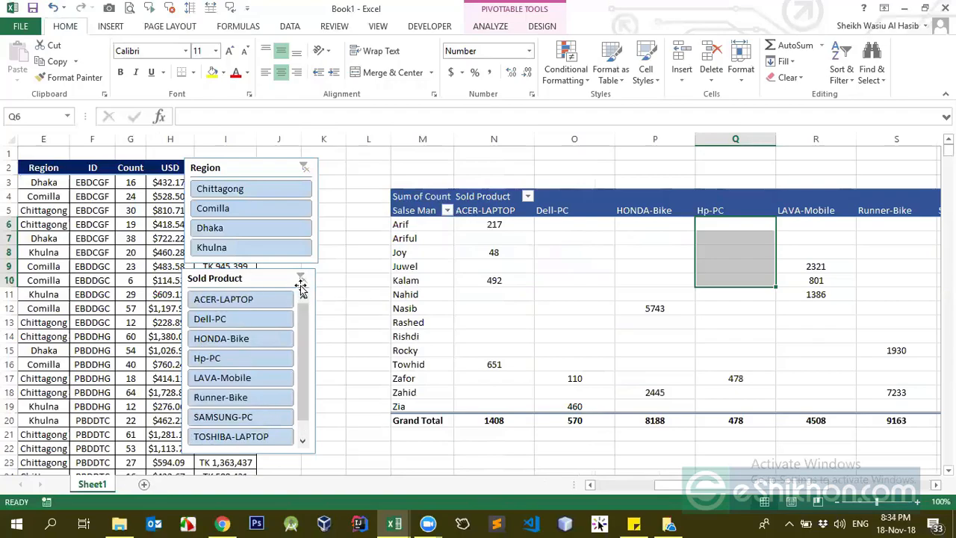
{"action": "left_click", "coordinate": [277, 340]}
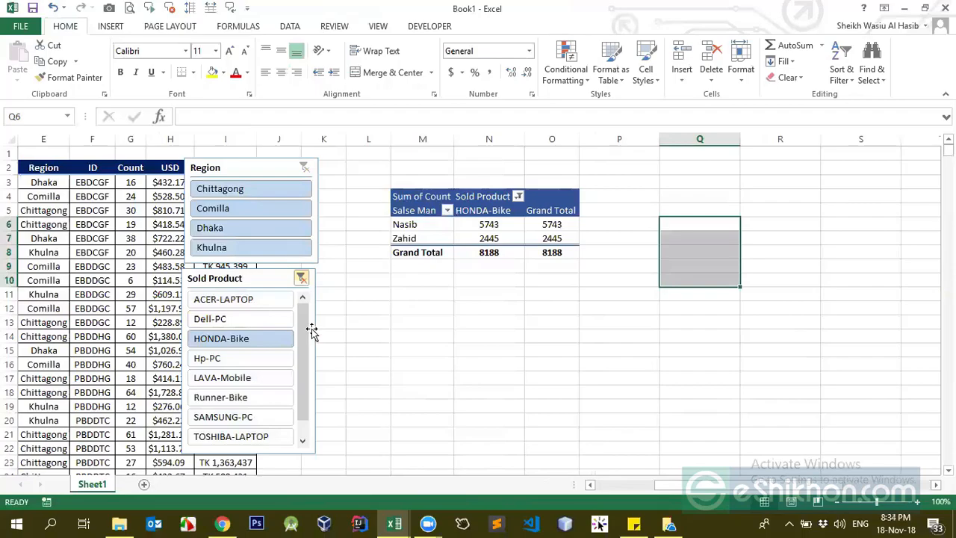
{"action": "left_click", "coordinate": [301, 279]}
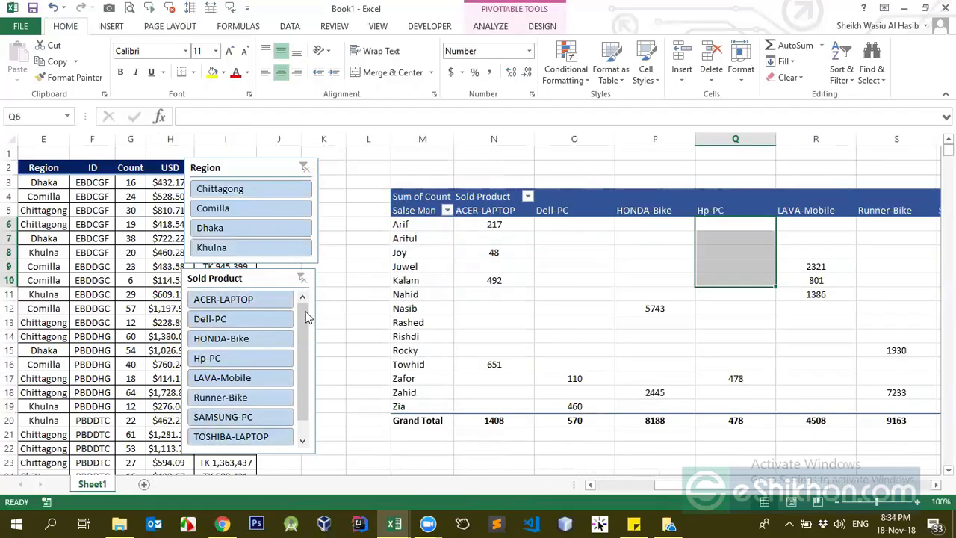
{"action": "left_click", "coordinate": [490, 237]}
{"action": "left_click", "coordinate": [490, 27]}
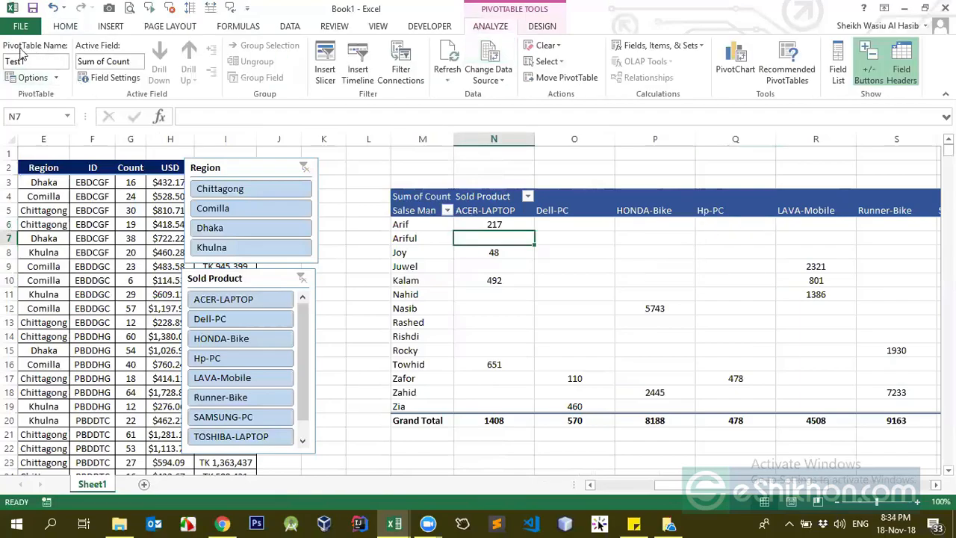
{"action": "left_click", "coordinate": [247, 165]}
{"action": "right_click", "coordinate": [247, 166]}
{"action": "left_click", "coordinate": [229, 168]}
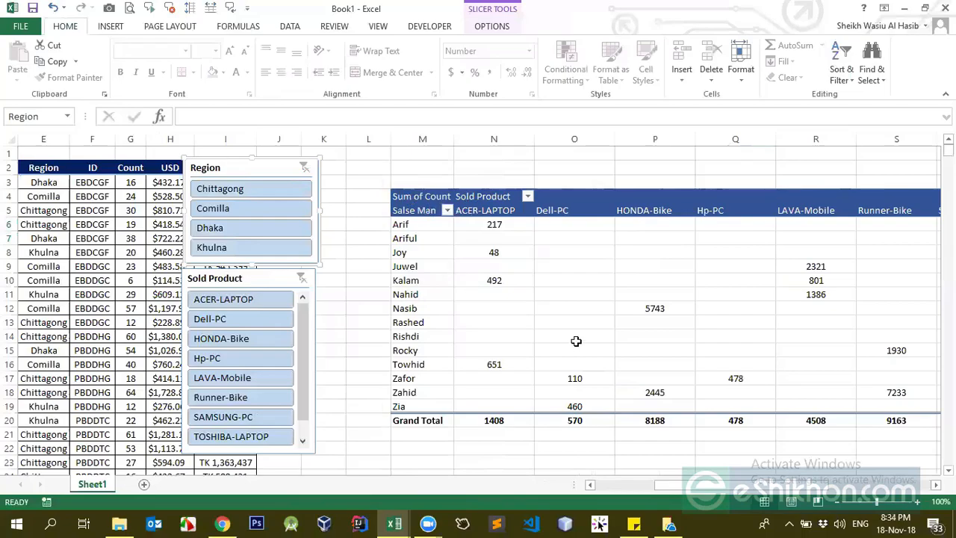
Copy the whole PivotTable M4:W20 and paste the copy below it, starting at cell M24.
{"action": "left_click_drag", "start_coordinate": [414, 195], "coordinate": [810, 421]}
{"action": "right_click", "coordinate": [396, 381]}
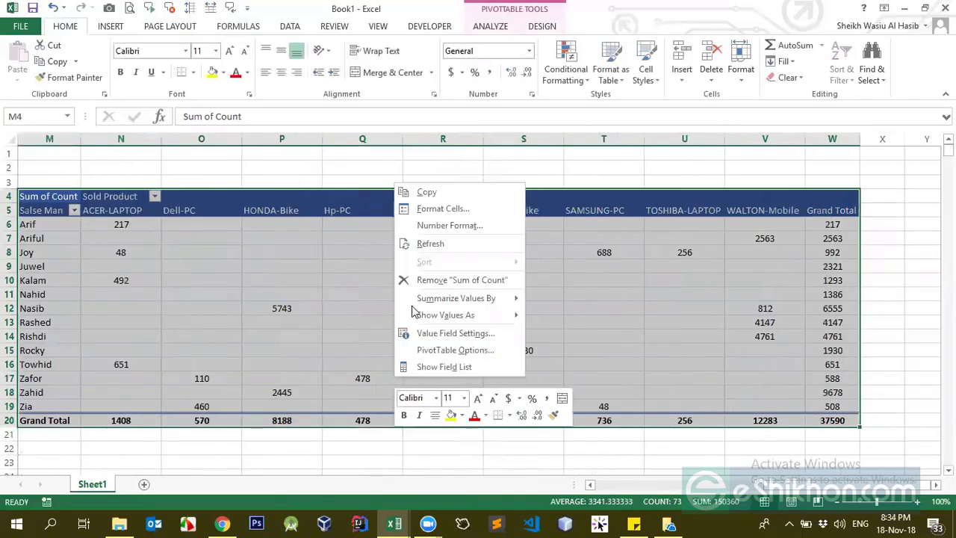
{"action": "left_click", "coordinate": [429, 193]}
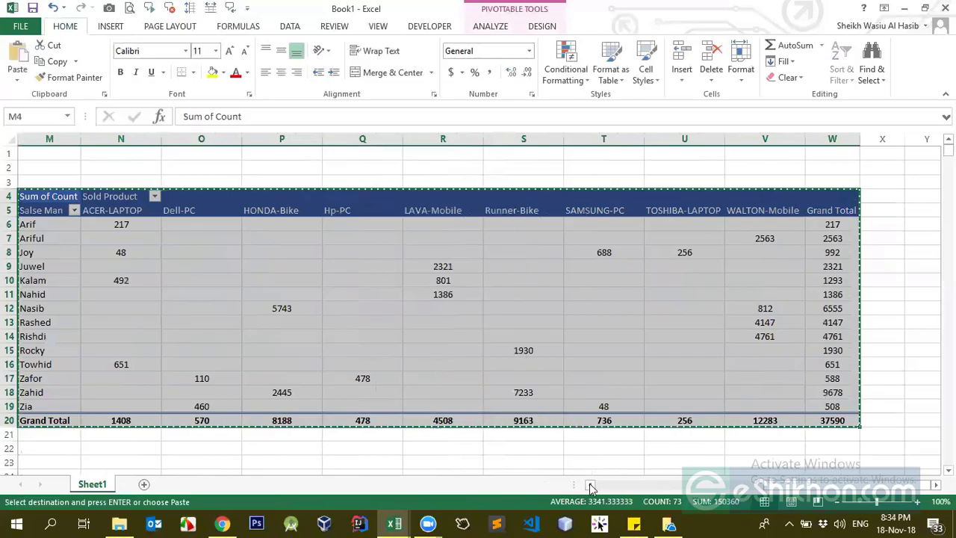
{"action": "left_click_drag", "start_coordinate": [782, 489], "coordinate": [645, 496]}
{"action": "scroll", "coordinate": [544, 447], "scroll_direction": "down", "scroll_amount": 4}
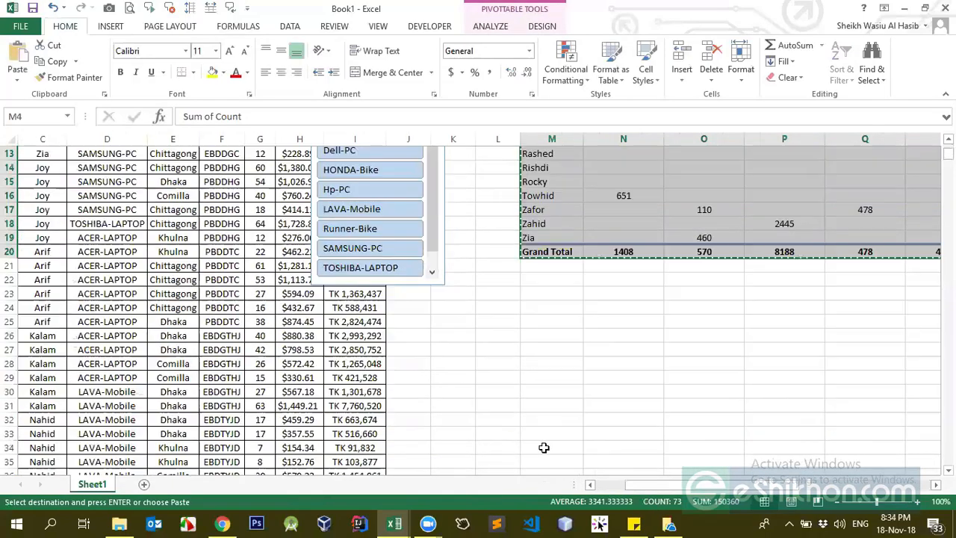
{"action": "left_click", "coordinate": [550, 307]}
{"action": "key", "text": "ctrl+v"}
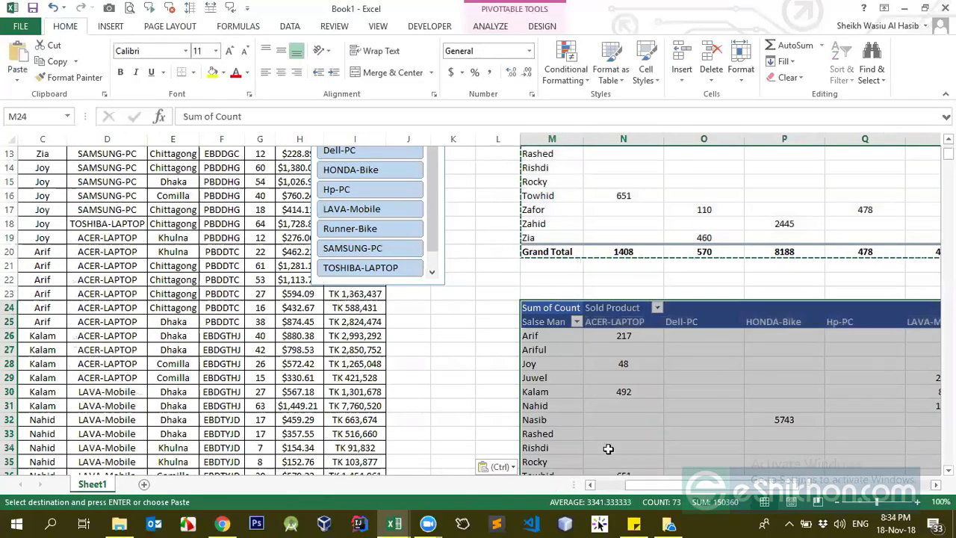
Select cells in the original and the pasted PivotTable and check the copy's PivotTable name.
{"action": "scroll", "coordinate": [640, 401], "scroll_direction": "up", "scroll_amount": 4}
{"action": "left_click", "coordinate": [625, 277]}
{"action": "scroll", "coordinate": [665, 389], "scroll_direction": "down", "scroll_amount": 2}
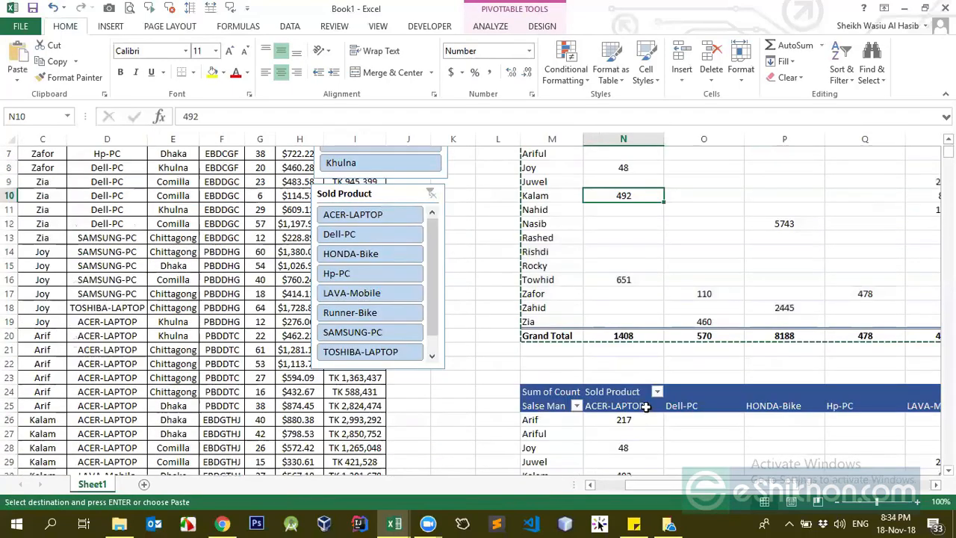
{"action": "scroll", "coordinate": [658, 432], "scroll_direction": "down", "scroll_amount": 1}
{"action": "left_click", "coordinate": [614, 360]}
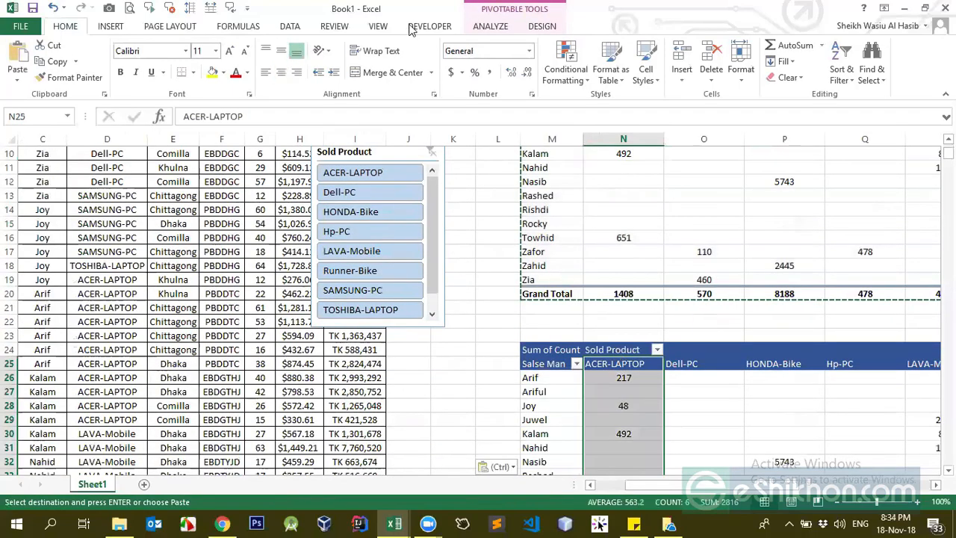
{"action": "left_click", "coordinate": [490, 26]}
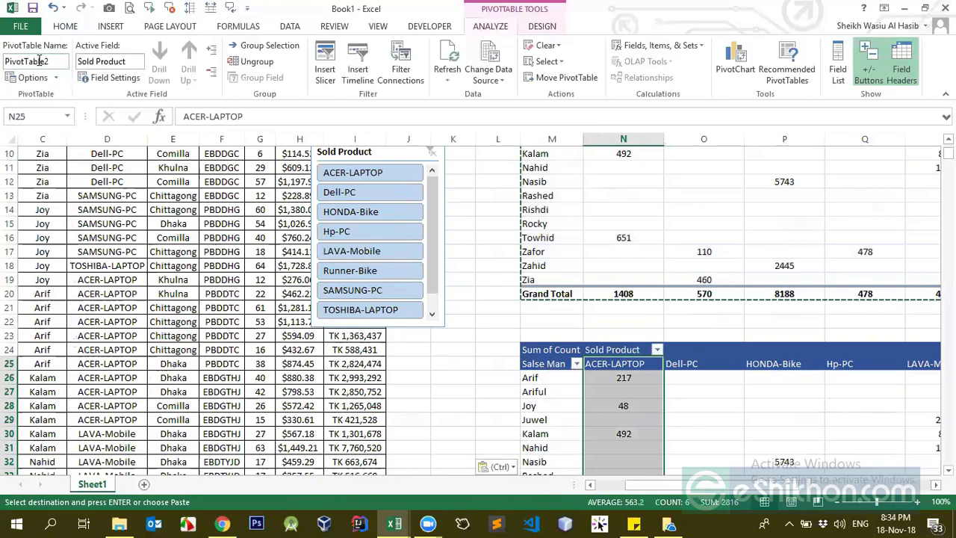
{"action": "left_click", "coordinate": [698, 351]}
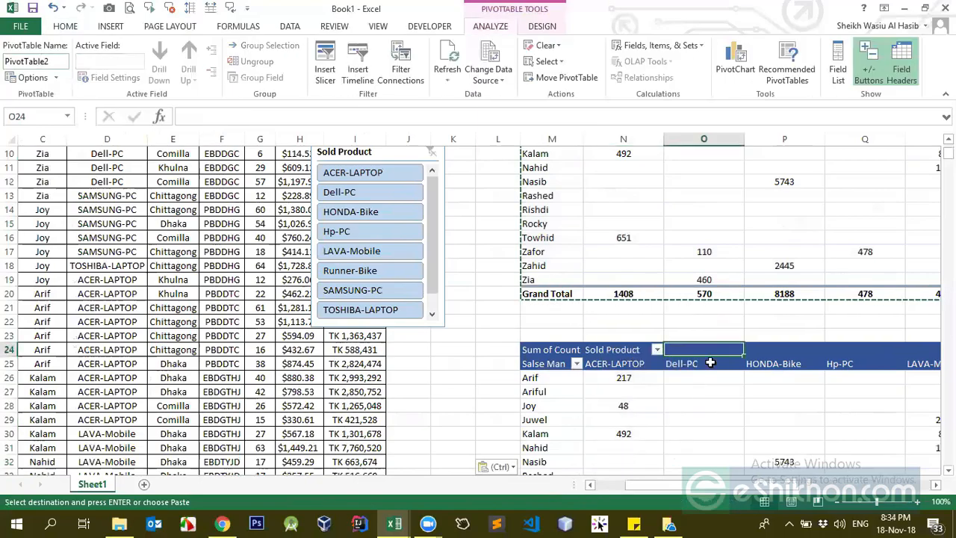
Show the field list for the pasted PivotTable and remove its Count, Sold Product and Salse Man fields.
{"action": "scroll", "coordinate": [698, 369], "scroll_direction": "down", "scroll_amount": 2}
{"action": "left_click_drag", "start_coordinate": [711, 487], "coordinate": [851, 491]}
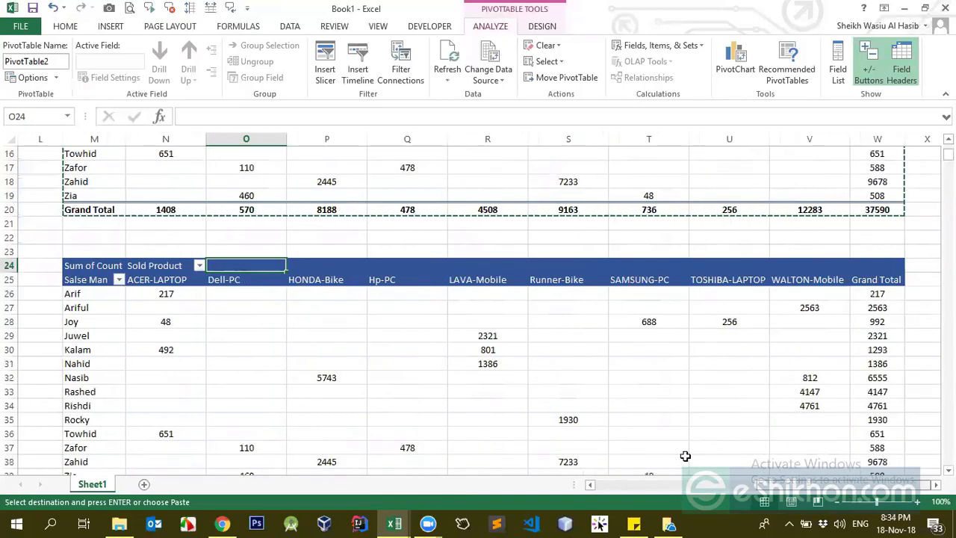
{"action": "right_click", "coordinate": [226, 280]}
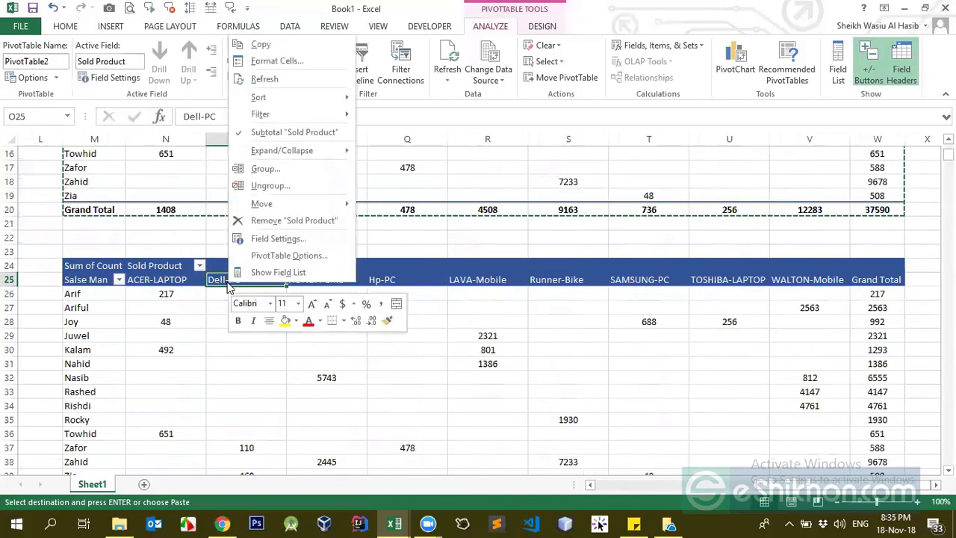
{"action": "left_click", "coordinate": [275, 272]}
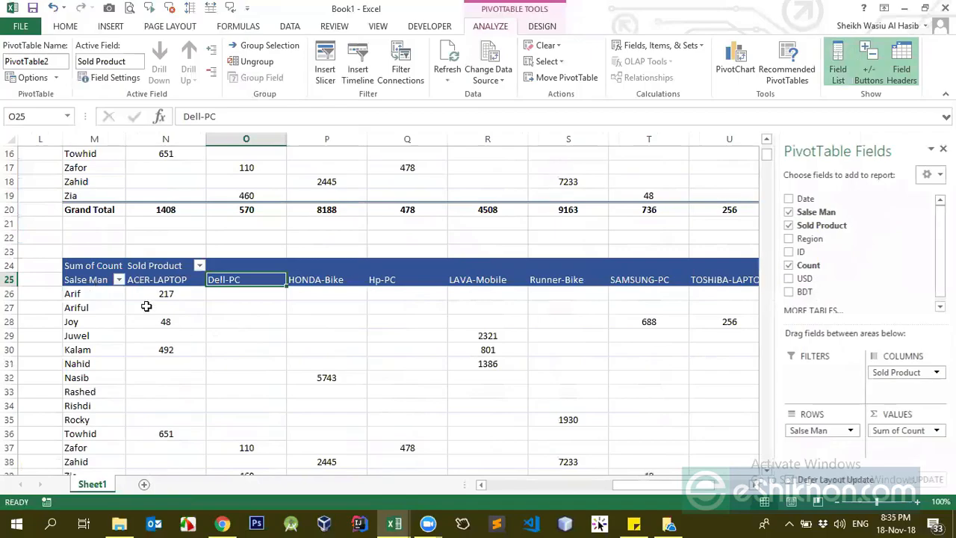
{"action": "left_click", "coordinate": [789, 265]}
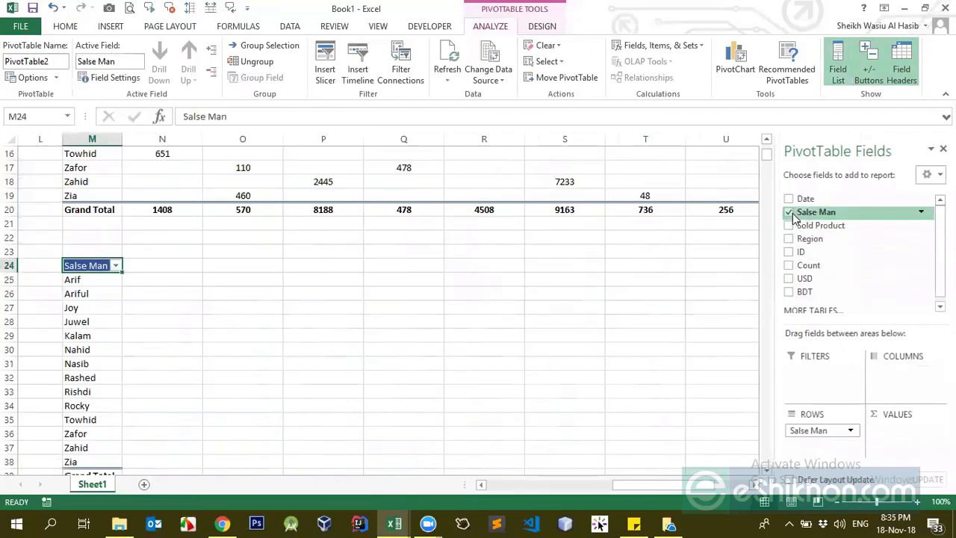
{"action": "left_click", "coordinate": [789, 212]}
Compare the original PivotTable, the emptied copy below it and the source data table.
{"action": "scroll", "coordinate": [272, 306], "scroll_direction": "up", "scroll_amount": 4}
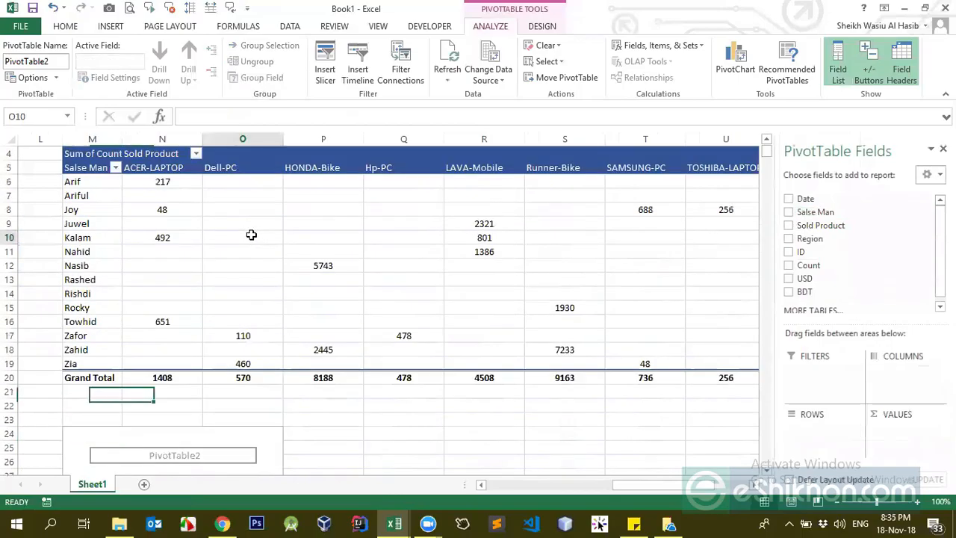
{"action": "left_click", "coordinate": [252, 235]}
{"action": "scroll", "coordinate": [234, 433], "scroll_direction": "down", "scroll_amount": 1}
{"action": "left_click", "coordinate": [234, 430]}
{"action": "scroll", "coordinate": [106, 266], "scroll_direction": "up", "scroll_amount": 2}
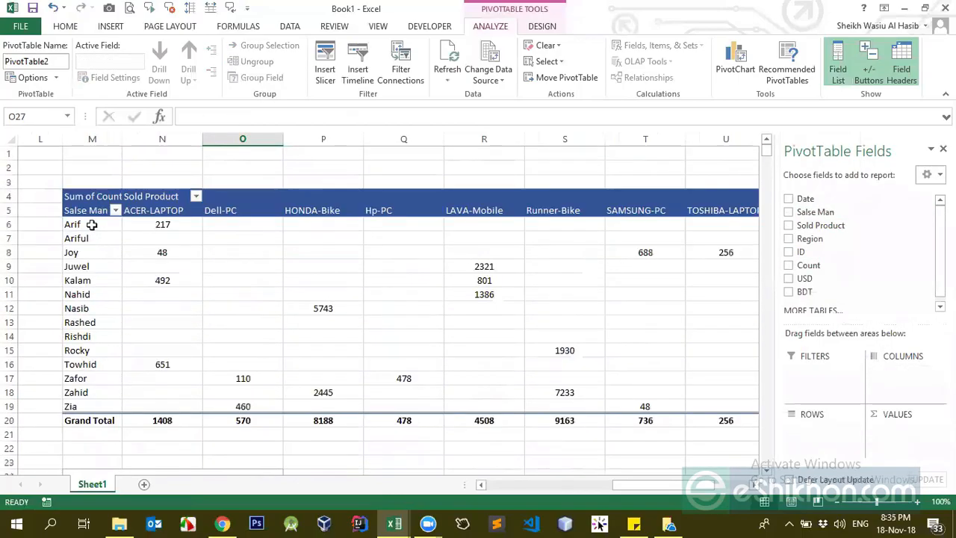
{"action": "scroll", "coordinate": [224, 427], "scroll_direction": "down", "scroll_amount": 3}
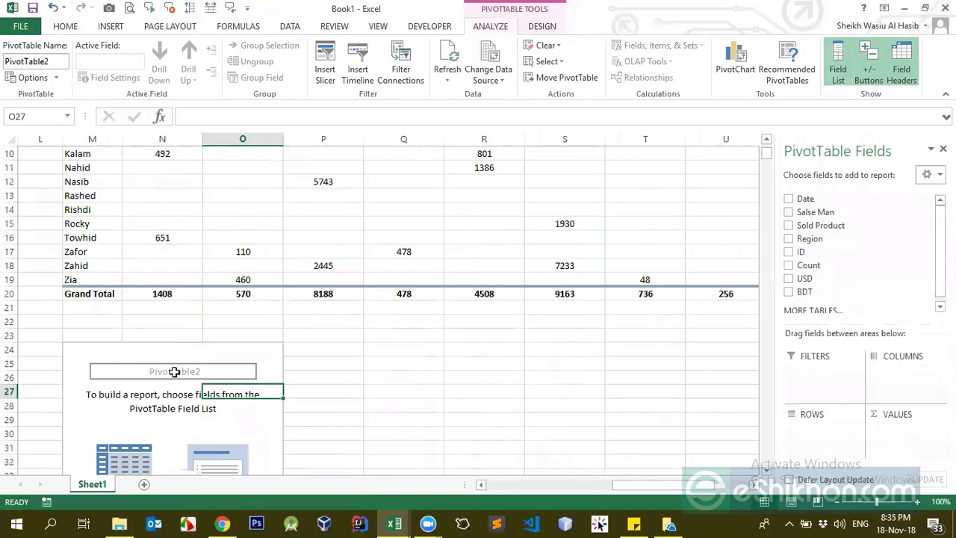
{"action": "scroll", "coordinate": [175, 371], "scroll_direction": "up", "scroll_amount": 3}
{"action": "left_click_drag", "start_coordinate": [654, 485], "coordinate": [554, 485]}
{"action": "left_click", "coordinate": [477, 263]}
{"action": "left_click", "coordinate": [59, 167]}
{"action": "scroll", "coordinate": [570, 341], "scroll_direction": "down", "scroll_amount": 3}
{"action": "left_click", "coordinate": [519, 379]}
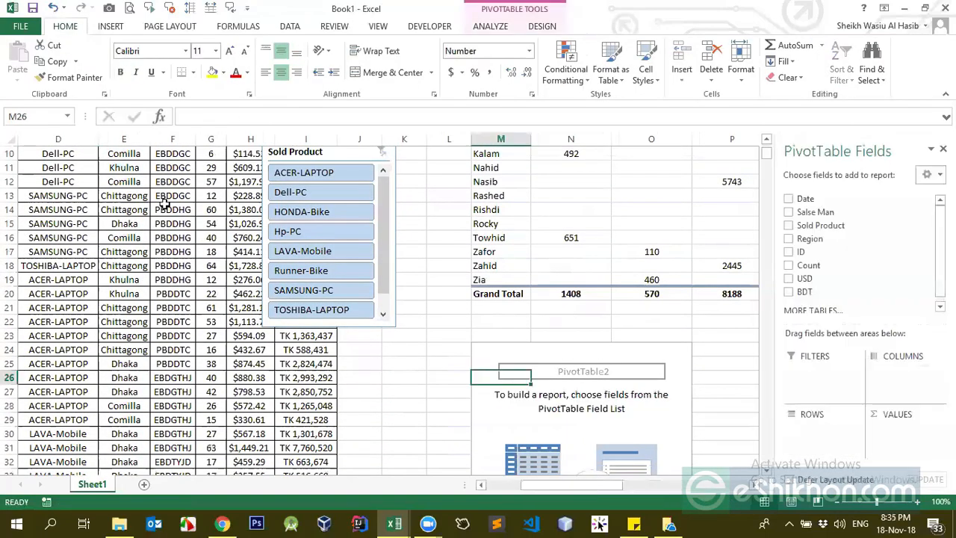
{"action": "scroll", "coordinate": [185, 223], "scroll_direction": "up", "scroll_amount": 2}
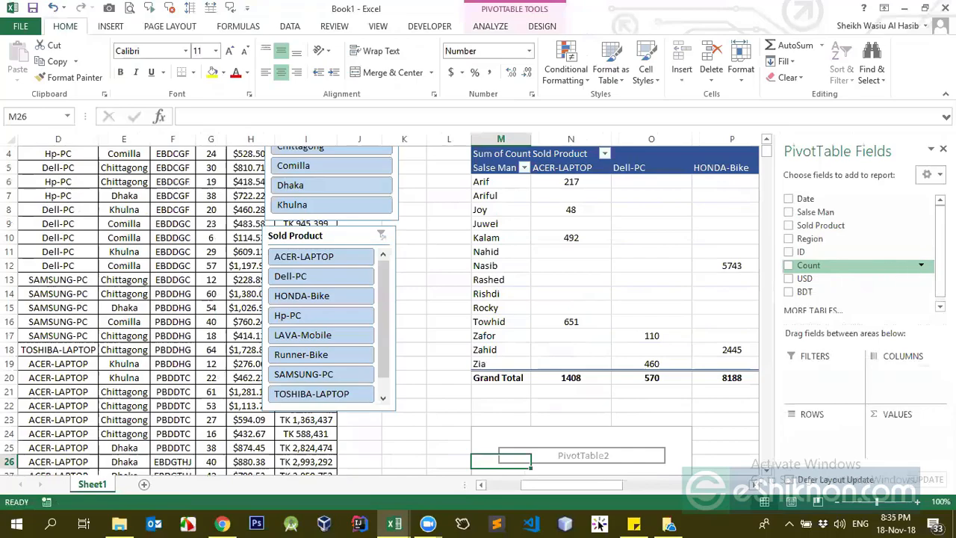
{"action": "scroll", "coordinate": [192, 245], "scroll_direction": "up", "scroll_amount": 1}
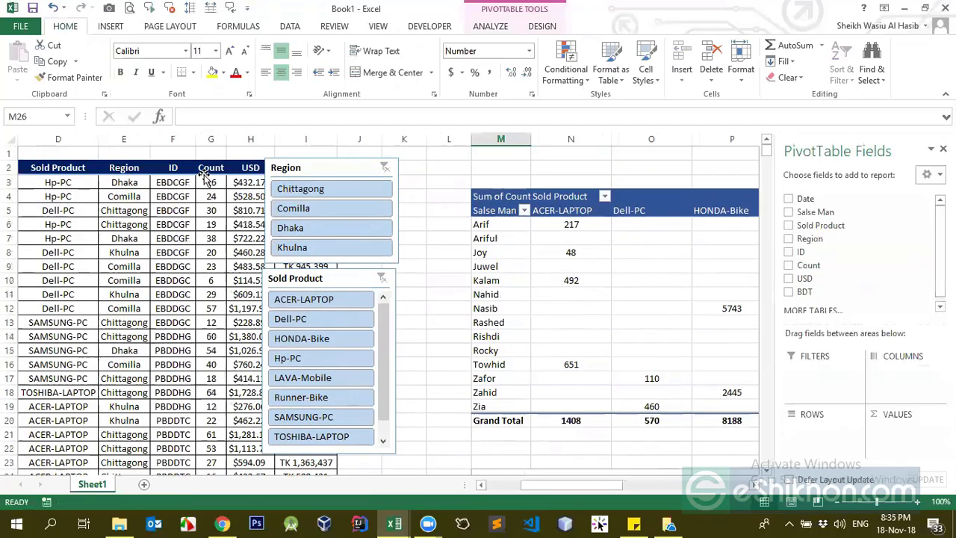
Review the source table's column headers from Salse Man through Count and beyond.
{"action": "left_click", "coordinate": [203, 172]}
{"action": "key", "text": "Left"}
{"action": "key", "text": "Left"}
{"action": "key", "text": "Left"}
{"action": "key", "text": "Left"}
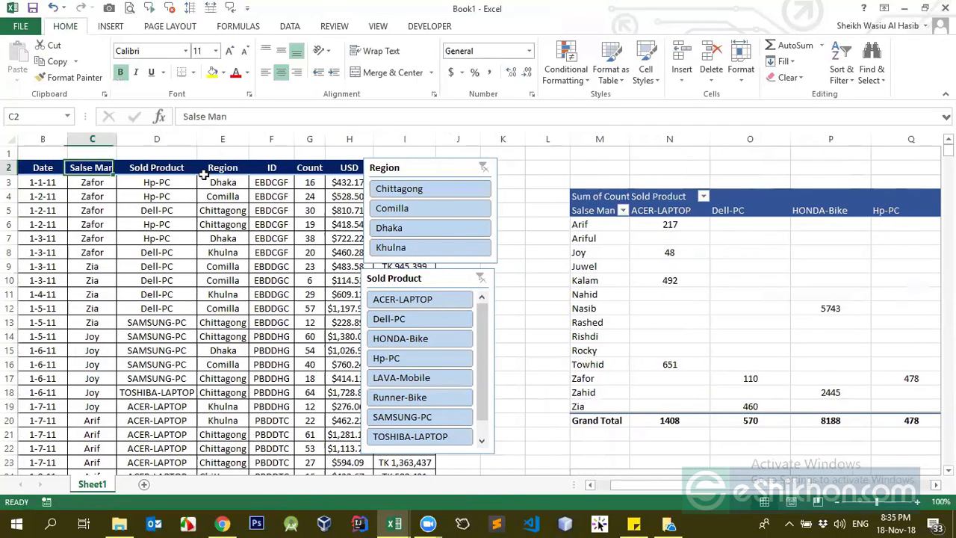
{"action": "key", "text": "Right"}
{"action": "key", "text": "Right"}
{"action": "key", "text": "Right"}
{"action": "key", "text": "Right"}
{"action": "key", "text": "Right"}
{"action": "key", "text": "Right"}
{"action": "key", "text": "Right"}
{"action": "key", "text": "Right"}
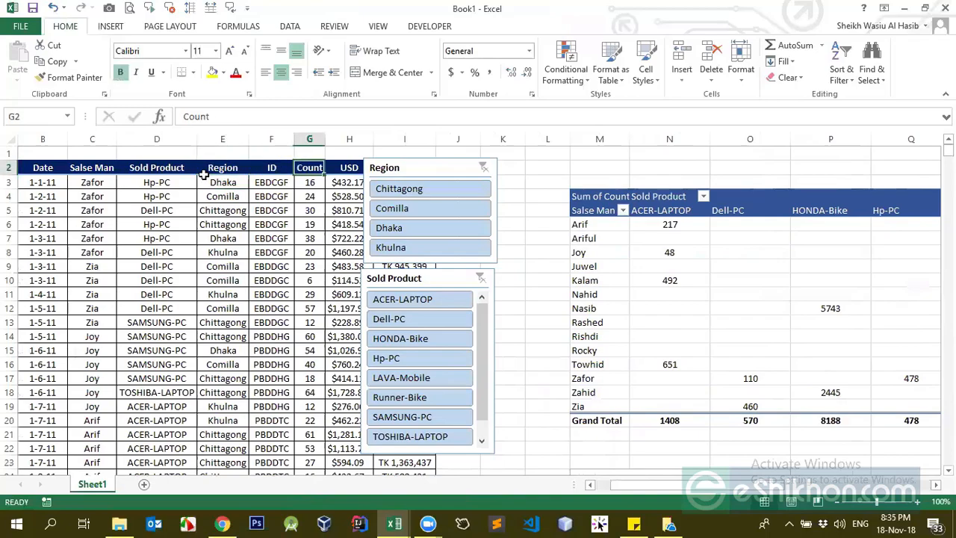
{"action": "key", "text": "Right"}
{"action": "key", "text": "Right"}
{"action": "key", "text": "Right"}
{"action": "key", "text": "Right"}
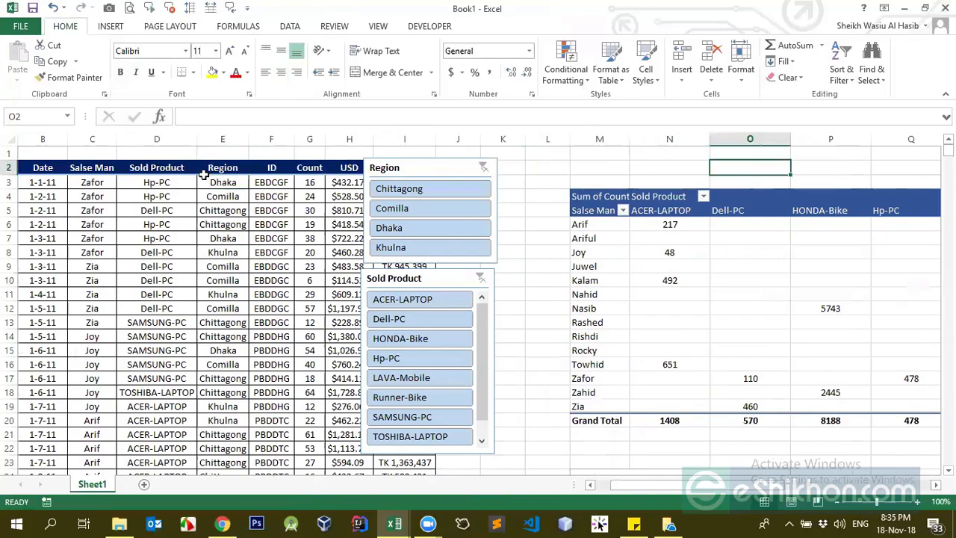
{"action": "left_click", "coordinate": [237, 171]}
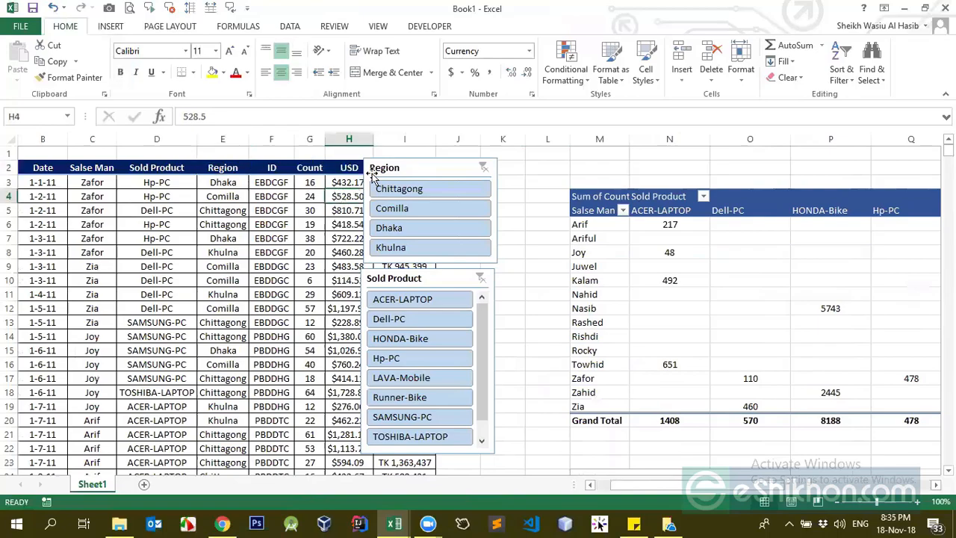
Move the Region and Sold Product slicers off the source table so its USD and BDT columns are uncovered.
{"action": "left_click_drag", "start_coordinate": [416, 166], "coordinate": [505, 155]}
{"action": "left_click_drag", "start_coordinate": [442, 280], "coordinate": [534, 269]}
{"action": "left_click_drag", "start_coordinate": [672, 487], "coordinate": [716, 484]}
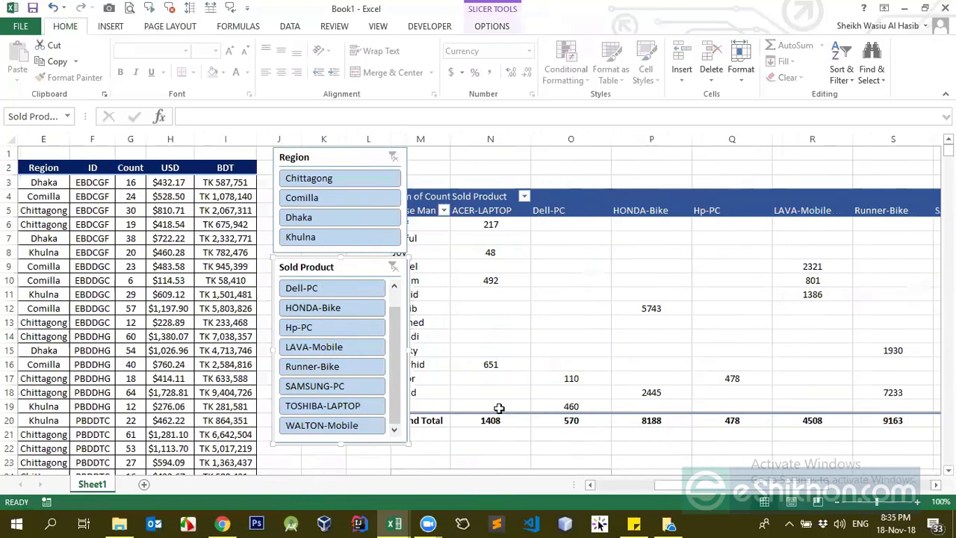
Add the Region field to the rows of the empty PivotTable at M24 and select the listed region names.
{"action": "left_click", "coordinate": [499, 408]}
{"action": "scroll", "coordinate": [499, 373], "scroll_direction": "down", "scroll_amount": 4}
{"action": "scroll", "coordinate": [499, 374], "scroll_direction": "down", "scroll_amount": 1}
{"action": "left_click", "coordinate": [499, 374]}
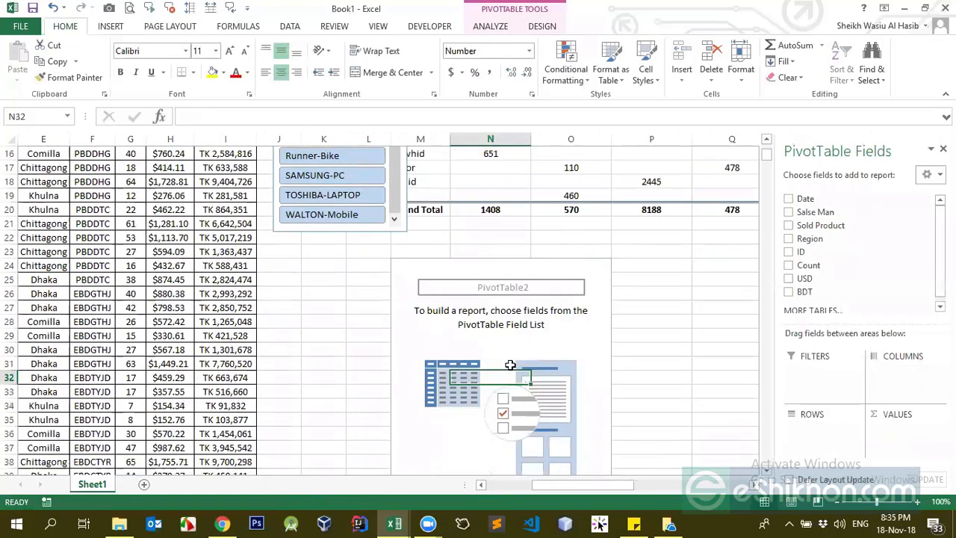
{"action": "left_click", "coordinate": [789, 239]}
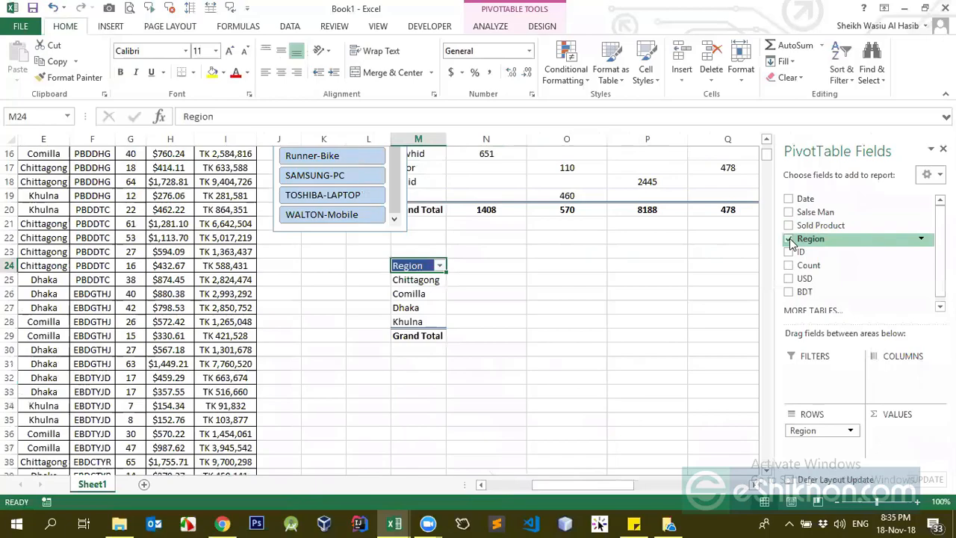
{"action": "left_click_drag", "start_coordinate": [806, 430], "coordinate": [837, 429]}
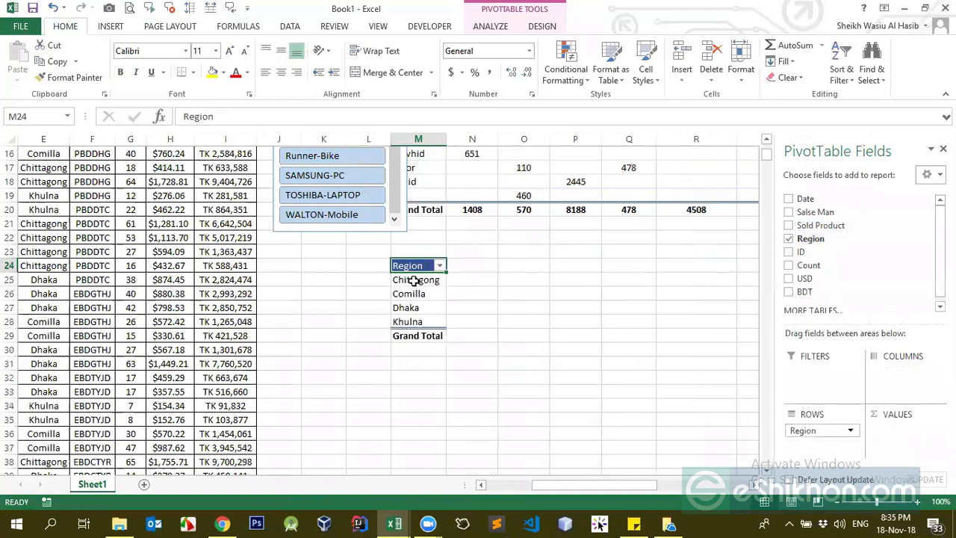
{"action": "left_click_drag", "start_coordinate": [414, 280], "coordinate": [416, 321]}
Try the Region field as columns in the lower PivotTable and return it to the rows.
{"action": "left_click_drag", "start_coordinate": [802, 429], "coordinate": [889, 379]}
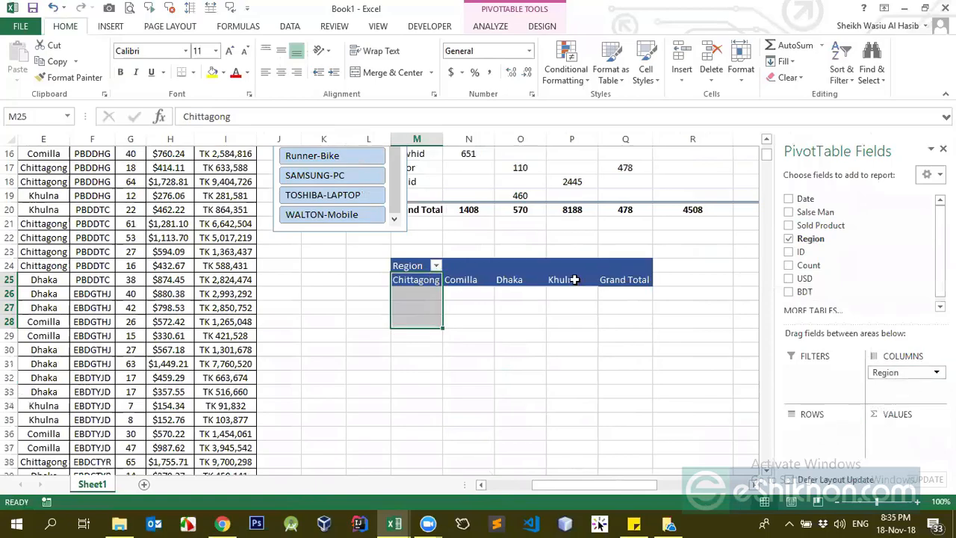
{"action": "left_click", "coordinate": [889, 372]}
{"action": "left_click", "coordinate": [818, 337]}
{"action": "left_click_drag", "start_coordinate": [800, 242], "coordinate": [876, 373]}
{"action": "left_click_drag", "start_coordinate": [806, 249], "coordinate": [822, 456]}
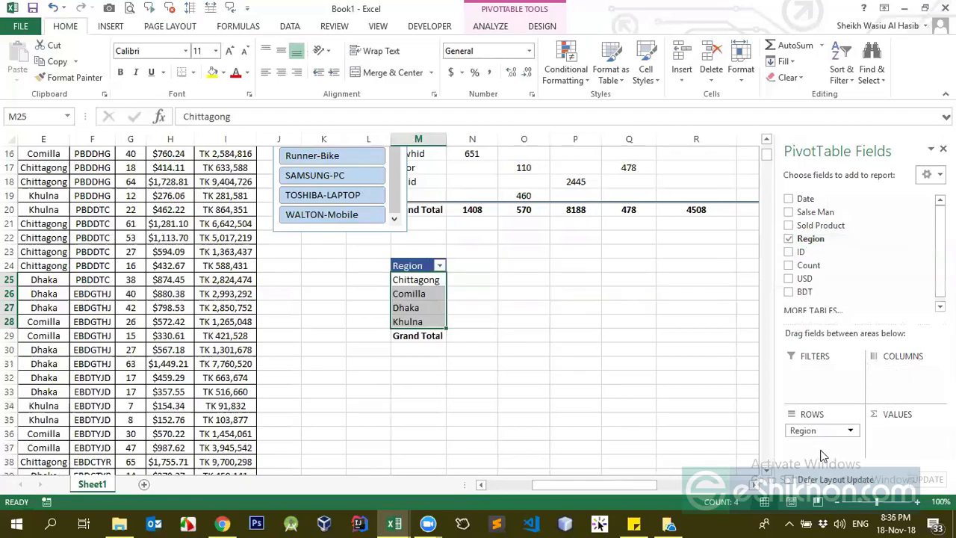
{"action": "left_click", "coordinate": [434, 296]}
Examine the USD column's header and amounts in the source table.
{"action": "scroll", "coordinate": [132, 263], "scroll_direction": "up", "scroll_amount": 5}
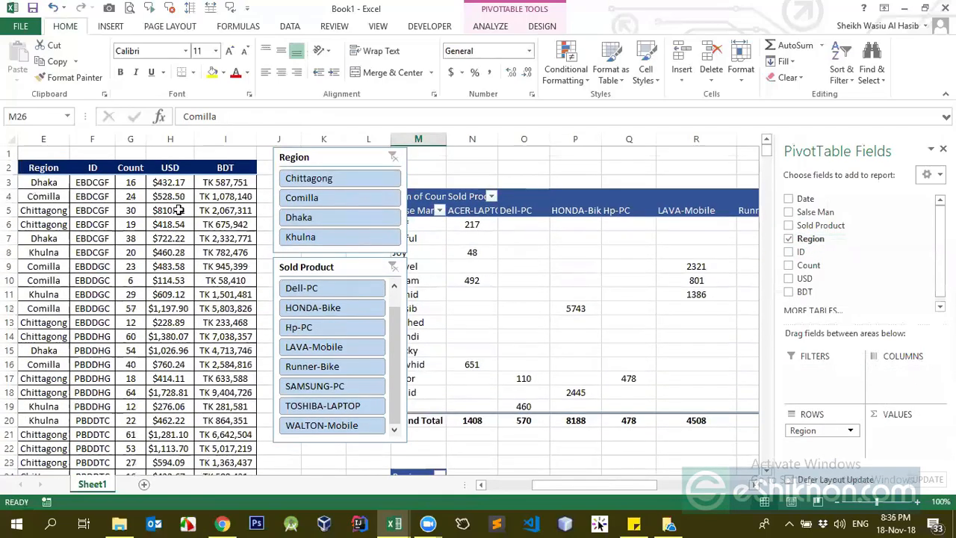
{"action": "left_click", "coordinate": [174, 170]}
{"action": "left_click", "coordinate": [174, 183]}
{"action": "left_click", "coordinate": [170, 168]}
{"action": "left_click", "coordinate": [173, 211]}
{"action": "scroll", "coordinate": [173, 212], "scroll_direction": "down", "scroll_amount": 2}
{"action": "scroll", "coordinate": [172, 211], "scroll_direction": "up", "scroll_amount": 2}
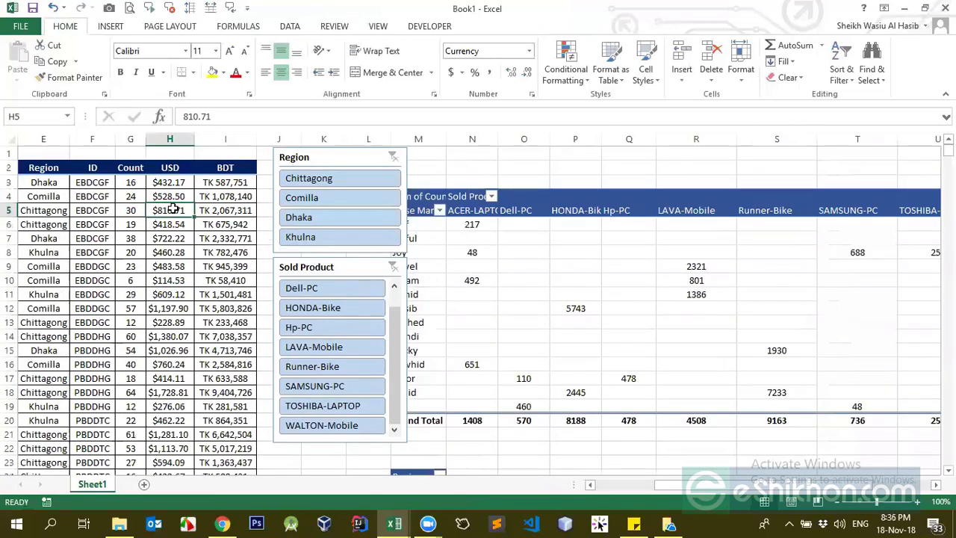
{"action": "left_click", "coordinate": [169, 195]}
{"action": "scroll", "coordinate": [166, 186], "scroll_direction": "down", "scroll_amount": 1}
{"action": "scroll", "coordinate": [163, 180], "scroll_direction": "up", "scroll_amount": 1}
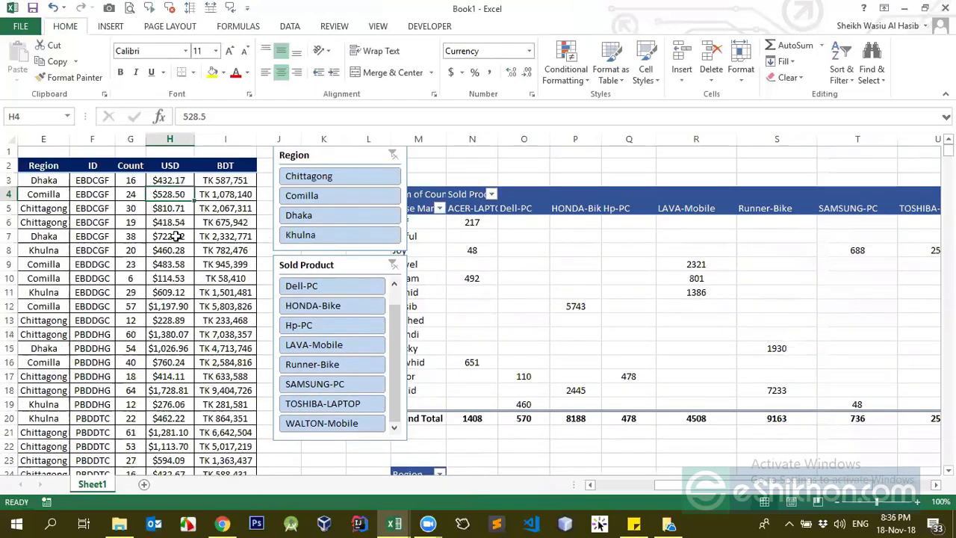
Add the USD field to the values of the lower PivotTable to sum it for each region.
{"action": "scroll", "coordinate": [183, 291], "scroll_direction": "down", "scroll_amount": 2}
{"action": "left_click_drag", "start_coordinate": [427, 413], "coordinate": [418, 448]}
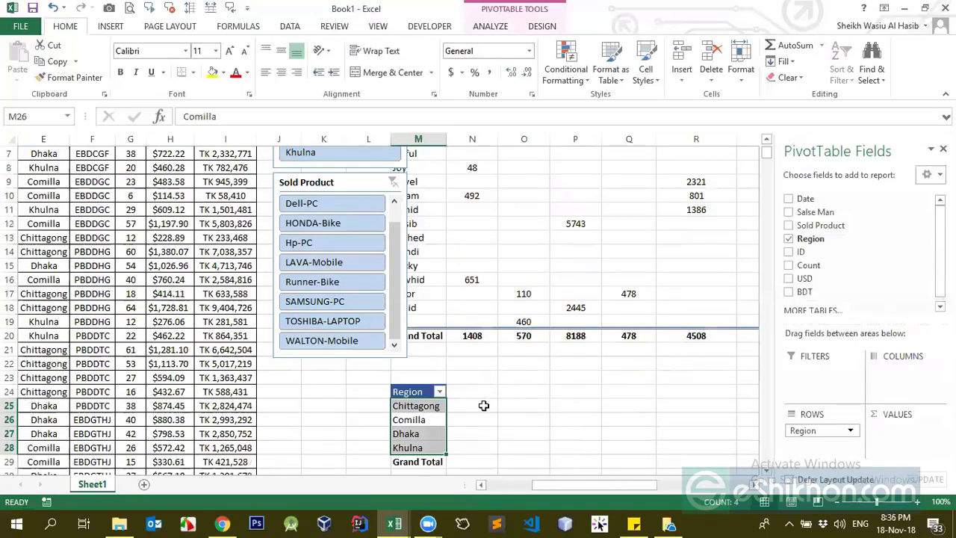
{"action": "left_click", "coordinate": [424, 405]}
{"action": "scroll", "coordinate": [926, 271], "scroll_direction": "down", "scroll_amount": 1}
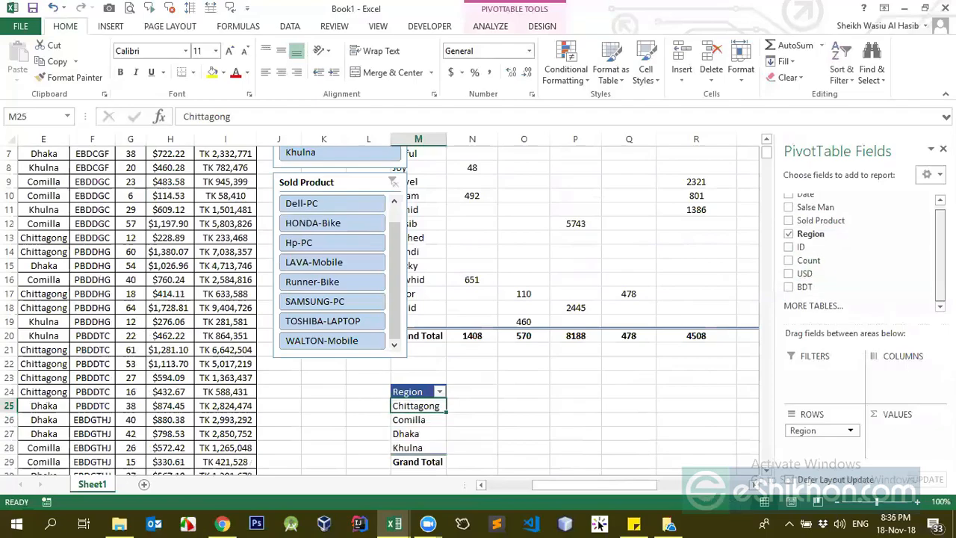
{"action": "left_click_drag", "start_coordinate": [805, 274], "coordinate": [897, 448]}
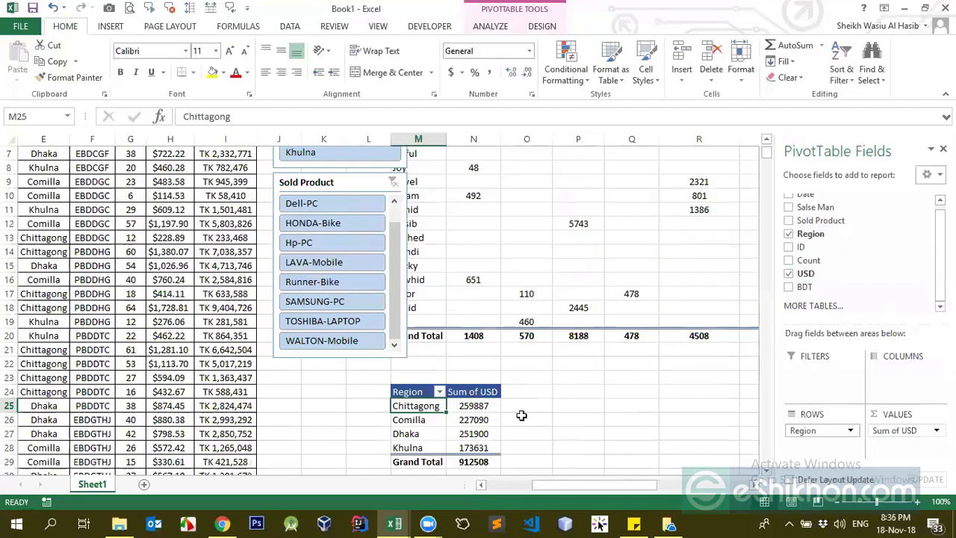
{"action": "mouse_move", "coordinate": [455, 331]}
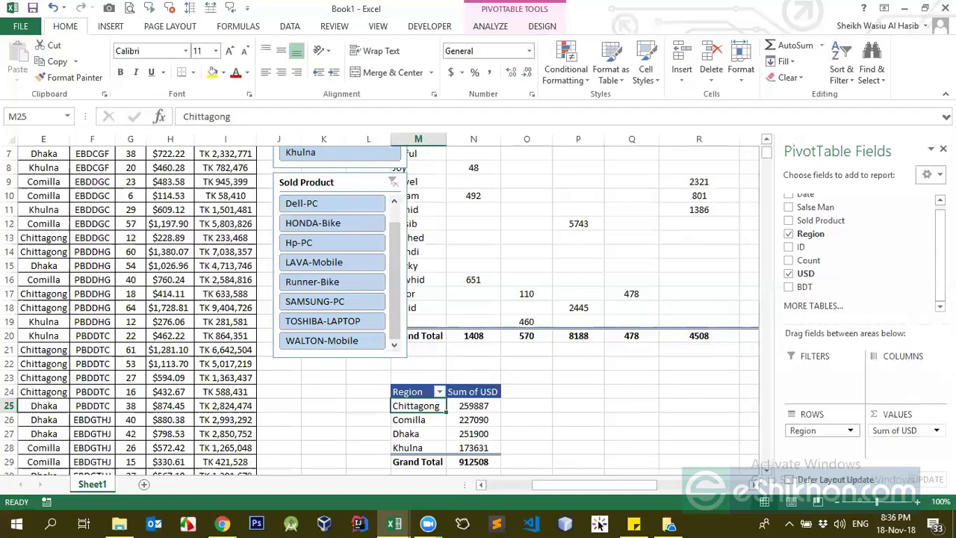
Try summarizing the lower PivotTable's USD values by Average, and undo the change.
{"action": "left_click", "coordinate": [934, 431]}
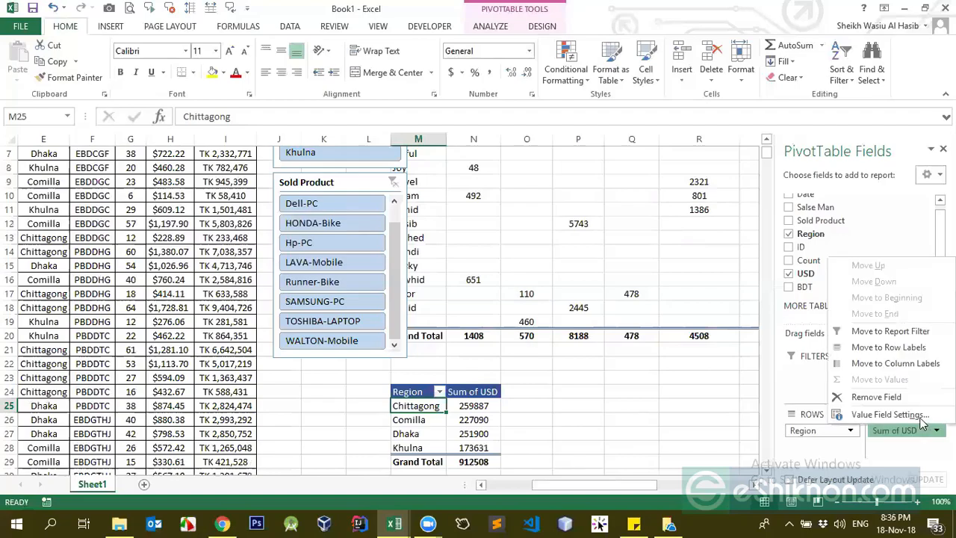
{"action": "left_click", "coordinate": [889, 414]}
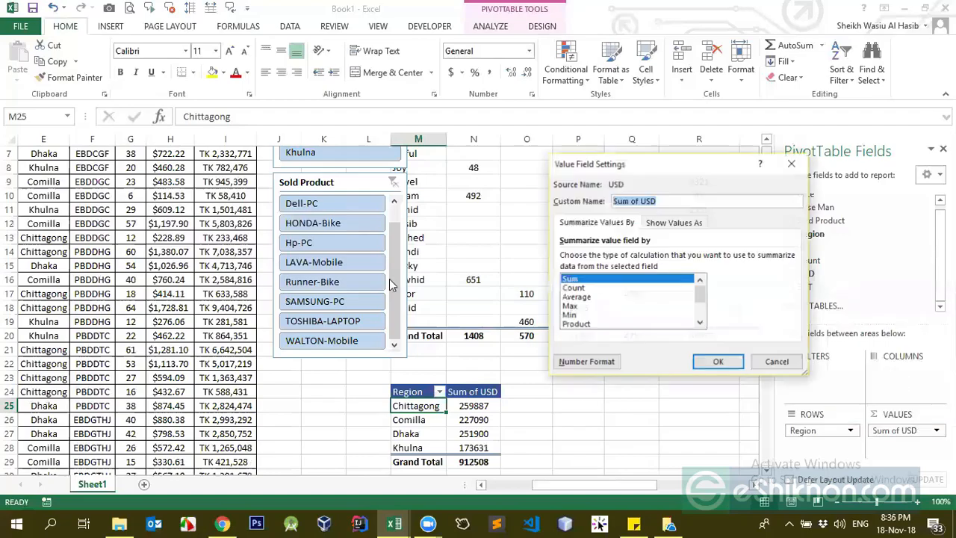
{"action": "left_click", "coordinate": [579, 298]}
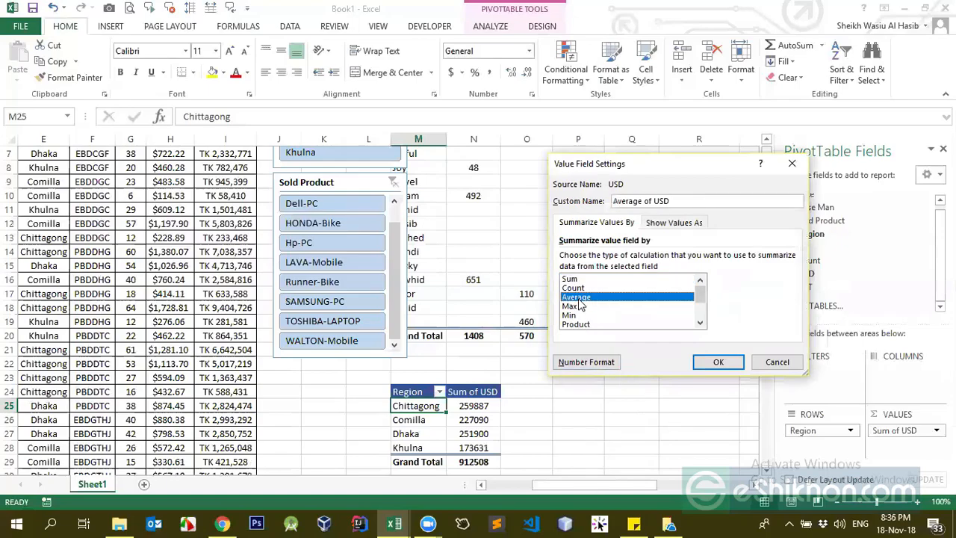
{"action": "left_click", "coordinate": [718, 362]}
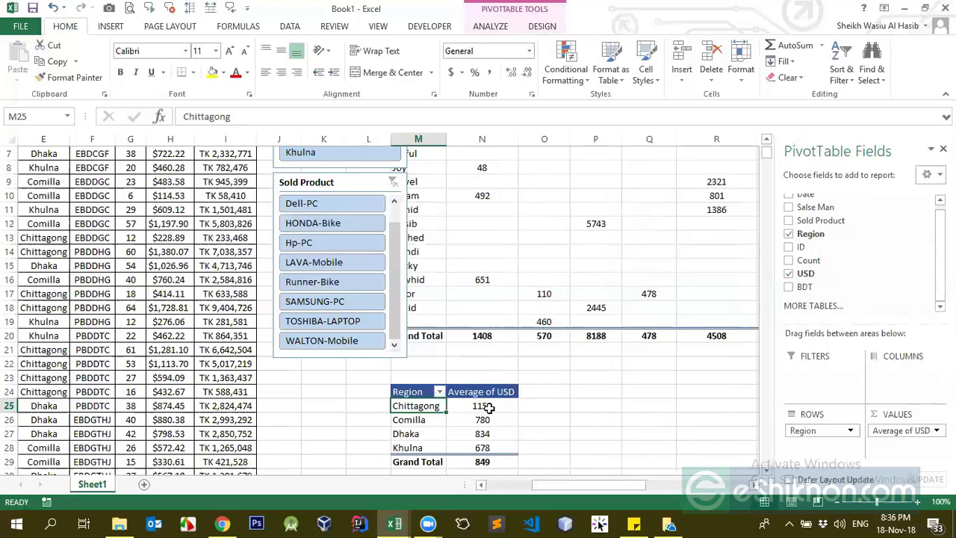
{"action": "left_click_drag", "start_coordinate": [482, 407], "coordinate": [482, 434]}
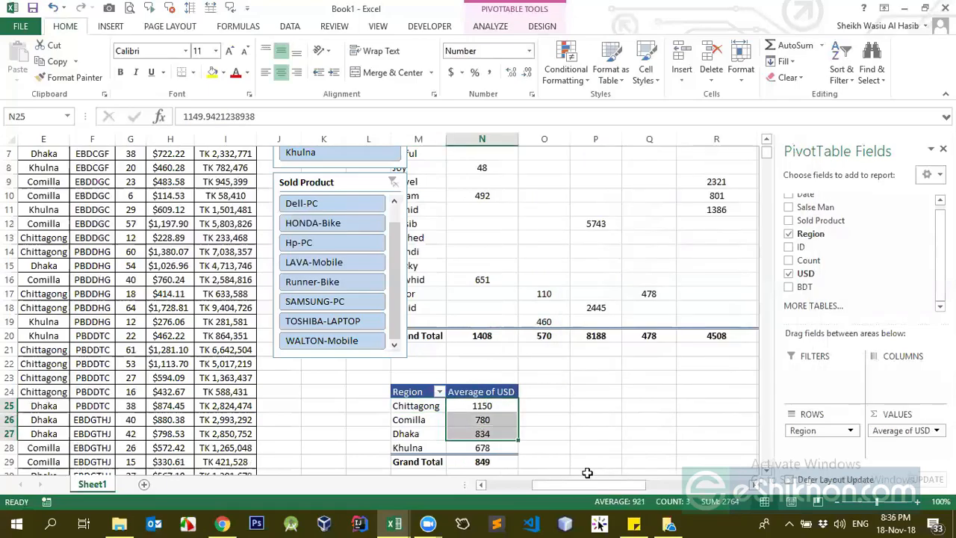
{"action": "key", "text": "ctrl+z"}
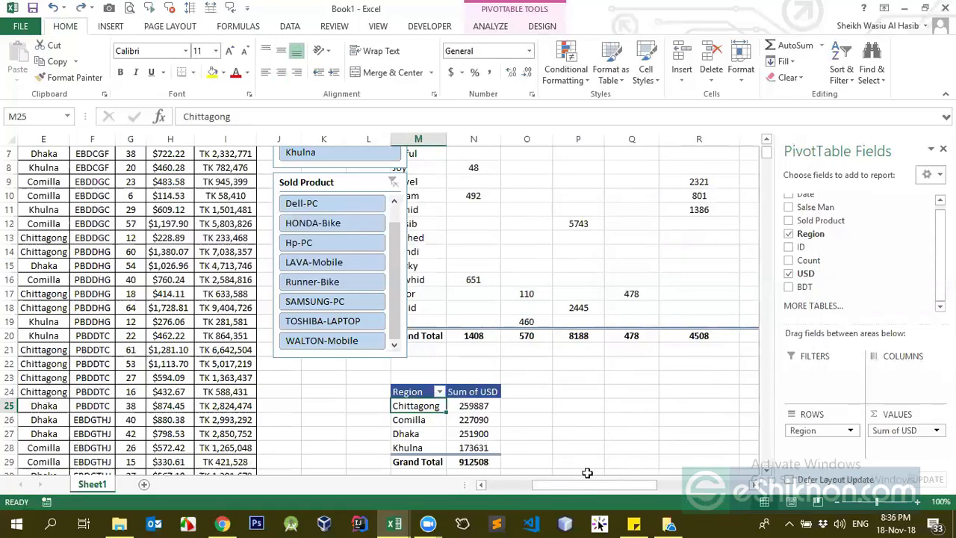
Check the source table's Count column and add the Count field to the values of the lower PivotTable.
{"action": "left_click", "coordinate": [489, 405]}
{"action": "scroll", "coordinate": [224, 236], "scroll_direction": "up", "scroll_amount": 2}
{"action": "left_click_drag", "start_coordinate": [124, 182], "coordinate": [131, 238]}
{"action": "scroll", "coordinate": [461, 406], "scroll_direction": "down", "scroll_amount": 2}
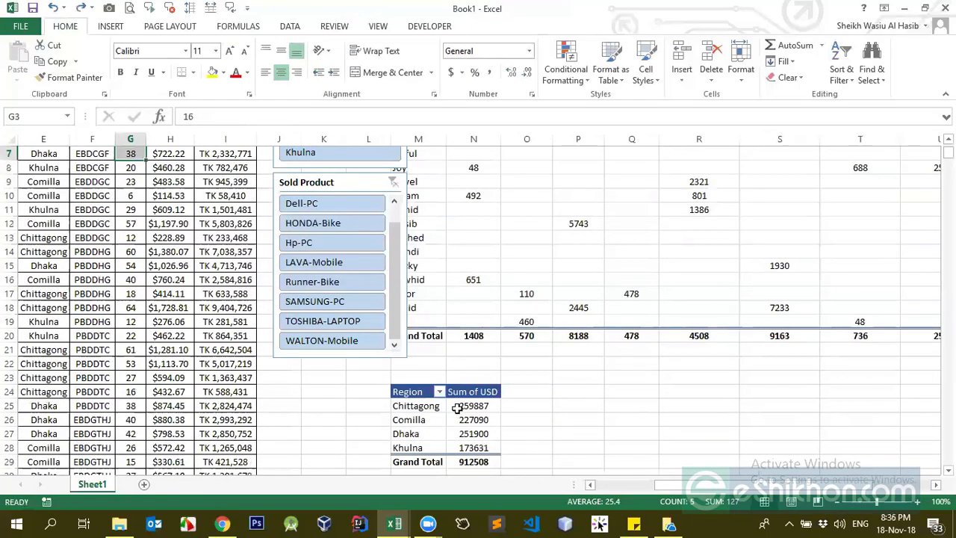
{"action": "left_click", "coordinate": [460, 405]}
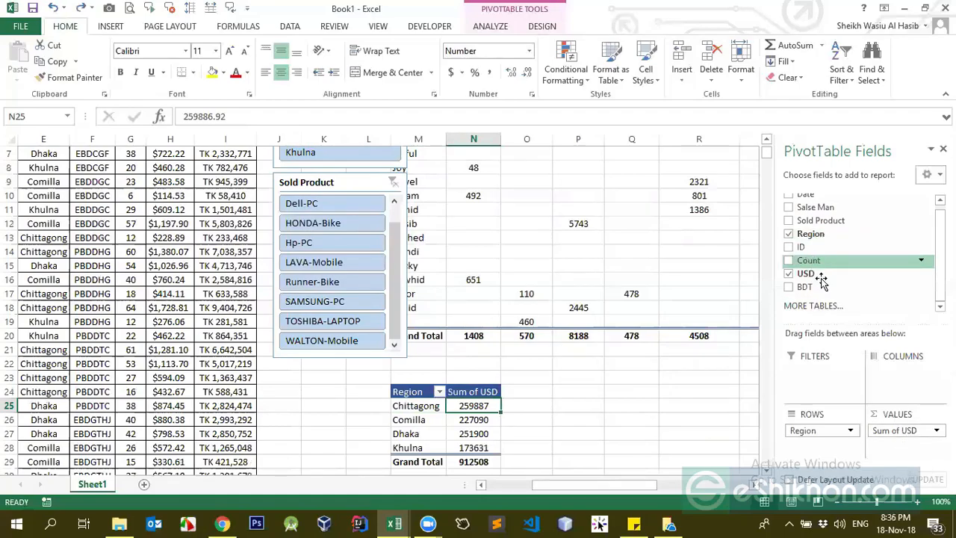
{"action": "left_click_drag", "start_coordinate": [805, 269], "coordinate": [893, 445]}
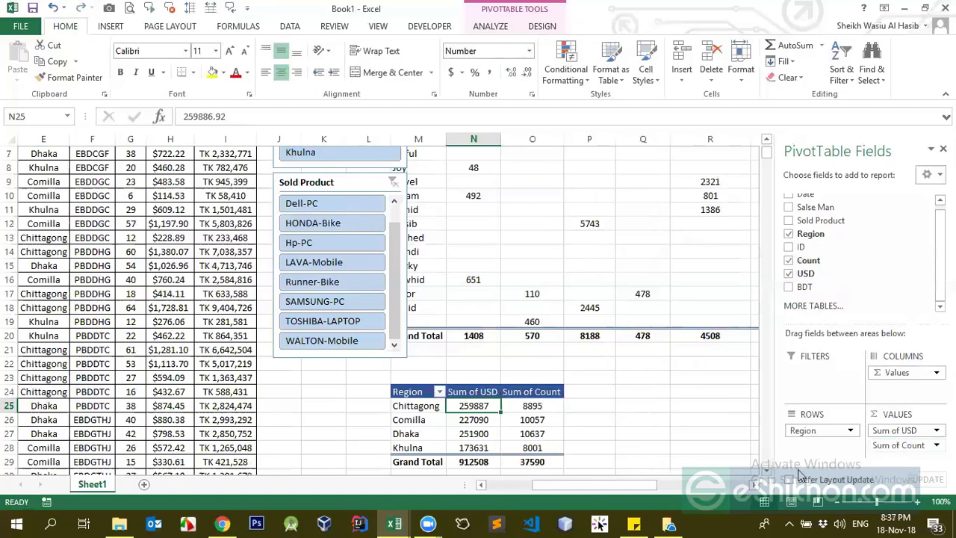
Compare the lower PivotTable's Sum of Count figures with the source table's Count column.
{"action": "left_click_drag", "start_coordinate": [538, 409], "coordinate": [536, 453]}
{"action": "left_click", "coordinate": [536, 406]}
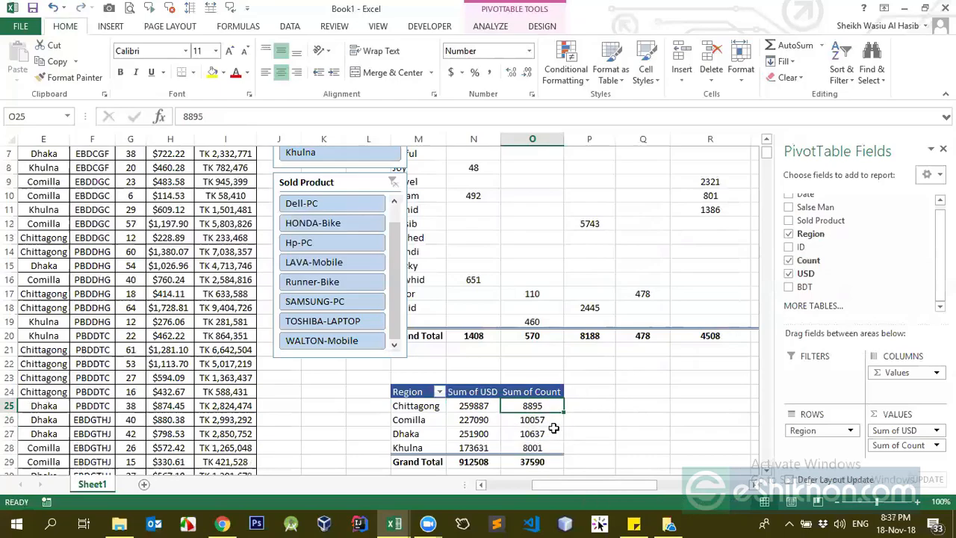
{"action": "left_click", "coordinate": [514, 383]}
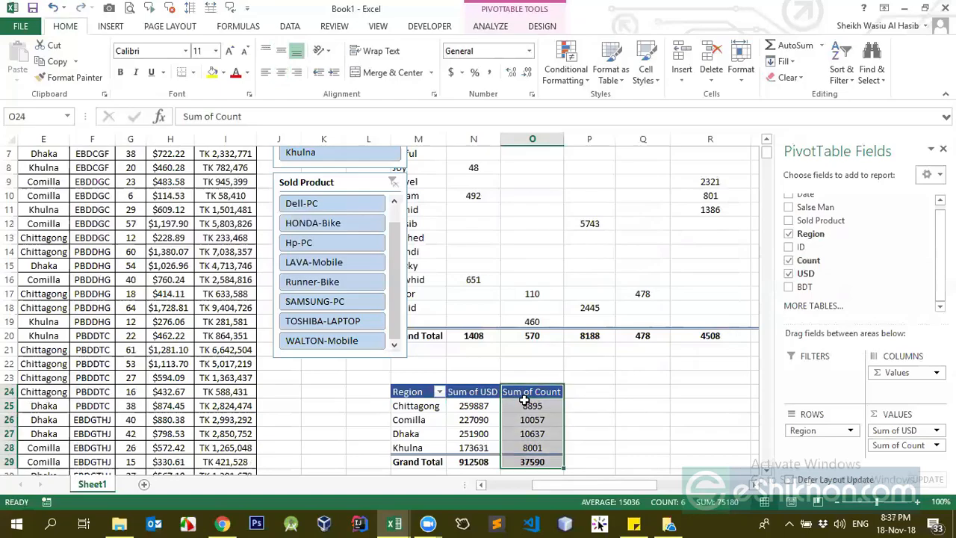
{"action": "left_click", "coordinate": [526, 403]}
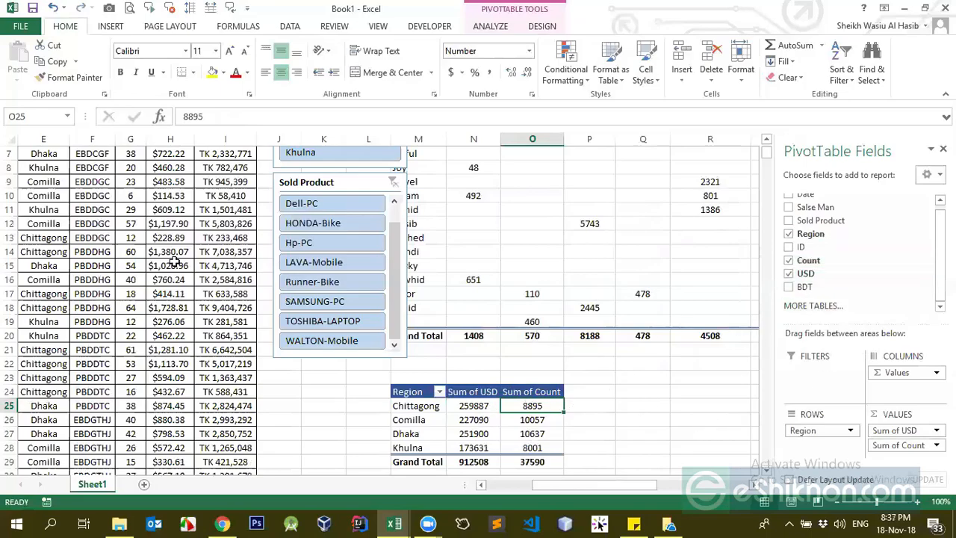
{"action": "scroll", "coordinate": [120, 246], "scroll_direction": "up", "scroll_amount": 2}
{"action": "left_click", "coordinate": [132, 139]}
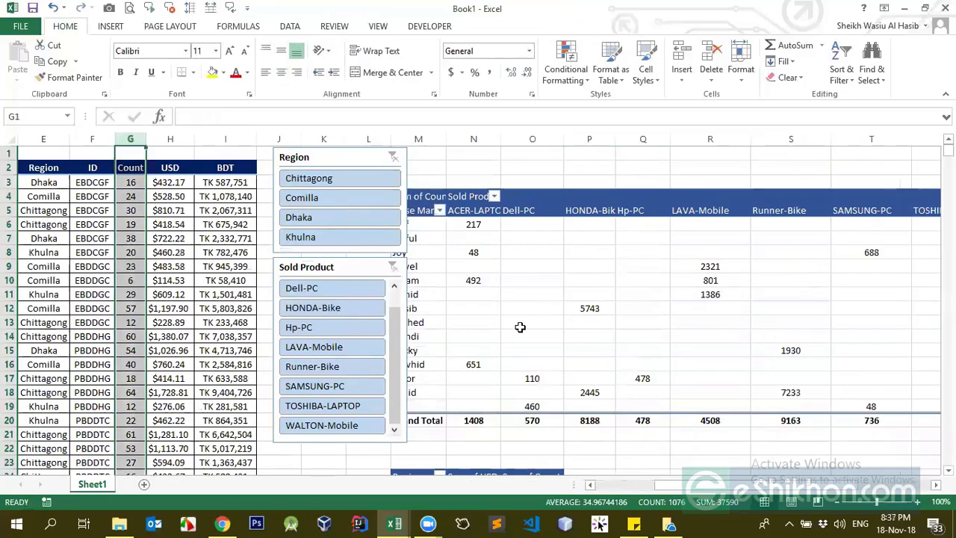
{"action": "scroll", "coordinate": [519, 329], "scroll_direction": "down", "scroll_amount": 3}
Rename the Sum of USD header in N24 as USD SUM.
{"action": "left_click", "coordinate": [469, 351]}
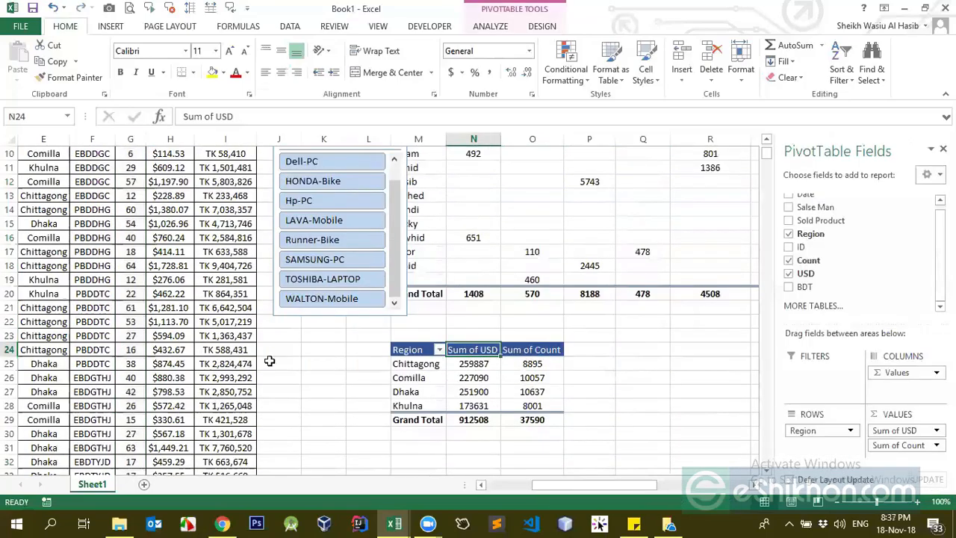
{"action": "scroll", "coordinate": [173, 274], "scroll_direction": "up", "scroll_amount": 3}
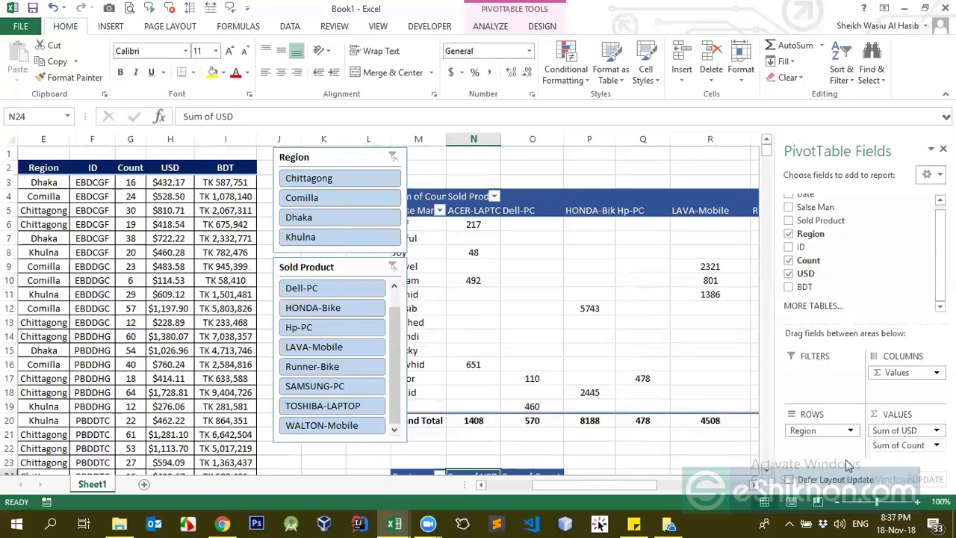
{"action": "scroll", "coordinate": [896, 437], "scroll_direction": "down", "scroll_amount": 1}
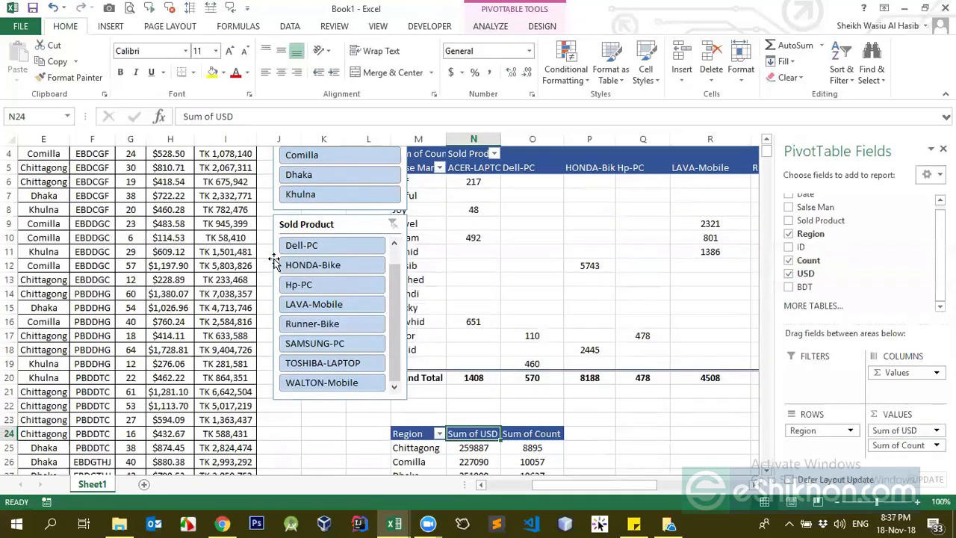
{"action": "scroll", "coordinate": [273, 259], "scroll_direction": "up", "scroll_amount": 1}
{"action": "scroll", "coordinate": [560, 333], "scroll_direction": "down", "scroll_amount": 2}
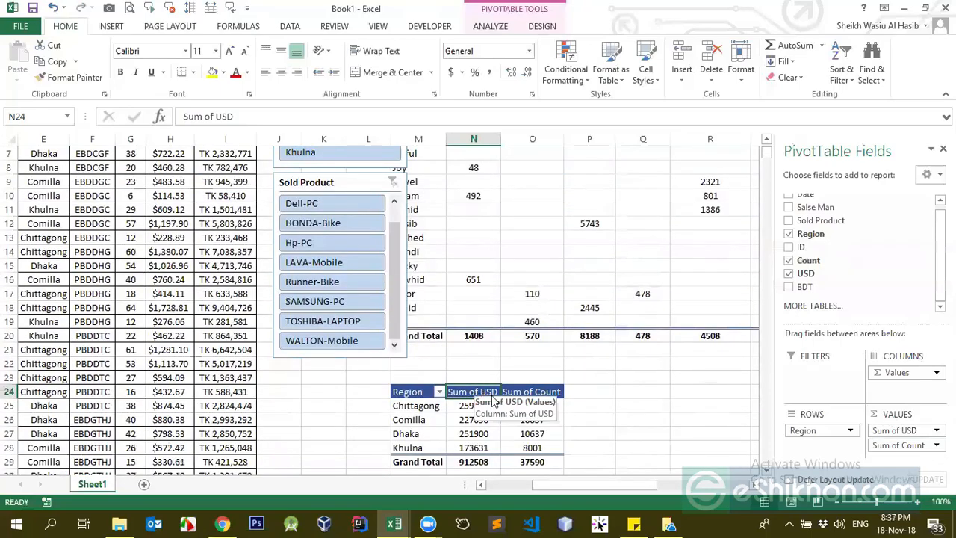
{"action": "type", "text": "USD"}
{"action": "key", "text": "Return"}
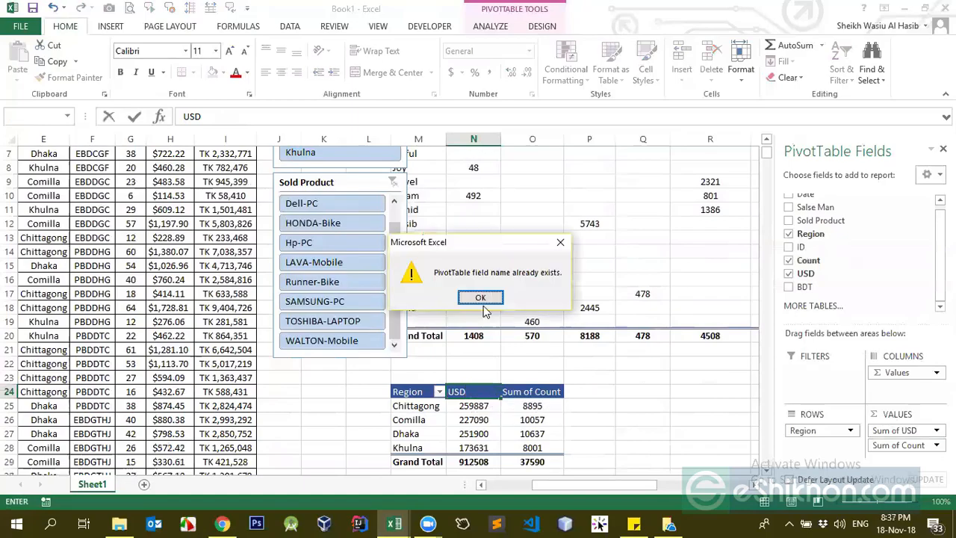
{"action": "left_click", "coordinate": [482, 298]}
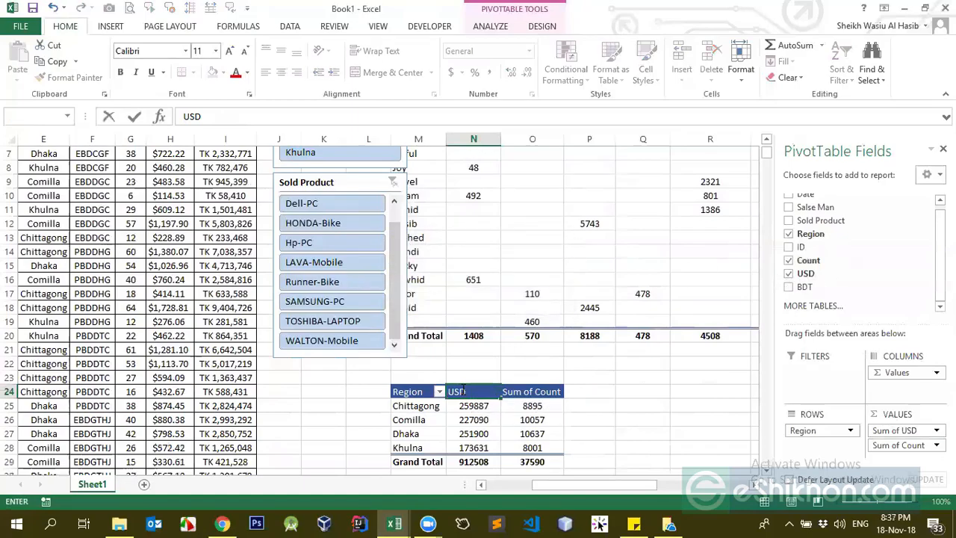
{"action": "type", "text": "SUM"}
{"action": "key", "text": "Return"}
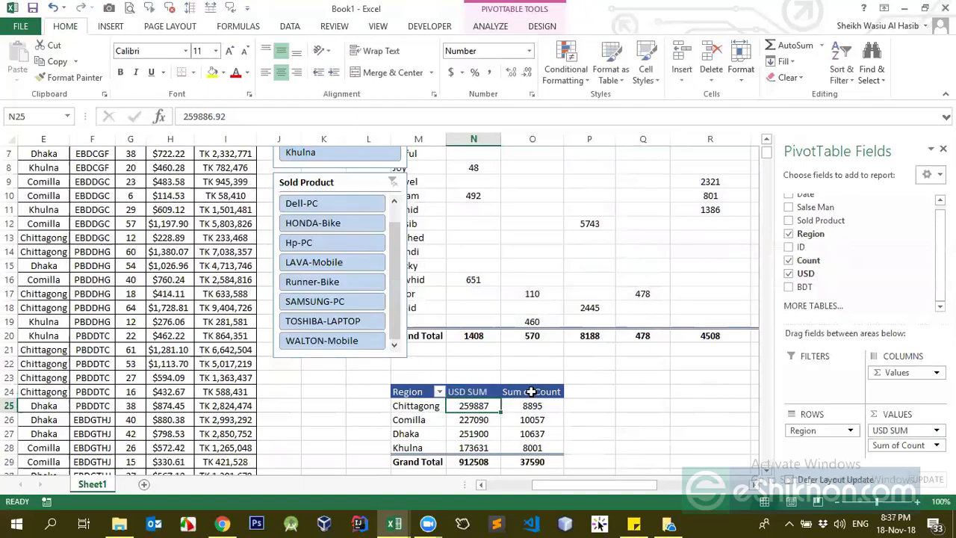
Rename the Sum of Count header in O24 as Total Sold Product and fit column O to the header's width.
{"action": "left_click", "coordinate": [531, 391]}
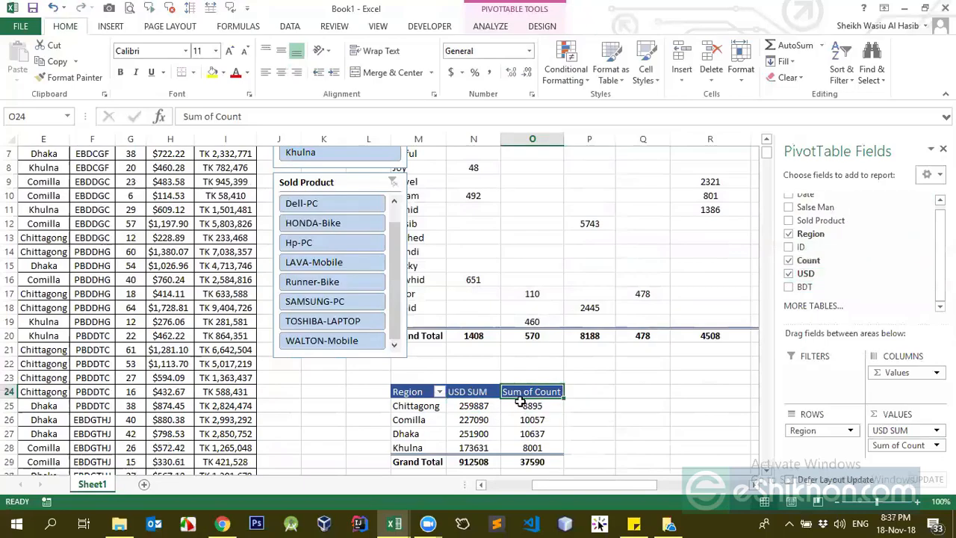
{"action": "mouse_move", "coordinate": [521, 402]}
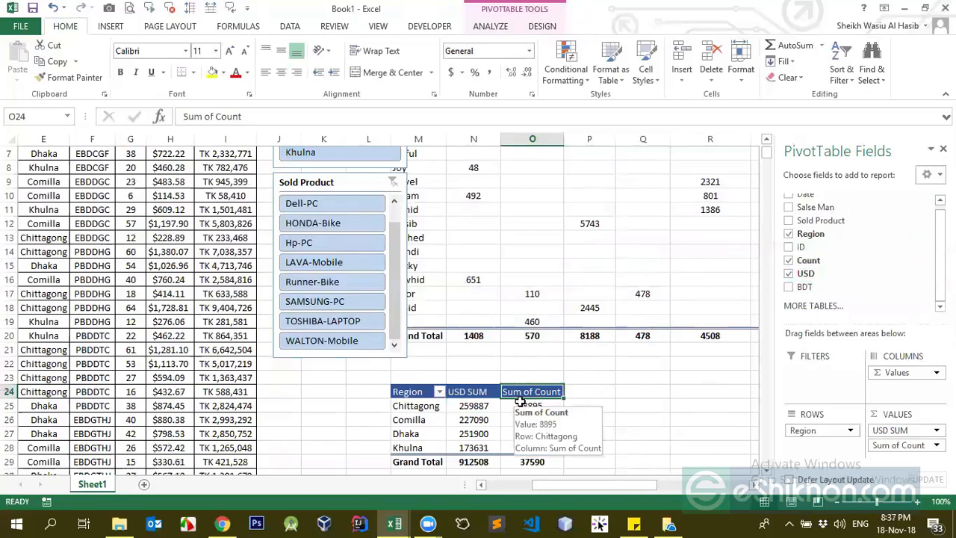
{"action": "scroll", "coordinate": [248, 325], "scroll_direction": "up", "scroll_amount": 2}
{"action": "scroll", "coordinate": [455, 347], "scroll_direction": "down", "scroll_amount": 3}
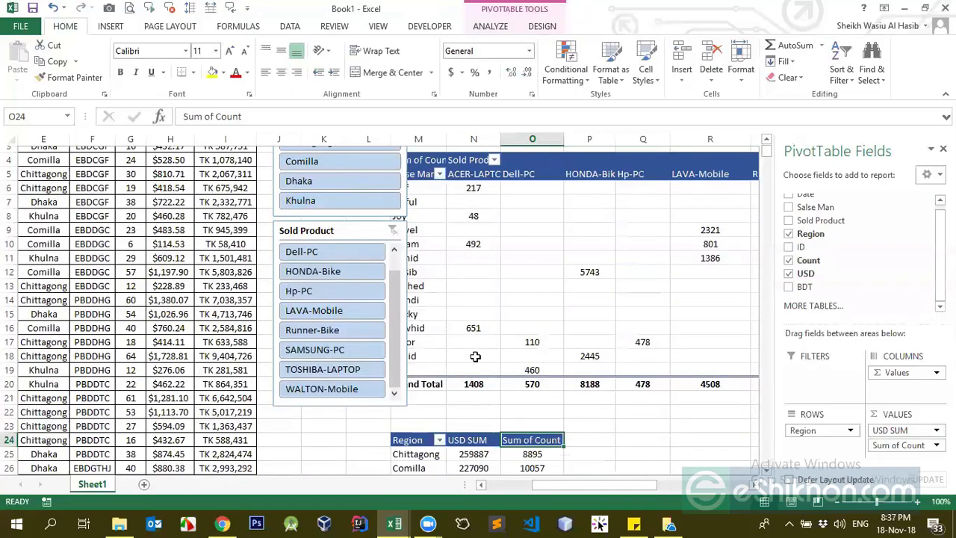
{"action": "type", "text": "Total S"}
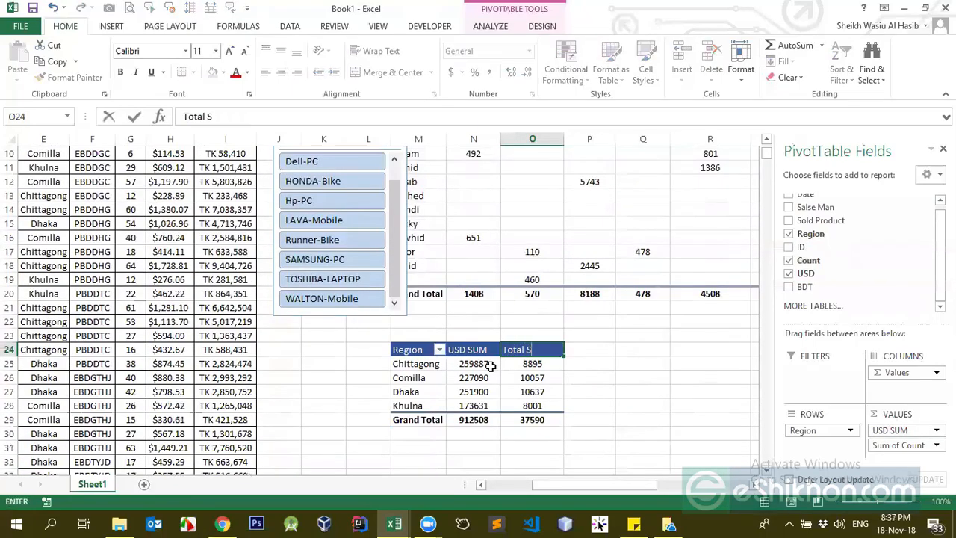
{"action": "type", "text": "old Produc"}
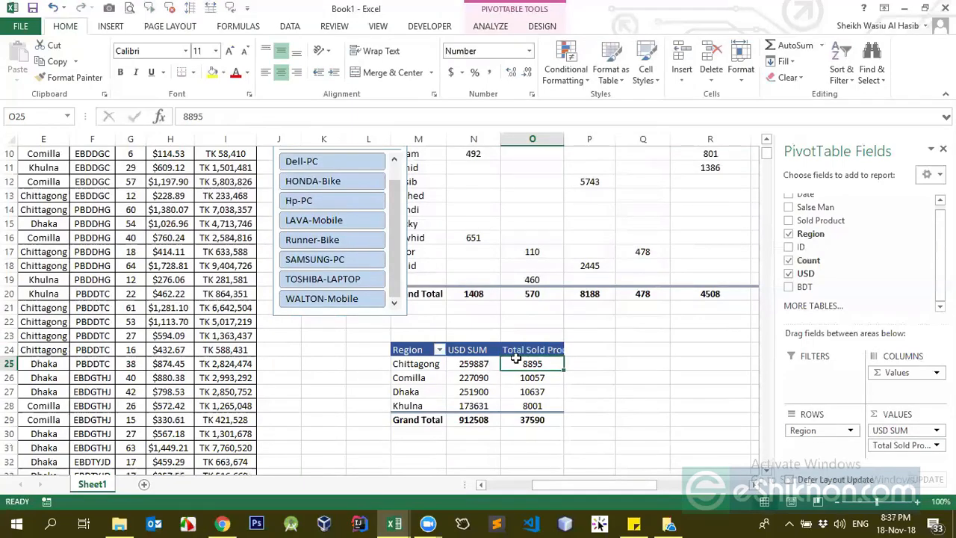
{"action": "key", "text": "Return"}
{"action": "left_click_drag", "start_coordinate": [566, 140], "coordinate": [566, 140]}
{"action": "double_click", "coordinate": [566, 141]}
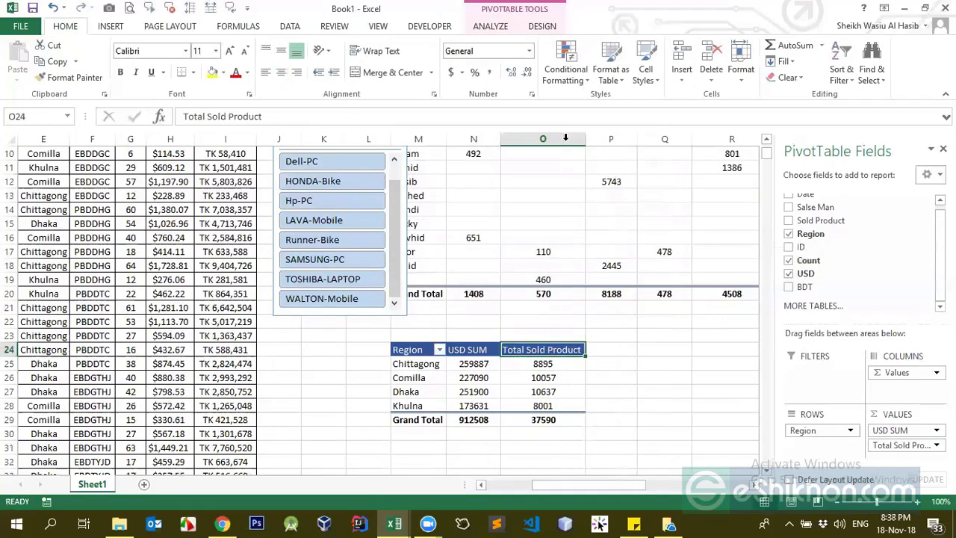
Format the USD SUM amounts in N25:N29 as dollar Accounting without decimals and fit column N to them.
{"action": "left_click", "coordinate": [458, 366]}
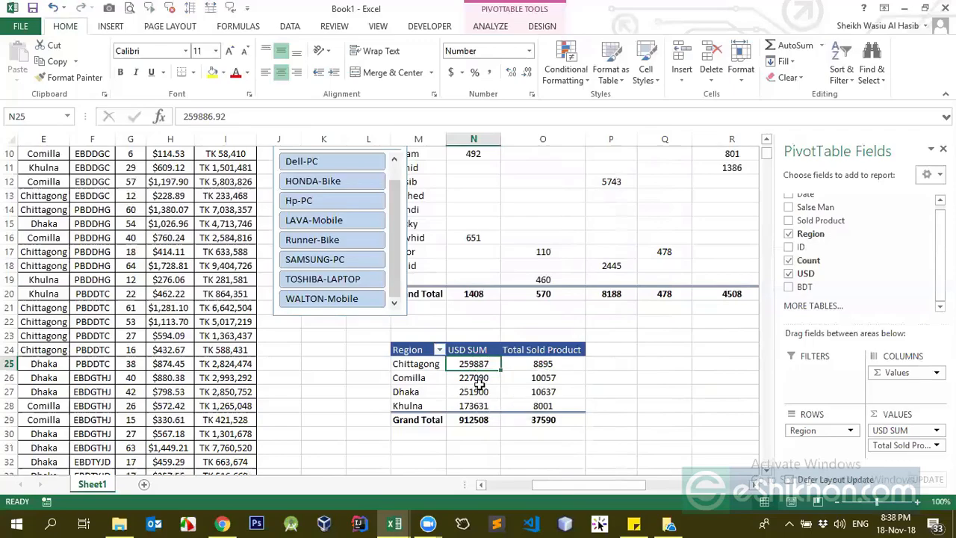
{"action": "left_click", "coordinate": [543, 366]}
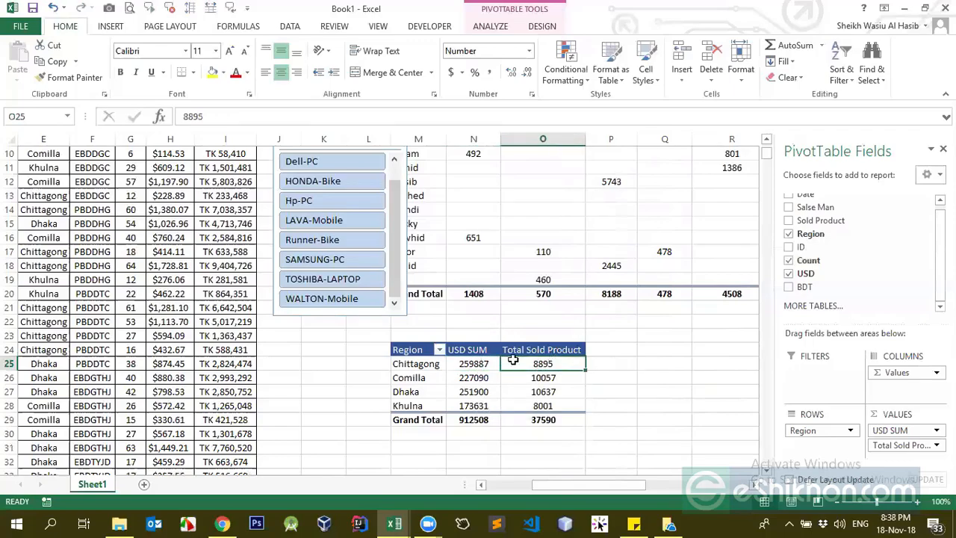
{"action": "scroll", "coordinate": [496, 401], "scroll_direction": "up", "scroll_amount": 1}
{"action": "scroll", "coordinate": [495, 401], "scroll_direction": "down", "scroll_amount": 1}
{"action": "scroll", "coordinate": [478, 406], "scroll_direction": "up", "scroll_amount": 1}
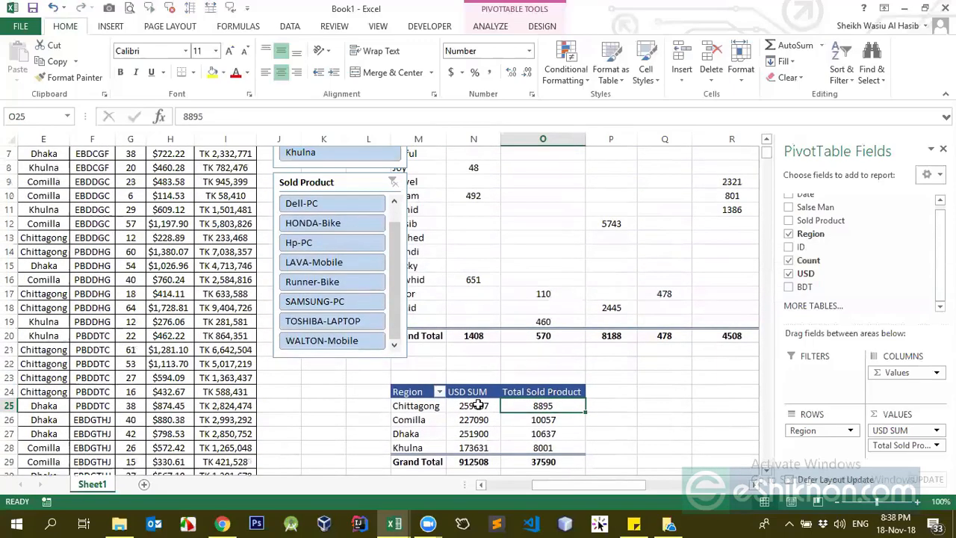
{"action": "left_click_drag", "start_coordinate": [474, 405], "coordinate": [476, 463]}
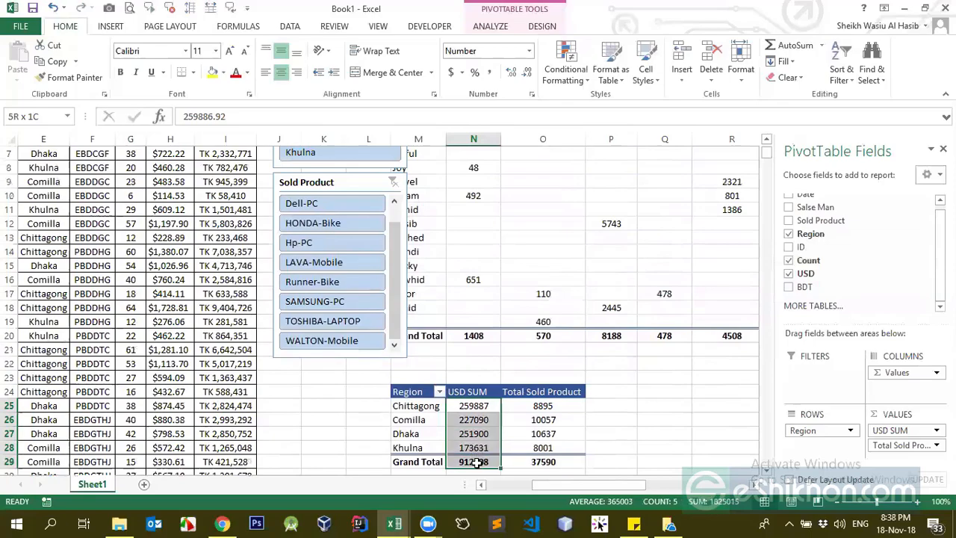
{"action": "left_click", "coordinate": [451, 75]}
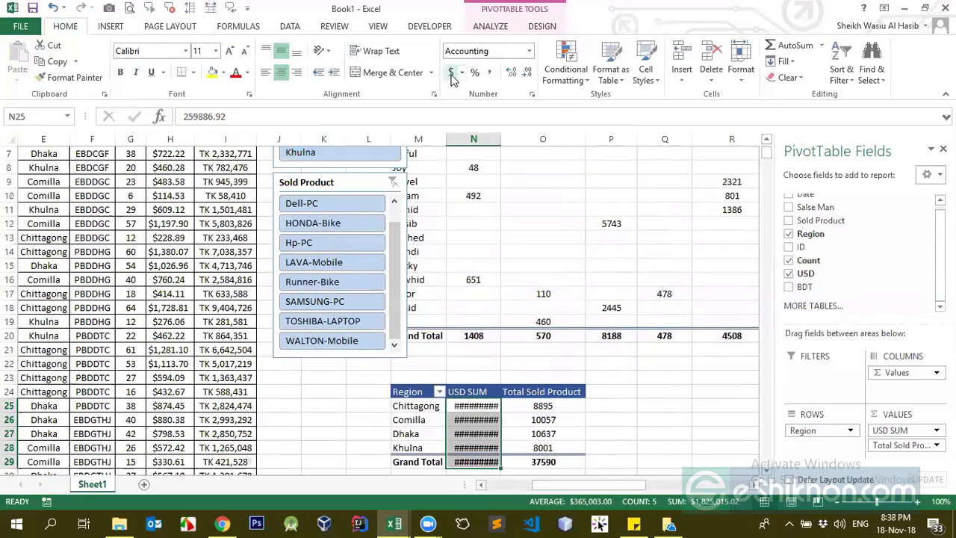
{"action": "double_click", "coordinate": [500, 137]}
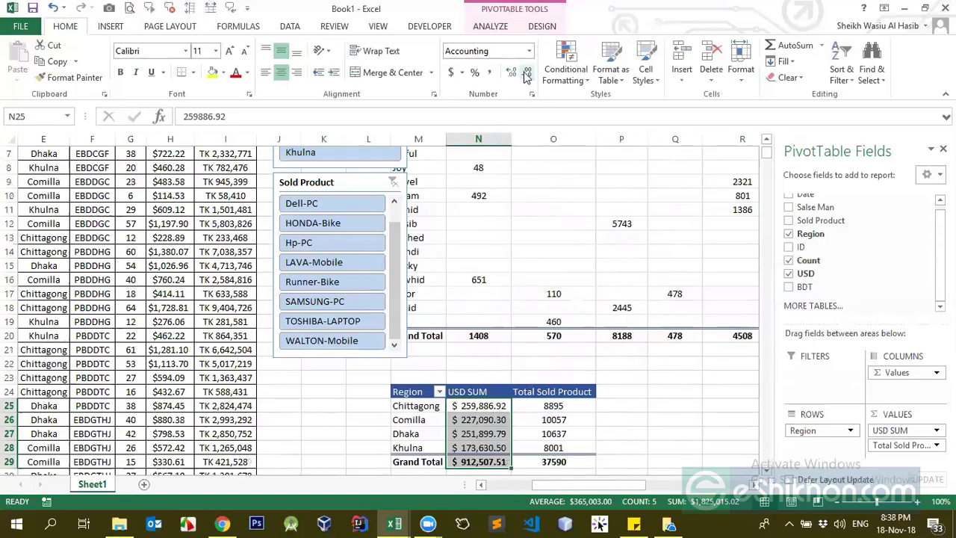
{"action": "left_click", "coordinate": [527, 75]}
{"action": "left_click", "coordinate": [526, 74]}
Format the USD SUM amounts in N25:N29 as Accounting with the BDT symbol and two decimal places.
{"action": "left_click", "coordinate": [491, 464]}
{"action": "left_click_drag", "start_coordinate": [484, 407], "coordinate": [487, 460]}
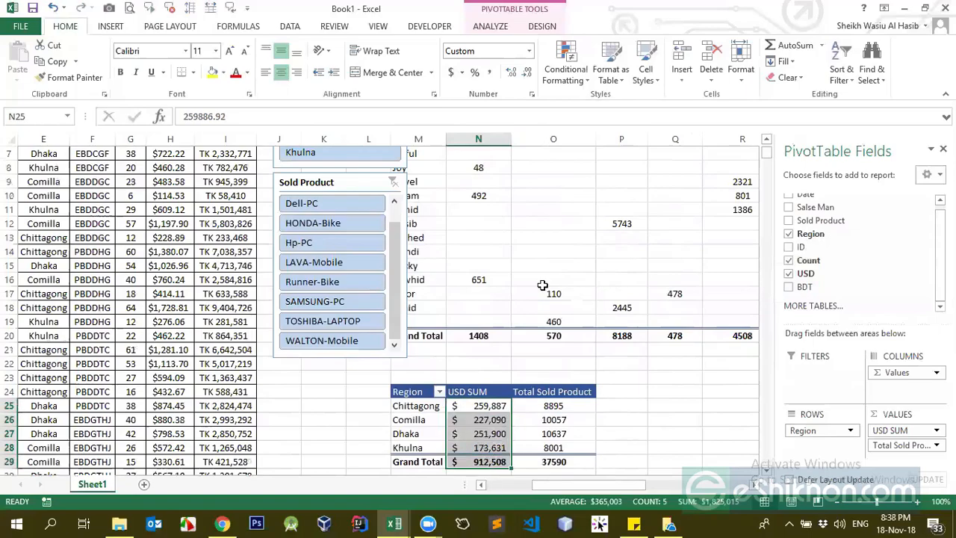
{"action": "left_click_drag", "start_coordinate": [494, 408], "coordinate": [496, 459]}
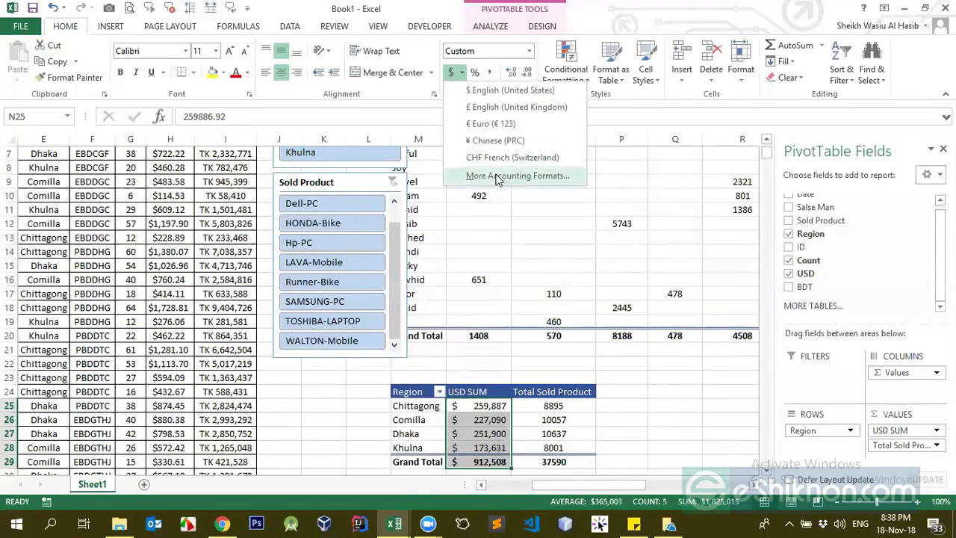
{"action": "left_click", "coordinate": [523, 175]}
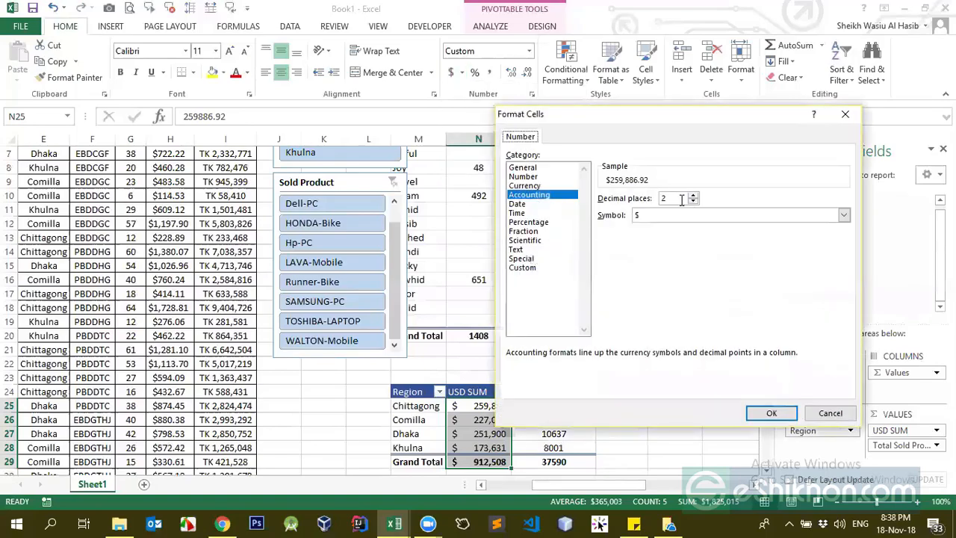
{"action": "left_click", "coordinate": [644, 216]}
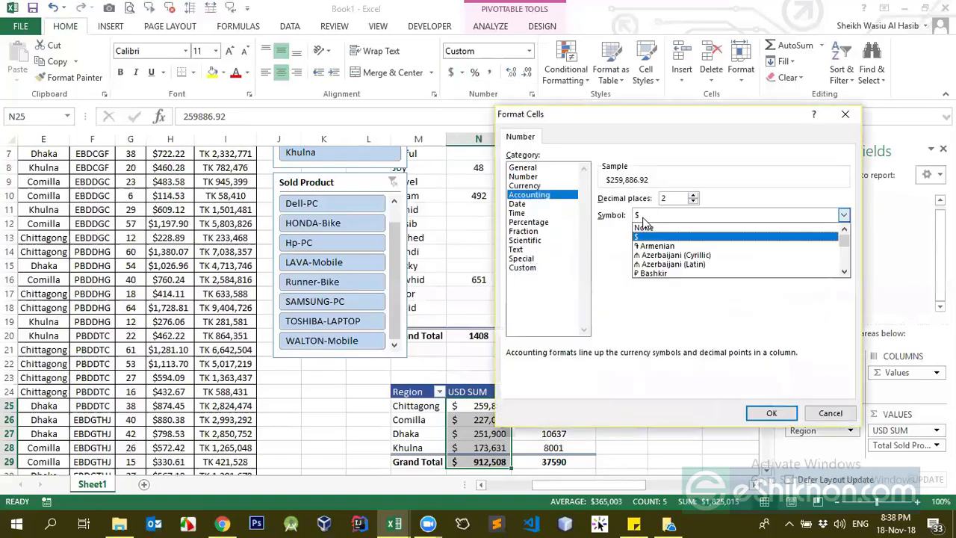
{"action": "type", "text": "bdt"}
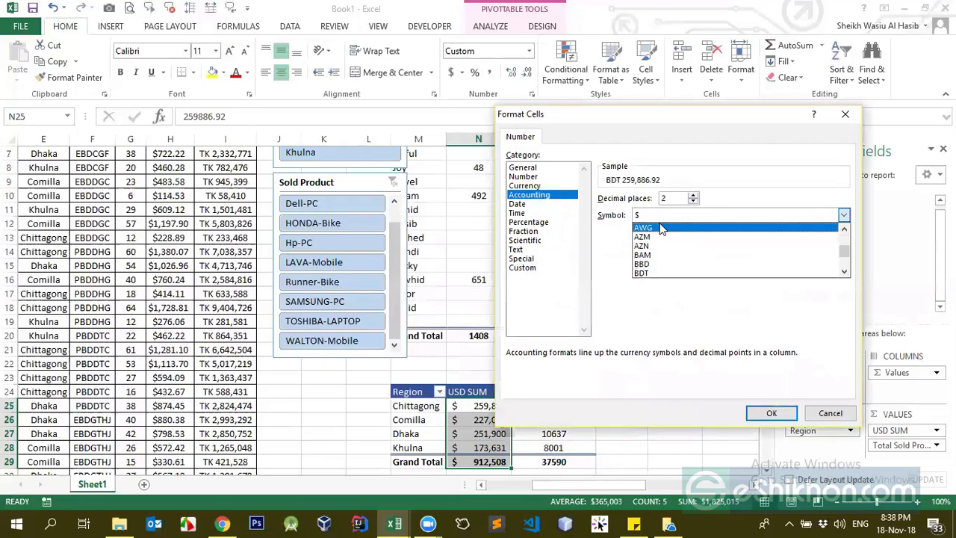
{"action": "left_click", "coordinate": [661, 228]}
{"action": "type", "text": "bdt"}
{"action": "left_click", "coordinate": [669, 272]}
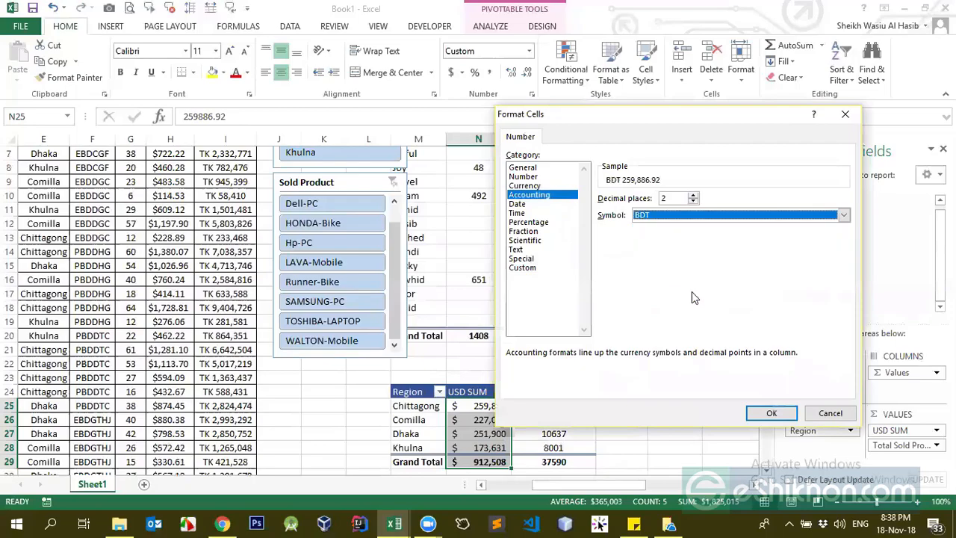
{"action": "left_click", "coordinate": [776, 414]}
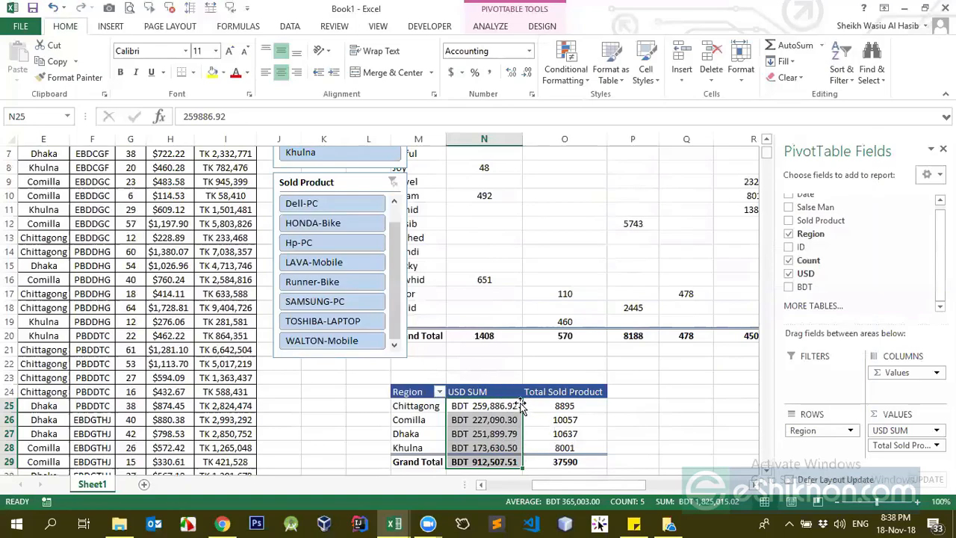
Set the USD SUM amounts in N25:N29 back to Accounting with the $ symbol and 0 decimal places.
{"action": "left_click", "coordinate": [459, 73]}
{"action": "left_click", "coordinate": [500, 178]}
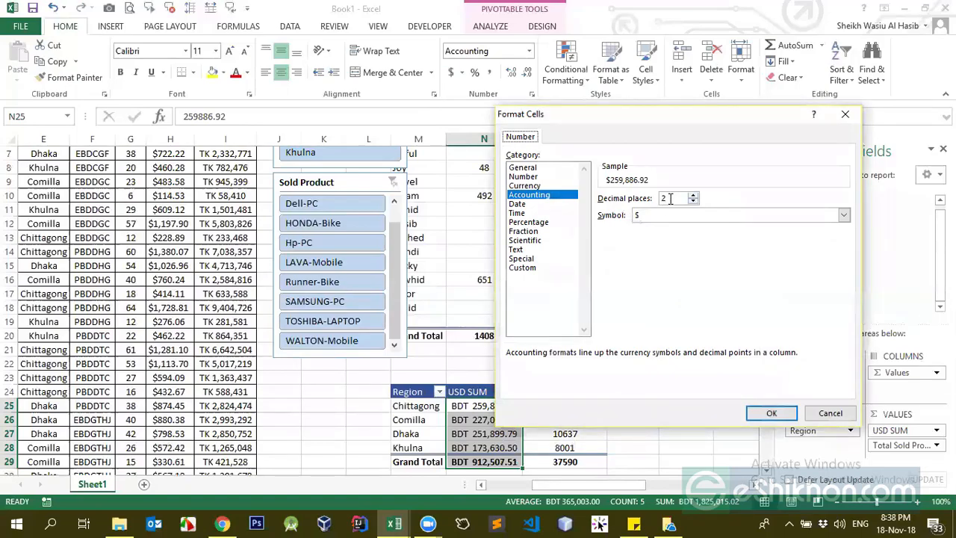
{"action": "double_click", "coordinate": [694, 202]}
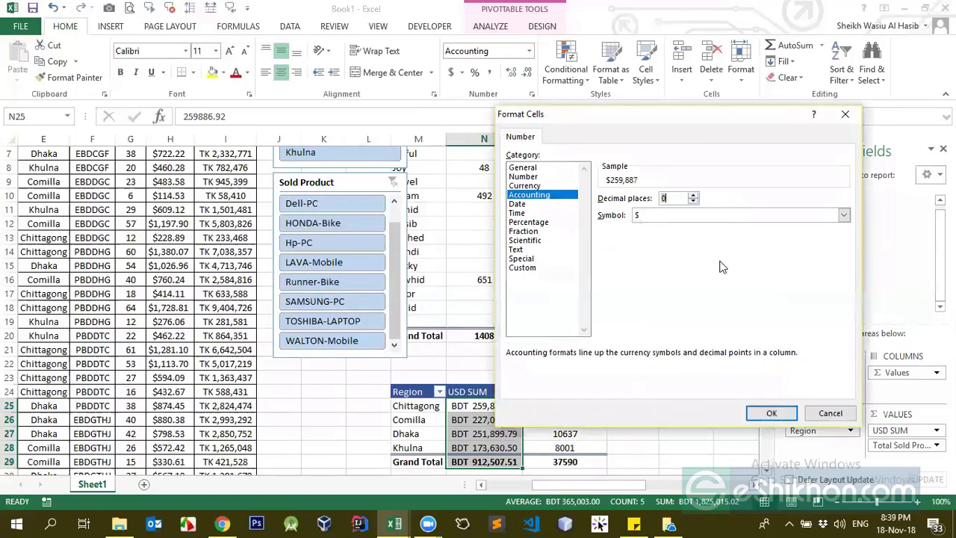
{"action": "left_click", "coordinate": [694, 202]}
{"action": "left_click", "coordinate": [777, 415]}
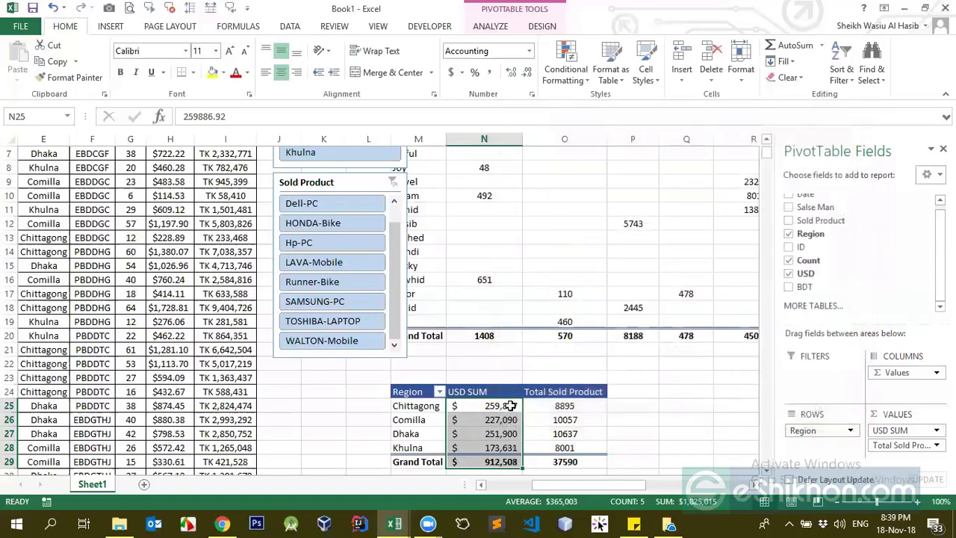
{"action": "left_click_drag", "start_coordinate": [566, 408], "coordinate": [574, 465]}
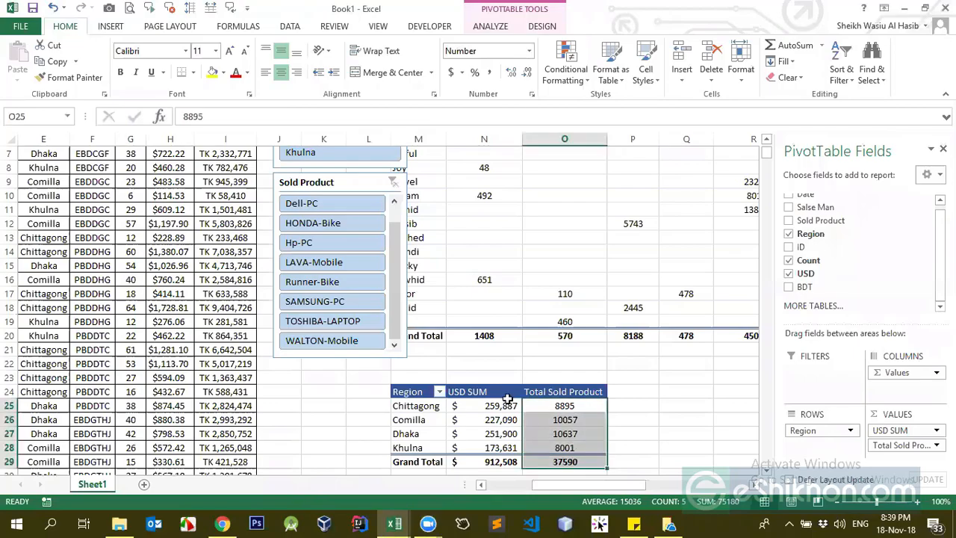
{"action": "scroll", "coordinate": [462, 404], "scroll_direction": "down", "scroll_amount": 1}
{"action": "left_click", "coordinate": [458, 382]}
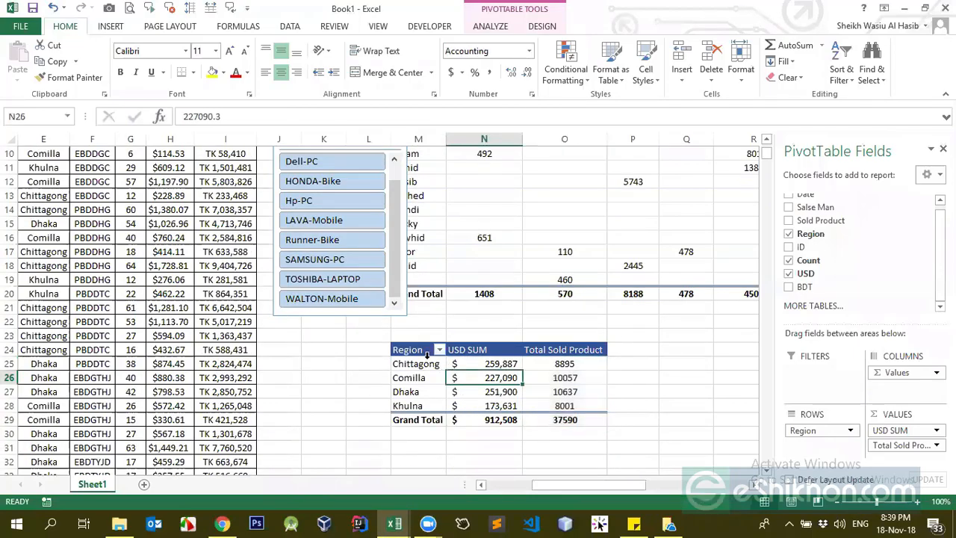
Inspect the filter and sort options of the Region header in the region PivotTable, leaving them unchanged.
{"action": "left_click", "coordinate": [496, 362]}
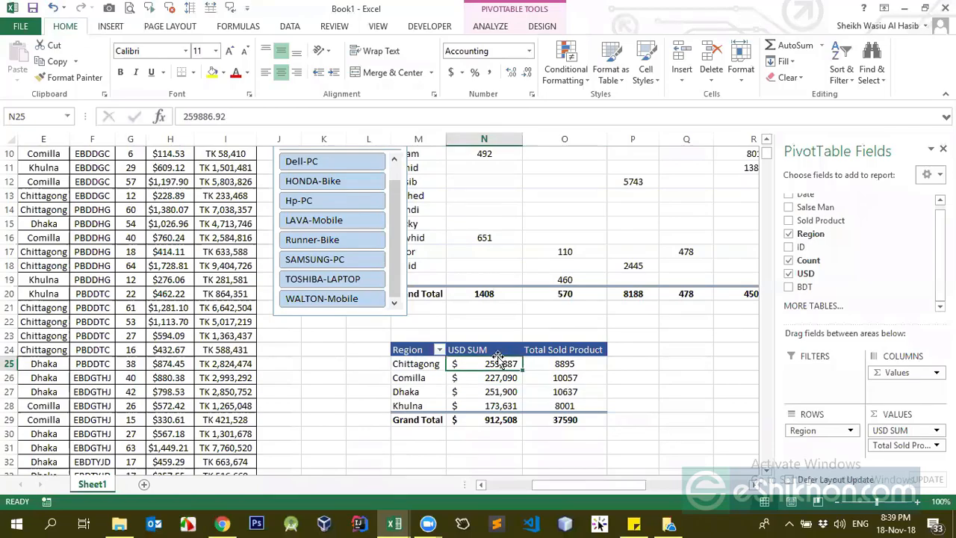
{"action": "left_click", "coordinate": [491, 29]}
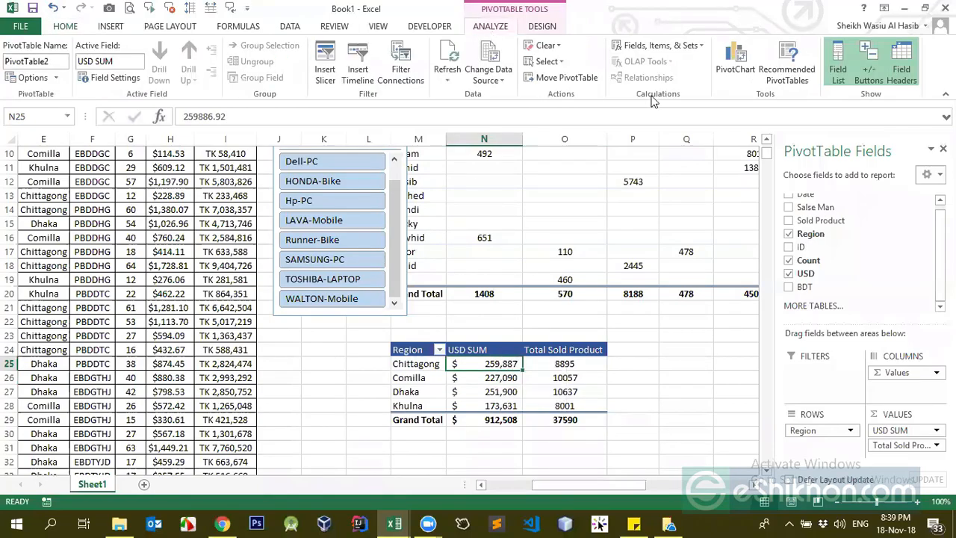
{"action": "left_click", "coordinate": [440, 350]}
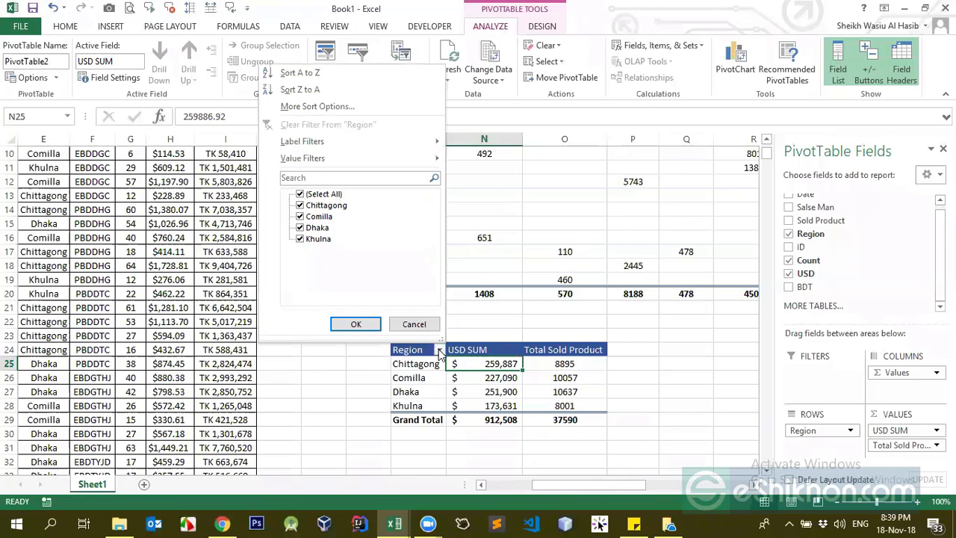
{"action": "left_click", "coordinate": [440, 350]}
Toggle the region PivotTable's field headers and finish with both the headers and the field list hidden.
{"action": "left_click", "coordinate": [457, 348]}
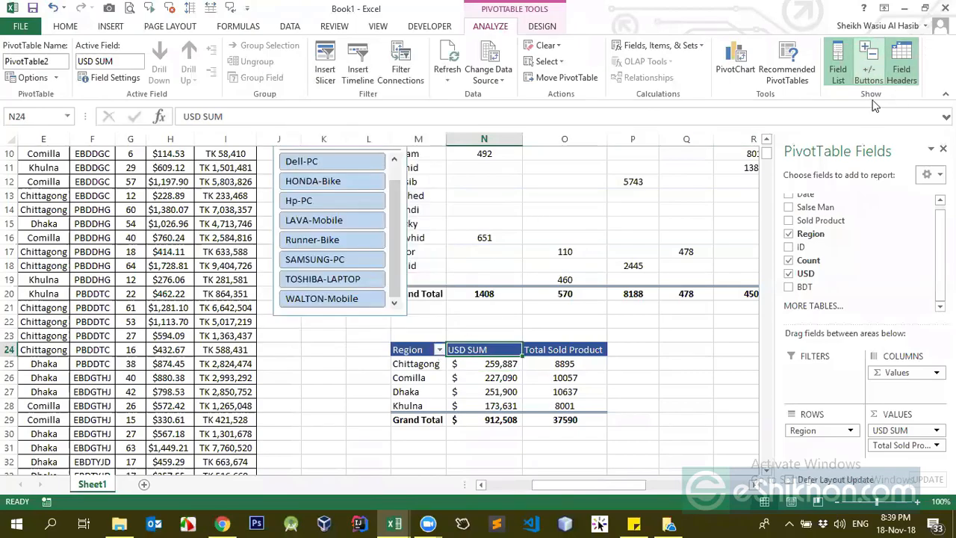
{"action": "left_click", "coordinate": [903, 75]}
{"action": "left_click", "coordinate": [905, 76]}
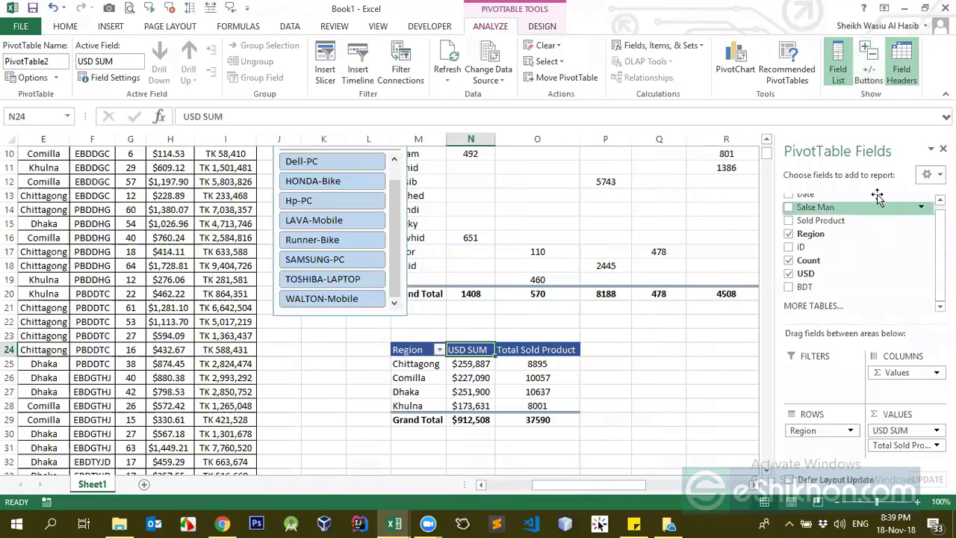
{"action": "left_click", "coordinate": [838, 71]}
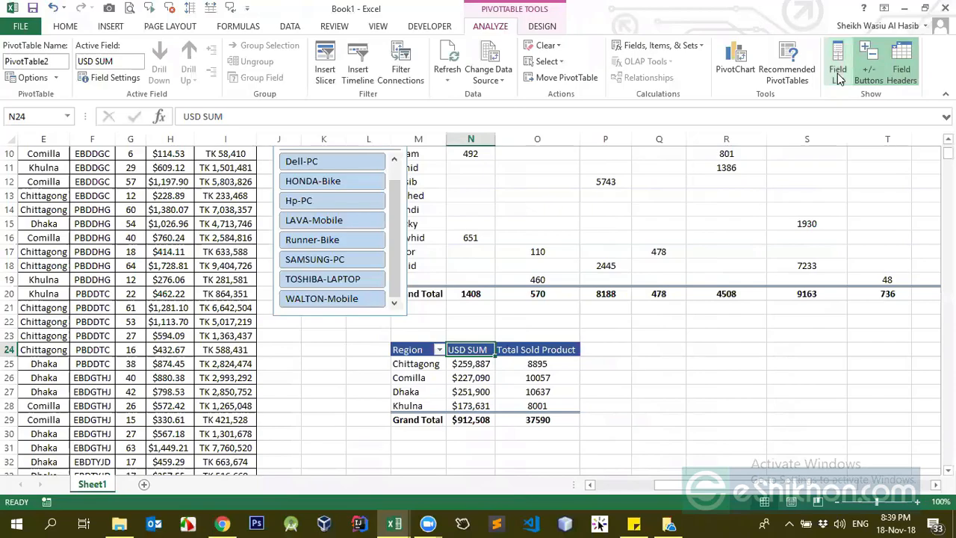
{"action": "left_click", "coordinate": [904, 82]}
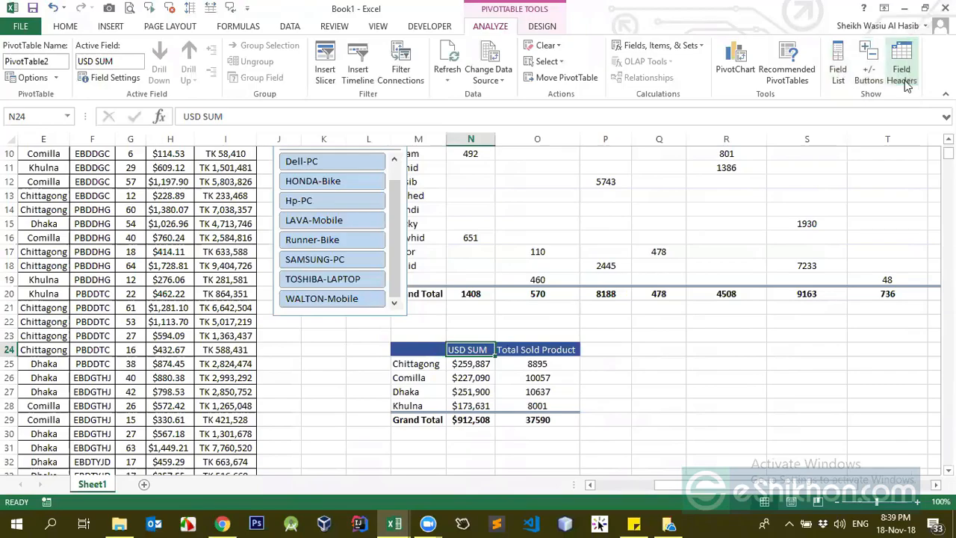
{"action": "left_click", "coordinate": [903, 74]}
{"action": "left_click", "coordinate": [906, 78]}
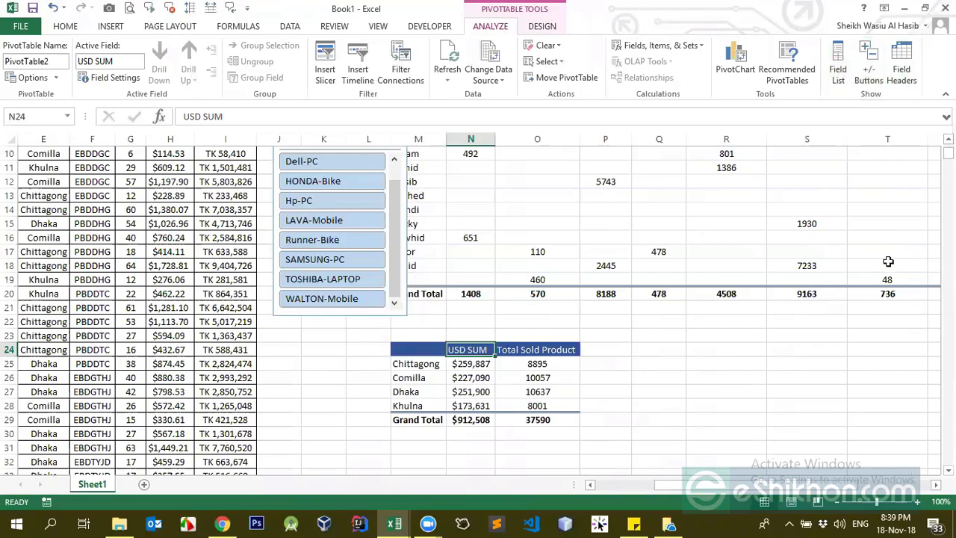
Try to clear the blank header cell M24 of the region PivotTable.
{"action": "mouse_move", "coordinate": [417, 350]}
{"action": "left_mouse_down"}
{"action": "mouse_move", "coordinate": [466, 349]}
{"action": "mouse_move", "coordinate": [427, 350]}
{"action": "left_mouse_up"}
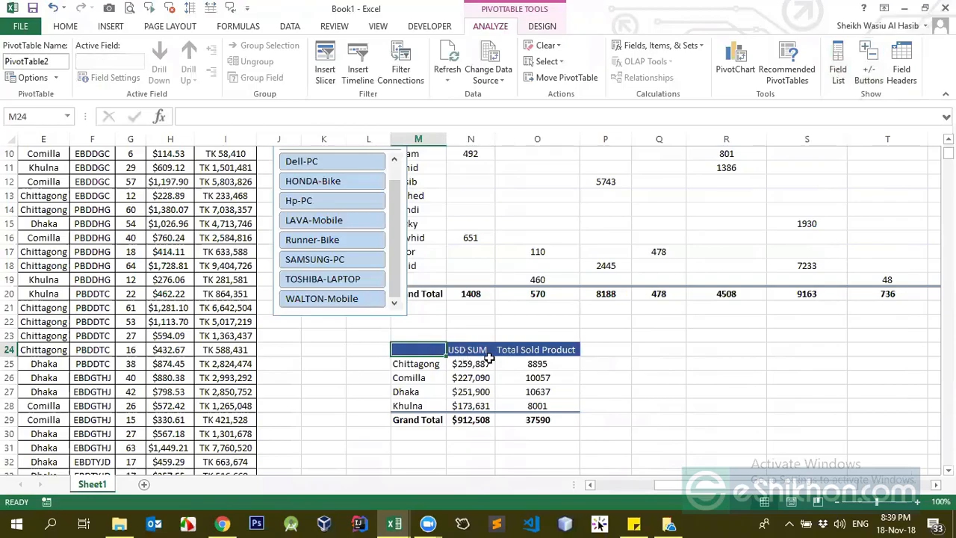
{"action": "key", "text": "Delete"}
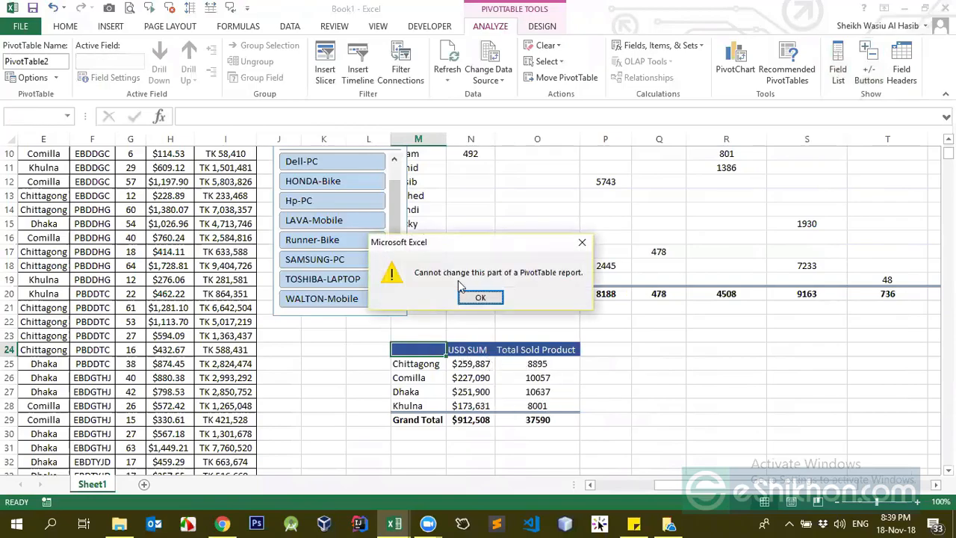
{"action": "left_click", "coordinate": [481, 297]}
Select the header and region cells in the region PivotTable and turn its field headers back on.
{"action": "left_click", "coordinate": [478, 349]}
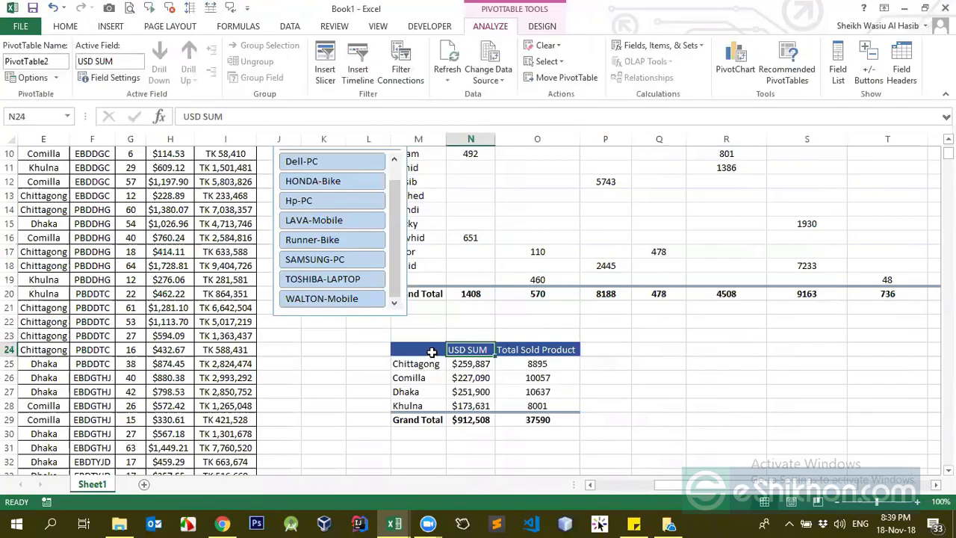
{"action": "left_click", "coordinate": [432, 353]}
{"action": "left_click", "coordinate": [435, 385]}
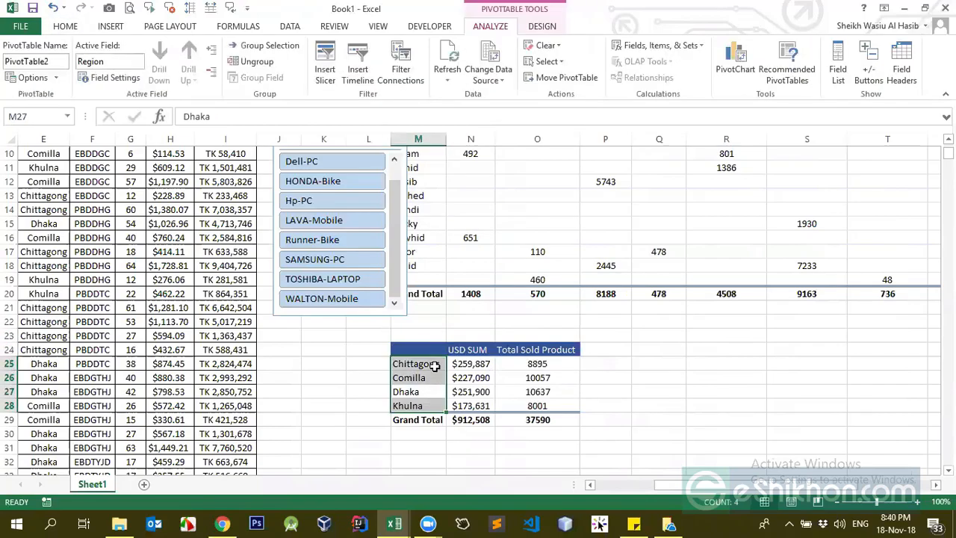
{"action": "left_click_drag", "start_coordinate": [435, 366], "coordinate": [433, 393]}
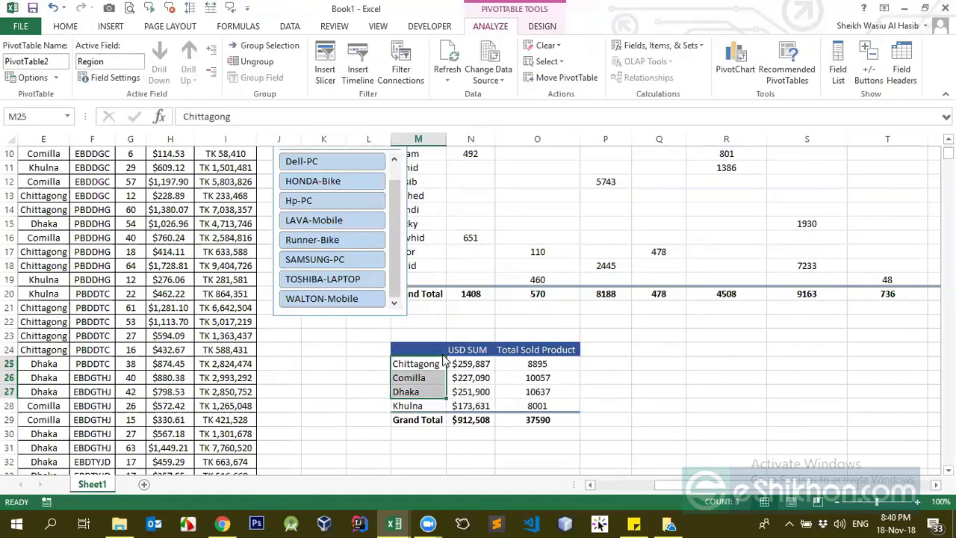
{"action": "left_click", "coordinate": [441, 349]}
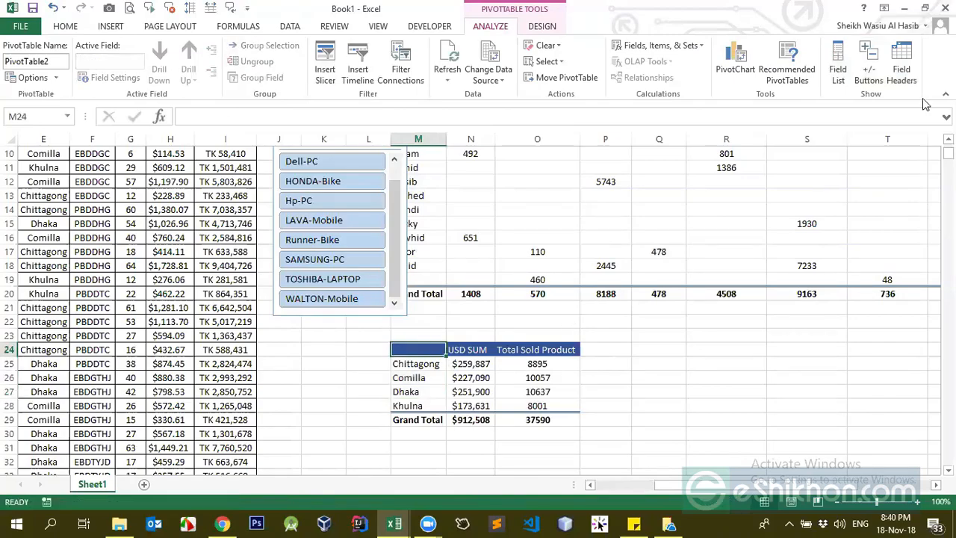
{"action": "left_click", "coordinate": [905, 71]}
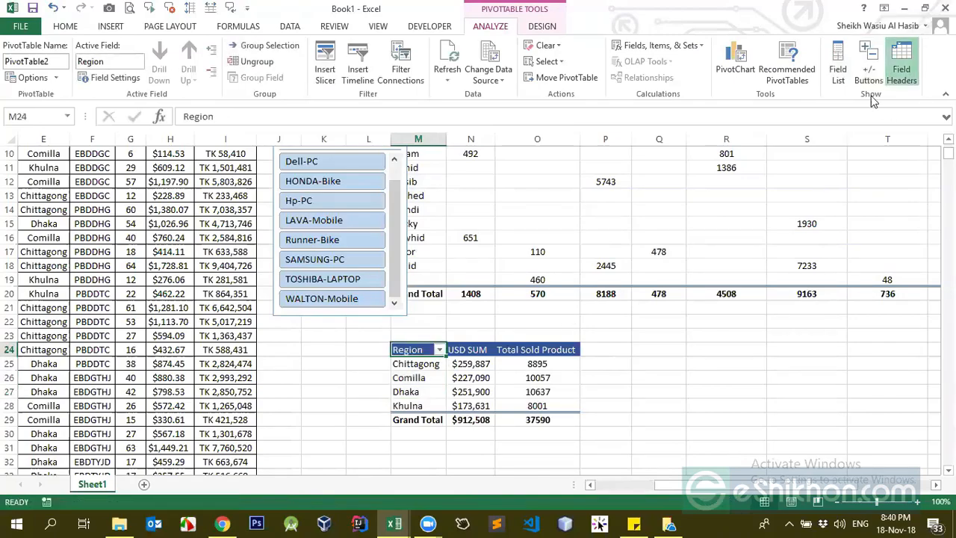
Toggle the PivotTable field list, turn on the expand/collapse buttons, and leave the field list closed.
{"action": "left_click", "coordinate": [497, 362]}
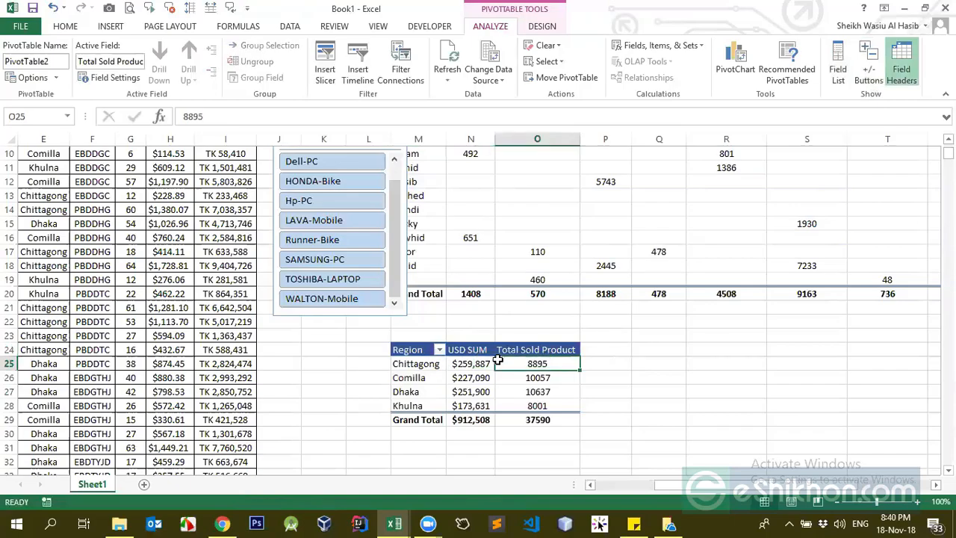
{"action": "left_click", "coordinate": [845, 82]}
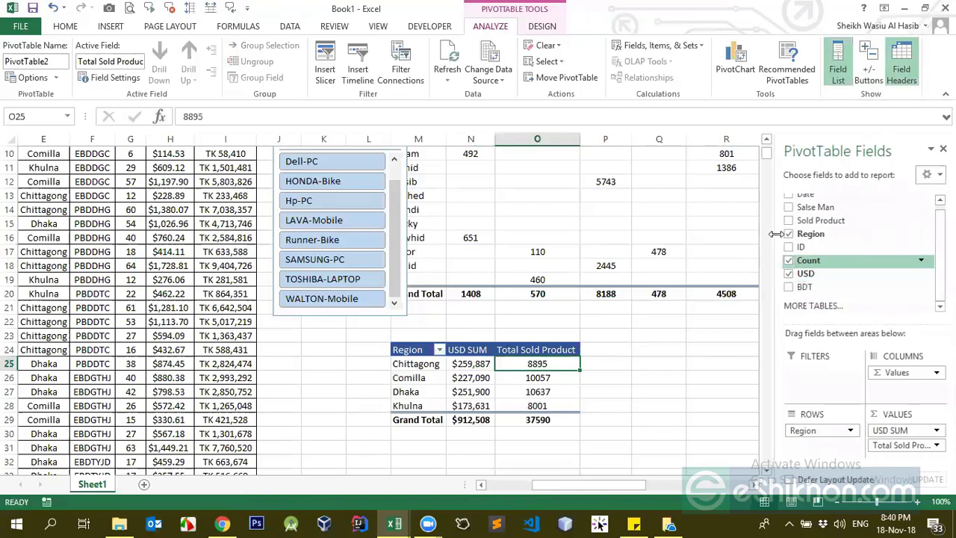
{"action": "left_click", "coordinate": [838, 64]}
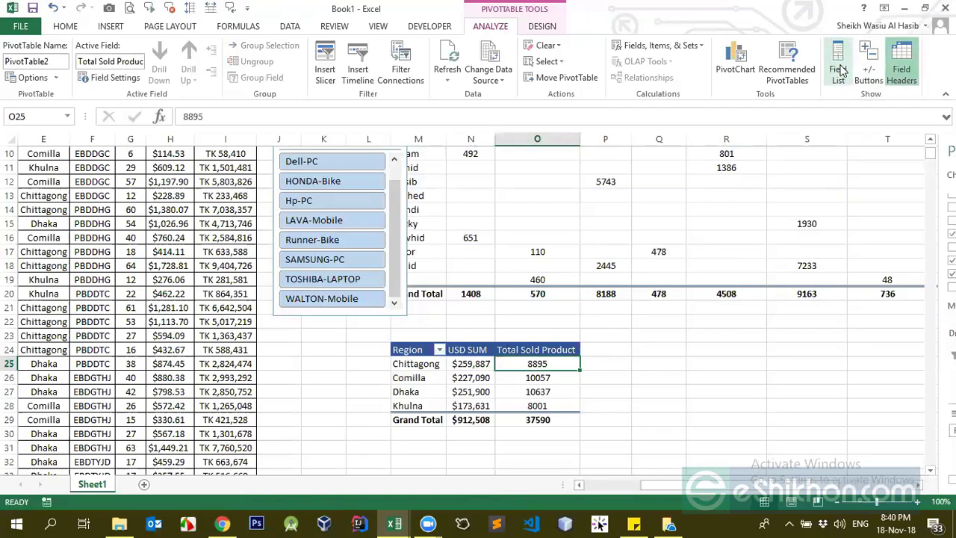
{"action": "left_click", "coordinate": [843, 69]}
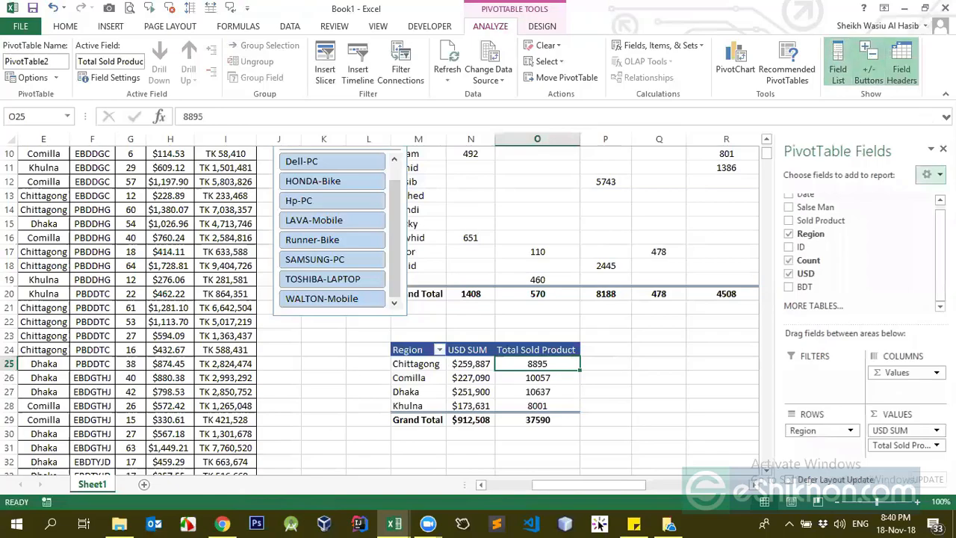
{"action": "left_click", "coordinate": [943, 149]}
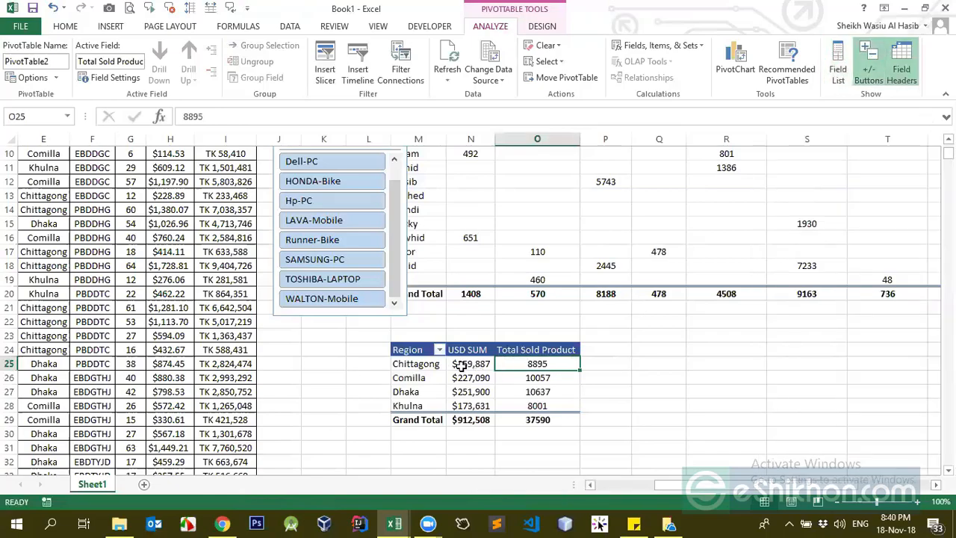
Review the PivotTables and select the entire source data table from the Date header through row 1077.
{"action": "mouse_move", "coordinate": [462, 366]}
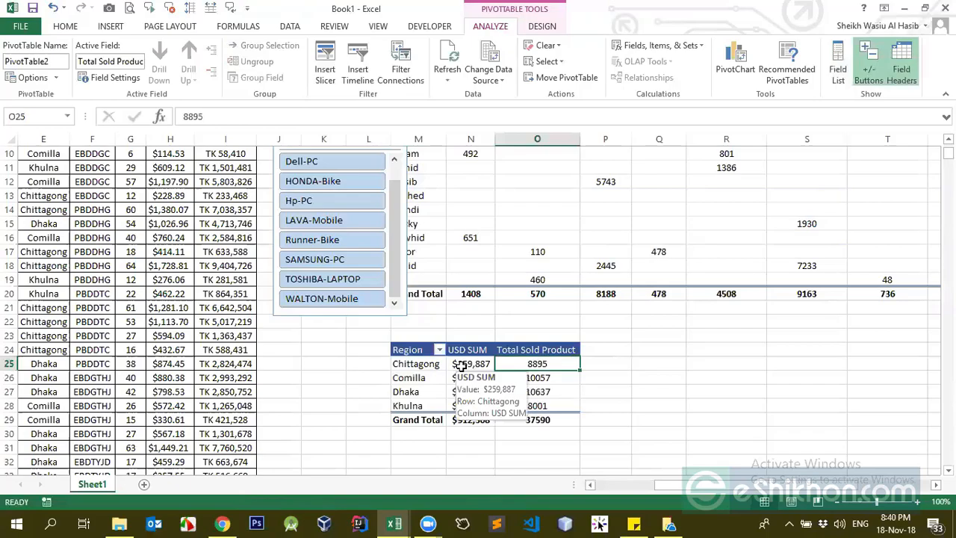
{"action": "scroll", "coordinate": [439, 252], "scroll_direction": "up", "scroll_amount": 3}
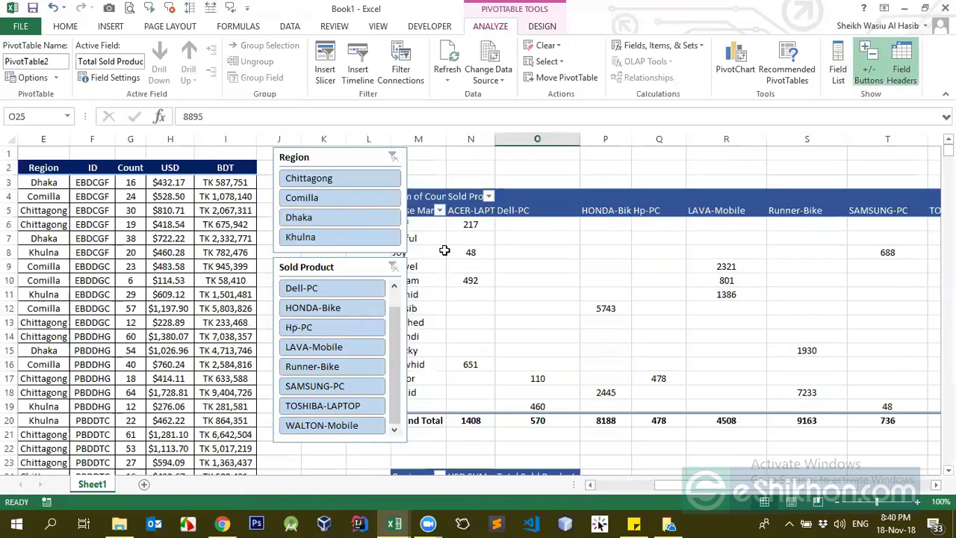
{"action": "scroll", "coordinate": [444, 251], "scroll_direction": "down", "scroll_amount": 5}
{"action": "left_click", "coordinate": [477, 310]}
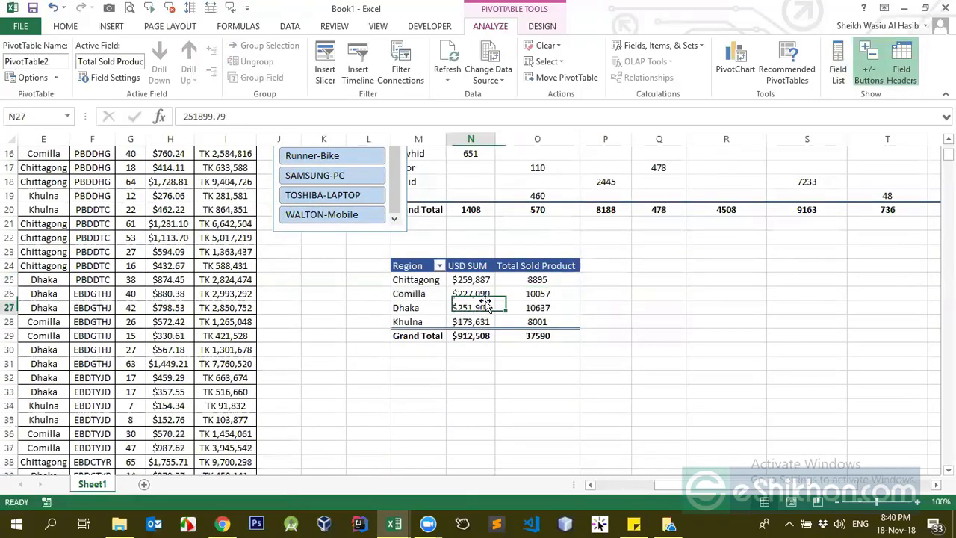
{"action": "left_click", "coordinate": [156, 274]}
{"action": "key", "text": "ctrl+Home"}
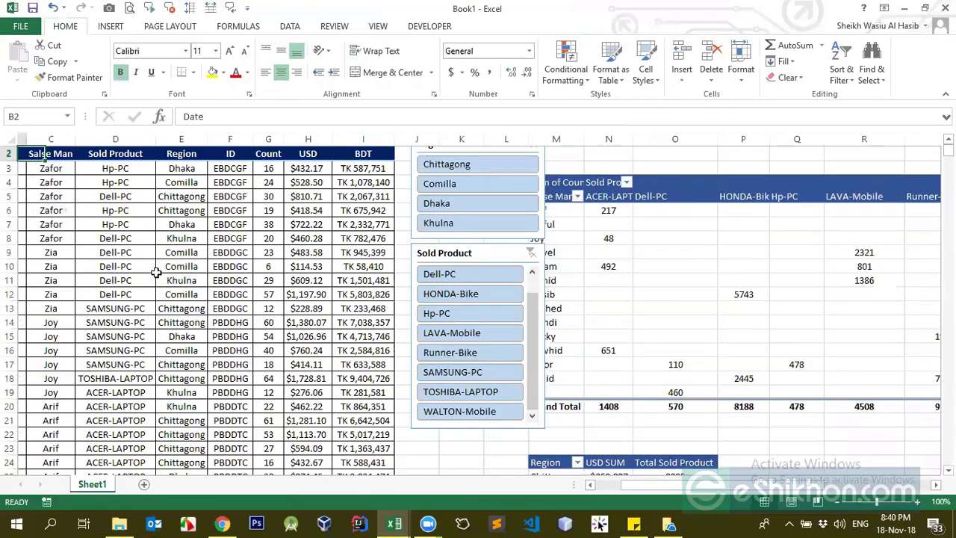
{"action": "key", "text": "ctrl+shift+Right"}
{"action": "key", "text": "ctrl+shift+Down"}
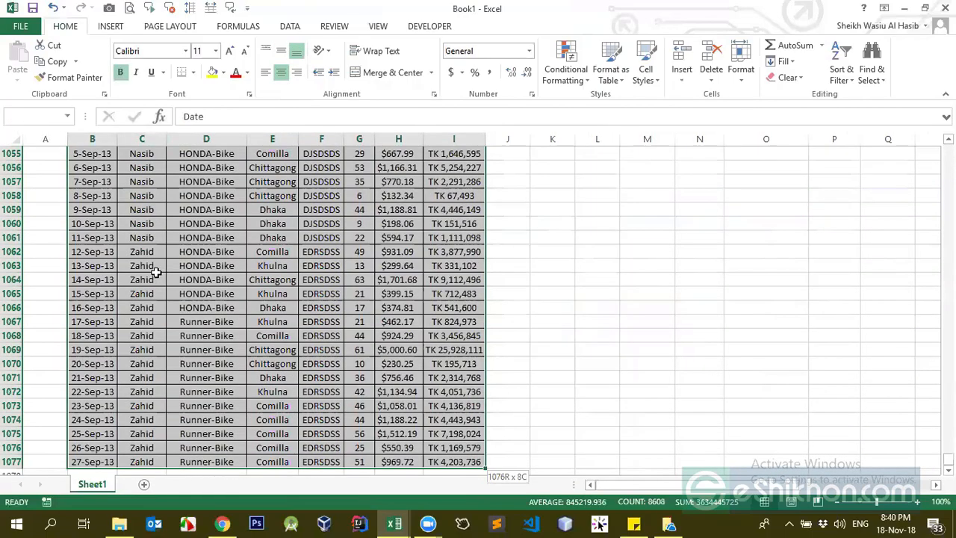
Mark the empty 12-row, 8-column block B1078:I1089 directly below the source data, and return to the top of the sheet.
{"action": "key", "text": "ctrl+Down"}
{"action": "key", "text": "Down"}
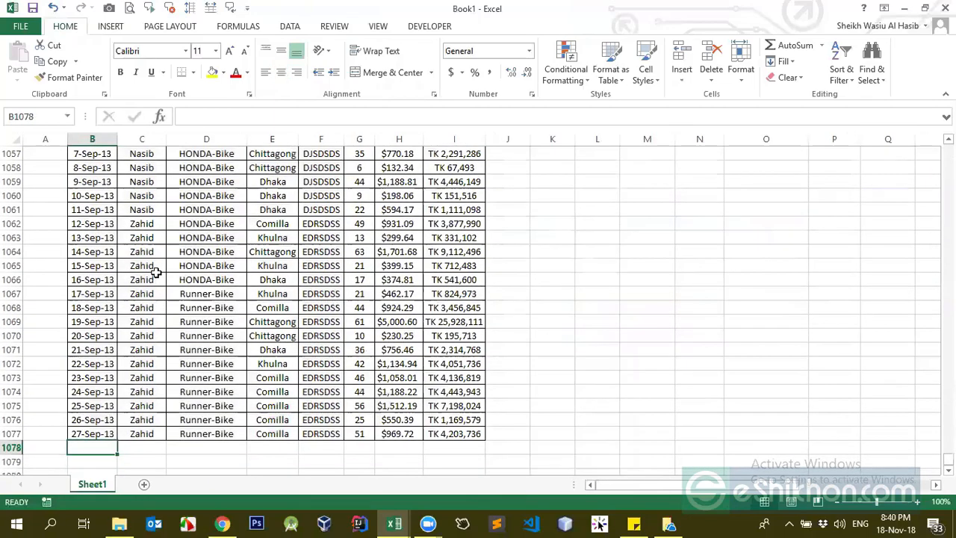
{"action": "key", "text": "shift+Down"}
{"action": "key", "text": "shift+Down"}
{"action": "key", "text": "shift+Down"}
{"action": "key", "text": "shift+Down"}
{"action": "key", "text": "shift+Down"}
{"action": "key", "text": "shift+Right"}
{"action": "key", "text": "shift+Right"}
{"action": "key", "text": "shift+Right"}
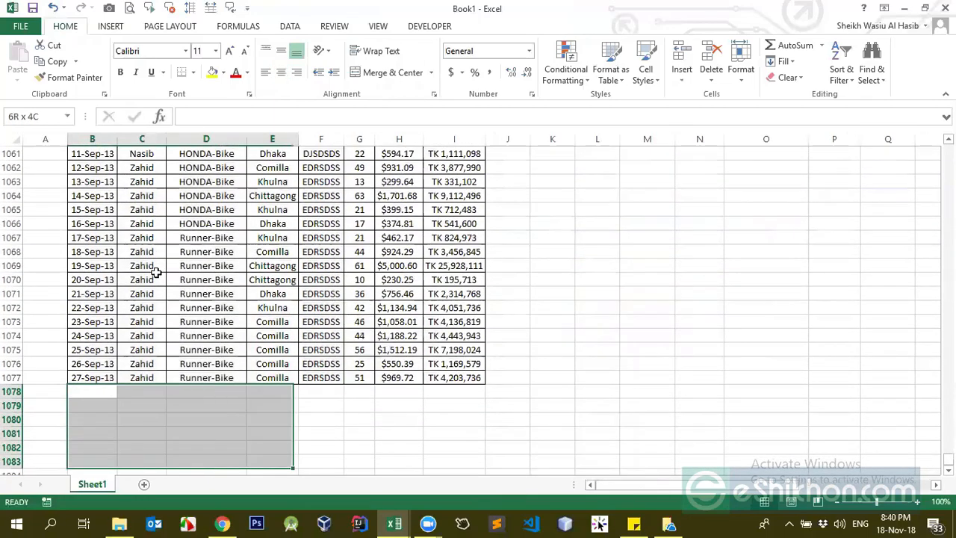
{"action": "key", "text": "shift+Right"}
{"action": "key", "text": "shift+Right"}
{"action": "key", "text": "shift+Right"}
{"action": "key", "text": "shift+Right"}
{"action": "key", "text": "shift+Right"}
{"action": "key", "text": "shift+Left"}
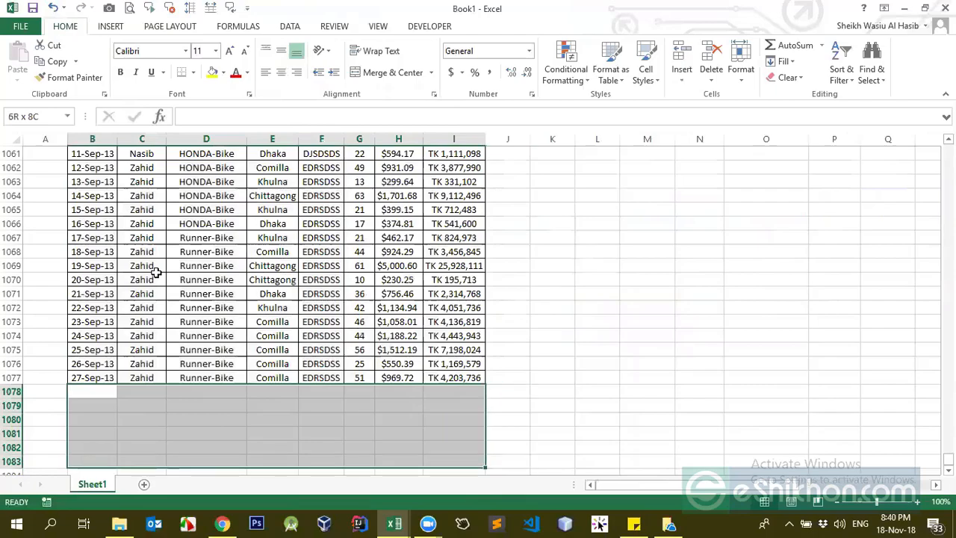
{"action": "key", "text": "shift+Down"}
{"action": "key", "text": "shift+Down"}
{"action": "key", "text": "shift+Down"}
{"action": "key", "text": "shift+Down"}
{"action": "key", "text": "shift+Down"}
{"action": "key", "text": "shift+Down"}
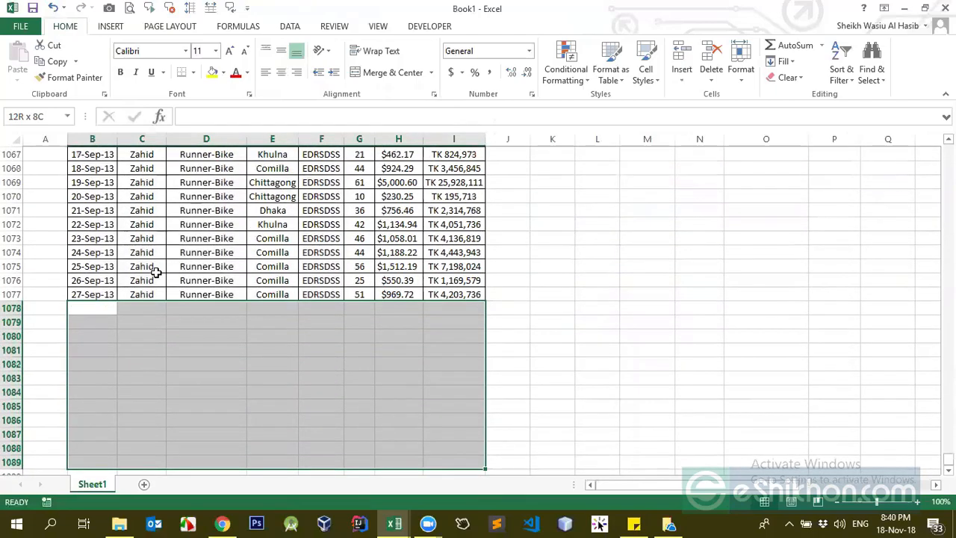
{"action": "key", "text": "Up"}
{"action": "key", "text": "ctrl+Up"}
{"action": "key", "text": "Up"}
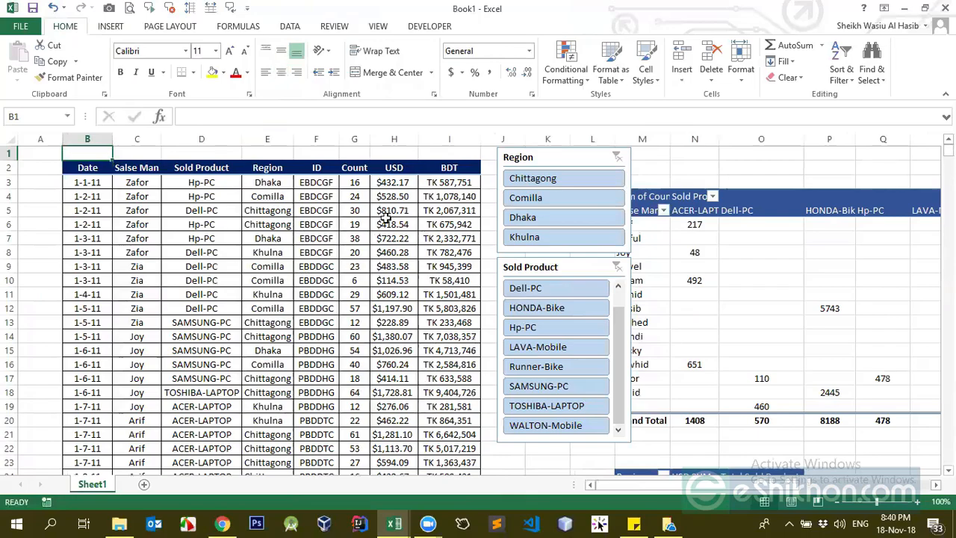
Open the data source settings of the region PivotTable below the Sold Product PivotTable.
{"action": "left_click", "coordinate": [379, 249]}
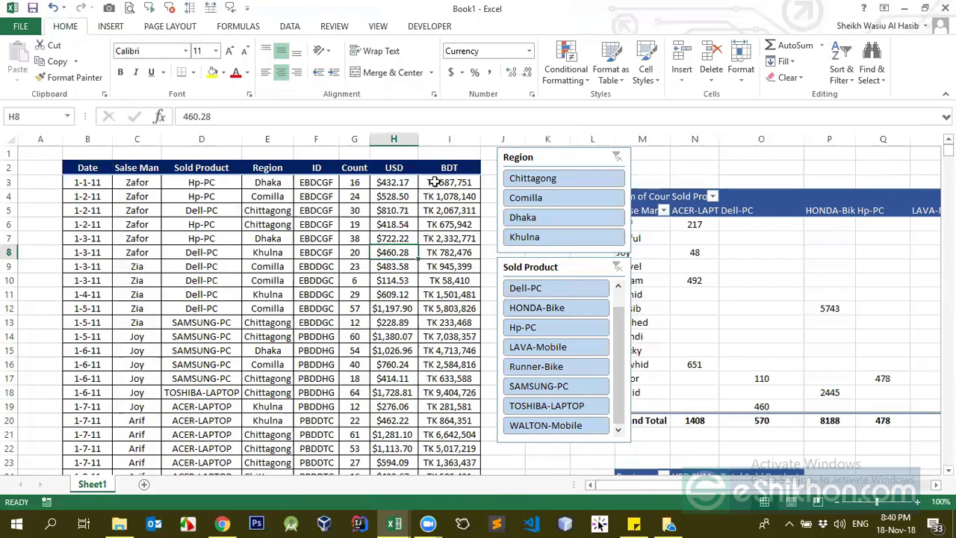
{"action": "scroll", "coordinate": [770, 336], "scroll_direction": "down", "scroll_amount": 4}
{"action": "scroll", "coordinate": [770, 336], "scroll_direction": "down", "scroll_amount": 1}
{"action": "left_click", "coordinate": [762, 308]}
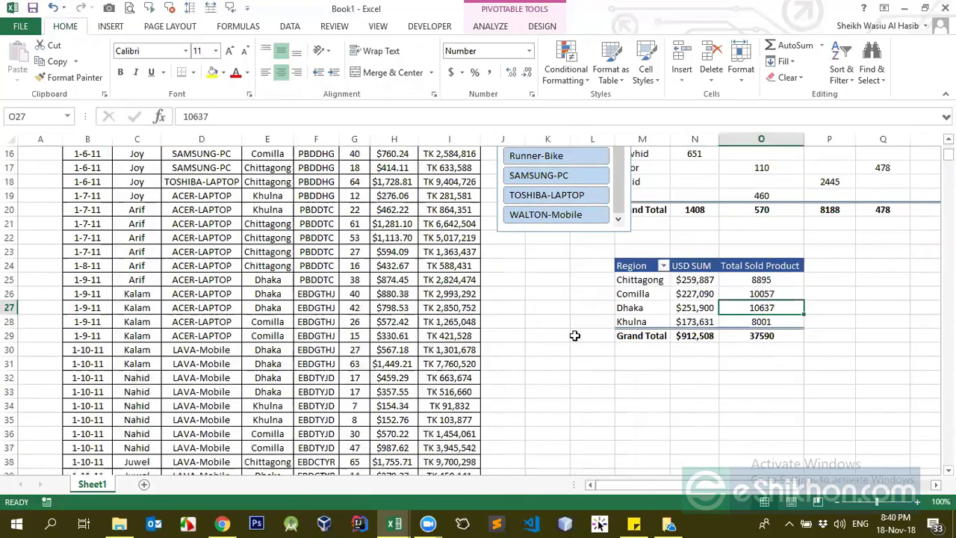
{"action": "left_click", "coordinate": [496, 31]}
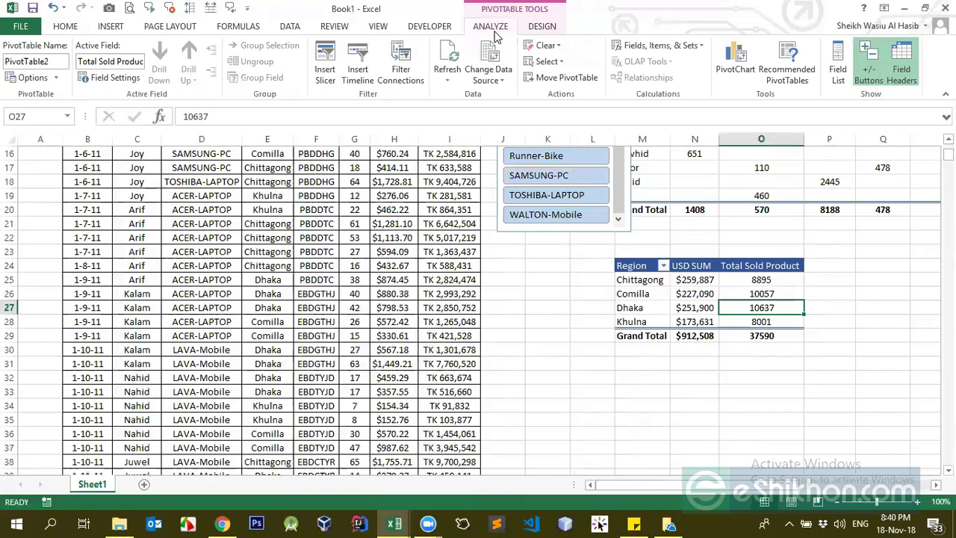
{"action": "left_click", "coordinate": [492, 82]}
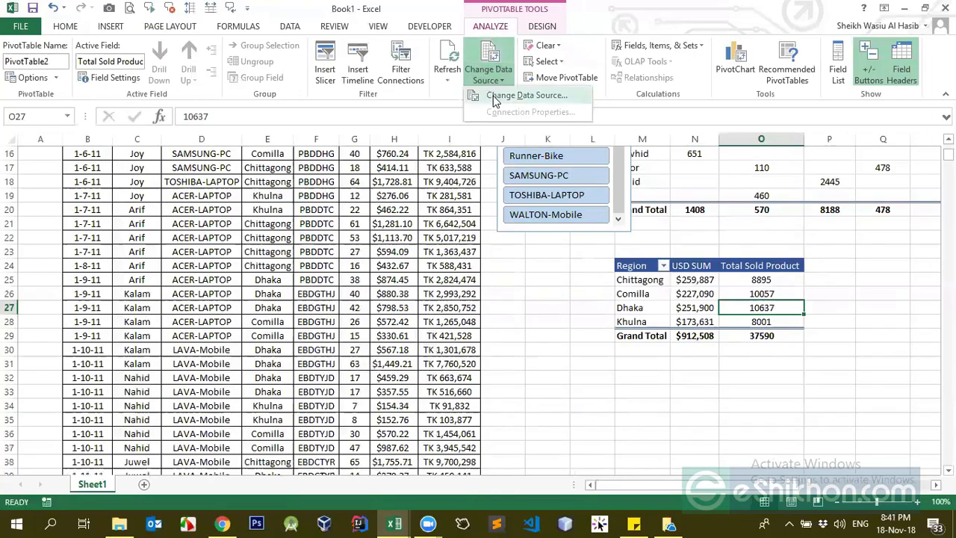
{"action": "left_click", "coordinate": [493, 96]}
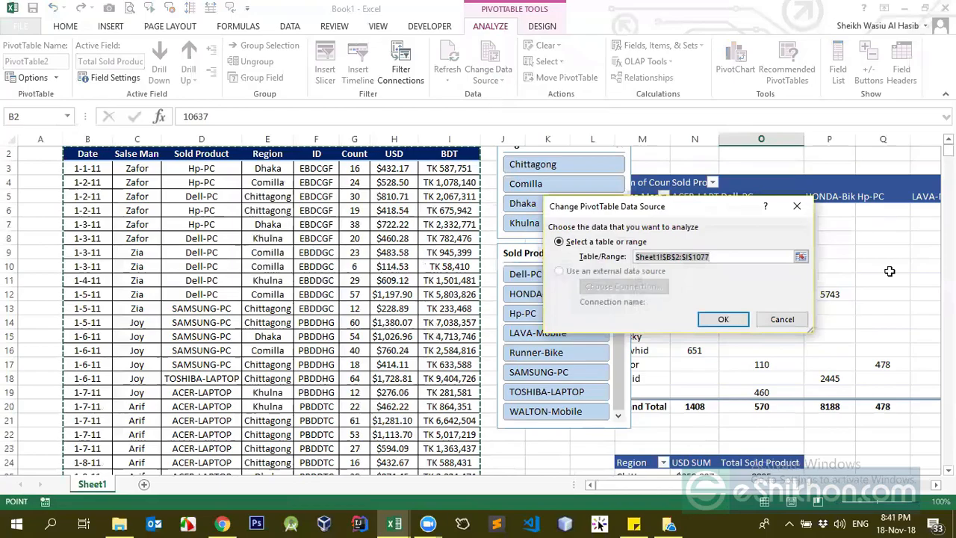
Check where the current source range ends and try to extend the region PivotTable's range to Sheet1!$B$2:$I$1079.
{"action": "left_click_drag", "start_coordinate": [949, 150], "coordinate": [949, 456]}
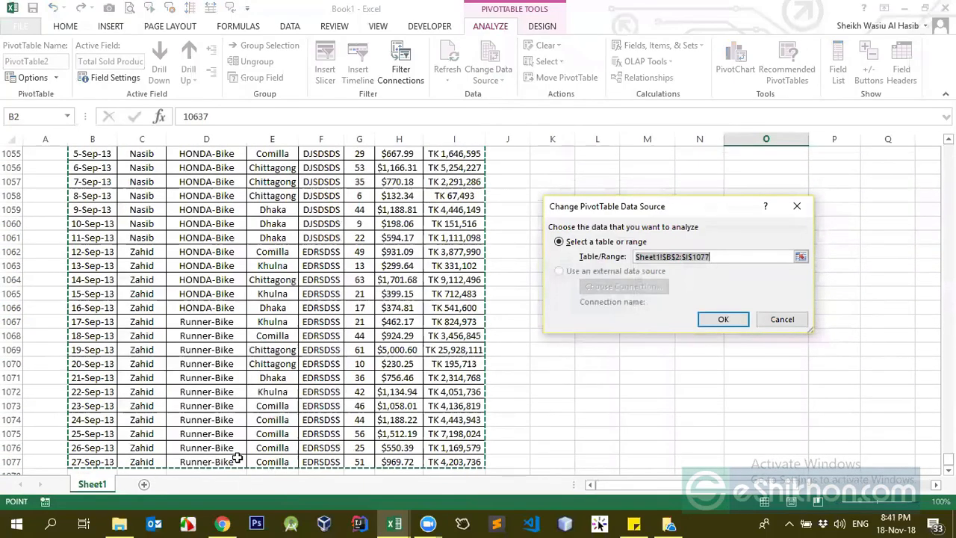
{"action": "scroll", "coordinate": [249, 450], "scroll_direction": "down", "scroll_amount": 1}
{"action": "scroll", "coordinate": [249, 451], "scroll_direction": "down", "scroll_amount": 2}
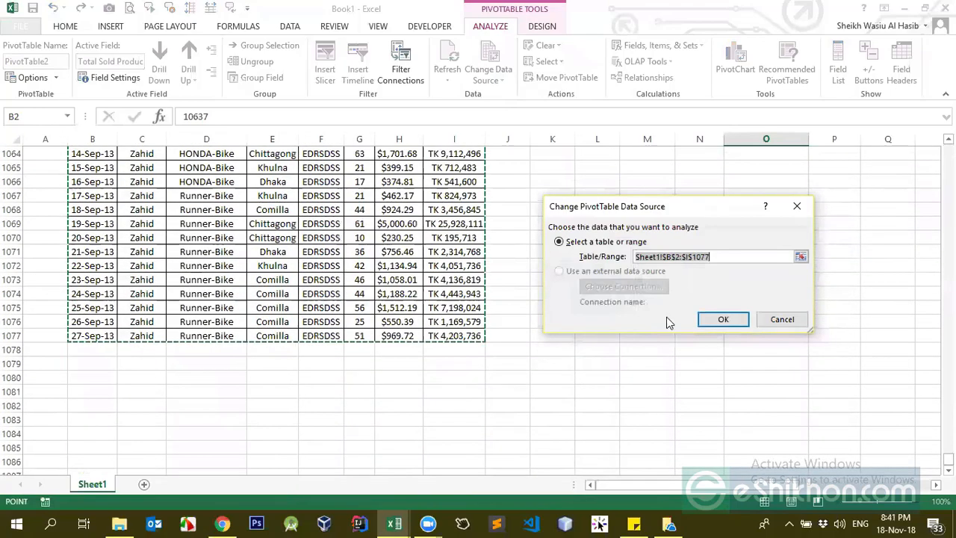
{"action": "left_click", "coordinate": [671, 256]}
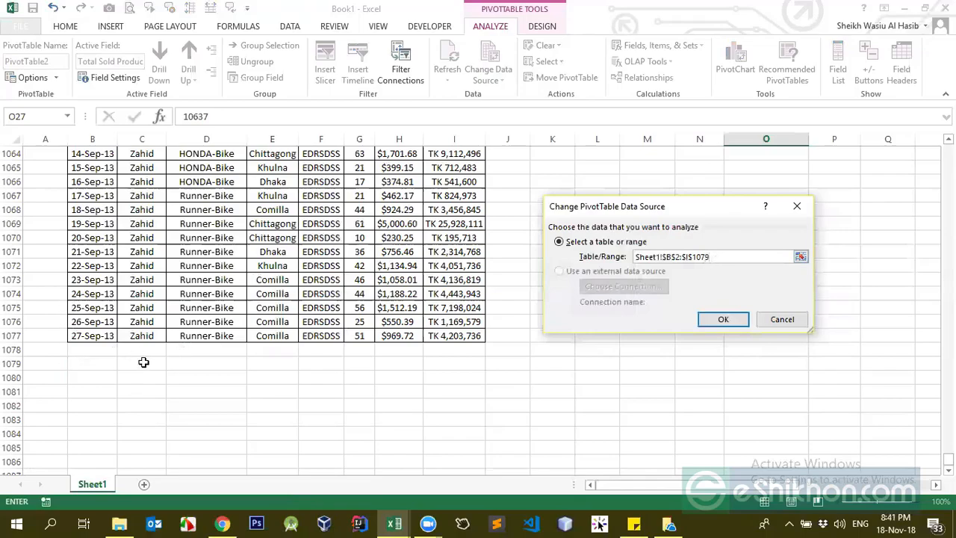
{"action": "left_click", "coordinate": [722, 320]}
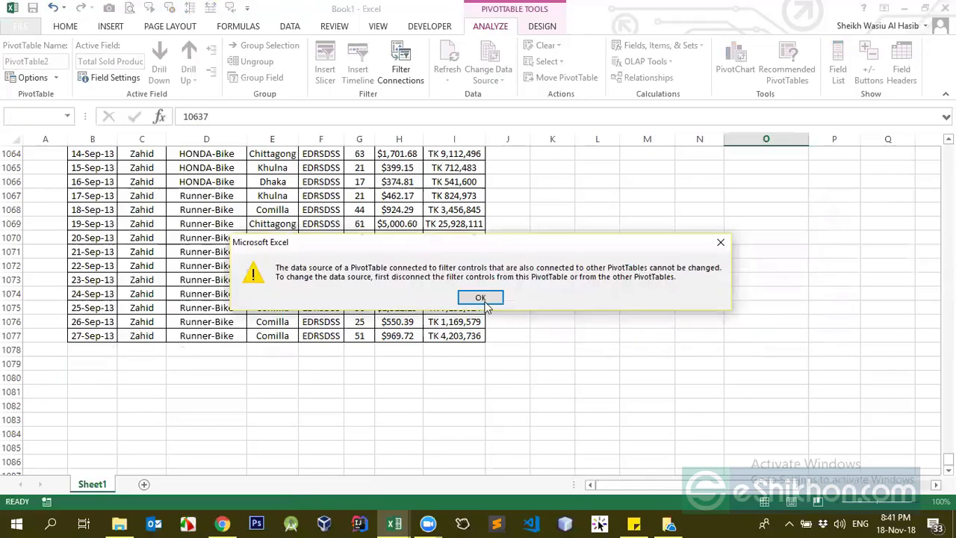
{"action": "left_click", "coordinate": [482, 300]}
Try once more to change the end row of the region PivotTable's data source range.
{"action": "left_click", "coordinate": [504, 83]}
{"action": "left_click", "coordinate": [514, 97]}
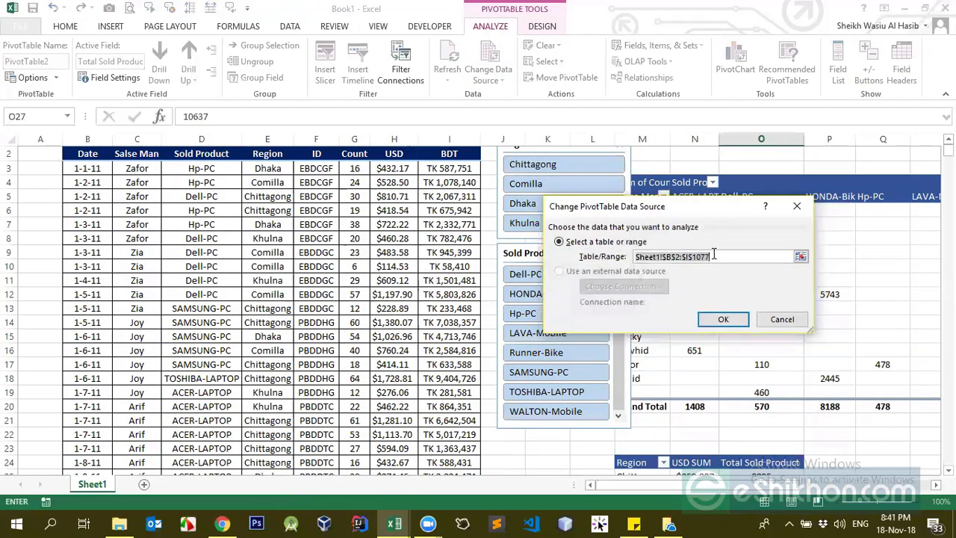
{"action": "left_click", "coordinate": [714, 256]}
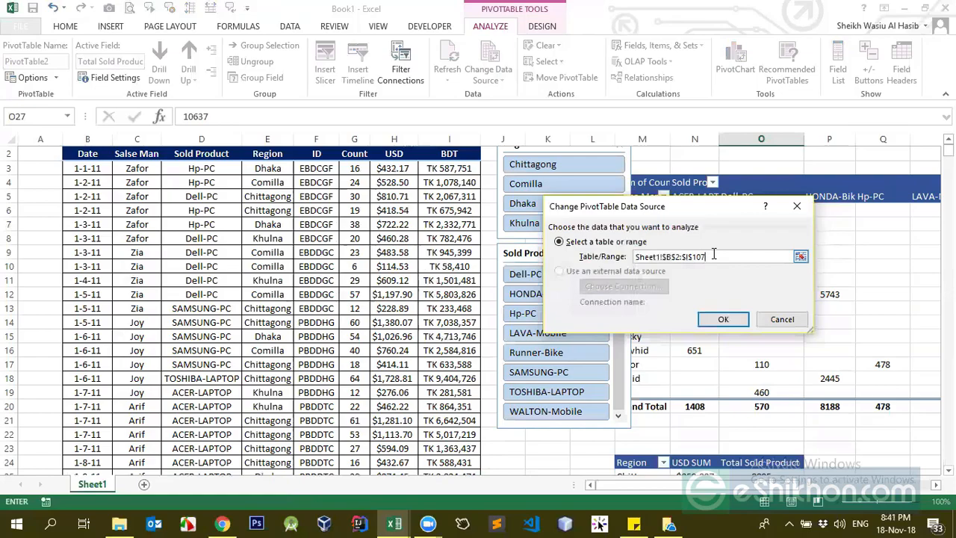
{"action": "key", "text": "Return"}
{"action": "left_click", "coordinate": [482, 298]}
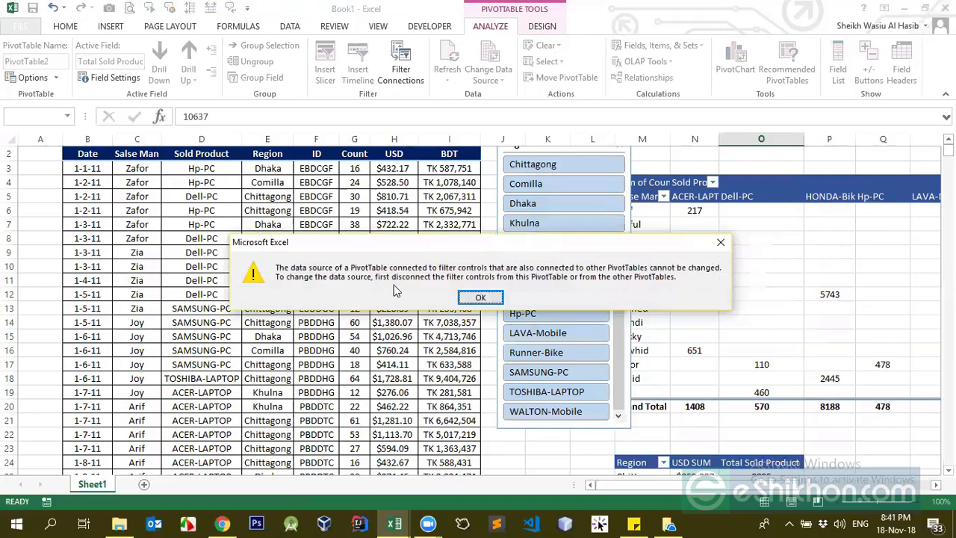
{"action": "left_click", "coordinate": [468, 298]}
{"action": "scroll", "coordinate": [478, 307], "scroll_direction": "down", "scroll_amount": 4}
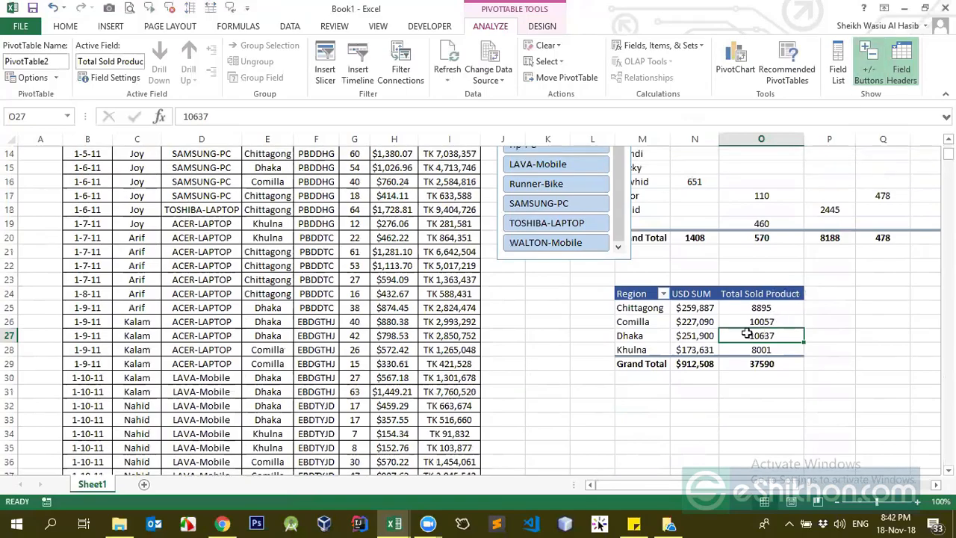
{"action": "left_click", "coordinate": [701, 320]}
{"action": "left_click", "coordinate": [490, 78]}
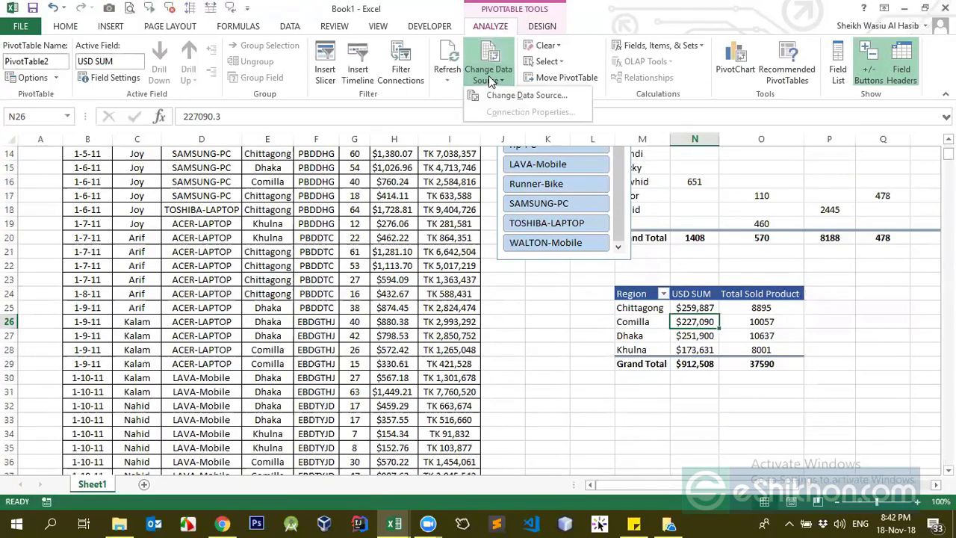
{"action": "left_click", "coordinate": [442, 204]}
{"action": "scroll", "coordinate": [442, 204], "scroll_direction": "up", "scroll_amount": 4}
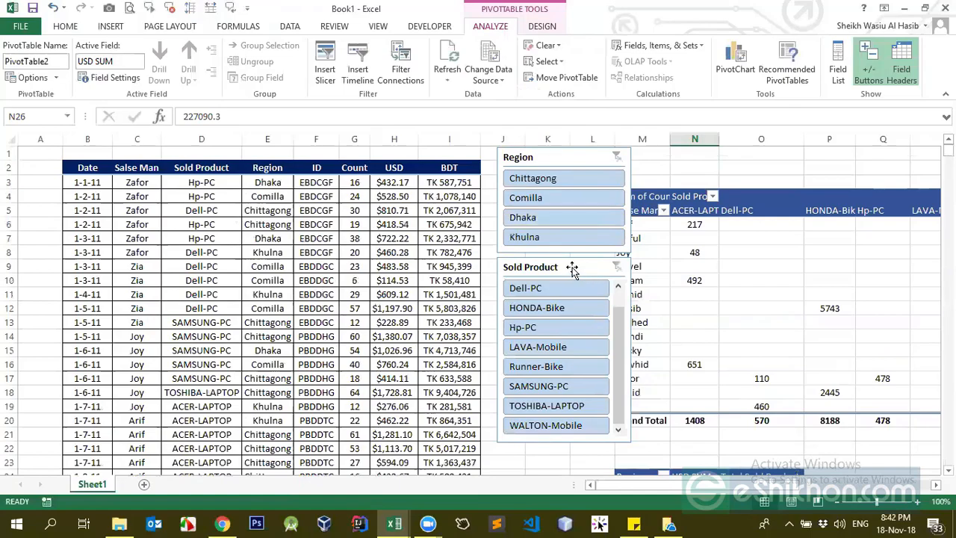
Inspect the Sold Product filter list and the Region filter list of the two PivotTables without changing them.
{"action": "left_click", "coordinate": [713, 197]}
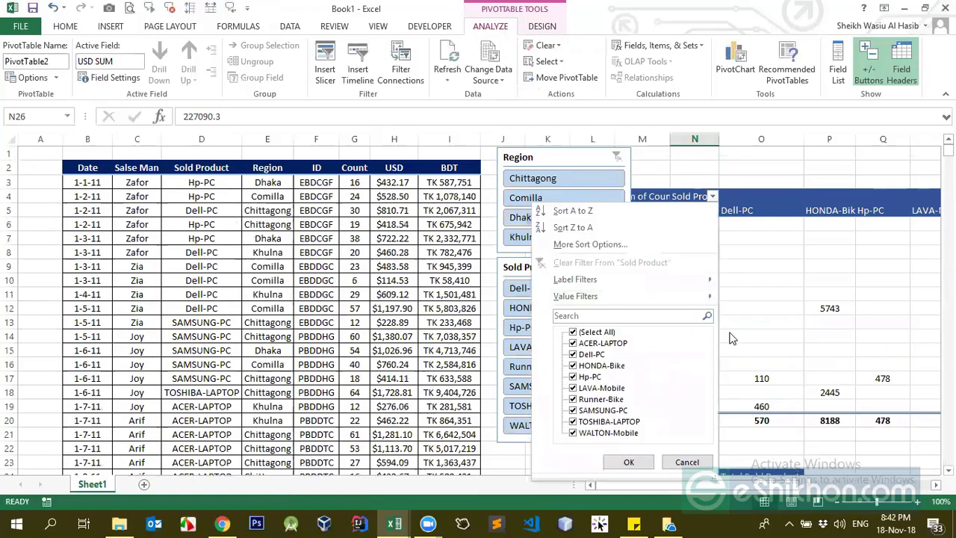
{"action": "left_click", "coordinate": [766, 328]}
{"action": "scroll", "coordinate": [665, 342], "scroll_direction": "down", "scroll_amount": 3}
{"action": "left_click", "coordinate": [663, 350]}
{"action": "left_click", "coordinate": [679, 221]}
{"action": "scroll", "coordinate": [659, 213], "scroll_direction": "up", "scroll_amount": 3}
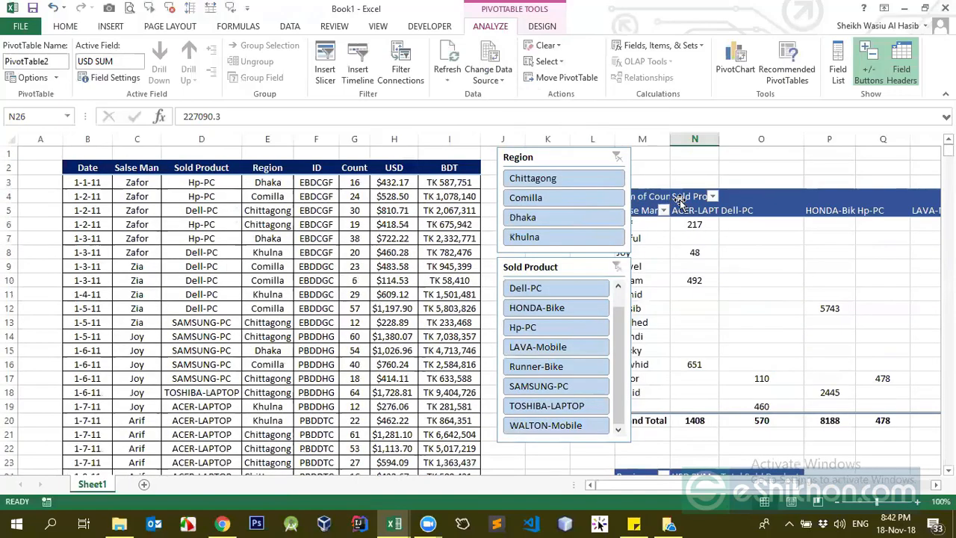
Try to change the data source range of the Sold Product PivotTable while the slicers are still connected.
{"action": "left_click", "coordinate": [679, 198]}
{"action": "left_click", "coordinate": [488, 74]}
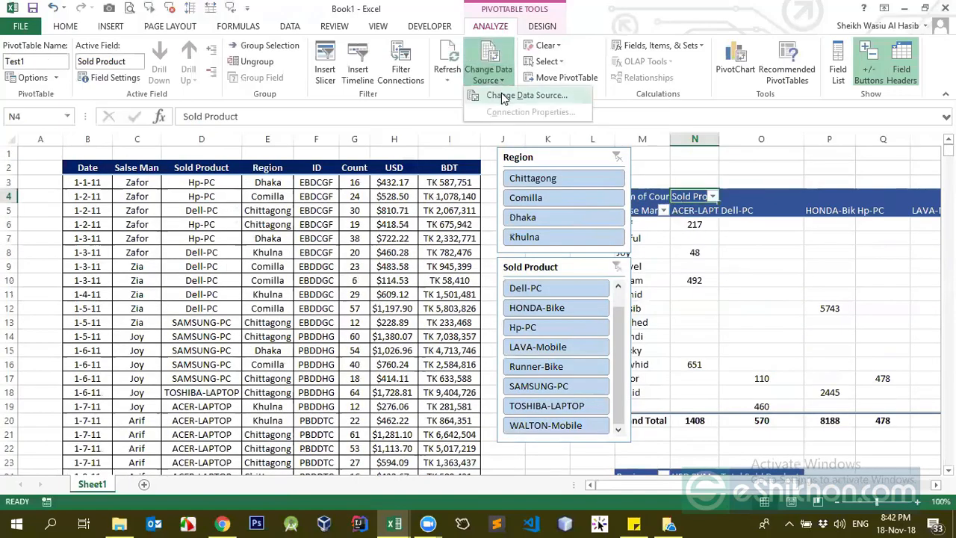
{"action": "left_click", "coordinate": [501, 95]}
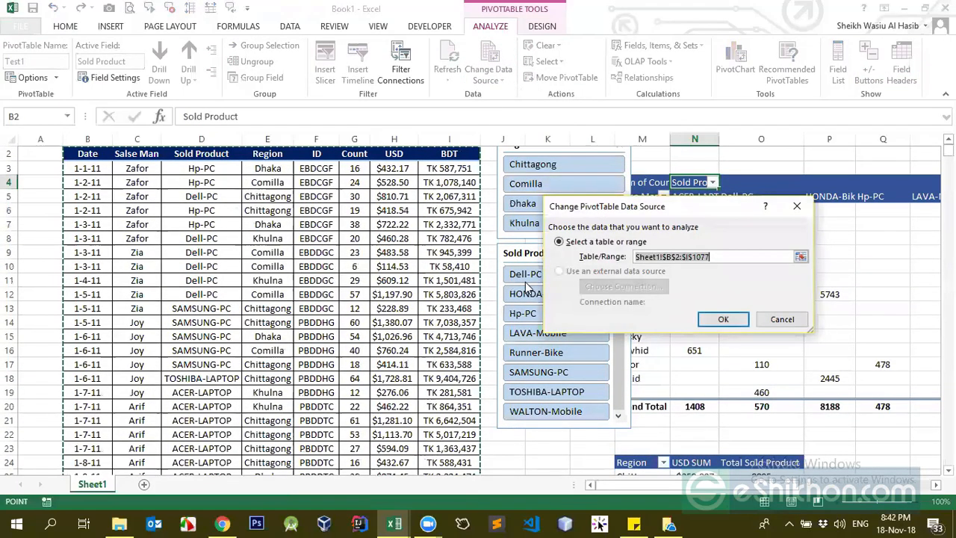
{"action": "left_click", "coordinate": [692, 256]}
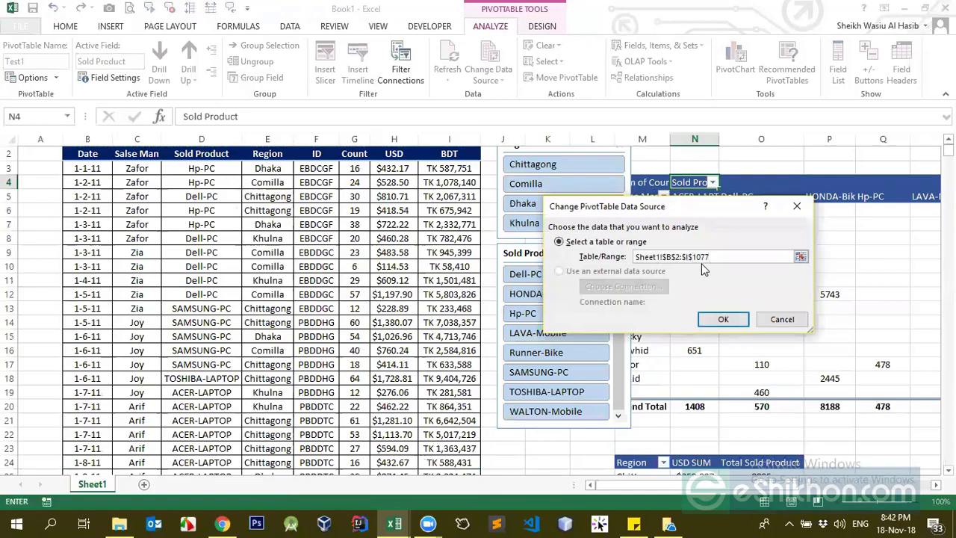
{"action": "key", "text": "Return"}
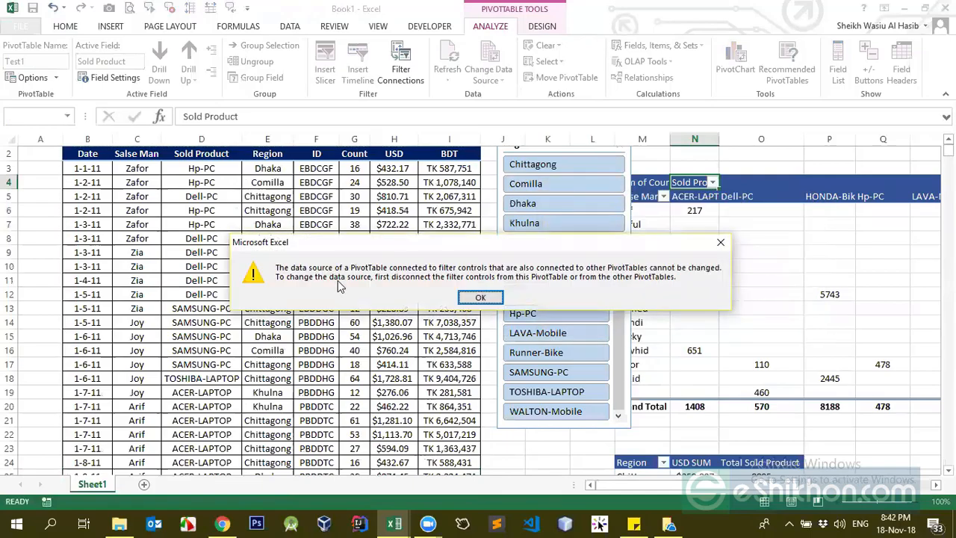
{"action": "left_click", "coordinate": [479, 298]}
Delete the Sold Product slicer and the Region slicer from the sheet.
{"action": "scroll", "coordinate": [657, 334], "scroll_direction": "down", "scroll_amount": 4}
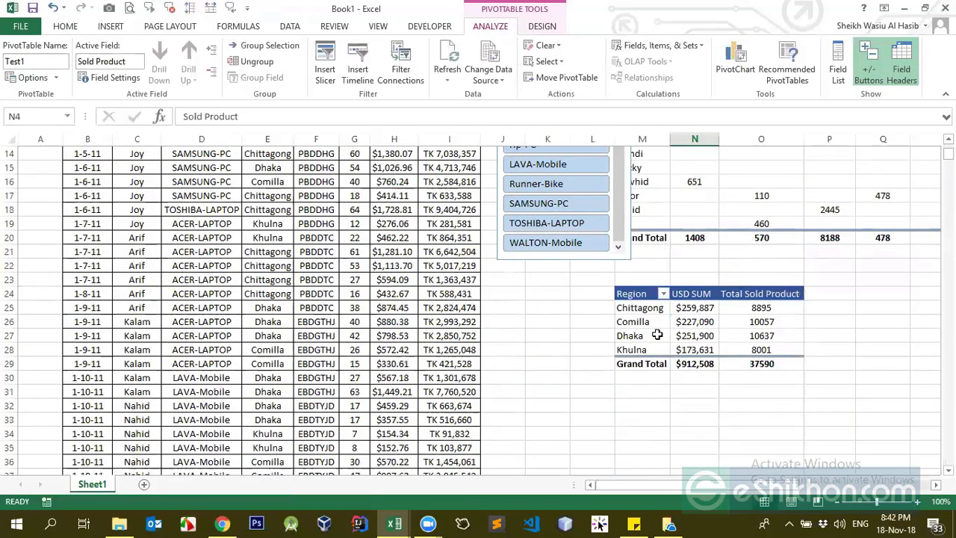
{"action": "scroll", "coordinate": [608, 251], "scroll_direction": "up", "scroll_amount": 4}
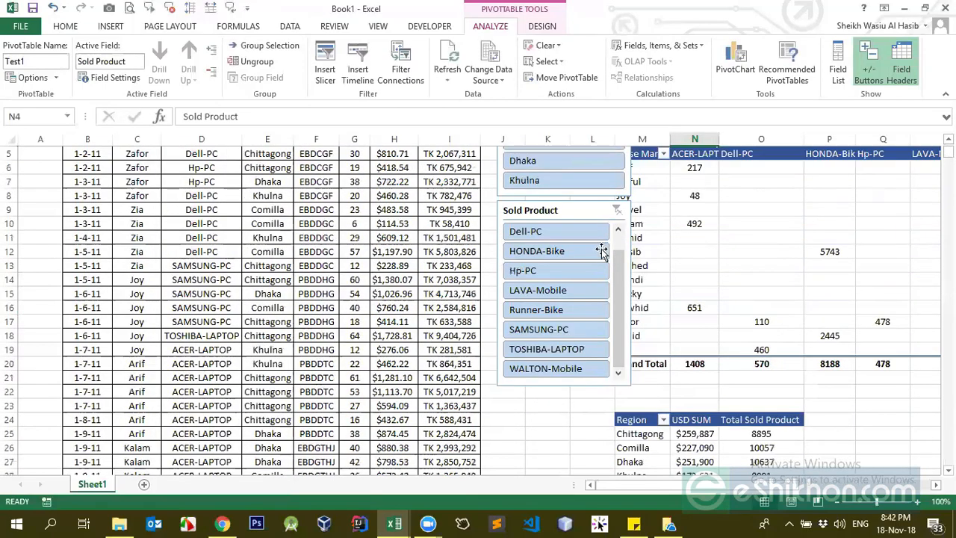
{"action": "left_click", "coordinate": [590, 263]}
{"action": "key", "text": "Delete"}
{"action": "left_click", "coordinate": [585, 164]}
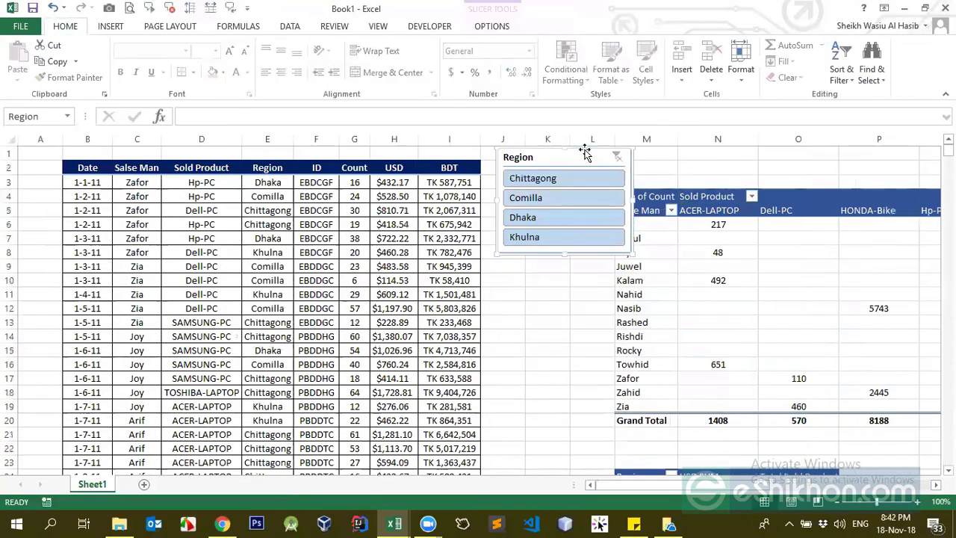
{"action": "key", "text": "Delete"}
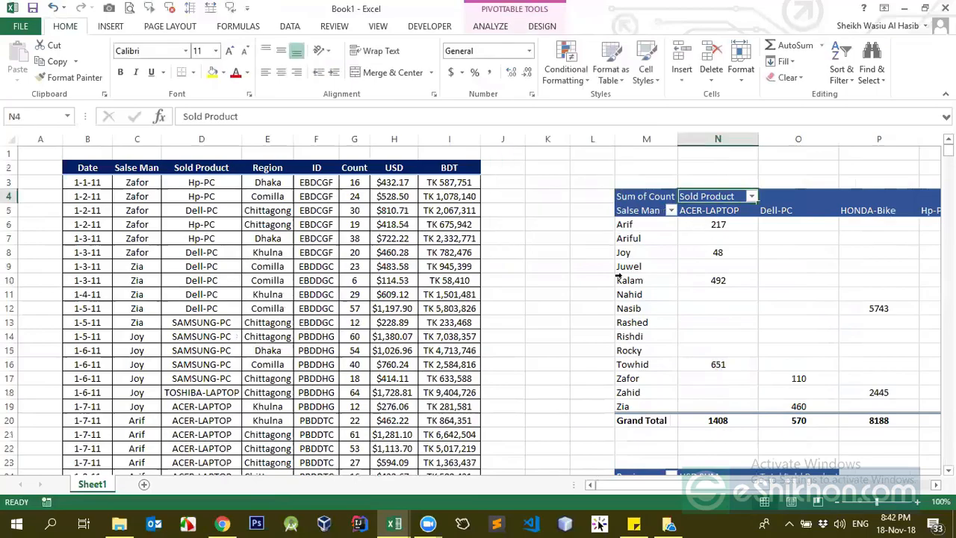
Change the data source range of the Sold Product PivotTable now that the sheet has no slicers.
{"action": "left_click", "coordinate": [490, 26]}
{"action": "left_click", "coordinate": [501, 79]}
{"action": "left_click", "coordinate": [505, 95]}
{"action": "left_click", "coordinate": [696, 257]}
{"action": "key", "text": "Return"}
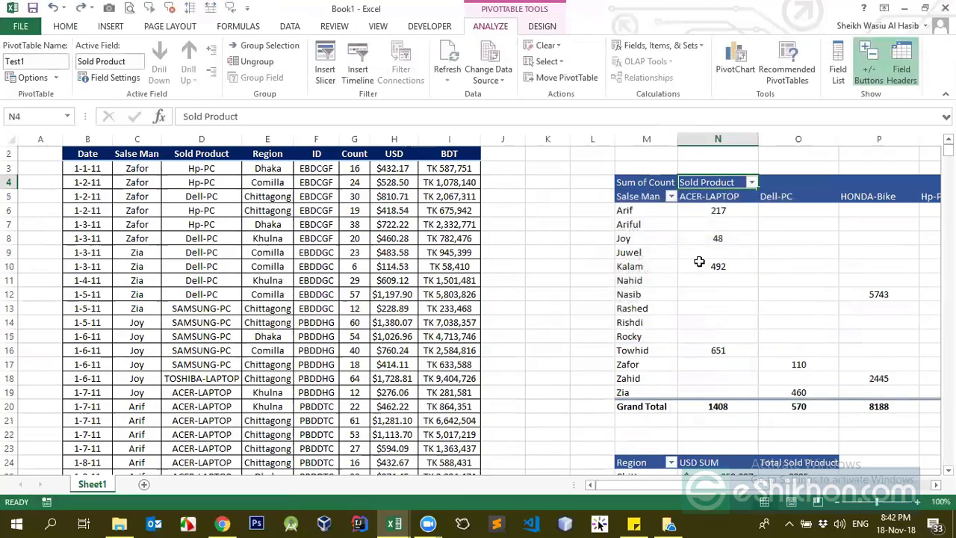
Insert a Sold Product slicer for the PivotTable that sums Count by salesman and sold product.
{"action": "left_click", "coordinate": [697, 265]}
{"action": "left_click", "coordinate": [672, 239]}
{"action": "left_click", "coordinate": [713, 238]}
{"action": "left_click", "coordinate": [326, 76]}
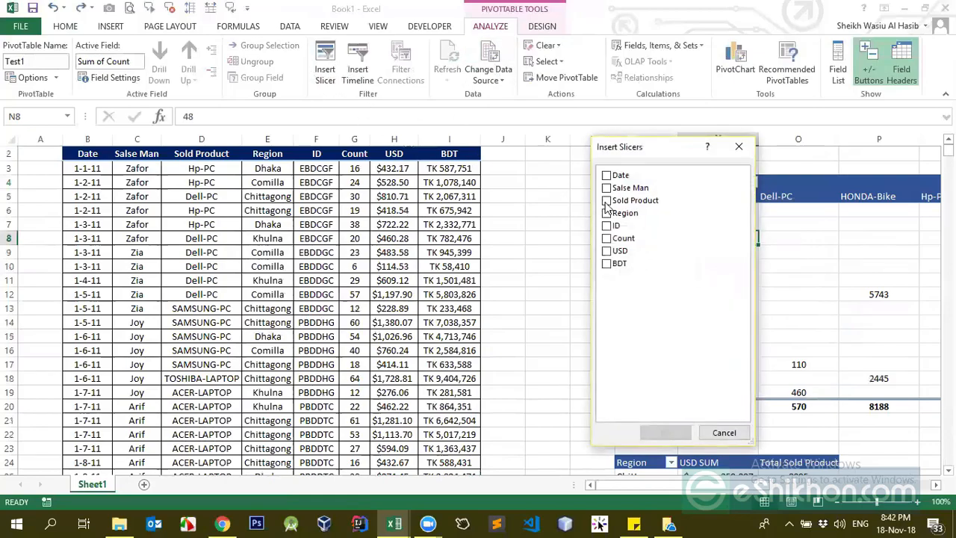
{"action": "left_click", "coordinate": [606, 201]}
{"action": "left_click", "coordinate": [666, 432]}
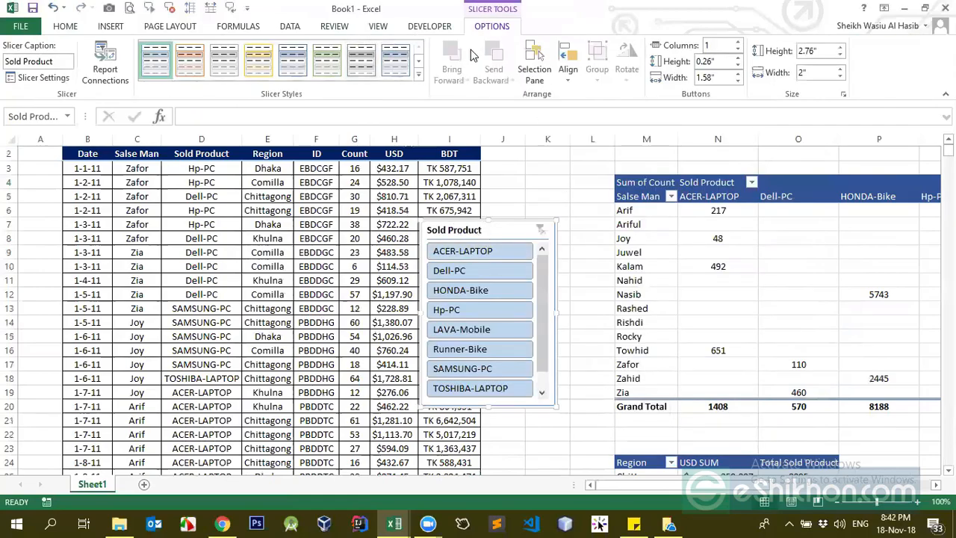
Extend the Sold Product PivotTable's data source range beyond row 1077 with the new slicer in place.
{"action": "left_click", "coordinate": [670, 246]}
{"action": "left_click", "coordinate": [728, 250]}
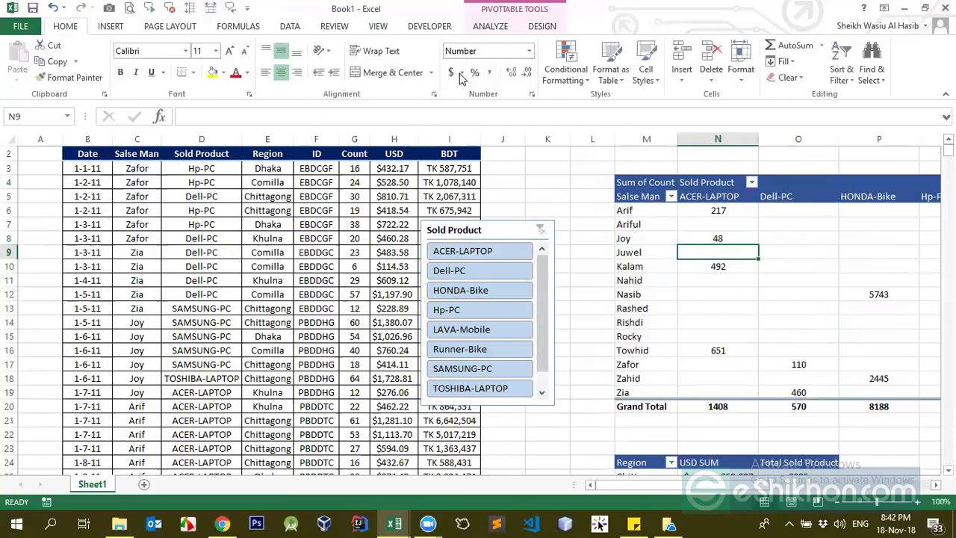
{"action": "left_click", "coordinate": [485, 27]}
{"action": "left_click", "coordinate": [487, 78]}
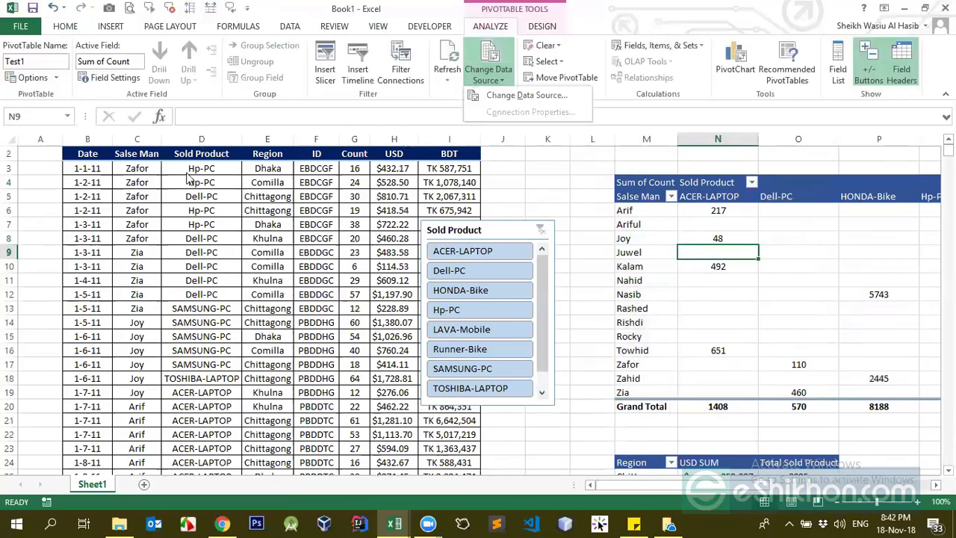
{"action": "left_click", "coordinate": [516, 95]}
{"action": "left_click", "coordinate": [711, 256]}
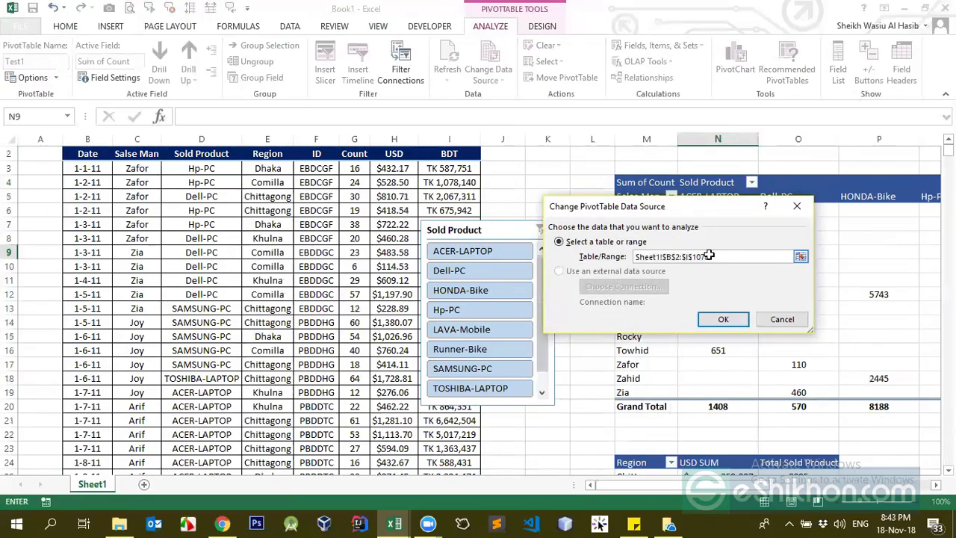
{"action": "key", "text": "Return"}
Examine the updated PivotTable and the source data's last row and the empty row below it, then return upward.
{"action": "scroll", "coordinate": [318, 256], "scroll_direction": "down", "scroll_amount": 3}
{"action": "left_click", "coordinate": [319, 254]}
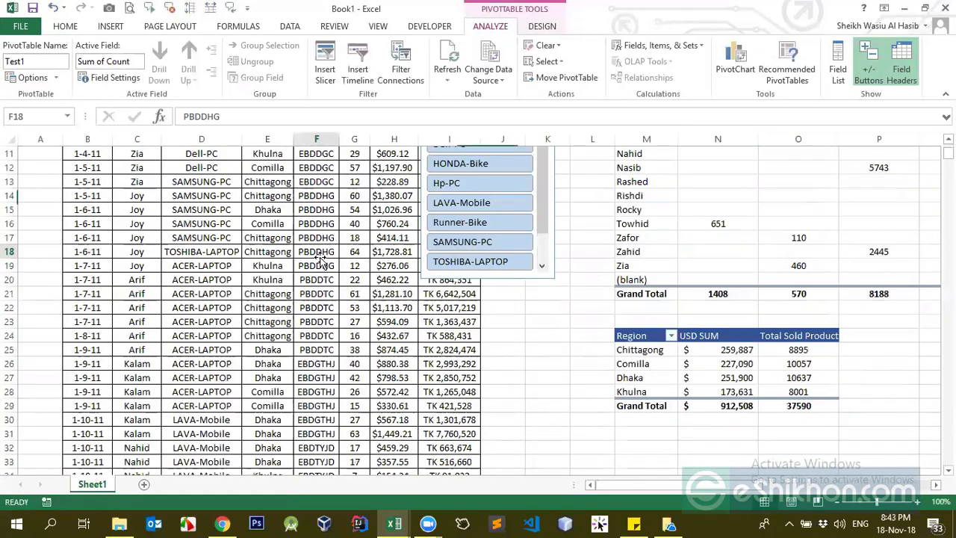
{"action": "key", "text": "ctrl+Down"}
{"action": "key", "text": "Down"}
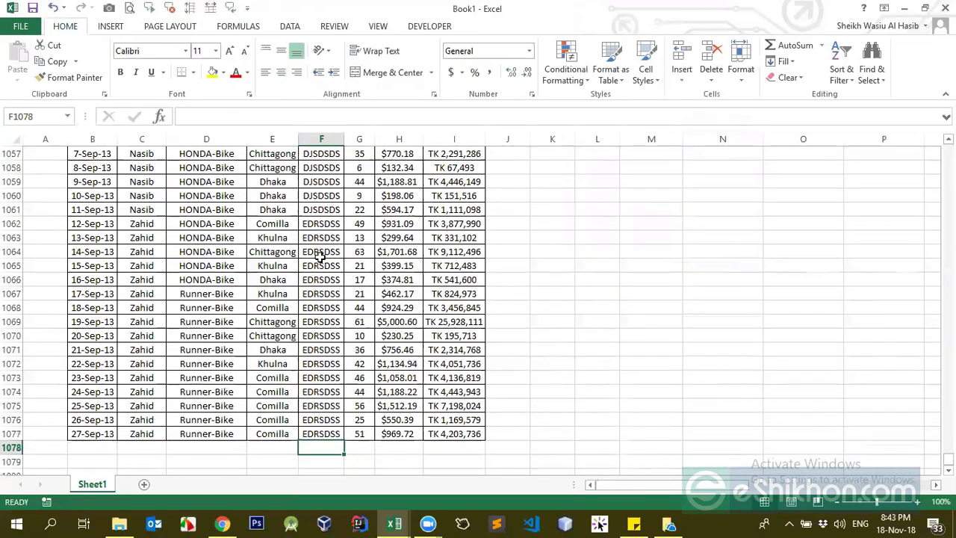
{"action": "key", "text": "Up"}
{"action": "scroll", "coordinate": [610, 250], "scroll_direction": "up", "scroll_amount": 20}
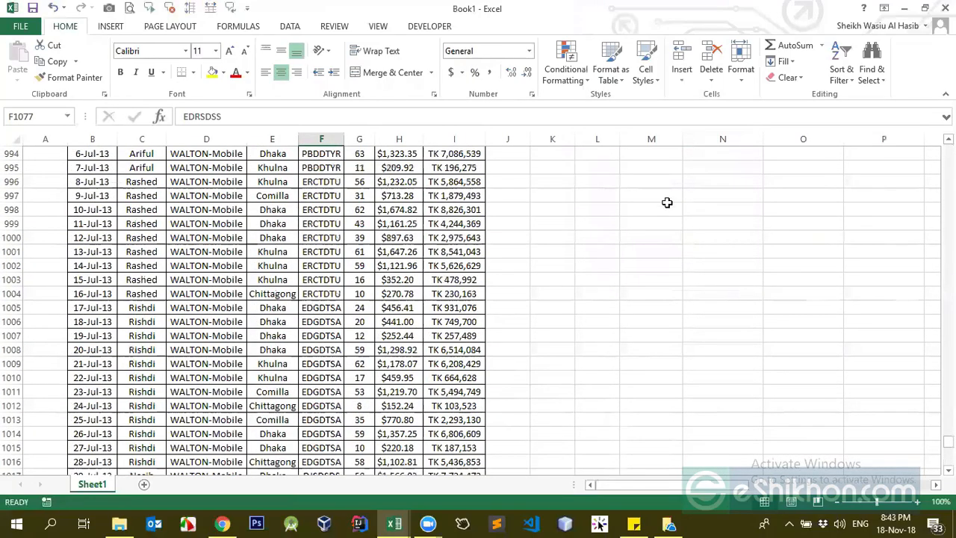
{"action": "scroll", "coordinate": [726, 207], "scroll_direction": "up", "scroll_amount": 15}
{"action": "left_click", "coordinate": [726, 209]}
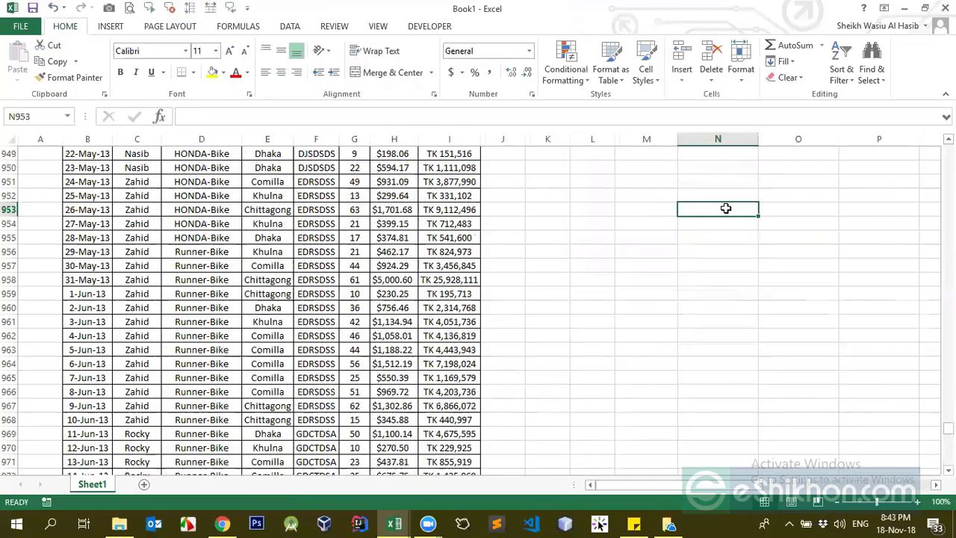
Open the data source settings of the PivotTable that sums Count by salesman and sold product.
{"action": "key", "text": "ctrl+Up"}
{"action": "key", "text": "ctrl+Up"}
{"action": "key", "text": "ctrl+Up"}
{"action": "key", "text": "ctrl+Up"}
{"action": "key", "text": "ctrl+Up"}
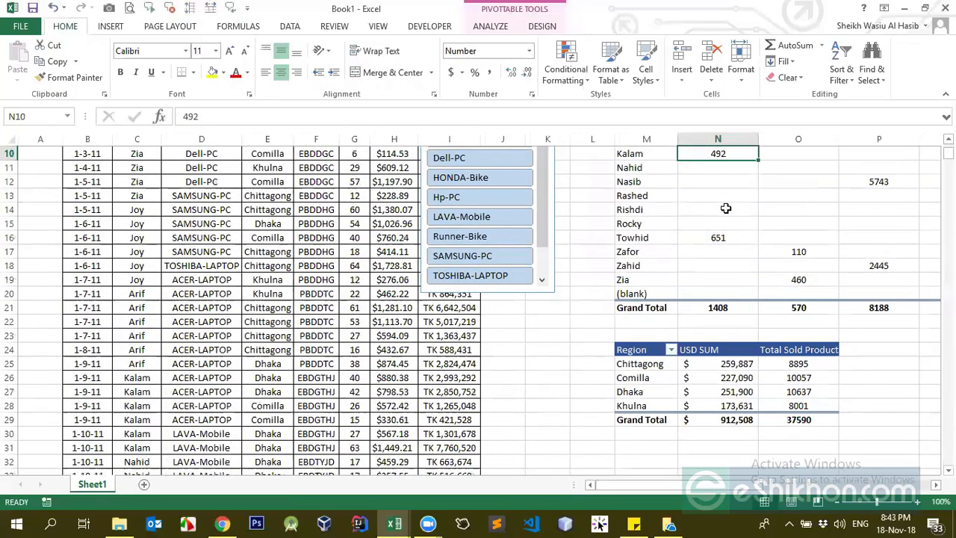
{"action": "left_click", "coordinate": [683, 262]}
{"action": "left_click", "coordinate": [665, 246]}
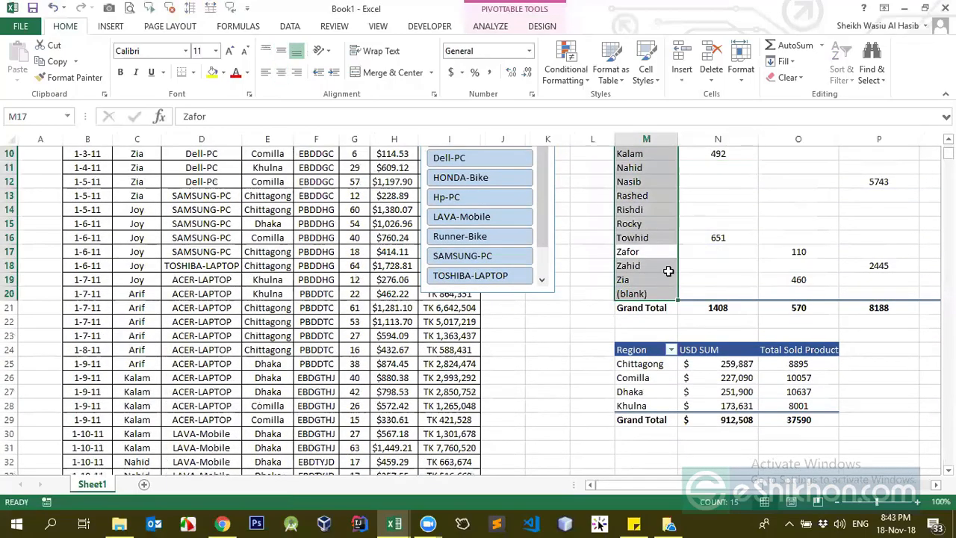
{"action": "scroll", "coordinate": [537, 213], "scroll_direction": "up", "scroll_amount": 3}
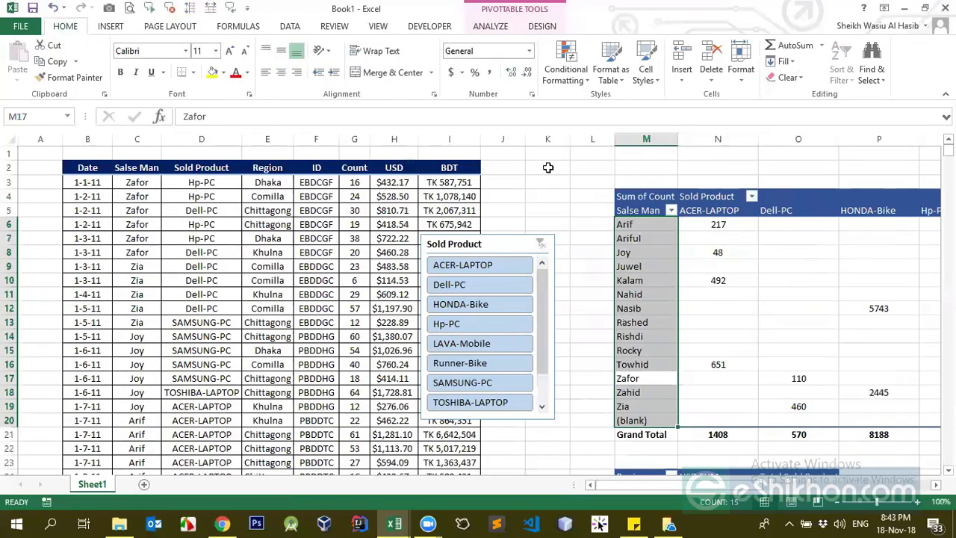
{"action": "left_click", "coordinate": [490, 26]}
{"action": "left_click", "coordinate": [496, 87]}
{"action": "left_click", "coordinate": [506, 98]}
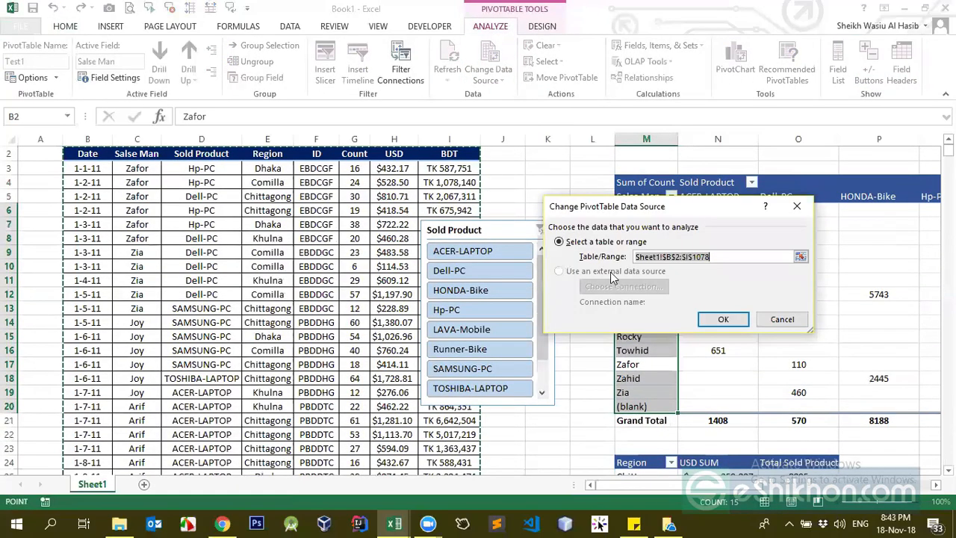
Set the PivotTable's source range to Sheet1!$B$2:$I$5078 so it reaches well past the last data row.
{"action": "left_click", "coordinate": [714, 257]}
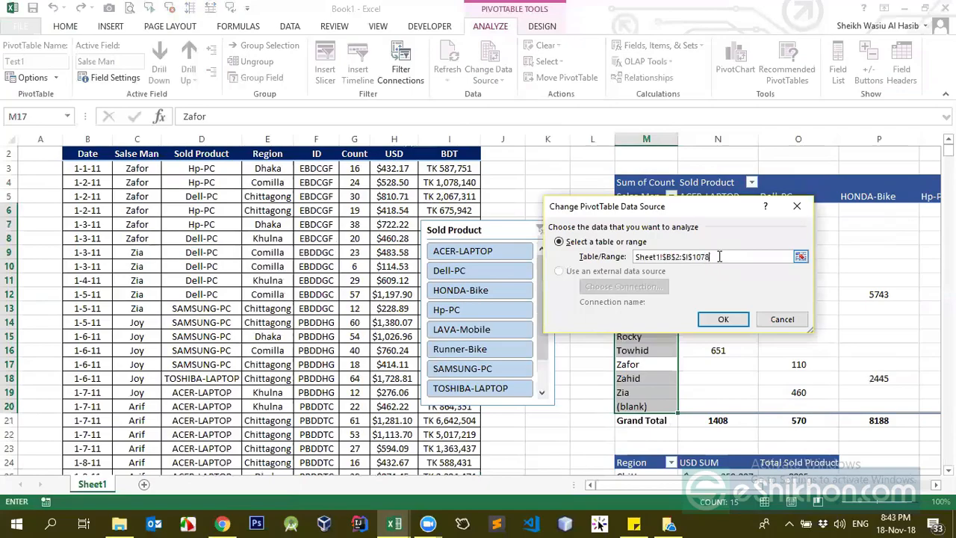
{"action": "left_click_drag", "start_coordinate": [949, 150], "coordinate": [949, 268]}
{"action": "left_click", "coordinate": [801, 257]}
{"action": "scroll", "coordinate": [401, 293], "scroll_direction": "down", "scroll_amount": 9}
{"action": "scroll", "coordinate": [401, 294], "scroll_direction": "down", "scroll_amount": 20}
{"action": "scroll", "coordinate": [442, 363], "scroll_direction": "down", "scroll_amount": 20}
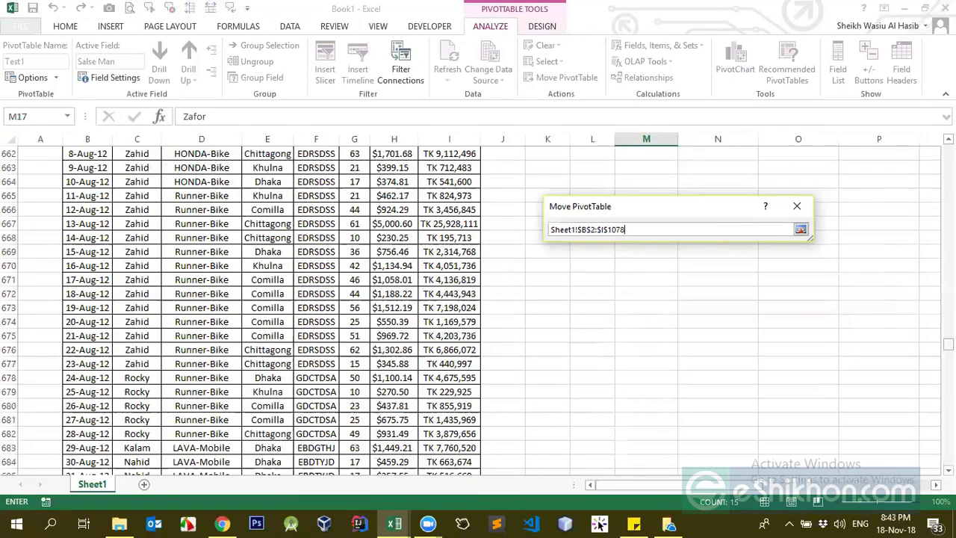
{"action": "scroll", "coordinate": [301, 391], "scroll_direction": "down", "scroll_amount": 20}
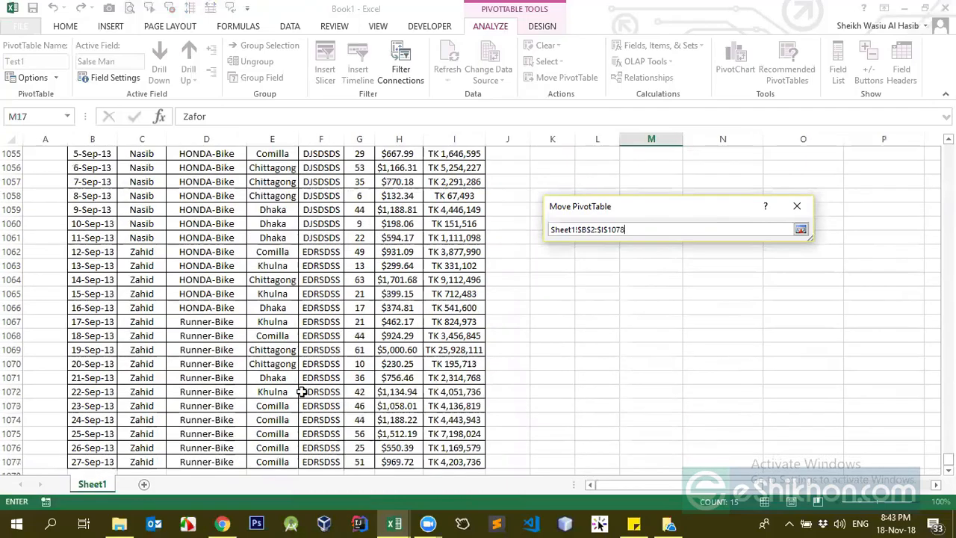
{"action": "scroll", "coordinate": [301, 392], "scroll_direction": "down", "scroll_amount": 4}
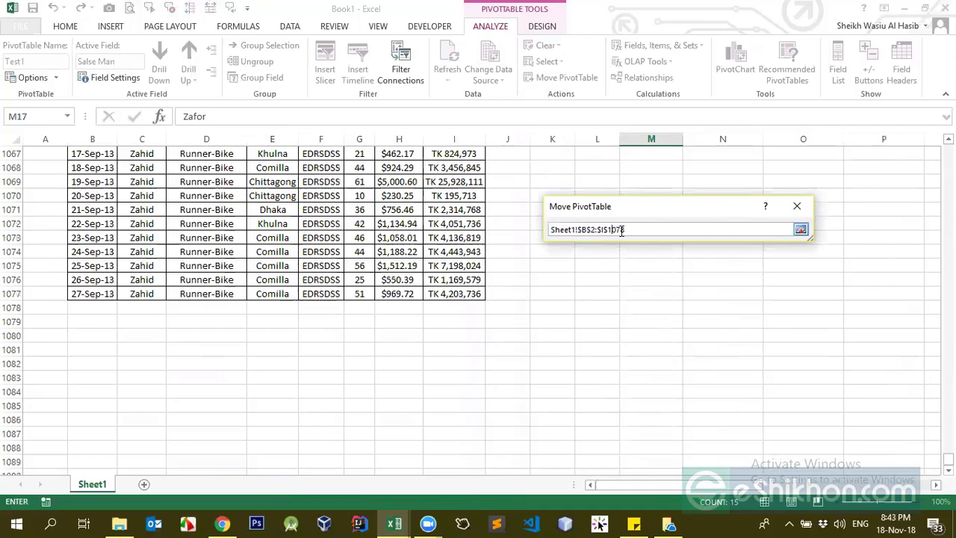
{"action": "key", "text": "BackSpace"}
{"action": "type", "text": "5"}
{"action": "key", "text": "Return"}
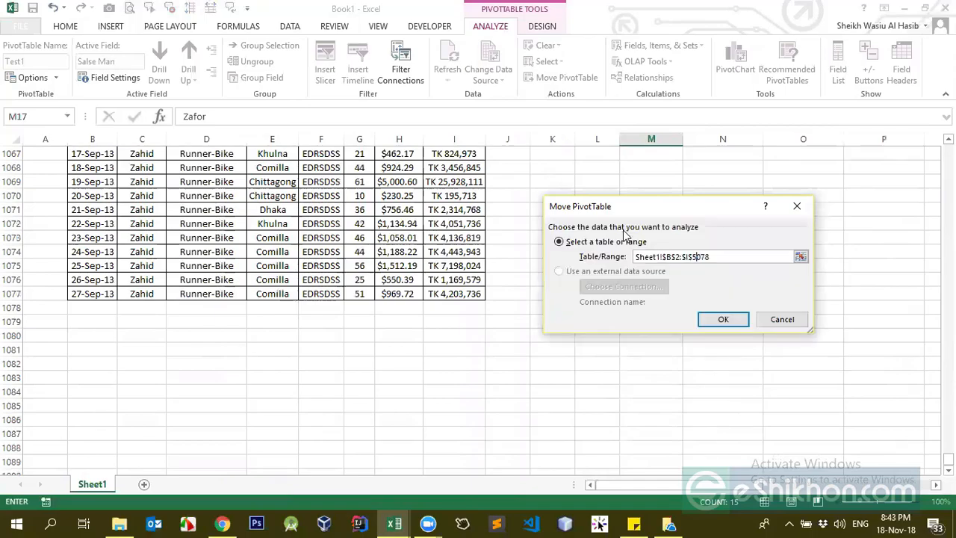
{"action": "left_click", "coordinate": [712, 321]}
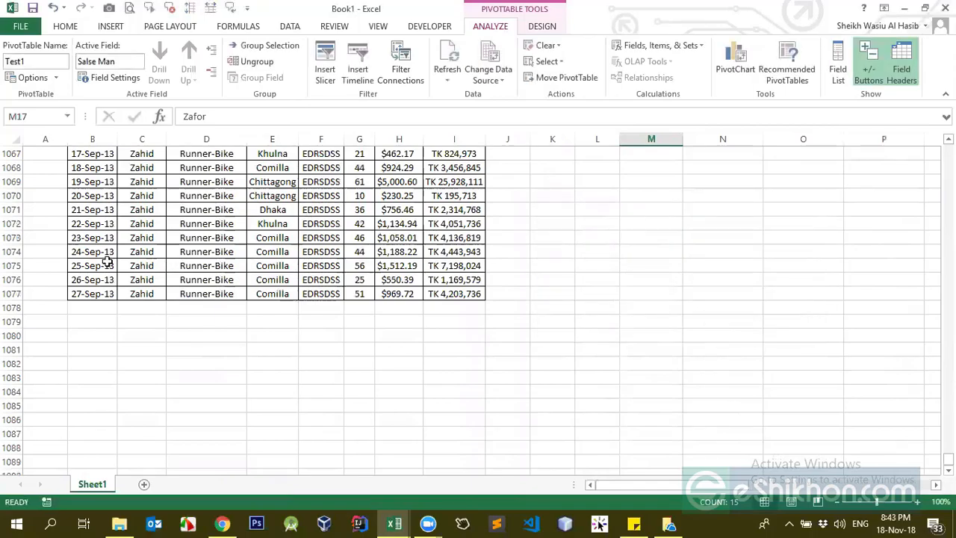
Inspect the empty cells in columns B to I below the last data row, starting at row 1078.
{"action": "left_click", "coordinate": [80, 269]}
{"action": "key", "text": "Down"}
{"action": "key", "text": "Down"}
{"action": "key", "text": "Down"}
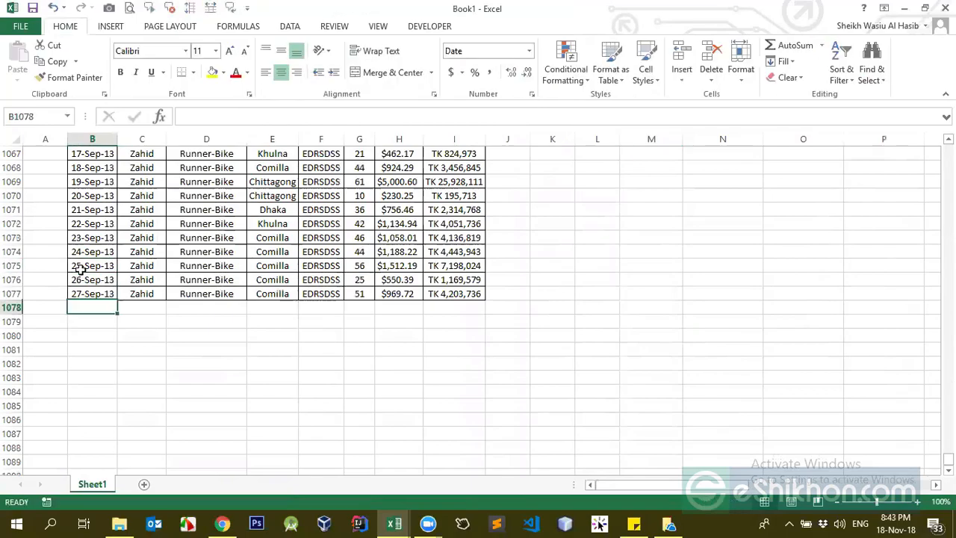
{"action": "key", "text": "shift+Down"}
{"action": "key", "text": "shift+Down"}
{"action": "key", "text": "shift+Down"}
{"action": "key", "text": "shift+Down"}
{"action": "key", "text": "shift+Down"}
{"action": "key", "text": "shift+Down"}
{"action": "key", "text": "shift+Down"}
{"action": "key", "text": "shift+Down"}
{"action": "key", "text": "shift+Down"}
{"action": "key", "text": "shift+Down"}
{"action": "key", "text": "shift+Down"}
{"action": "key", "text": "shift+Down"}
{"action": "key", "text": "shift+Down"}
{"action": "key", "text": "shift+Down"}
{"action": "key", "text": "shift+Down"}
{"action": "key", "text": "shift+Down"}
{"action": "key", "text": "shift+Down"}
{"action": "key", "text": "shift+Down"}
{"action": "key", "text": "shift+Down"}
{"action": "key", "text": "shift+Down"}
{"action": "key", "text": "shift+Down"}
{"action": "key", "text": "shift+Down"}
{"action": "key", "text": "shift+Down"}
{"action": "key", "text": "shift+Down"}
{"action": "key", "text": "shift+Right"}
{"action": "key", "text": "shift+Right"}
{"action": "key", "text": "shift+Right"}
{"action": "key", "text": "shift+Right"}
{"action": "key", "text": "shift+Right"}
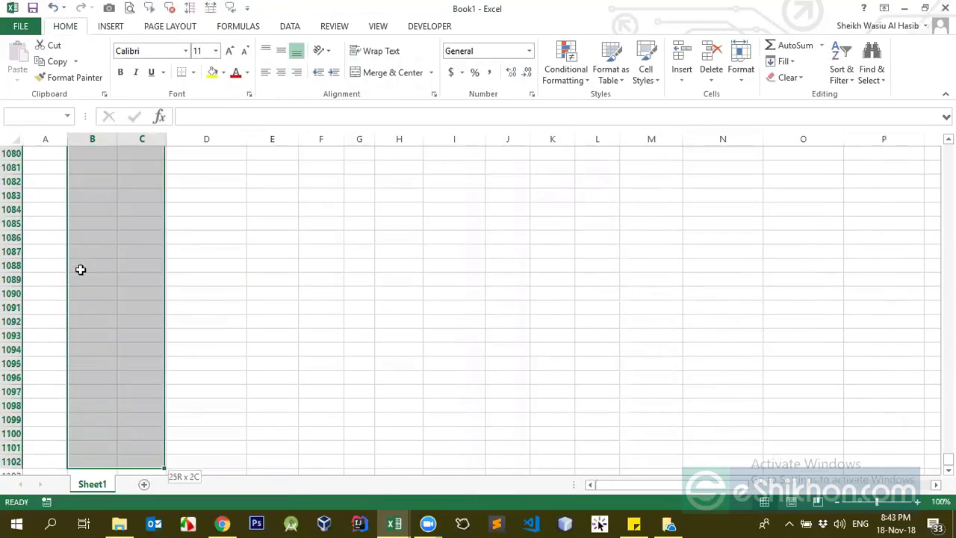
{"action": "key", "text": "shift+Right"}
{"action": "key", "text": "shift+Right"}
{"action": "key", "text": "shift+Right"}
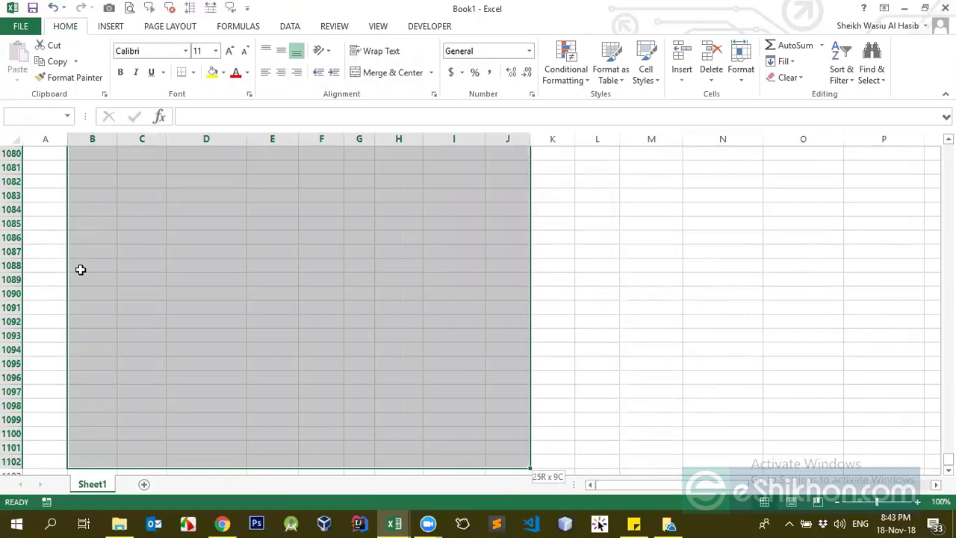
{"action": "key", "text": "ctrl+shift+Up"}
{"action": "key", "text": "shift+Left"}
{"action": "key", "text": "shift+Down"}
{"action": "key", "text": "shift+Down"}
{"action": "key", "text": "shift+Down"}
{"action": "key", "text": "shift+Down"}
{"action": "key", "text": "shift+Down"}
{"action": "key", "text": "shift+Down"}
{"action": "key", "text": "shift+Down"}
{"action": "key", "text": "shift+Down"}
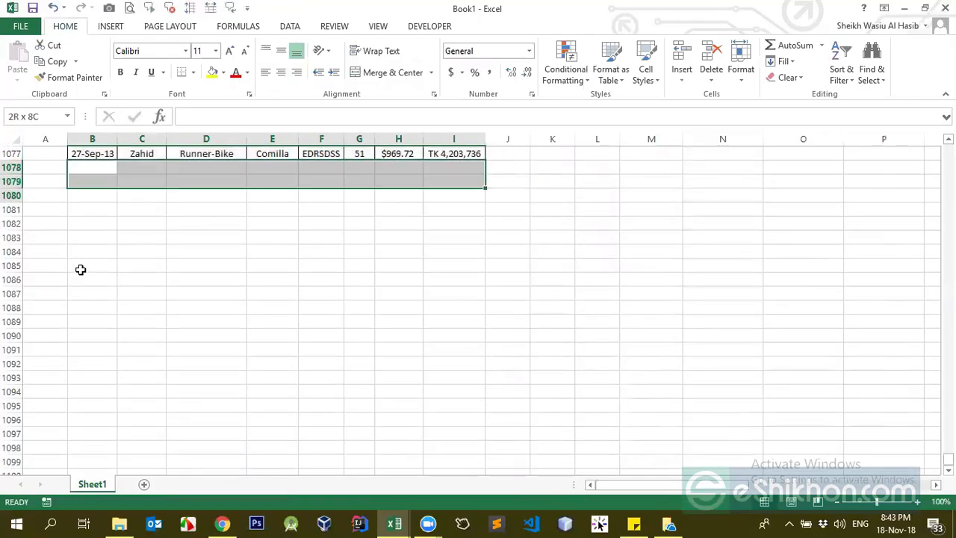
{"action": "key", "text": "Up"}
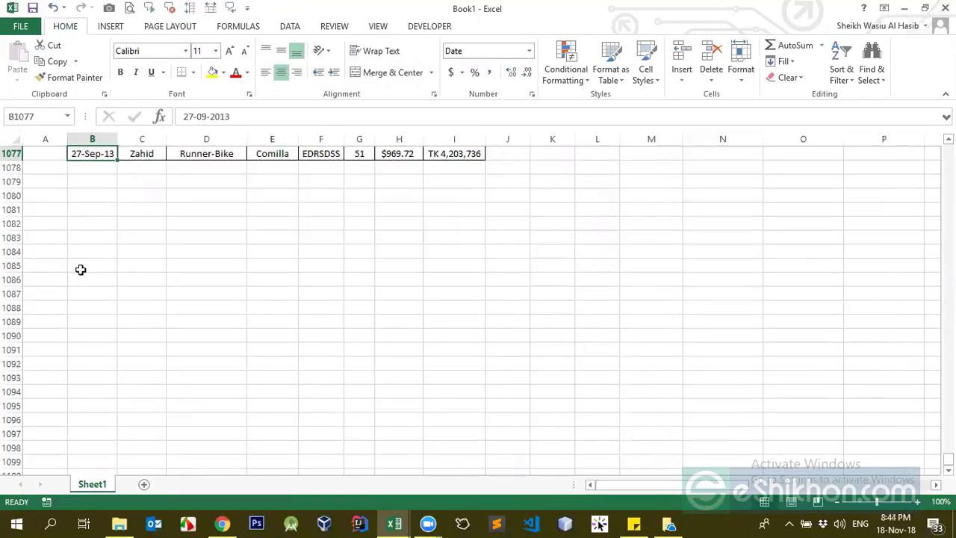
Return to the start of the sheet and examine both PivotTables beside the source data.
{"action": "key", "text": "ctrl+Up"}
{"action": "key", "text": "Up"}
{"action": "left_click", "coordinate": [292, 27]}
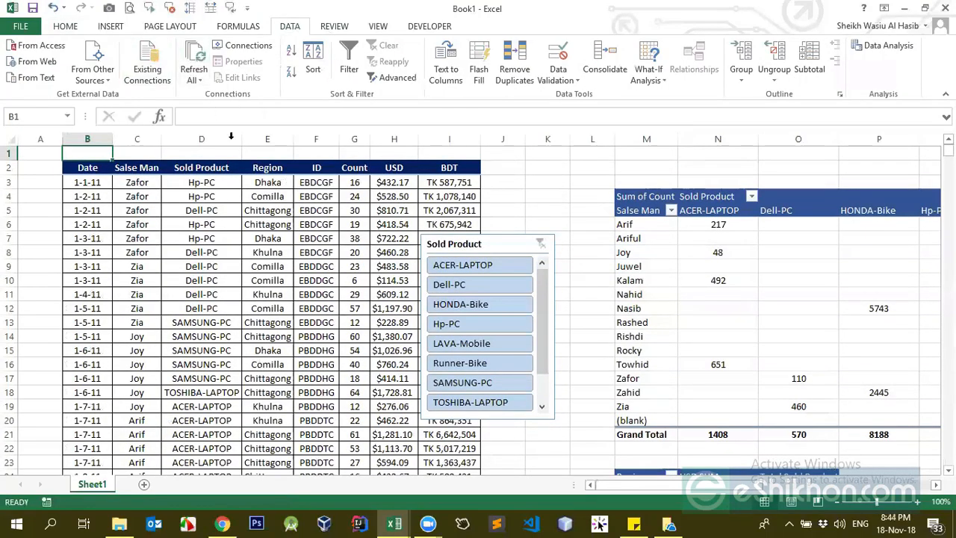
{"action": "left_click", "coordinate": [199, 80]}
{"action": "left_click", "coordinate": [707, 267]}
{"action": "scroll", "coordinate": [725, 405], "scroll_direction": "down", "scroll_amount": 6}
{"action": "scroll", "coordinate": [700, 423], "scroll_direction": "up", "scroll_amount": 4}
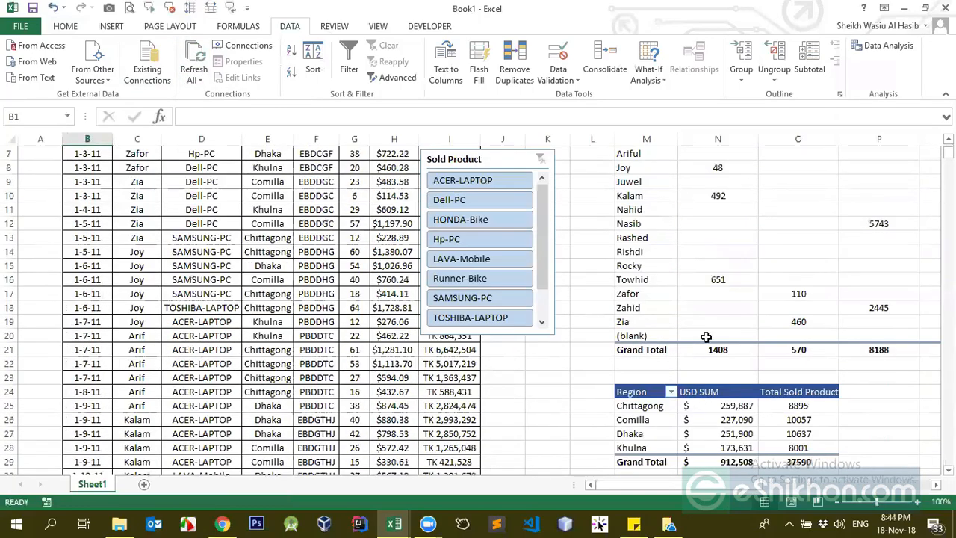
{"action": "scroll", "coordinate": [706, 337], "scroll_direction": "up", "scroll_amount": 2}
Remove the Salse Man field from the upper PivotTable and move Sold Product from columns to rows.
{"action": "left_click", "coordinate": [643, 226]}
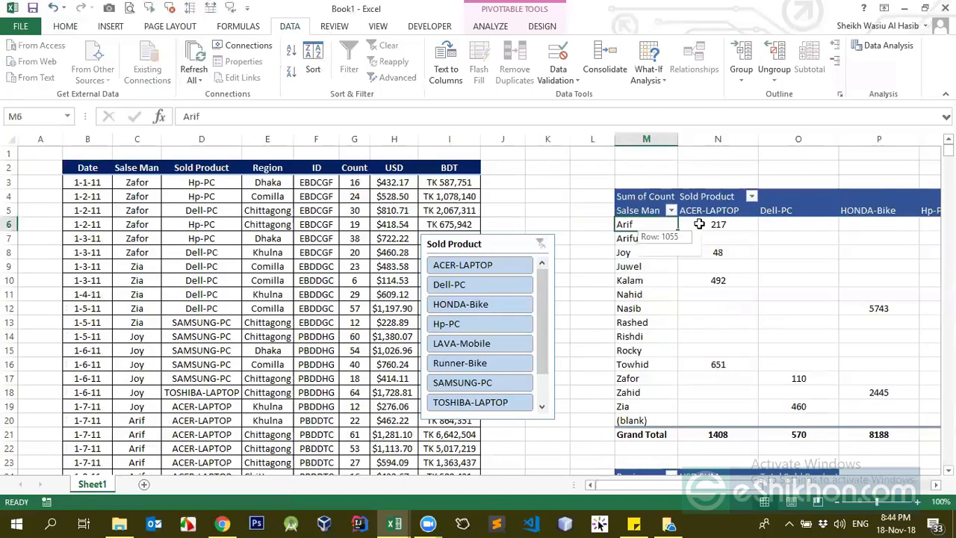
{"action": "left_click", "coordinate": [682, 224]}
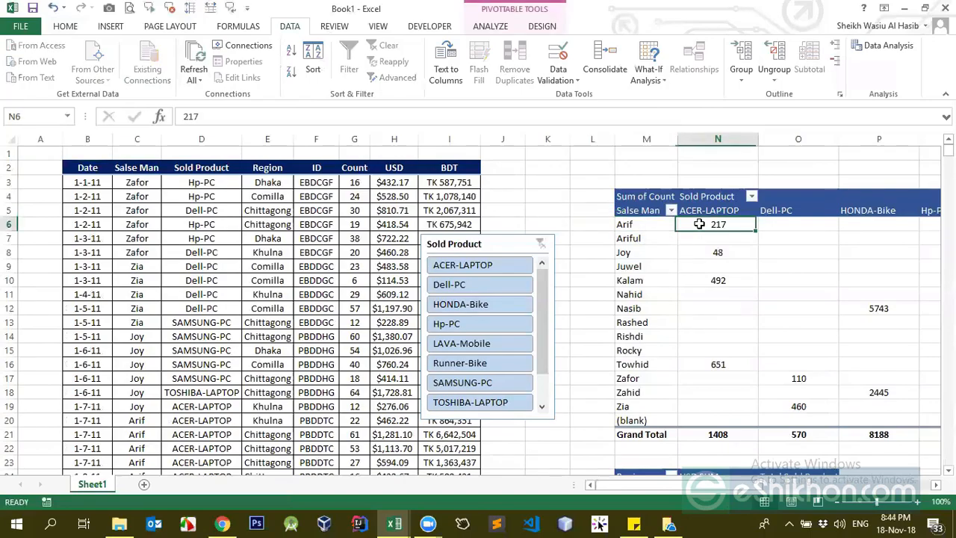
{"action": "right_click", "coordinate": [642, 263]}
{"action": "left_click", "coordinate": [674, 254]}
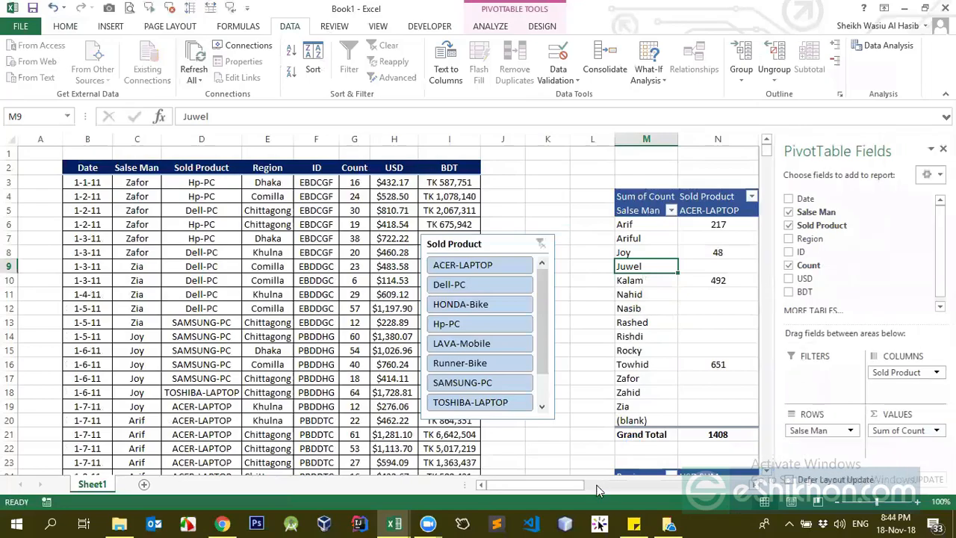
{"action": "left_click_drag", "start_coordinate": [523, 484], "coordinate": [617, 484]}
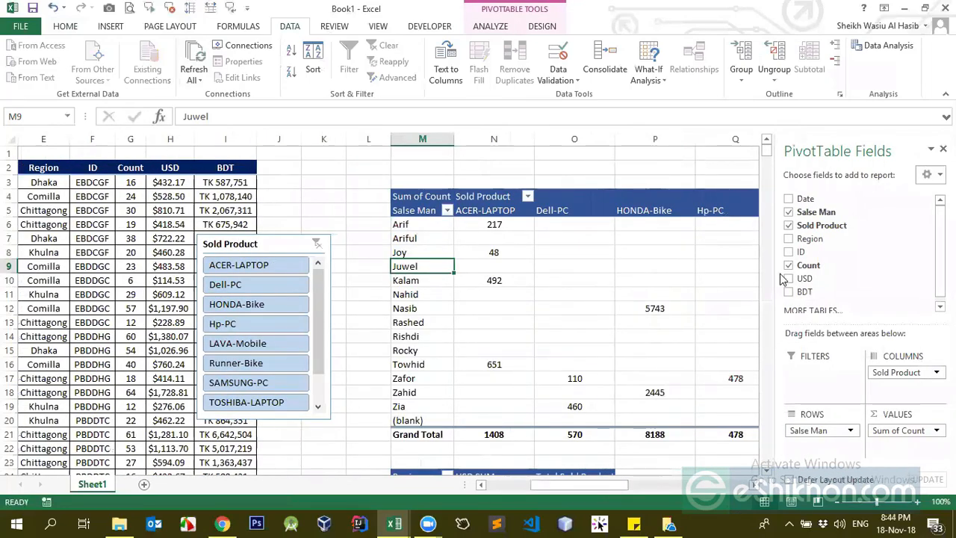
{"action": "left_click", "coordinate": [788, 213]}
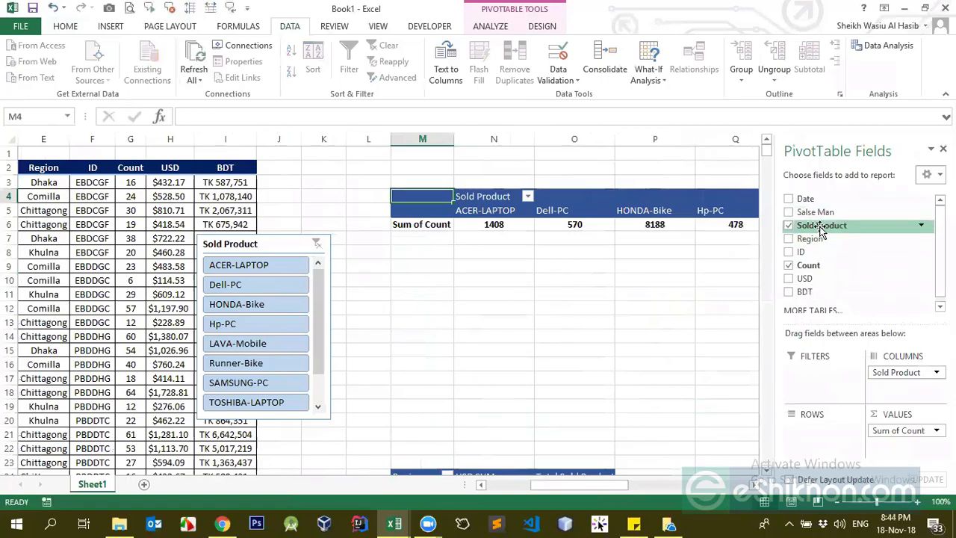
{"action": "left_click_drag", "start_coordinate": [902, 374], "coordinate": [822, 444]}
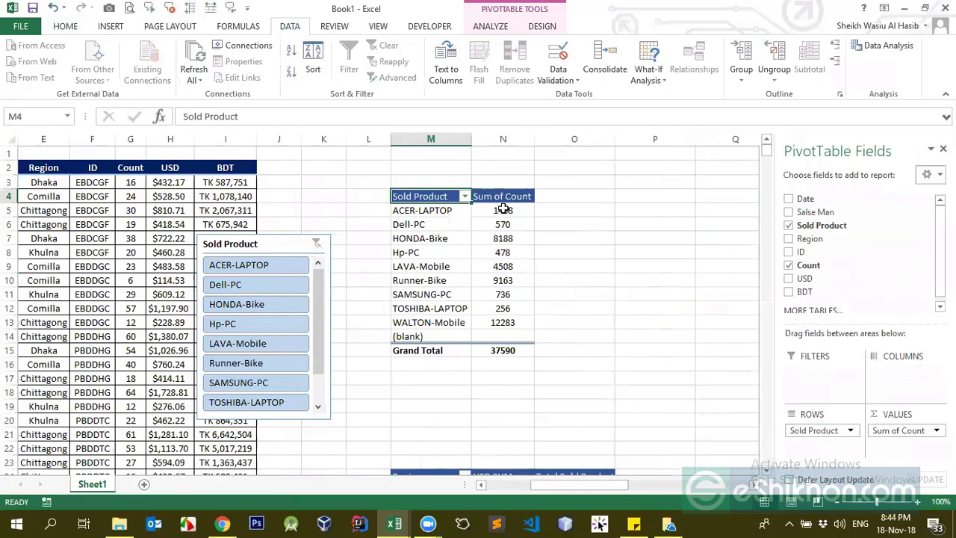
{"action": "left_click", "coordinate": [501, 211]}
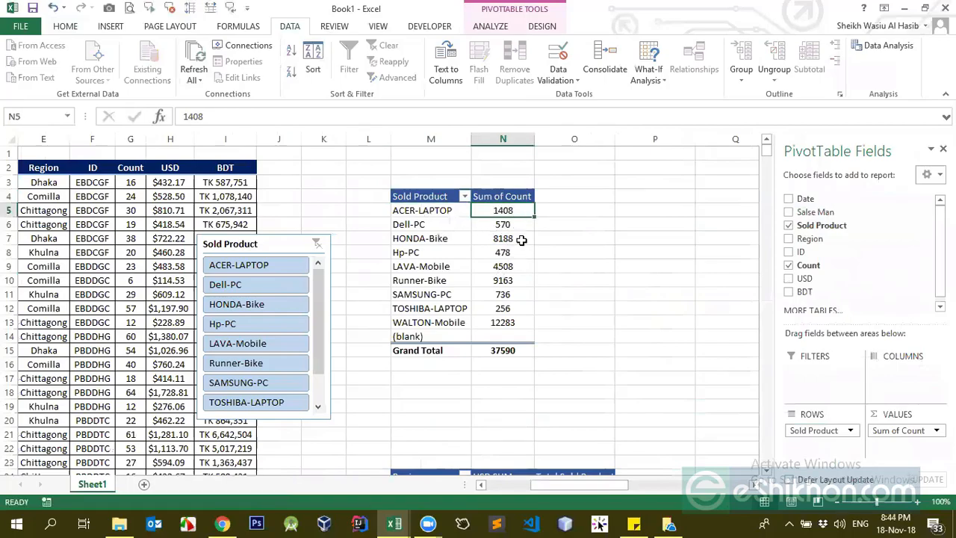
Examine the last rows of the source data and return to its header row.
{"action": "left_click", "coordinate": [113, 240]}
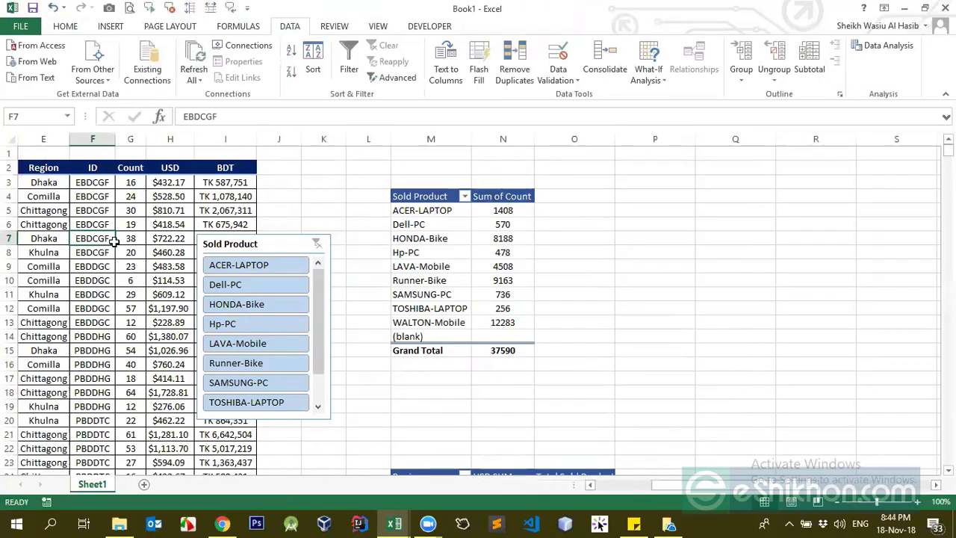
{"action": "key", "text": "Left"}
{"action": "key", "text": "Left"}
{"action": "key", "text": "Left"}
{"action": "key", "text": "Left"}
{"action": "key", "text": "ctrl+Down"}
{"action": "scroll", "coordinate": [114, 239], "scroll_direction": "down", "scroll_amount": 3}
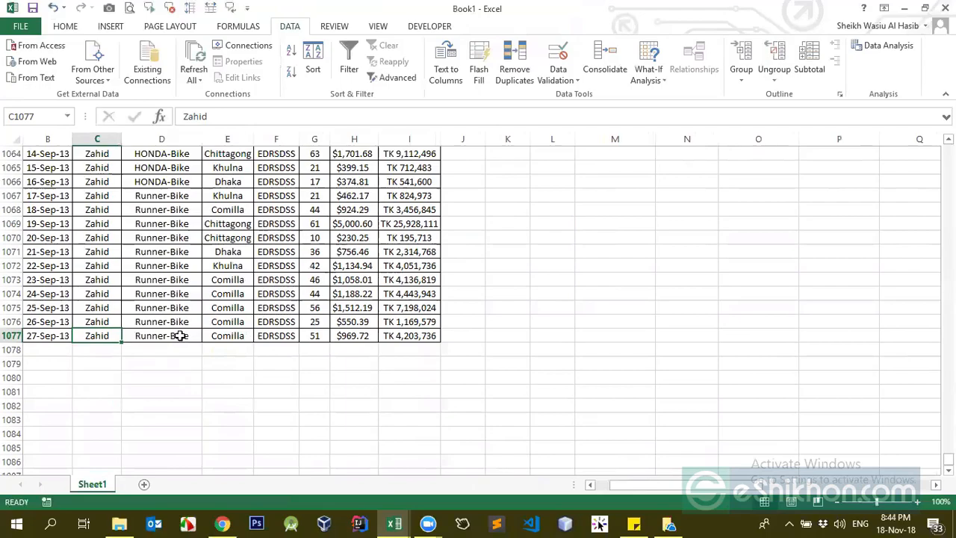
{"action": "scroll", "coordinate": [292, 331], "scroll_direction": "up", "scroll_amount": 3}
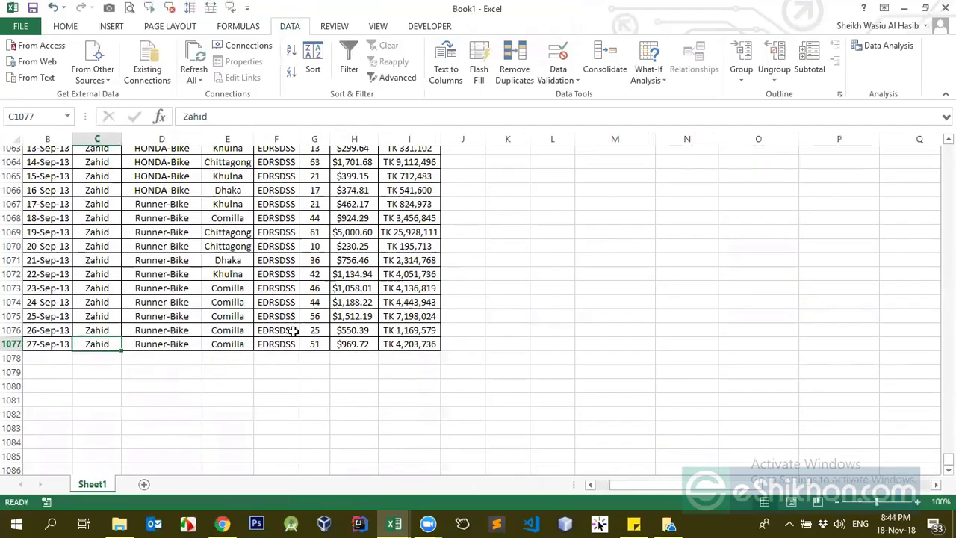
{"action": "left_click", "coordinate": [293, 331]}
{"action": "scroll", "coordinate": [292, 331], "scroll_direction": "up", "scroll_amount": 8}
{"action": "key", "text": "ctrl+Up"}
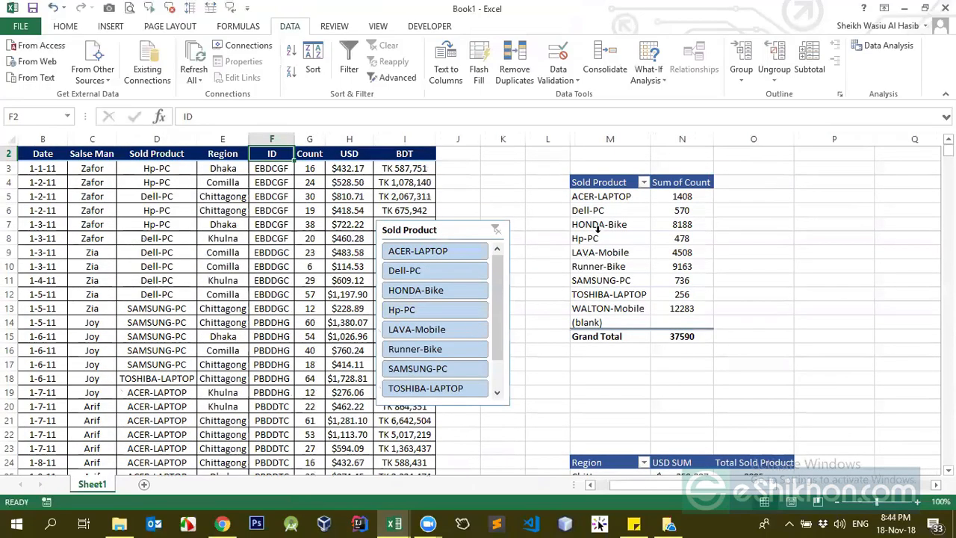
Copy the last four data rows, 1074 to 1077, and paste them directly below the data at row 1078.
{"action": "left_click", "coordinate": [678, 294]}
{"action": "left_click", "coordinate": [247, 296]}
{"action": "key", "text": "ctrl+Left"}
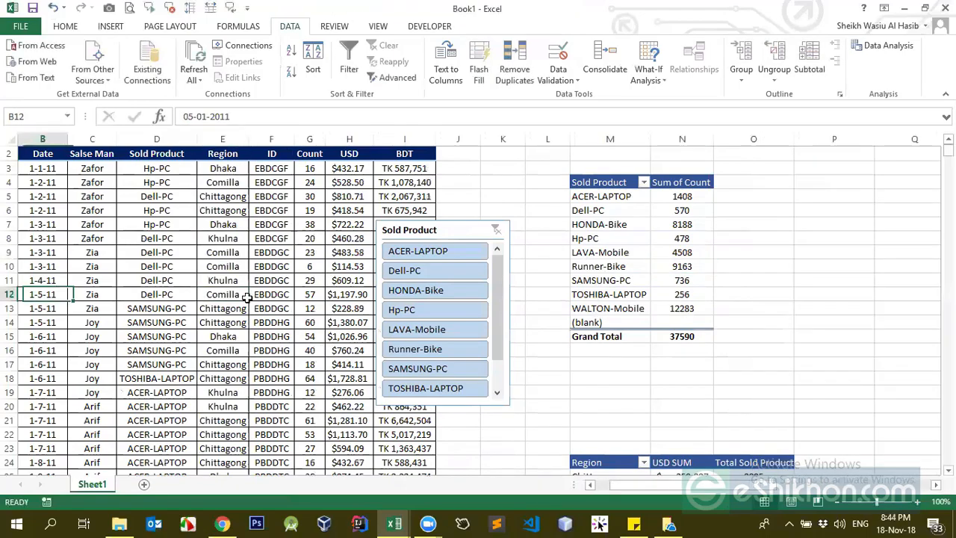
{"action": "key", "text": "ctrl+Down"}
{"action": "key", "text": "Up"}
{"action": "key", "text": "shift+Right"}
{"action": "key", "text": "shift+Right"}
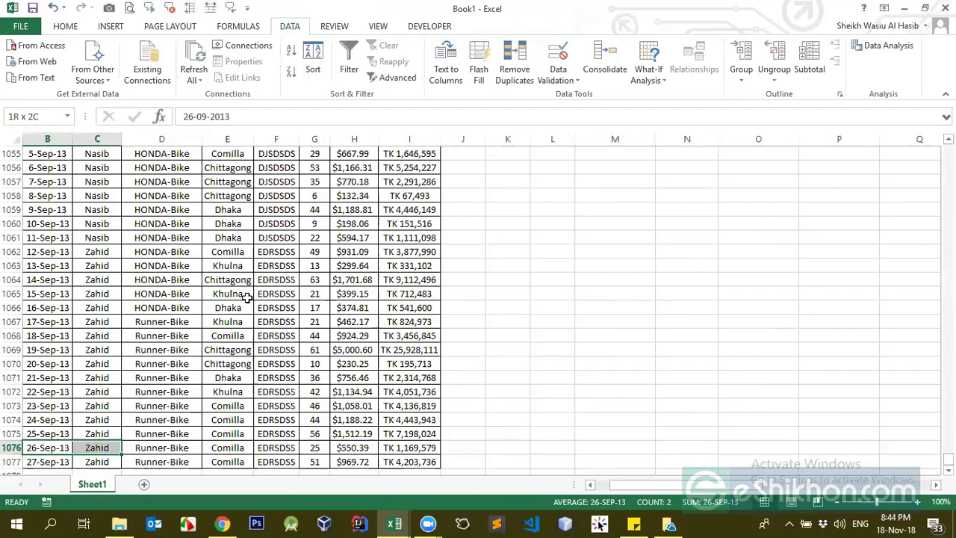
{"action": "key", "text": "Up"}
{"action": "key", "text": "Up"}
{"action": "key", "text": "shift+Down"}
{"action": "key", "text": "shift+Down"}
{"action": "key", "text": "shift+Down"}
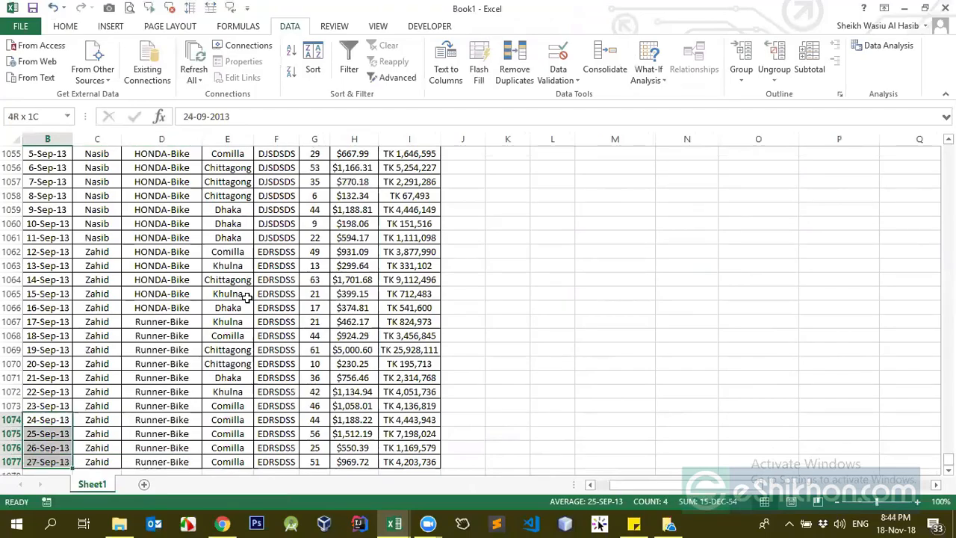
{"action": "key", "text": "ctrl+shift+Right"}
{"action": "key", "text": "ctrl+c"}
{"action": "key", "text": "ctrl+Down"}
{"action": "key", "text": "Down"}
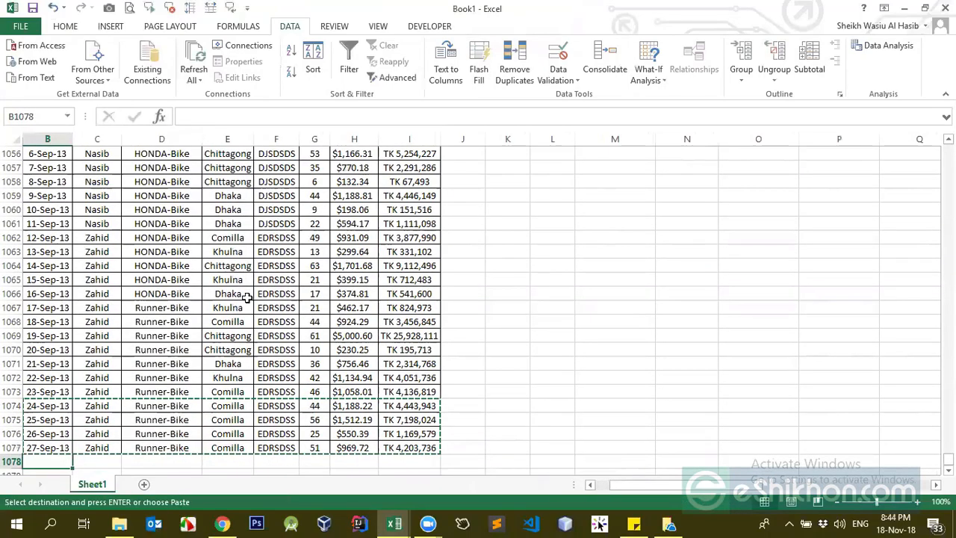
{"action": "key", "text": "Return"}
Fill the pasted rows 1078 to 1081 with yellow and check the sum of their Count values.
{"action": "scroll", "coordinate": [246, 297], "scroll_direction": "down", "scroll_amount": 3}
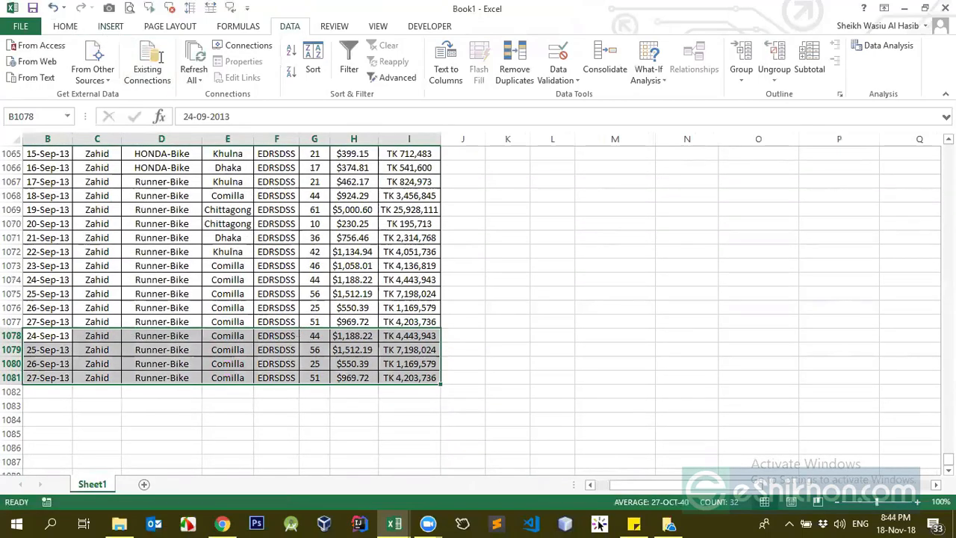
{"action": "left_click", "coordinate": [65, 26]}
{"action": "left_click", "coordinate": [213, 73]}
{"action": "left_click_drag", "start_coordinate": [315, 336], "coordinate": [312, 380]}
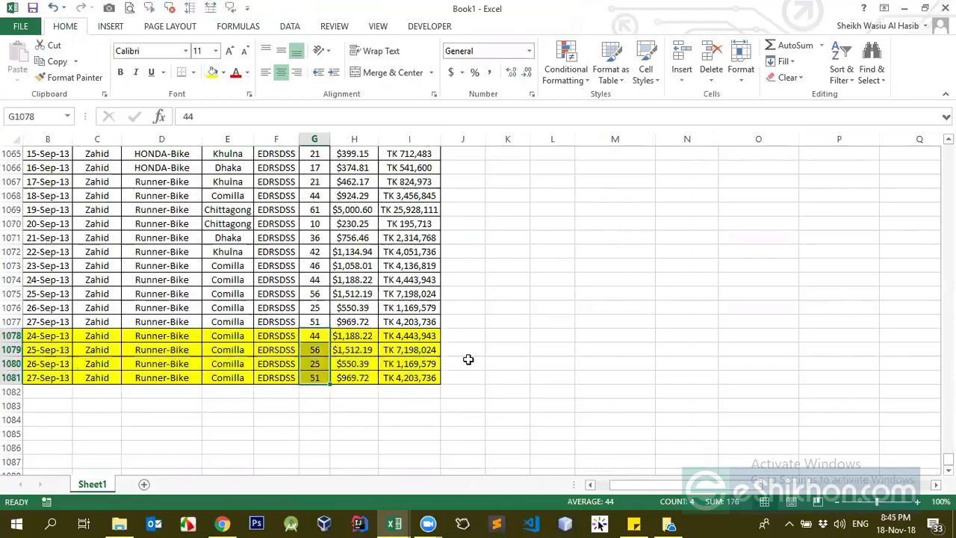
{"action": "left_click", "coordinate": [355, 316]}
{"action": "key", "text": "ctrl+Up"}
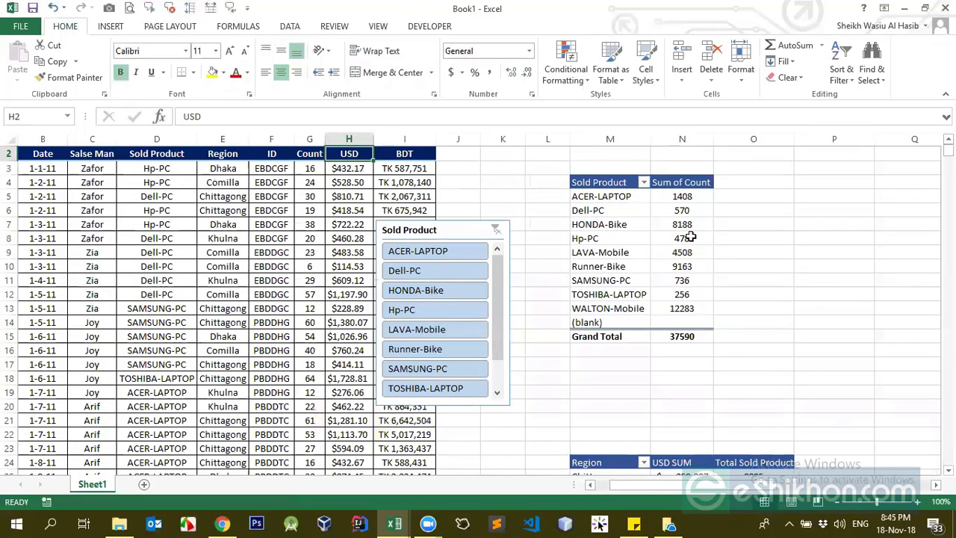
Enter a check formula in O10 adding 176 to the Runner-Bike count from the upper PivotTable.
{"action": "left_click", "coordinate": [735, 265]}
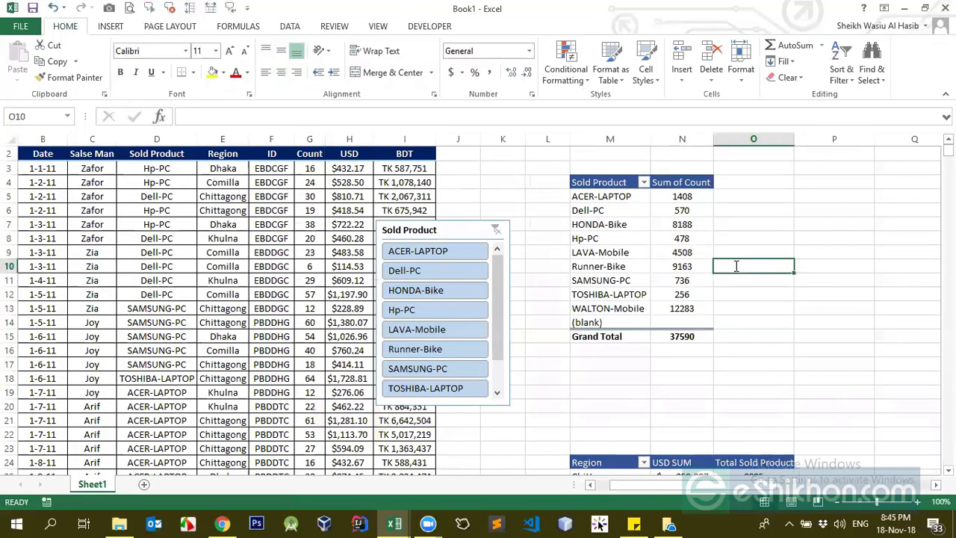
{"action": "type", "text": "="}
{"action": "key", "text": "Left"}
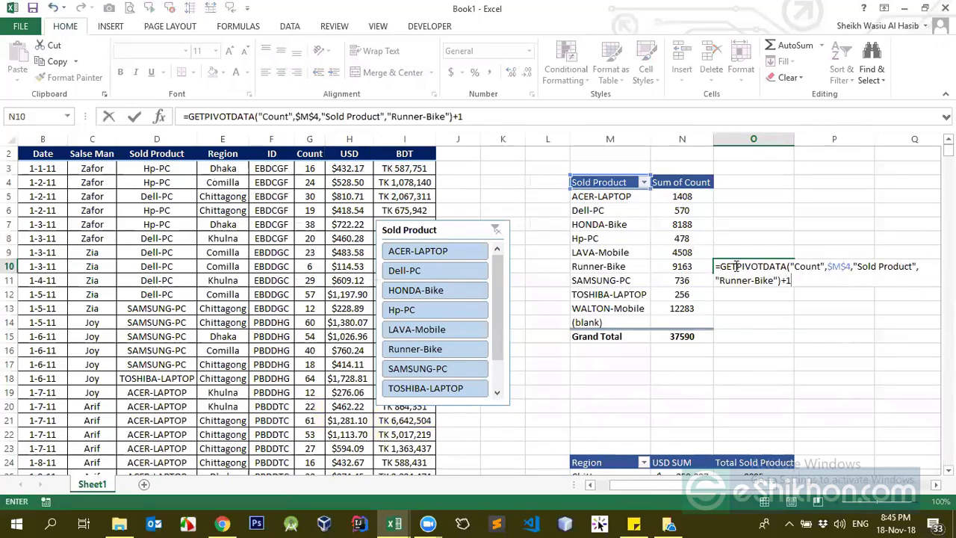
{"action": "key", "text": "Return"}
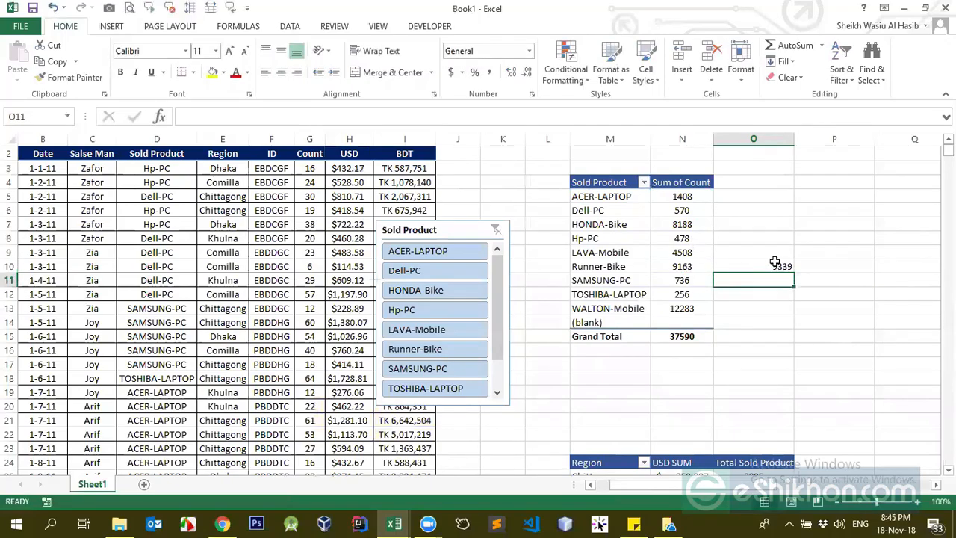
{"action": "left_click", "coordinate": [776, 265]}
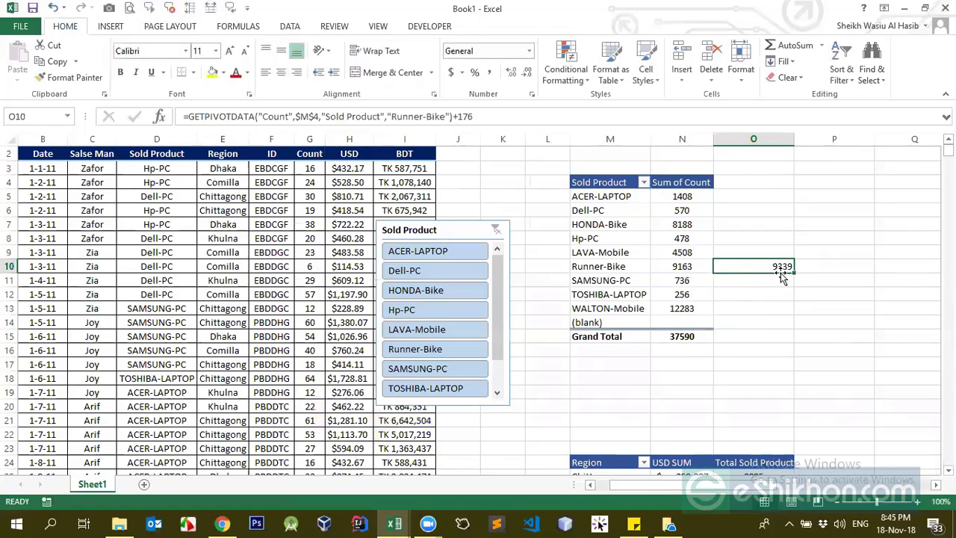
Examine the yellow rows appended at the end of the source data and return to the top of the sheet.
{"action": "left_click", "coordinate": [264, 296]}
{"action": "key", "text": "ctrl+Down"}
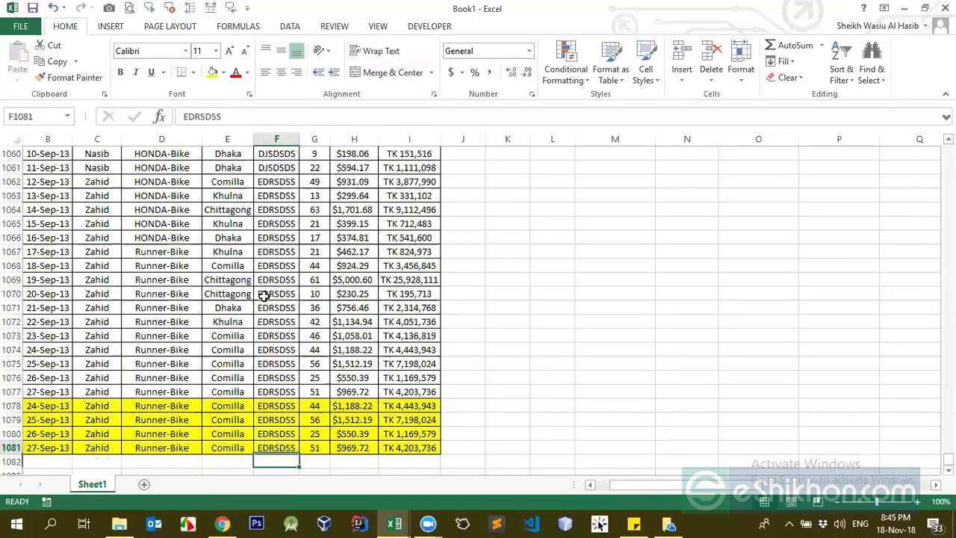
{"action": "key", "text": "ctrl+Up"}
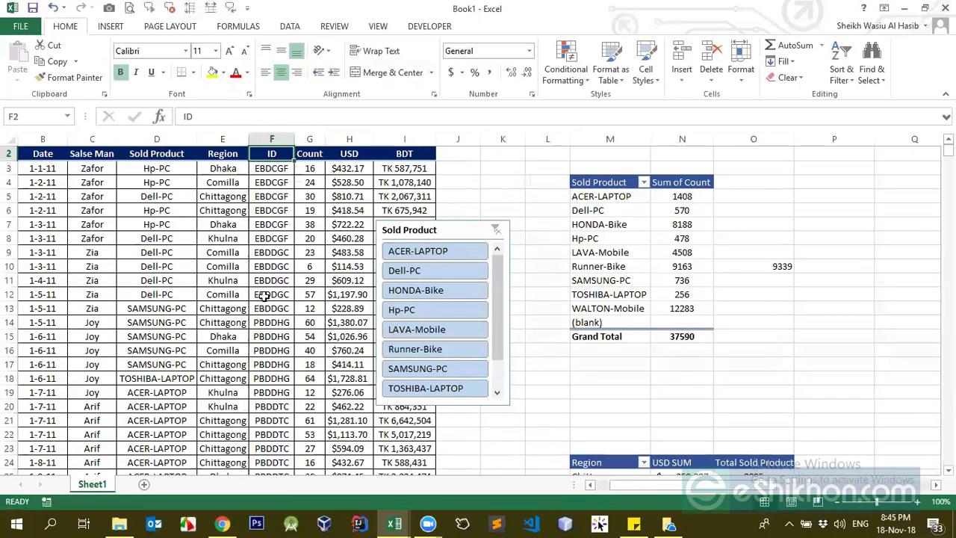
{"action": "key", "text": "ctrl+Down"}
{"action": "key", "text": "ctrl+Down"}
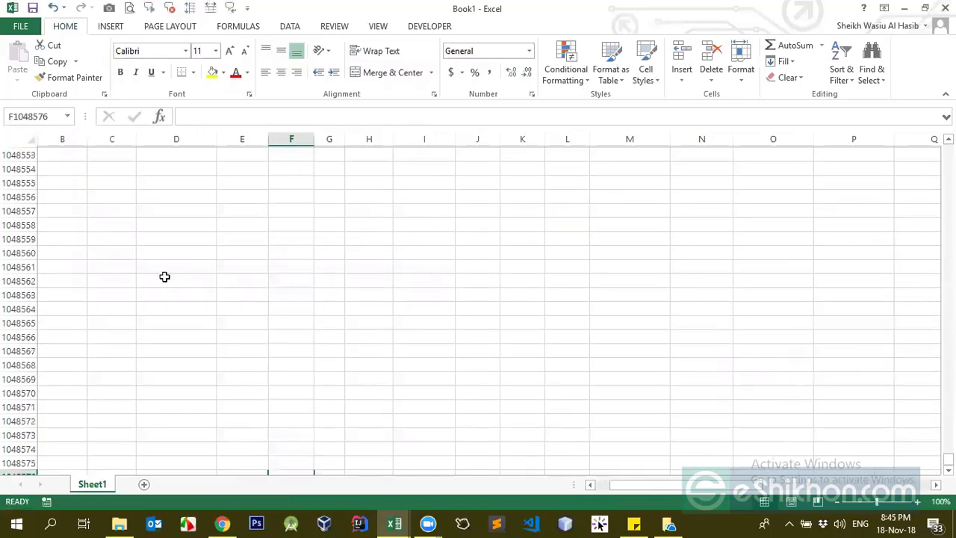
{"action": "key", "text": "ctrl+Up"}
{"action": "scroll", "coordinate": [119, 292], "scroll_direction": "down", "scroll_amount": 5}
{"action": "scroll", "coordinate": [119, 292], "scroll_direction": "up", "scroll_amount": 9}
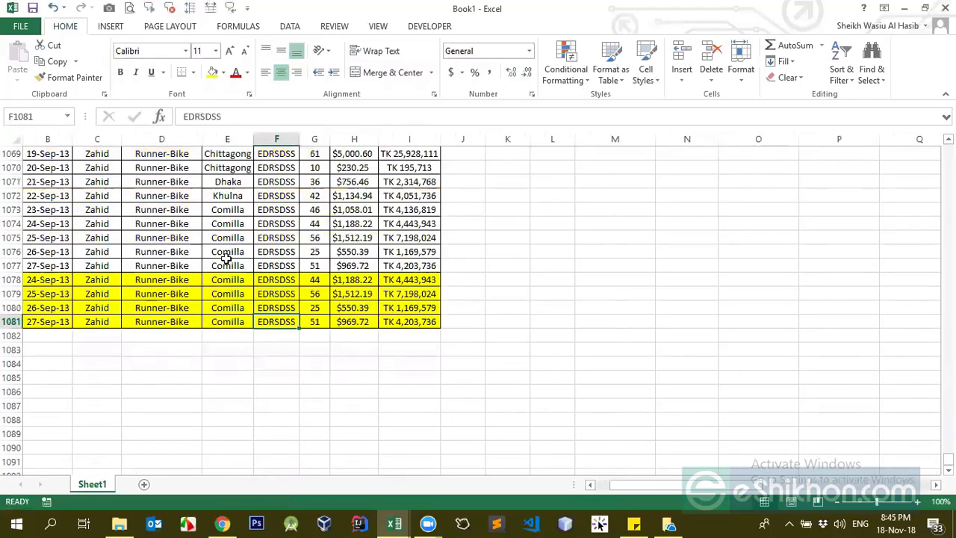
{"action": "left_click", "coordinate": [227, 265]}
{"action": "key", "text": "ctrl+Down"}
{"action": "key", "text": "ctrl+Up"}
{"action": "key", "text": "ctrl+Up"}
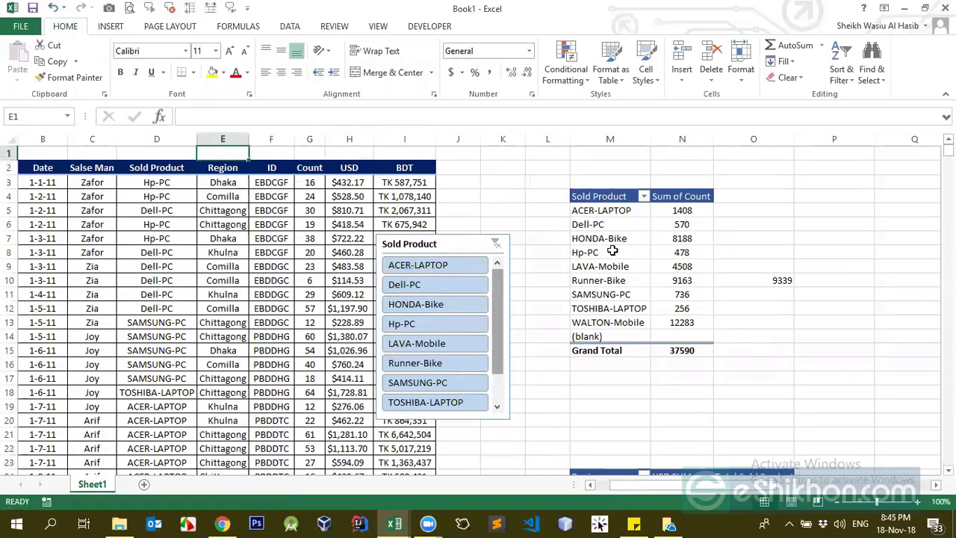
Close the PivotTable field list and refresh all PivotTables in the workbook.
{"action": "left_click", "coordinate": [649, 244]}
{"action": "left_click", "coordinate": [673, 251]}
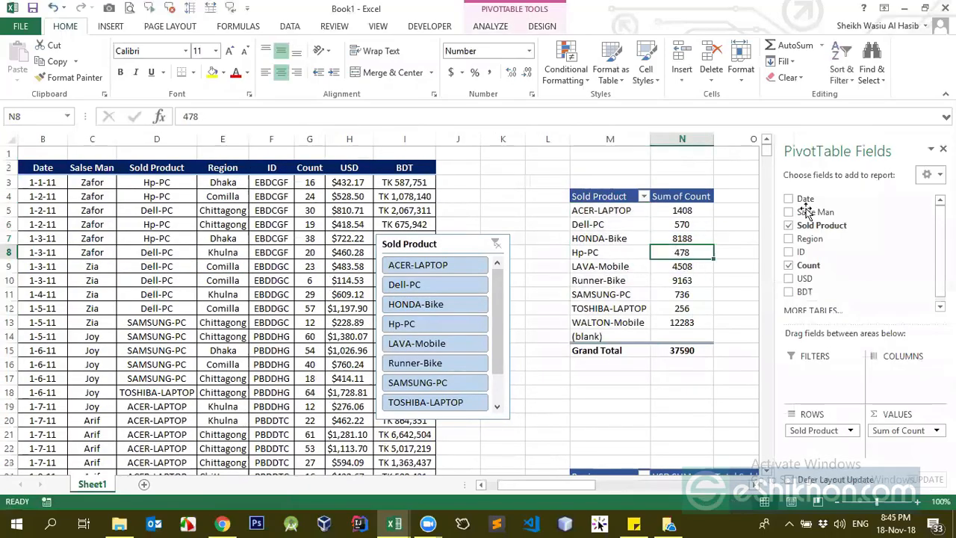
{"action": "left_click", "coordinate": [943, 149]}
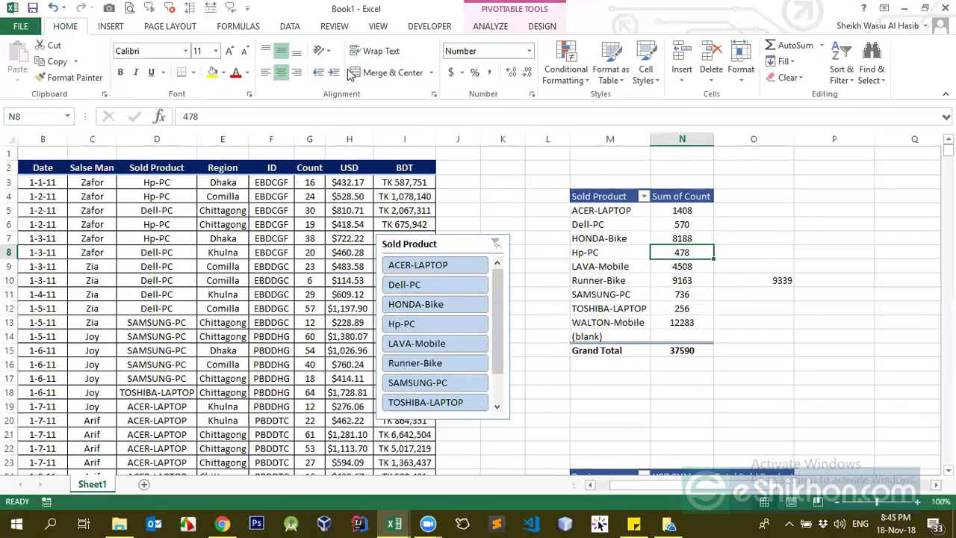
{"action": "left_click", "coordinate": [291, 30]}
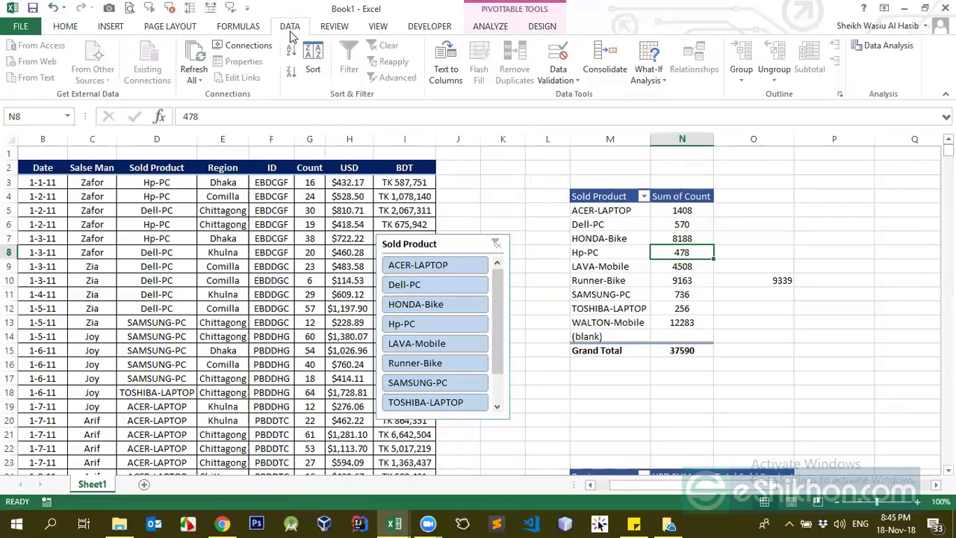
{"action": "left_click", "coordinate": [196, 60]}
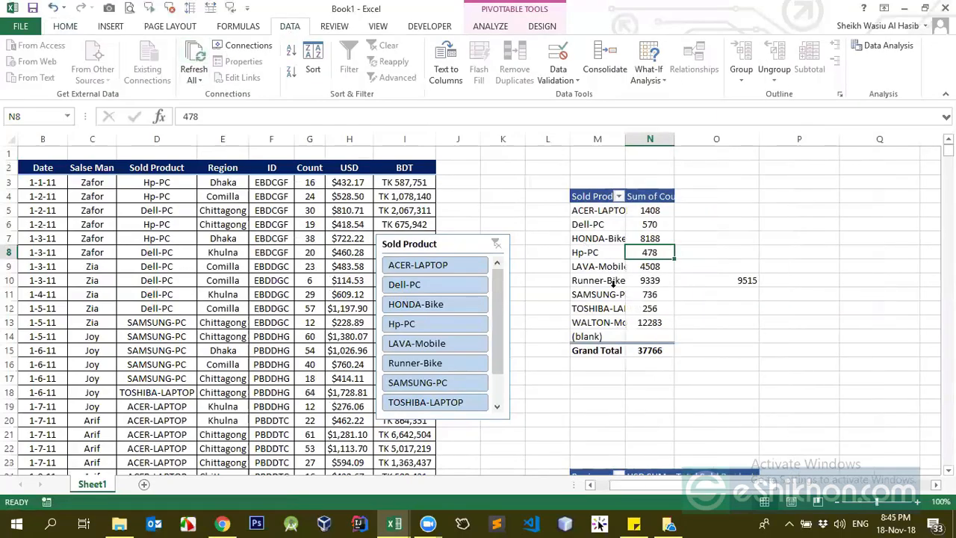
Compare the Runner-Bike count with the check formula in O10 and clear that formula.
{"action": "left_click", "coordinate": [657, 281]}
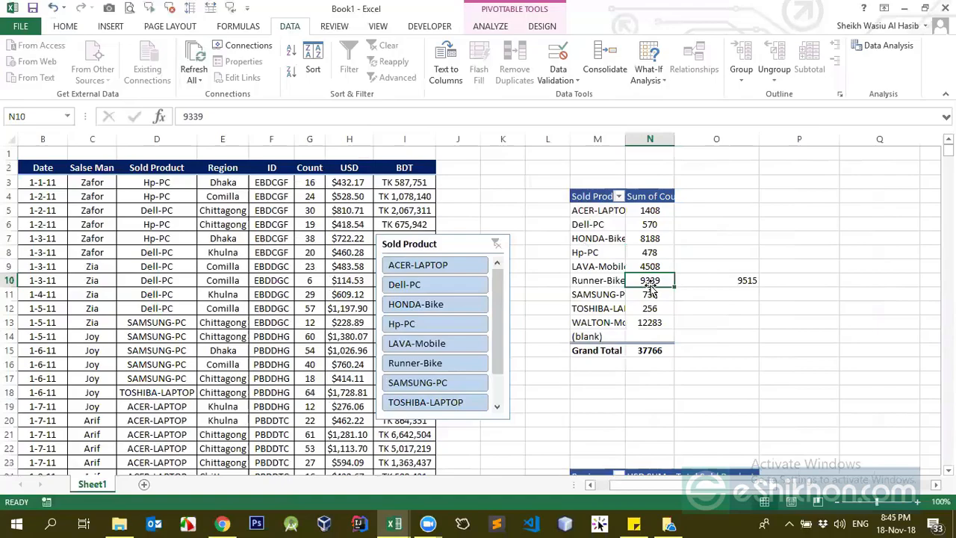
{"action": "left_click", "coordinate": [715, 279]}
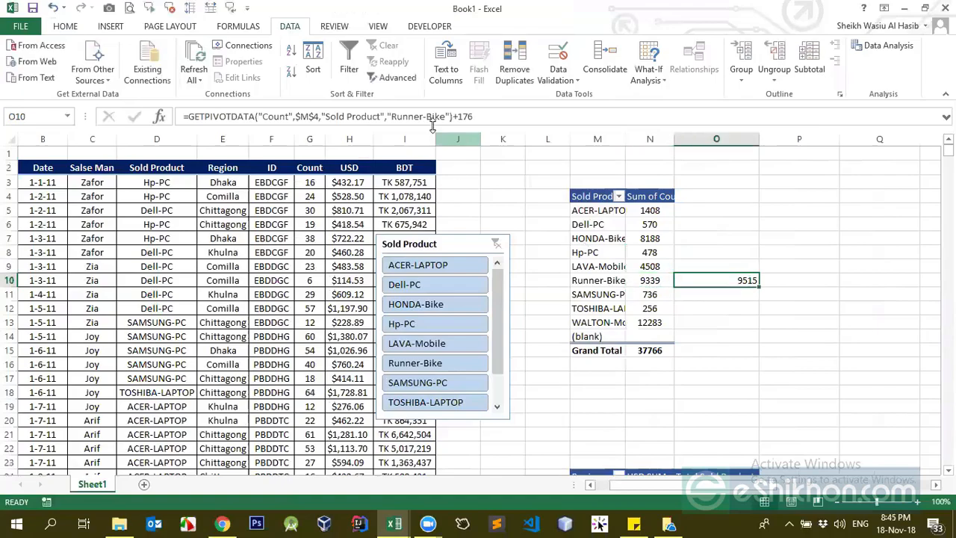
{"action": "left_click", "coordinate": [464, 116]}
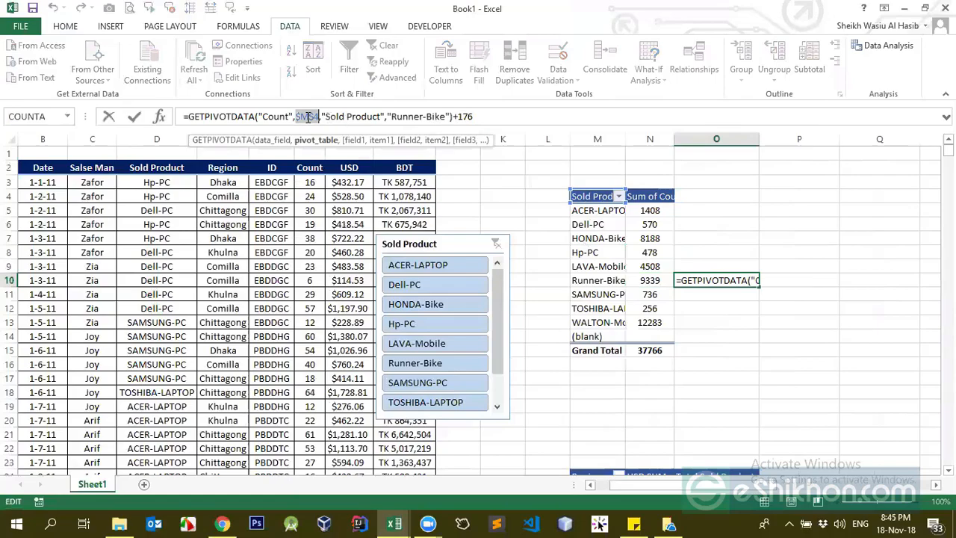
{"action": "left_click_drag", "start_coordinate": [486, 118], "coordinate": [137, 119]}
{"action": "key", "text": "BackSpace"}
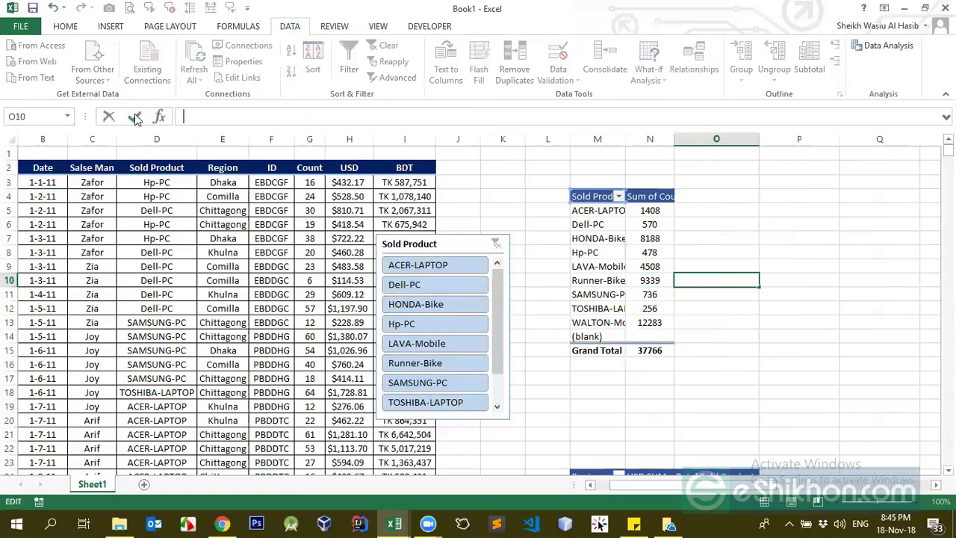
{"action": "key", "text": "Return"}
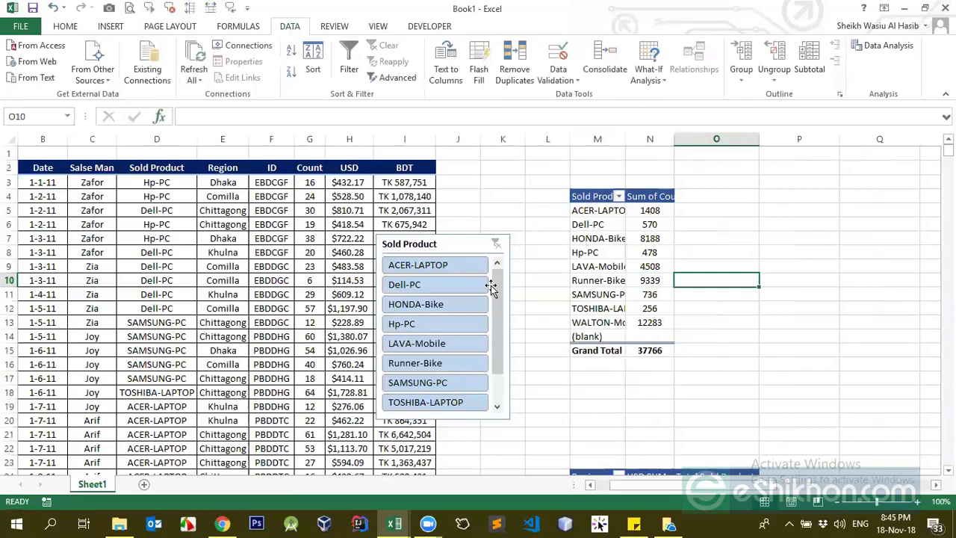
Undo the clearing of O10 and the PivotTable refresh, keeping the Runner-Bike check formula in place.
{"action": "left_click", "coordinate": [647, 276]}
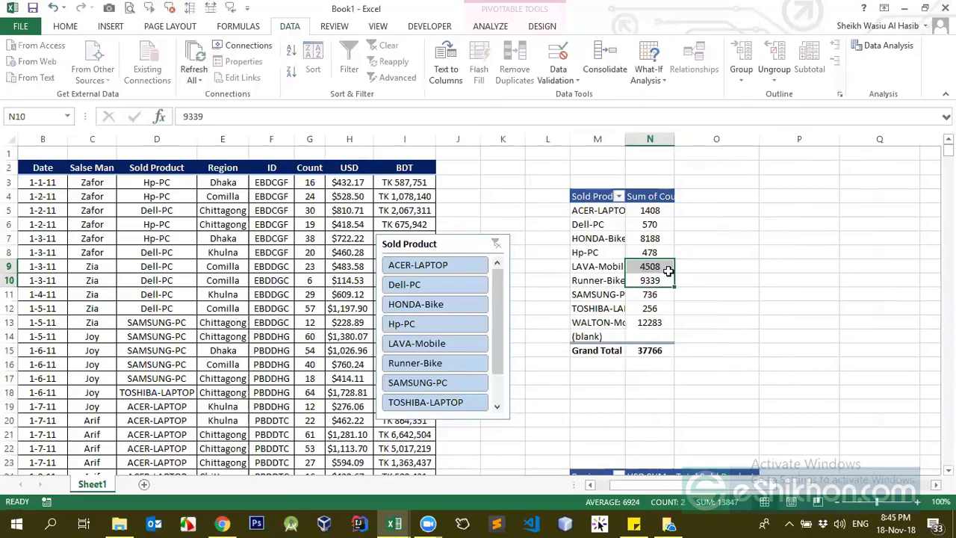
{"action": "left_click", "coordinate": [684, 278]}
{"action": "left_click", "coordinate": [650, 284]}
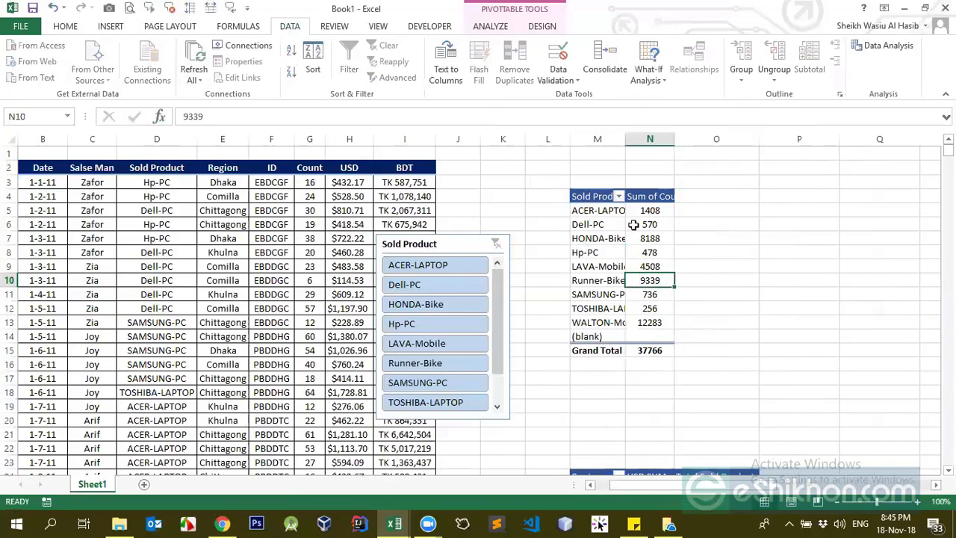
{"action": "double_click", "coordinate": [623, 136]}
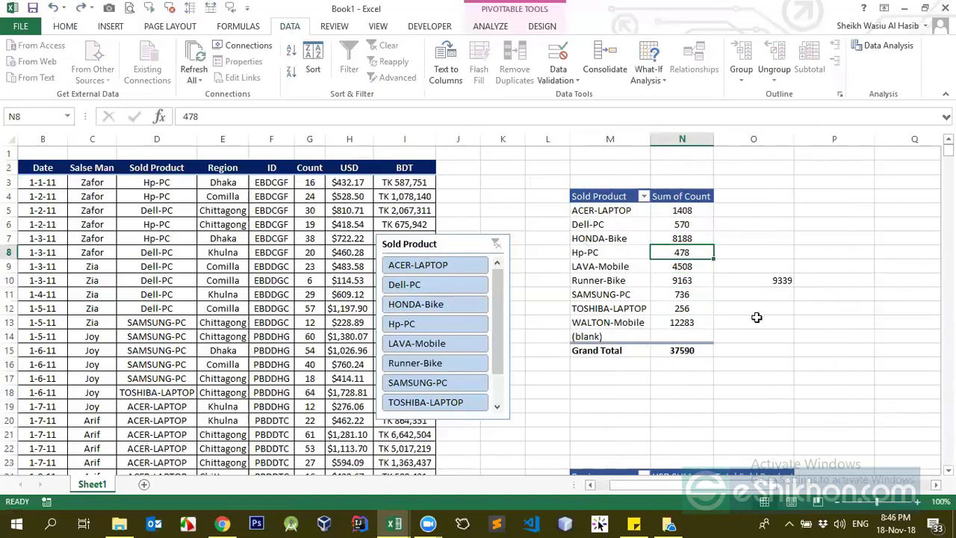
{"action": "key", "text": "ctrl+z"}
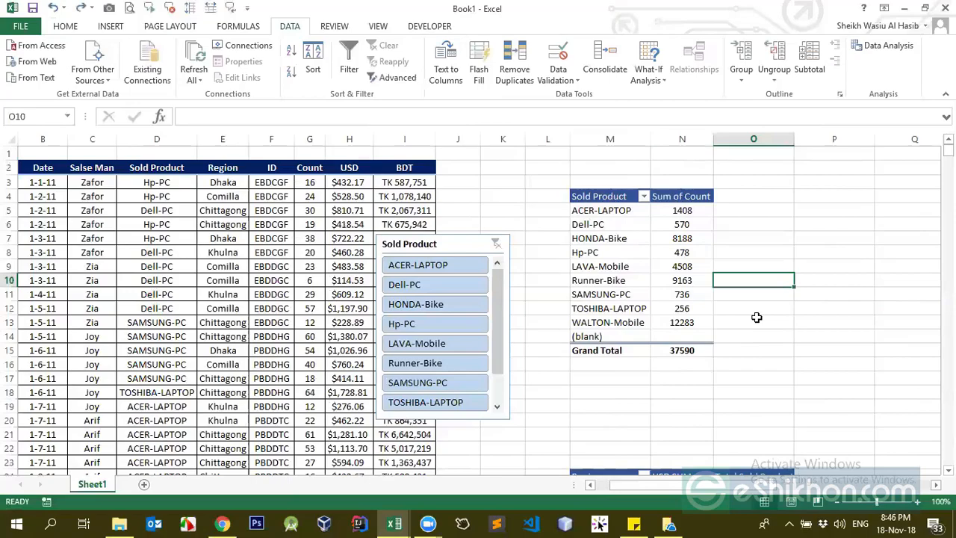
{"action": "key", "text": "ctrl+y"}
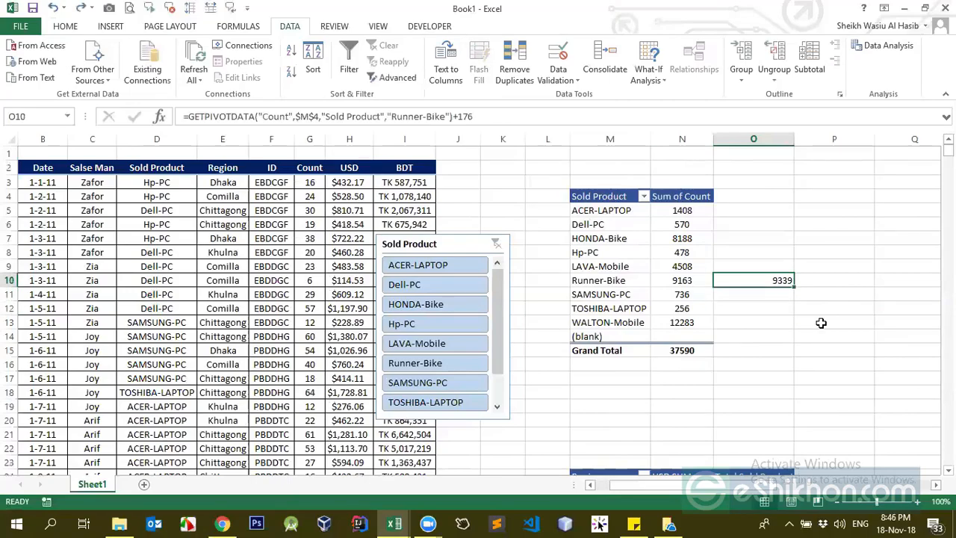
Replace the check formula in O10 with its plain value and refresh all PivotTables.
{"action": "key", "text": "ctrl+c"}
{"action": "right_click", "coordinate": [776, 292]}
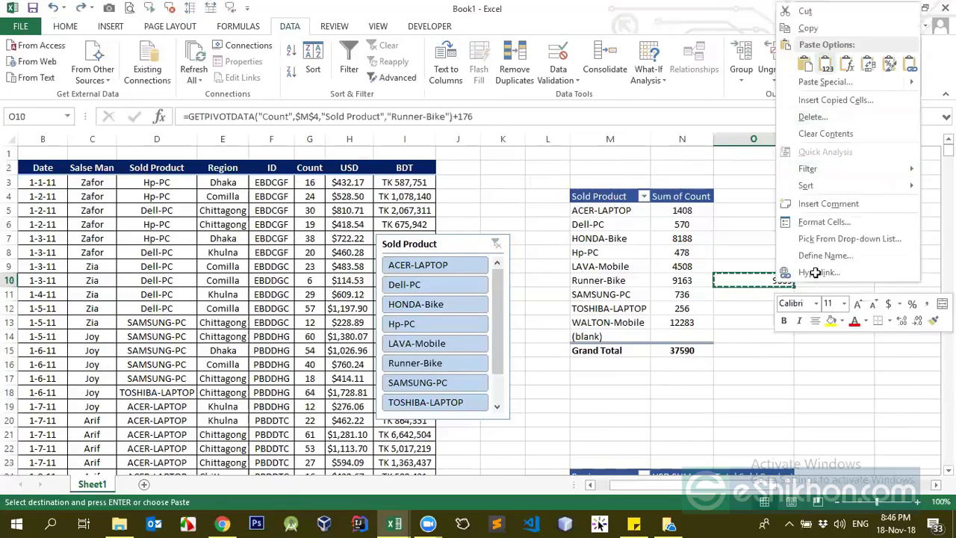
{"action": "left_click", "coordinate": [817, 64]}
{"action": "left_click", "coordinate": [773, 296]}
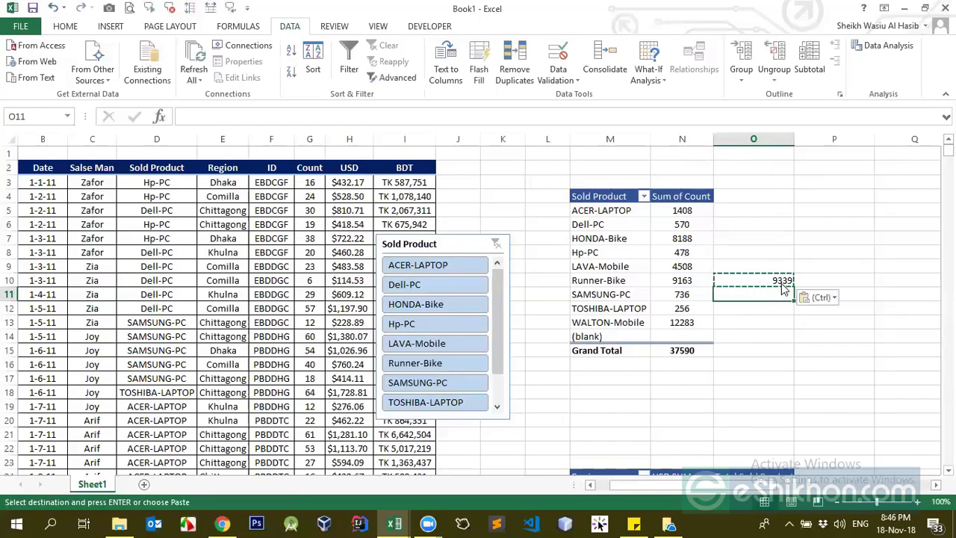
{"action": "left_click", "coordinate": [688, 279]}
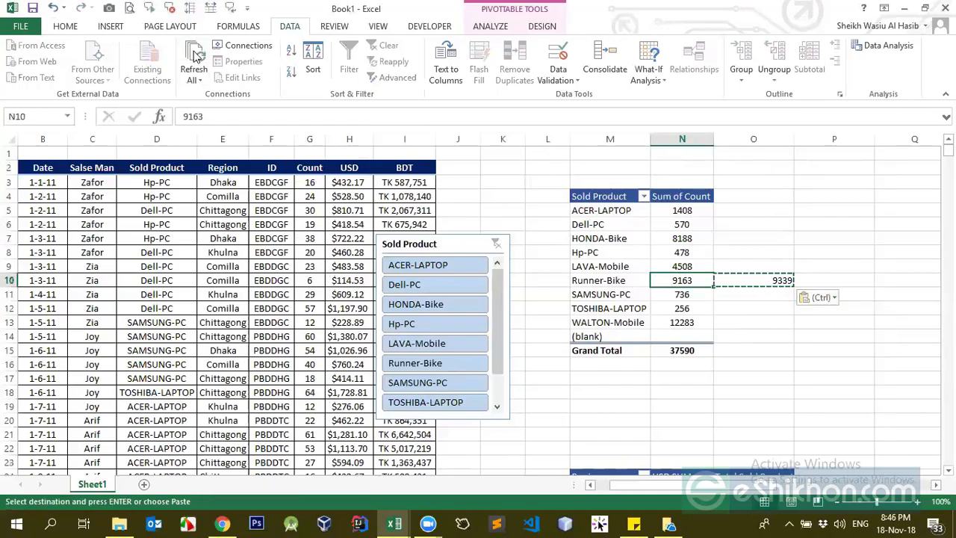
{"action": "key", "text": "Return"}
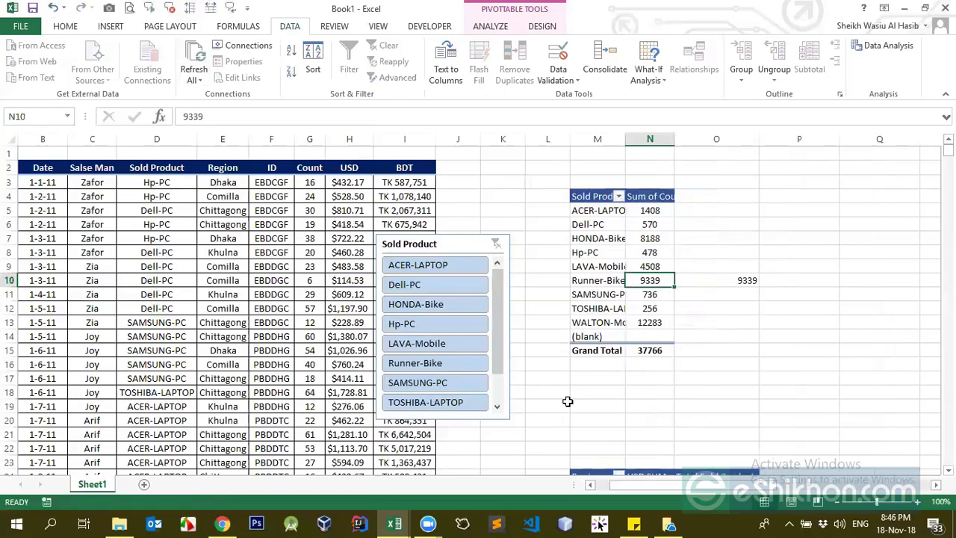
Examine the first and last rows of the source data along the Date column.
{"action": "left_click", "coordinate": [92, 325]}
{"action": "key", "text": "Left"}
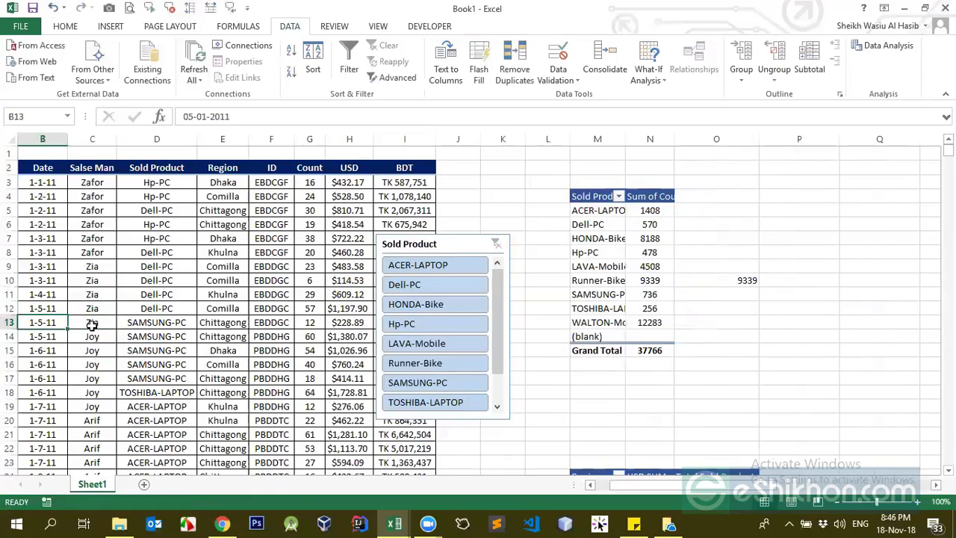
{"action": "key", "text": "Left"}
{"action": "key", "text": "Right"}
{"action": "key", "text": "ctrl+Down"}
{"action": "key", "text": "Up"}
{"action": "key", "text": "ctrl+Up"}
{"action": "key", "text": "Down"}
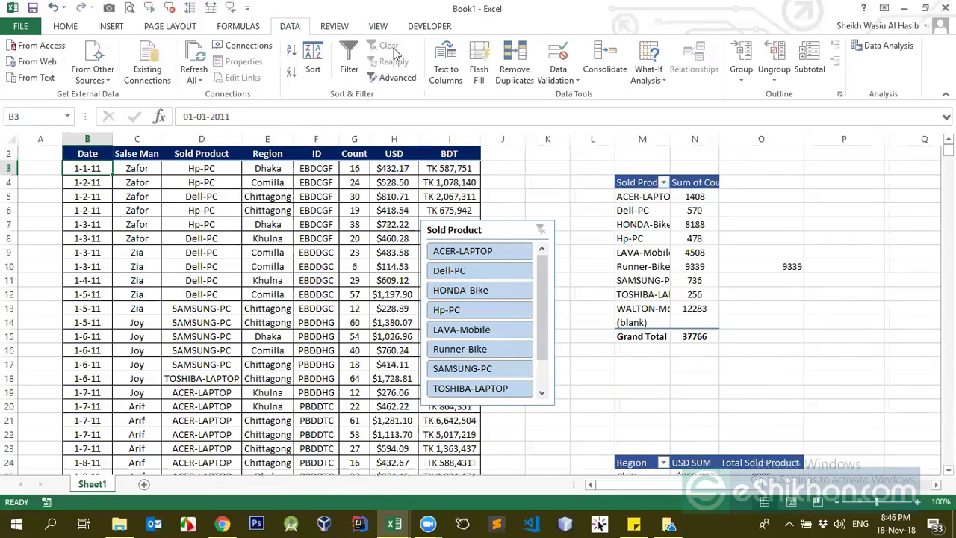
{"action": "left_click", "coordinate": [88, 227]}
{"action": "key", "text": "ctrl+Down"}
{"action": "key", "text": "ctrl+Up"}
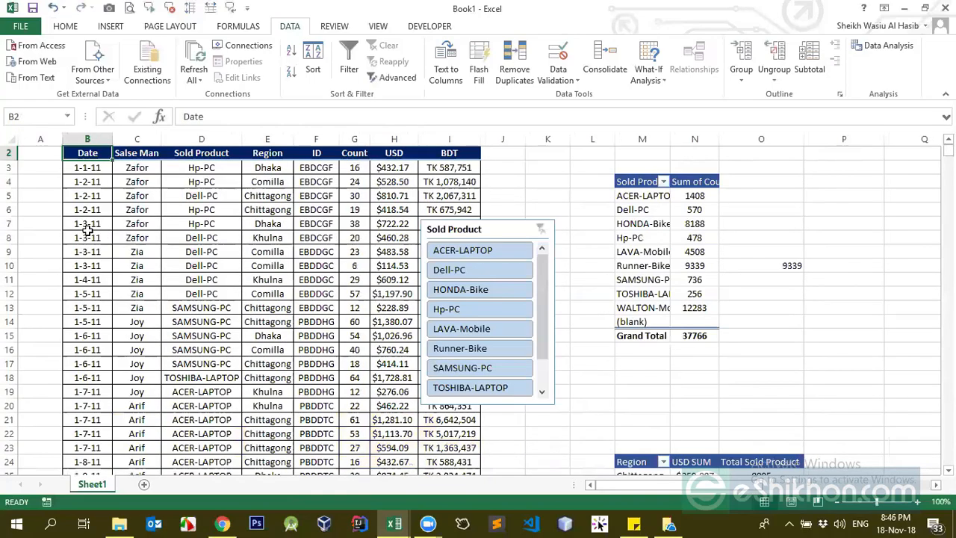
{"action": "left_click", "coordinate": [203, 196]}
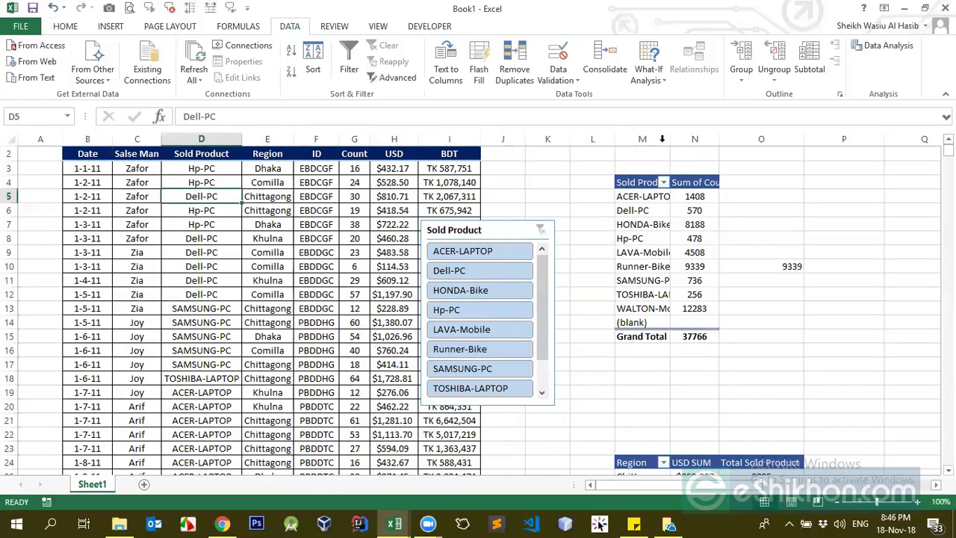
Autofit the width of column M so the upper PivotTable's product names fit.
{"action": "left_click", "coordinate": [642, 210]}
{"action": "double_click", "coordinate": [670, 139]}
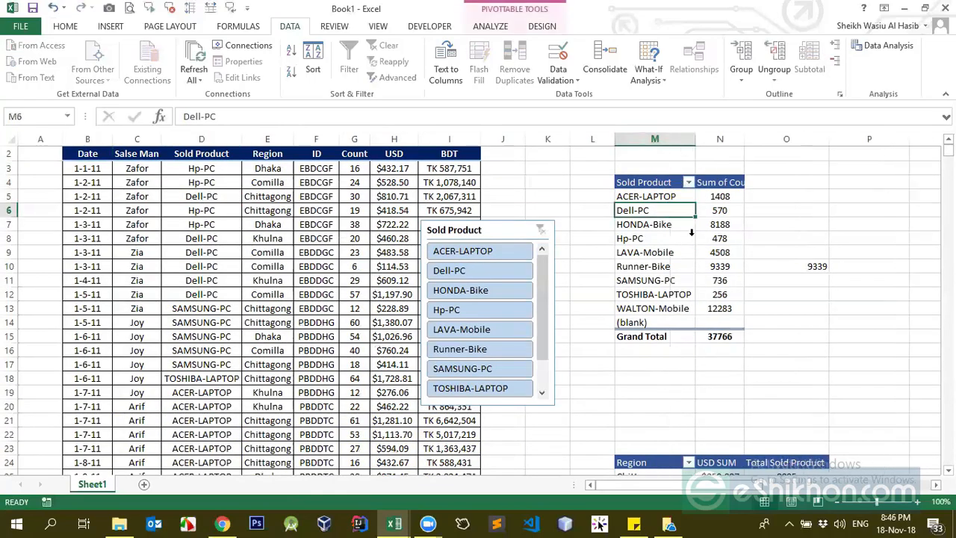
Open the upper PivotTable's data source settings and examine how far its marked source range extends below the filled rows.
{"action": "left_click", "coordinate": [482, 31]}
{"action": "left_click", "coordinate": [502, 83]}
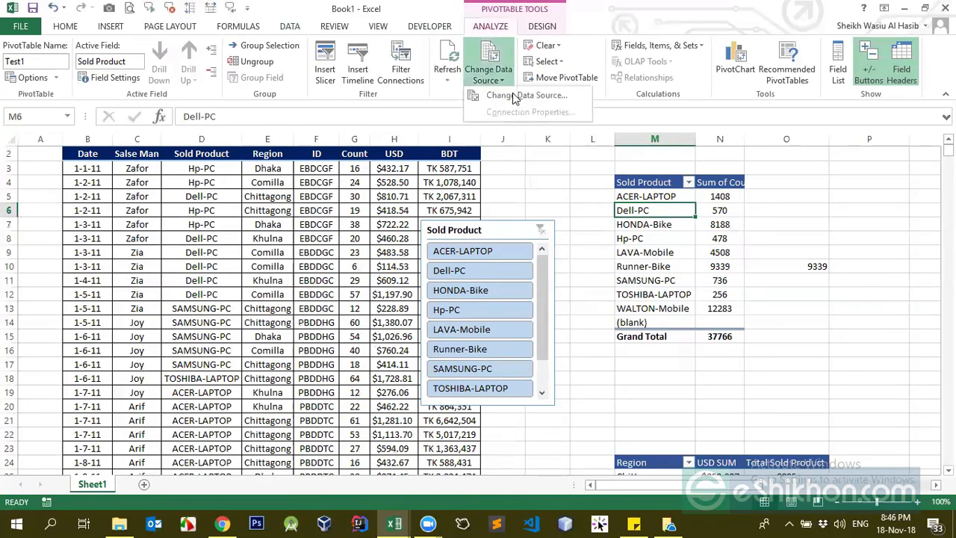
{"action": "left_click", "coordinate": [513, 97]}
{"action": "left_click_drag", "start_coordinate": [949, 150], "coordinate": [404, 420]}
{"action": "scroll", "coordinate": [116, 345], "scroll_direction": "down", "scroll_amount": 20}
{"action": "scroll", "coordinate": [435, 396], "scroll_direction": "down", "scroll_amount": 20}
{"action": "scroll", "coordinate": [209, 420], "scroll_direction": "down", "scroll_amount": 20}
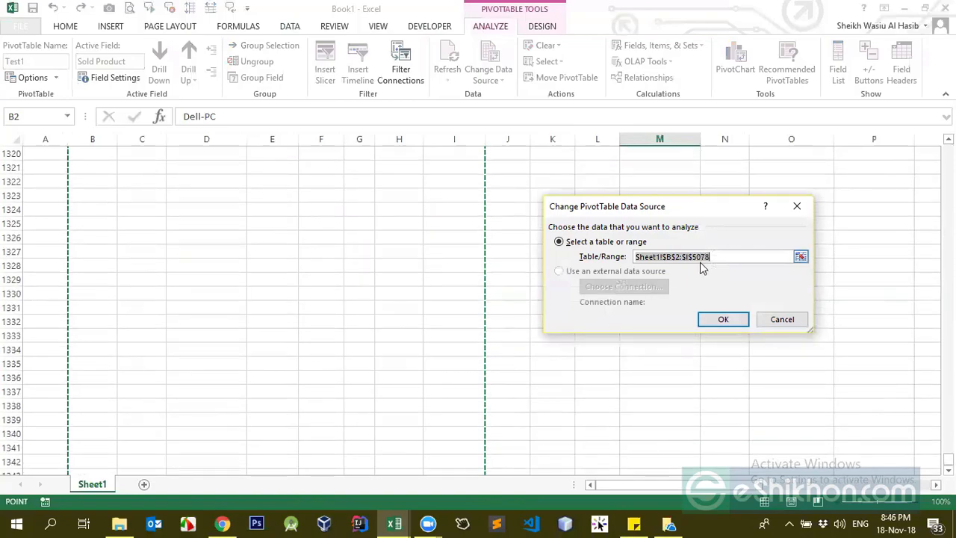
{"action": "scroll", "coordinate": [315, 324], "scroll_direction": "down", "scroll_amount": 20}
{"action": "scroll", "coordinate": [318, 327], "scroll_direction": "down", "scroll_amount": 15}
{"action": "scroll", "coordinate": [949, 469], "scroll_direction": "down", "scroll_amount": 1}
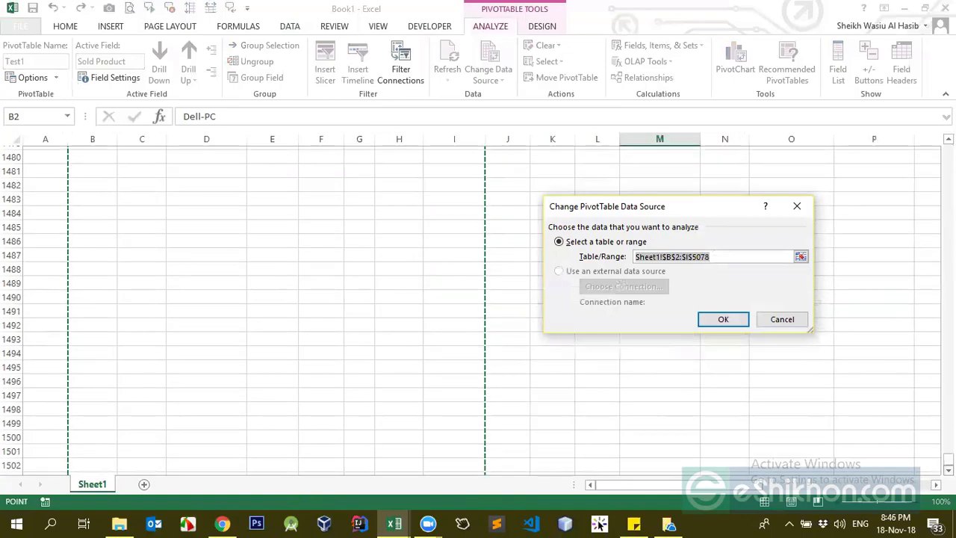
Shorten the upper PivotTable's source range to Sheet1!$B$2:$I$1080.
{"action": "left_click", "coordinate": [699, 257]}
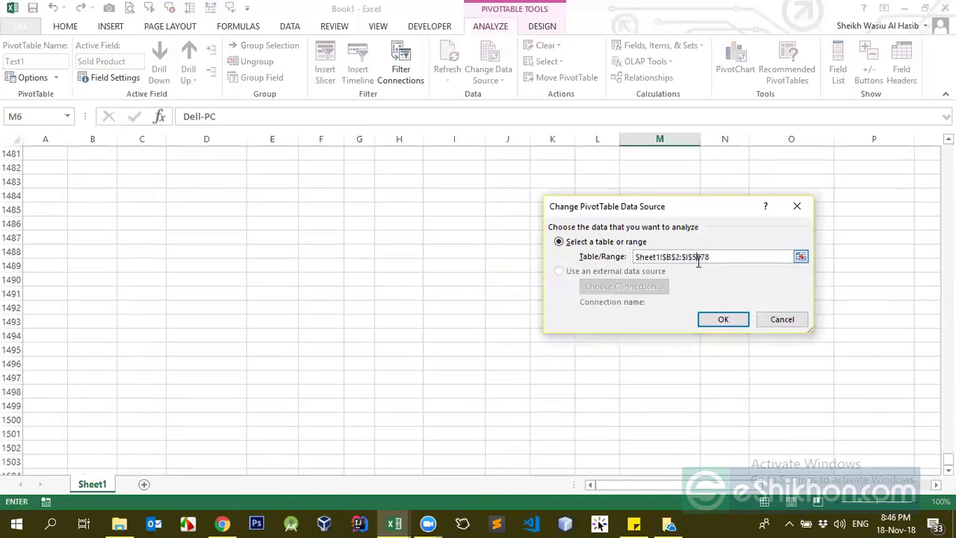
{"action": "key", "text": "BackSpace"}
{"action": "type", "text": "1"}
{"action": "key", "text": "Return"}
Examine the last filled row of the Sold Product column and return to the Count header above the source data.
{"action": "scroll", "coordinate": [198, 231], "scroll_direction": "up", "scroll_amount": 16}
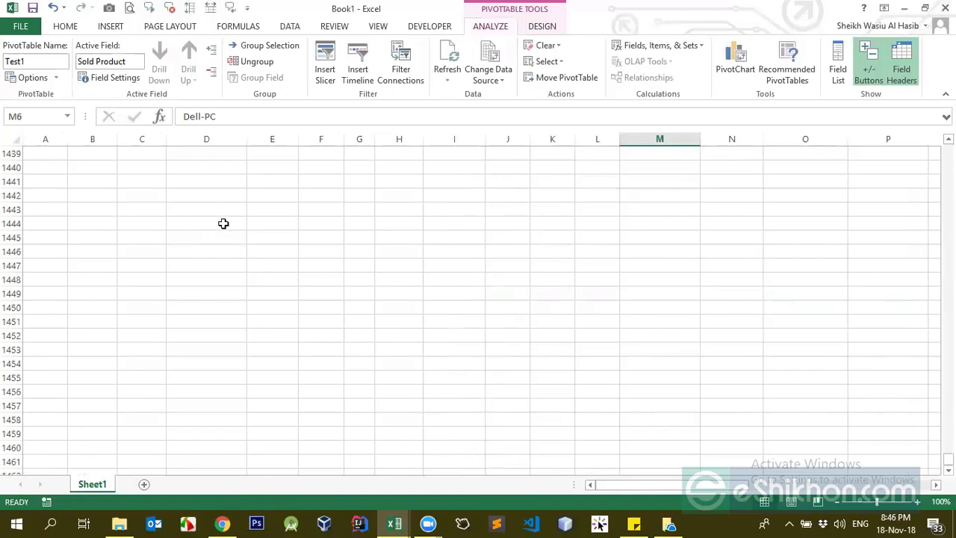
{"action": "left_click", "coordinate": [224, 221]}
{"action": "key", "text": "ctrl+Up"}
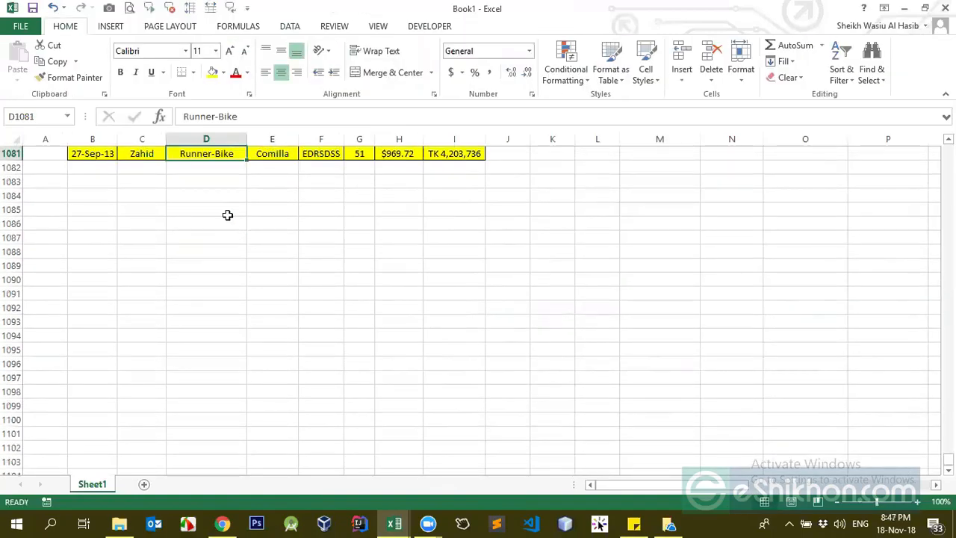
{"action": "key", "text": "ctrl+Up"}
{"action": "left_click", "coordinate": [310, 210]}
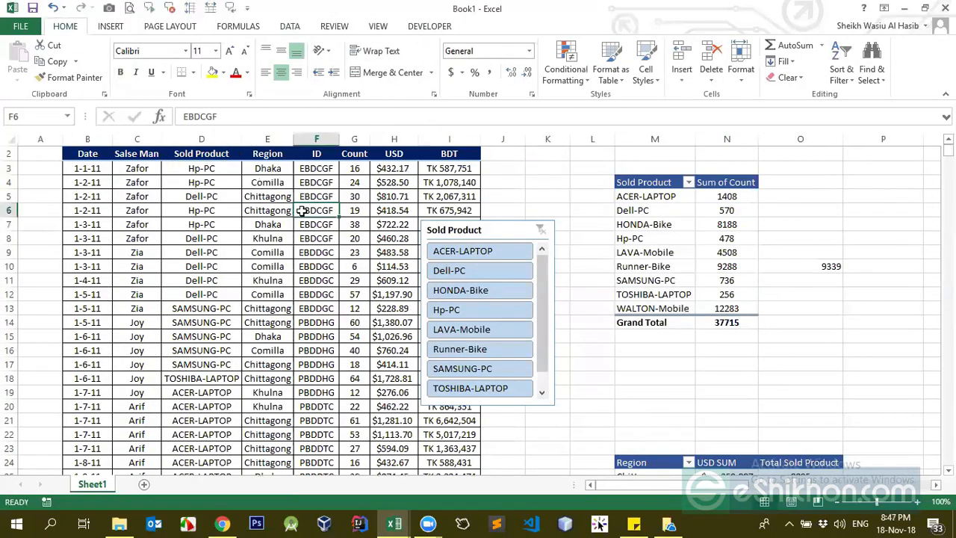
{"action": "left_click", "coordinate": [355, 154]}
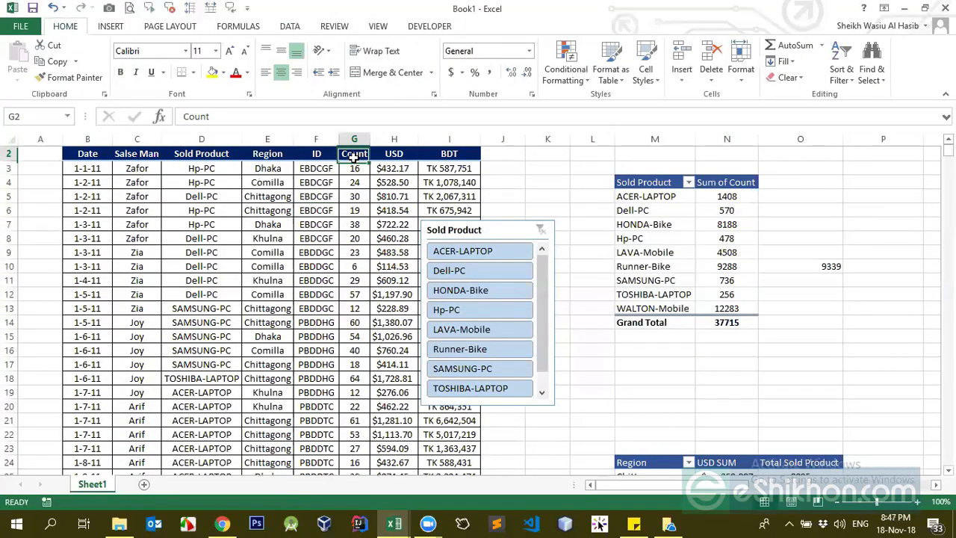
Compare the upper PivotTable's source range with the last rows of the source data and leave the range unchanged.
{"action": "left_click", "coordinate": [289, 27]}
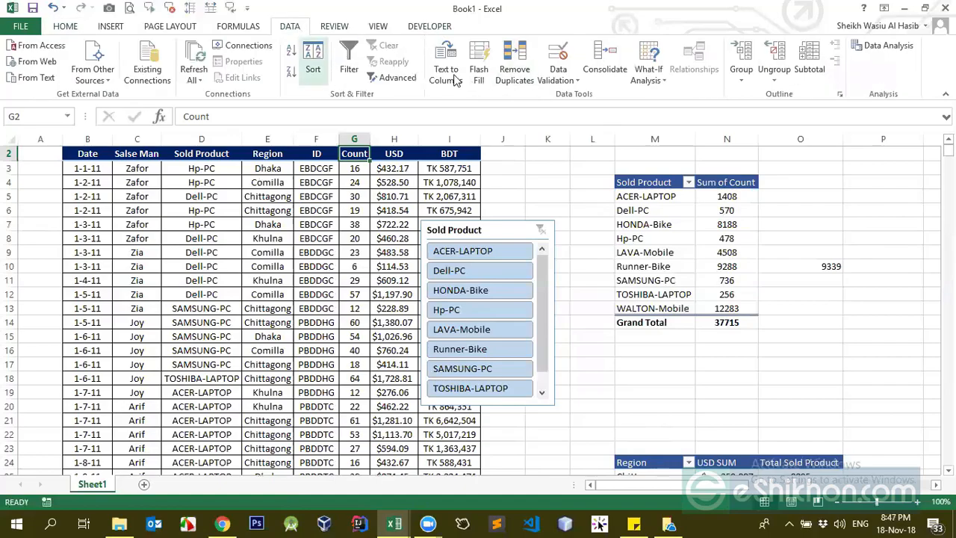
{"action": "left_click", "coordinate": [619, 209]}
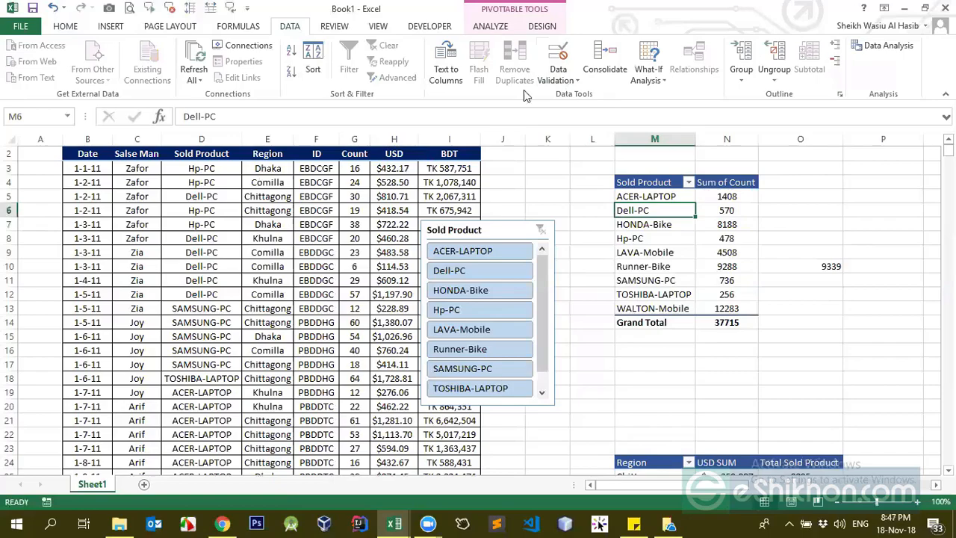
{"action": "left_click", "coordinate": [490, 26]}
{"action": "left_click", "coordinate": [487, 75]}
{"action": "left_click", "coordinate": [511, 95]}
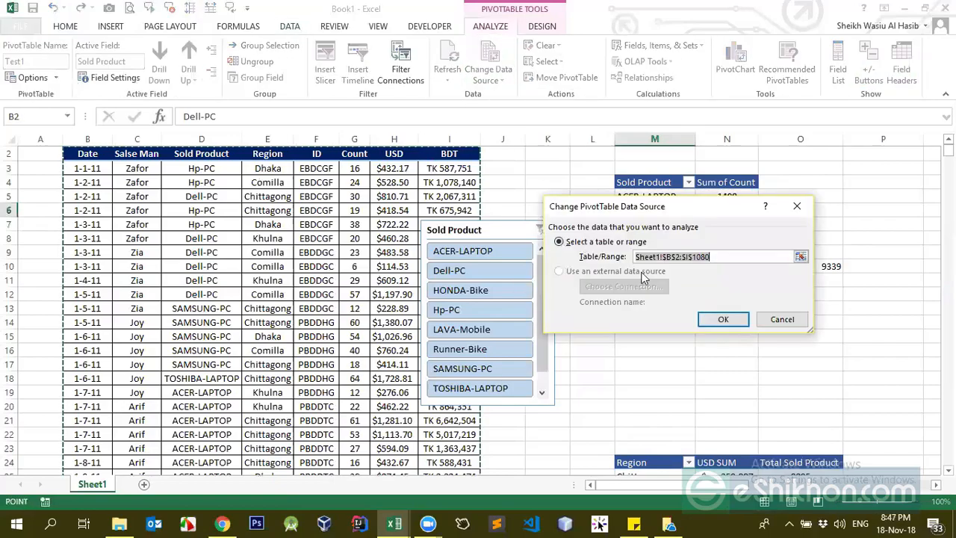
{"action": "left_click_drag", "start_coordinate": [948, 151], "coordinate": [949, 457]}
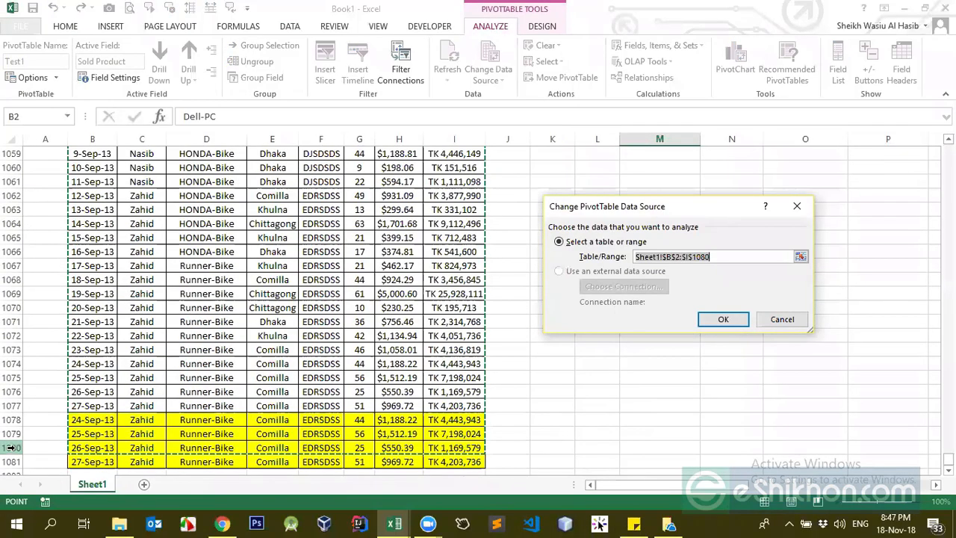
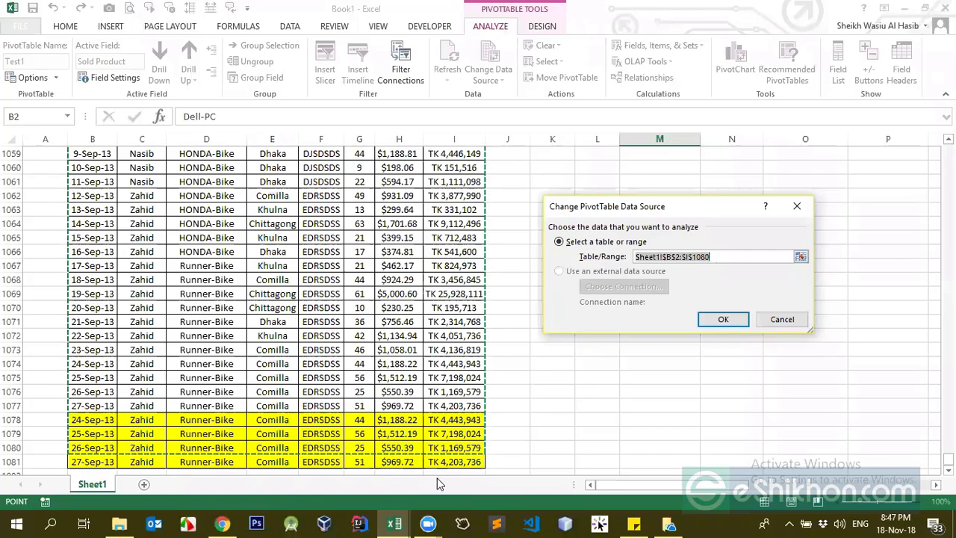
{"action": "left_click", "coordinate": [777, 322]}
Compare the upper PivotTable's Runner-Bike count with the check value in O10 and refresh all PivotTables.
{"action": "left_click", "coordinate": [595, 238]}
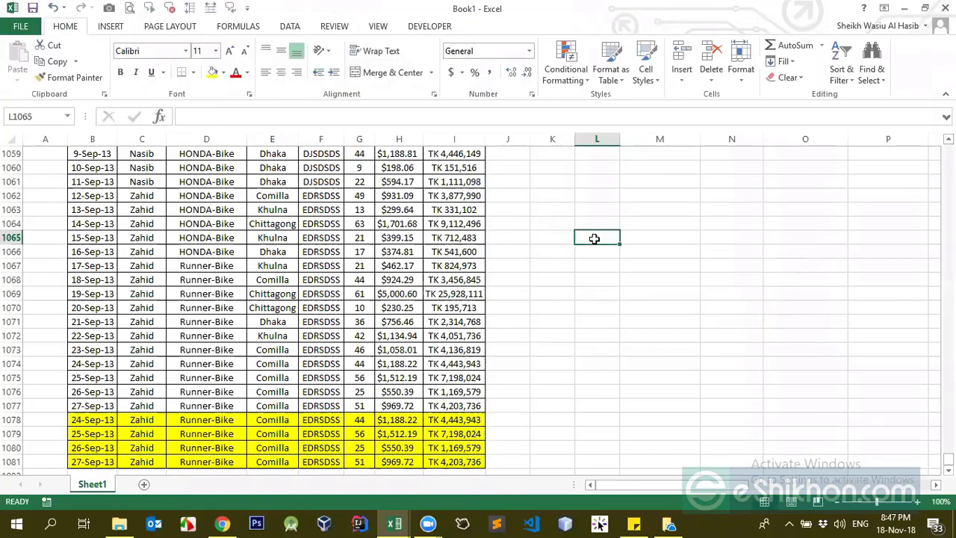
{"action": "key", "text": "ctrl+Up"}
{"action": "left_click", "coordinate": [290, 29]}
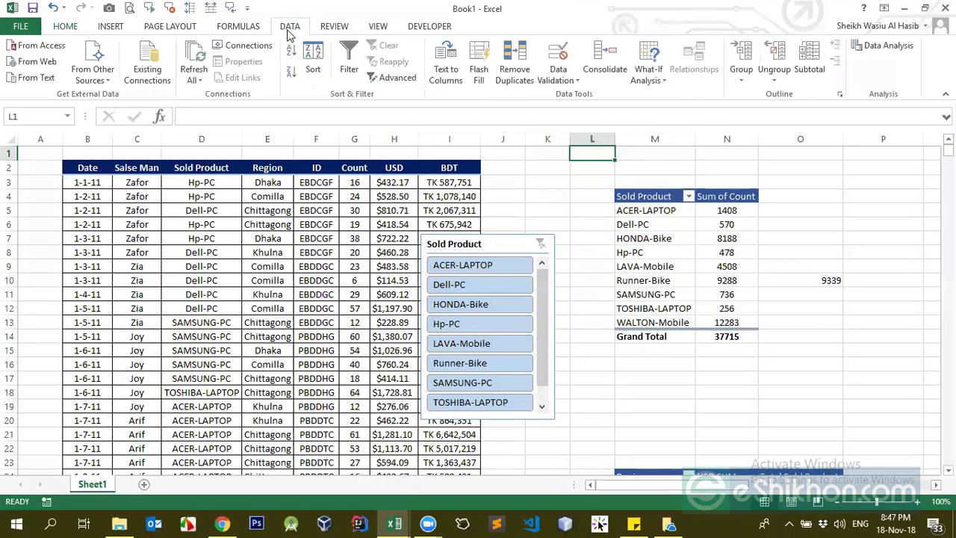
{"action": "left_click", "coordinate": [728, 281]}
{"action": "left_click", "coordinate": [814, 282]}
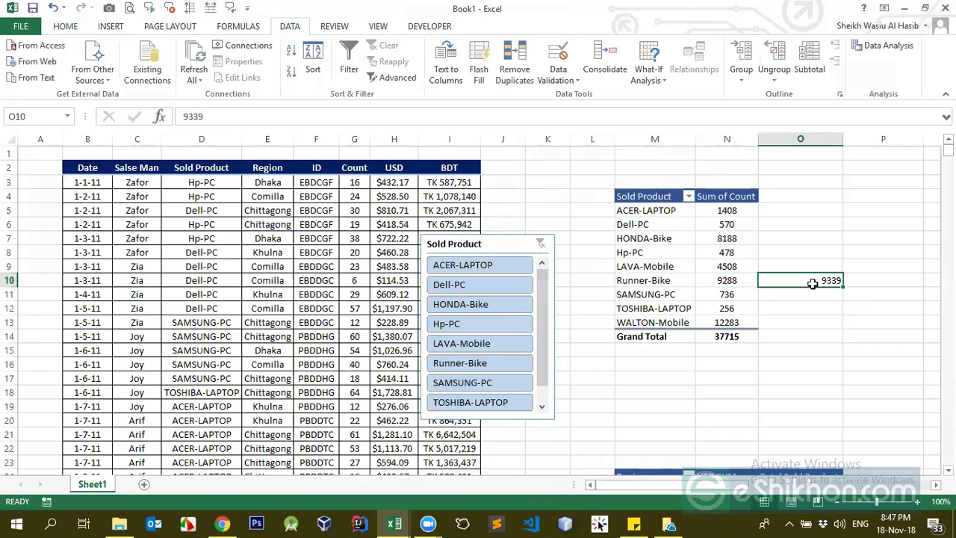
{"action": "left_click", "coordinate": [731, 284]}
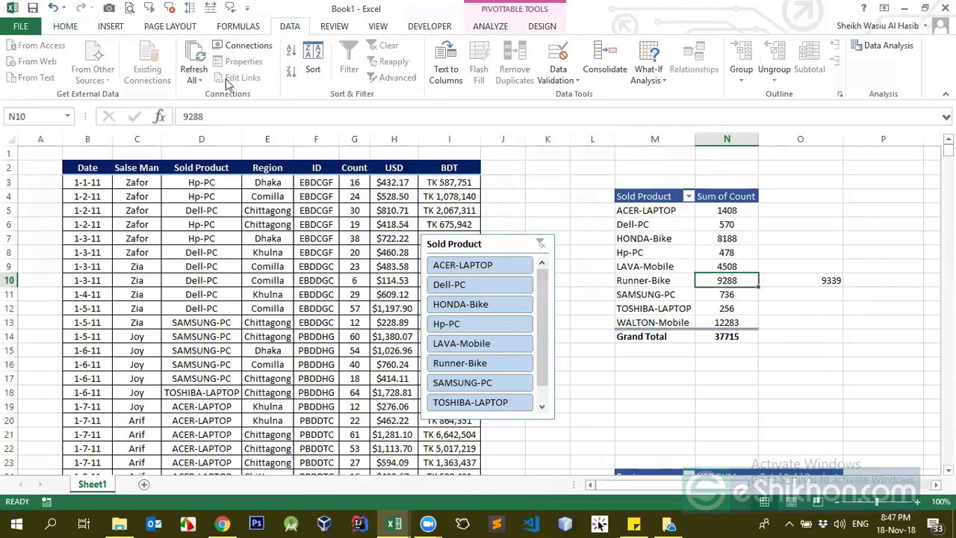
{"action": "left_click", "coordinate": [194, 54]}
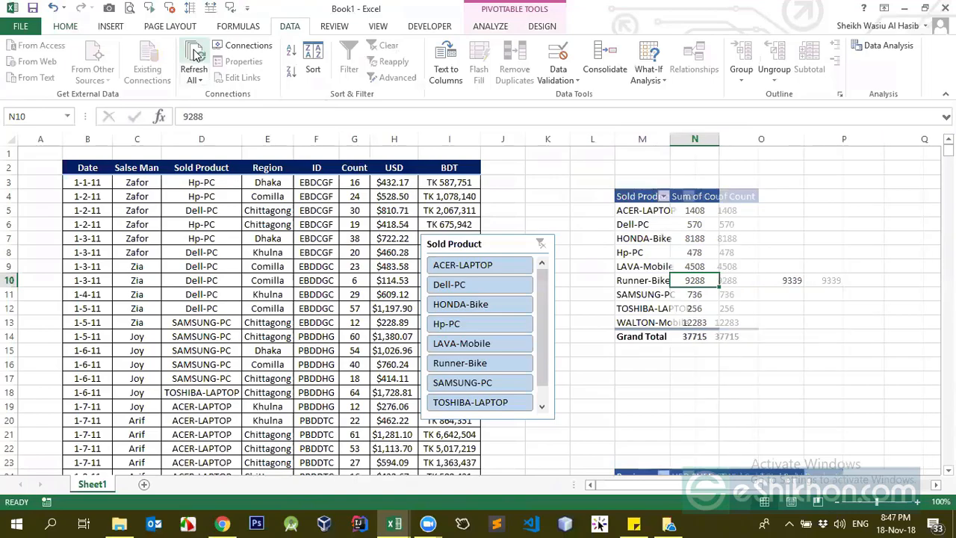
Enter a check formula in O10 that adds 51 to the upper PivotTable's Runner-Bike count.
{"action": "left_click", "coordinate": [772, 280]}
{"action": "double_click", "coordinate": [772, 280]}
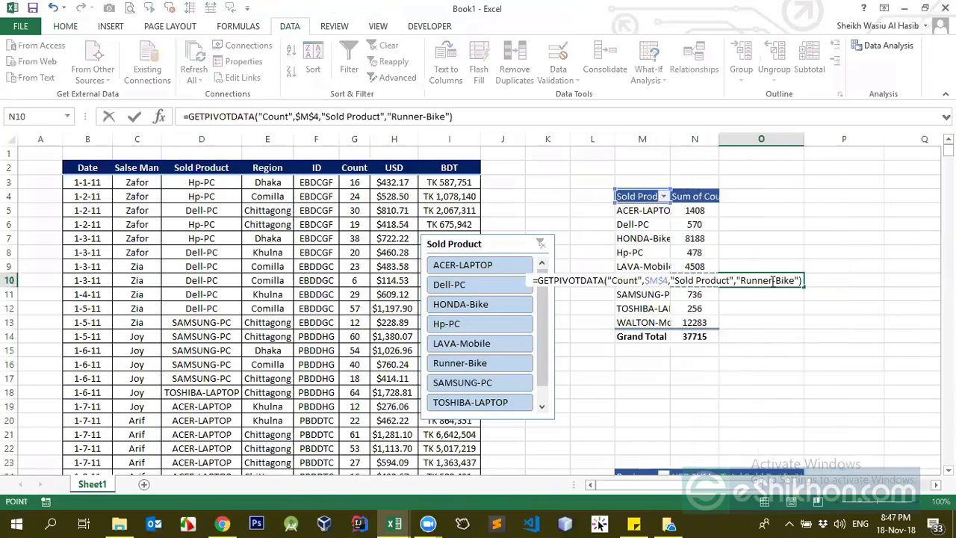
{"action": "type", "text": "+51"}
{"action": "key", "text": "ctrl+Return"}
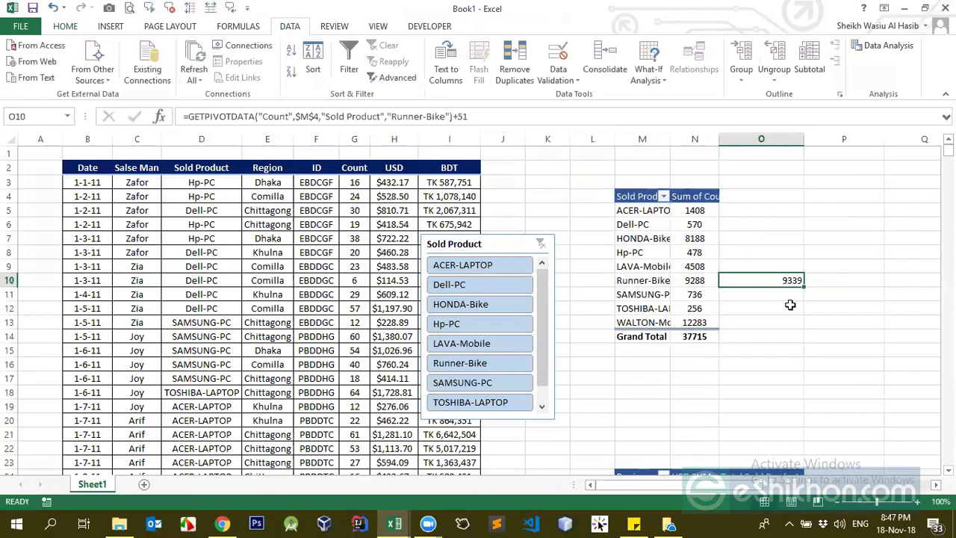
Clear cell O10 and autofit the width of column M.
{"action": "key", "text": "Delete"}
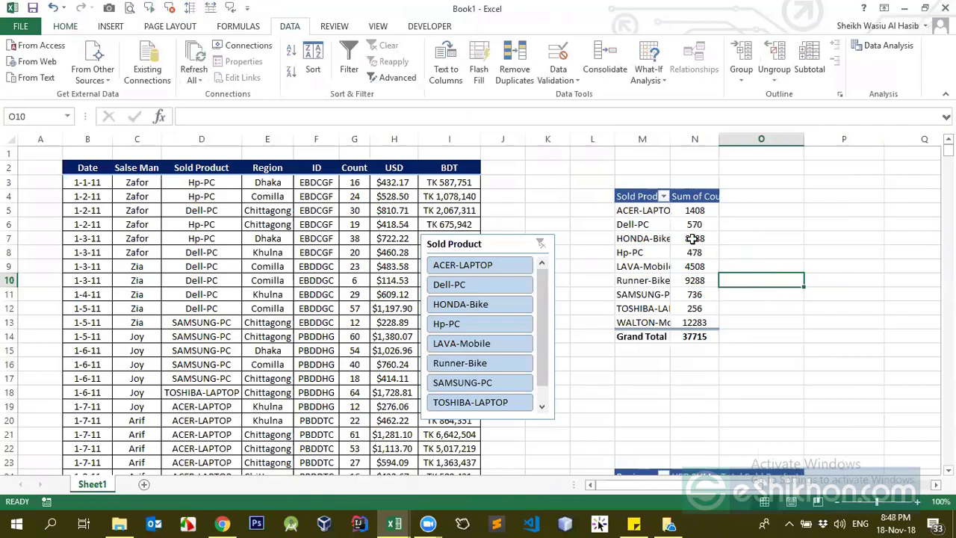
{"action": "double_click", "coordinate": [668, 139]}
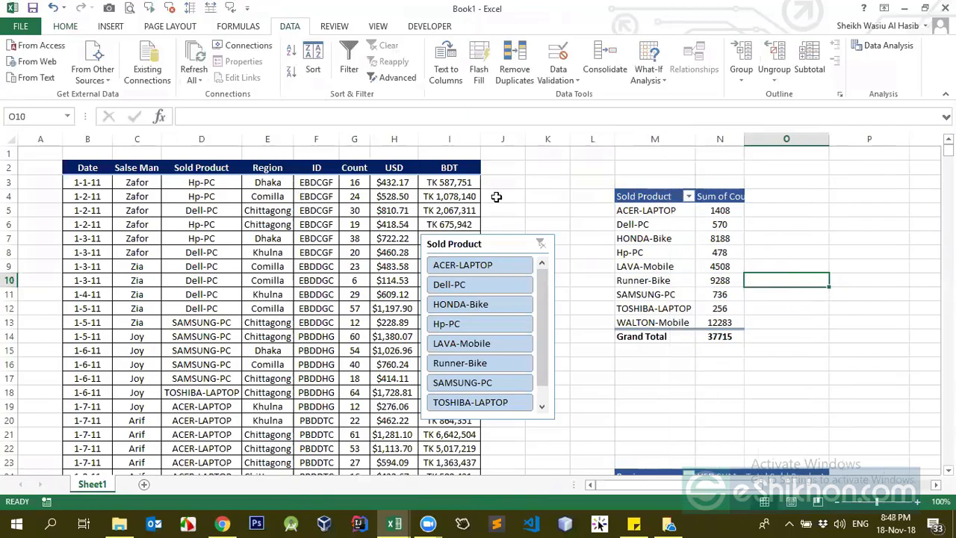
Check the upper PivotTable's data source settings without changing the range.
{"action": "left_click", "coordinate": [661, 225]}
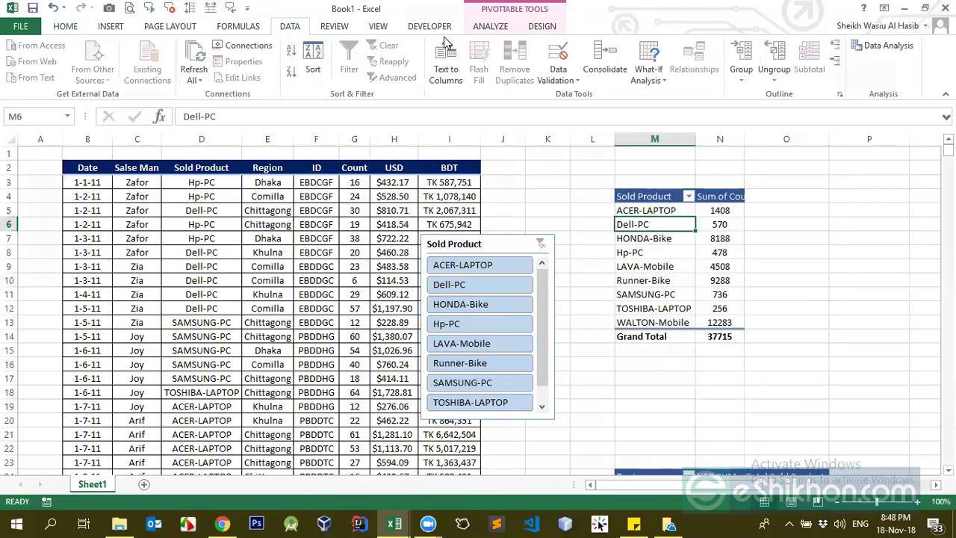
{"action": "left_click", "coordinate": [487, 28]}
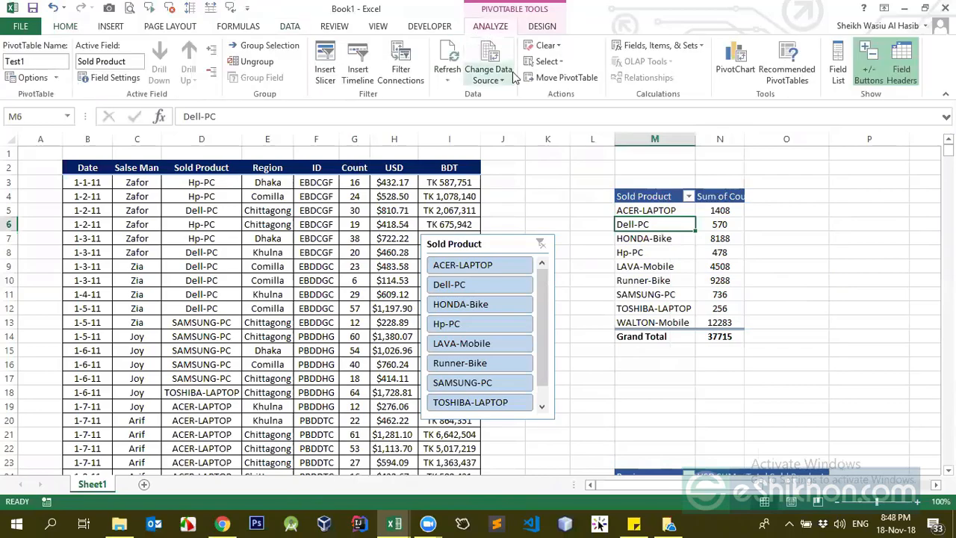
{"action": "left_click", "coordinate": [499, 80]}
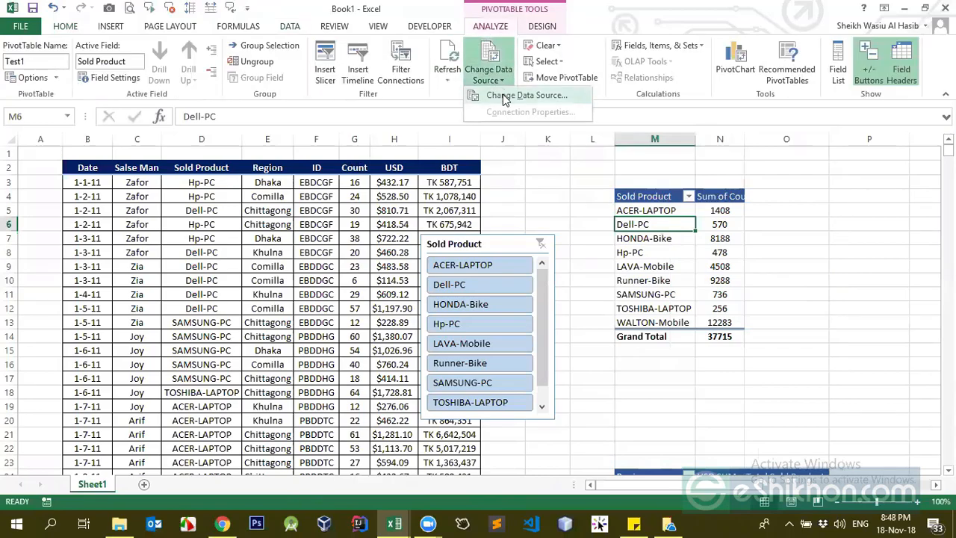
{"action": "left_click", "coordinate": [627, 258]}
{"action": "left_click", "coordinate": [137, 252]}
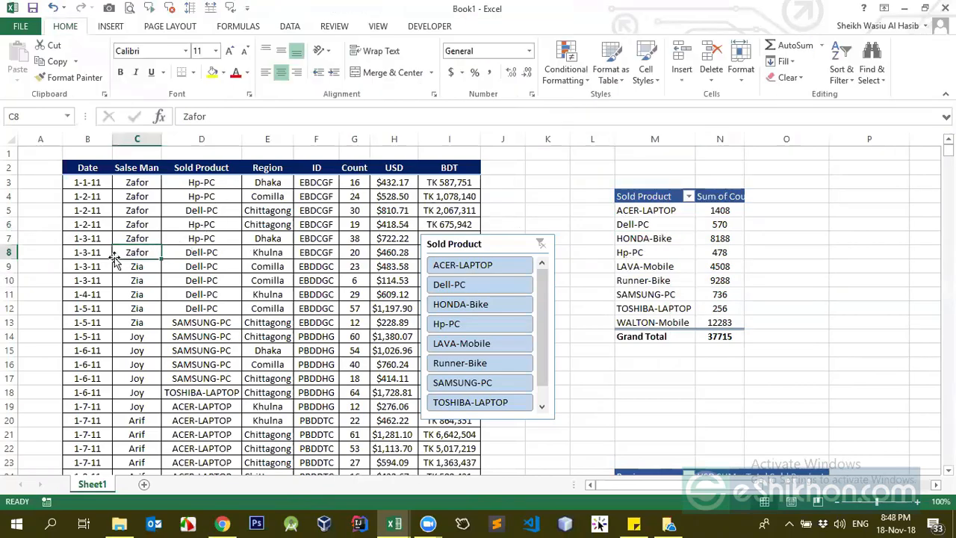
{"action": "left_click", "coordinate": [659, 219]}
{"action": "scroll", "coordinate": [210, 95], "scroll_direction": "up", "scroll_amount": 4}
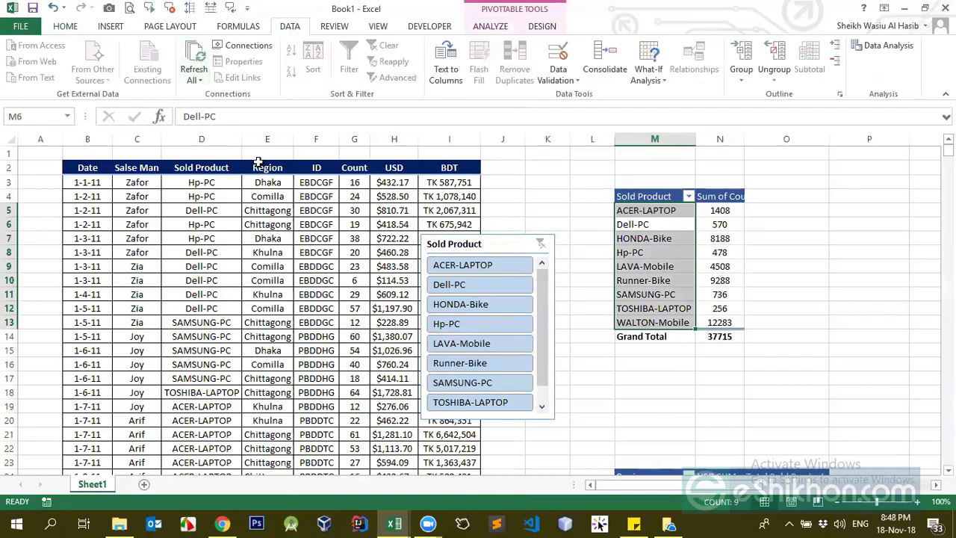
Move the Sold Product slicer slightly left, over the USD column.
{"action": "left_click_drag", "start_coordinate": [487, 243], "coordinate": [447, 244]}
{"action": "key", "text": "Escape"}
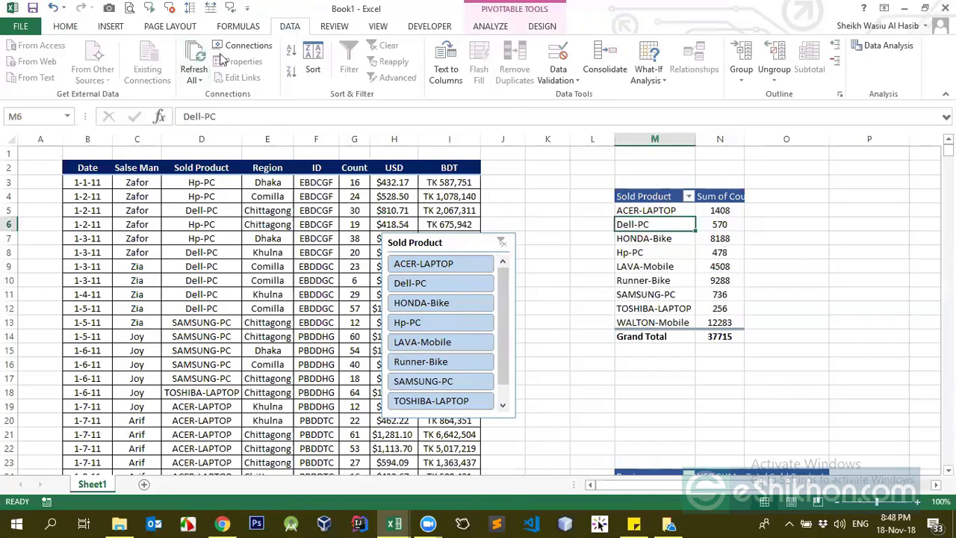
{"action": "left_click", "coordinate": [109, 32]}
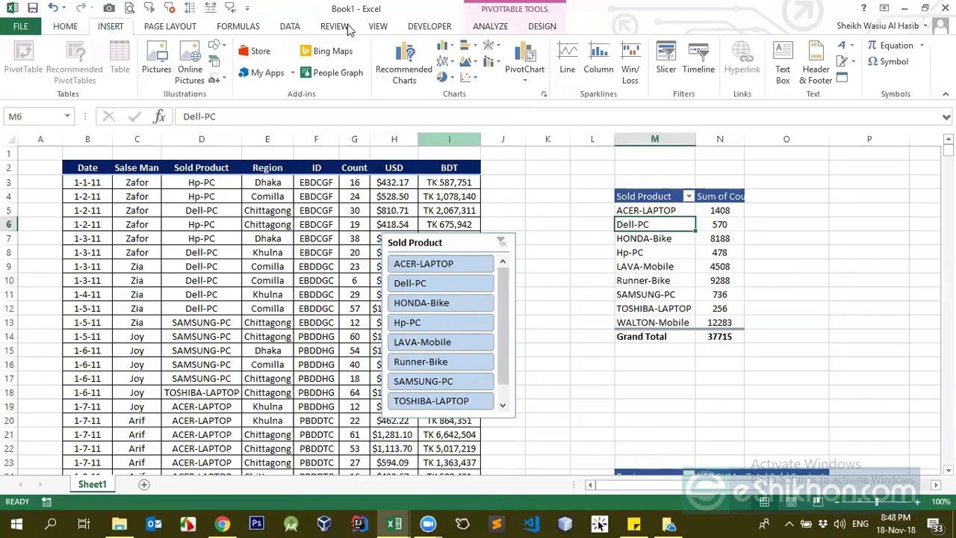
{"action": "left_click", "coordinate": [720, 254]}
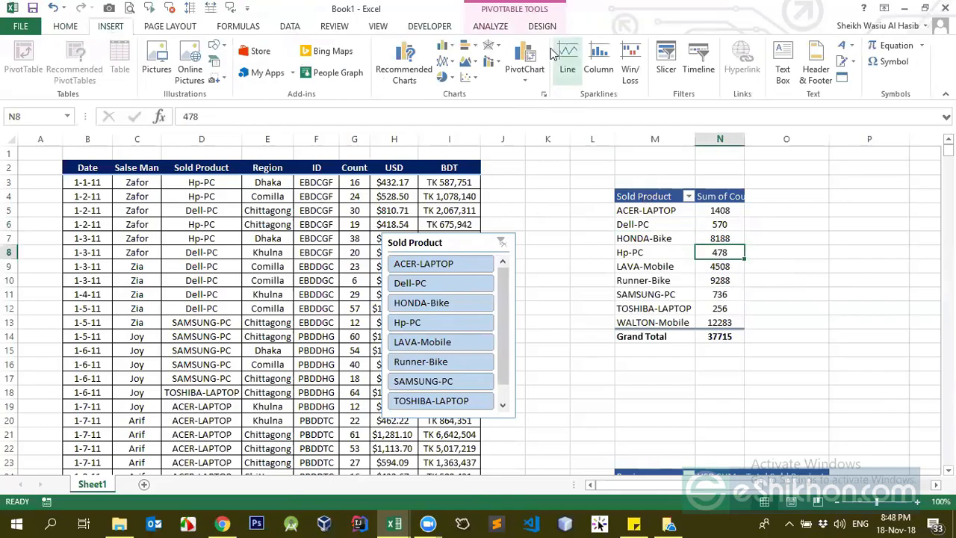
{"action": "left_click", "coordinate": [540, 28]}
{"action": "left_click", "coordinate": [494, 28]}
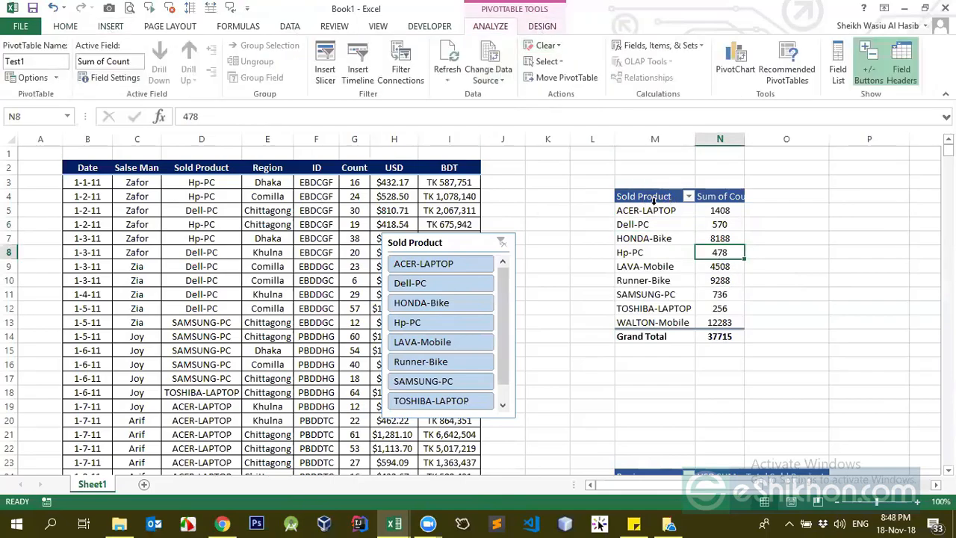
{"action": "left_click", "coordinate": [653, 199]}
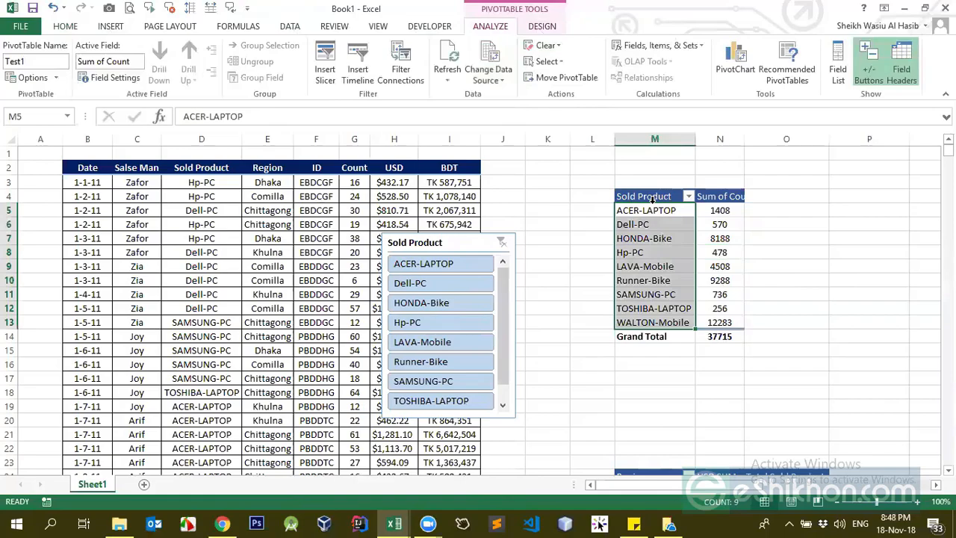
{"action": "left_click", "coordinate": [707, 226]}
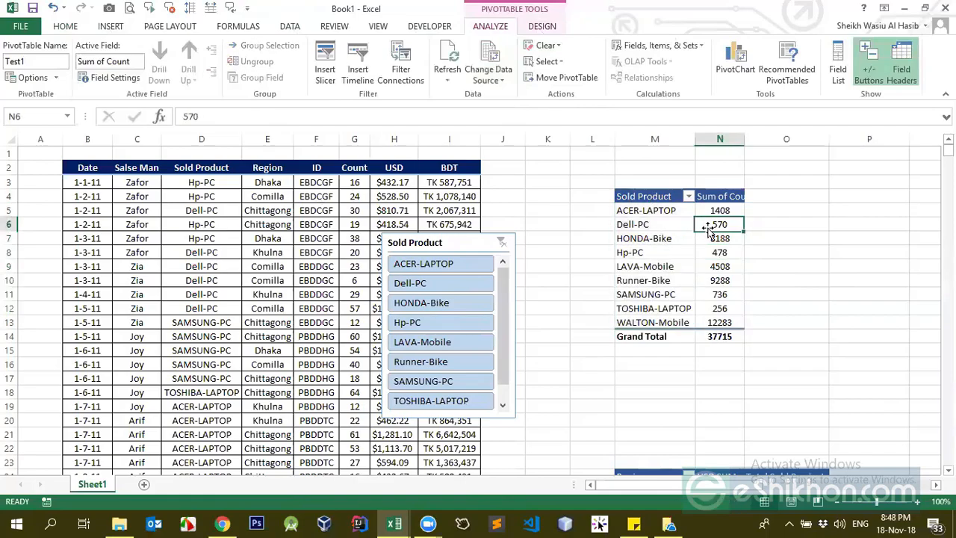
{"action": "left_click", "coordinate": [736, 63]}
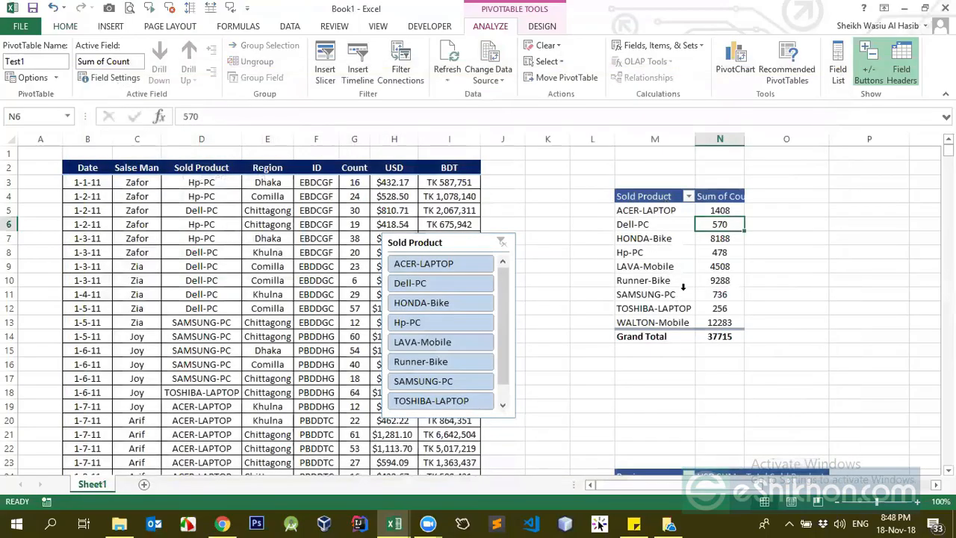
Move the Sold Product slicer up beside the upper PivotTable and select the PivotTable's product names.
{"action": "left_click_drag", "start_coordinate": [768, 487], "coordinate": [855, 487]}
{"action": "scroll", "coordinate": [403, 328], "scroll_direction": "right", "scroll_amount": 1}
{"action": "scroll", "coordinate": [387, 329], "scroll_direction": "down", "scroll_amount": 2}
{"action": "scroll", "coordinate": [387, 329], "scroll_direction": "up", "scroll_amount": 2}
{"action": "left_click_drag", "start_coordinate": [127, 243], "coordinate": [209, 184]}
{"action": "left_click", "coordinate": [308, 252]}
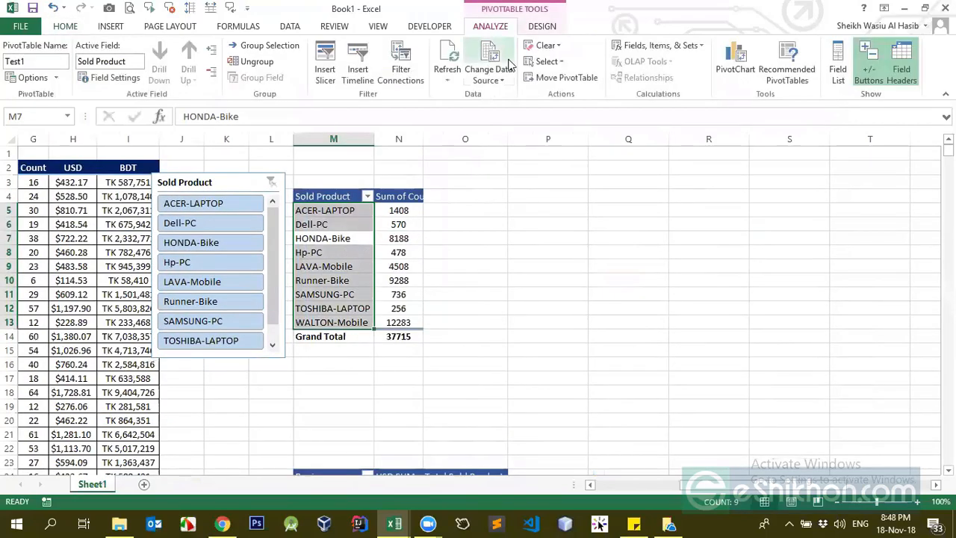
Check the upper PivotTable's name and look over both the Sold Product and Region PivotTables.
{"action": "left_click", "coordinate": [32, 64]}
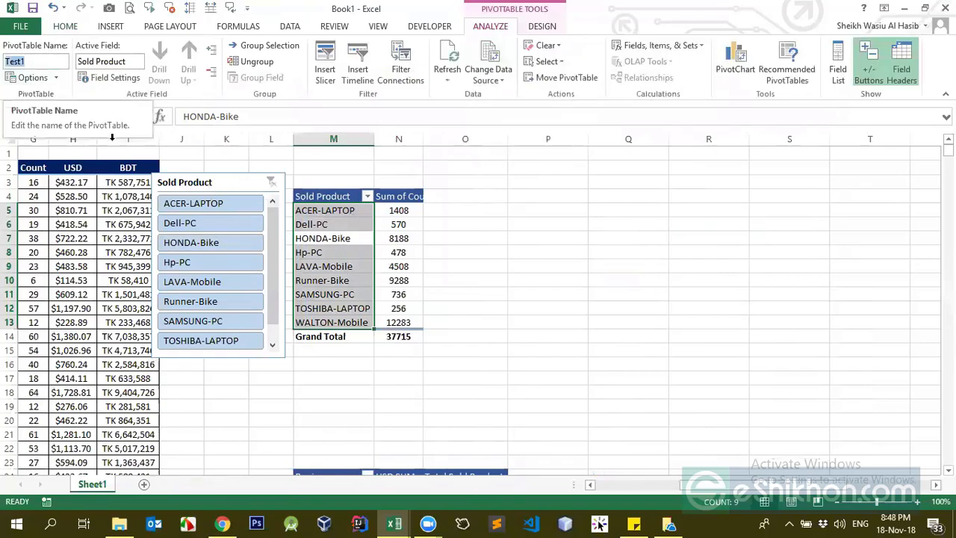
{"action": "left_click_drag", "start_coordinate": [207, 186], "coordinate": [185, 191]}
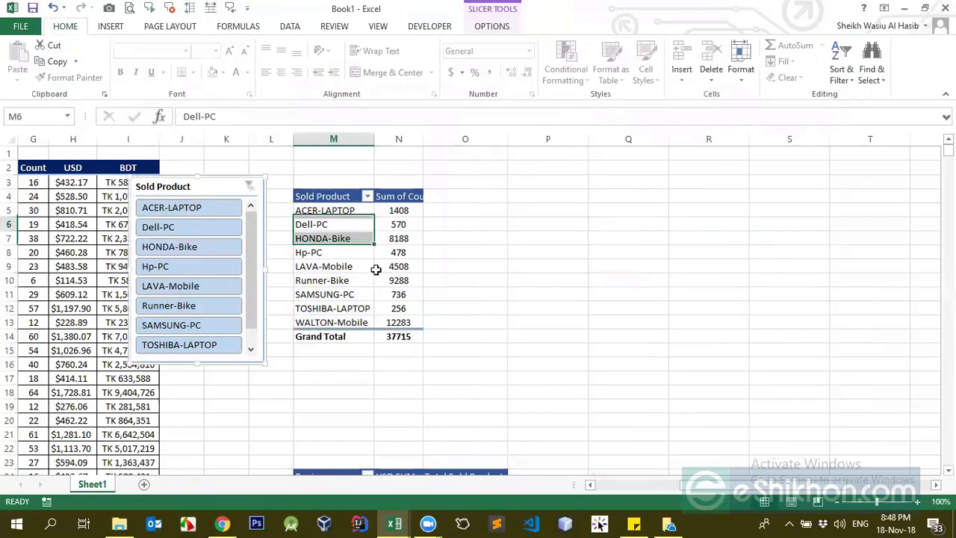
{"action": "left_click", "coordinate": [346, 224]}
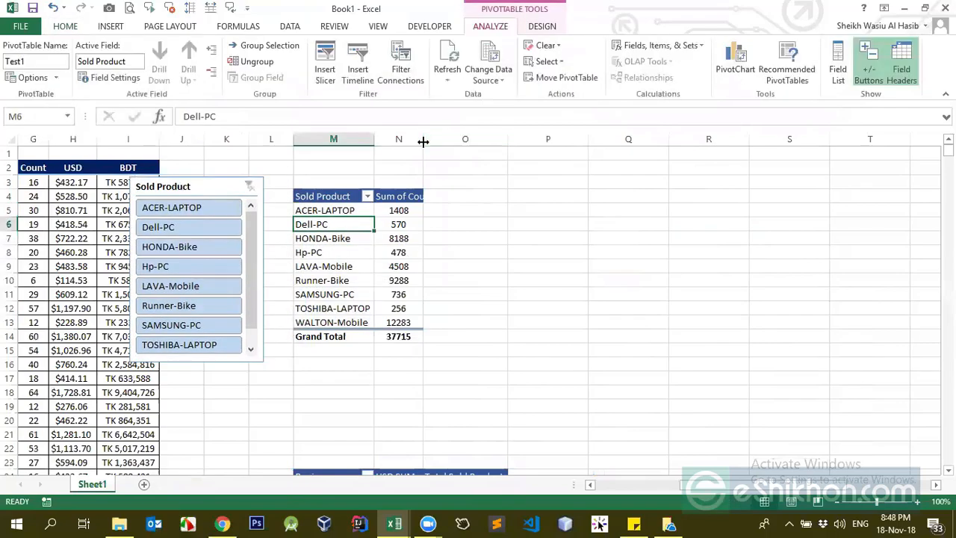
{"action": "scroll", "coordinate": [379, 274], "scroll_direction": "down", "scroll_amount": 1}
{"action": "left_click", "coordinate": [383, 195]}
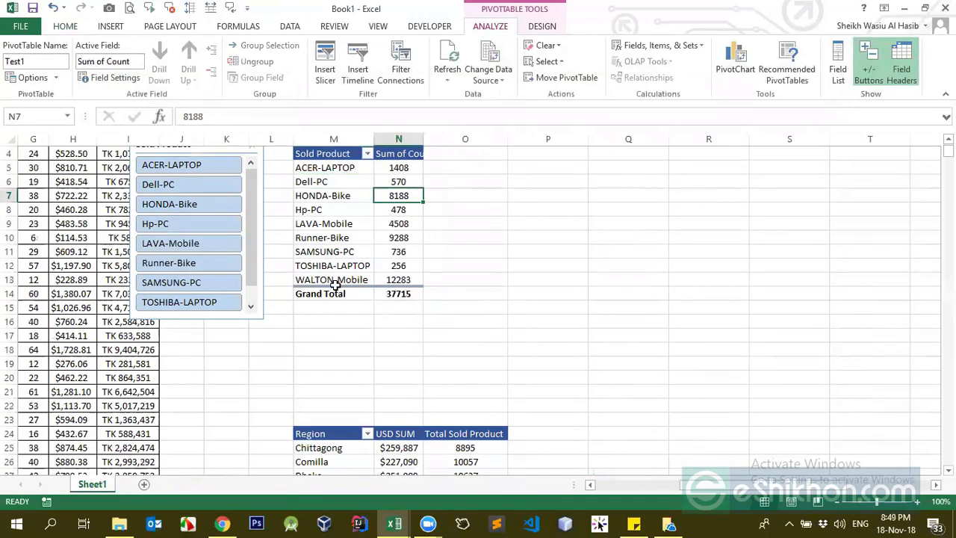
{"action": "scroll", "coordinate": [336, 279], "scroll_direction": "down", "scroll_amount": 3}
{"action": "left_click", "coordinate": [362, 348]}
{"action": "scroll", "coordinate": [374, 308], "scroll_direction": "up", "scroll_amount": 3}
{"action": "left_click", "coordinate": [441, 438]}
{"action": "left_click", "coordinate": [398, 224]}
{"action": "scroll", "coordinate": [336, 254], "scroll_direction": "up", "scroll_amount": 1}
{"action": "left_click", "coordinate": [338, 244]}
{"action": "left_click", "coordinate": [367, 243]}
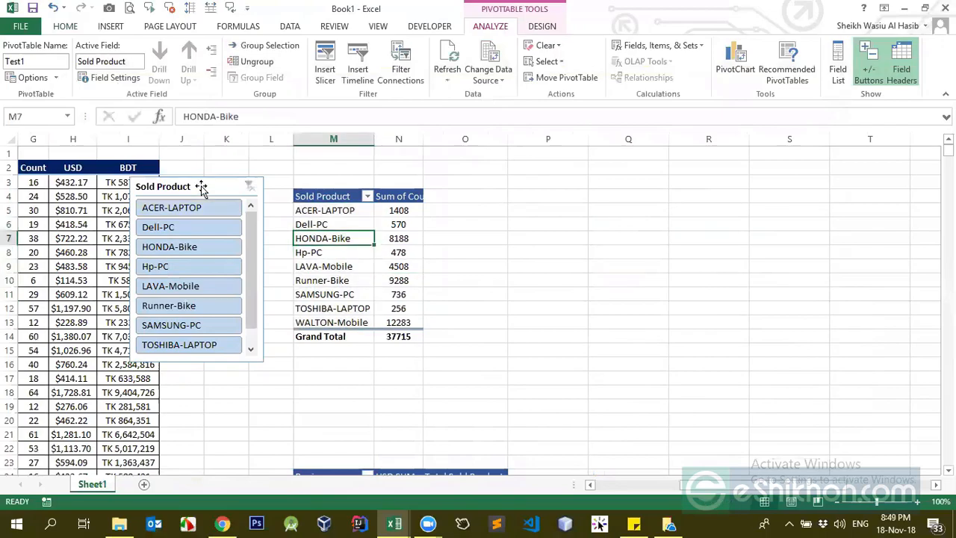
Move the Sold Product slicer over columns O and P, just beside the upper PivotTable's count column.
{"action": "left_click", "coordinate": [199, 186]}
{"action": "left_click_drag", "start_coordinate": [198, 186], "coordinate": [279, 203]}
{"action": "left_click_drag", "start_coordinate": [573, 204], "coordinate": [503, 186]}
{"action": "left_click", "coordinate": [396, 224]}
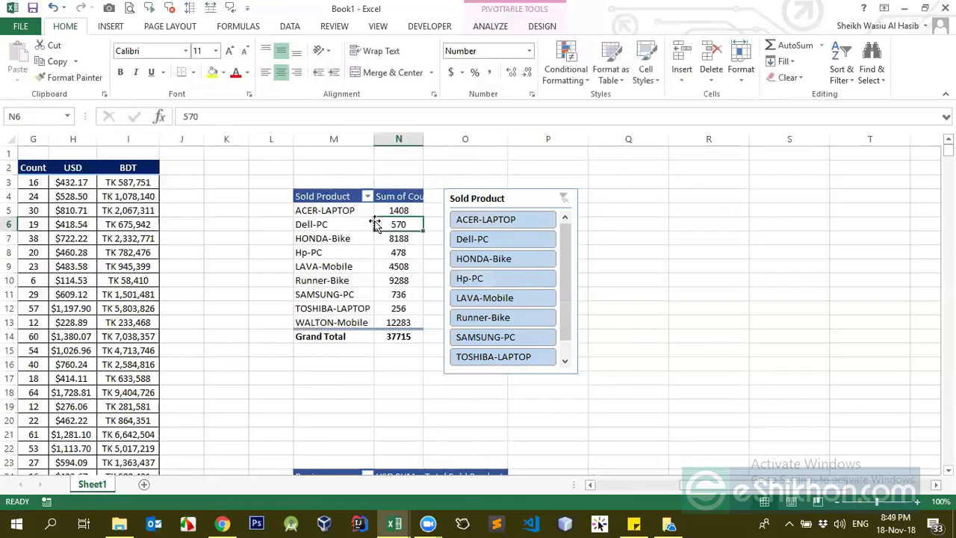
{"action": "left_click", "coordinate": [488, 204]}
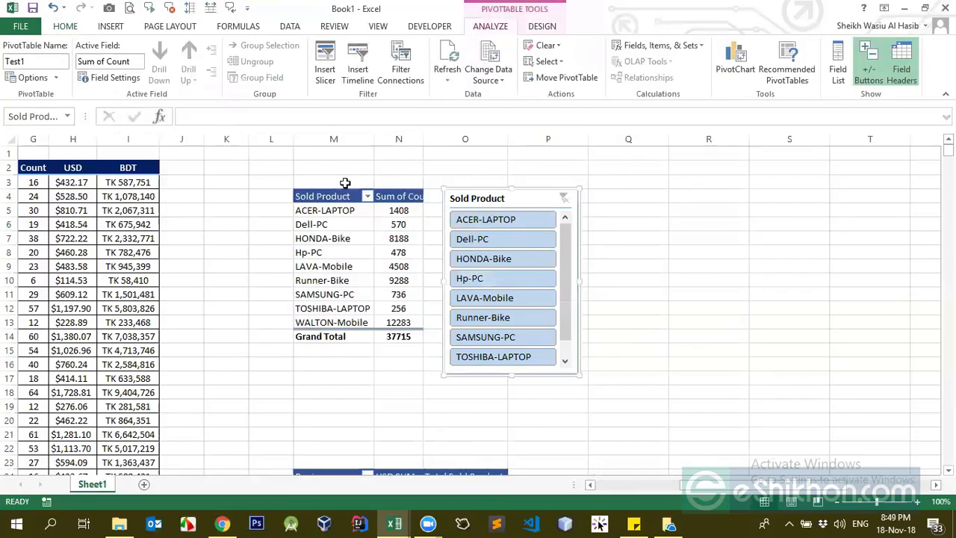
{"action": "left_click", "coordinate": [422, 209]}
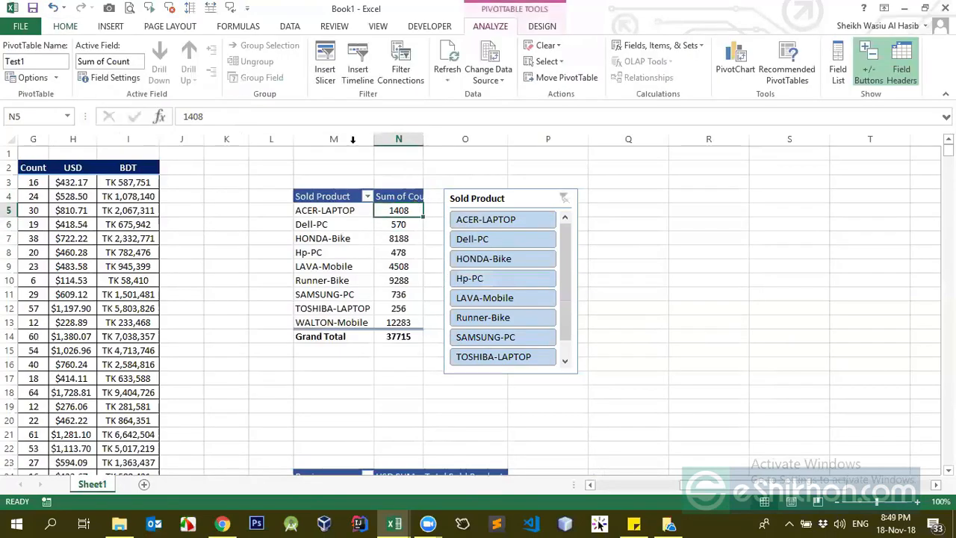
{"action": "left_click", "coordinate": [355, 215]}
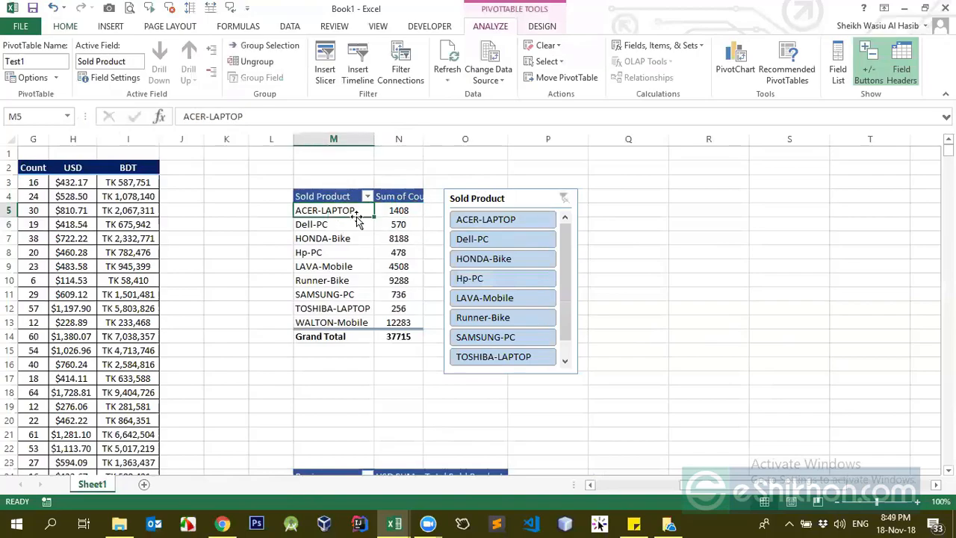
Rename the lower Region PivotTable as Test2.
{"action": "scroll", "coordinate": [375, 361], "scroll_direction": "down", "scroll_amount": 3}
{"action": "left_click", "coordinate": [378, 364]}
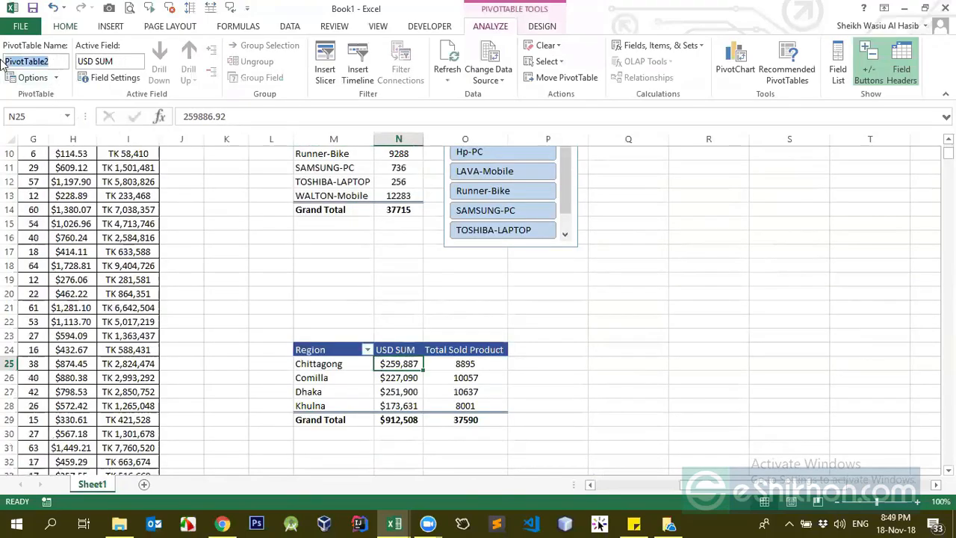
{"action": "left_click_drag", "start_coordinate": [46, 59], "coordinate": [6, 59]}
{"action": "type", "text": "Test2"}
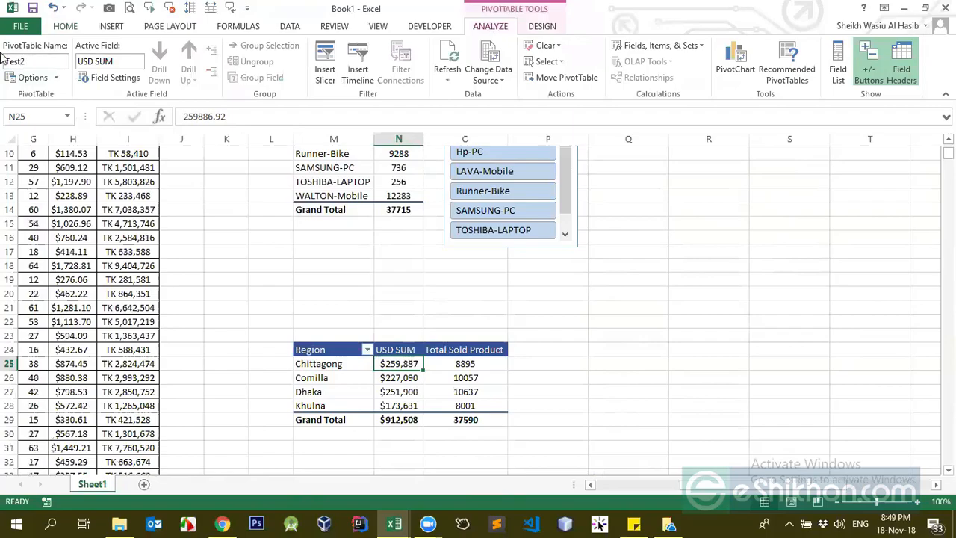
Nudge the Sold Product slicer slightly up and check which PivotTables its report connections offer, without changing them.
{"action": "scroll", "coordinate": [377, 241], "scroll_direction": "up", "scroll_amount": 3}
{"action": "left_click", "coordinate": [473, 206]}
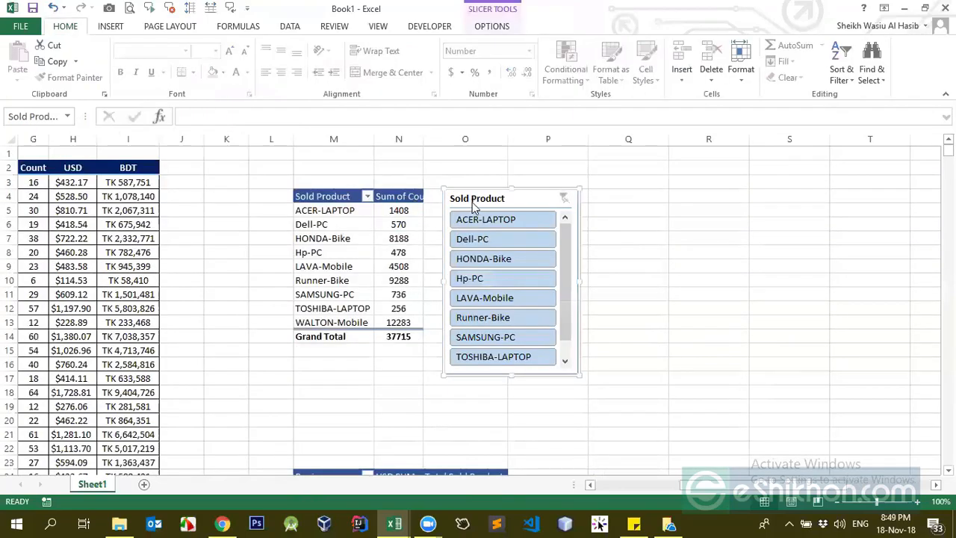
{"action": "right_click", "coordinate": [472, 207]}
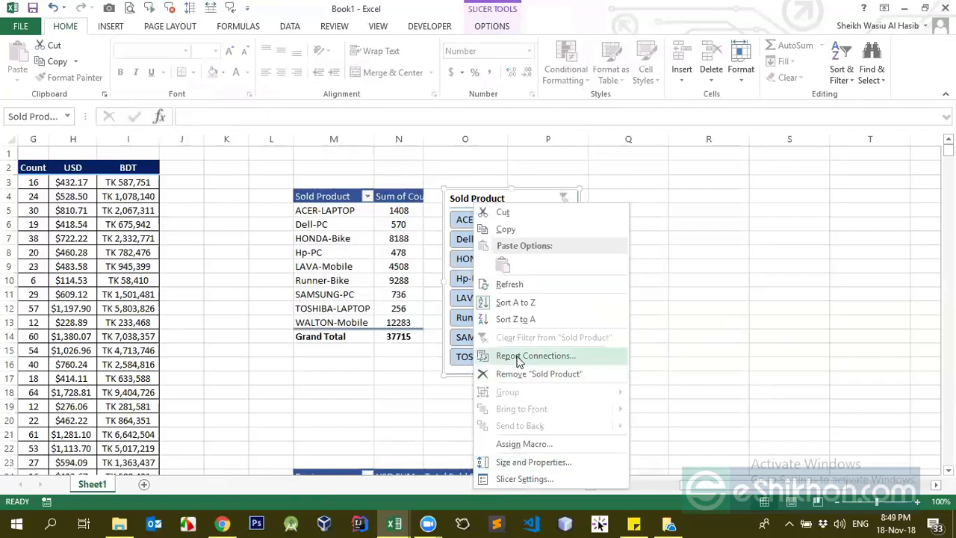
{"action": "left_click", "coordinate": [452, 192]}
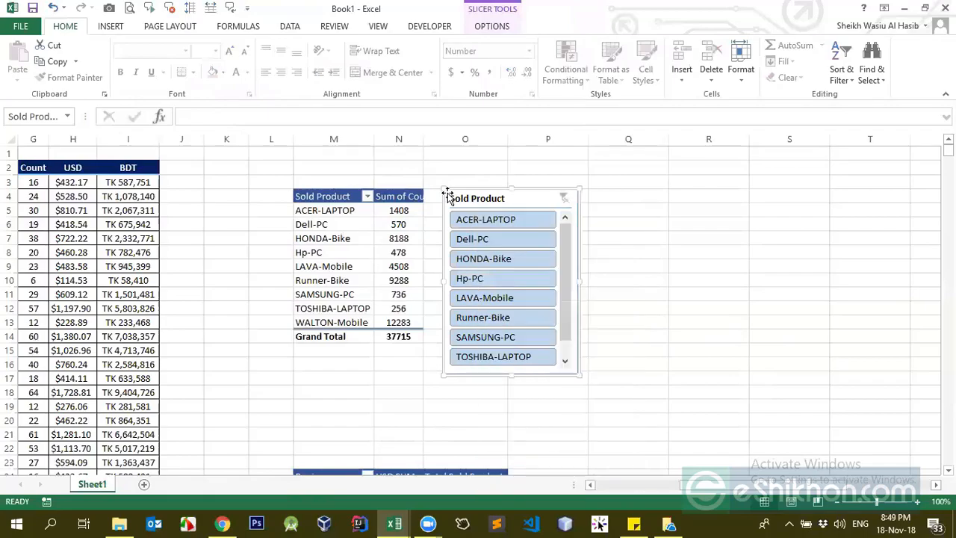
{"action": "left_click_drag", "start_coordinate": [471, 198], "coordinate": [478, 193]}
{"action": "right_click", "coordinate": [480, 195]}
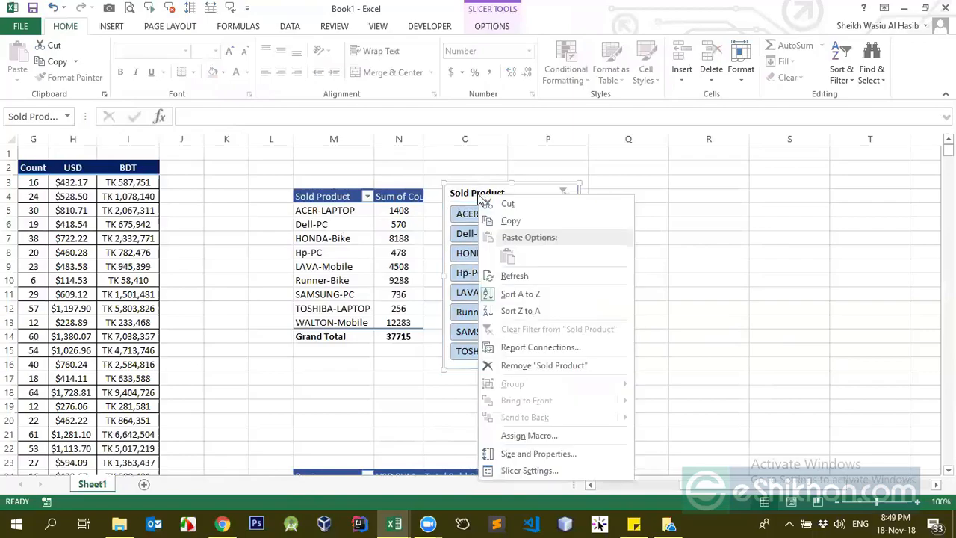
{"action": "left_click", "coordinate": [508, 347]}
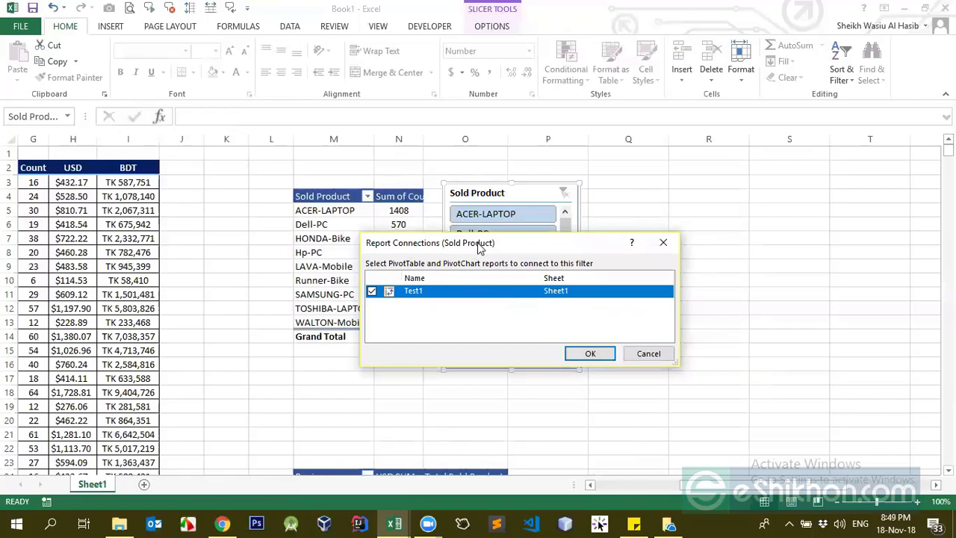
{"action": "left_click_drag", "start_coordinate": [478, 247], "coordinate": [674, 179]}
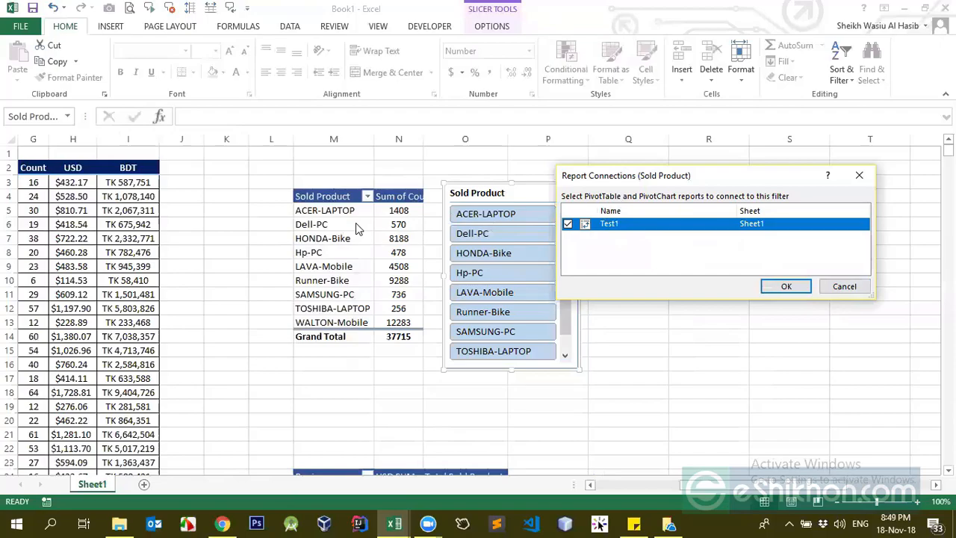
{"action": "left_click", "coordinate": [836, 288]}
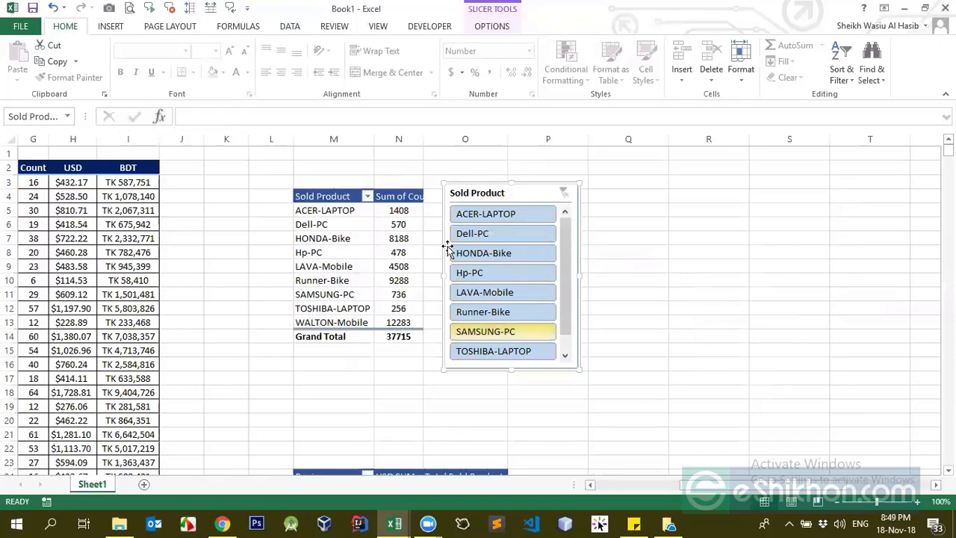
Try filtering the upper PivotTable by single products with the slicer, ending with Dell-PC, and clear the filter.
{"action": "left_click", "coordinate": [378, 221]}
{"action": "left_click", "coordinate": [483, 252]}
{"action": "scroll", "coordinate": [489, 254], "scroll_direction": "down", "scroll_amount": 2}
{"action": "left_click", "coordinate": [510, 247]}
{"action": "left_click", "coordinate": [513, 187]}
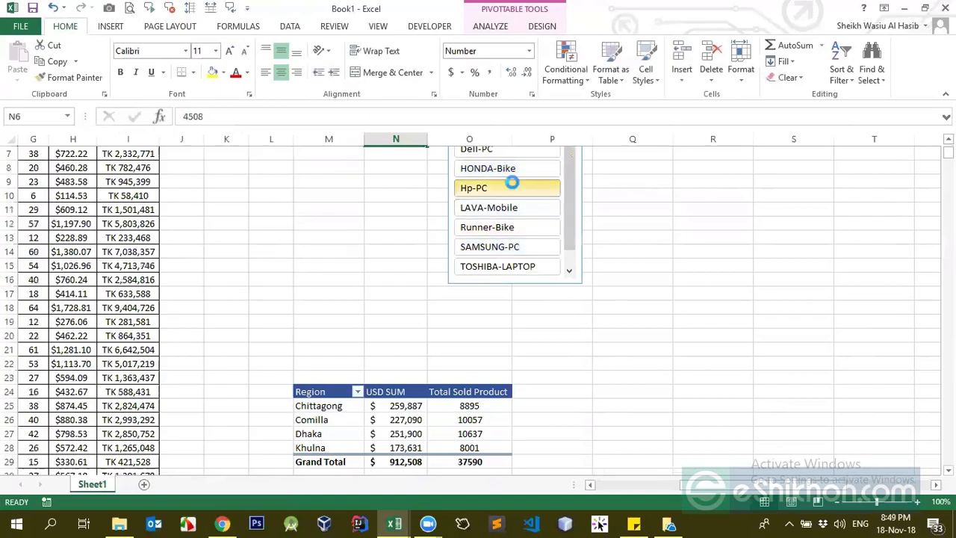
{"action": "scroll", "coordinate": [478, 225], "scroll_direction": "up", "scroll_amount": 2}
{"action": "left_click", "coordinate": [473, 233]}
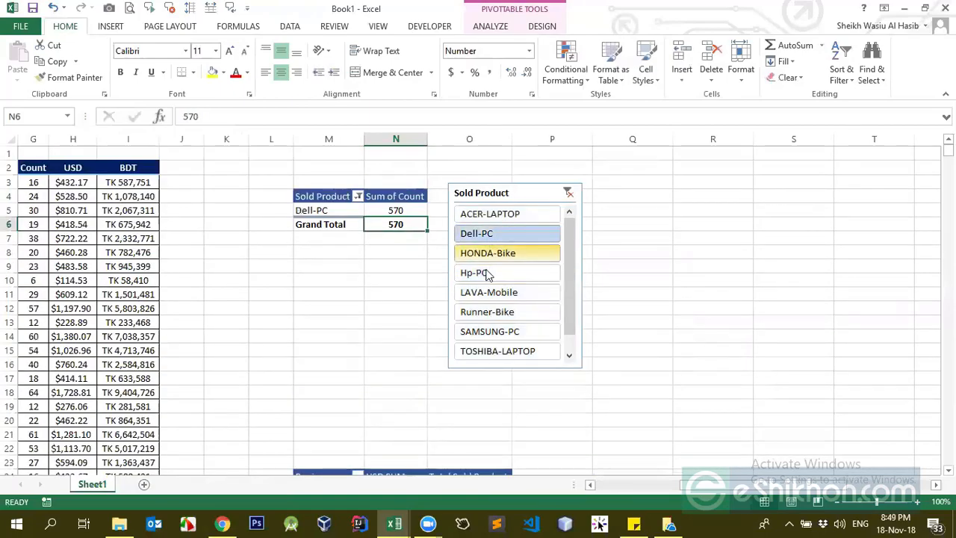
{"action": "left_click", "coordinate": [568, 192]}
Recheck the Sold Product slicer's report connections and cancel the dialog.
{"action": "left_click", "coordinate": [487, 191]}
{"action": "right_click", "coordinate": [488, 191]}
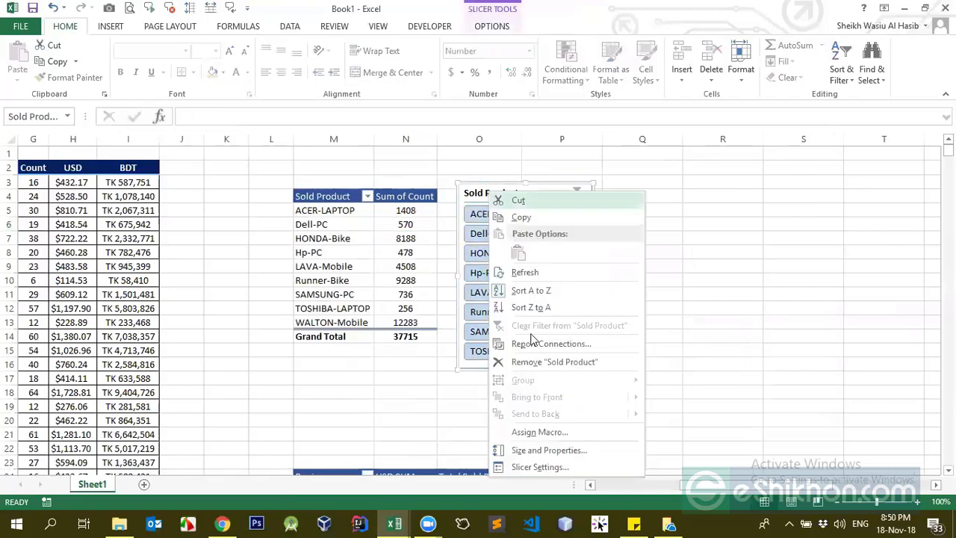
{"action": "left_click", "coordinate": [550, 345]}
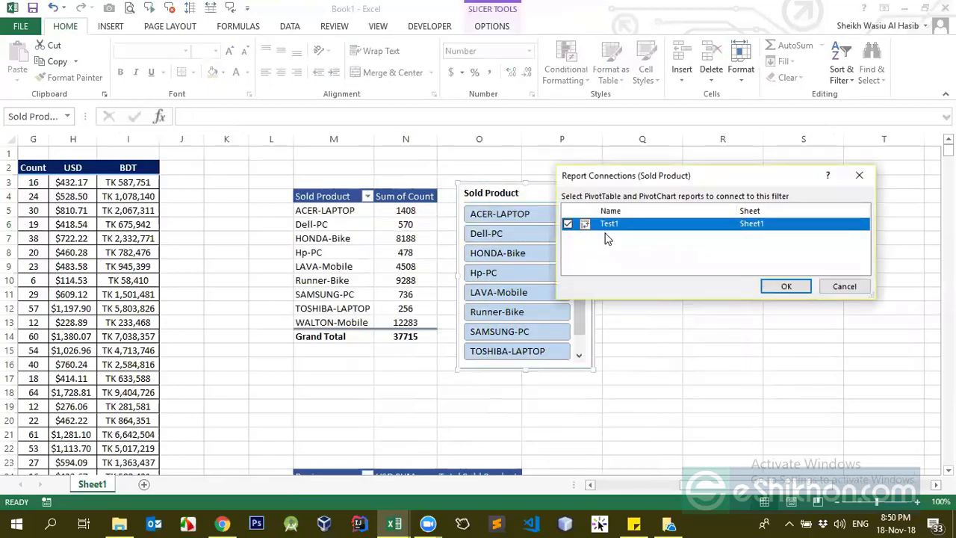
{"action": "left_click", "coordinate": [827, 290]}
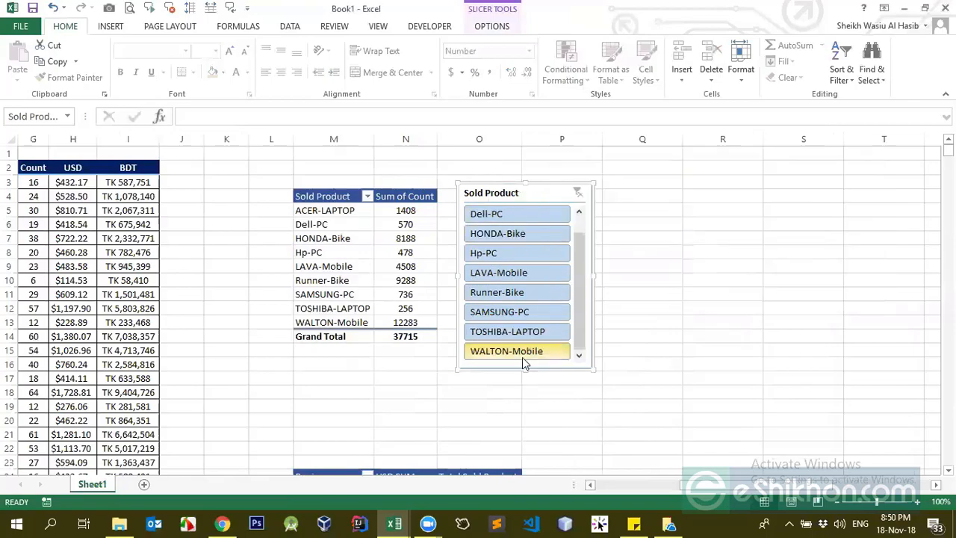
Look at the Region PivotTable's options and close them.
{"action": "left_click", "coordinate": [321, 460]}
{"action": "scroll", "coordinate": [422, 323], "scroll_direction": "down", "scroll_amount": 4}
{"action": "right_click", "coordinate": [422, 323]}
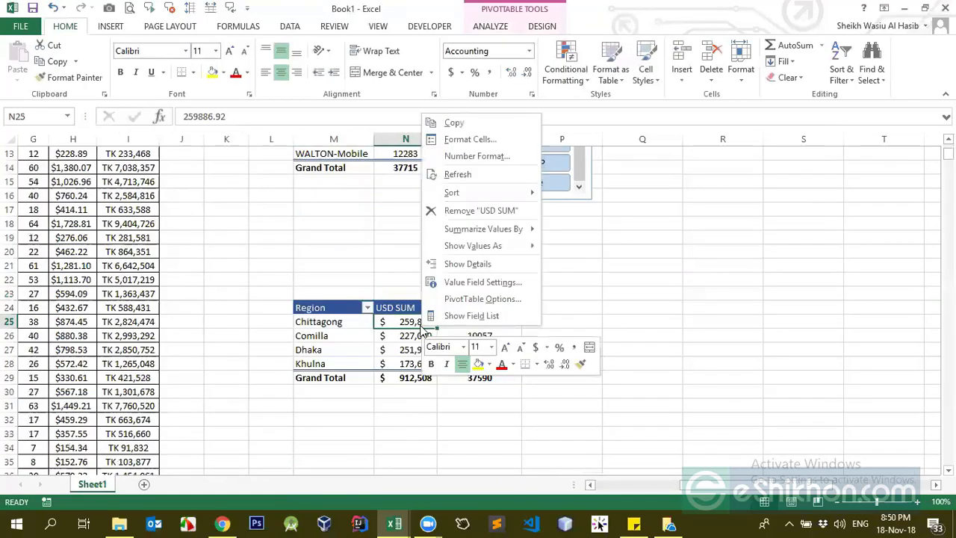
{"action": "left_click", "coordinate": [468, 301]}
{"action": "left_click", "coordinate": [590, 440]}
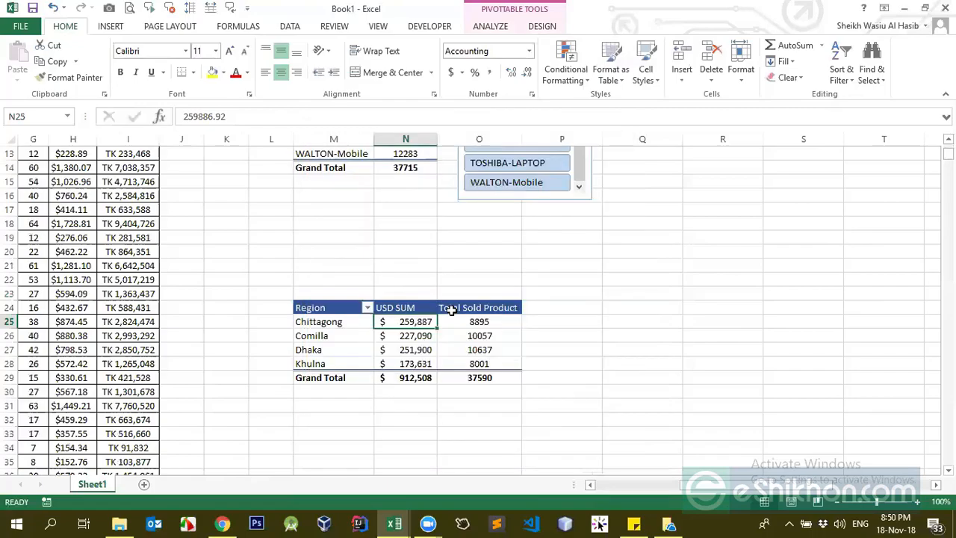
{"action": "scroll", "coordinate": [452, 310], "scroll_direction": "up", "scroll_amount": 4}
{"action": "left_click", "coordinate": [501, 197]}
{"action": "right_click", "coordinate": [501, 196]}
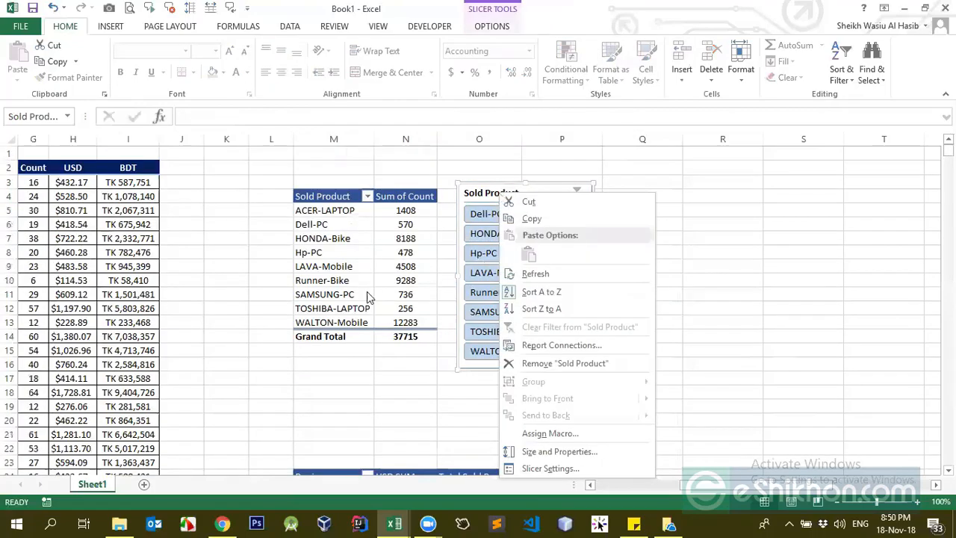
{"action": "key", "text": "Escape"}
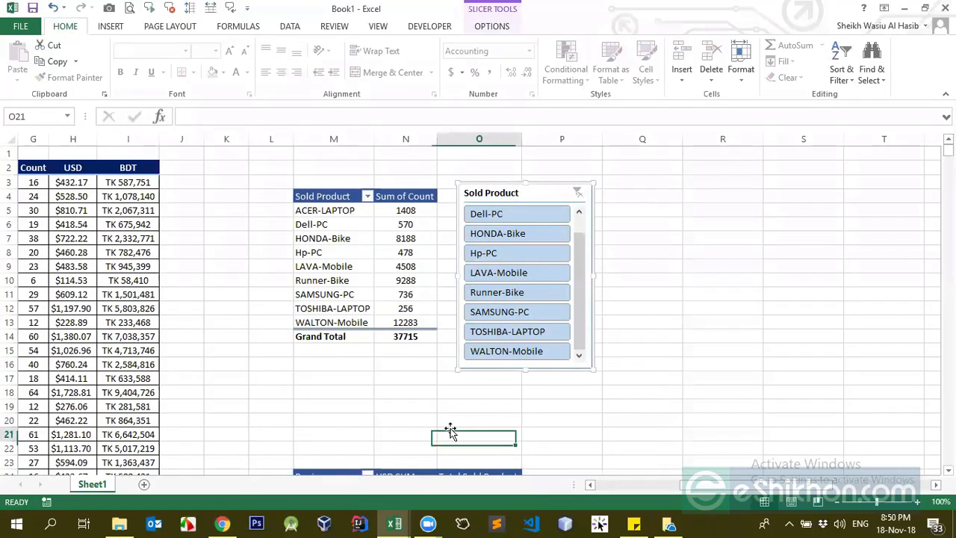
{"action": "left_click", "coordinate": [449, 432]}
{"action": "scroll", "coordinate": [450, 428], "scroll_direction": "down", "scroll_amount": 3}
{"action": "left_click", "coordinate": [440, 378]}
{"action": "scroll", "coordinate": [451, 331], "scroll_direction": "up", "scroll_amount": 3}
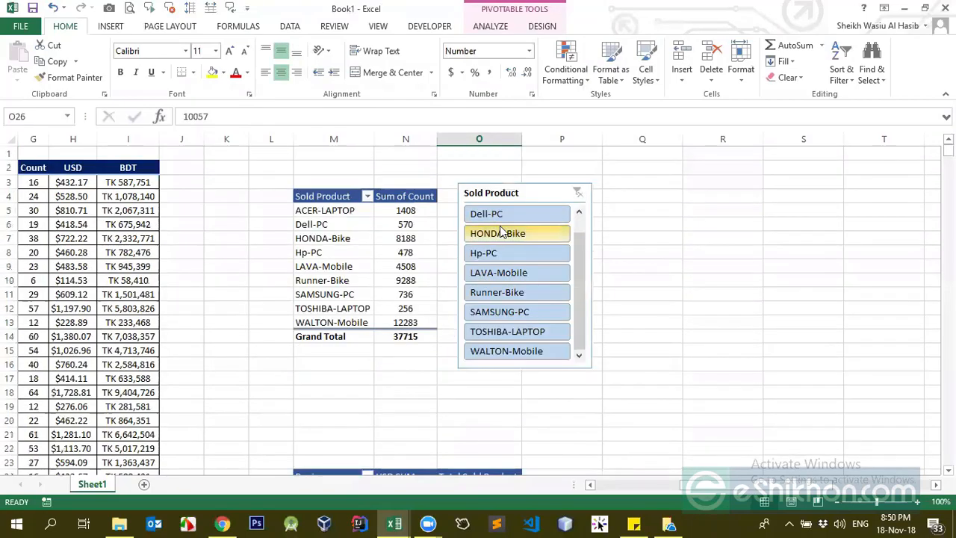
{"action": "left_click", "coordinate": [506, 192]}
{"action": "left_click", "coordinate": [376, 356]}
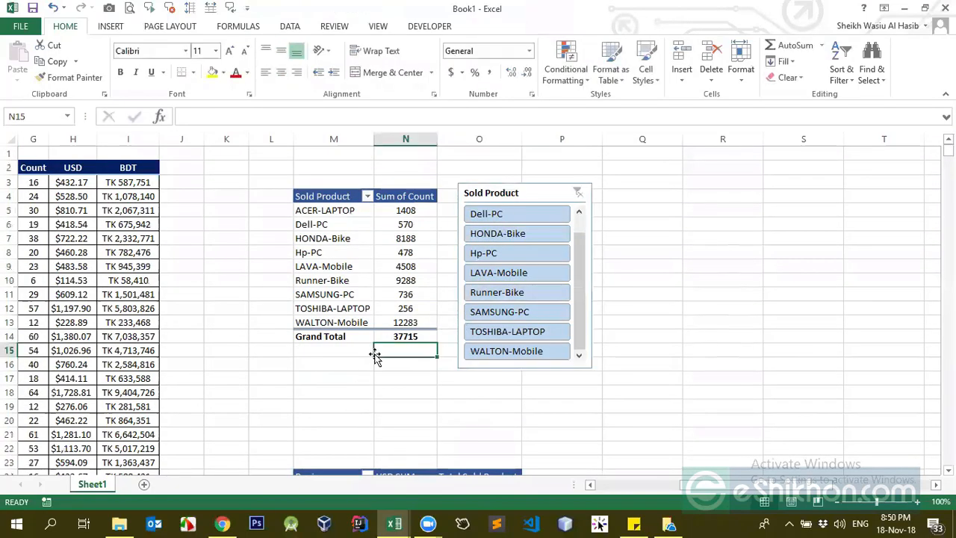
Delete the whole lower Region PivotTable starting at cell M24.
{"action": "scroll", "coordinate": [376, 355], "scroll_direction": "down", "scroll_amount": 4}
{"action": "left_click", "coordinate": [348, 310]}
{"action": "left_click_drag", "start_coordinate": [334, 307], "coordinate": [485, 378]}
{"action": "key", "text": "Delete"}
Copy the entire Sold Product PivotTable with its grand total and paste the copy at cell M20.
{"action": "scroll", "coordinate": [440, 342], "scroll_direction": "up", "scroll_amount": 4}
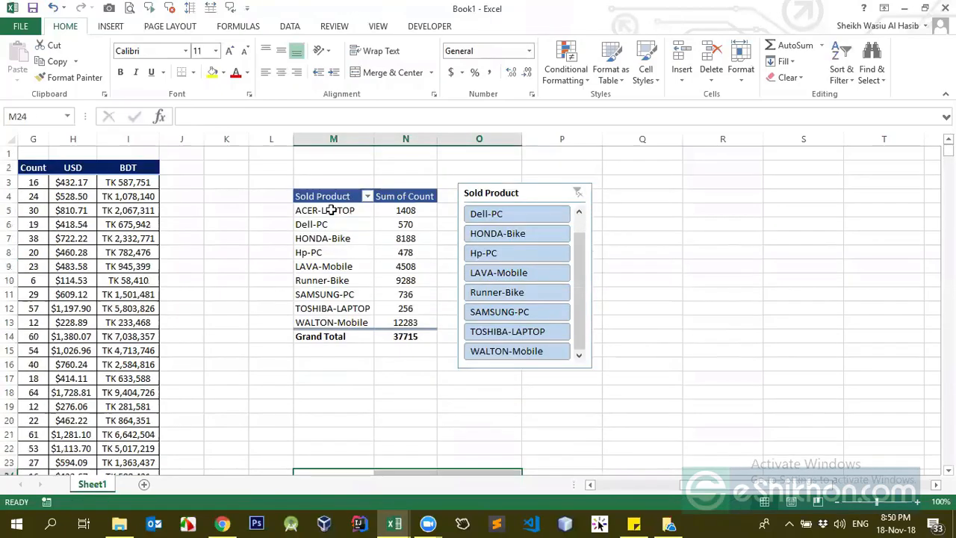
{"action": "left_click_drag", "start_coordinate": [335, 199], "coordinate": [411, 336]}
{"action": "key", "text": "ctrl+c"}
{"action": "left_click", "coordinate": [348, 416]}
{"action": "key", "text": "ctrl+v"}
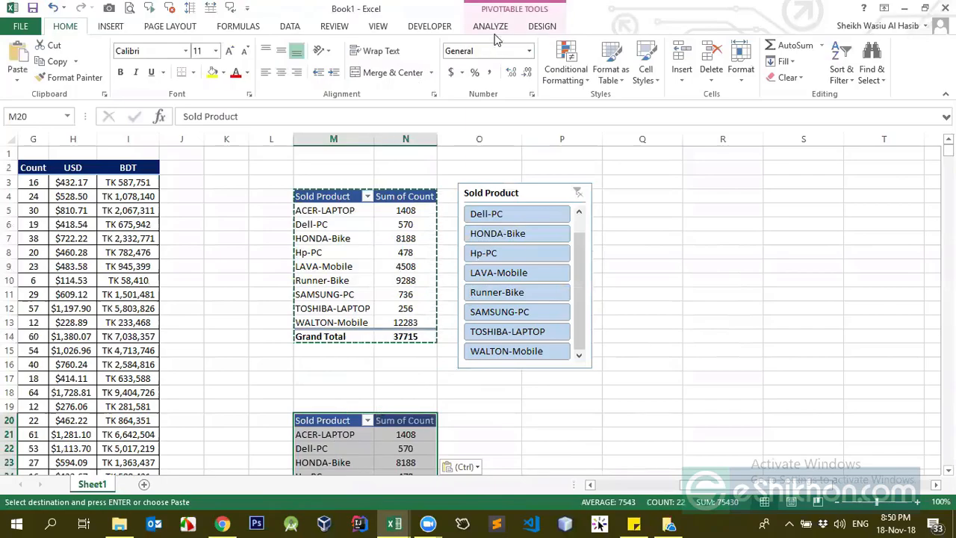
Check the pasted PivotTable's name and the PivotTables listed in the Sold Product slicer's report connections.
{"action": "left_click", "coordinate": [533, 27]}
{"action": "left_click", "coordinate": [506, 28]}
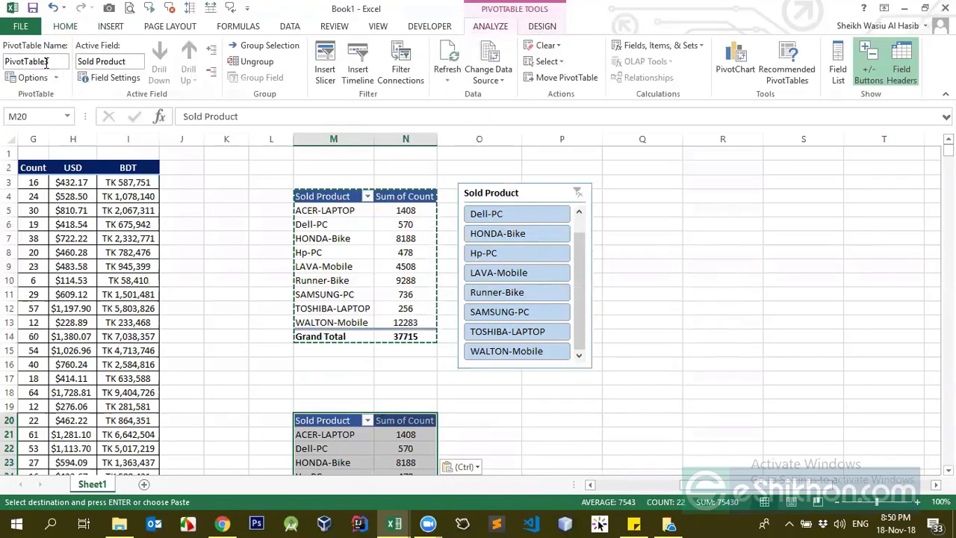
{"action": "left_click", "coordinate": [490, 189]}
{"action": "right_click", "coordinate": [496, 191]}
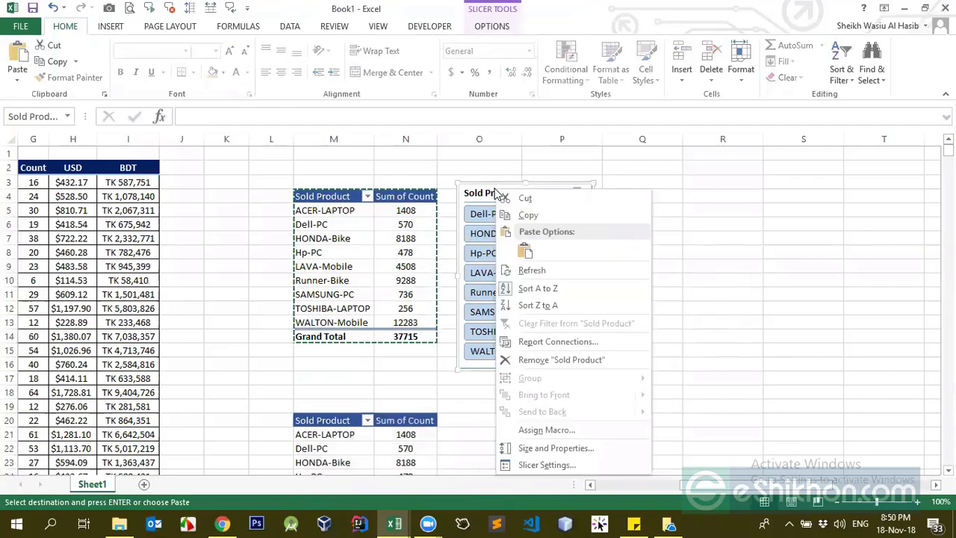
{"action": "left_click", "coordinate": [535, 342]}
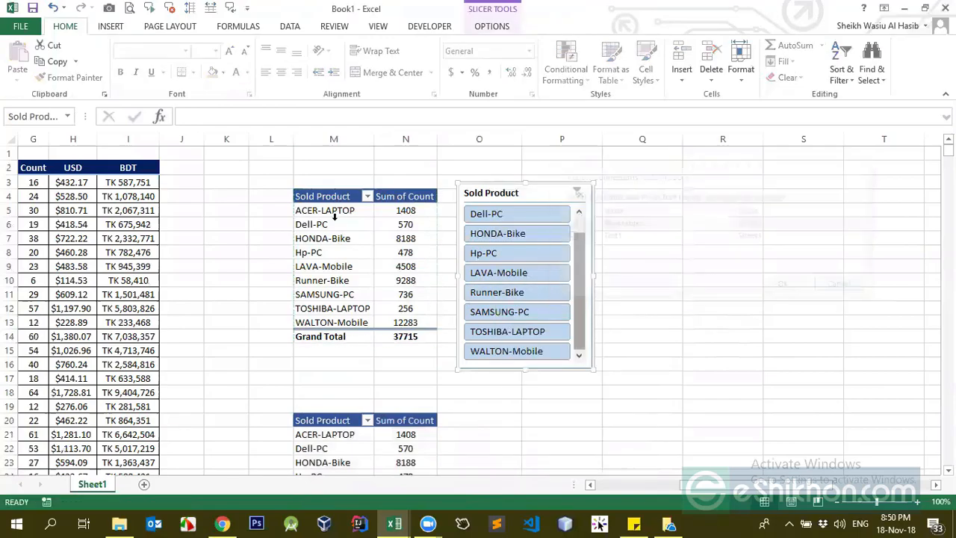
{"action": "left_click", "coordinate": [380, 432]}
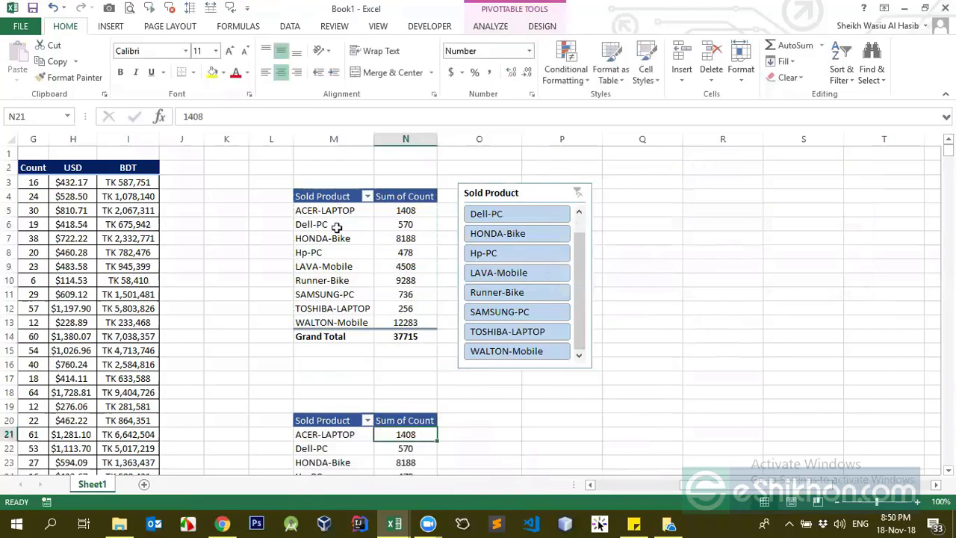
Review the report connections of the Sold Product slicer and close them without changes.
{"action": "left_click_drag", "start_coordinate": [332, 190], "coordinate": [400, 340]}
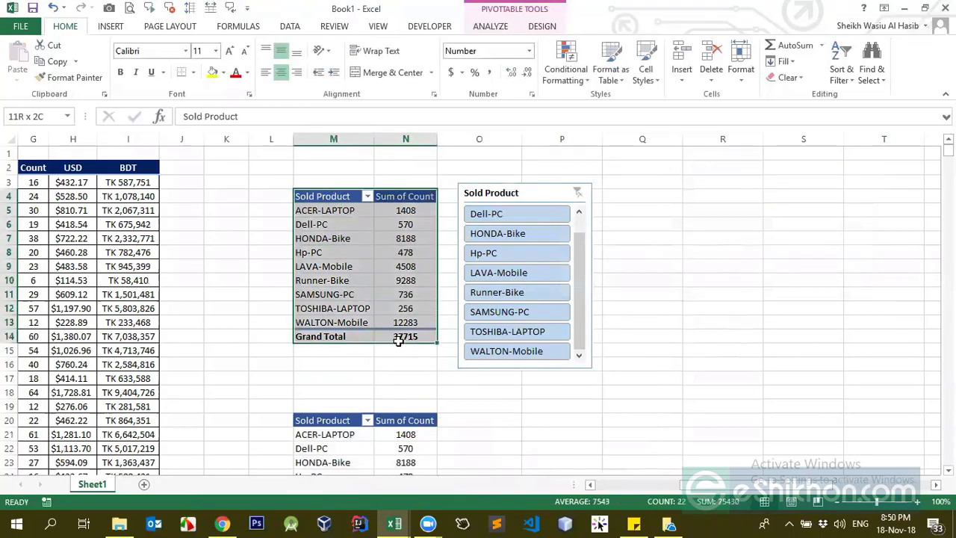
{"action": "left_click", "coordinate": [511, 190]}
{"action": "right_click", "coordinate": [513, 193]}
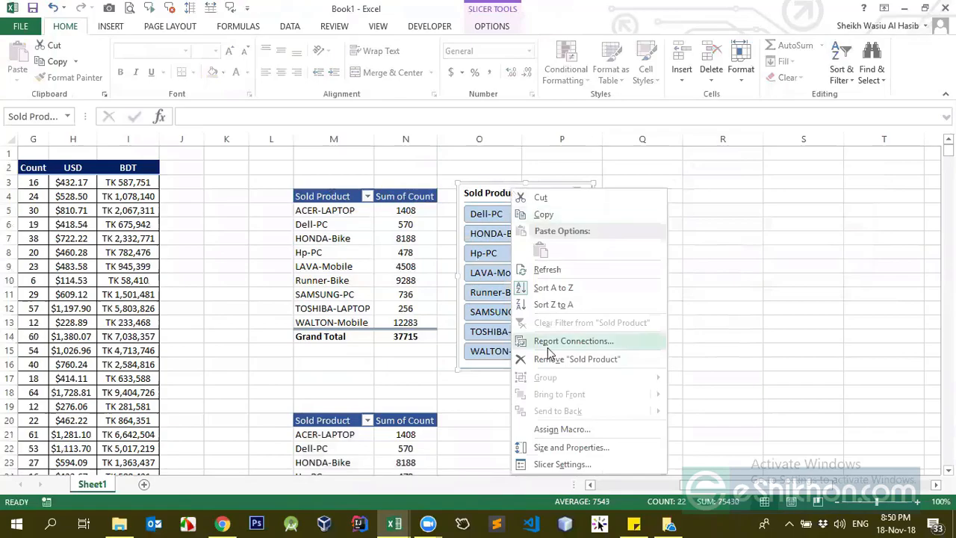
{"action": "left_click", "coordinate": [553, 341]}
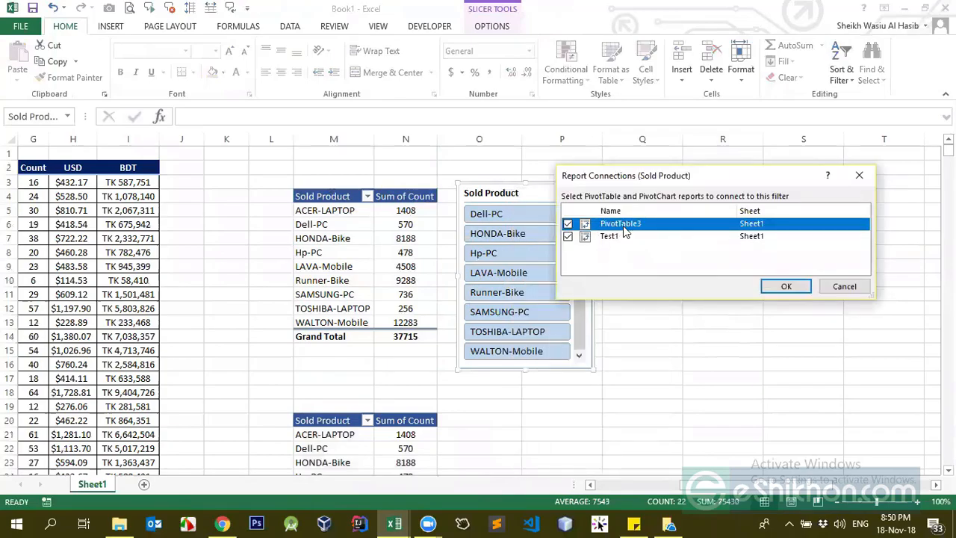
{"action": "left_click", "coordinate": [833, 289]}
Rename the PivotTable that starts at cell M20 as Test20.
{"action": "left_click", "coordinate": [403, 448]}
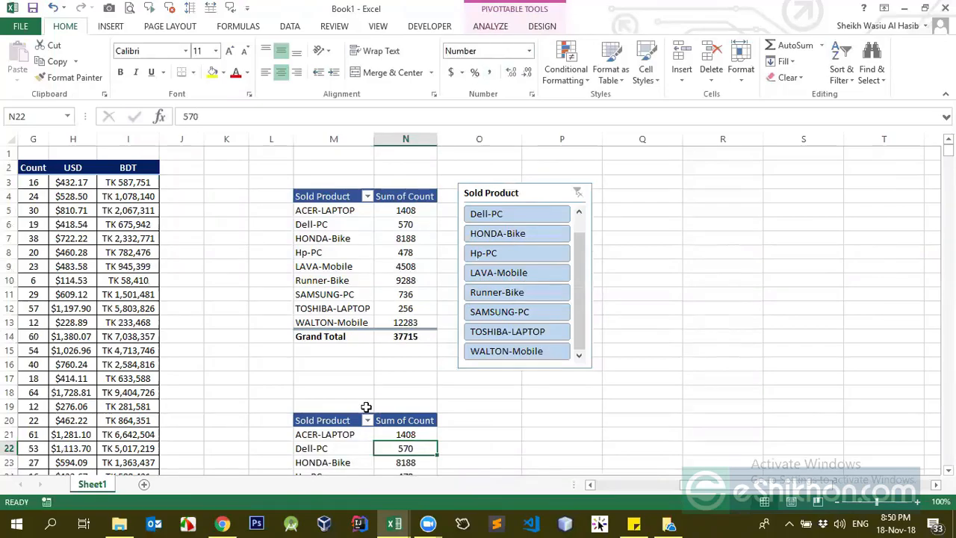
{"action": "left_click", "coordinate": [337, 439]}
{"action": "left_click", "coordinate": [482, 28]}
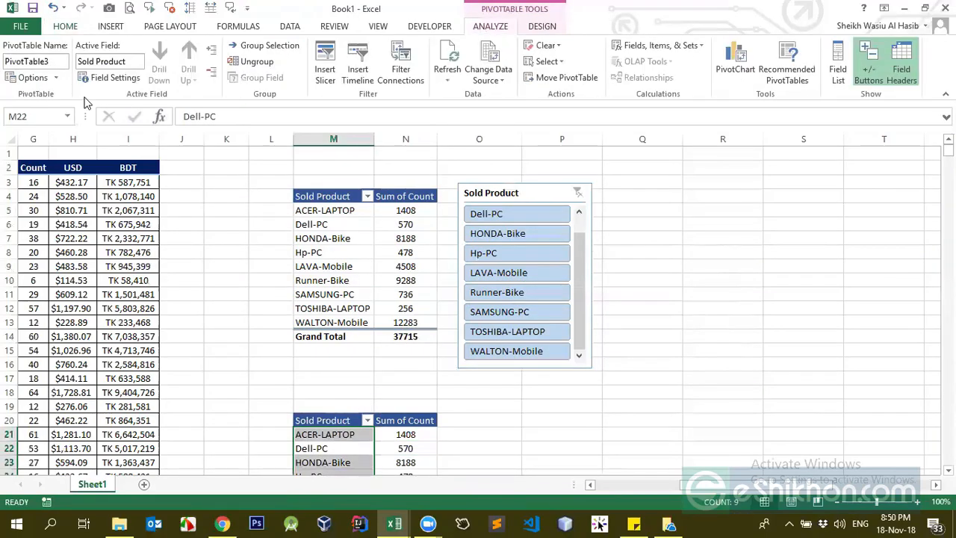
{"action": "left_click_drag", "start_coordinate": [61, 59], "coordinate": [3, 66]}
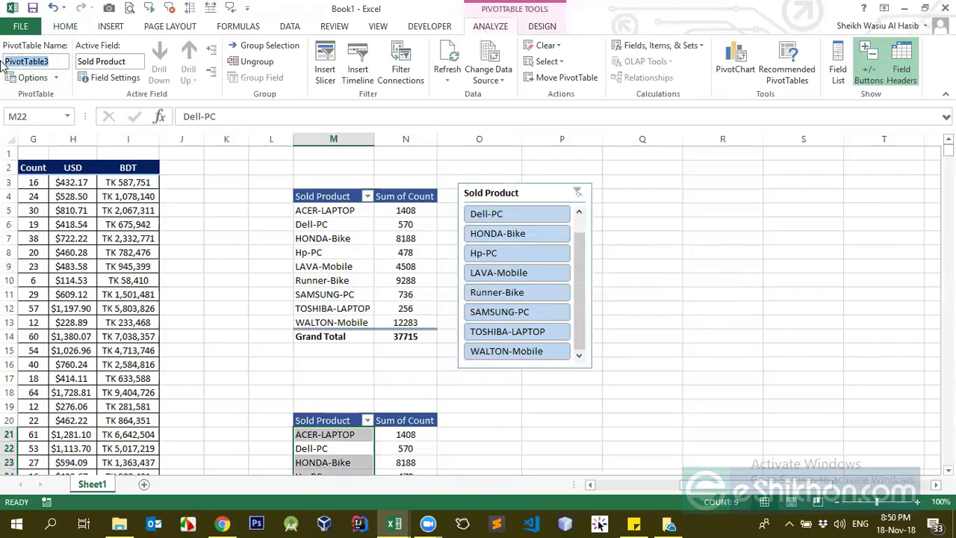
{"action": "type", "text": "Test20"}
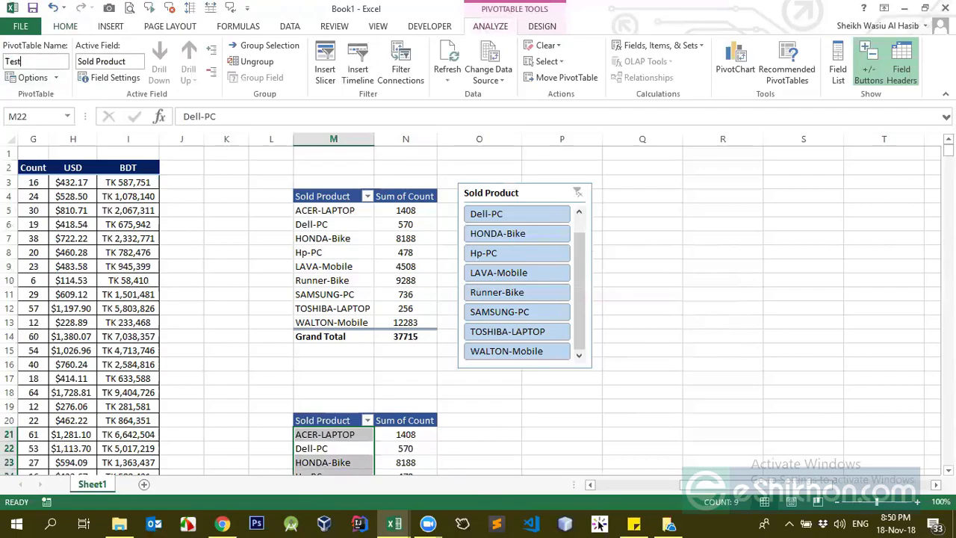
Check the Sold Product slicer's report connections for the Test20 PivotTable and close them without changes.
{"action": "left_click", "coordinate": [497, 194]}
{"action": "right_click", "coordinate": [499, 193]}
{"action": "left_click", "coordinate": [534, 342]}
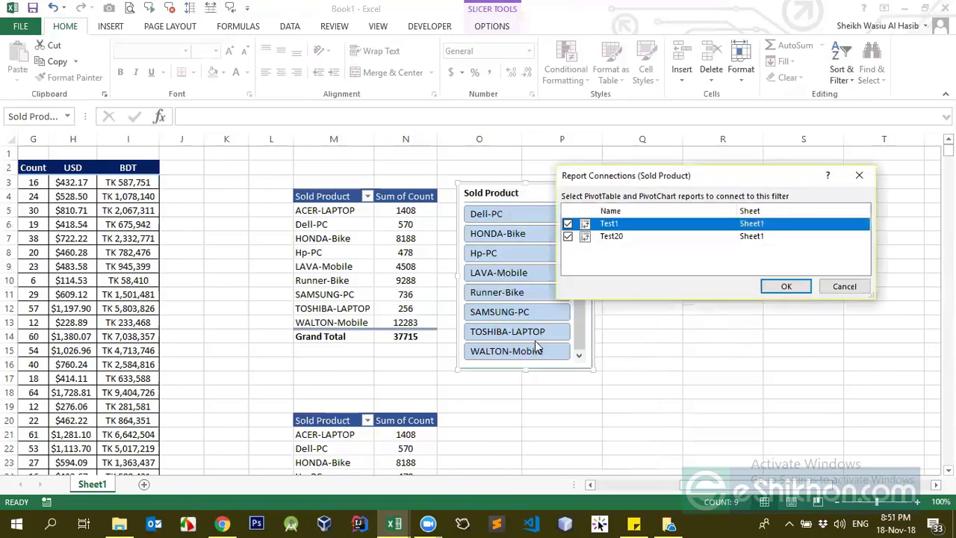
{"action": "left_click", "coordinate": [642, 237]}
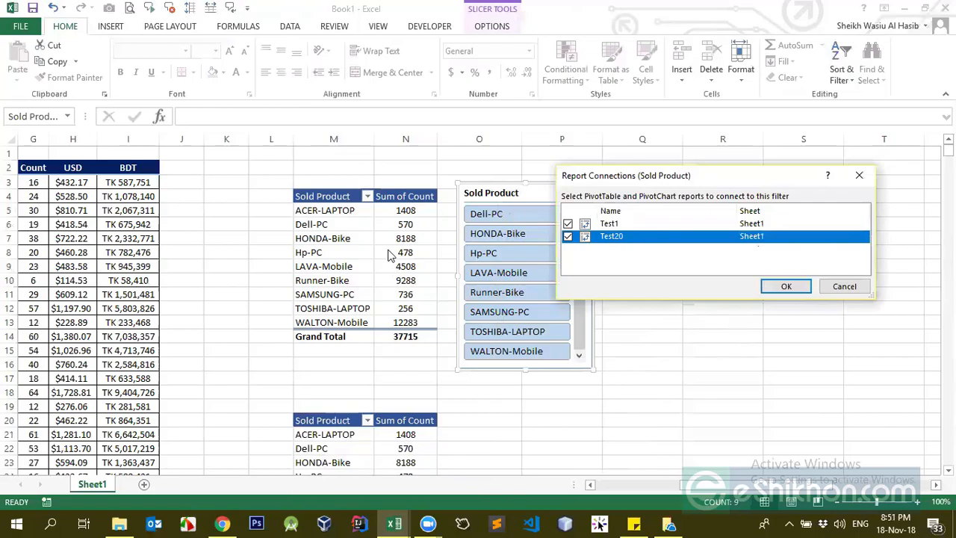
{"action": "left_click", "coordinate": [833, 288]}
Show the field list for the Test20 PivotTable at cell M20.
{"action": "left_click", "coordinate": [403, 434]}
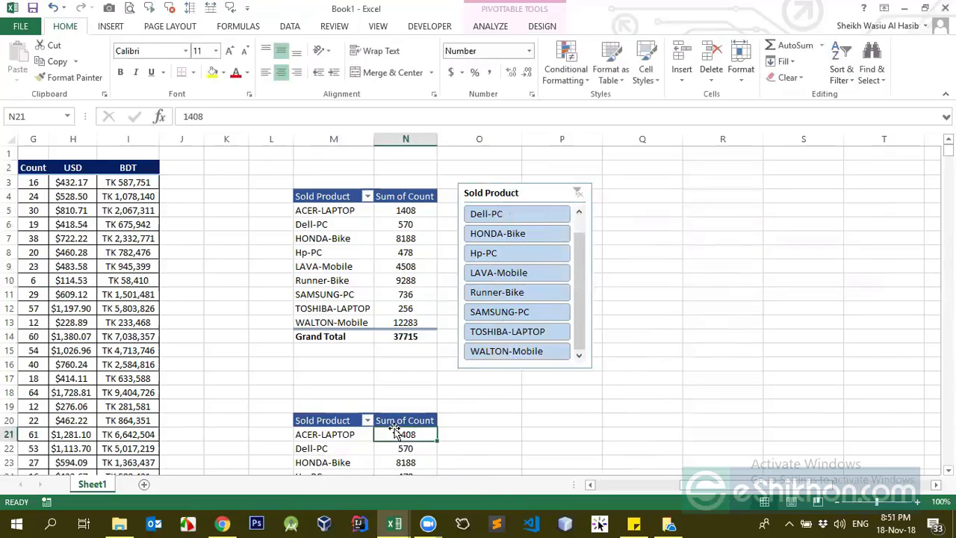
{"action": "scroll", "coordinate": [364, 351], "scroll_direction": "down", "scroll_amount": 3}
{"action": "right_click", "coordinate": [364, 351]}
{"action": "key", "text": "Escape"}
{"action": "scroll", "coordinate": [367, 295], "scroll_direction": "up", "scroll_amount": 3}
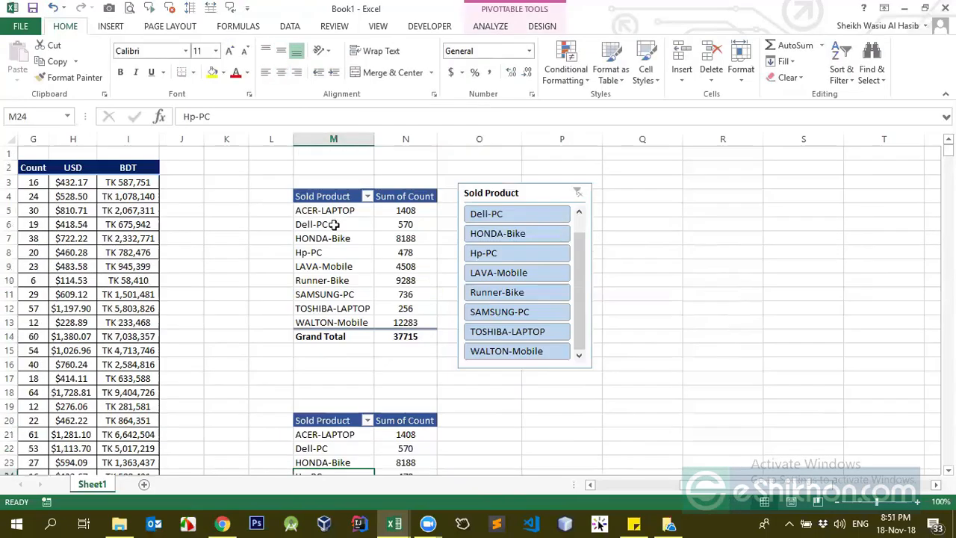
{"action": "scroll", "coordinate": [367, 295], "scroll_direction": "down", "scroll_amount": 2}
{"action": "scroll", "coordinate": [336, 260], "scroll_direction": "up", "scroll_amount": 2}
{"action": "scroll", "coordinate": [321, 343], "scroll_direction": "down", "scroll_amount": 2}
{"action": "scroll", "coordinate": [395, 379], "scroll_direction": "down", "scroll_amount": 1}
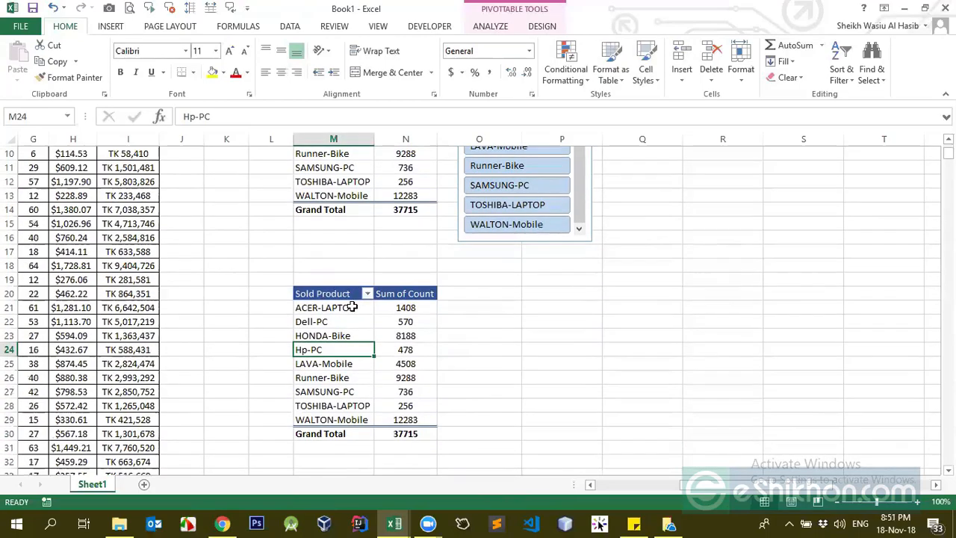
{"action": "right_click", "coordinate": [361, 324]}
{"action": "left_click", "coordinate": [387, 311]}
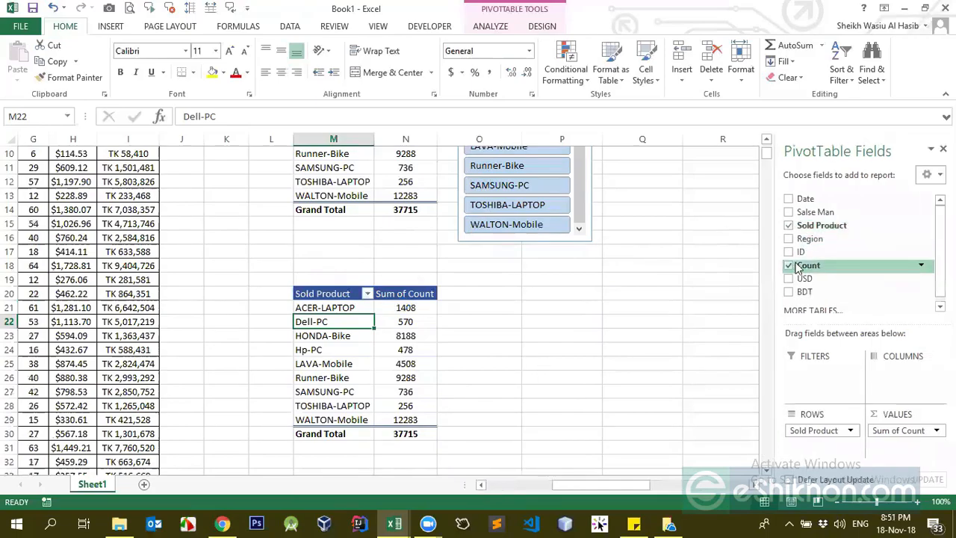
In the Test20 PivotTable, replace Sold Product with Region as the row field and Count with USD as the value field.
{"action": "left_click", "coordinate": [789, 225]}
{"action": "left_click", "coordinate": [789, 238]}
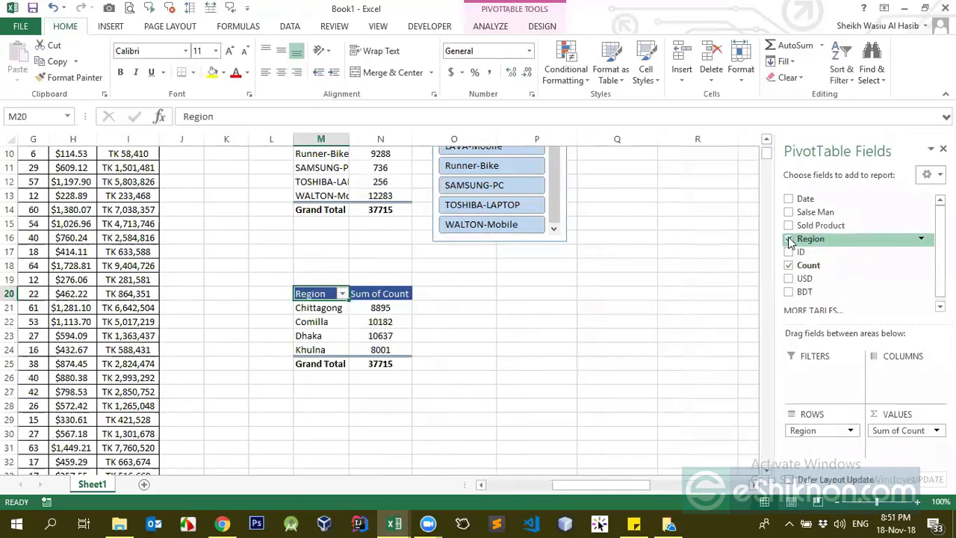
{"action": "left_click", "coordinate": [789, 265]}
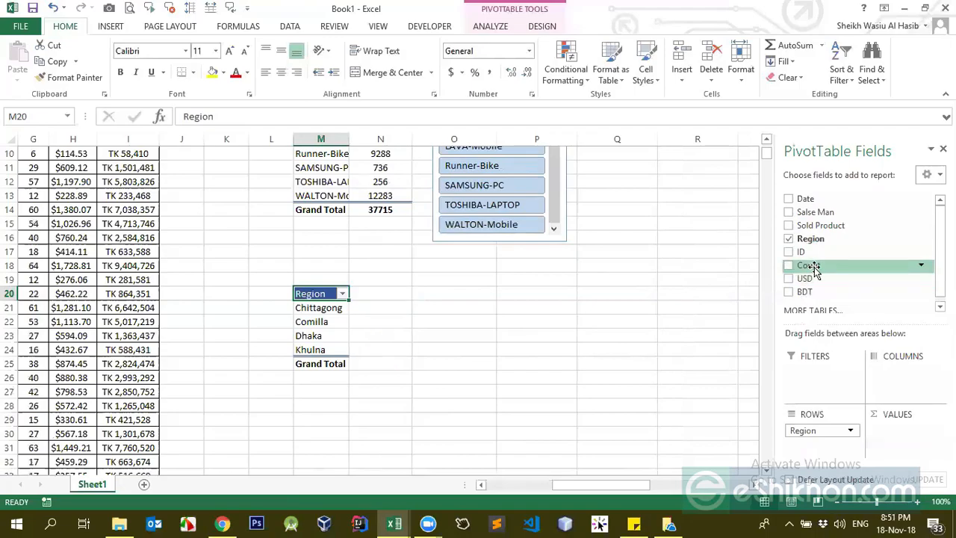
{"action": "left_click_drag", "start_coordinate": [806, 279], "coordinate": [902, 448]}
{"action": "left_click", "coordinate": [365, 322]}
Filter both PivotTables through the slicer by Runner-Bike, Hp-PC, SAMSUNG-PC and finally HONDA-Bike, and view the Region figures.
{"action": "scroll", "coordinate": [379, 297], "scroll_direction": "up", "scroll_amount": 2}
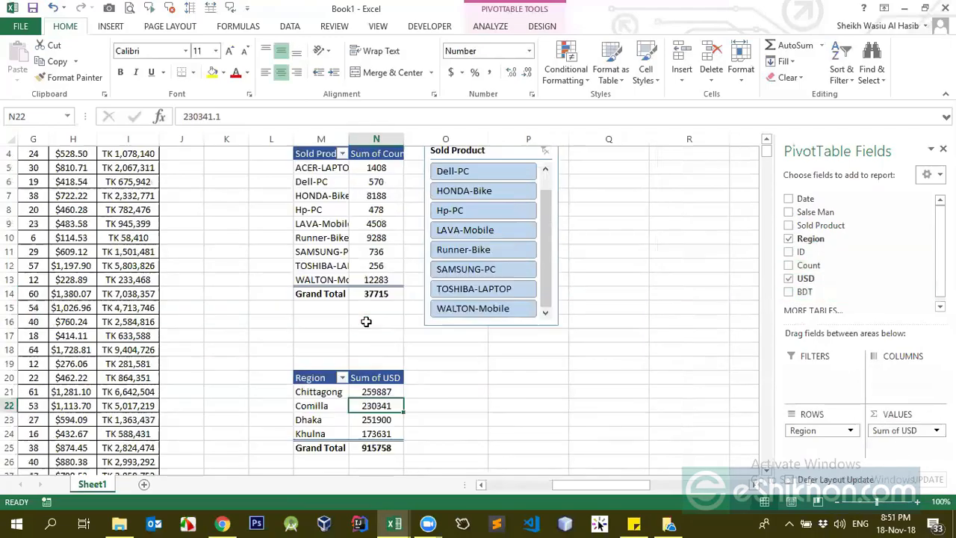
{"action": "left_click", "coordinate": [443, 252]}
{"action": "left_click", "coordinate": [455, 214]}
{"action": "left_click", "coordinate": [465, 272]}
{"action": "left_click", "coordinate": [453, 250]}
{"action": "left_click", "coordinate": [478, 211]}
{"action": "left_click", "coordinate": [468, 192]}
{"action": "scroll", "coordinate": [373, 224], "scroll_direction": "up", "scroll_amount": 1}
{"action": "scroll", "coordinate": [384, 303], "scroll_direction": "down", "scroll_amount": 2}
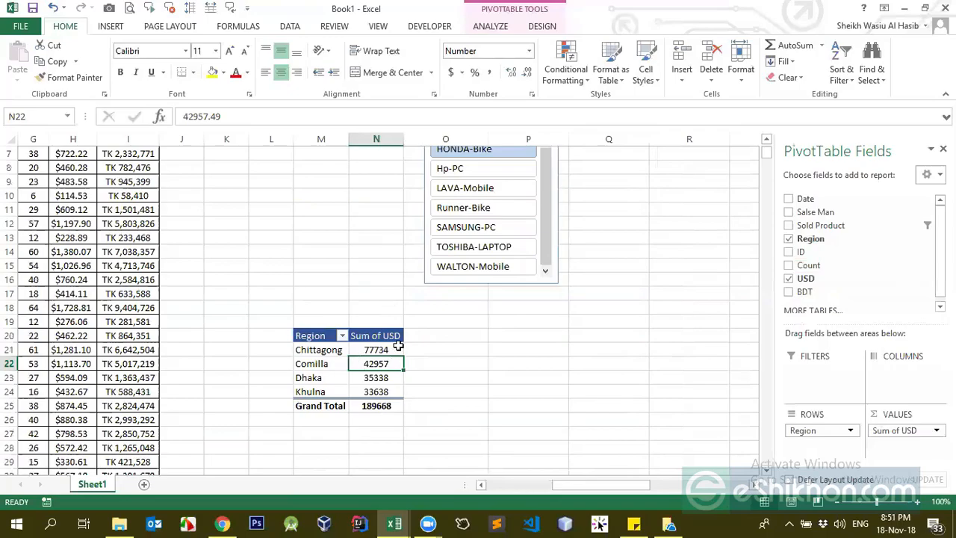
Filter the PivotTables by Runner-Bike, SAMSUNG-PC and Hp-PC in turn, and clear the slicer filter.
{"action": "scroll", "coordinate": [398, 346], "scroll_direction": "up", "scroll_amount": 2}
{"action": "left_click", "coordinate": [463, 292]}
{"action": "left_click", "coordinate": [465, 311]}
{"action": "left_click", "coordinate": [450, 252]}
{"action": "left_click", "coordinate": [544, 191]}
{"action": "right_click", "coordinate": [487, 193]}
{"action": "left_click", "coordinate": [463, 194]}
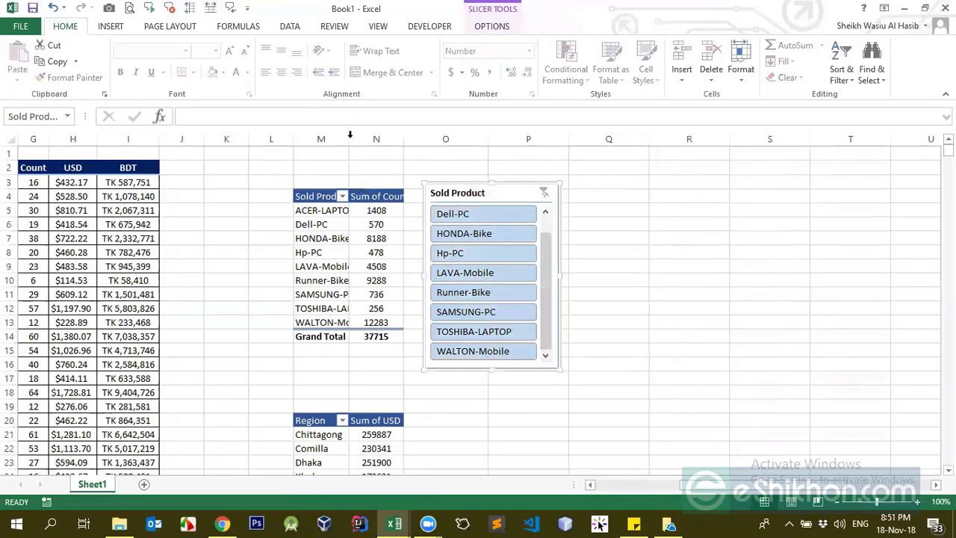
Autofit columns M and N to the PivotTable contents.
{"action": "double_click", "coordinate": [349, 137]}
{"action": "left_click_drag", "start_coordinate": [340, 212], "coordinate": [342, 304]}
{"action": "double_click", "coordinate": [427, 139]}
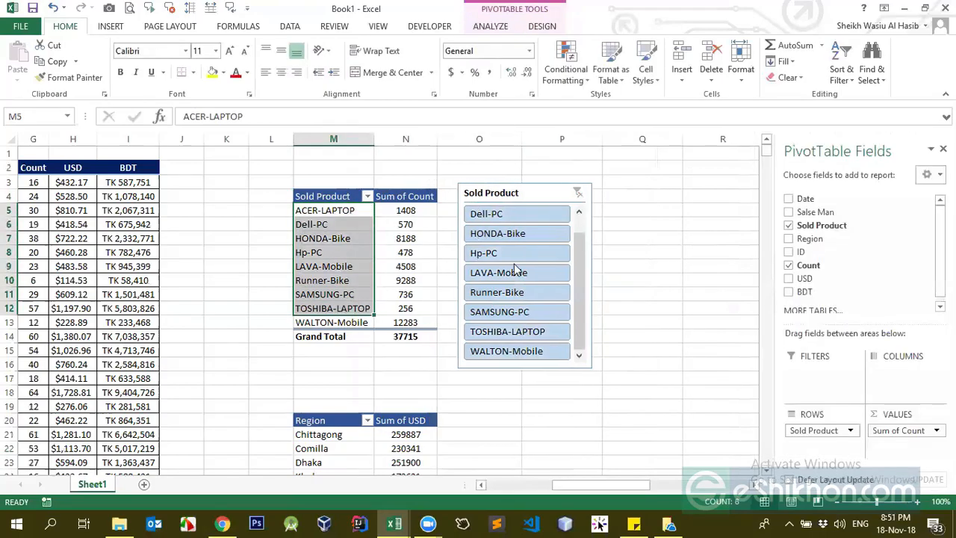
Filter the PivotTables by HONDA-Bike through the slicer to inspect the Region amounts, and clear the filter.
{"action": "left_click", "coordinate": [504, 233]}
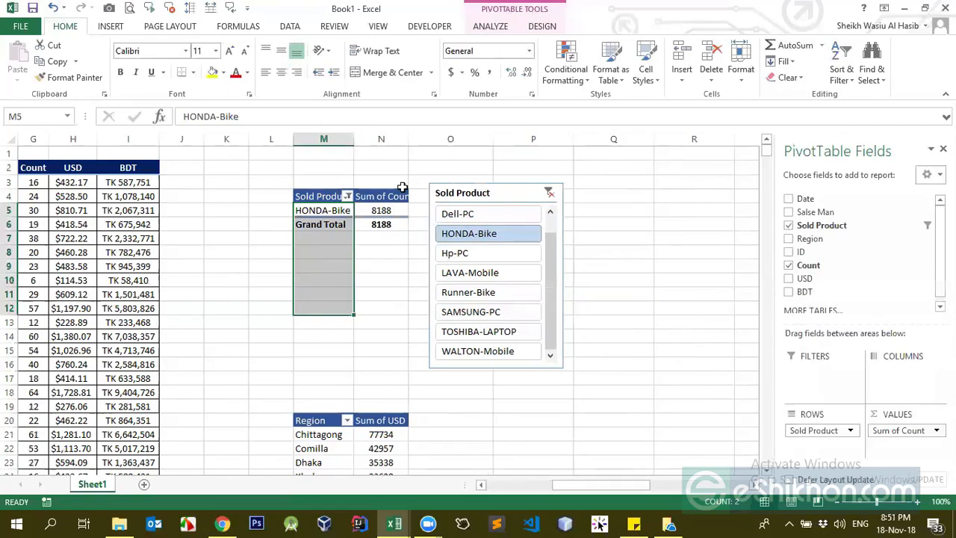
{"action": "left_click", "coordinate": [390, 209]}
{"action": "double_click", "coordinate": [409, 139]}
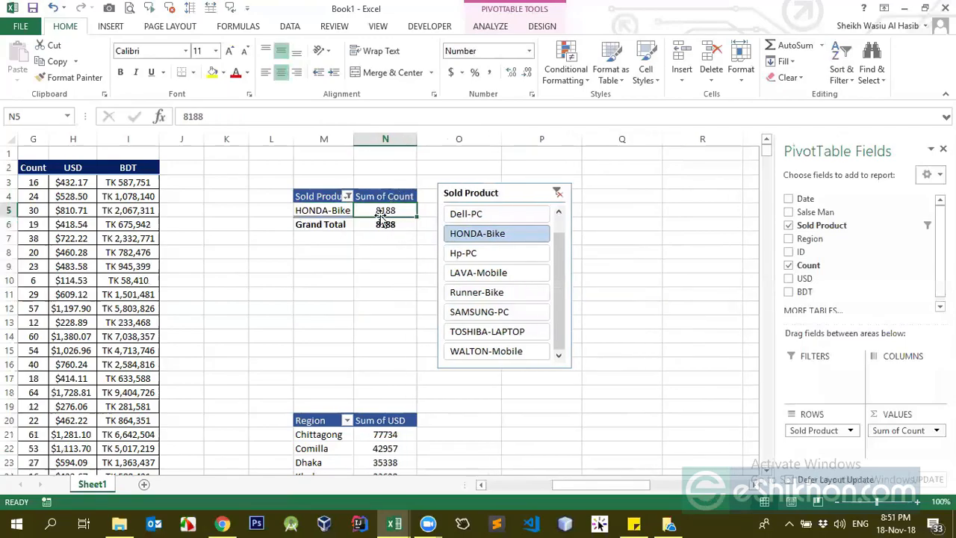
{"action": "scroll", "coordinate": [374, 321], "scroll_direction": "down", "scroll_amount": 2}
{"action": "left_click", "coordinate": [321, 351]}
{"action": "left_click_drag", "start_coordinate": [321, 351], "coordinate": [362, 392]}
{"action": "scroll", "coordinate": [336, 403], "scroll_direction": "up", "scroll_amount": 2}
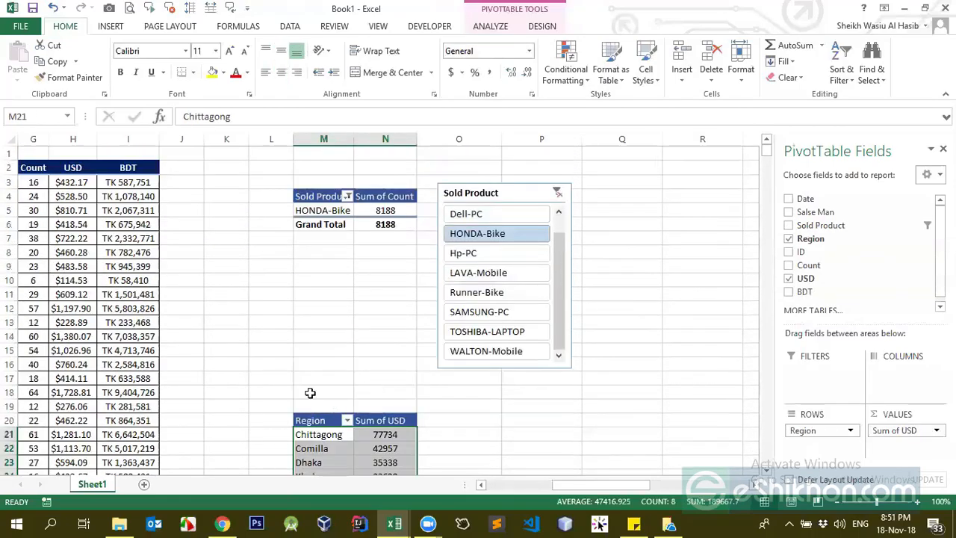
{"action": "left_click", "coordinate": [555, 194]}
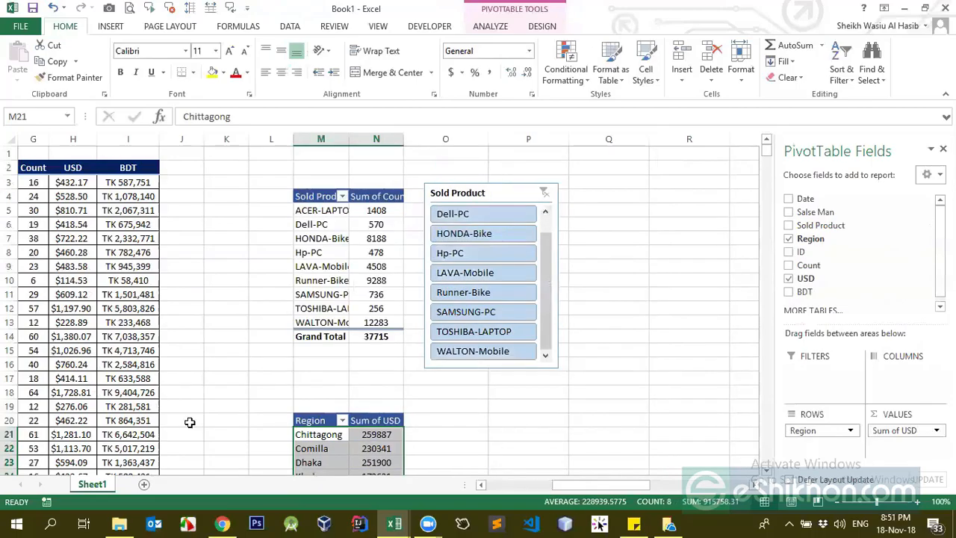
Move the Region PivotTable to cell P4 and place the Sold Product slicer on the other side of the Sold Product PivotTable.
{"action": "double_click", "coordinate": [349, 139]}
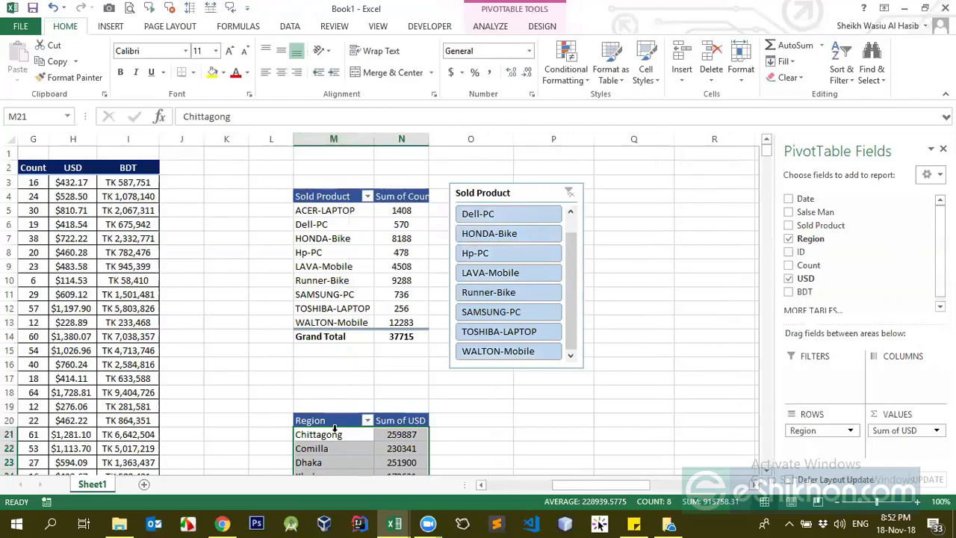
{"action": "left_click_drag", "start_coordinate": [331, 421], "coordinate": [423, 442]}
{"action": "key", "text": "ctrl+c"}
{"action": "left_click_drag", "start_coordinate": [499, 156], "coordinate": [178, 200]}
{"action": "left_click", "coordinate": [550, 170]}
{"action": "key", "text": "ctrl+v"}
{"action": "double_click", "coordinate": [593, 139]}
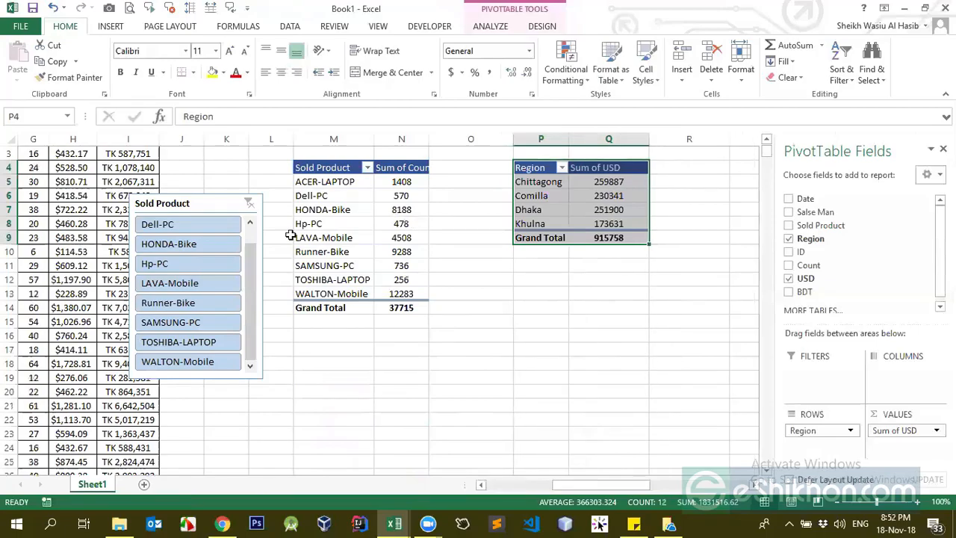
Filter the PivotTables by HONDA-Bike, Runner-Bike, SAMSUNG-PC and LAVA-Mobile one after another, and clear the slicer filter.
{"action": "left_click", "coordinate": [218, 245]}
{"action": "left_click", "coordinate": [190, 302]}
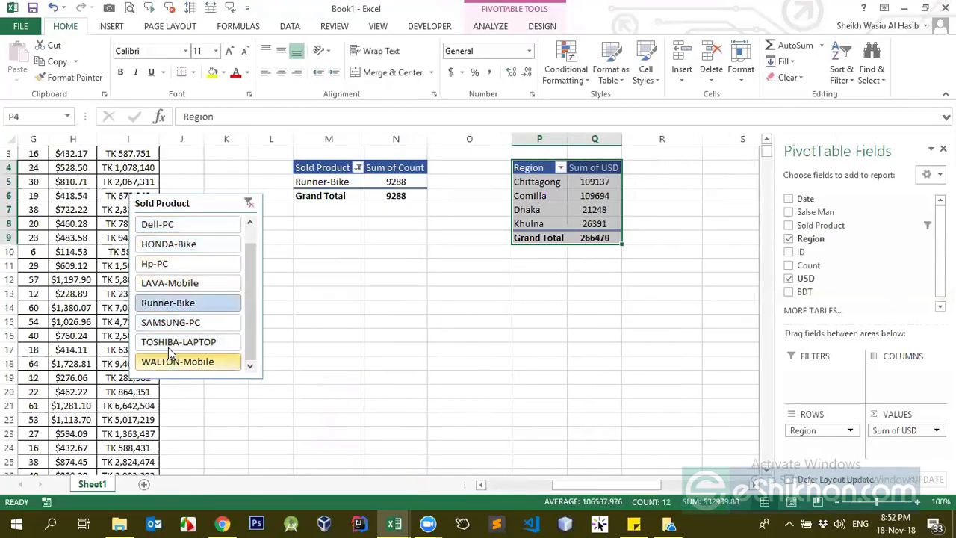
{"action": "left_click", "coordinate": [185, 322]}
{"action": "left_click", "coordinate": [187, 283]}
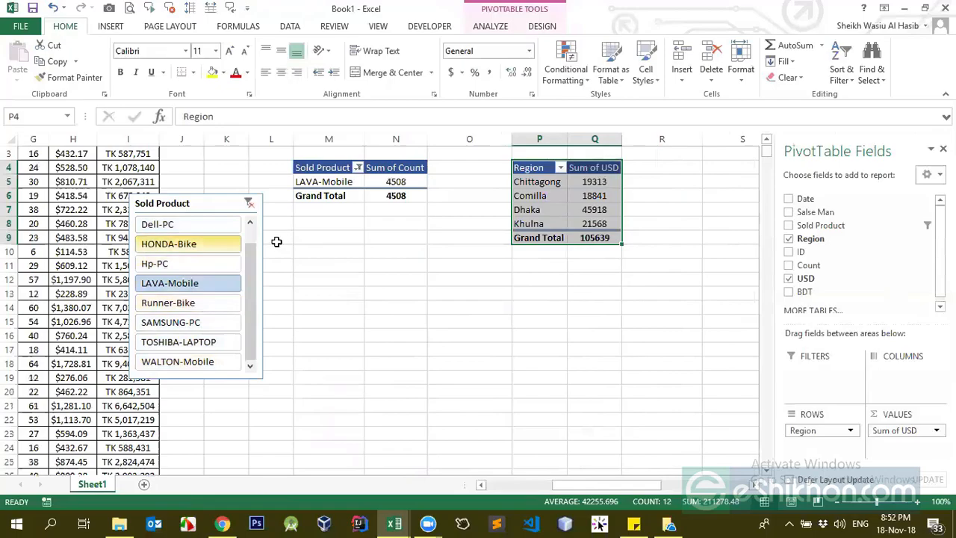
{"action": "left_click", "coordinate": [249, 202]}
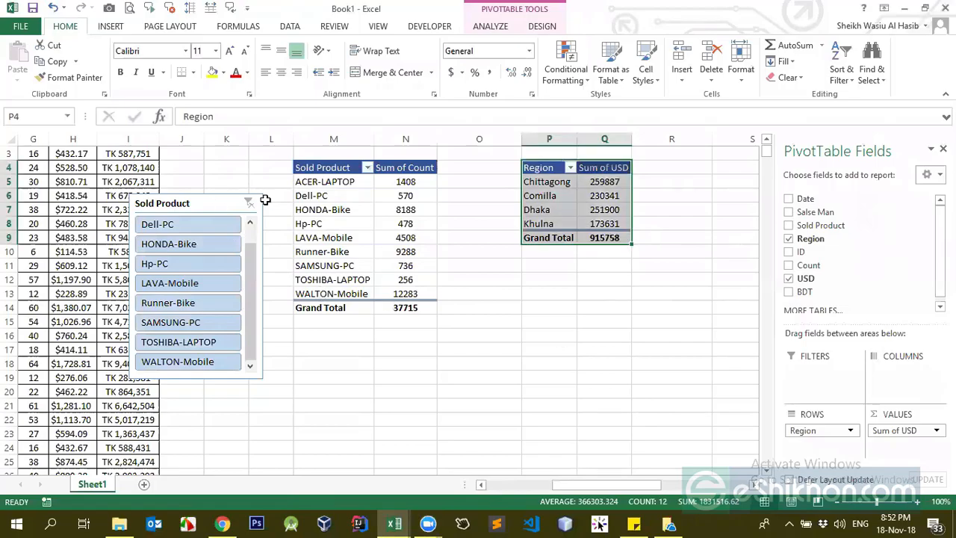
Move the Sold Product slicer over columns J to L, directly beside the Sold Product PivotTable, and select a Region PivotTable value.
{"action": "left_click_drag", "start_coordinate": [224, 204], "coordinate": [253, 170]}
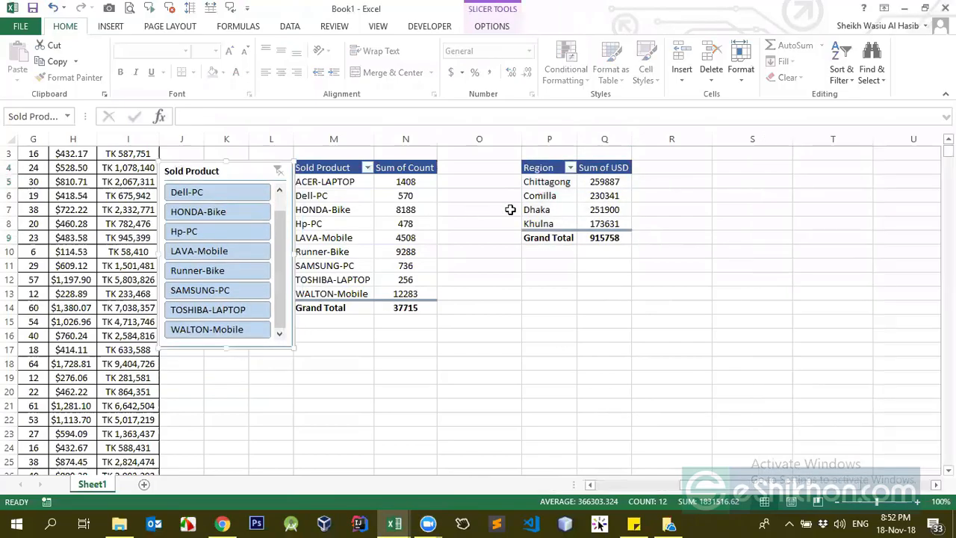
{"action": "left_click", "coordinate": [539, 209]}
{"action": "left_click", "coordinate": [604, 196]}
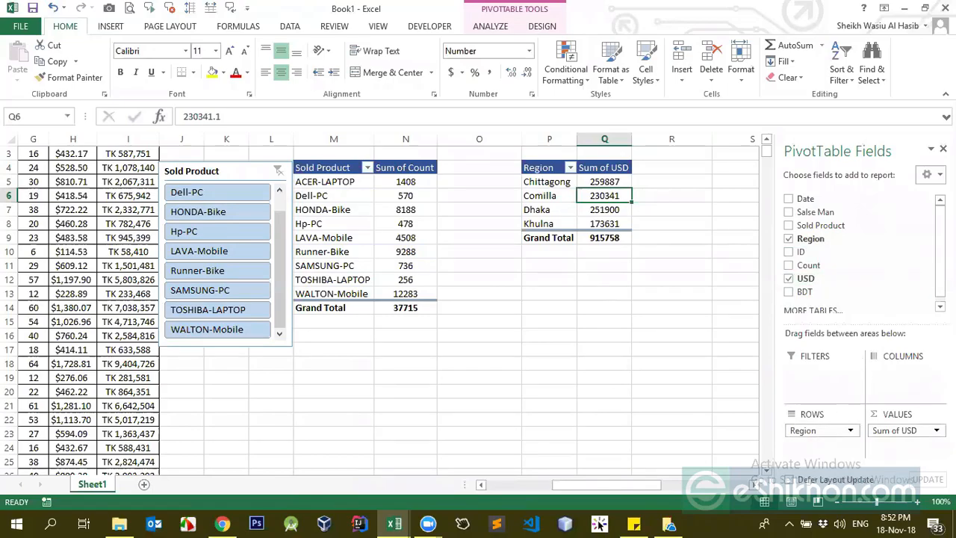
Examine the region names and their Sum of USD values in the Region PivotTable.
{"action": "left_click_drag", "start_coordinate": [555, 195], "coordinate": [556, 223]}
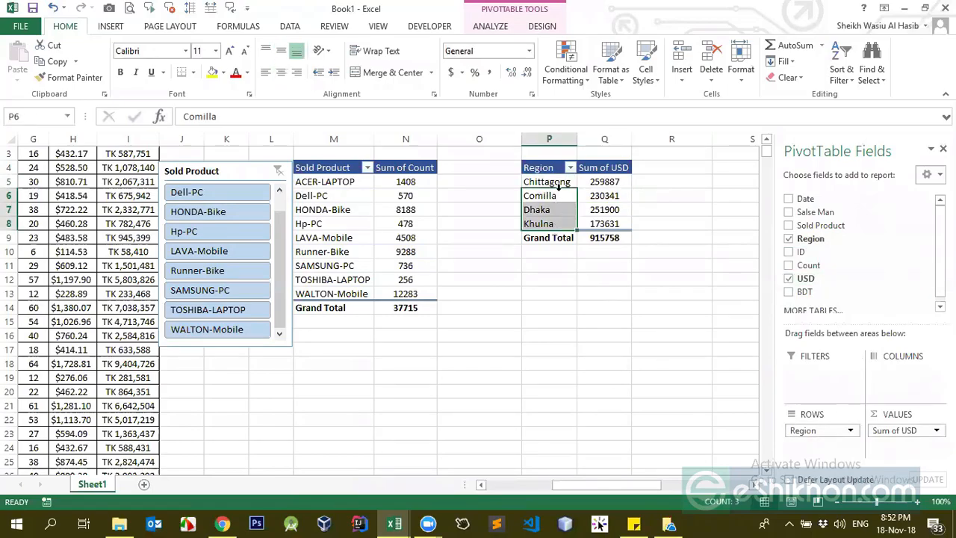
{"action": "left_click_drag", "start_coordinate": [559, 182], "coordinate": [553, 221]}
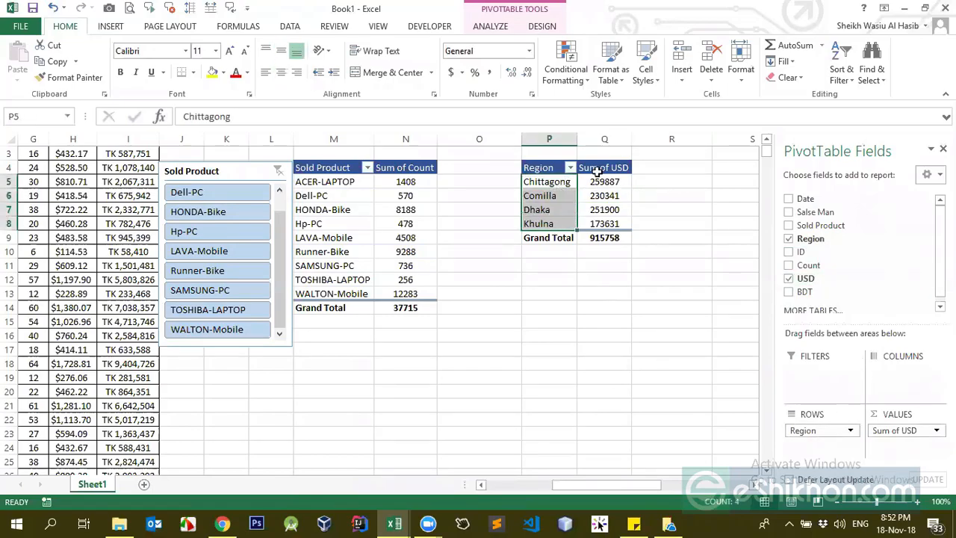
{"action": "left_click", "coordinate": [622, 167]}
{"action": "left_click_drag", "start_coordinate": [550, 181], "coordinate": [551, 222]}
{"action": "left_click_drag", "start_coordinate": [553, 181], "coordinate": [551, 209]}
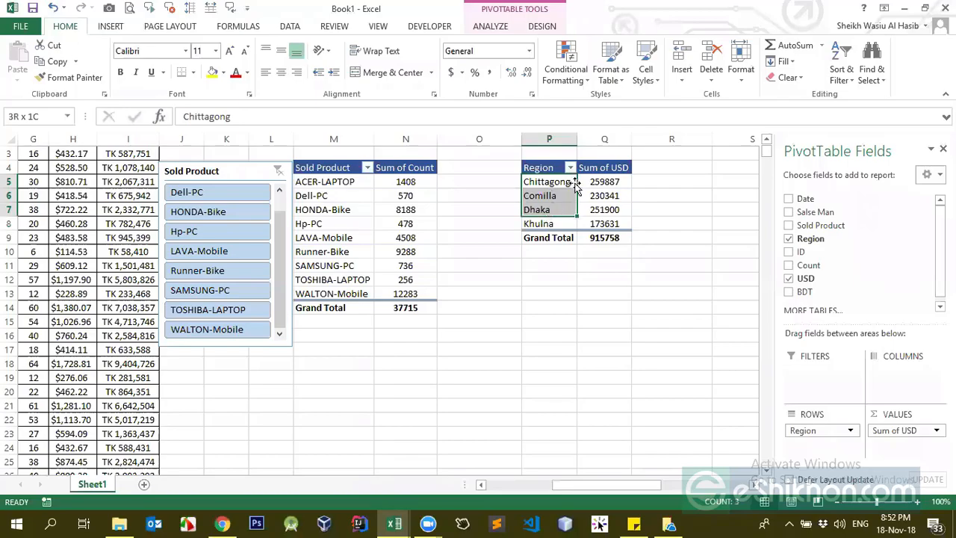
{"action": "left_click_drag", "start_coordinate": [594, 170], "coordinate": [711, 168]}
{"action": "left_click_drag", "start_coordinate": [547, 182], "coordinate": [544, 222]}
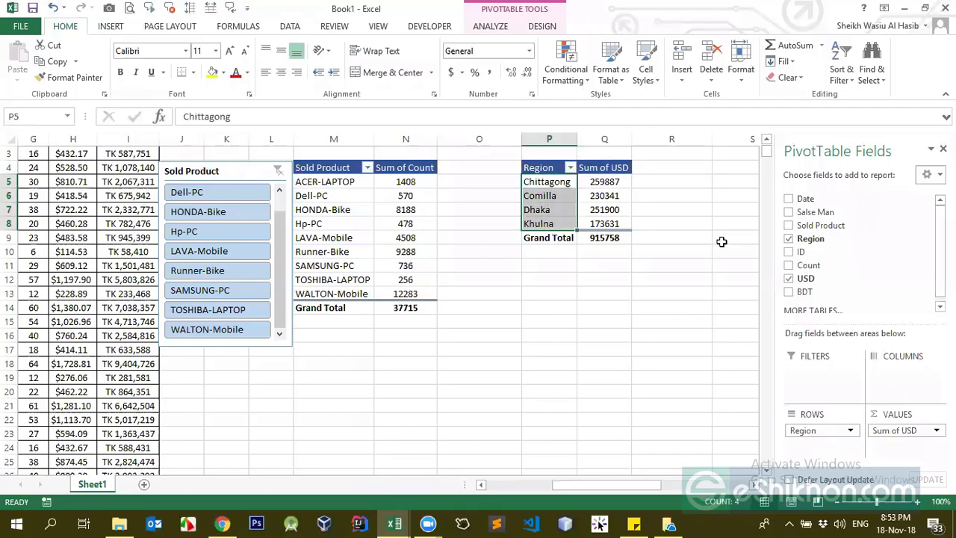
{"action": "left_click_drag", "start_coordinate": [604, 186], "coordinate": [636, 220]}
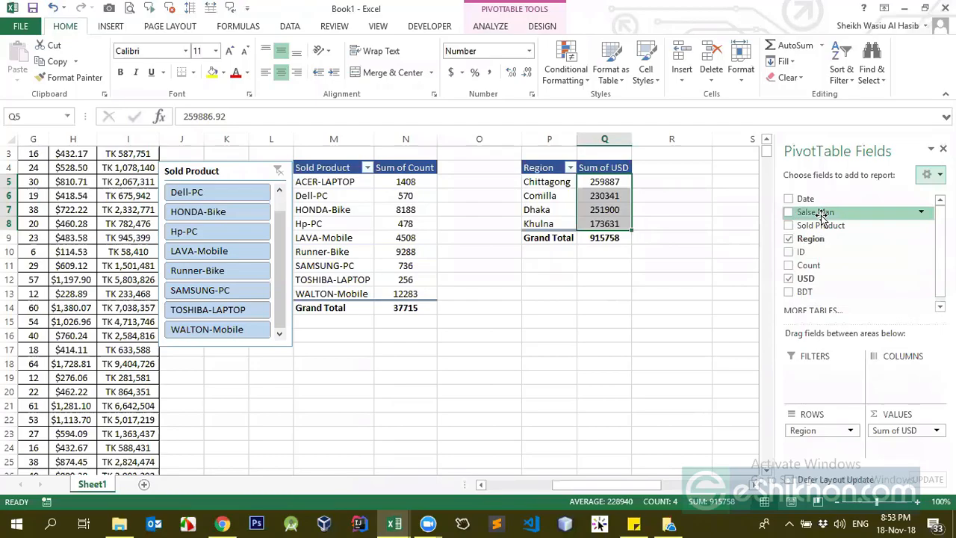
Add the Salse Man field as a report filter to the Region PivotTable.
{"action": "left_click_drag", "start_coordinate": [822, 213], "coordinate": [835, 415]}
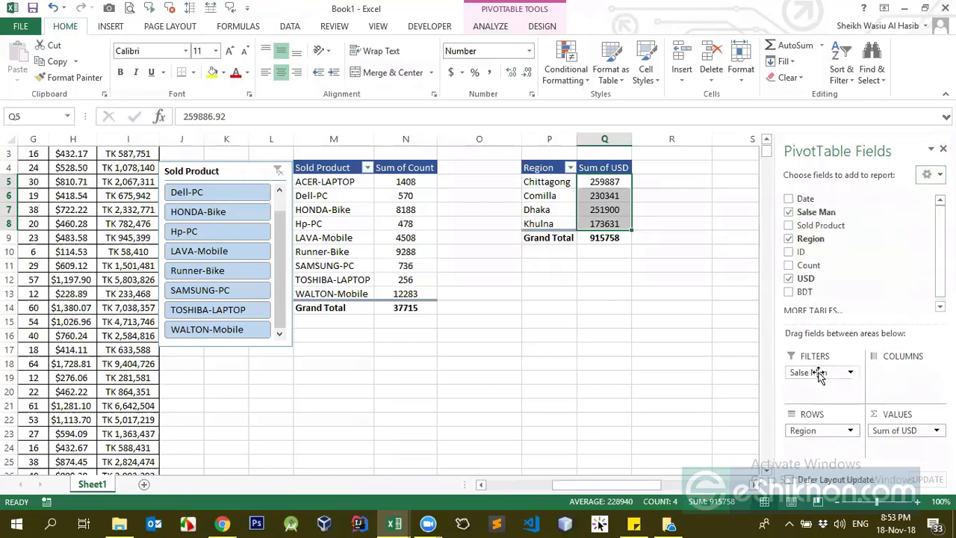
{"action": "left_click", "coordinate": [422, 221]}
{"action": "scroll", "coordinate": [581, 175], "scroll_direction": "up", "scroll_amount": 1}
Examine the Salse Man filter's item list with multiple selection enabled, and cancel without filtering.
{"action": "left_click", "coordinate": [624, 168]}
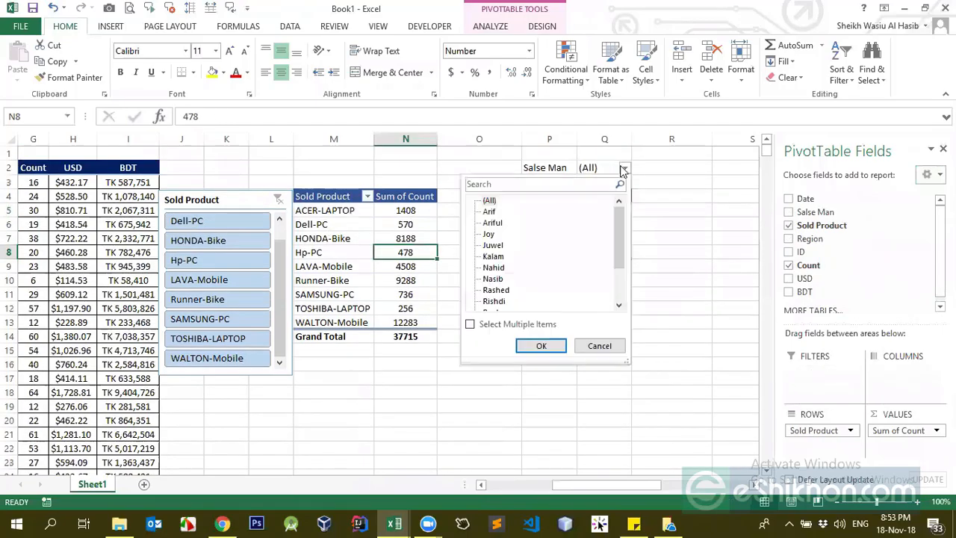
{"action": "left_click_drag", "start_coordinate": [620, 234], "coordinate": [619, 264]}
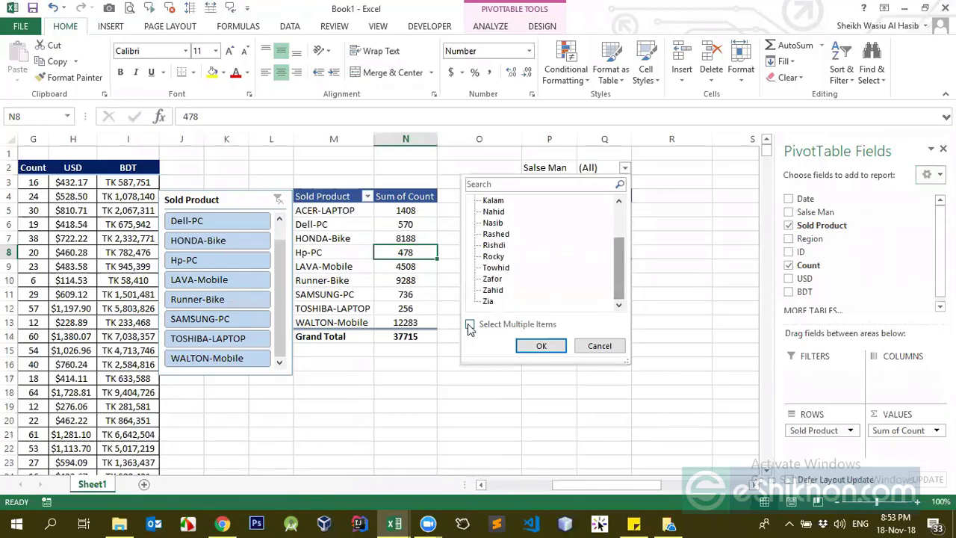
{"action": "left_click", "coordinate": [470, 326]}
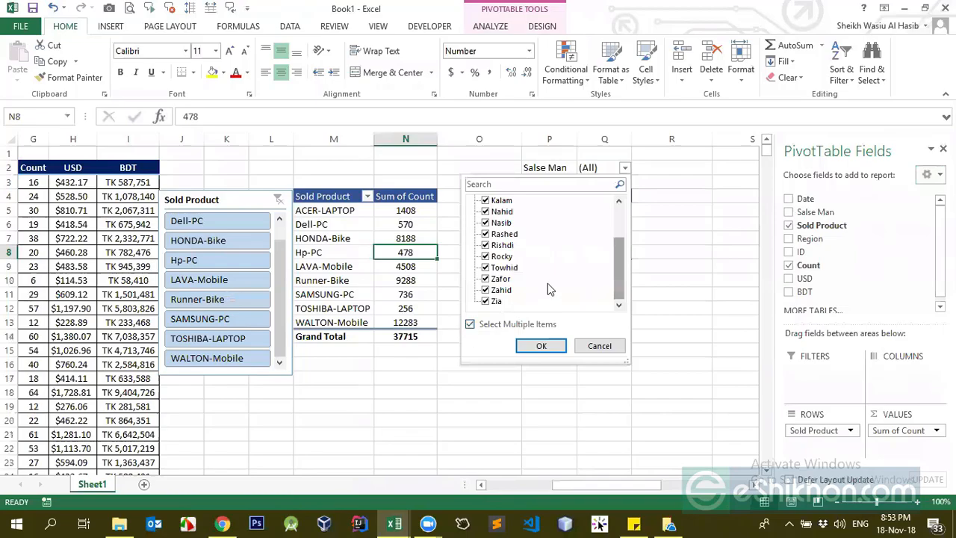
{"action": "scroll", "coordinate": [619, 267], "scroll_direction": "up", "scroll_amount": 1}
{"action": "left_click", "coordinate": [601, 345]}
Generate a separate report filter page for each Salse Man item from the Region PivotTable.
{"action": "left_click", "coordinate": [541, 27]}
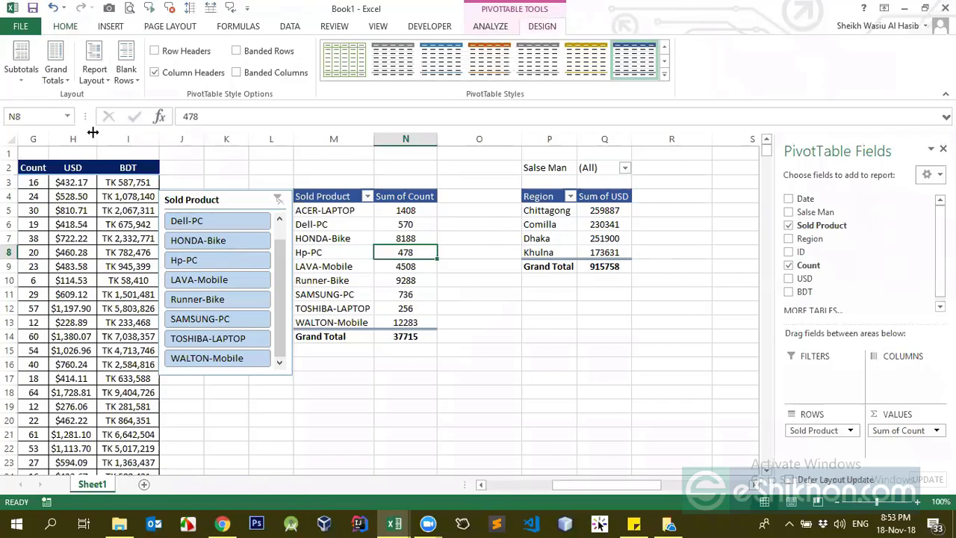
{"action": "left_click", "coordinate": [490, 27]}
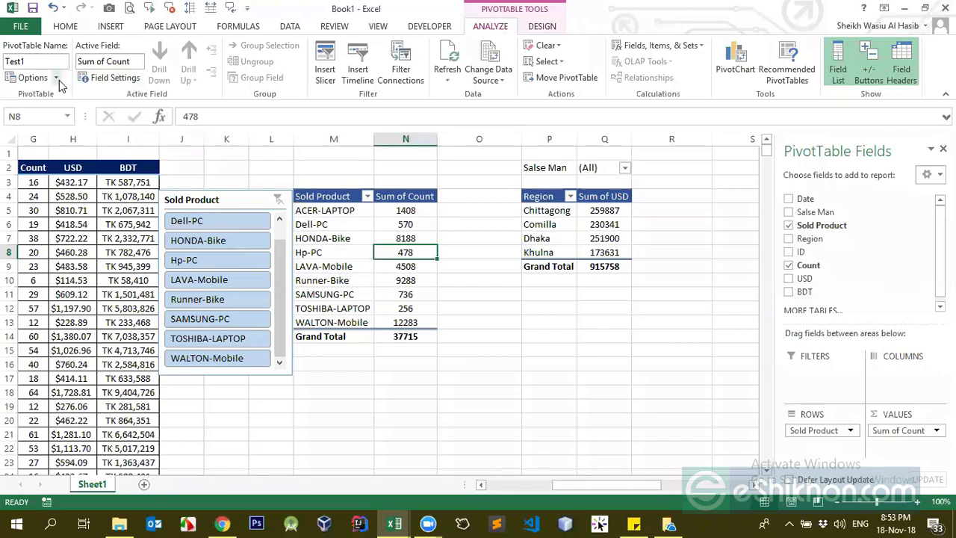
{"action": "left_click", "coordinate": [550, 211]}
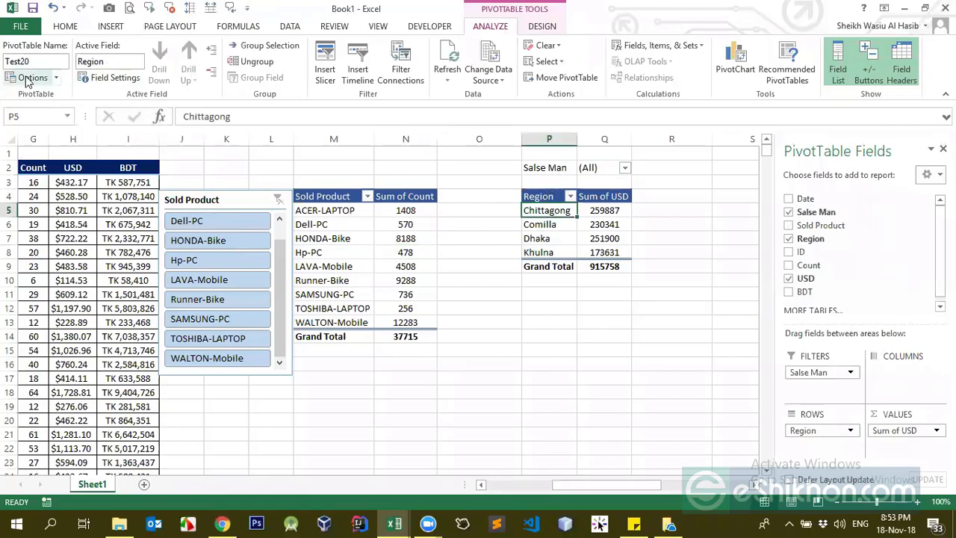
{"action": "left_click", "coordinate": [57, 77]}
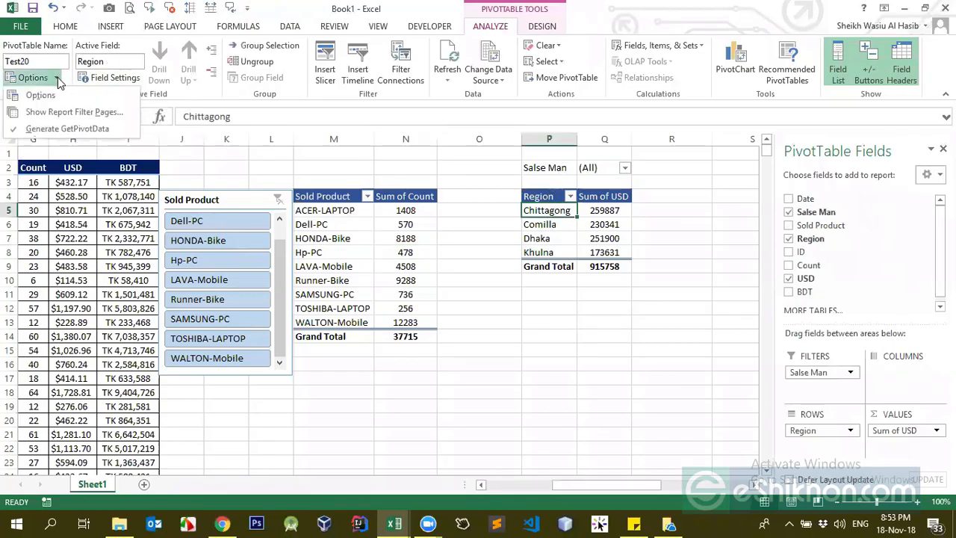
{"action": "left_click", "coordinate": [62, 113]}
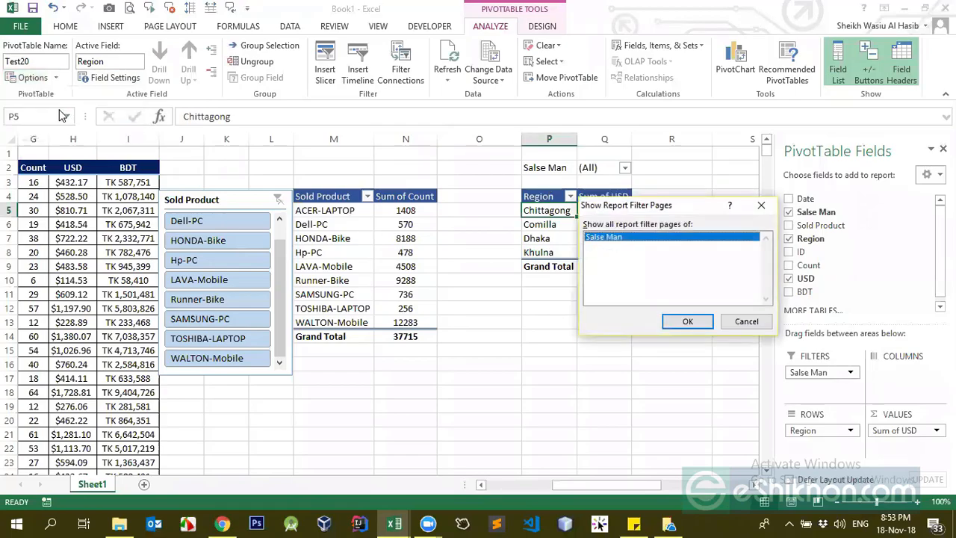
{"action": "left_click", "coordinate": [688, 323]}
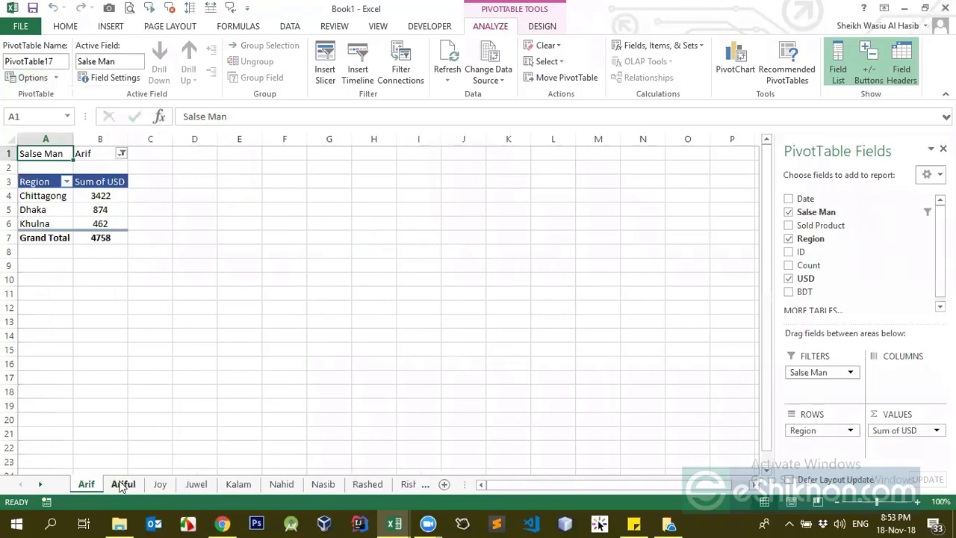
Look through the generated Salse Man sheets and compare their Sum of USD values by region.
{"action": "left_click", "coordinate": [120, 486]}
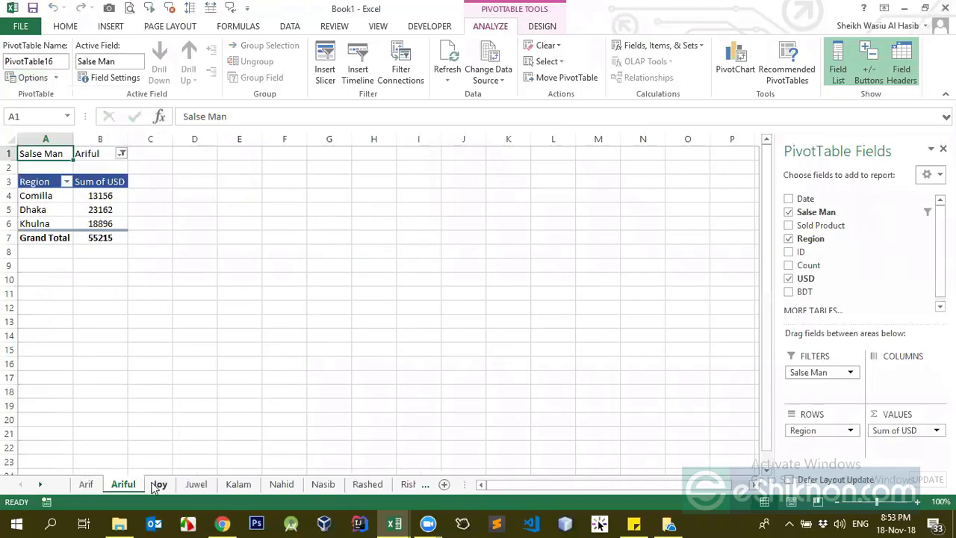
{"action": "left_click", "coordinate": [160, 485]}
{"action": "left_click", "coordinate": [197, 485]}
{"action": "left_click", "coordinate": [239, 484]}
{"action": "left_click", "coordinate": [282, 485]}
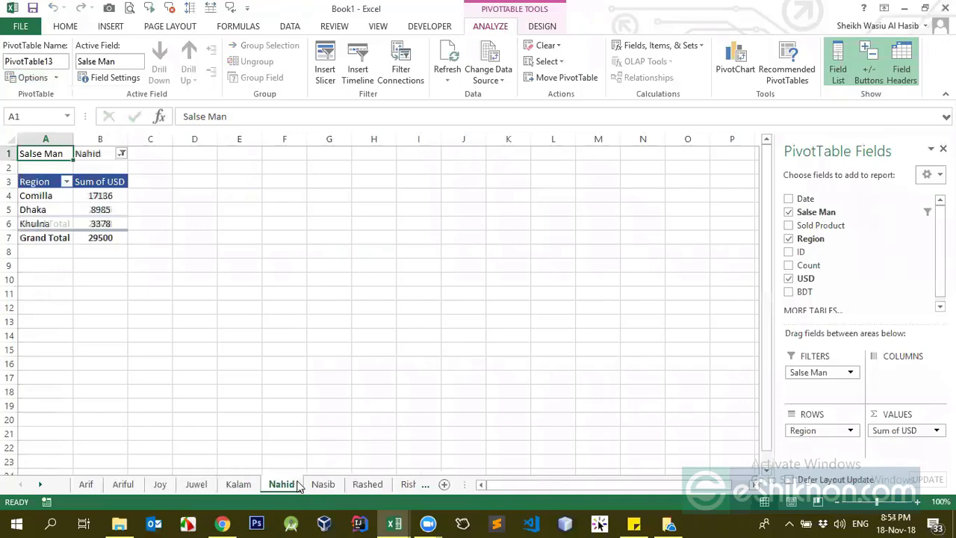
{"action": "left_click", "coordinate": [368, 484]}
{"action": "left_click", "coordinate": [411, 486]}
{"action": "left_click", "coordinate": [416, 486]}
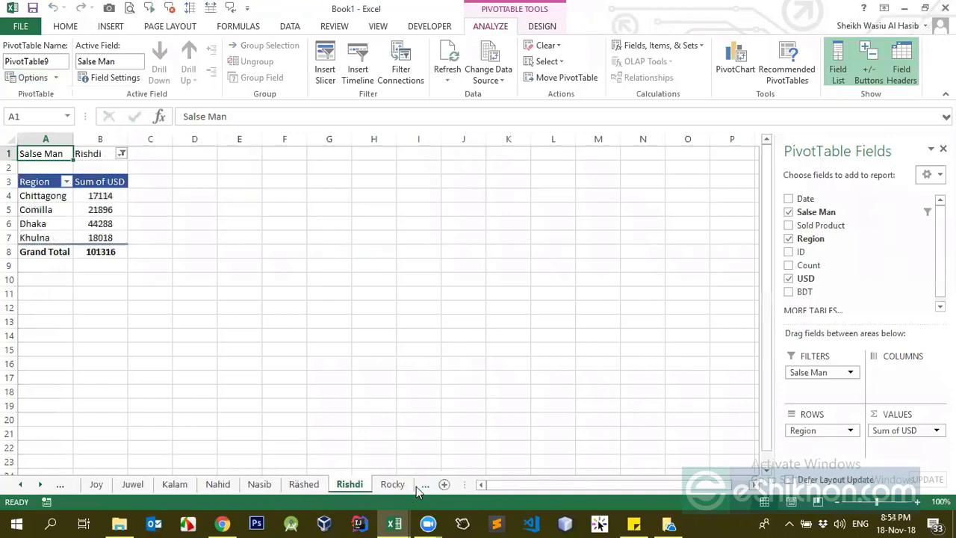
{"action": "left_click", "coordinate": [407, 488]}
{"action": "left_click", "coordinate": [398, 488]}
{"action": "left_click", "coordinate": [396, 488]}
{"action": "left_click", "coordinate": [386, 485]}
Delete the two Salse Man sheets nearest to Sheet1.
{"action": "right_click", "coordinate": [351, 486]}
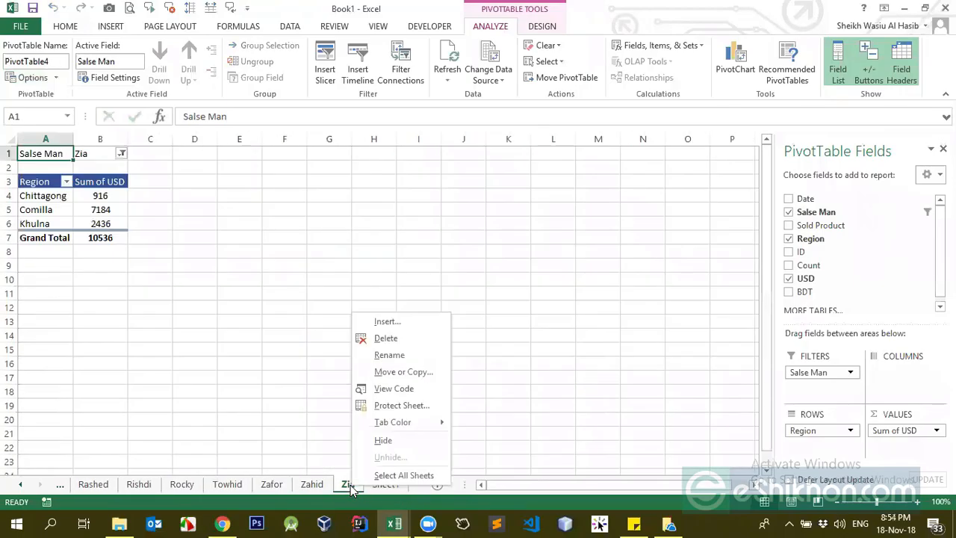
{"action": "left_click", "coordinate": [383, 337]}
{"action": "left_click", "coordinate": [457, 302]}
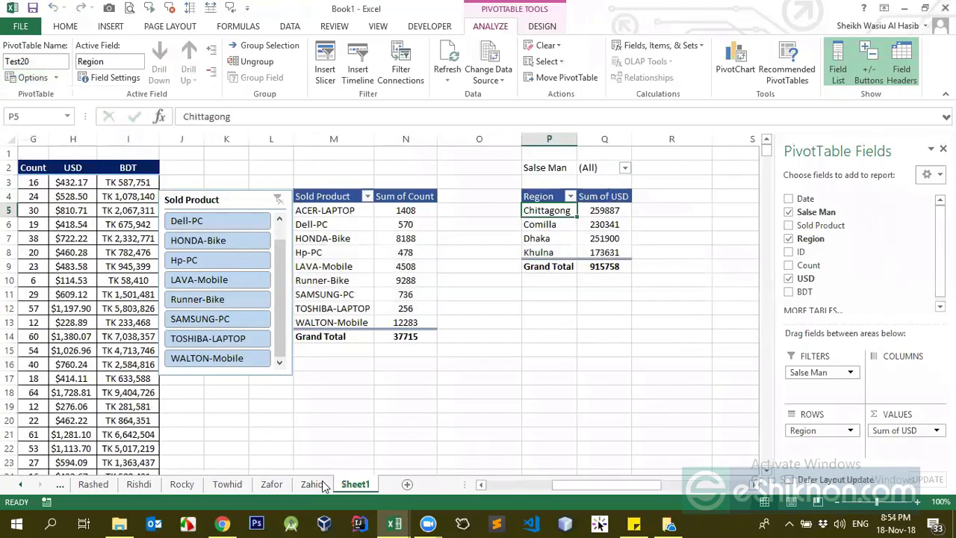
{"action": "right_click", "coordinate": [320, 486]}
{"action": "left_click", "coordinate": [354, 336]}
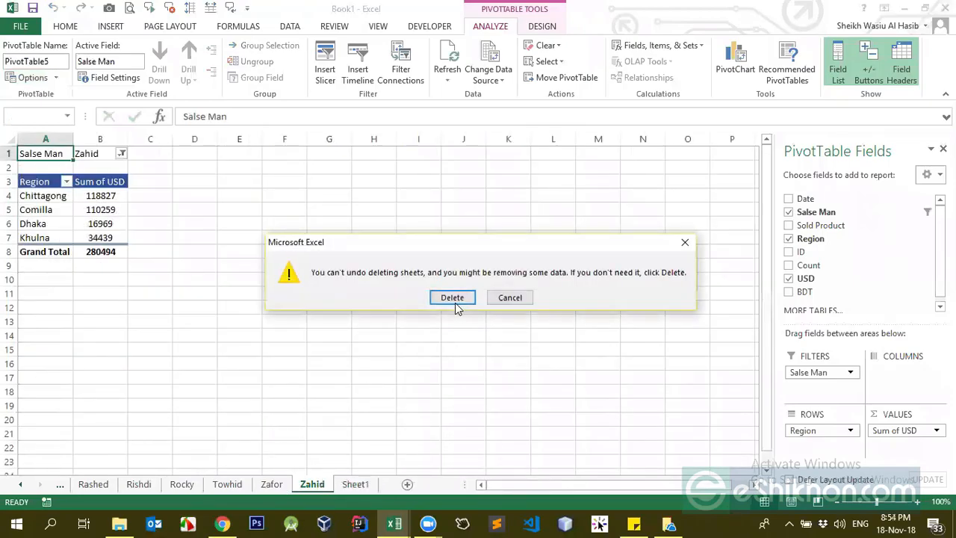
{"action": "left_click", "coordinate": [454, 299]}
Delete two more Salse Man sheets, keeping the one directly before Sheet1.
{"action": "right_click", "coordinate": [230, 484]}
{"action": "left_click", "coordinate": [258, 331]}
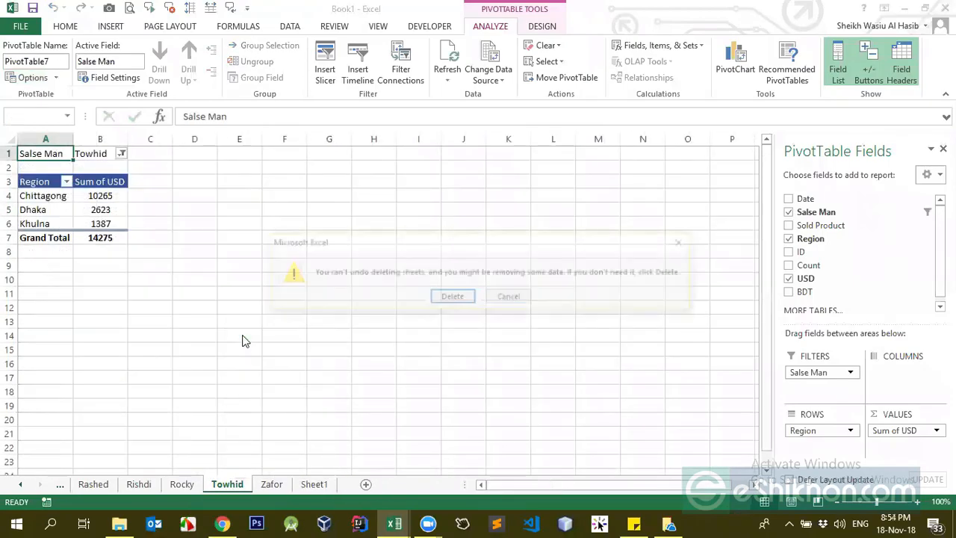
{"action": "left_click", "coordinate": [443, 298]}
{"action": "right_click", "coordinate": [171, 484]}
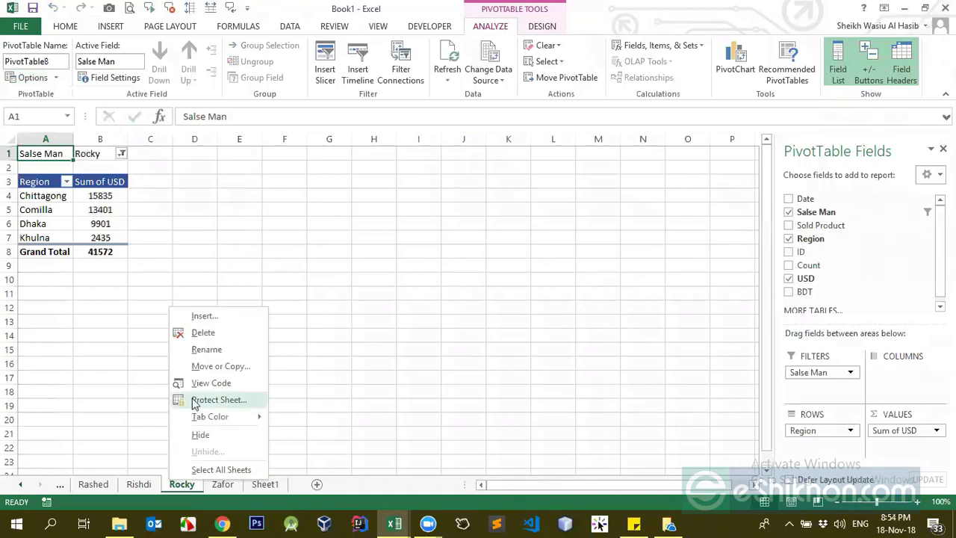
{"action": "left_click", "coordinate": [189, 335]}
{"action": "left_click", "coordinate": [433, 298]}
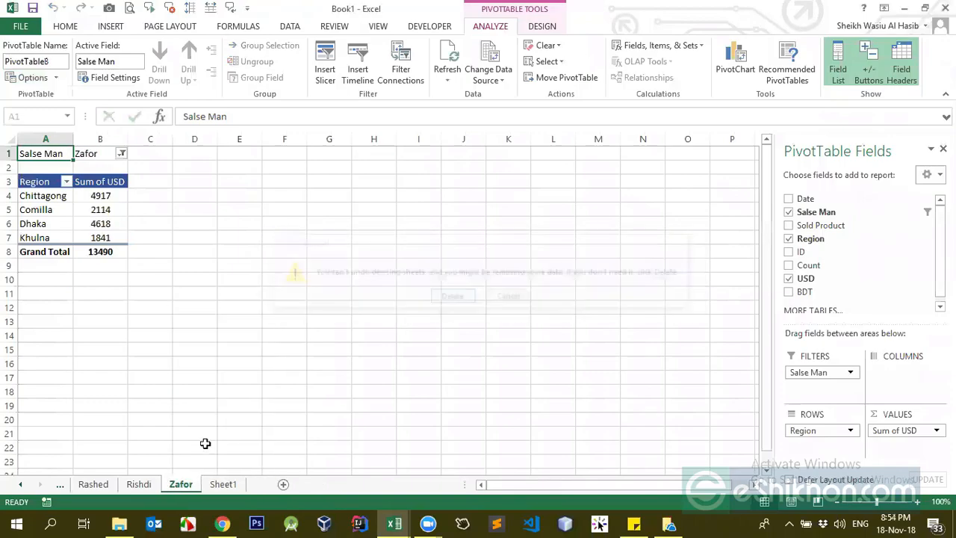
Delete the next three Salse Man sheets preceding the one beside Sheet1.
{"action": "right_click", "coordinate": [151, 485]}
{"action": "left_click", "coordinate": [192, 339]}
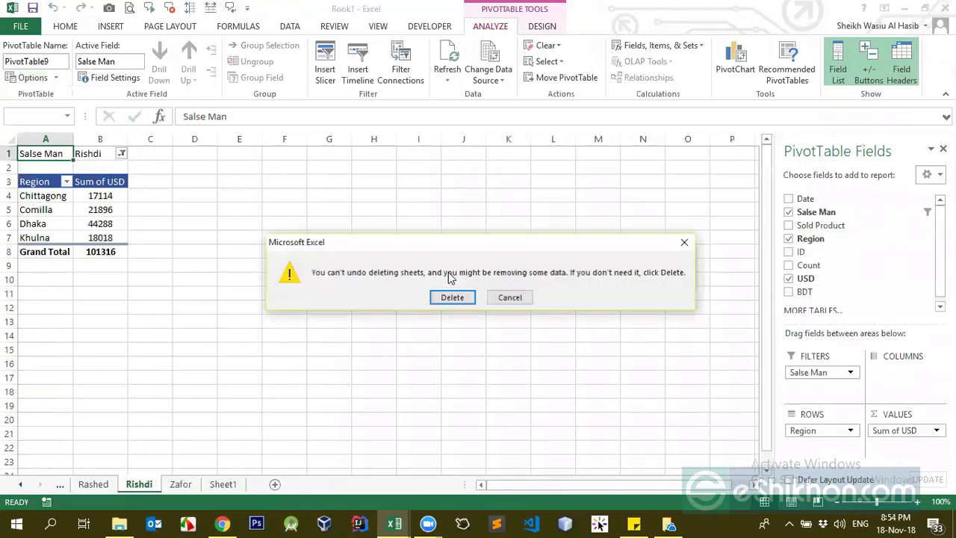
{"action": "left_click", "coordinate": [448, 297]}
{"action": "right_click", "coordinate": [90, 484]}
{"action": "left_click", "coordinate": [127, 345]}
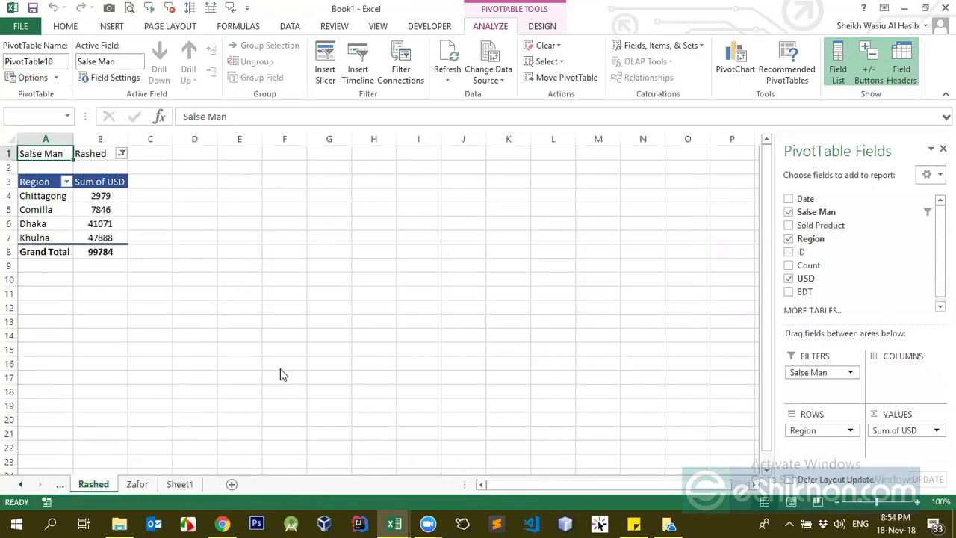
{"action": "left_click", "coordinate": [450, 296]}
{"action": "right_click", "coordinate": [61, 484]}
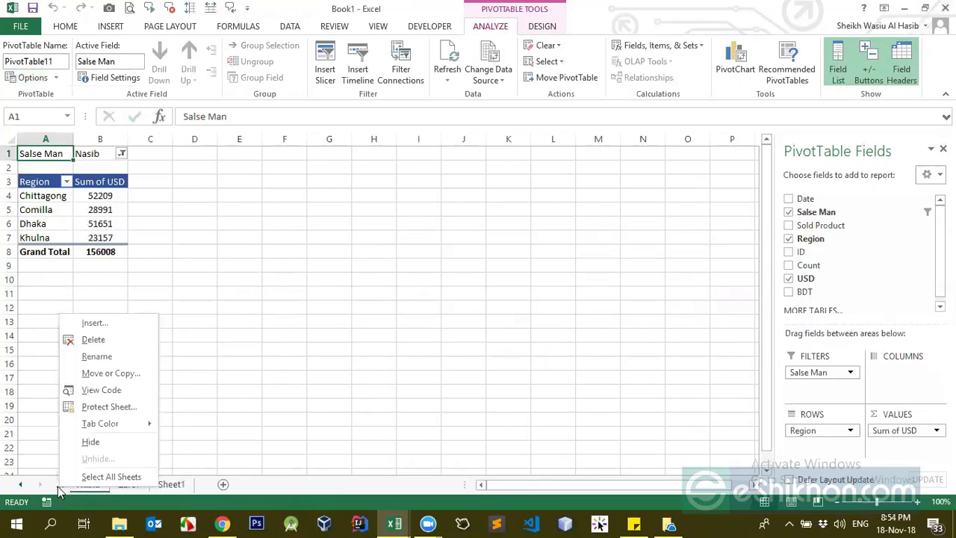
{"action": "left_click", "coordinate": [92, 340]}
{"action": "left_click", "coordinate": [450, 297]}
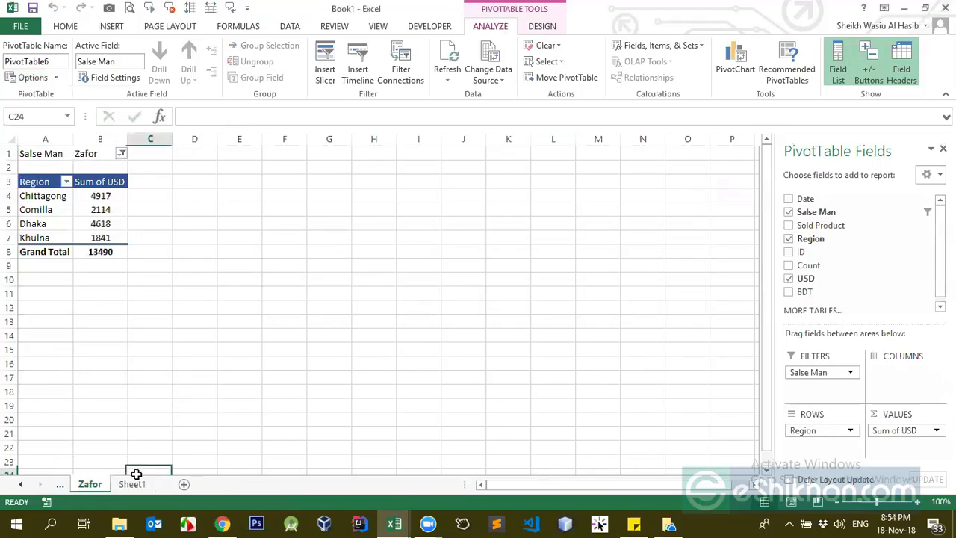
Return to Sheet1 and check the filter connections of the Region PivotTable without changing them.
{"action": "left_click", "coordinate": [132, 485]}
{"action": "key", "text": "Down"}
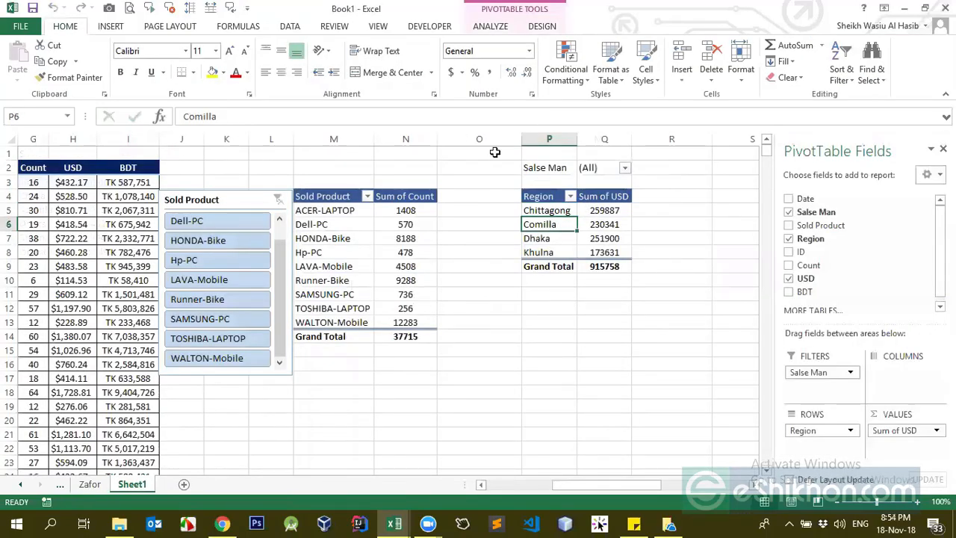
{"action": "left_click", "coordinate": [496, 28]}
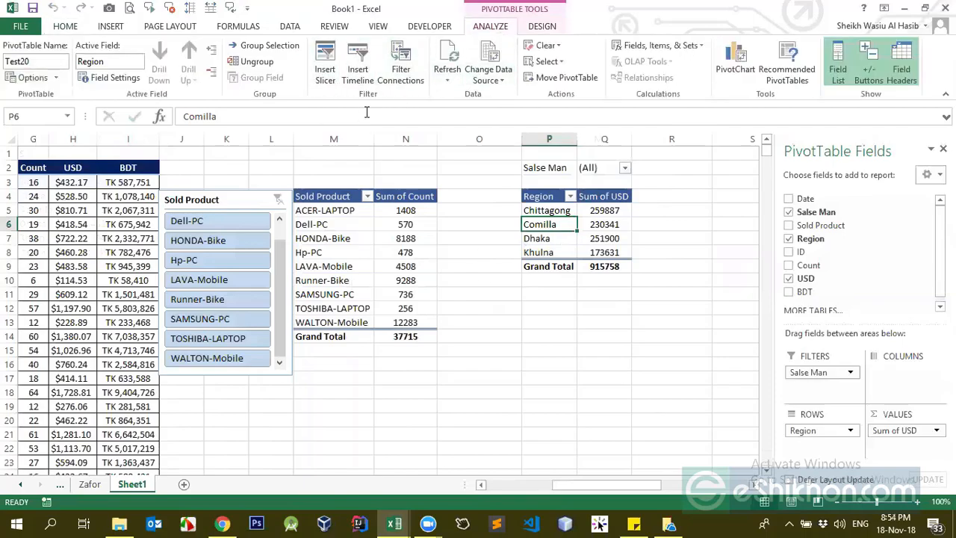
{"action": "left_click", "coordinate": [400, 75]}
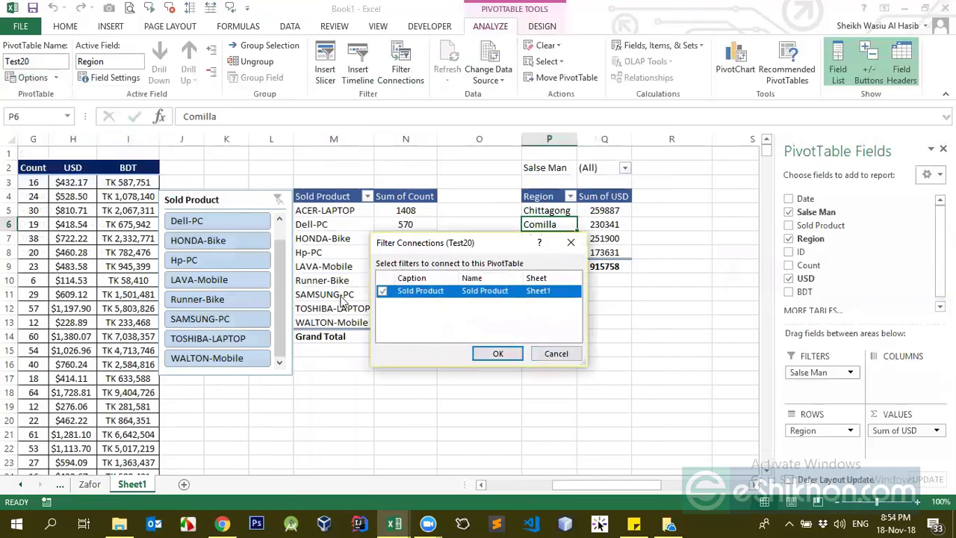
{"action": "left_click", "coordinate": [553, 353]}
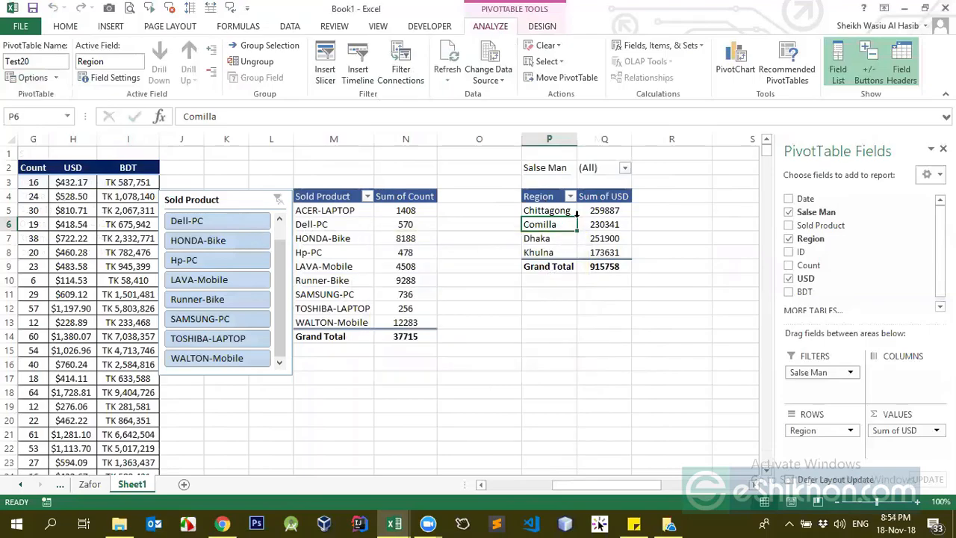
{"action": "left_click_drag", "start_coordinate": [555, 196], "coordinate": [603, 250]}
{"action": "left_click", "coordinate": [120, 217]}
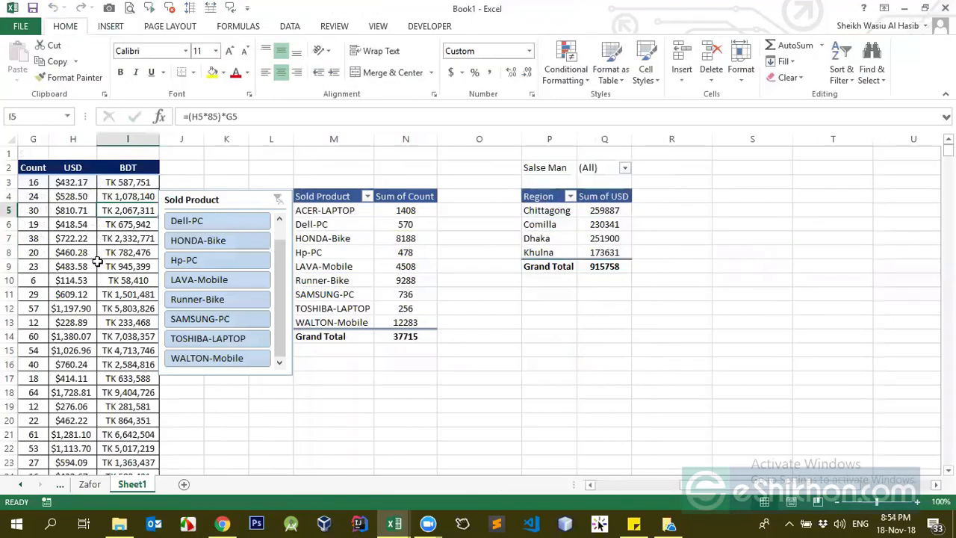
{"action": "left_click", "coordinate": [73, 251]}
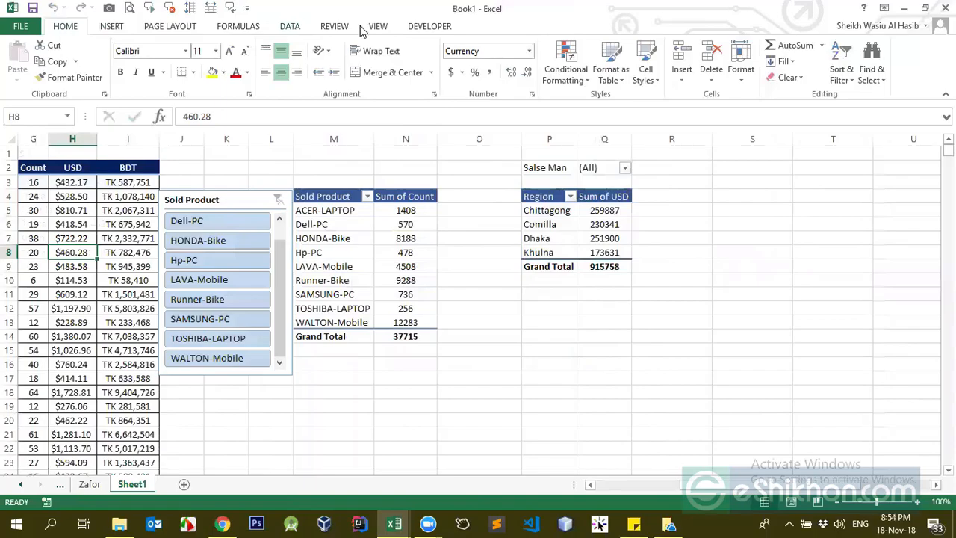
{"action": "left_click", "coordinate": [291, 28]}
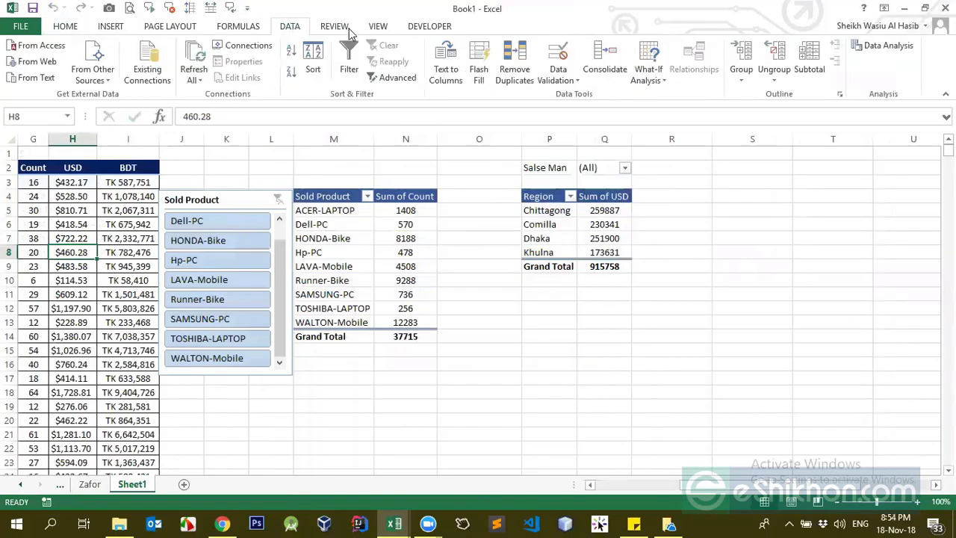
{"action": "left_click", "coordinate": [111, 27]}
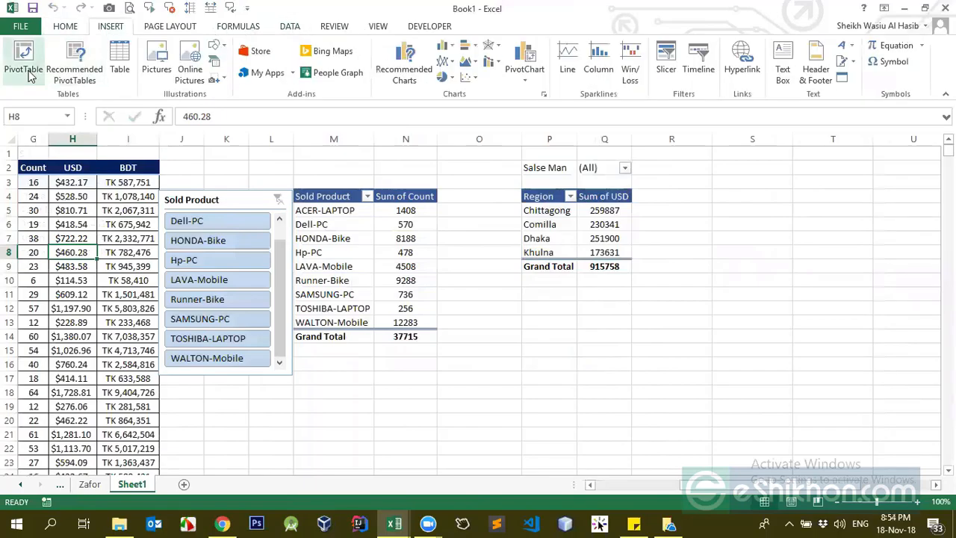
{"action": "left_click", "coordinate": [30, 74]}
{"action": "left_click", "coordinate": [591, 375]}
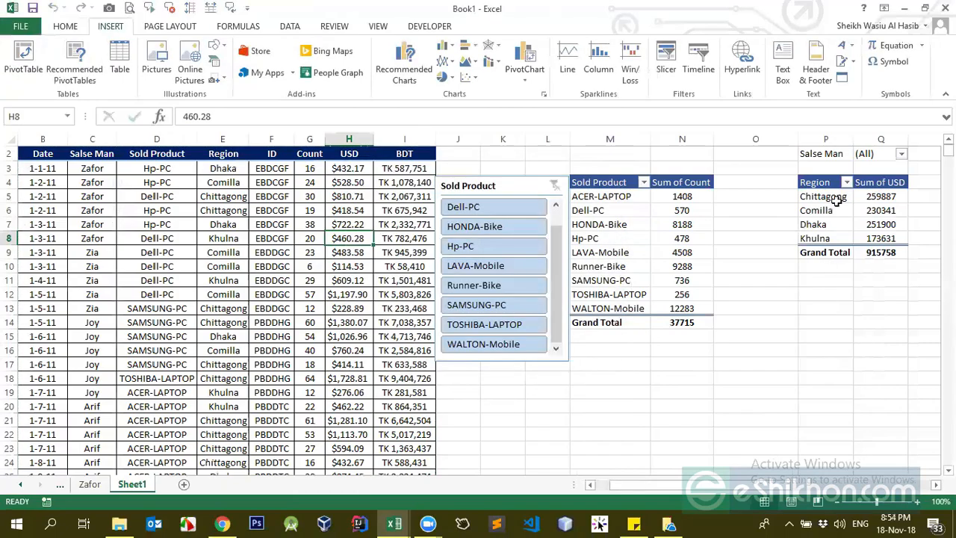
Select the Sum of USD value for Chittagong in the Region PivotTable.
{"action": "left_click_drag", "start_coordinate": [822, 196], "coordinate": [821, 238]}
{"action": "left_click_drag", "start_coordinate": [600, 485], "coordinate": [623, 486]}
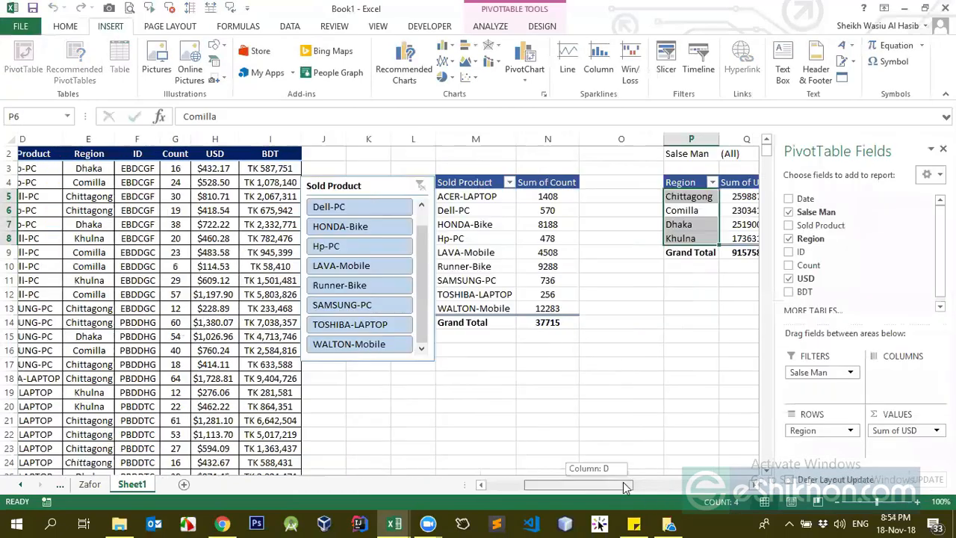
{"action": "left_click", "coordinate": [370, 184]}
{"action": "left_click", "coordinate": [757, 202]}
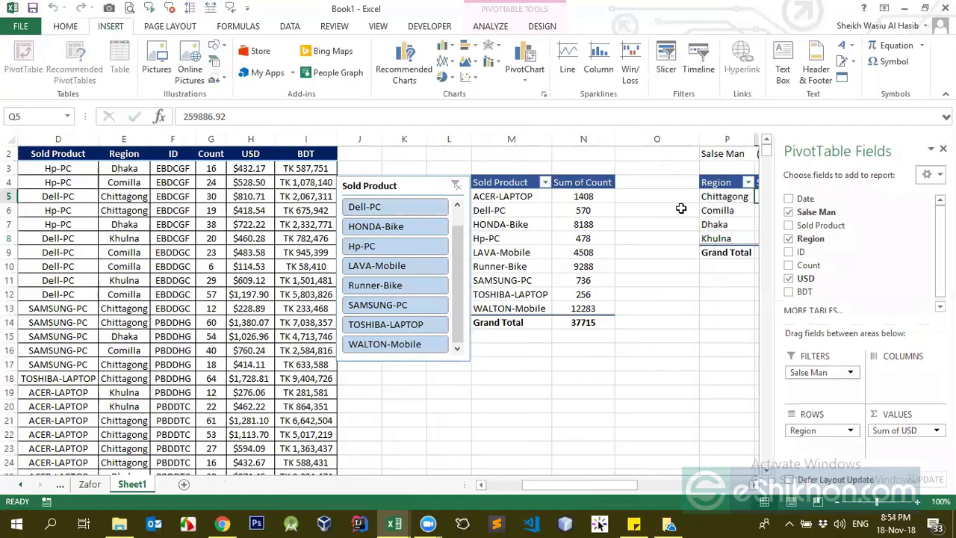
{"action": "left_click_drag", "start_coordinate": [612, 484], "coordinate": [702, 485]}
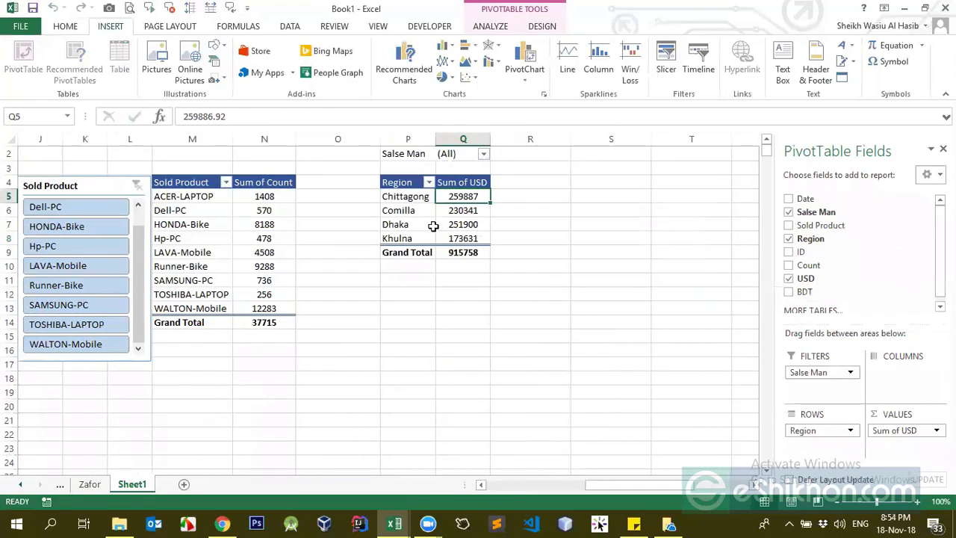
Check the filter connections of the Region PivotTable and leave its Sold Product connection as it is.
{"action": "left_click", "coordinate": [429, 225]}
{"action": "right_click", "coordinate": [100, 182]}
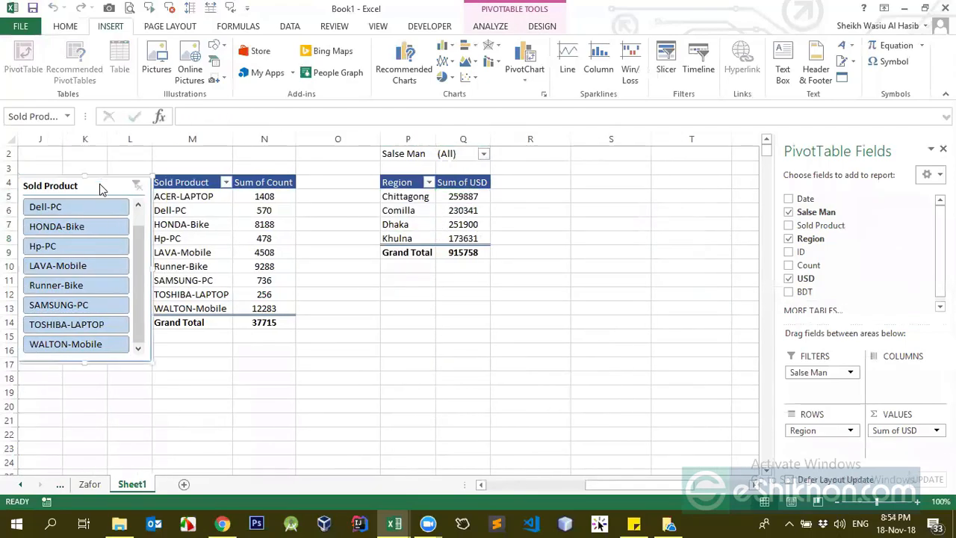
{"action": "left_click", "coordinate": [445, 296]}
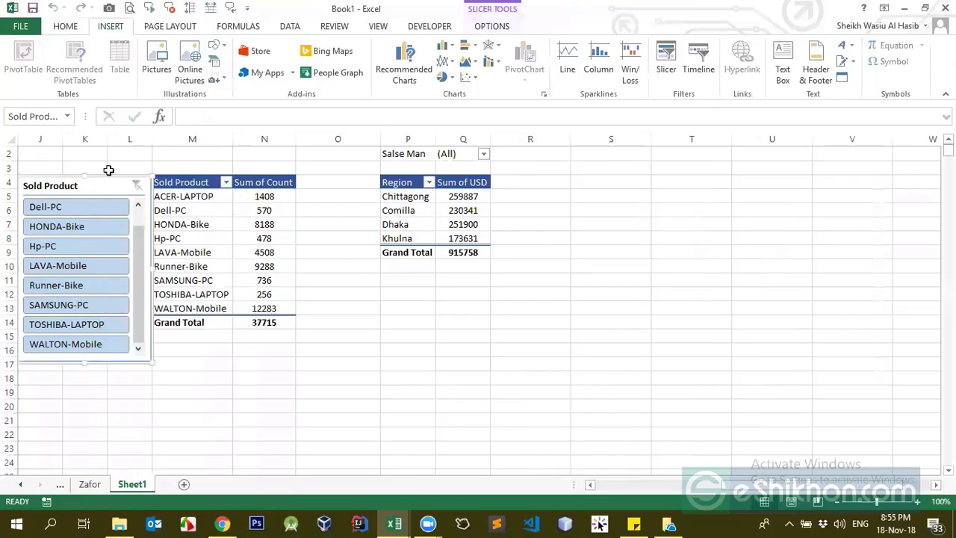
{"action": "left_click", "coordinate": [403, 224]}
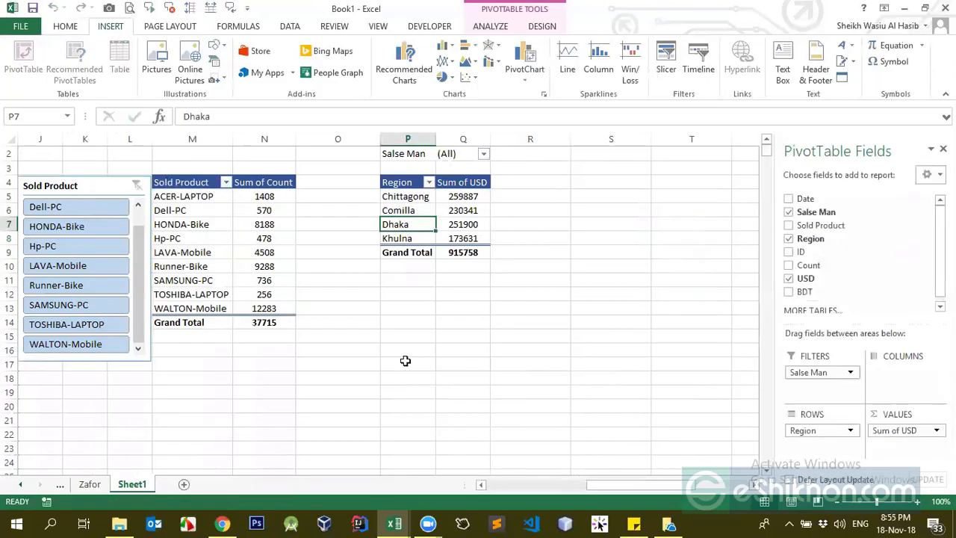
{"action": "left_click", "coordinate": [487, 28]}
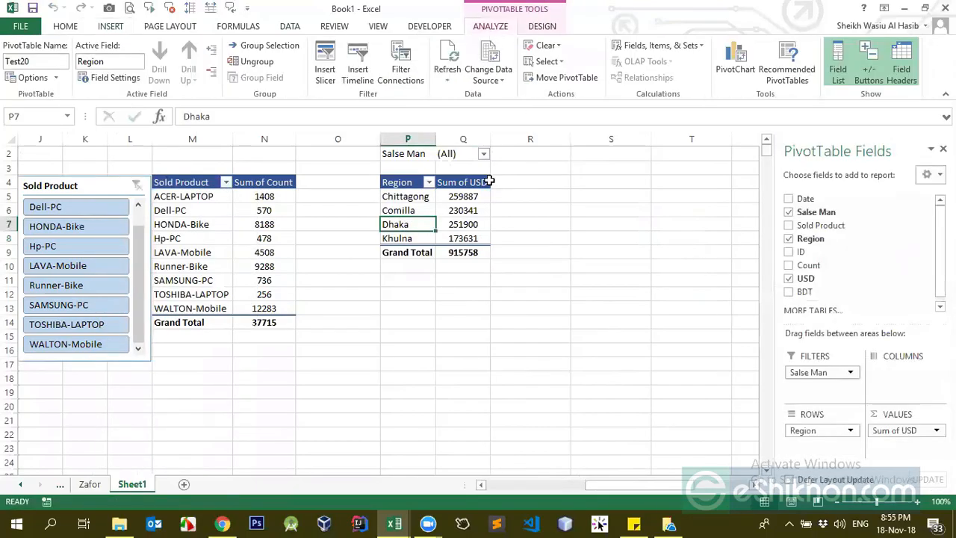
{"action": "left_click", "coordinate": [401, 71]}
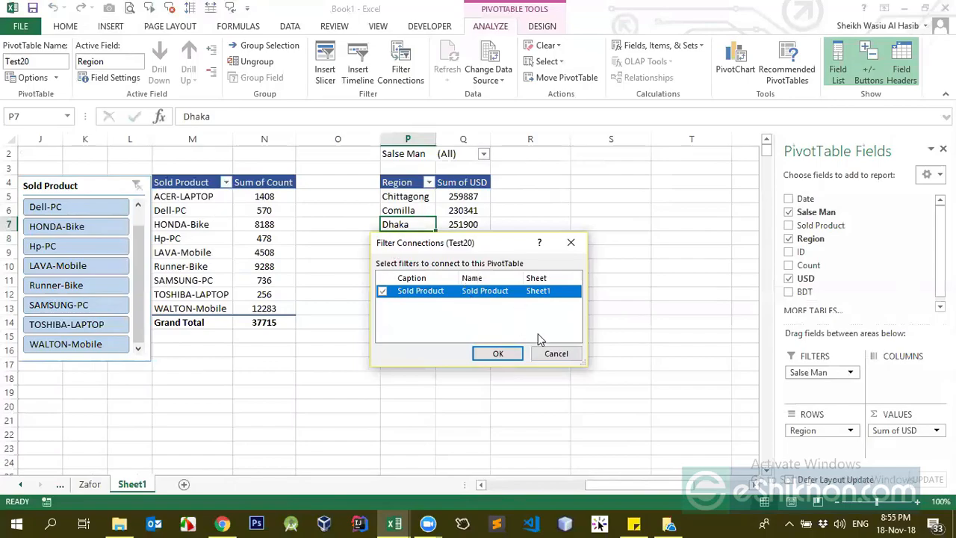
{"action": "left_click", "coordinate": [556, 354]}
Look through the fields offered for slicers on the Region PivotTable without inserting one.
{"action": "left_click", "coordinate": [463, 212]}
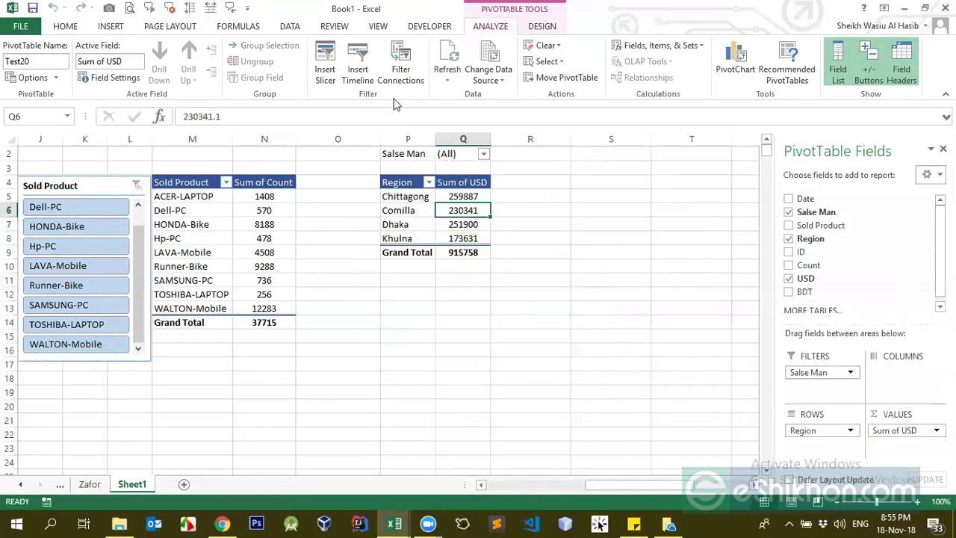
{"action": "left_click", "coordinate": [319, 81]}
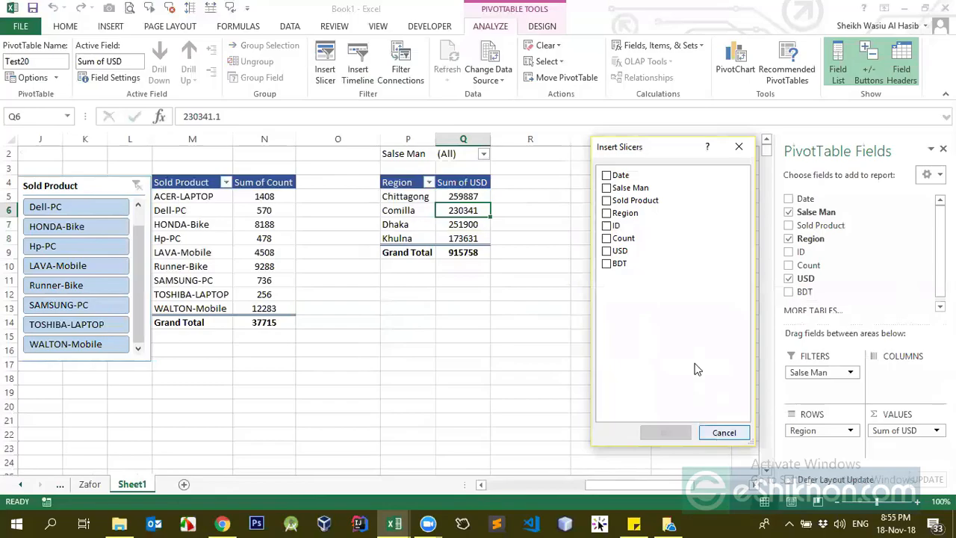
{"action": "left_click", "coordinate": [729, 433]}
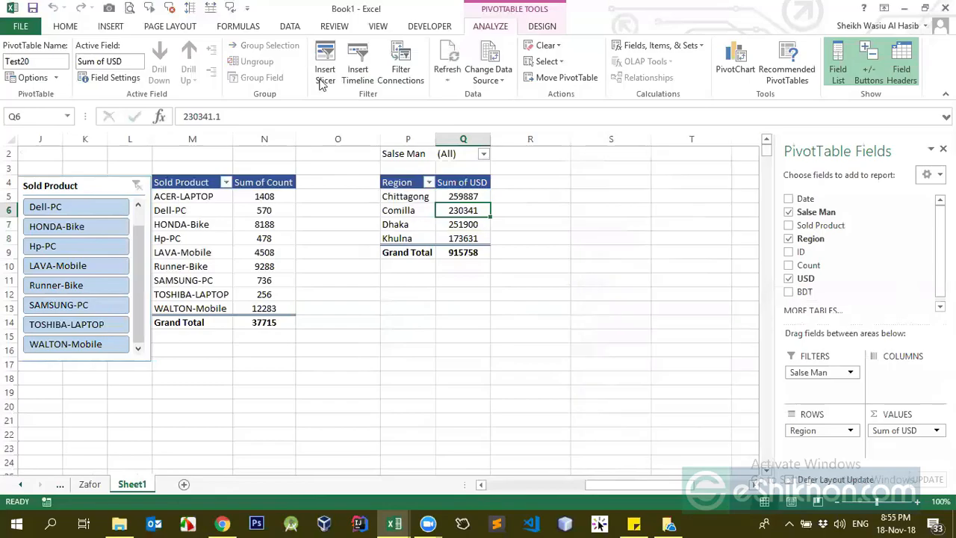
Delete the Sold Product slicer from Sheet1.
{"action": "left_click_drag", "start_coordinate": [102, 194], "coordinate": [437, 255]}
{"action": "left_click_drag", "start_coordinate": [743, 492], "coordinate": [695, 494]}
{"action": "left_click_drag", "start_coordinate": [535, 253], "coordinate": [239, 242]}
{"action": "key", "text": "Delete"}
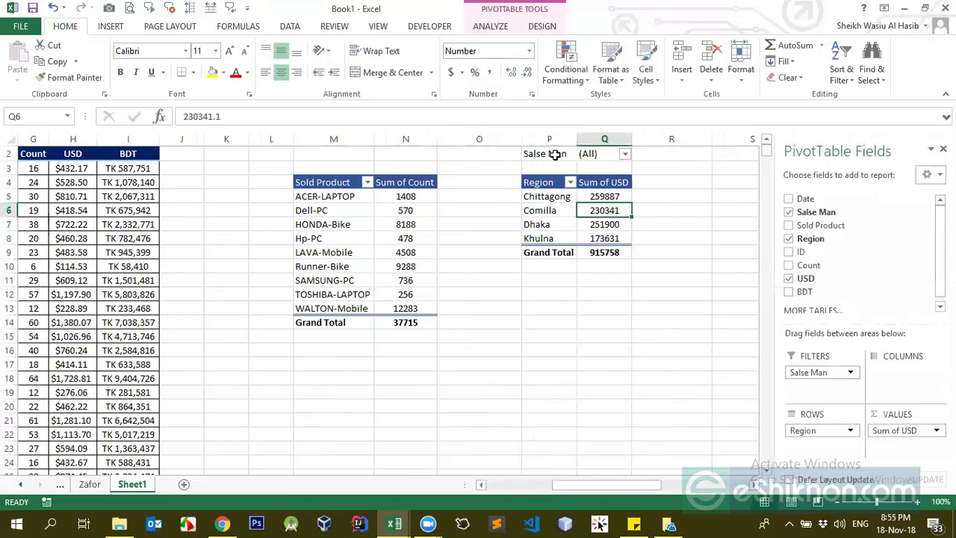
Check whether filter connections are available for the Region PivotTable without a slicer on the sheet.
{"action": "left_click", "coordinate": [553, 154]}
{"action": "left_click", "coordinate": [551, 183]}
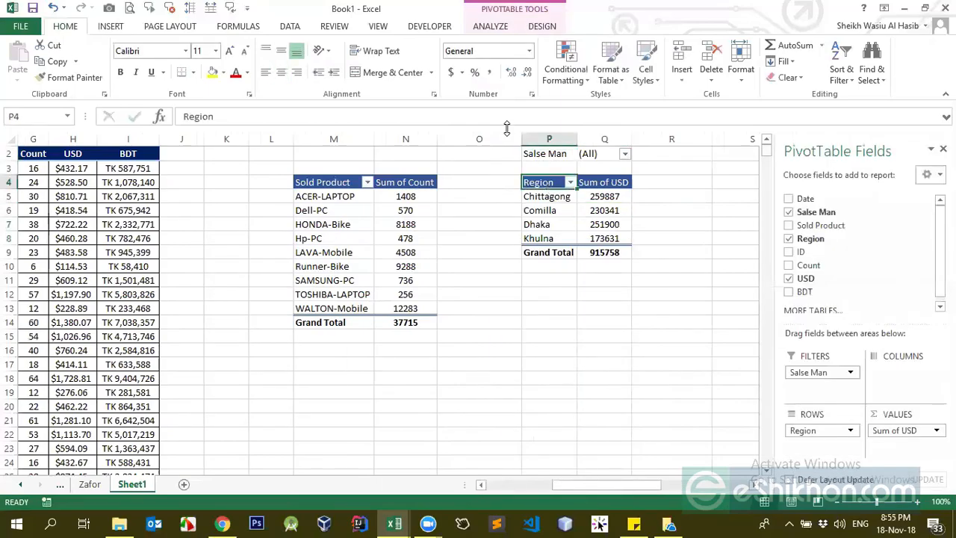
{"action": "left_click", "coordinate": [491, 27]}
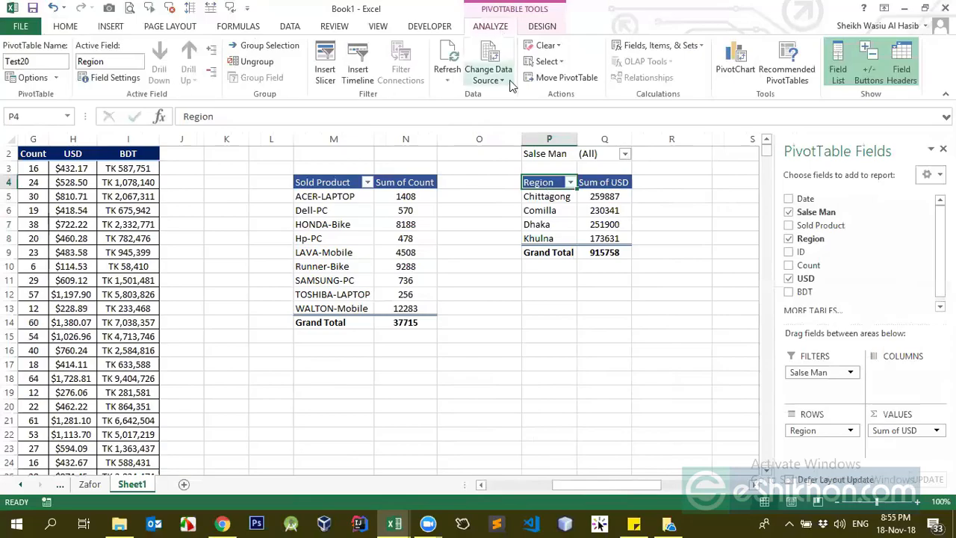
{"action": "left_click", "coordinate": [553, 223]}
{"action": "left_click", "coordinate": [614, 229]}
Try to delete only P4:Q9 of the Region PivotTable, leaving out its Salse Man report filter.
{"action": "scroll", "coordinate": [614, 251], "scroll_direction": "up", "scroll_amount": 1}
{"action": "left_click", "coordinate": [546, 200]}
{"action": "left_click_drag", "start_coordinate": [546, 200], "coordinate": [605, 264]}
{"action": "key", "text": "Delete"}
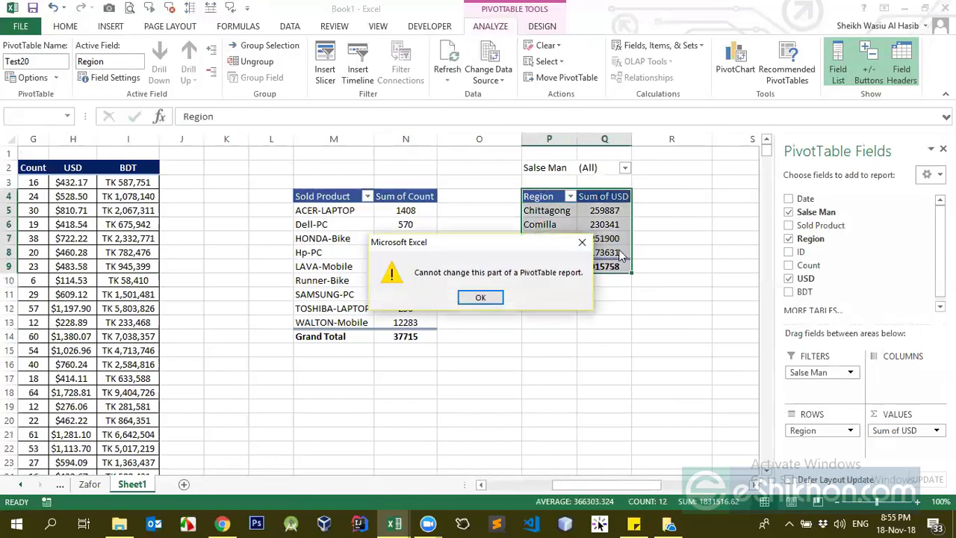
{"action": "left_click", "coordinate": [482, 296]}
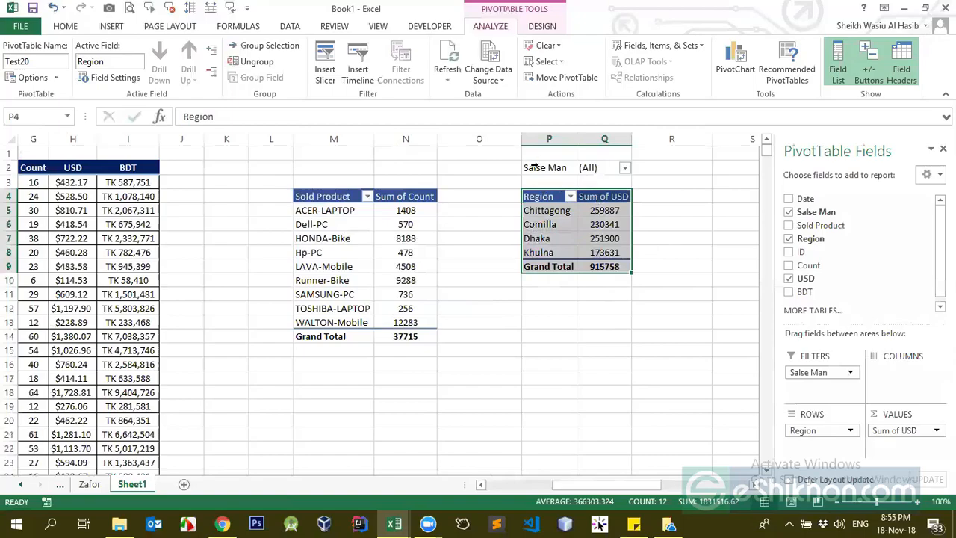
Delete the Region PivotTable range P2:Q9 together with its Salse Man filter, and undo the deletion.
{"action": "left_click_drag", "start_coordinate": [533, 167], "coordinate": [602, 266]}
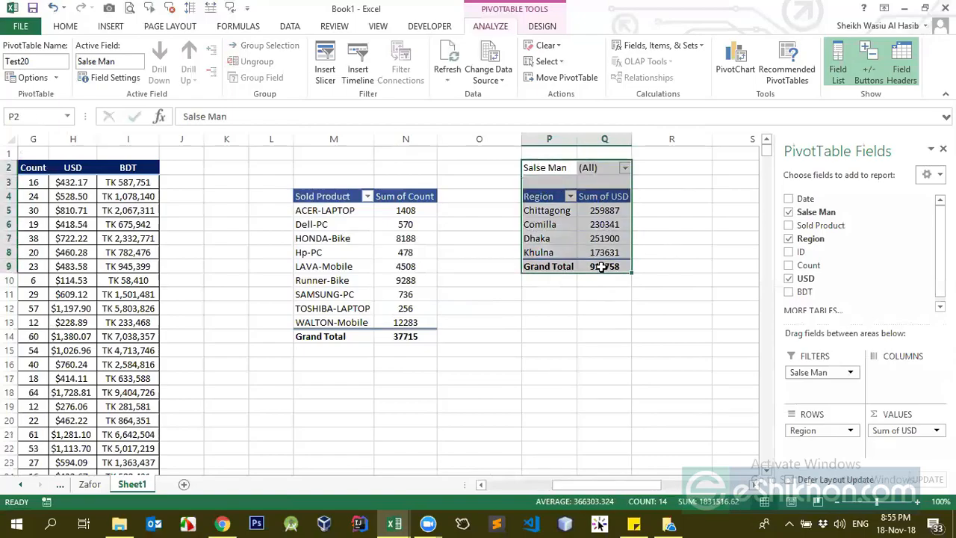
{"action": "key", "text": "Delete"}
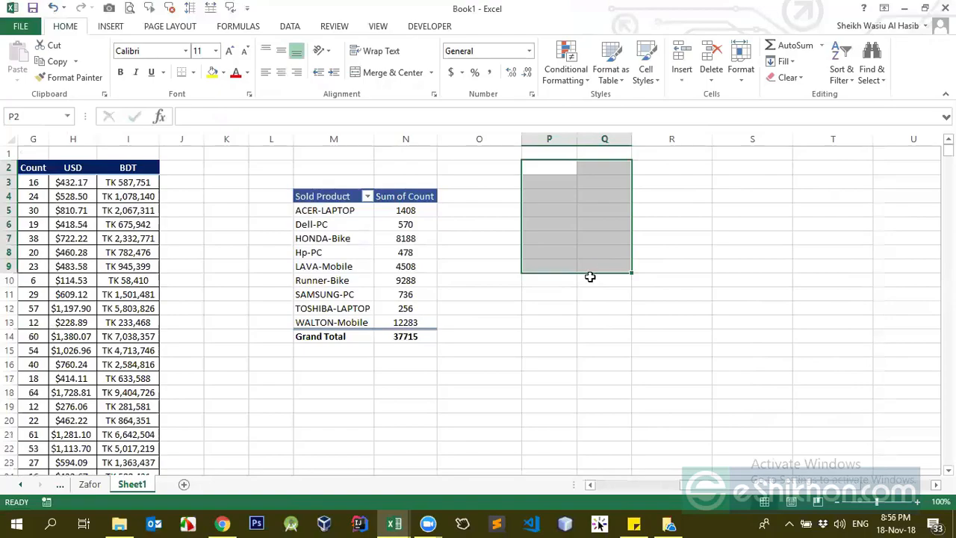
{"action": "key", "text": "ctrl+z"}
{"action": "left_click", "coordinate": [596, 215]}
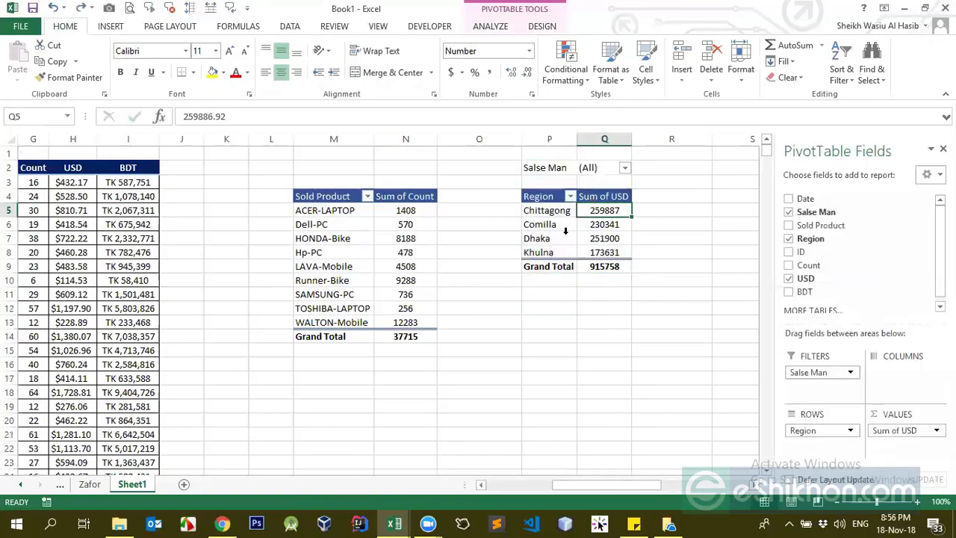
Select the entire Region PivotTable with the Select command, delete it, and undo the deletion.
{"action": "left_click", "coordinate": [565, 232]}
{"action": "left_click", "coordinate": [596, 252]}
{"action": "left_click", "coordinate": [490, 26]}
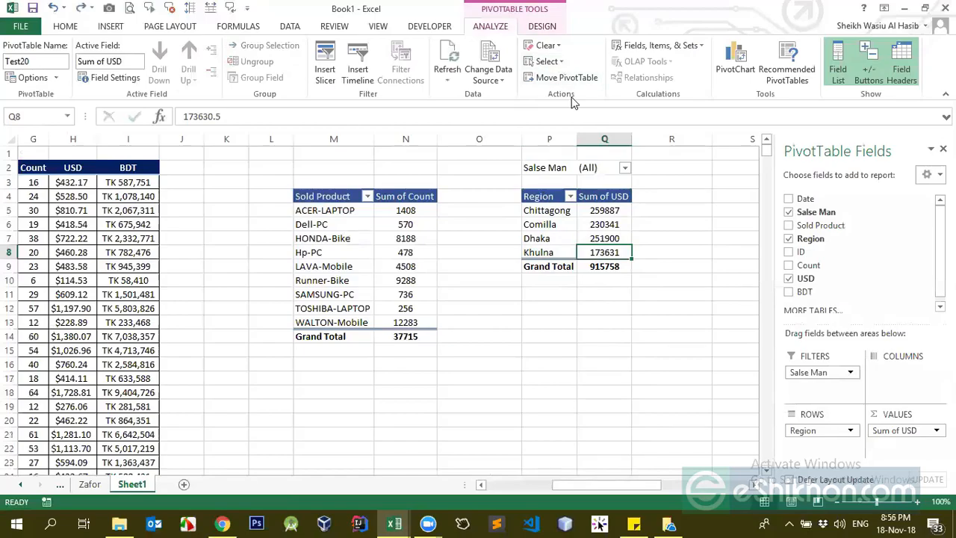
{"action": "left_click", "coordinate": [559, 63]}
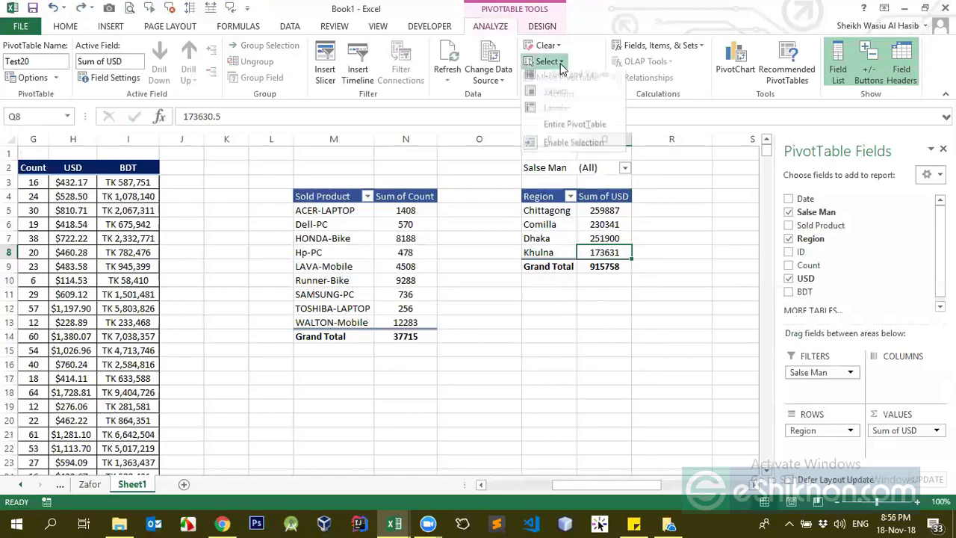
{"action": "left_click", "coordinate": [565, 131]}
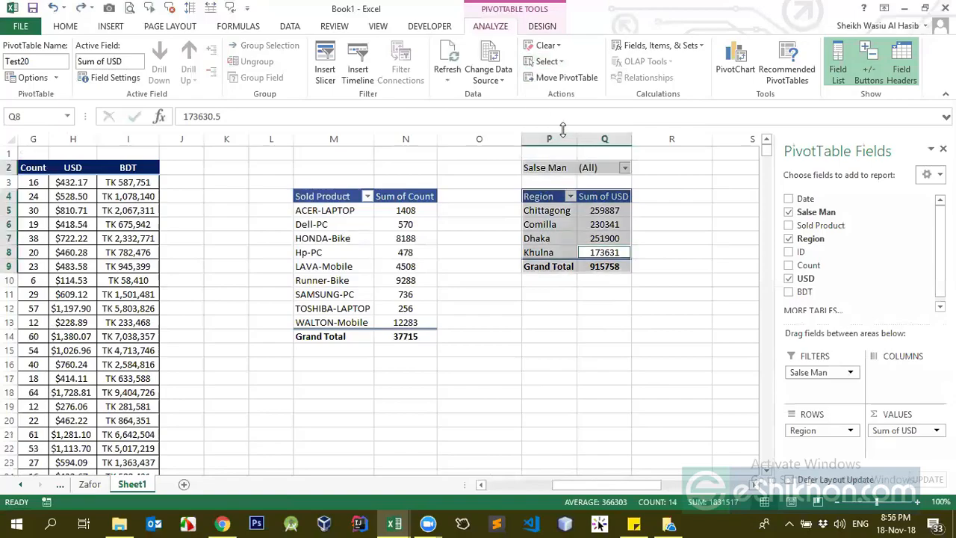
{"action": "key", "text": "Delete"}
{"action": "left_click", "coordinate": [539, 243]}
{"action": "key", "text": "ctrl+z"}
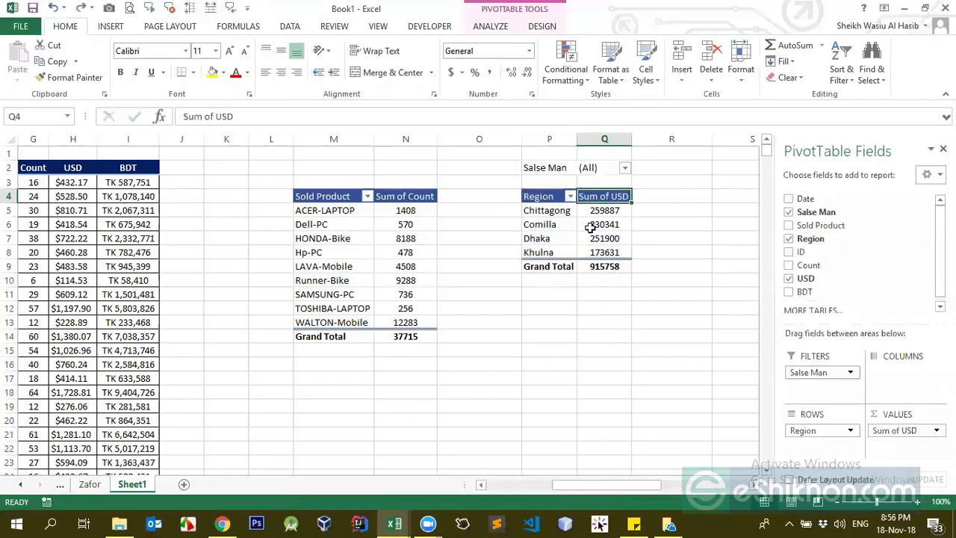
Try Clear All on the Region PivotTable, undoing it each time.
{"action": "left_click", "coordinate": [590, 226]}
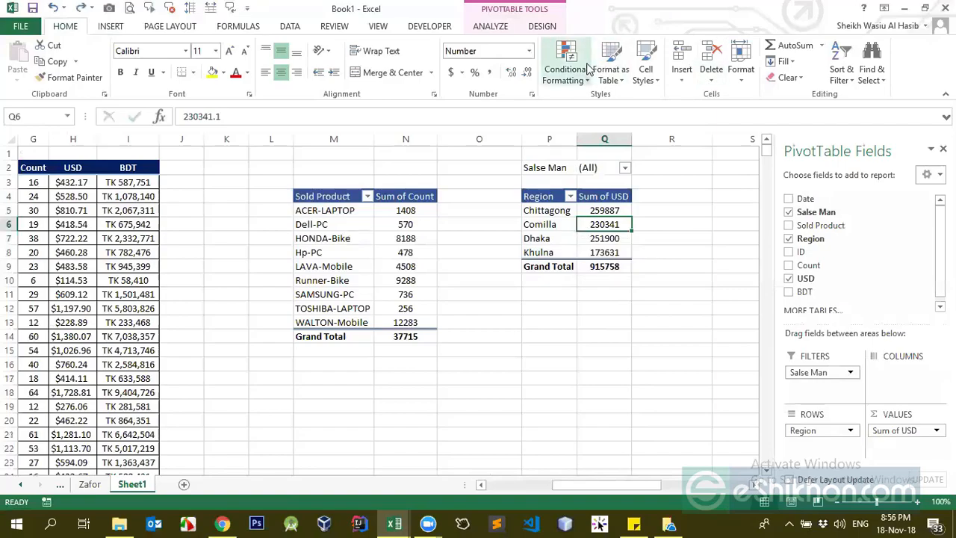
{"action": "left_click", "coordinate": [493, 29]}
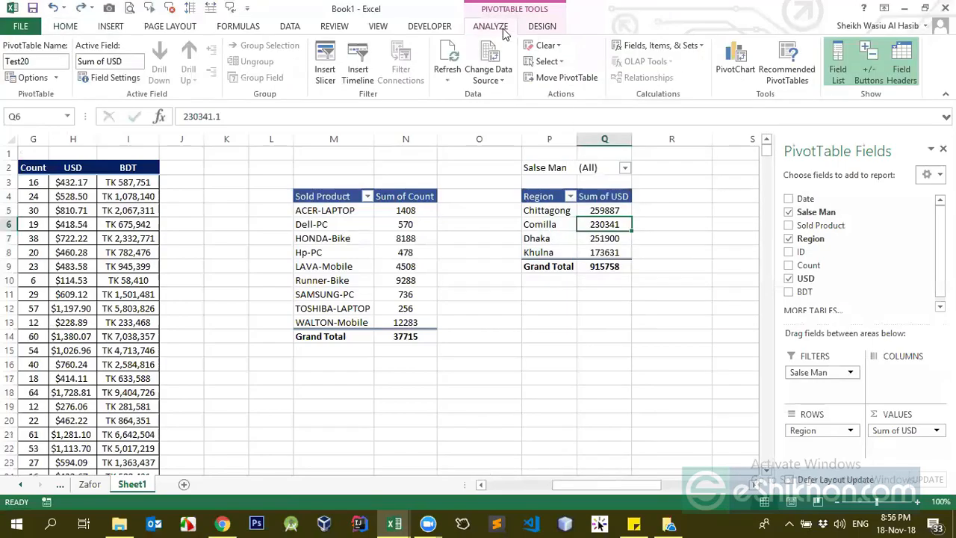
{"action": "left_click", "coordinate": [547, 46]}
{"action": "left_click", "coordinate": [560, 64]}
{"action": "key", "text": "ctrl+z"}
{"action": "left_click", "coordinate": [545, 29]}
{"action": "left_click", "coordinate": [490, 26]}
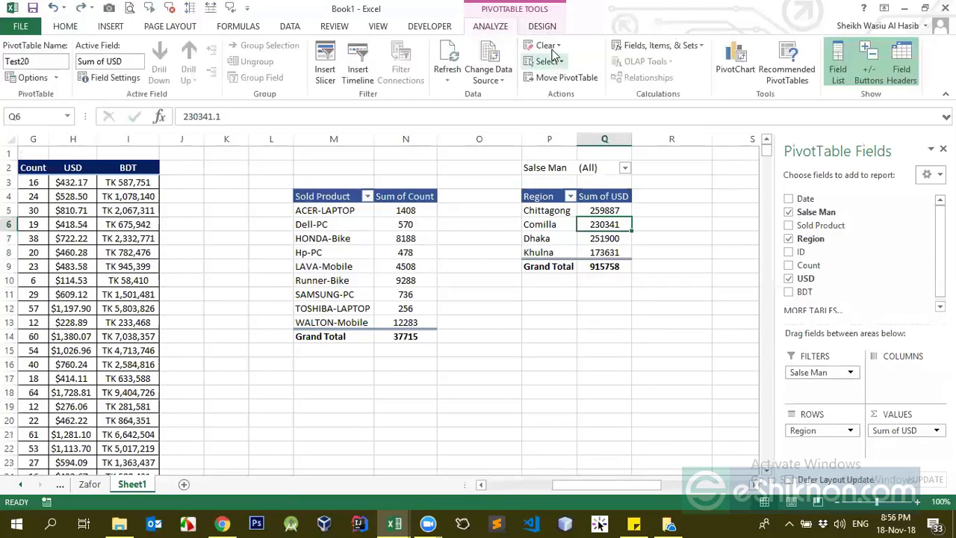
{"action": "left_click", "coordinate": [551, 45]}
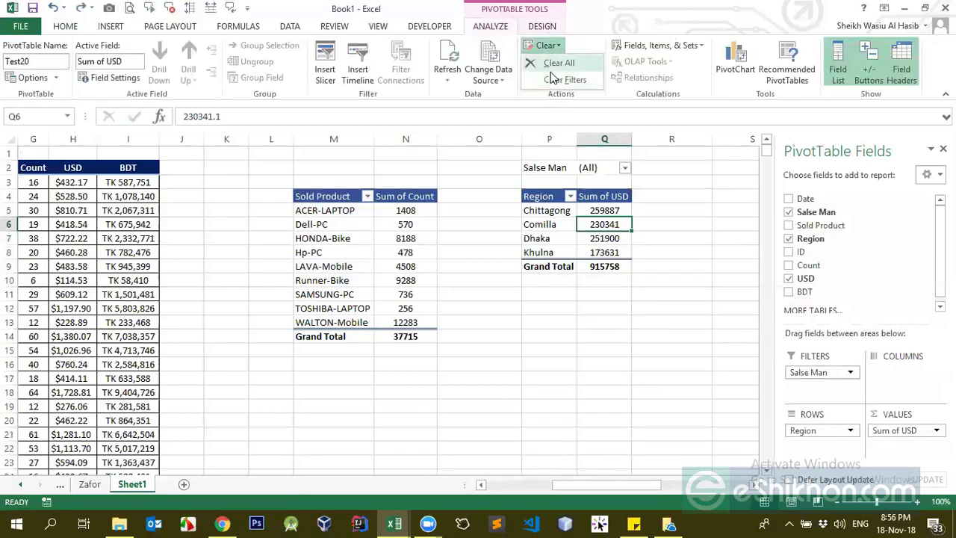
{"action": "left_click", "coordinate": [560, 66]}
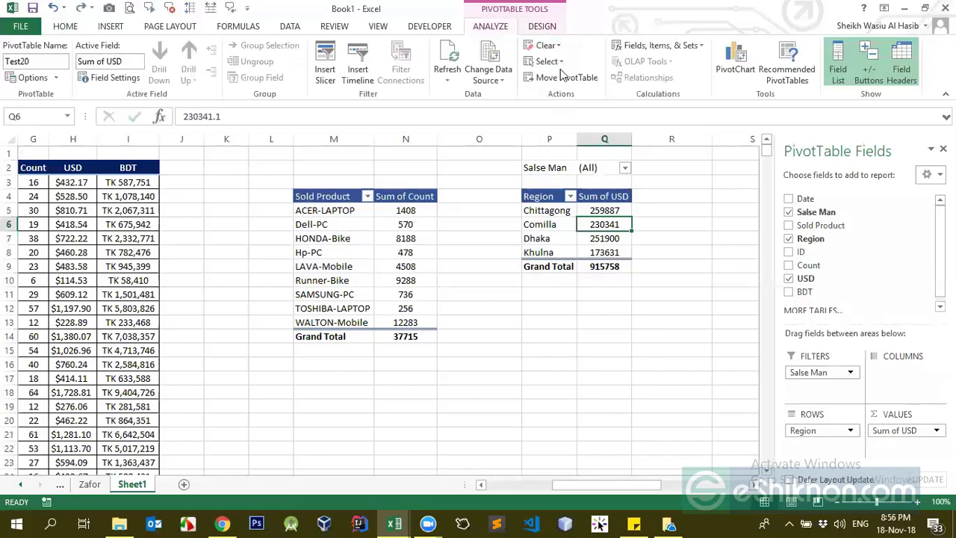
{"action": "key", "text": "ctrl+z"}
Apply Clear Filters to the Region PivotTable and check its Salse Man report filter without changing the selection.
{"action": "left_click", "coordinate": [549, 61]}
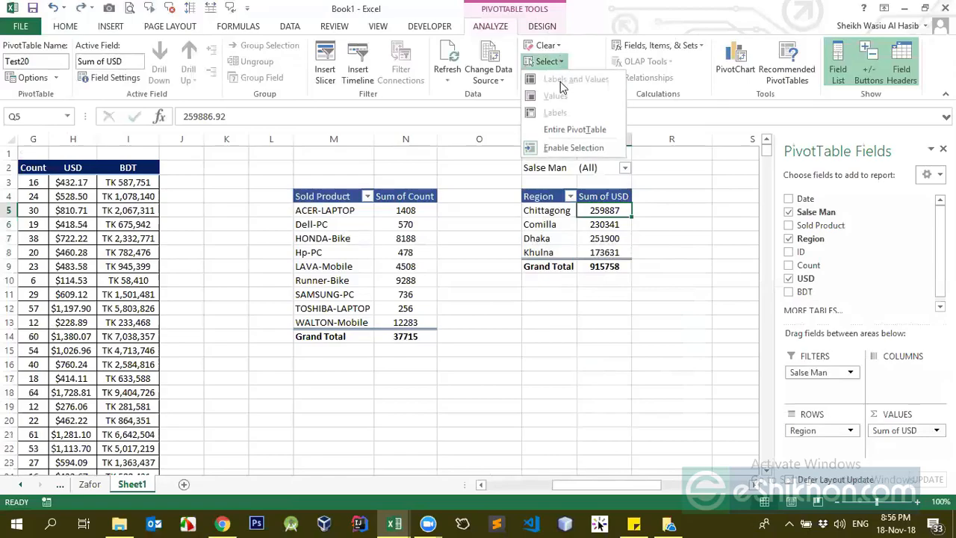
{"action": "left_click", "coordinate": [552, 49]}
{"action": "left_click", "coordinate": [560, 83]}
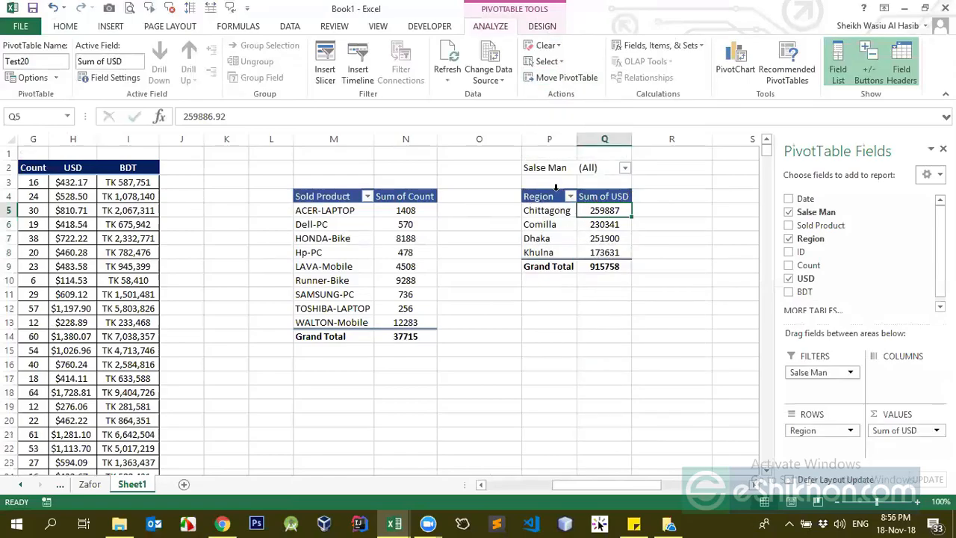
{"action": "left_click", "coordinate": [609, 168]}
{"action": "left_click", "coordinate": [625, 168]}
{"action": "left_click", "coordinate": [625, 170]}
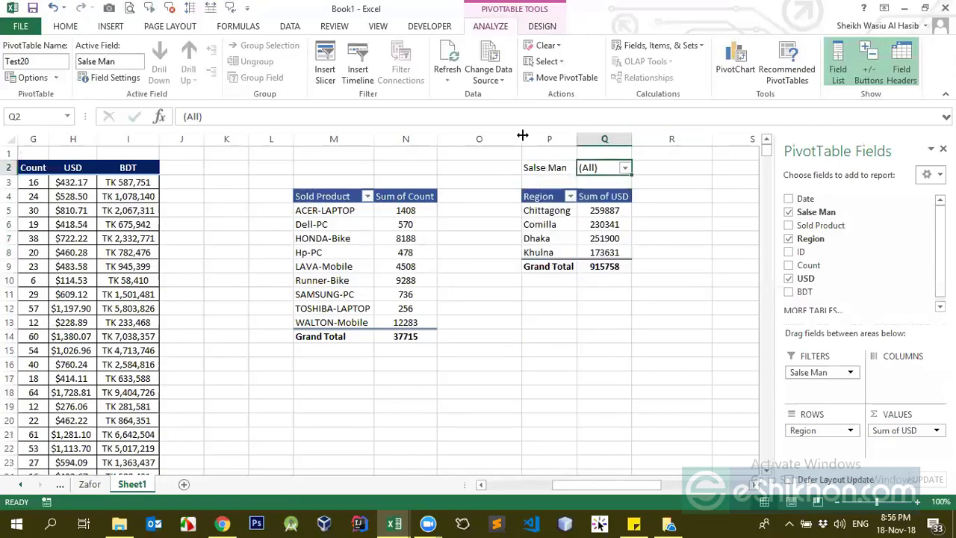
Delete the whole Region PivotTable in P2:Q9, including its Salse Man report filter.
{"action": "left_click_drag", "start_coordinate": [549, 168], "coordinate": [609, 267]}
{"action": "key", "text": "Delete"}
Create a new PivotTable from the sales data in Sheet1!$B$2:$I$1081, placed on the existing worksheet at cell P4.
{"action": "left_click", "coordinate": [124, 195]}
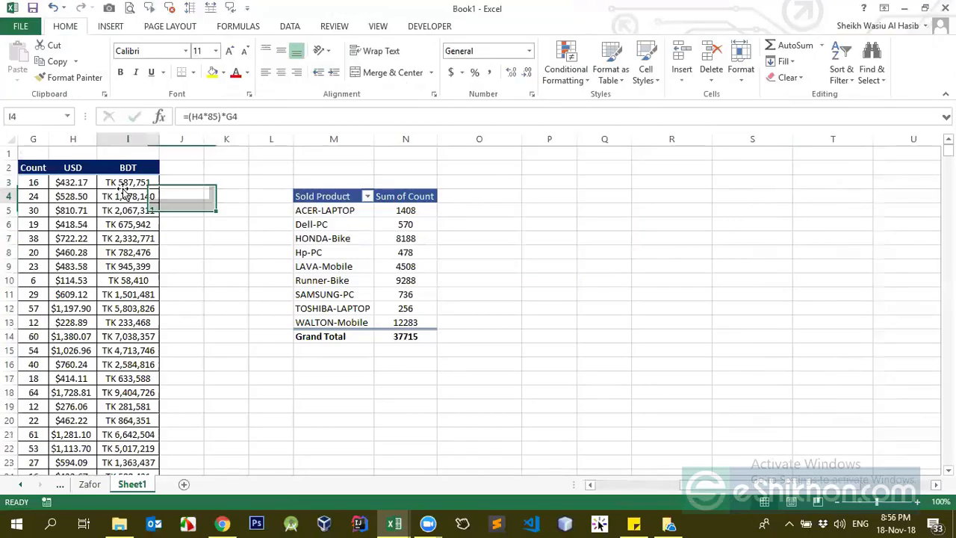
{"action": "key", "text": "ctrl+Left"}
{"action": "key", "text": "Right"}
{"action": "key", "text": "Right"}
{"action": "key", "text": "Right"}
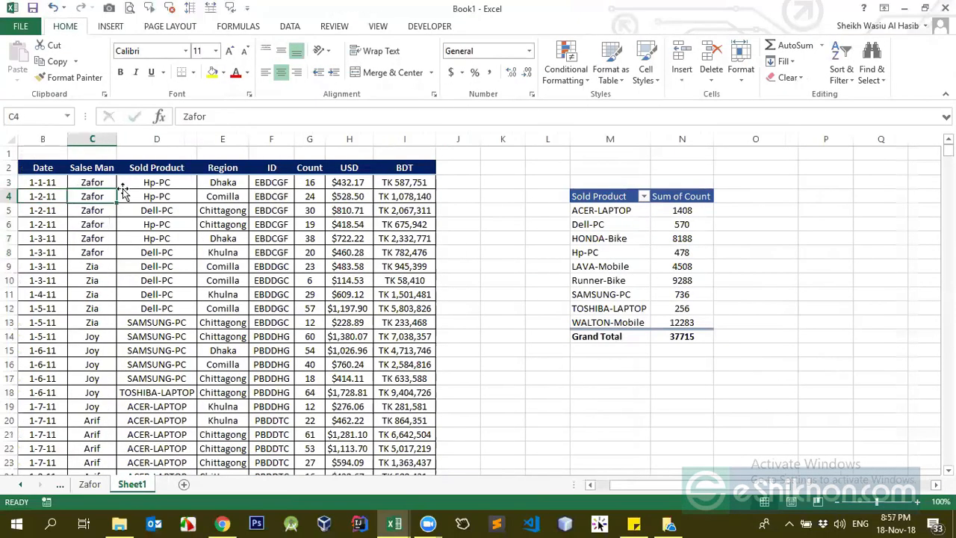
{"action": "key", "text": "Left"}
{"action": "key", "text": "Left"}
{"action": "key", "text": "Left"}
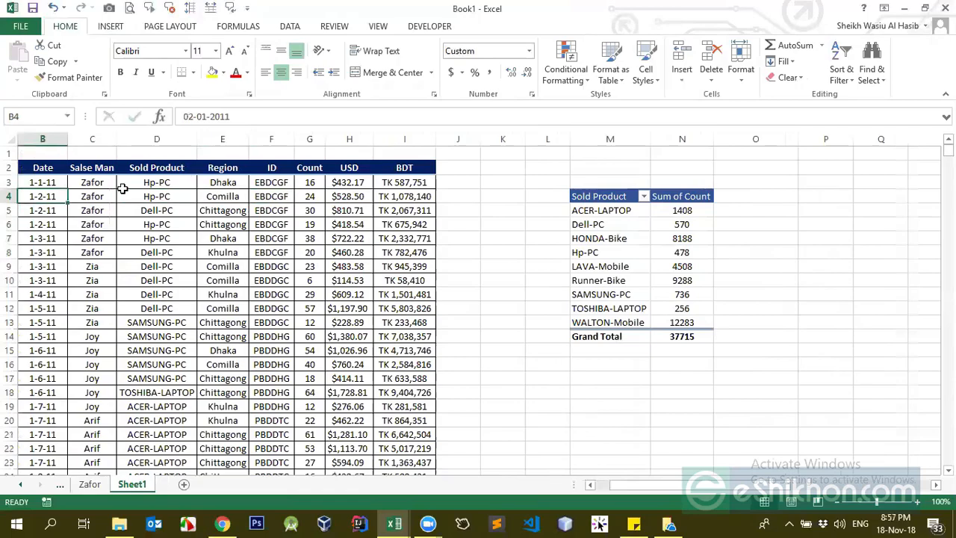
{"action": "key", "text": "Up"}
{"action": "key", "text": "Up"}
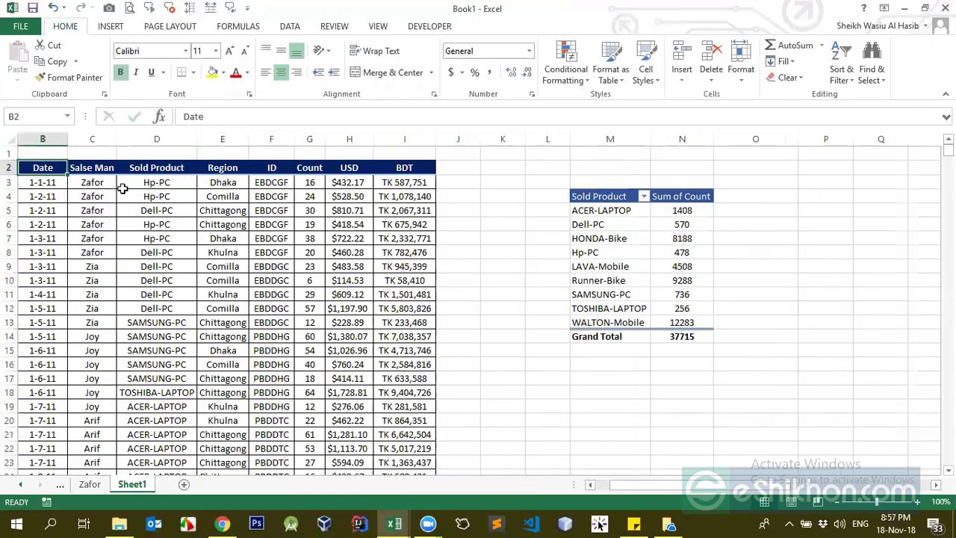
{"action": "key", "text": "alt+n"}
{"action": "key", "text": "v"}
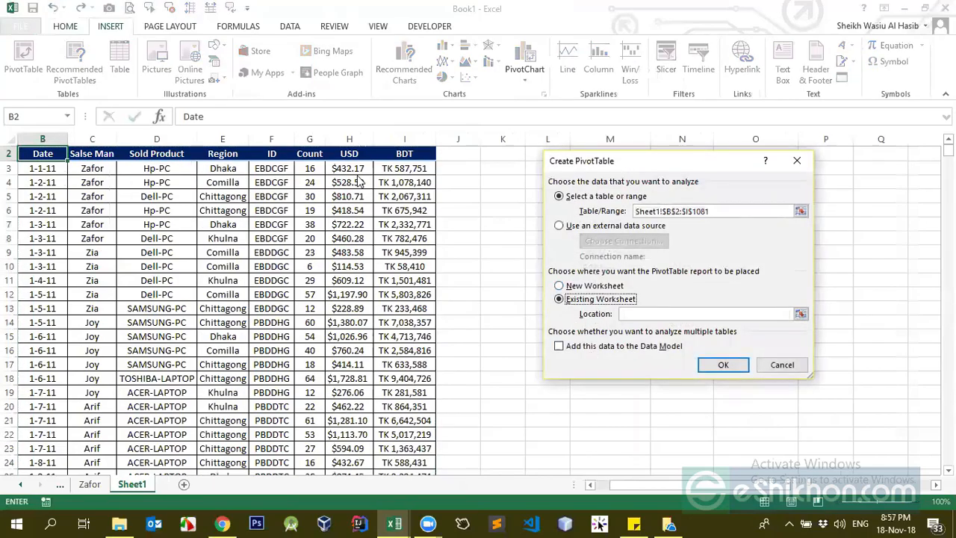
{"action": "left_click_drag", "start_coordinate": [617, 169], "coordinate": [351, 170]}
{"action": "left_click", "coordinate": [535, 313]}
{"action": "left_click", "coordinate": [811, 185]}
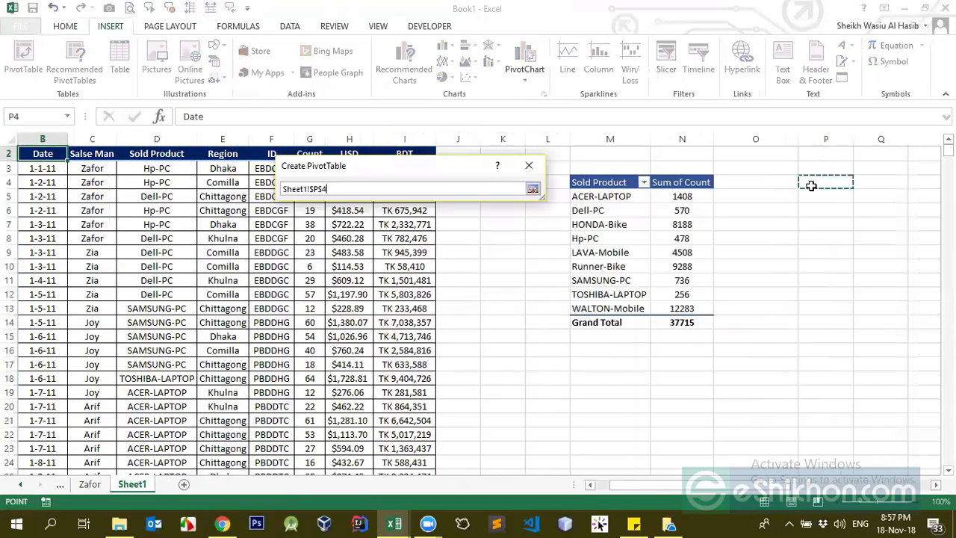
{"action": "key", "text": "Return"}
{"action": "key", "text": "Return"}
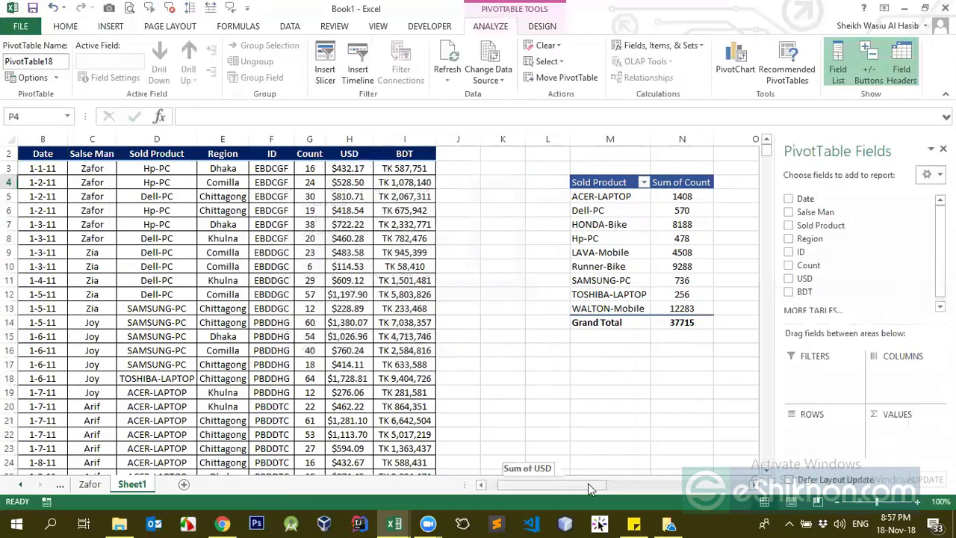
Build the new PivotTable at P4 with Salse Man in rows, Sold Product in columns and Sum of Count as values.
{"action": "left_click_drag", "start_coordinate": [535, 487], "coordinate": [623, 487]}
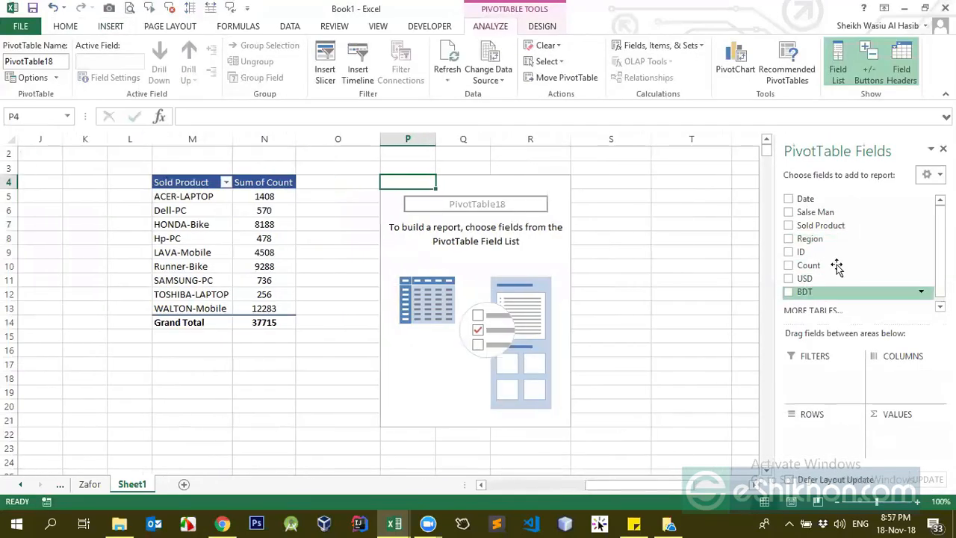
{"action": "left_click", "coordinate": [789, 212]}
{"action": "left_click_drag", "start_coordinate": [819, 226], "coordinate": [882, 373]}
{"action": "left_click_drag", "start_coordinate": [808, 265], "coordinate": [898, 437]}
Set the new PivotTable's report layout to Tabular Form.
{"action": "left_click", "coordinate": [499, 198]}
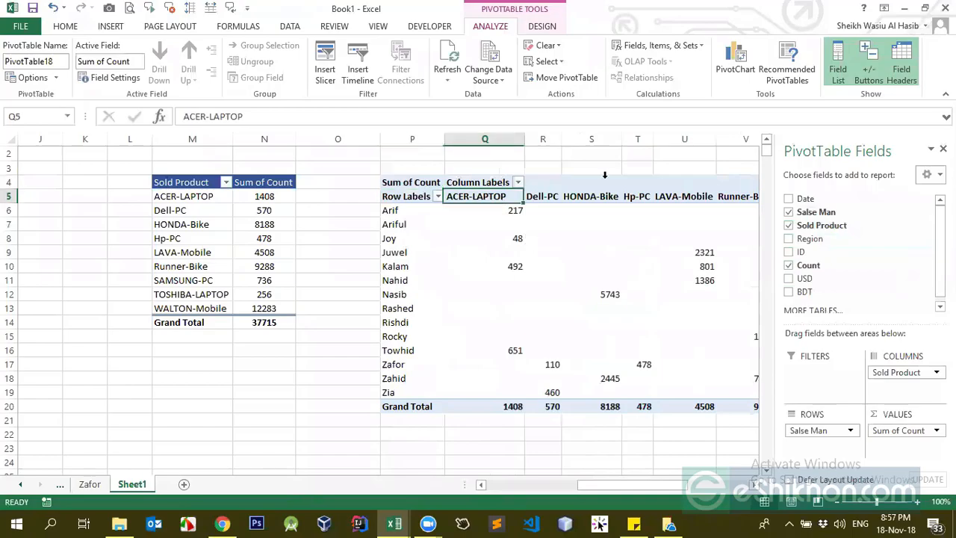
{"action": "left_click", "coordinate": [543, 26]}
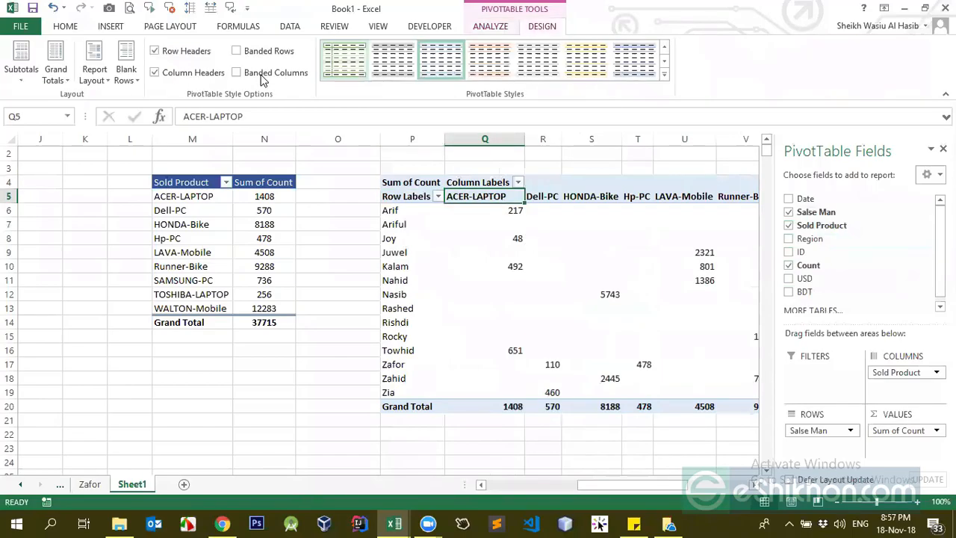
{"action": "left_click", "coordinate": [99, 83]}
{"action": "left_click", "coordinate": [137, 166]}
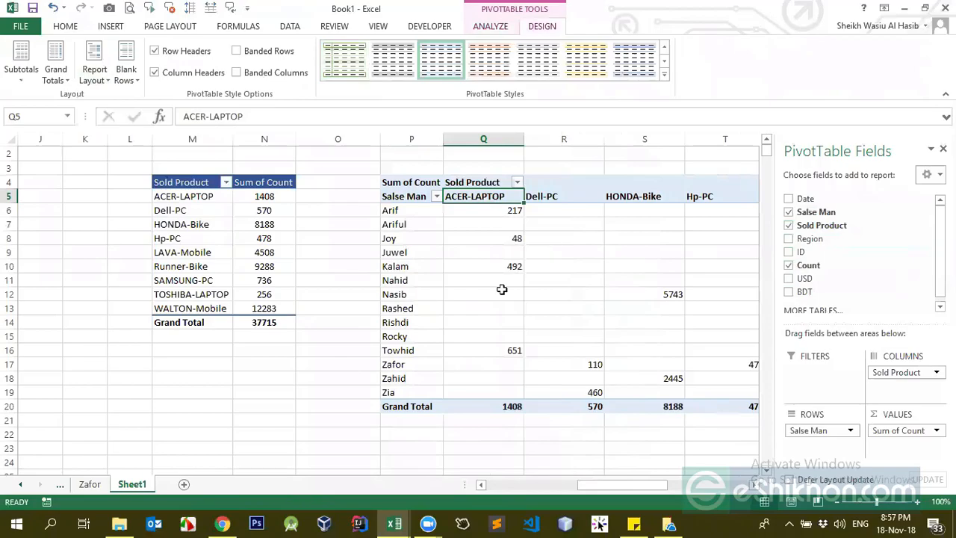
Select the whole sheet and autofit every column width so the new PivotTable becomes more compact.
{"action": "left_click", "coordinate": [5, 138]}
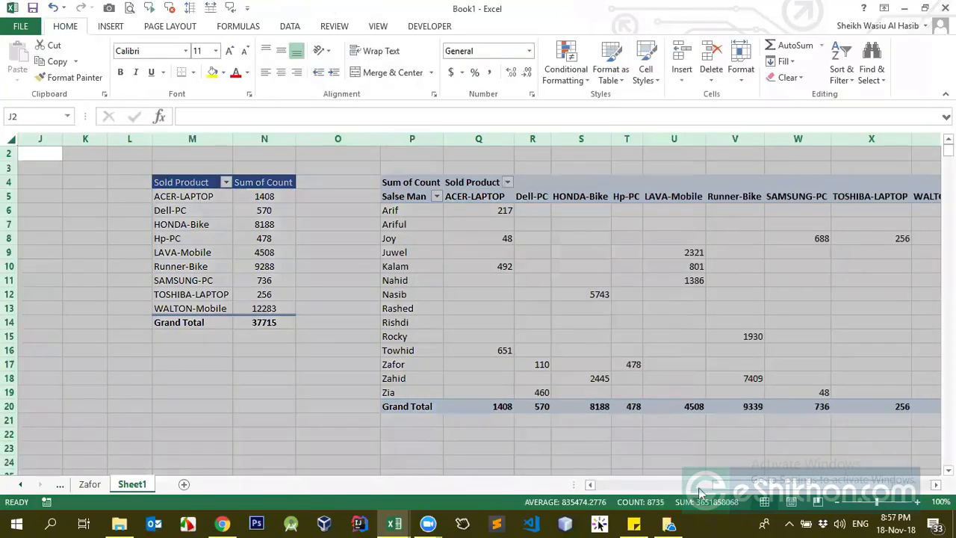
{"action": "left_click_drag", "start_coordinate": [758, 489], "coordinate": [807, 492]}
{"action": "left_click", "coordinate": [397, 282]}
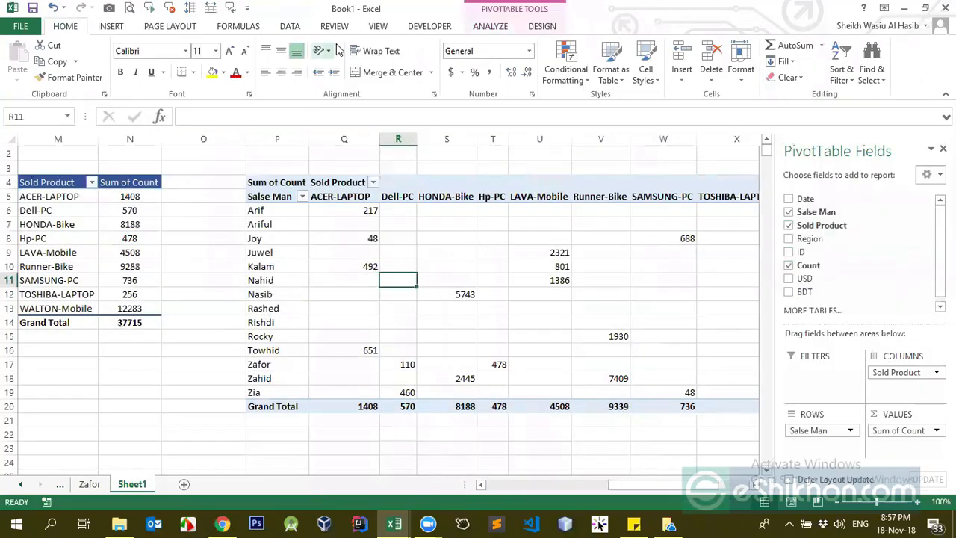
{"action": "left_click", "coordinate": [491, 27]}
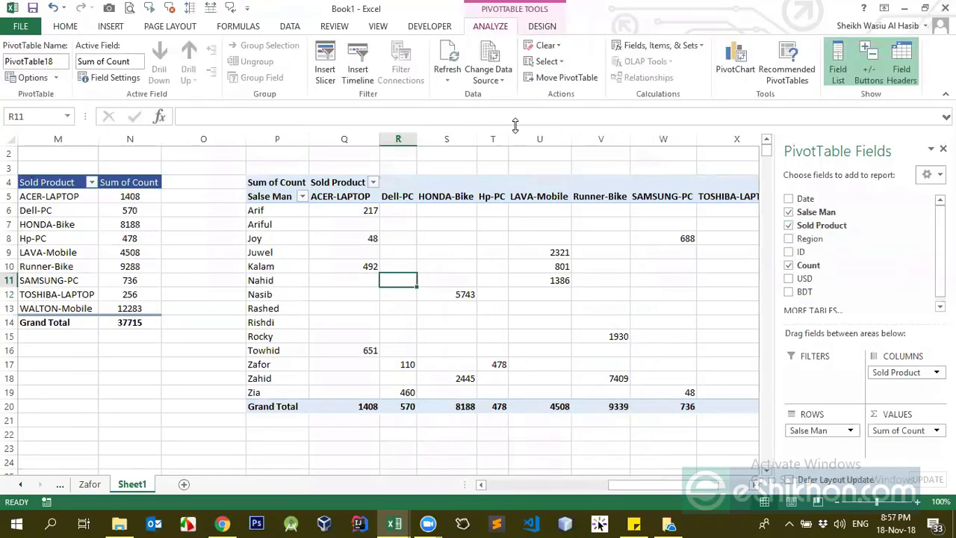
{"action": "left_click", "coordinate": [359, 75]}
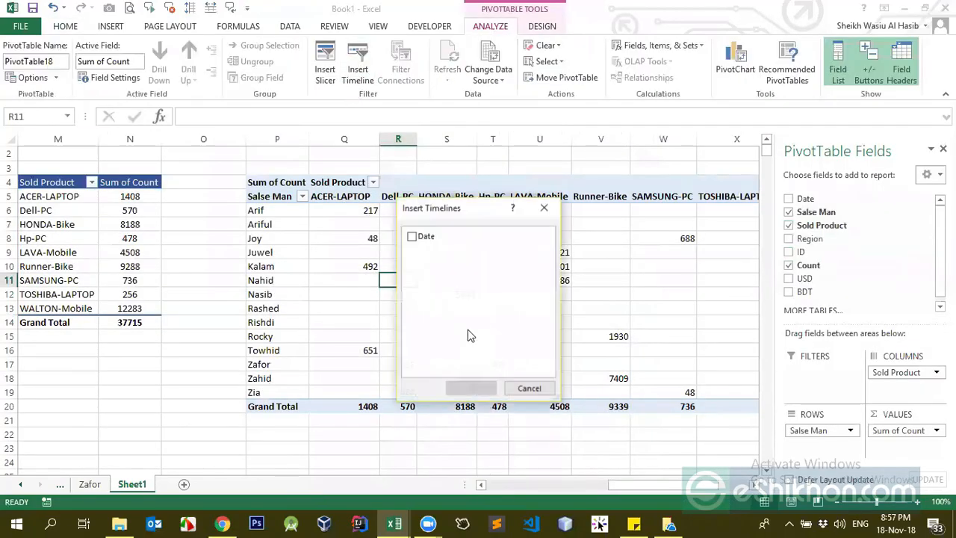
{"action": "left_click", "coordinate": [526, 390]}
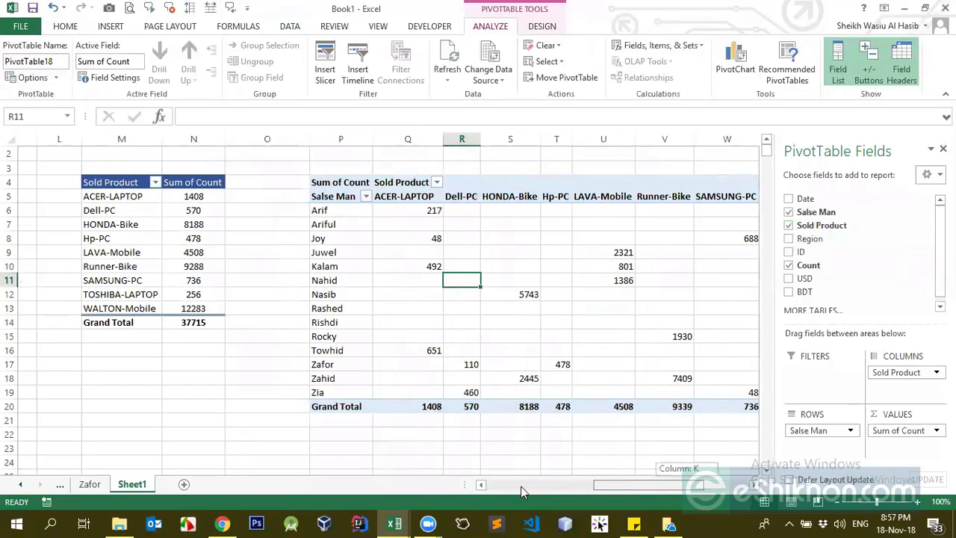
Check the first entry in the source data's Date column at B3, and return to the Salse Man PivotTable.
{"action": "left_click", "coordinate": [521, 486]}
{"action": "left_click", "coordinate": [89, 169]}
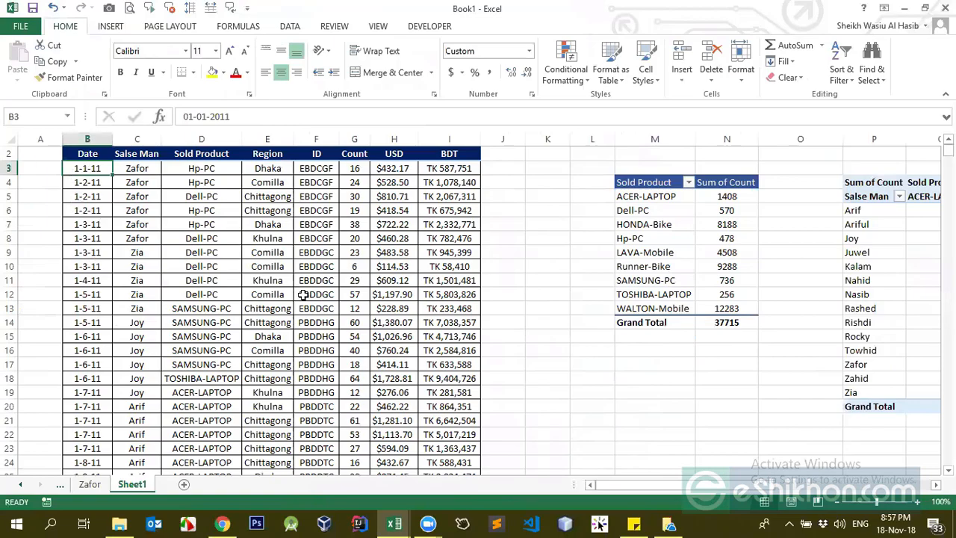
{"action": "left_click_drag", "start_coordinate": [727, 487], "coordinate": [909, 489]}
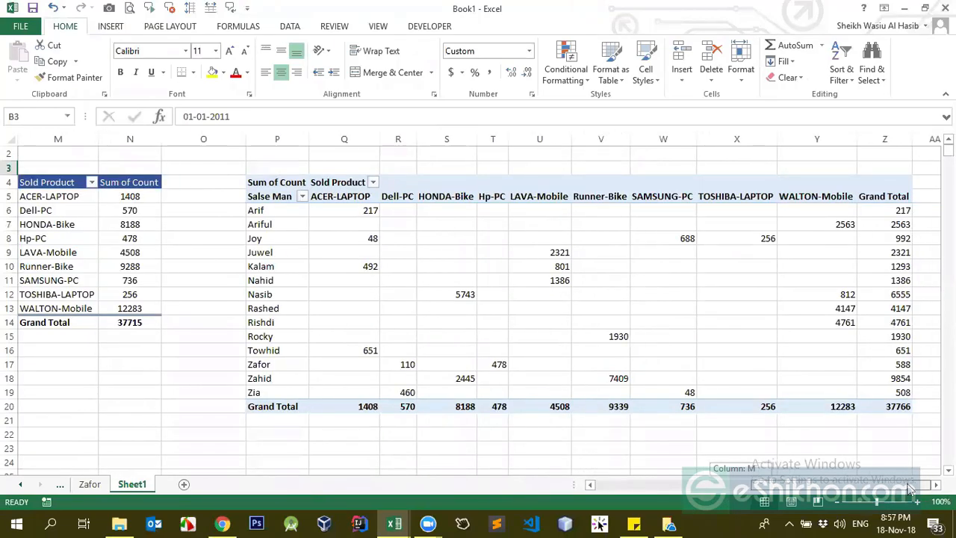
{"action": "left_click", "coordinate": [540, 280]}
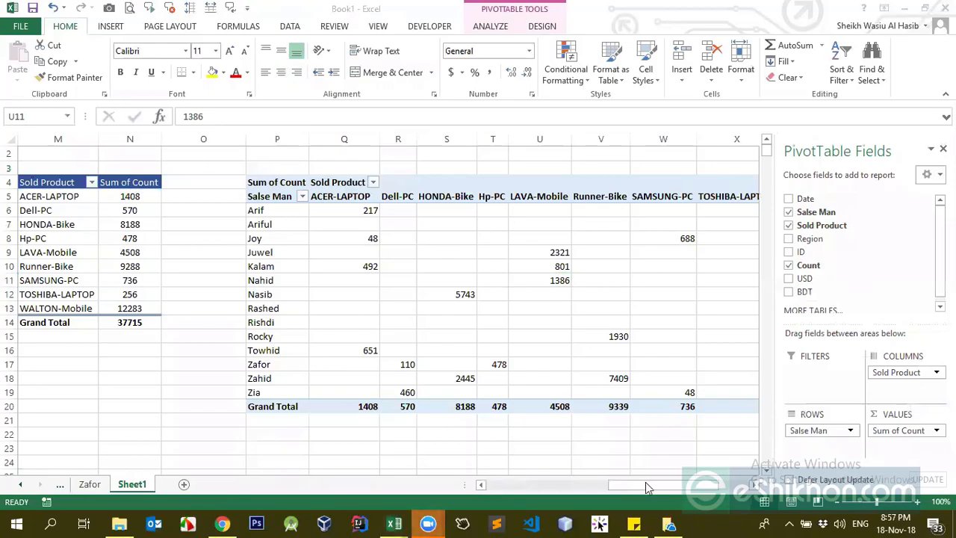
Inspect the Salse Man PivotTable's source range in Change Data Source, closing the dialog without changing it.
{"action": "left_click", "coordinate": [397, 196]}
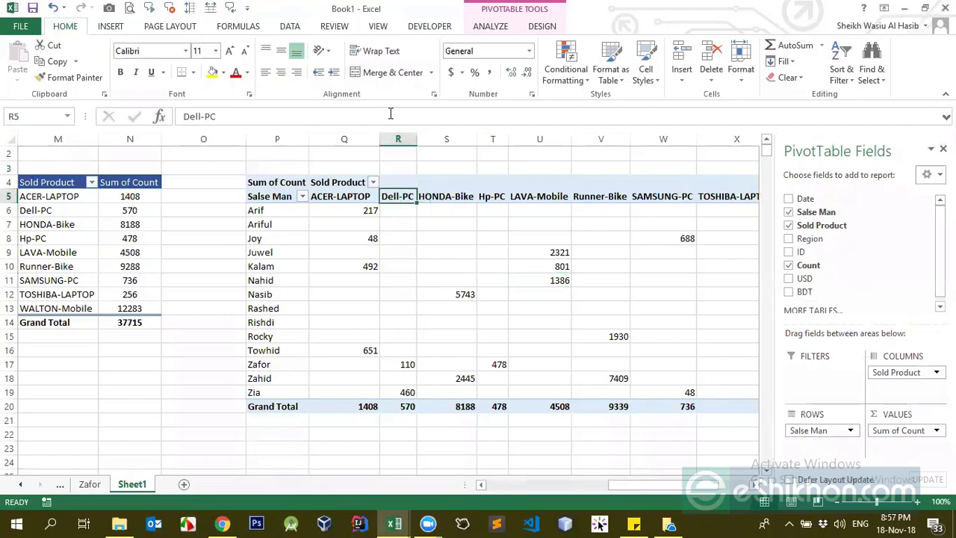
{"action": "left_click", "coordinate": [490, 28]}
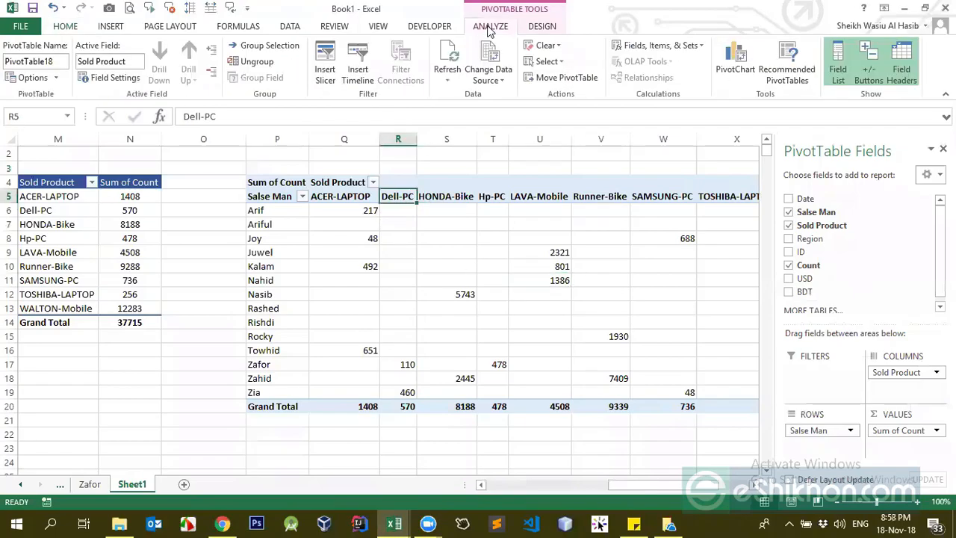
{"action": "left_click", "coordinate": [501, 83]}
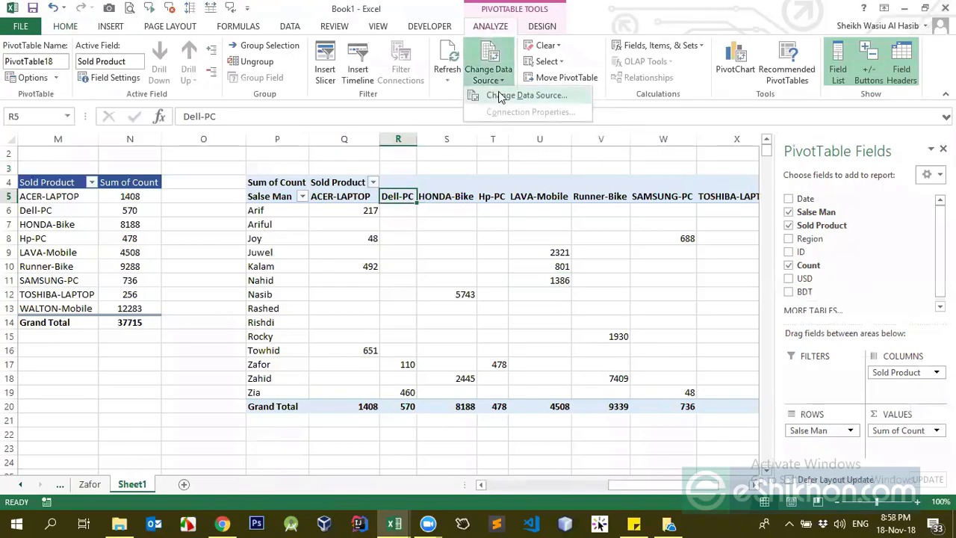
{"action": "left_click", "coordinate": [497, 95]}
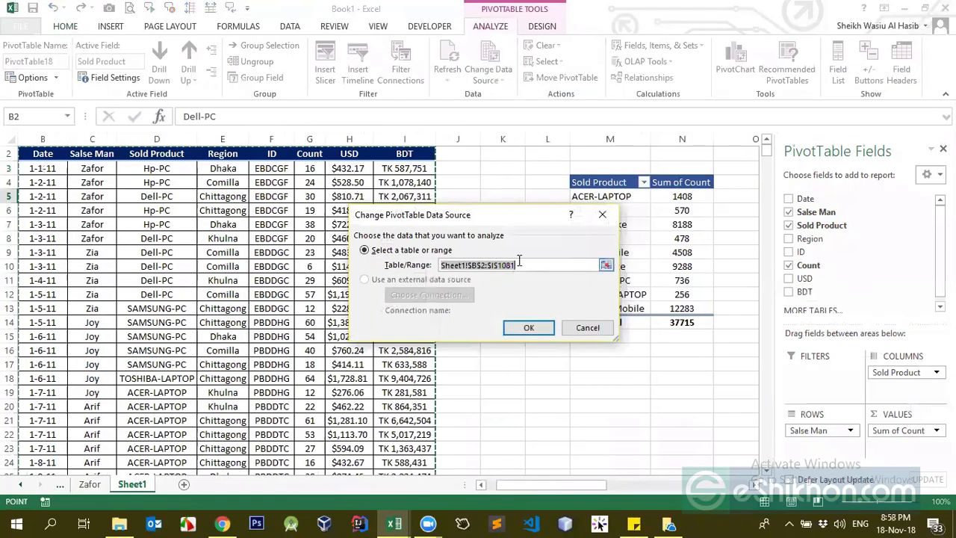
{"action": "left_click", "coordinate": [606, 265]}
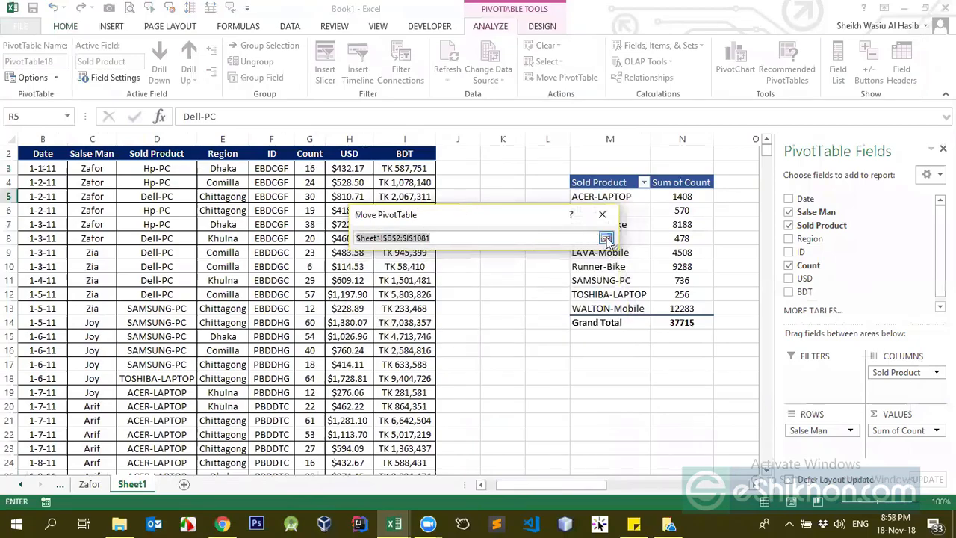
{"action": "left_click", "coordinate": [512, 239]}
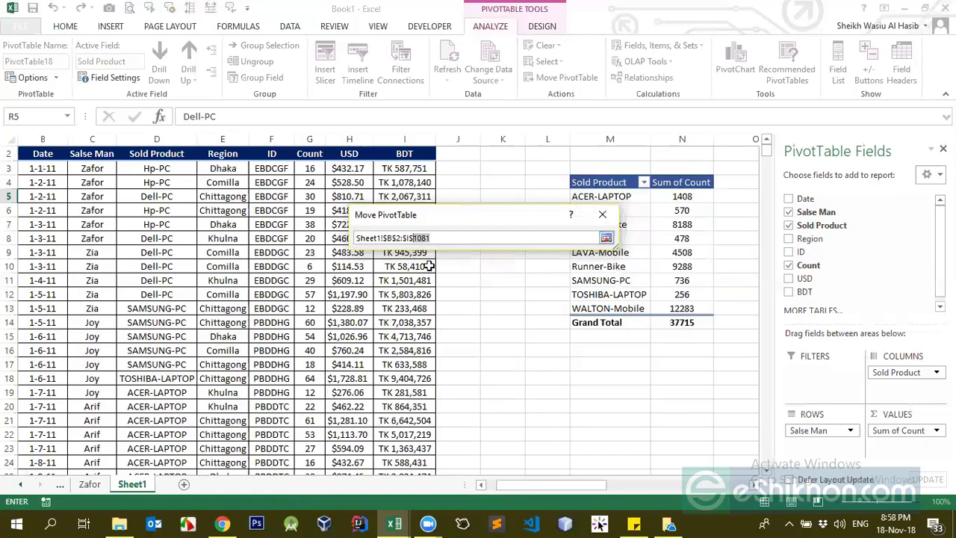
{"action": "left_click", "coordinate": [443, 236]}
{"action": "double_click", "coordinate": [441, 237]}
{"action": "left_click", "coordinate": [449, 237]}
{"action": "left_click", "coordinate": [602, 215]}
{"action": "left_click", "coordinate": [588, 326]}
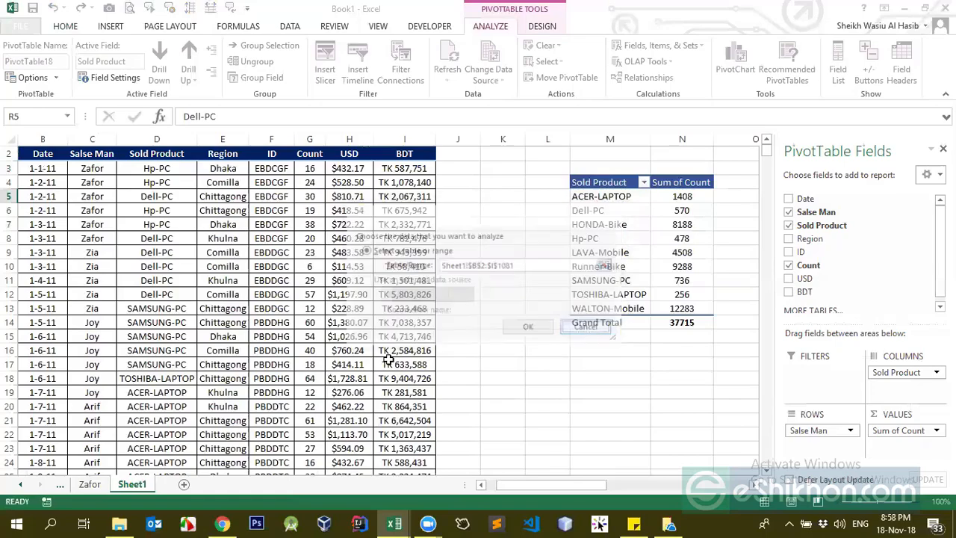
Examine the end of the sales data at row 1081 and select the empty rows B1082:I1094 below it.
{"action": "left_click", "coordinate": [112, 301]}
{"action": "key", "text": "Left"}
{"action": "key", "text": "ctrl+Down"}
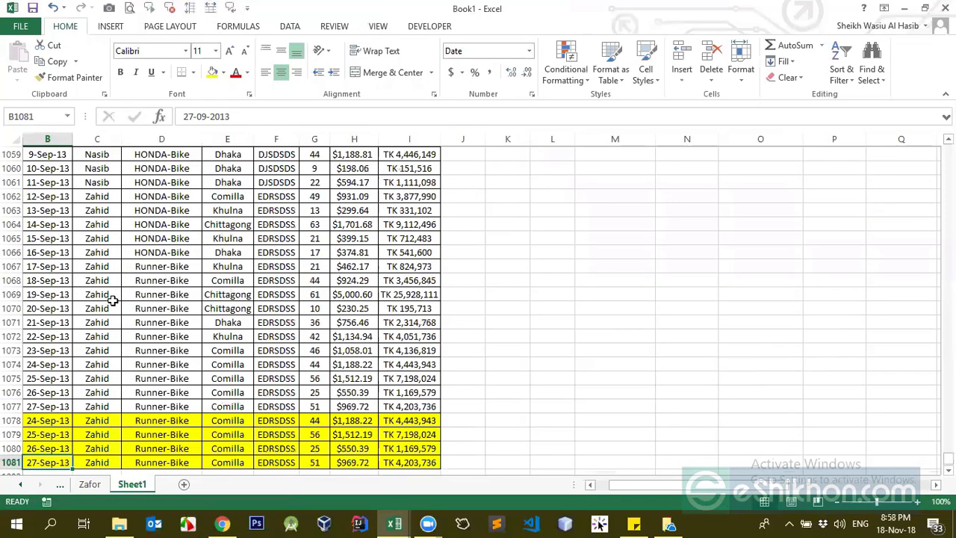
{"action": "key", "text": "Down"}
{"action": "key", "text": "Up"}
{"action": "key", "text": "shift+Down"}
{"action": "key", "text": "shift+Down"}
{"action": "key", "text": "shift+Down"}
{"action": "key", "text": "shift+Down"}
{"action": "key", "text": "shift+Down"}
{"action": "key", "text": "shift+Down"}
{"action": "key", "text": "shift+Down"}
{"action": "key", "text": "shift+Down"}
{"action": "key", "text": "shift+Down"}
{"action": "key", "text": "shift+Down"}
{"action": "key", "text": "shift+Down"}
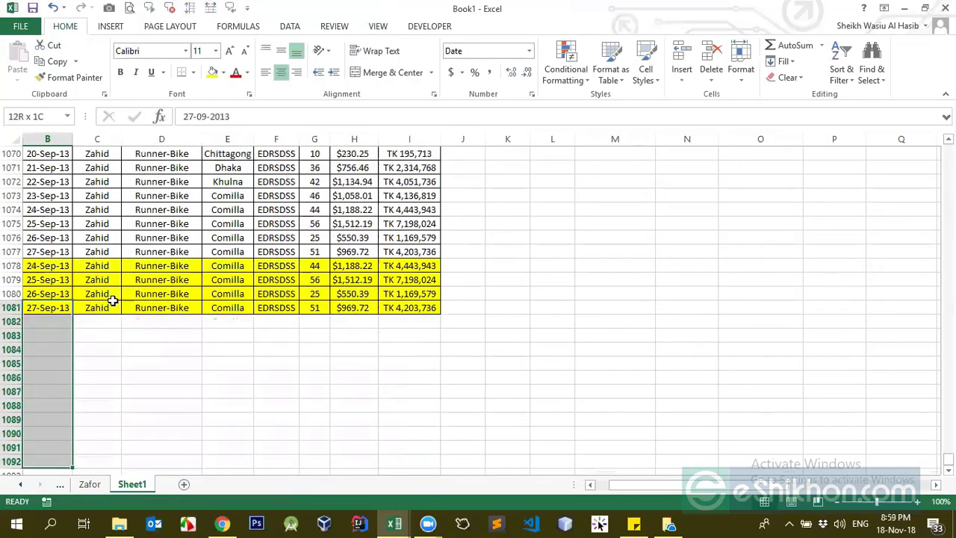
{"action": "scroll", "coordinate": [112, 301], "scroll_direction": "down", "scroll_amount": 1}
{"action": "left_click_drag", "start_coordinate": [45, 295], "coordinate": [408, 461]}
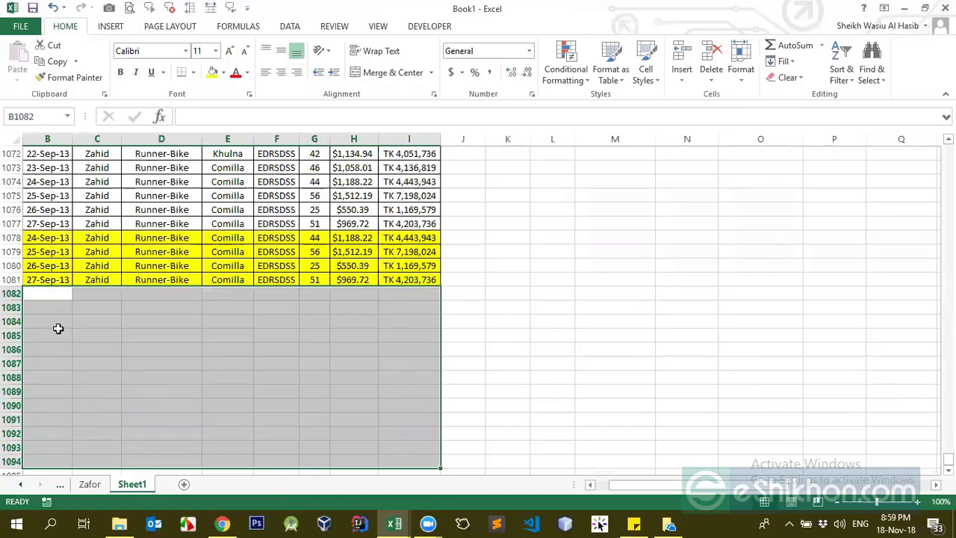
Insert a Timeline based on the Date field for the Salse Man PivotTable.
{"action": "key", "text": "Up"}
{"action": "key", "text": "ctrl+Up"}
{"action": "key", "text": "ctrl+Up"}
{"action": "left_click_drag", "start_coordinate": [651, 490], "coordinate": [793, 487]}
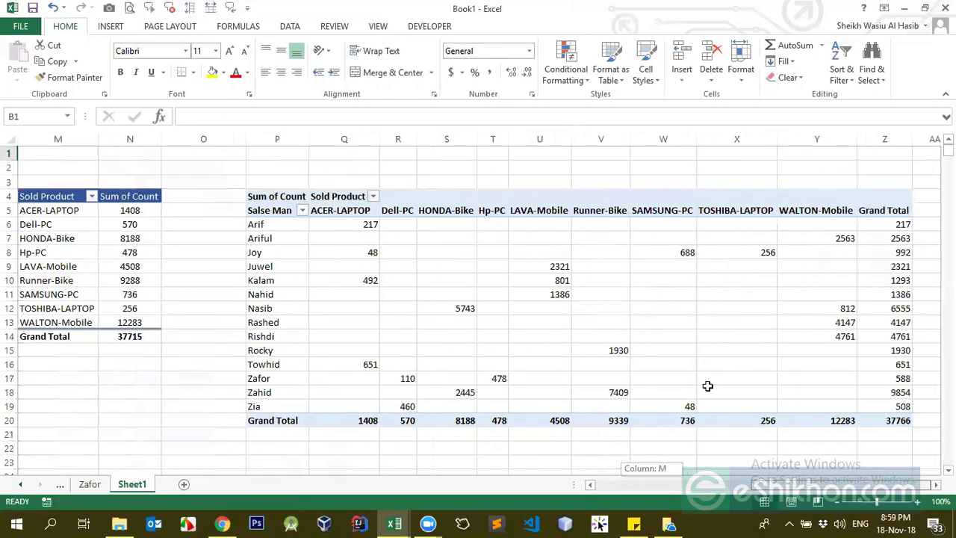
{"action": "left_click", "coordinate": [446, 210]}
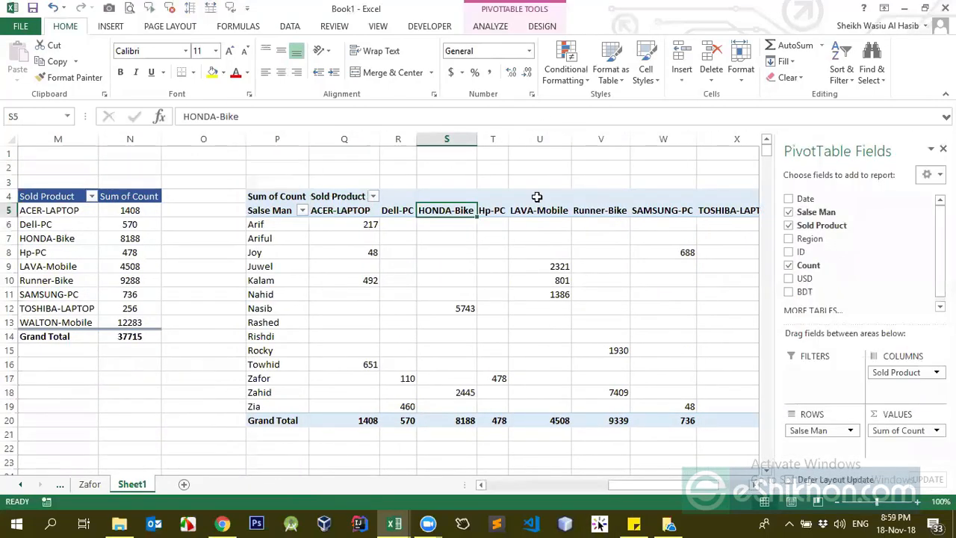
{"action": "left_click", "coordinate": [490, 27]}
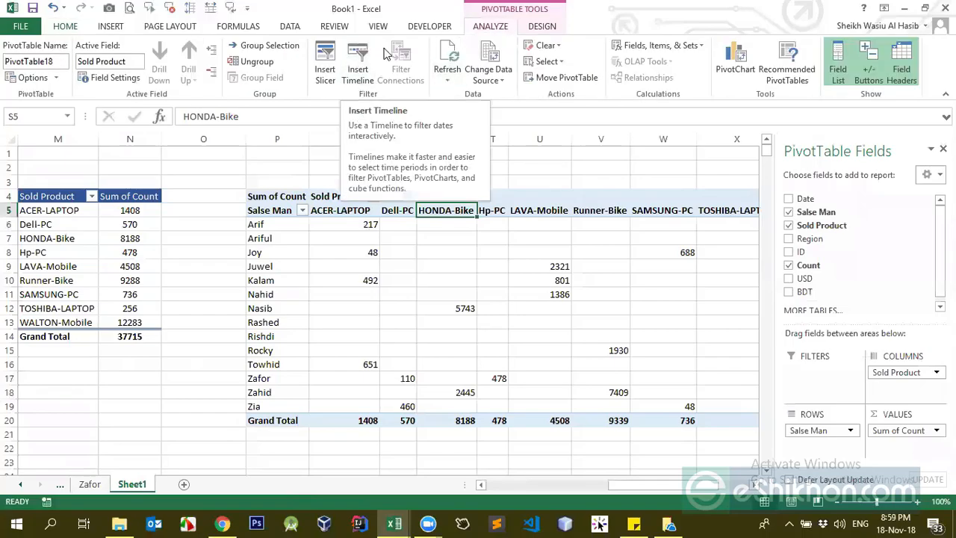
{"action": "left_click_drag", "start_coordinate": [621, 486], "coordinate": [702, 486]}
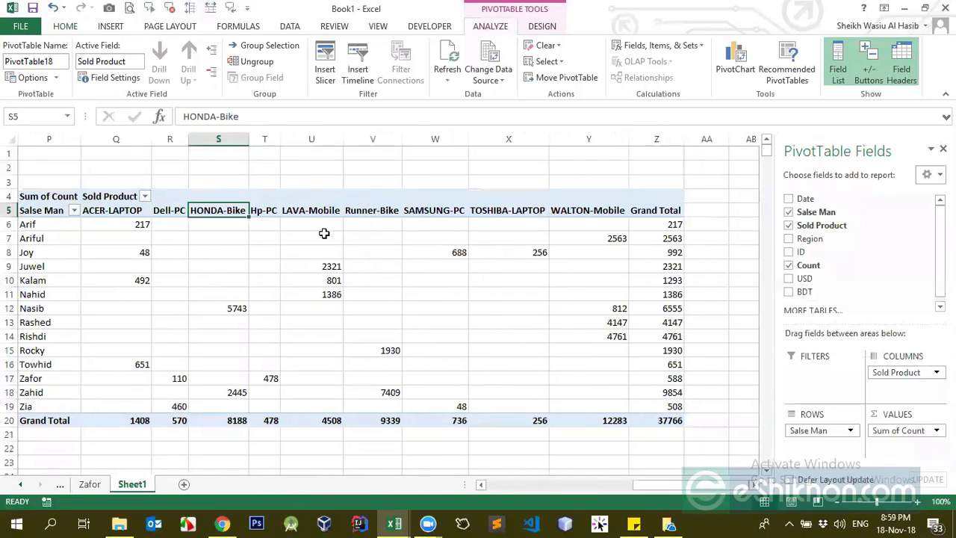
{"action": "left_click", "coordinate": [320, 212]}
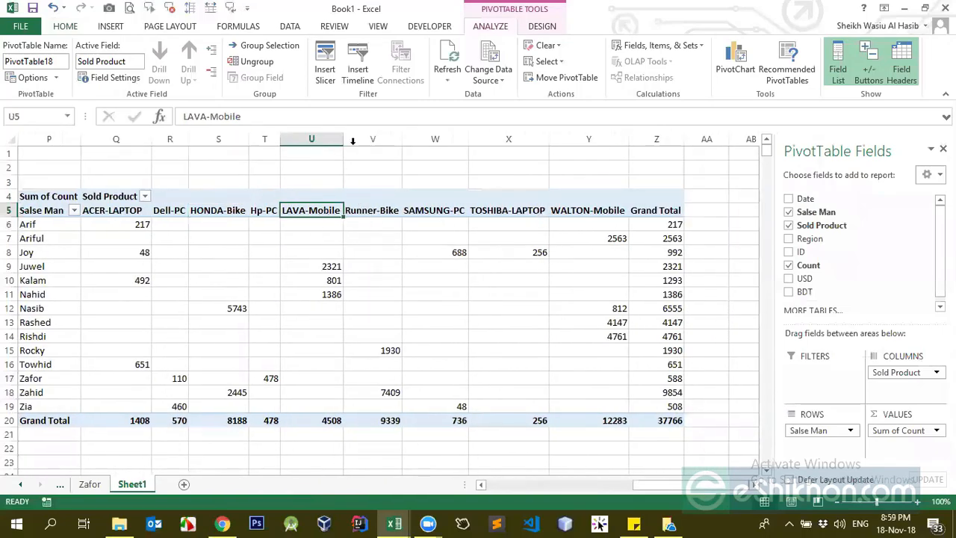
{"action": "left_click", "coordinate": [357, 78]}
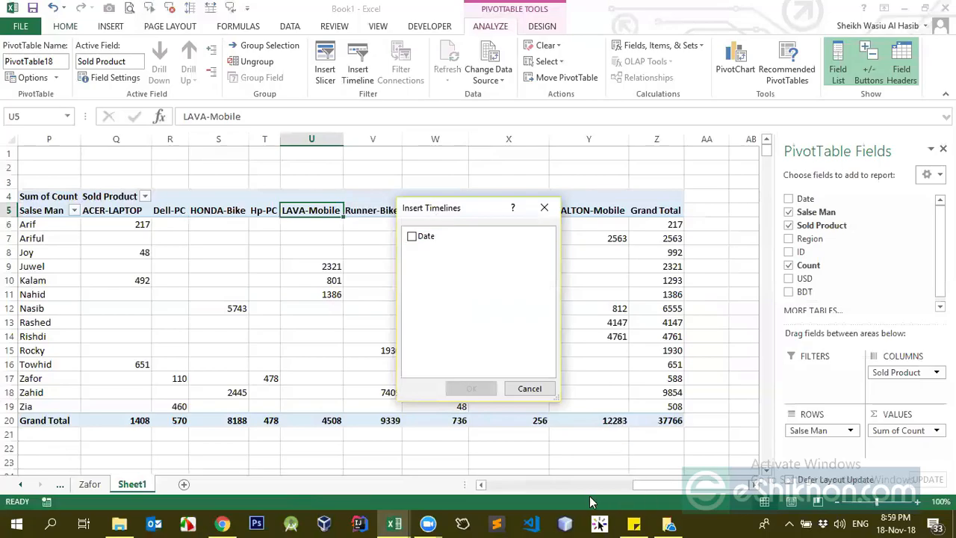
{"action": "left_click", "coordinate": [411, 237]}
{"action": "left_click", "coordinate": [471, 389]}
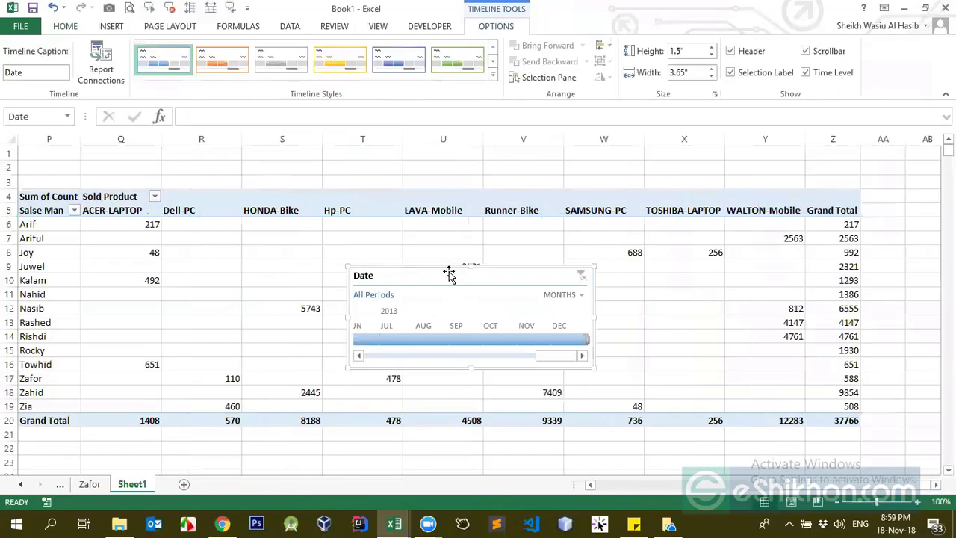
Move the Date timeline up over the first rows of the Salse Man PivotTable and deselect it.
{"action": "left_click_drag", "start_coordinate": [520, 277], "coordinate": [400, 197]}
{"action": "left_click_drag", "start_coordinate": [560, 273], "coordinate": [385, 272]}
{"action": "left_click", "coordinate": [382, 321]}
Examine the source data's Date column from its first records down to the last one in row 1081 and back.
{"action": "key", "text": "ctrl+Left"}
{"action": "key", "text": "ctrl+Left"}
{"action": "key", "text": "ctrl+Left"}
{"action": "key", "text": "ctrl+Left"}
{"action": "key", "text": "ctrl+Left"}
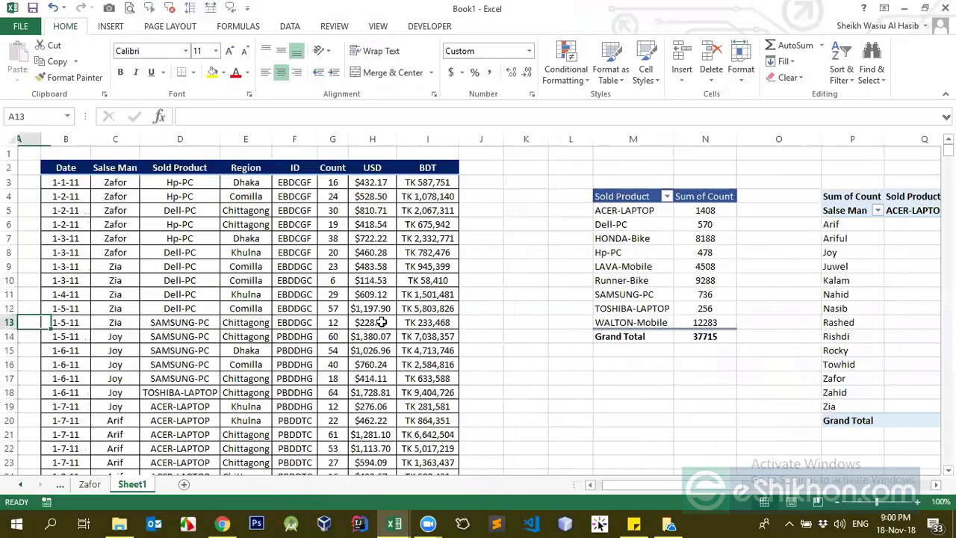
{"action": "key", "text": "ctrl+Up"}
{"action": "key", "text": "Down"}
{"action": "key", "text": "Down"}
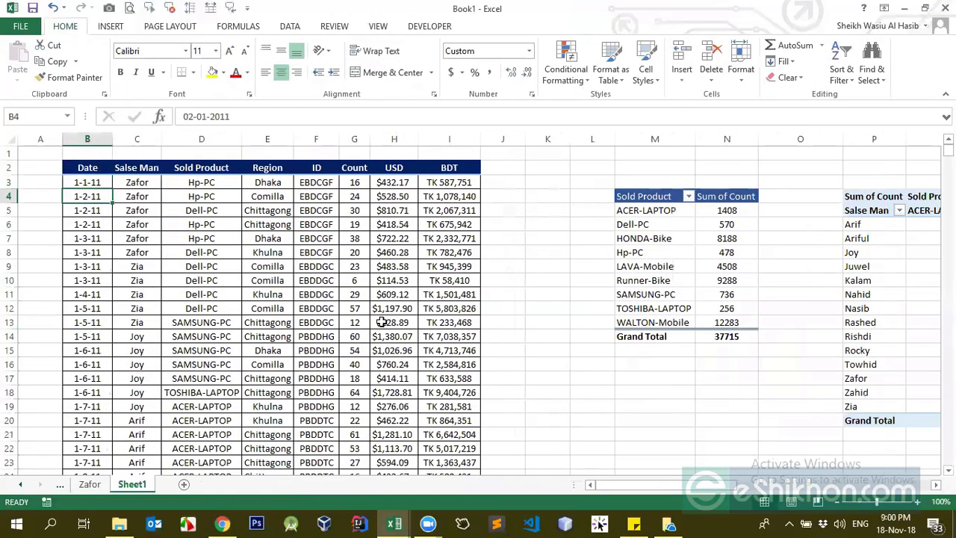
{"action": "key", "text": "ctrl+Down"}
{"action": "key", "text": "Up"}
{"action": "key", "text": "Down"}
{"action": "key", "text": "ctrl+Up"}
{"action": "key", "text": "Down"}
{"action": "key", "text": "ctrl+Down"}
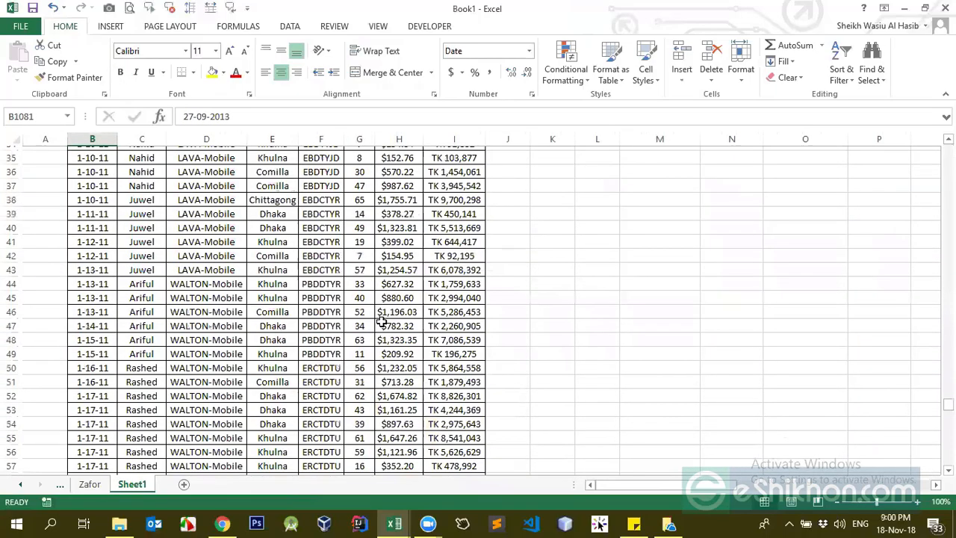
{"action": "key", "text": "ctrl+Up"}
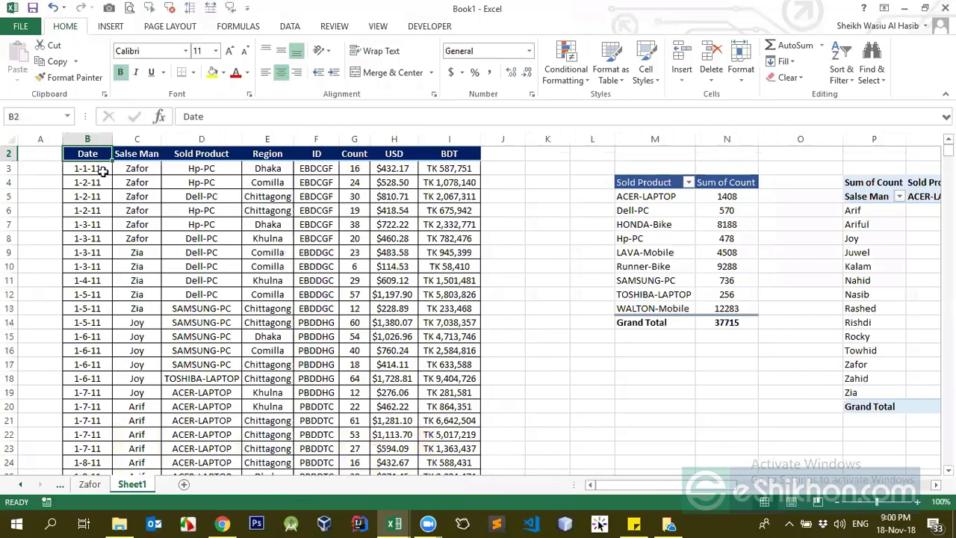
Select all the sales records from B3 to I1081, leaving out the header row.
{"action": "left_click_drag", "start_coordinate": [99, 170], "coordinate": [96, 434]}
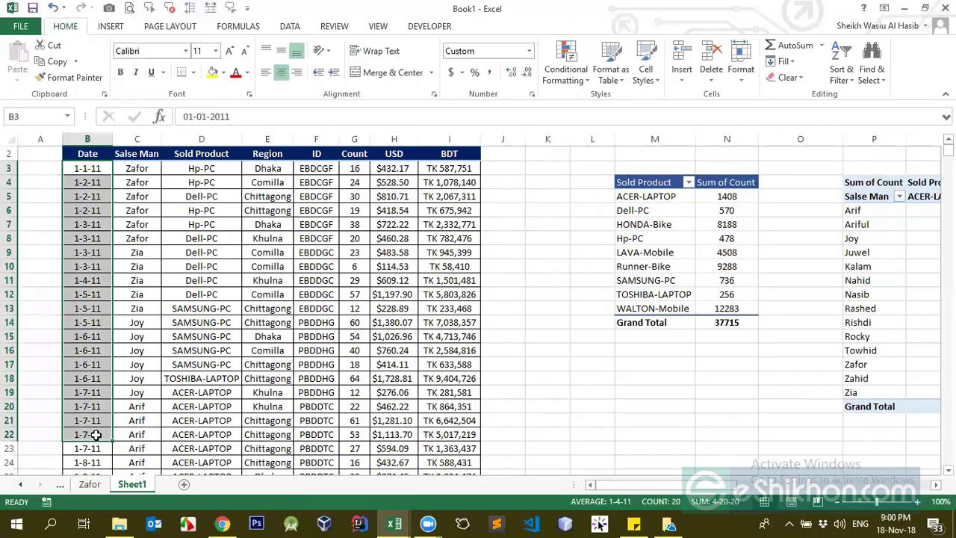
{"action": "key", "text": "ctrl+shift+Right"}
{"action": "key", "text": "ctrl+shift+Down"}
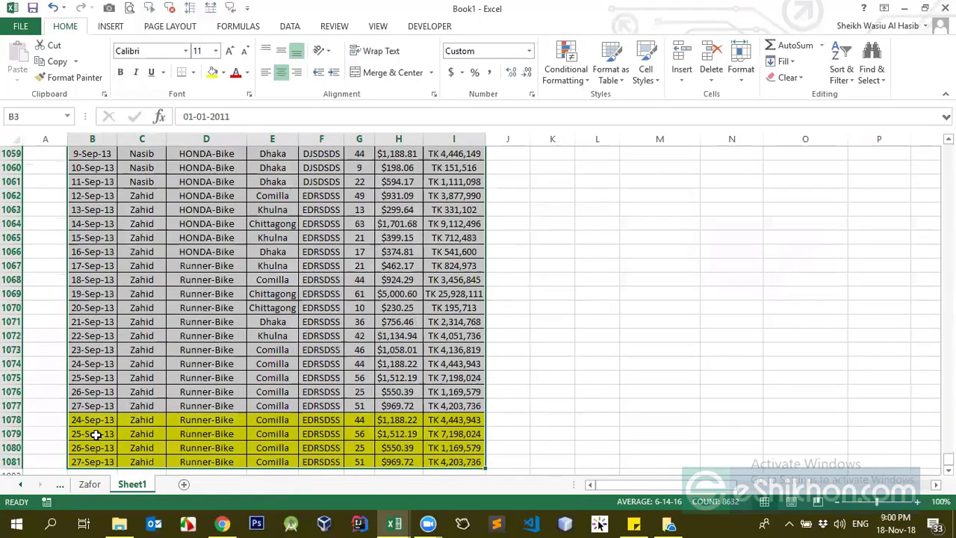
Return to the first sales record's date in cell B3, just below the header row.
{"action": "key", "text": "ctrl+Up"}
{"action": "key", "text": "Down"}
{"action": "key", "text": "ctrl+shift+Down"}
{"action": "key", "text": "ctrl+Up"}
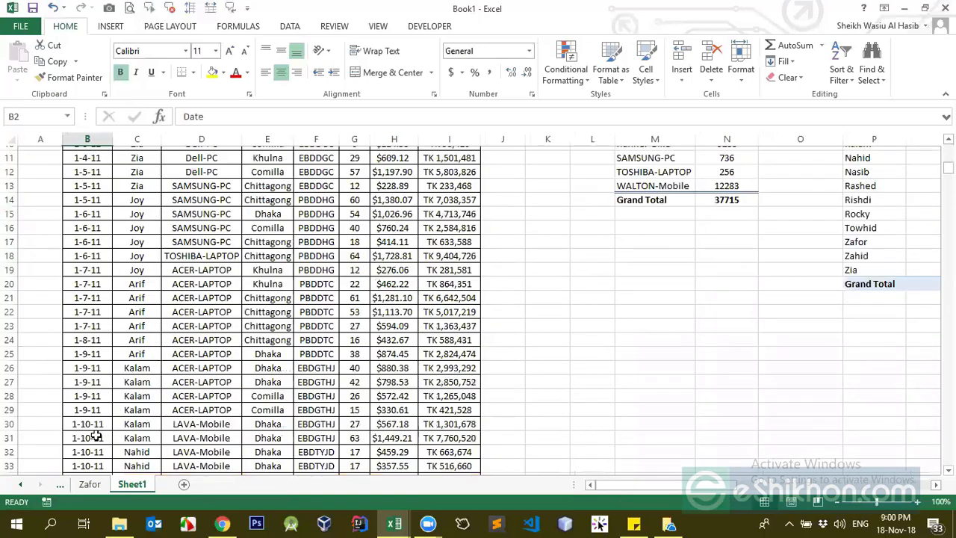
{"action": "key", "text": "Down"}
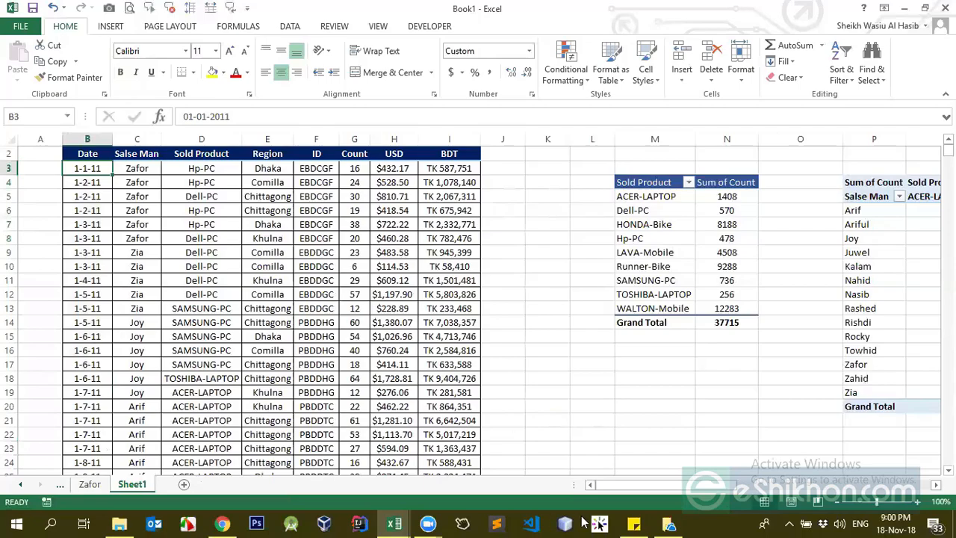
Switch the Date timeline of the Salse Man PivotTable to the Years level.
{"action": "left_click_drag", "start_coordinate": [606, 485], "coordinate": [860, 482]}
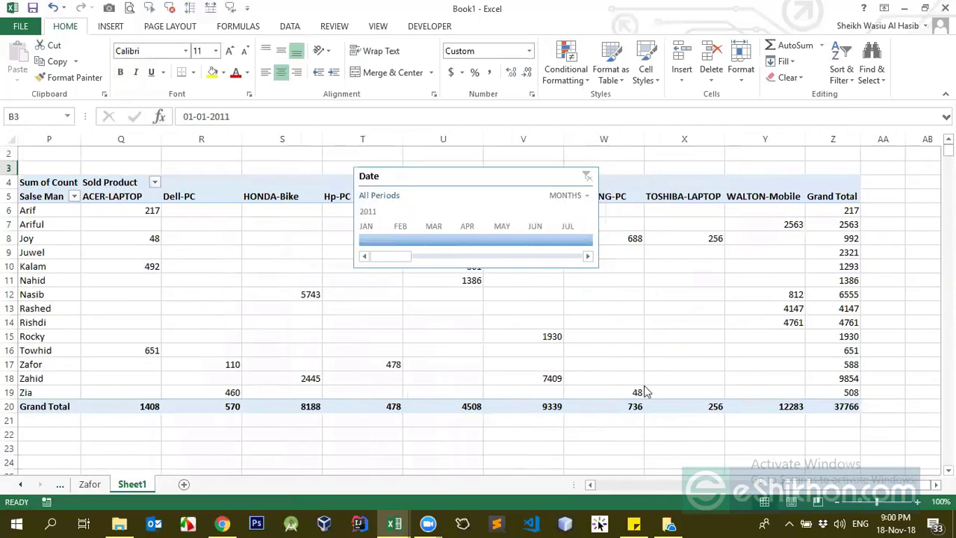
{"action": "left_click_drag", "start_coordinate": [401, 259], "coordinate": [370, 259]}
{"action": "left_click", "coordinate": [370, 259]}
{"action": "left_click", "coordinate": [581, 197]}
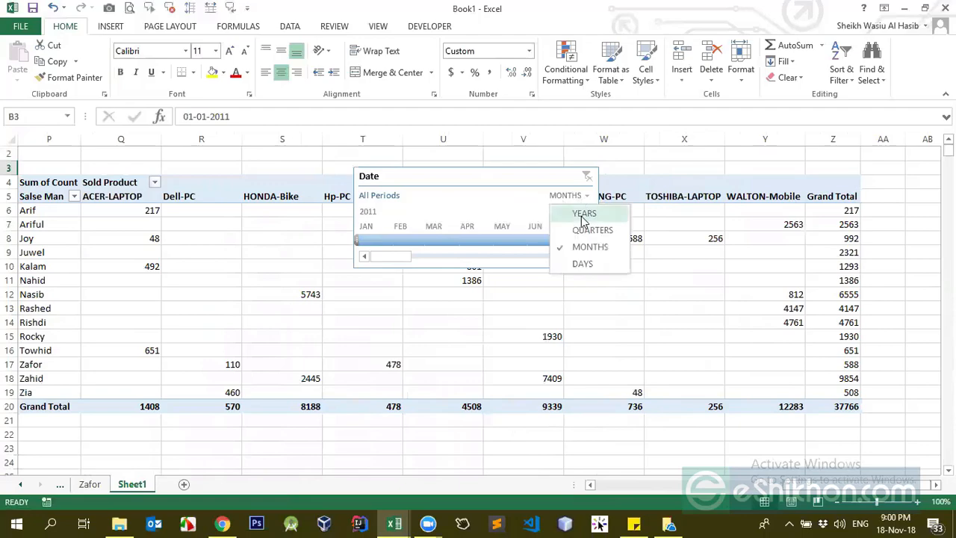
{"action": "left_click", "coordinate": [582, 215]}
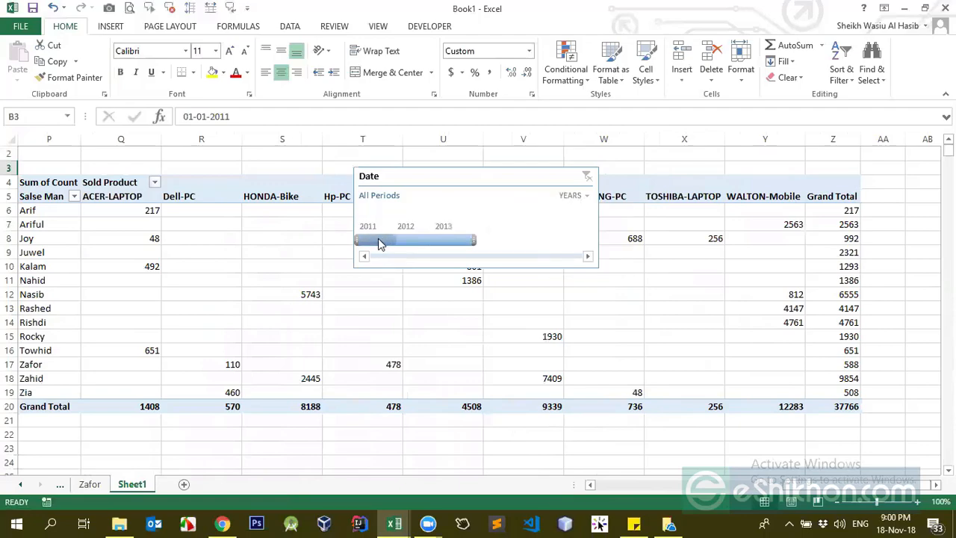
Switch the Date timeline to the Quarters level and look along its periods.
{"action": "left_click", "coordinate": [584, 197]}
{"action": "left_click", "coordinate": [590, 229]}
{"action": "left_click_drag", "start_coordinate": [426, 252], "coordinate": [385, 255]}
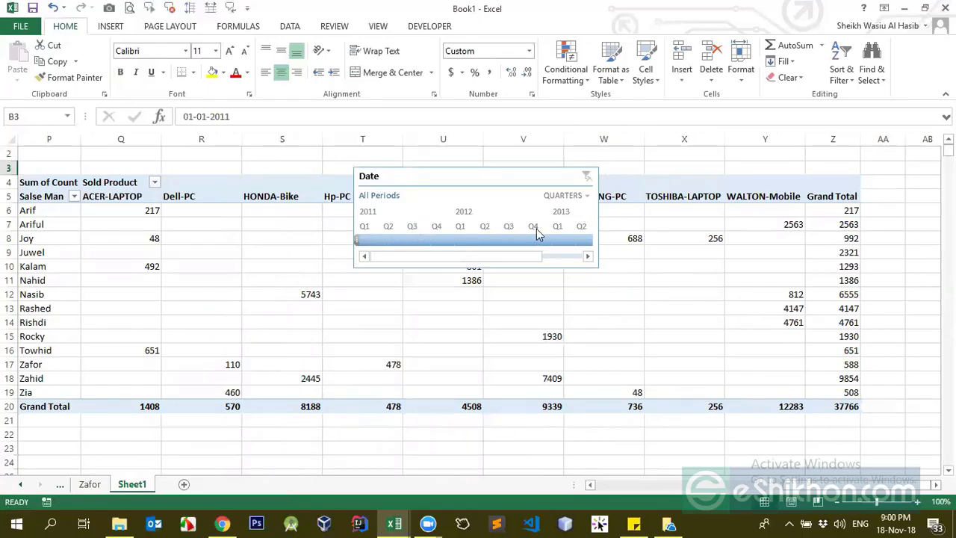
{"action": "left_click_drag", "start_coordinate": [534, 258], "coordinate": [465, 264]}
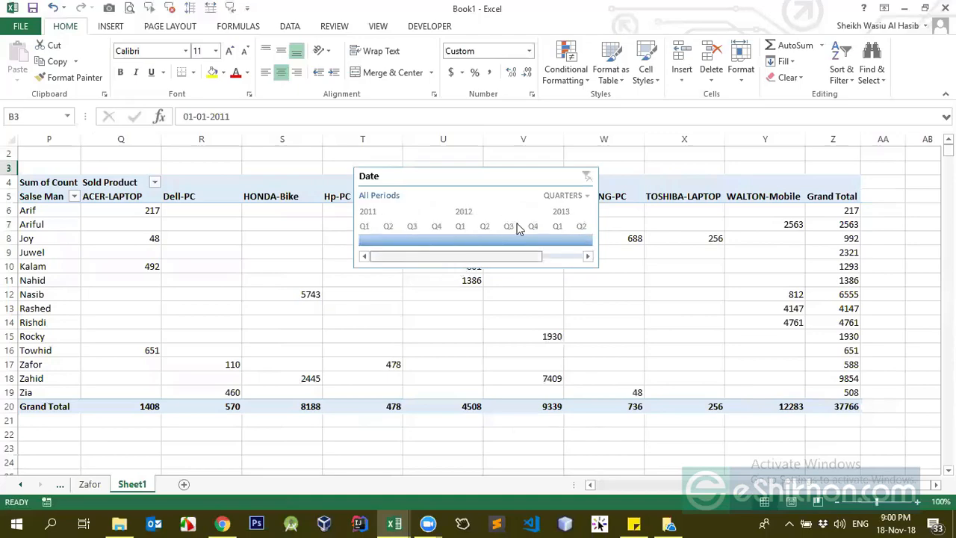
Set the Date timeline to Years and move it down over the PivotTable's lower rows.
{"action": "left_click", "coordinate": [557, 196]}
{"action": "left_click", "coordinate": [566, 212]}
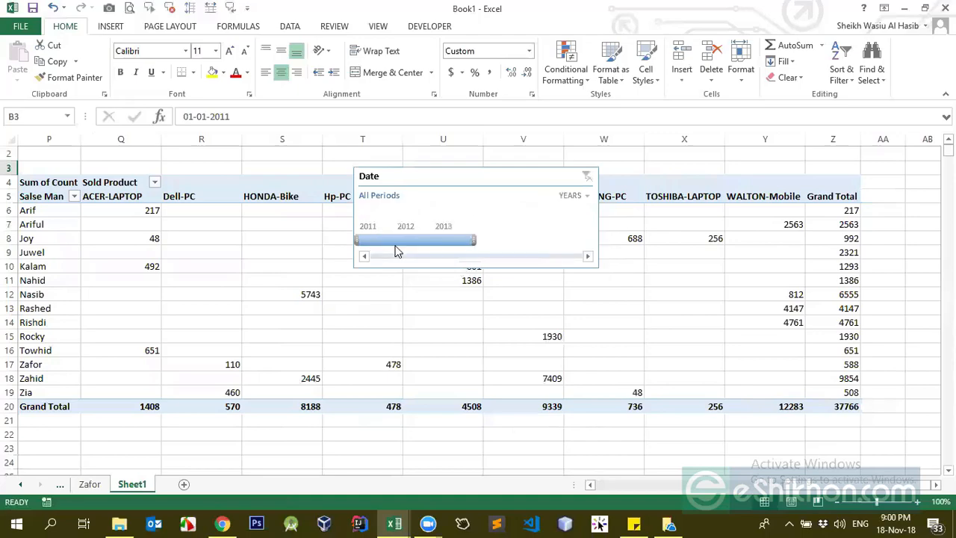
{"action": "left_click_drag", "start_coordinate": [409, 177], "coordinate": [325, 270]}
{"action": "left_click", "coordinate": [463, 305]}
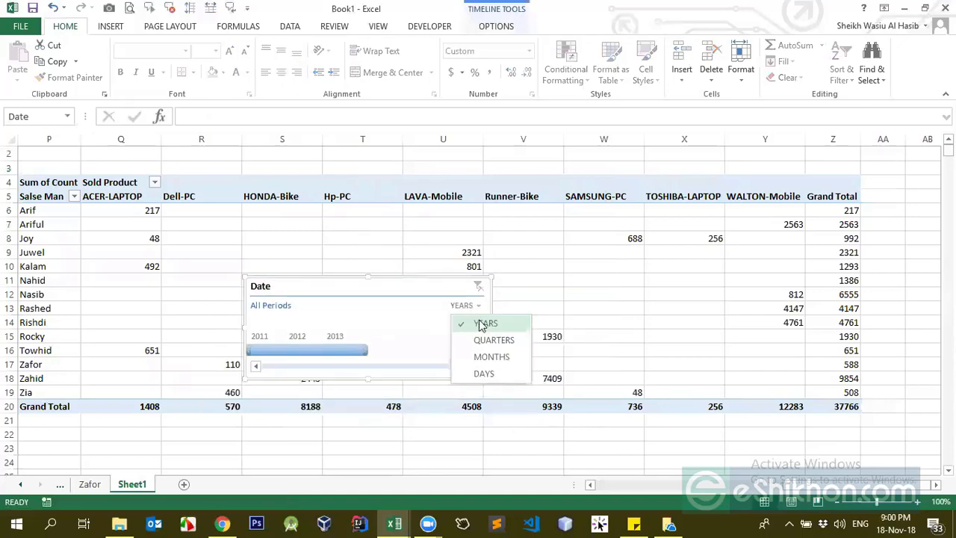
{"action": "left_click", "coordinate": [482, 325]}
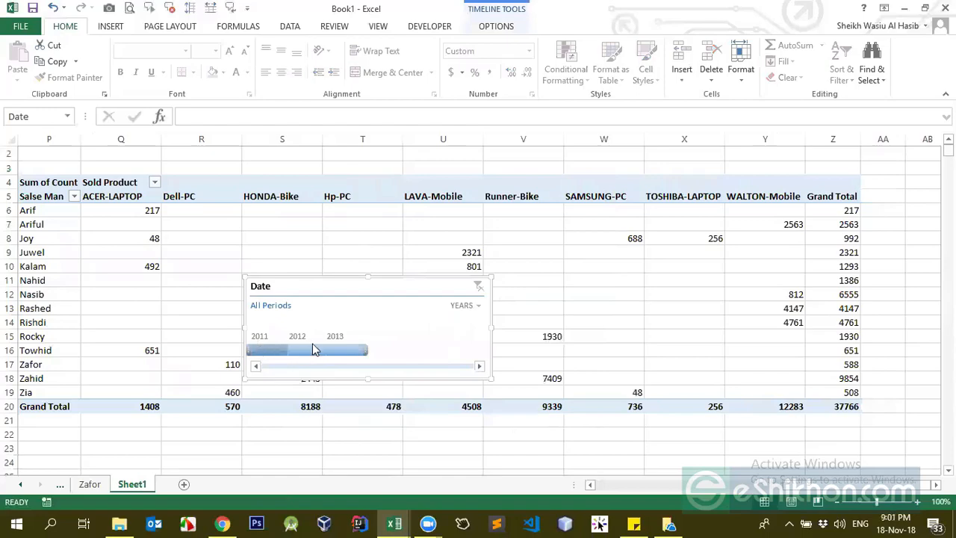
Filter the PivotTable to 2011 with the timeline and select its sales values in Q6:Y19.
{"action": "left_click", "coordinate": [277, 352]}
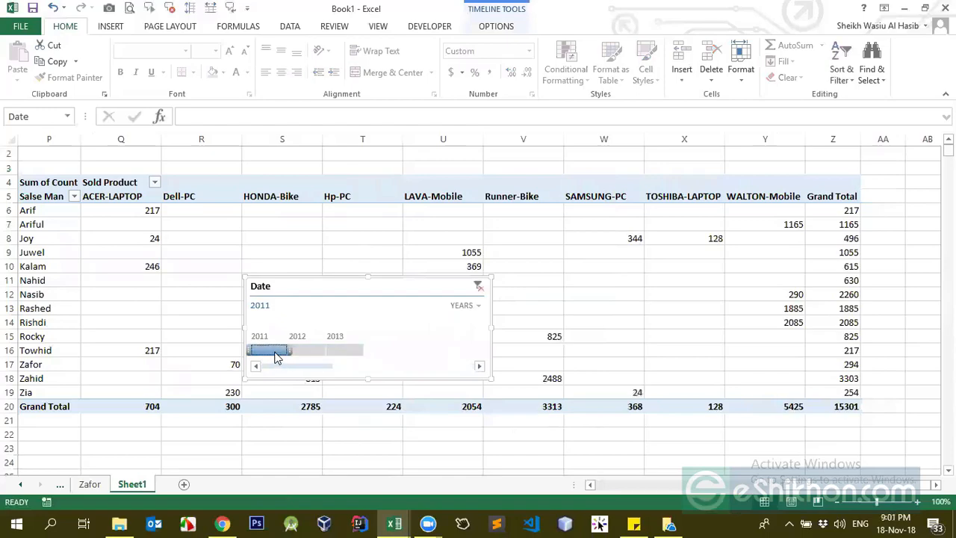
{"action": "left_click_drag", "start_coordinate": [112, 209], "coordinate": [790, 395]}
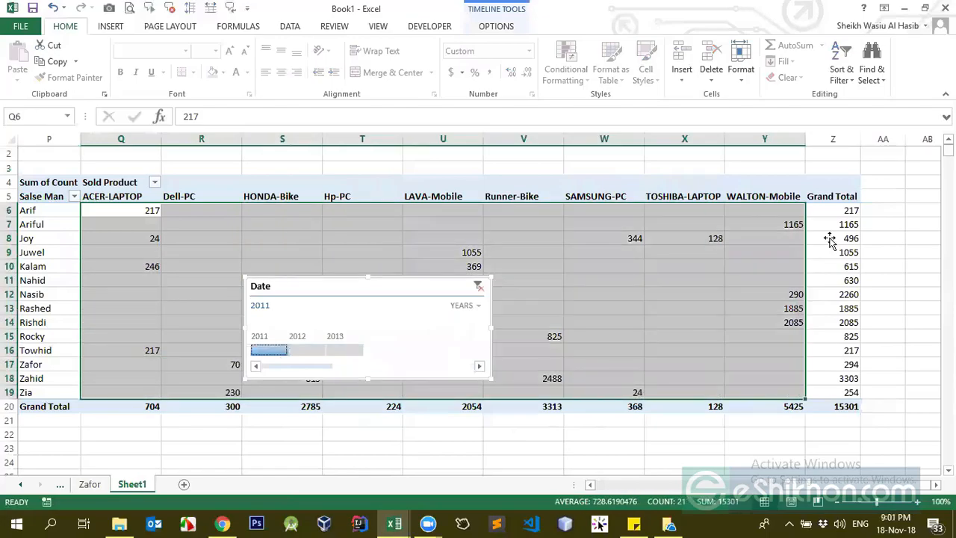
{"action": "left_click", "coordinate": [943, 149]}
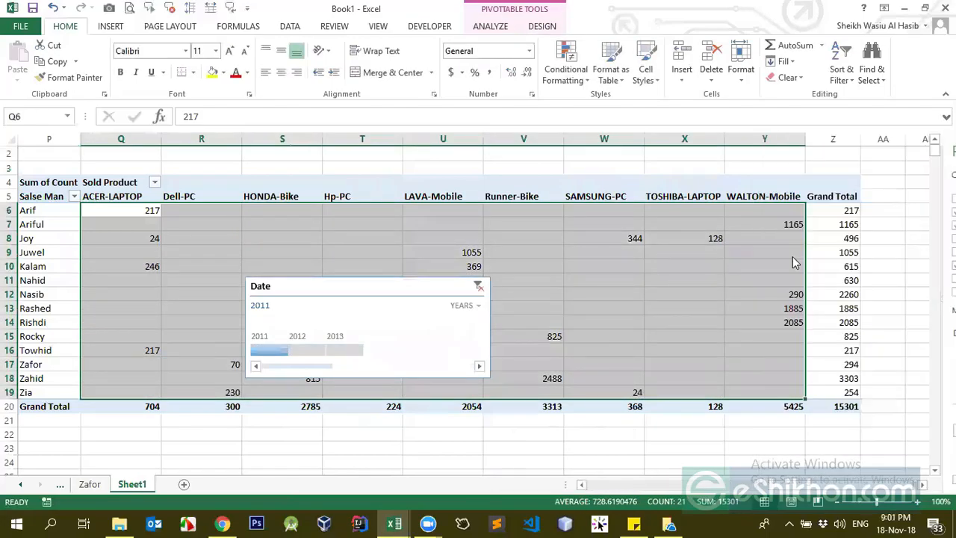
Filter the PivotTable to 2012 and after that to 2013 with the Date timeline.
{"action": "left_click", "coordinate": [844, 210]}
{"action": "left_click", "coordinate": [322, 351]}
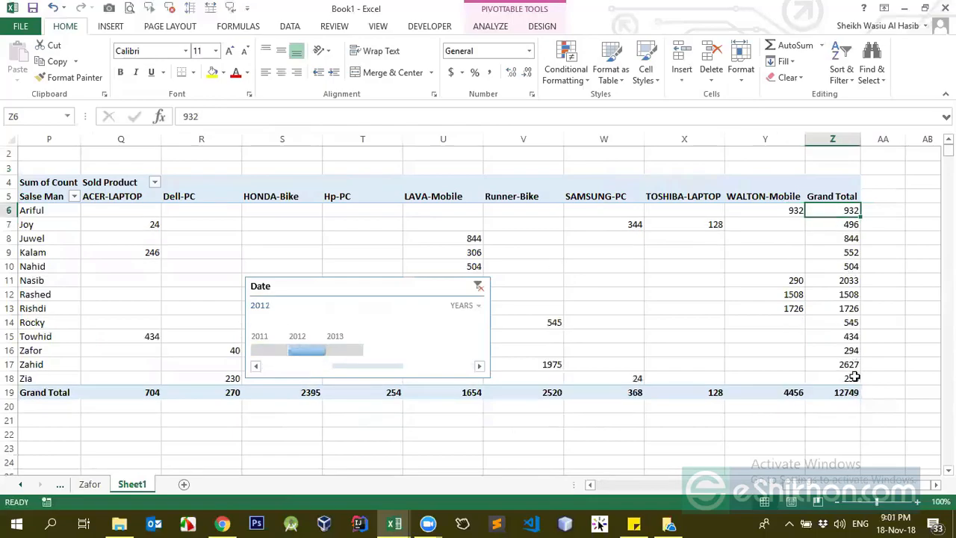
{"action": "left_click", "coordinate": [355, 356]}
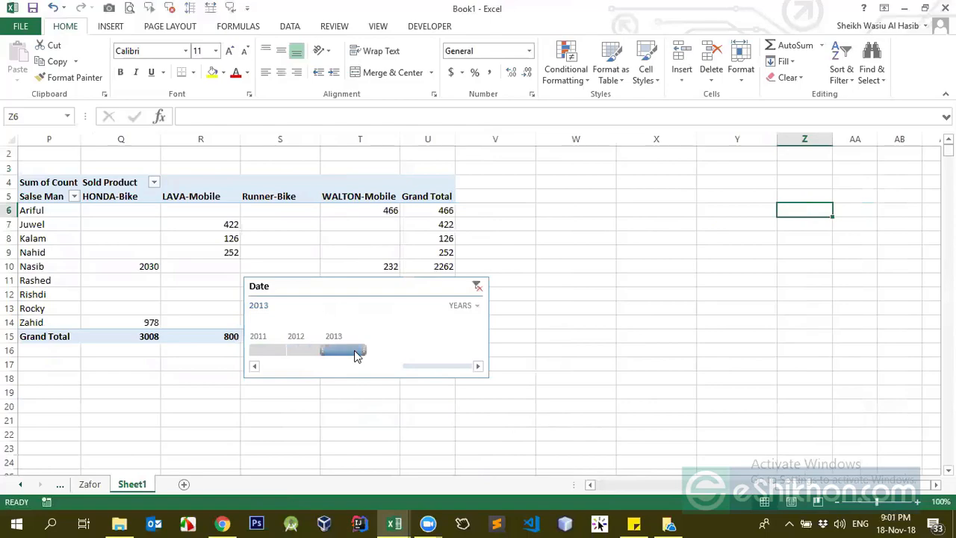
Move the Date timeline off the PivotTable to select the values in Q6:T14, and put it back over the lower rows.
{"action": "left_click_drag", "start_coordinate": [301, 289], "coordinate": [261, 381]}
{"action": "left_click_drag", "start_coordinate": [83, 212], "coordinate": [224, 224]}
{"action": "left_click_drag", "start_coordinate": [301, 296], "coordinate": [371, 336]}
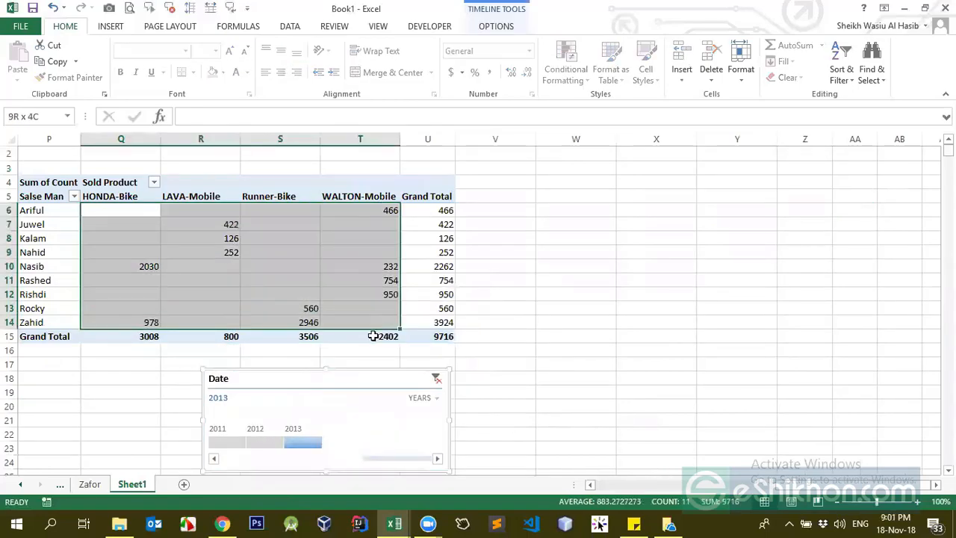
{"action": "left_click_drag", "start_coordinate": [312, 399], "coordinate": [432, 304]}
{"action": "left_click", "coordinate": [432, 304]}
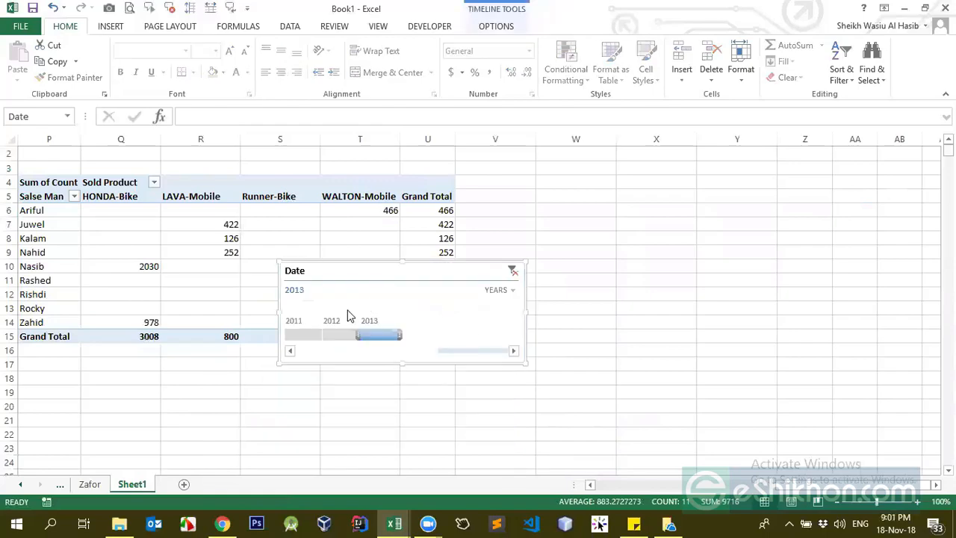
Clear the 2013 filter and use the timeline's Months level to filter the PivotTable to March 2011.
{"action": "left_click", "coordinate": [514, 269]}
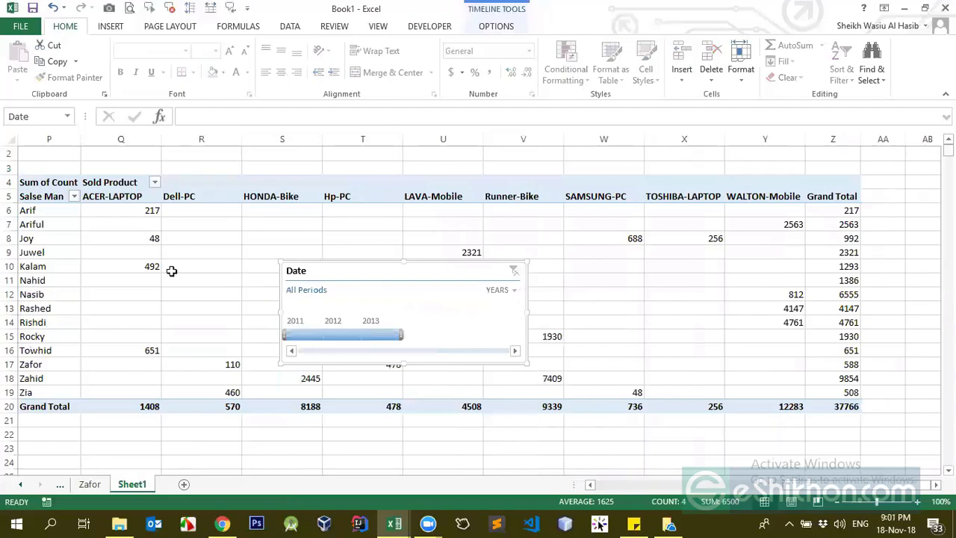
{"action": "left_click", "coordinate": [499, 292]}
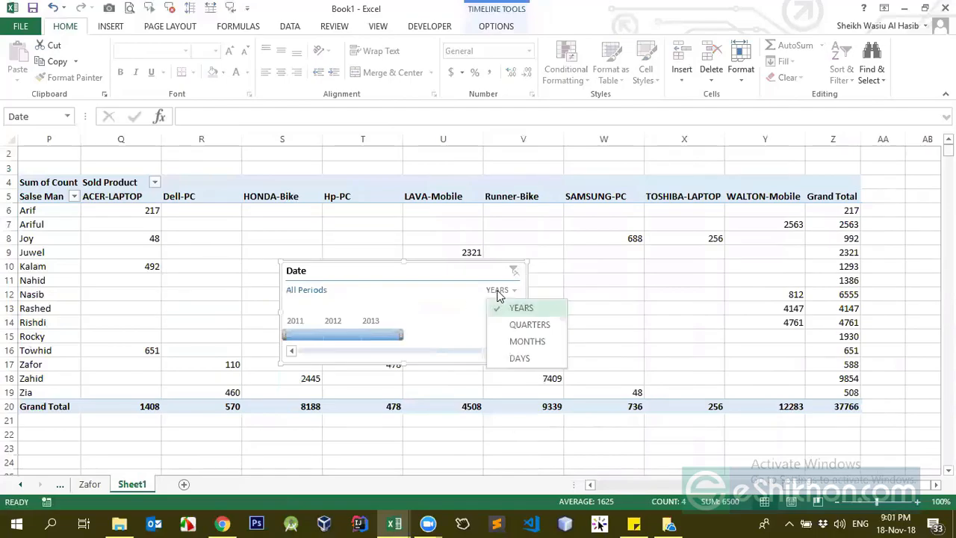
{"action": "left_click", "coordinate": [513, 341]}
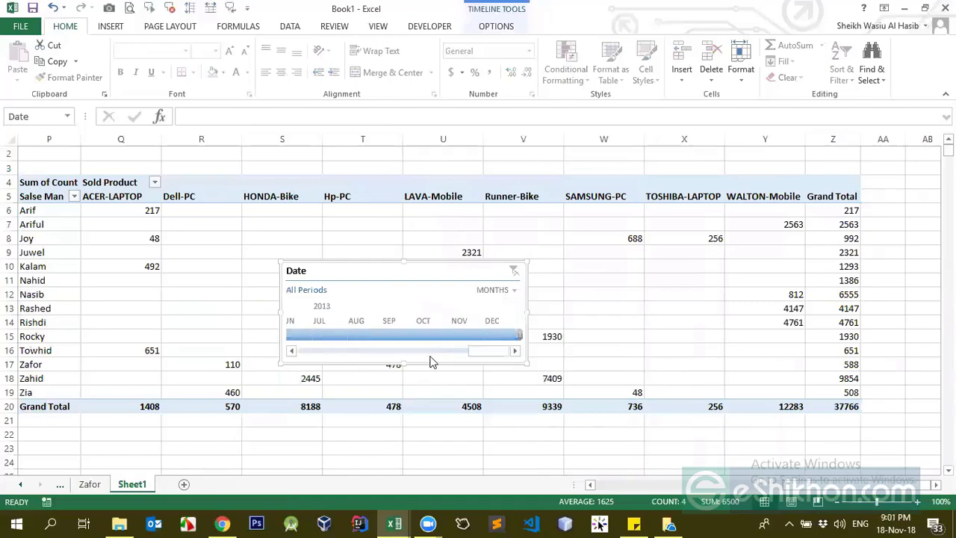
{"action": "left_click_drag", "start_coordinate": [477, 354], "coordinate": [295, 363]}
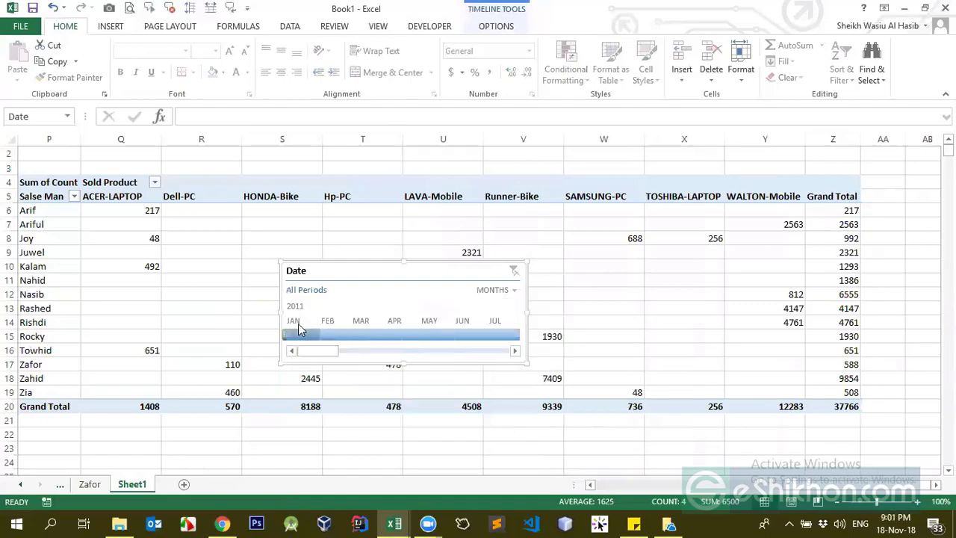
{"action": "left_click", "coordinate": [364, 330]}
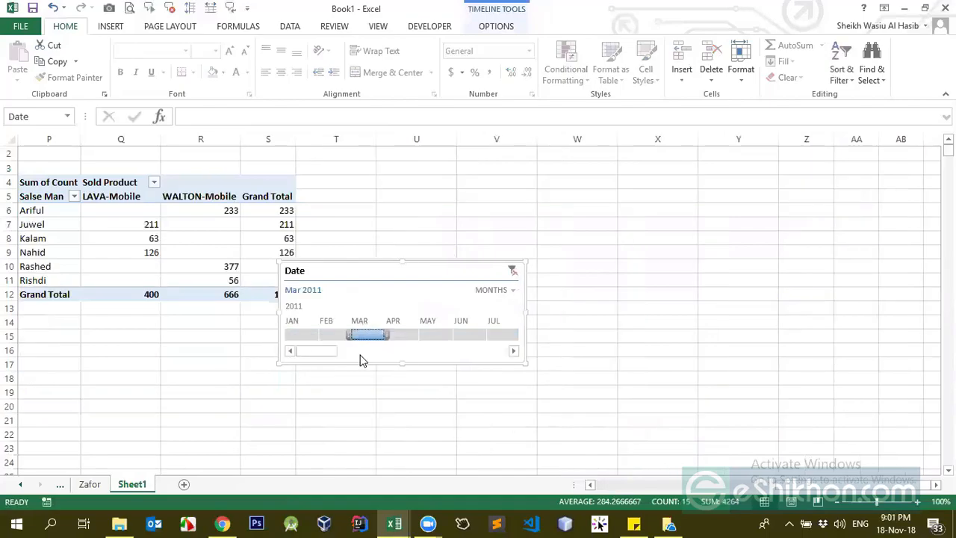
Clear the March 2011 filter and switch the Date timeline to Quarters.
{"action": "left_click", "coordinate": [513, 290]}
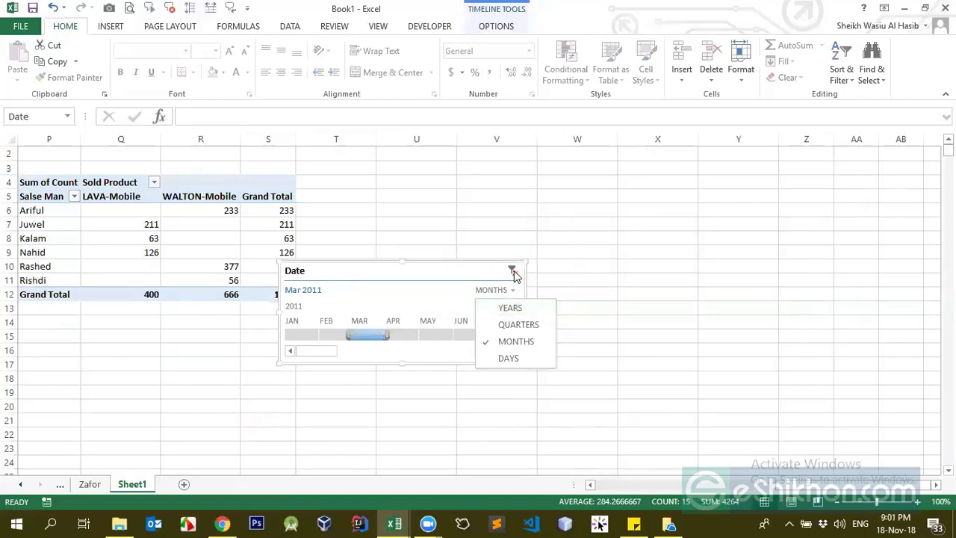
{"action": "left_click", "coordinate": [512, 270]}
{"action": "left_click", "coordinate": [514, 291]}
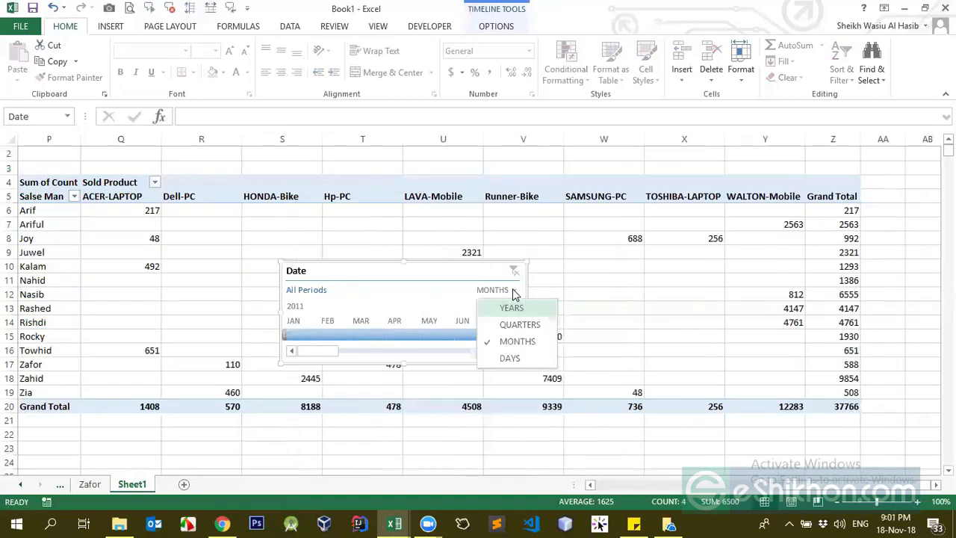
{"action": "left_click", "coordinate": [519, 327]}
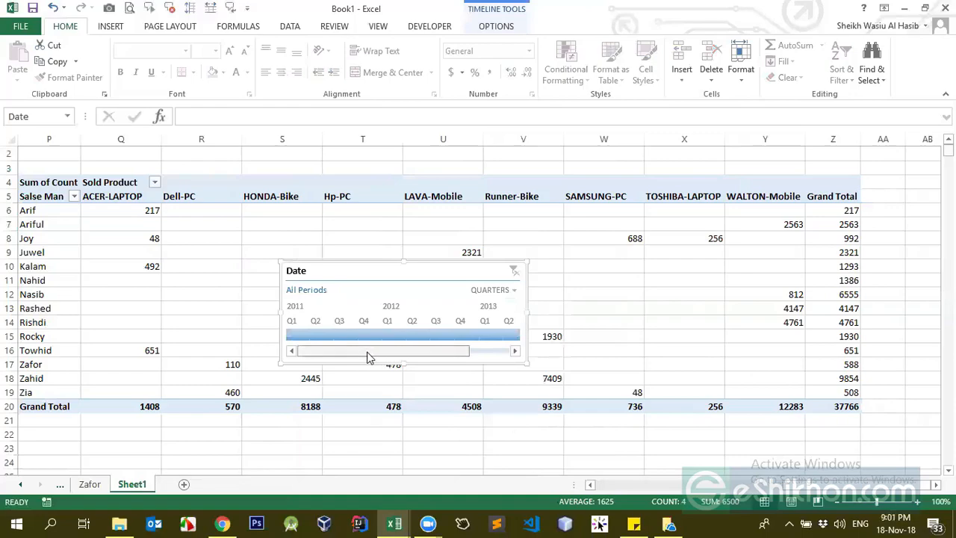
Filter the PivotTable to Q4 2013 and after that to Q3 2013 with the timeline.
{"action": "left_click_drag", "start_coordinate": [452, 356], "coordinate": [493, 354]}
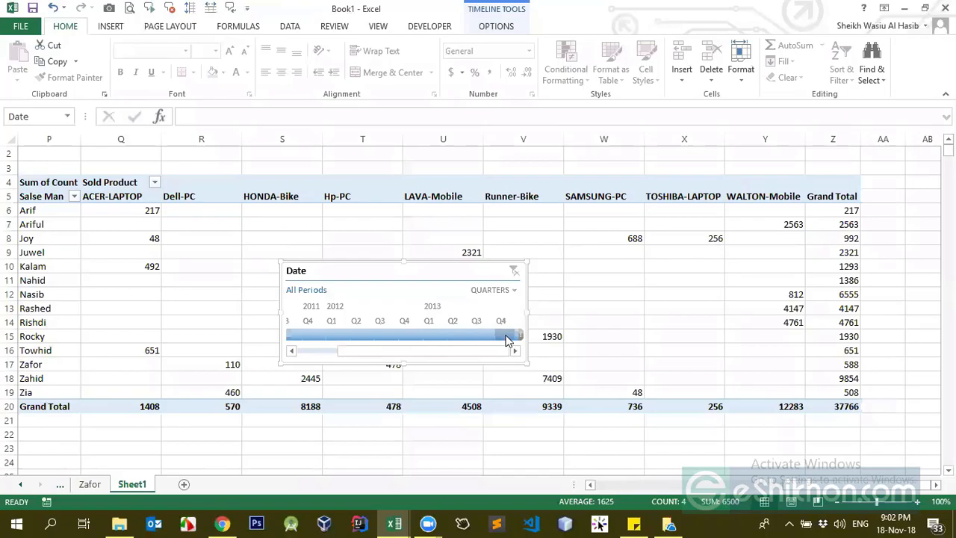
{"action": "left_click", "coordinate": [508, 338]}
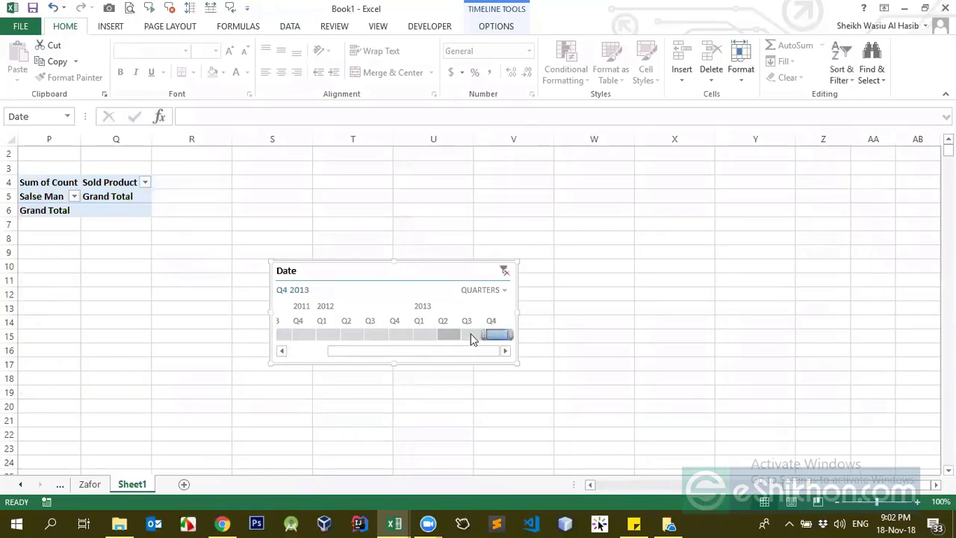
{"action": "left_click", "coordinate": [470, 335]}
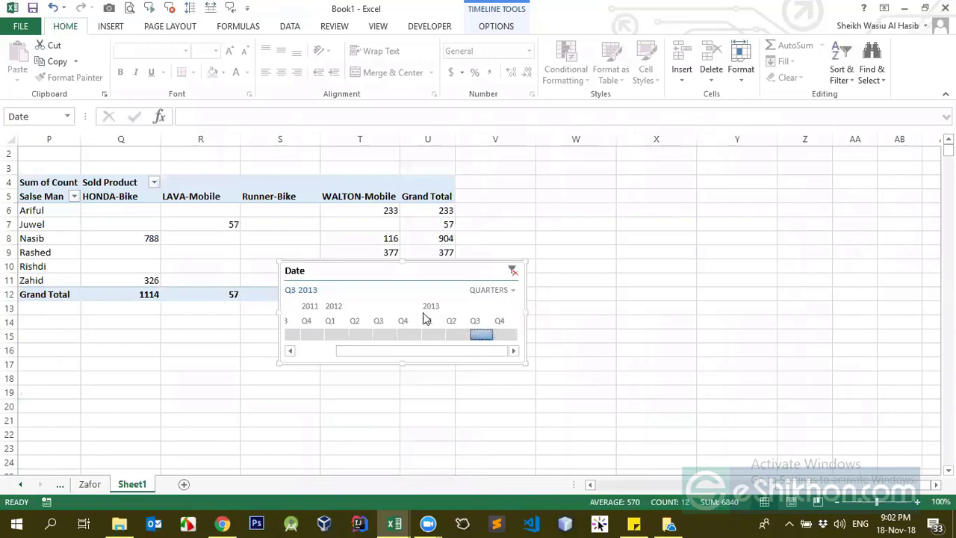
Move the timeline beside the PivotTable and filter it to Q2 2013, followed by Q1 2013.
{"action": "left_click_drag", "start_coordinate": [406, 271], "coordinate": [667, 210]}
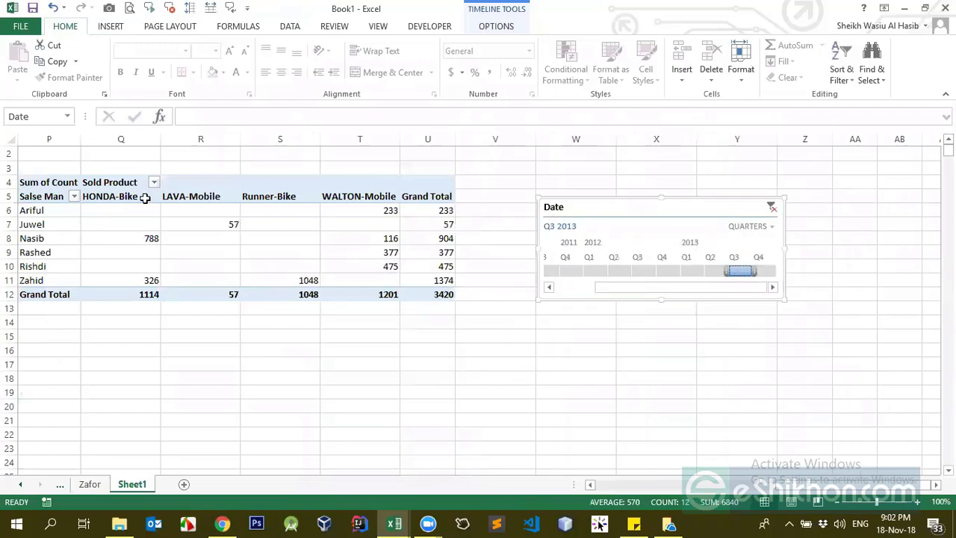
{"action": "left_click", "coordinate": [714, 271]}
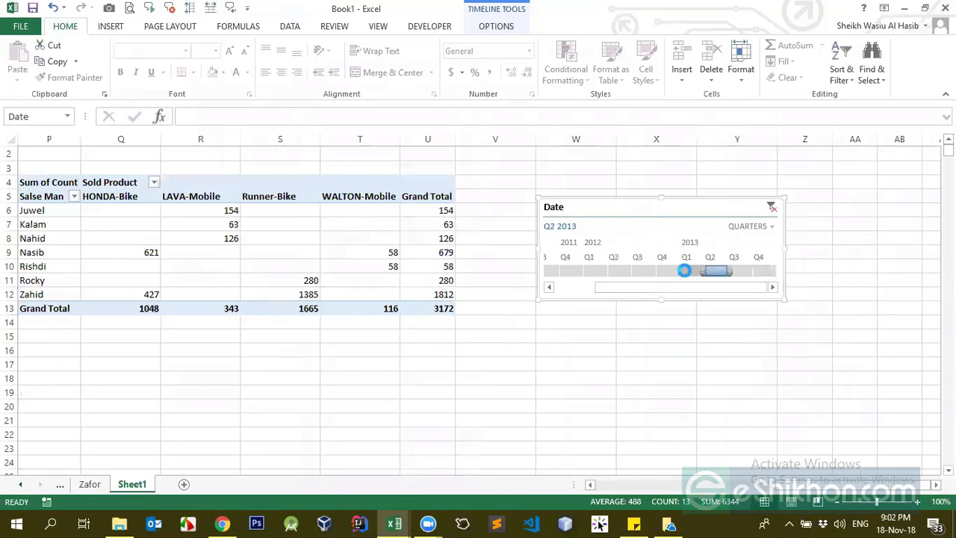
{"action": "left_click", "coordinate": [685, 271]}
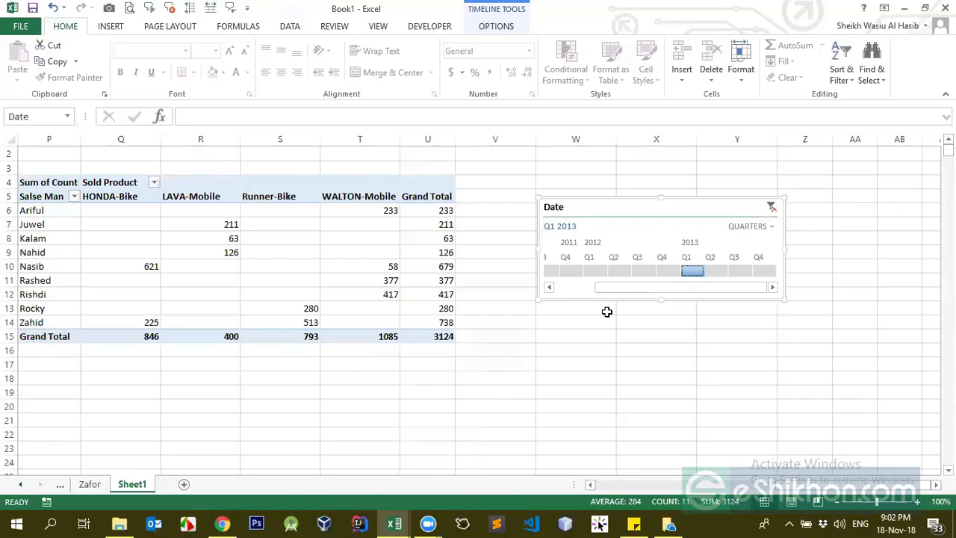
Clear the timeline's filter and place the timeline just below the Salse Man PivotTable's Grand Total row.
{"action": "left_click", "coordinate": [772, 207]}
{"action": "left_click_drag", "start_coordinate": [635, 191], "coordinate": [95, 435]}
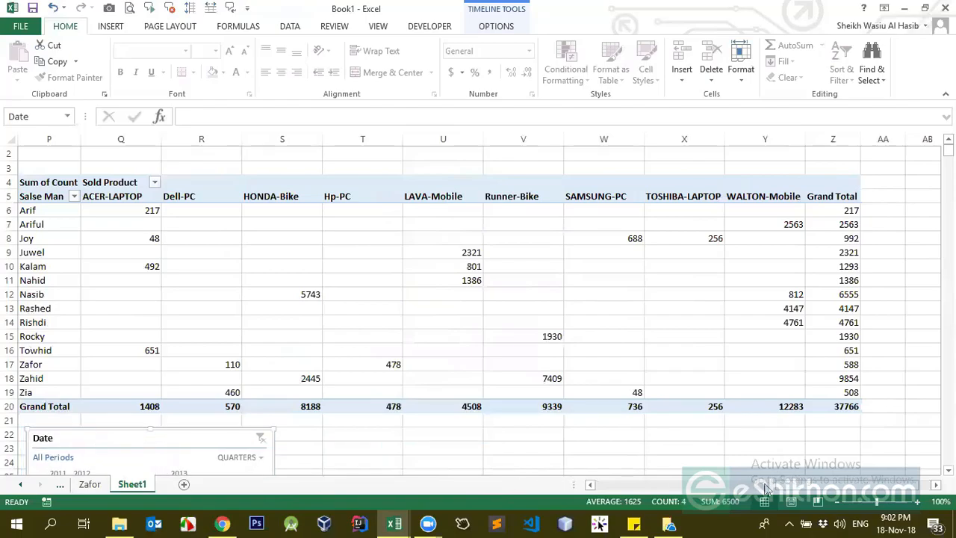
{"action": "left_click_drag", "start_coordinate": [788, 483], "coordinate": [702, 493]}
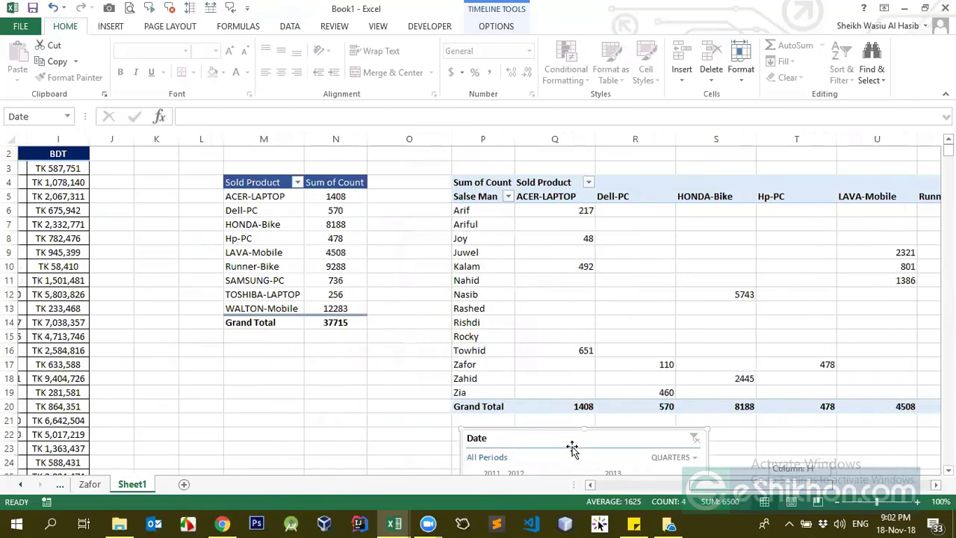
{"action": "left_click_drag", "start_coordinate": [537, 436], "coordinate": [541, 433]}
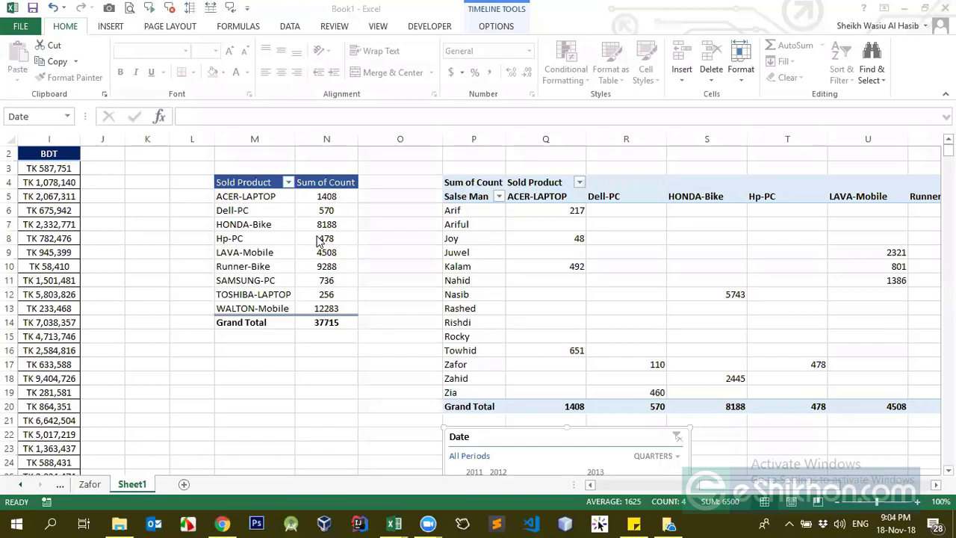
Select the first salesman's cell P6 in the PivotTable and bring the source data into view.
{"action": "scroll", "coordinate": [365, 253], "scroll_direction": "up", "scroll_amount": 1}
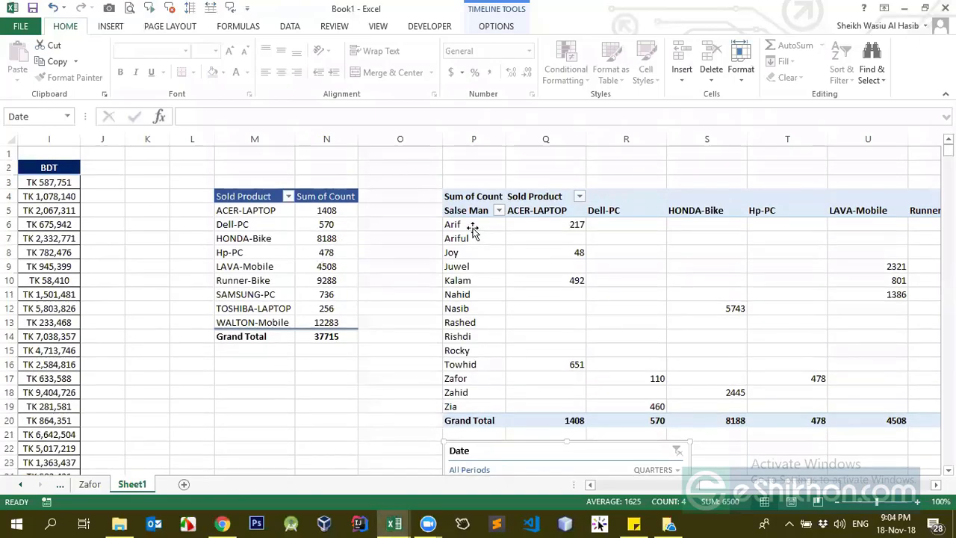
{"action": "left_click", "coordinate": [473, 230]}
{"action": "left_click_drag", "start_coordinate": [747, 485], "coordinate": [626, 499]}
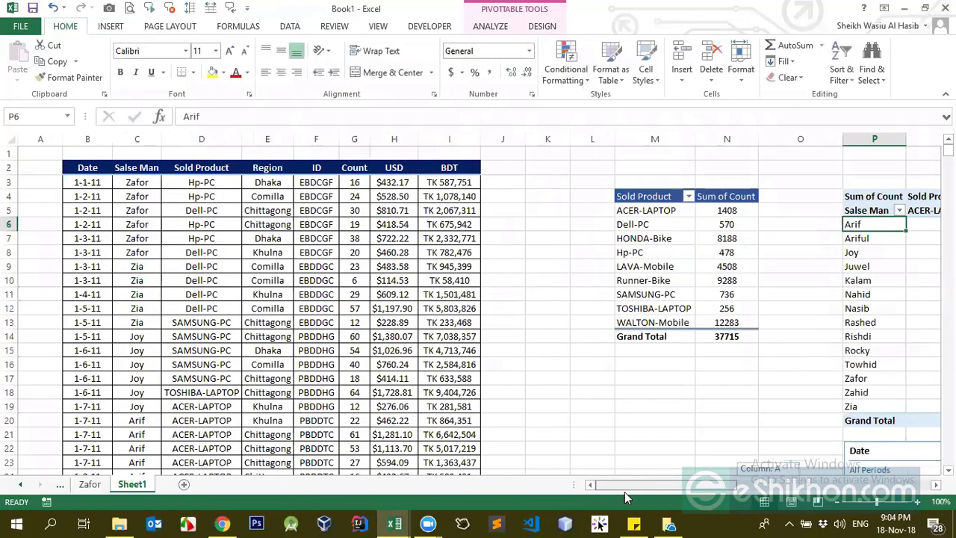
{"action": "left_click", "coordinate": [668, 92]}
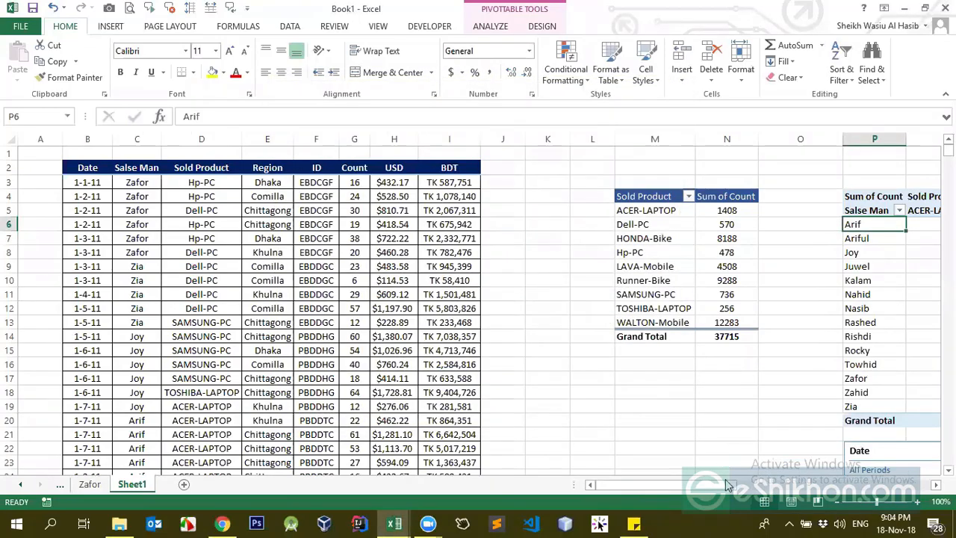
{"action": "left_click_drag", "start_coordinate": [728, 486], "coordinate": [822, 487]}
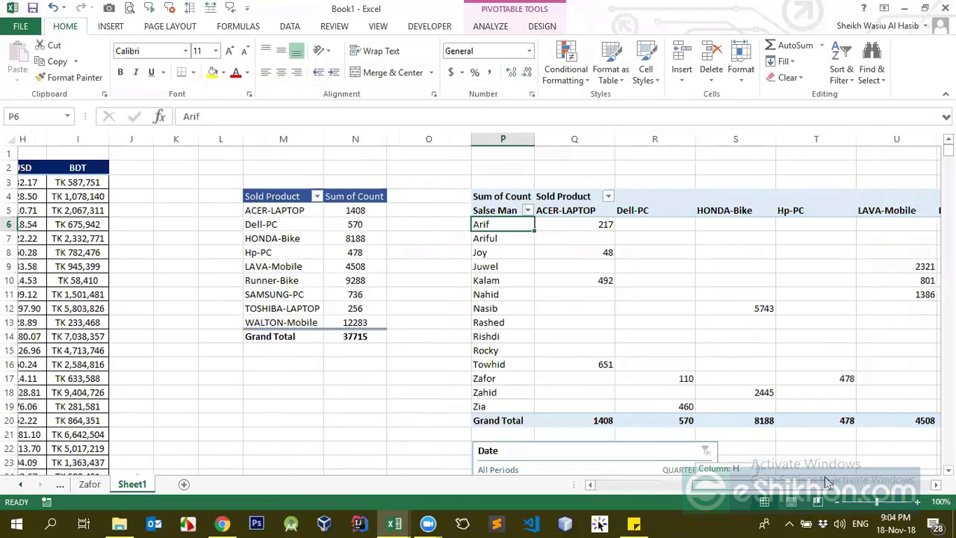
{"action": "left_click", "coordinate": [437, 523]}
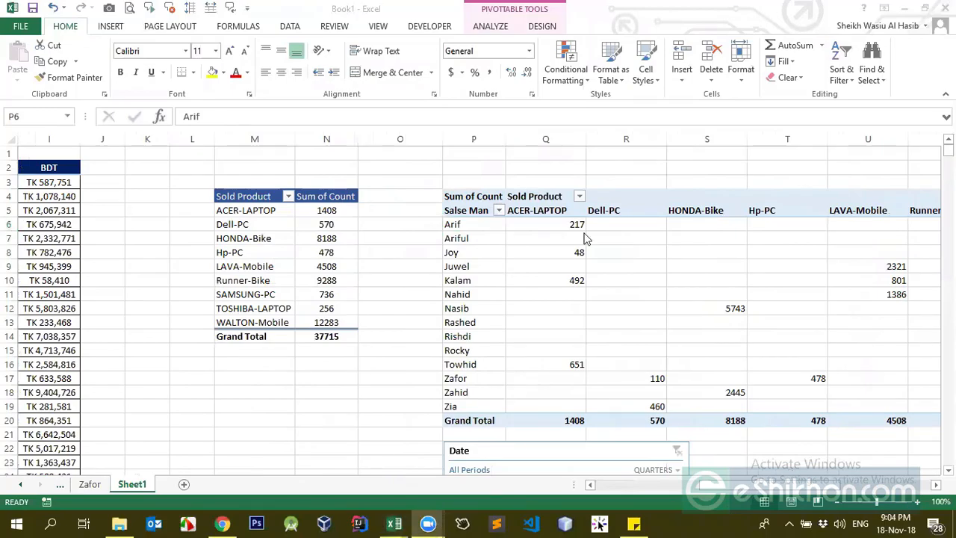